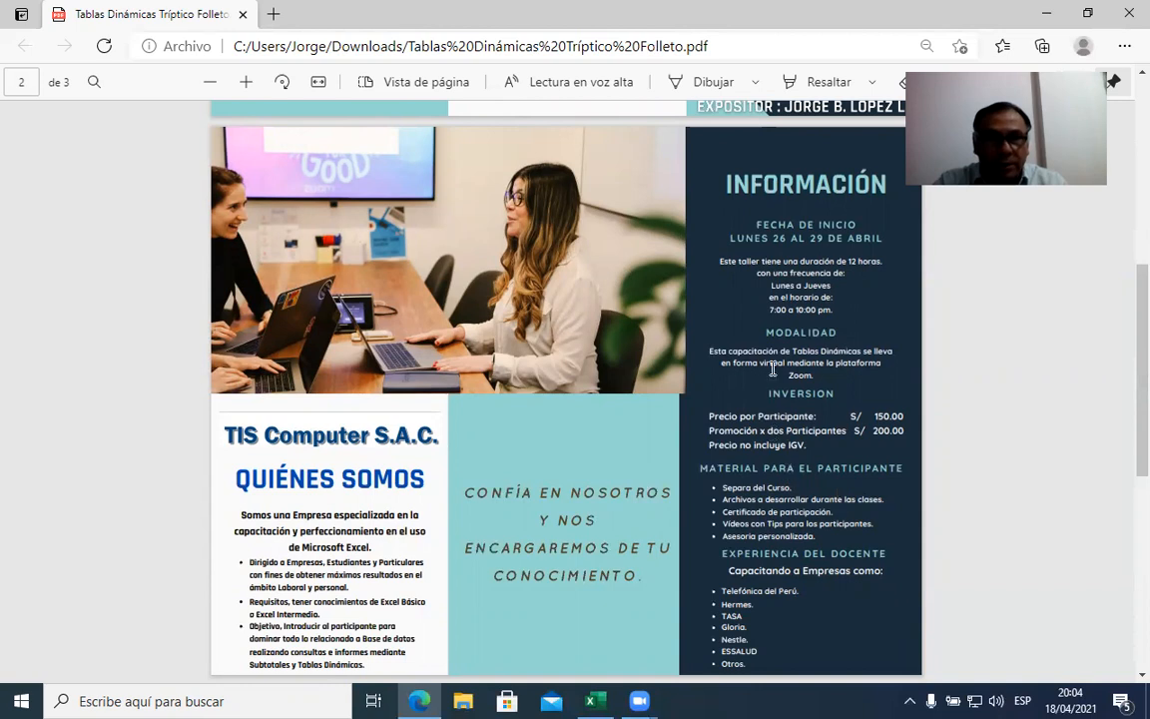
Step: Switch to the Formato Condicional - 2021 workbook in Excel and examine the highlighted sales on the Ventas sheet
click(595, 699)
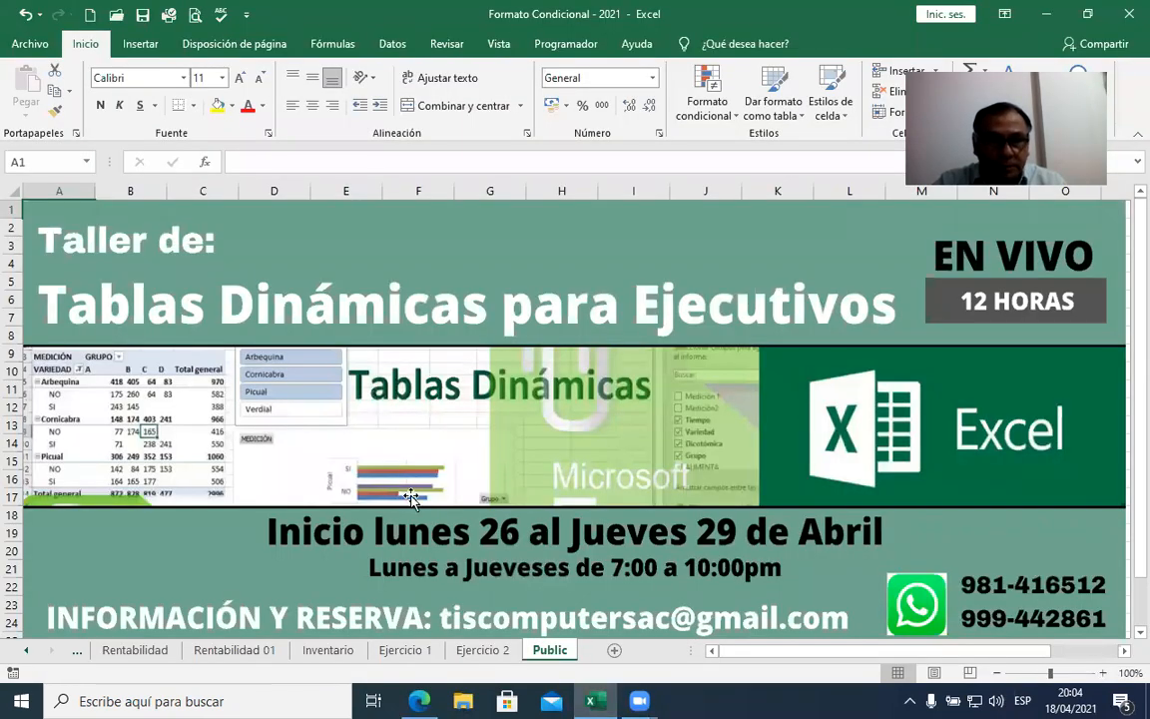
click(477, 650)
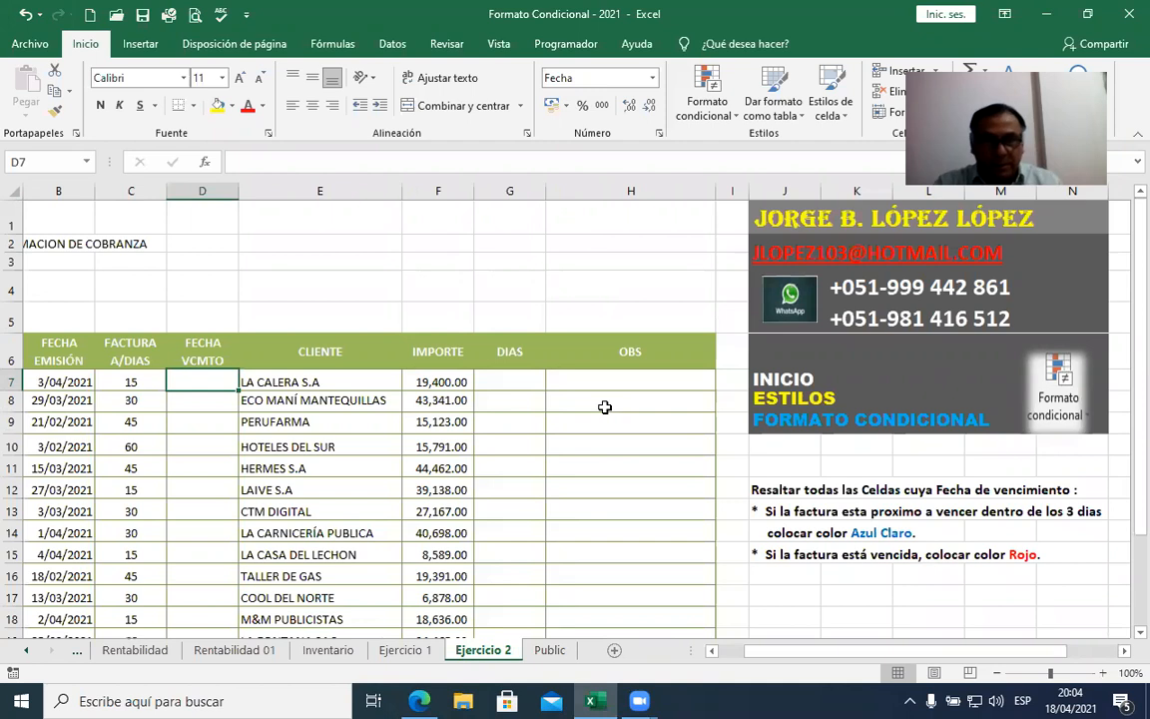
click(30, 654)
click(30, 654)
click(30, 654)
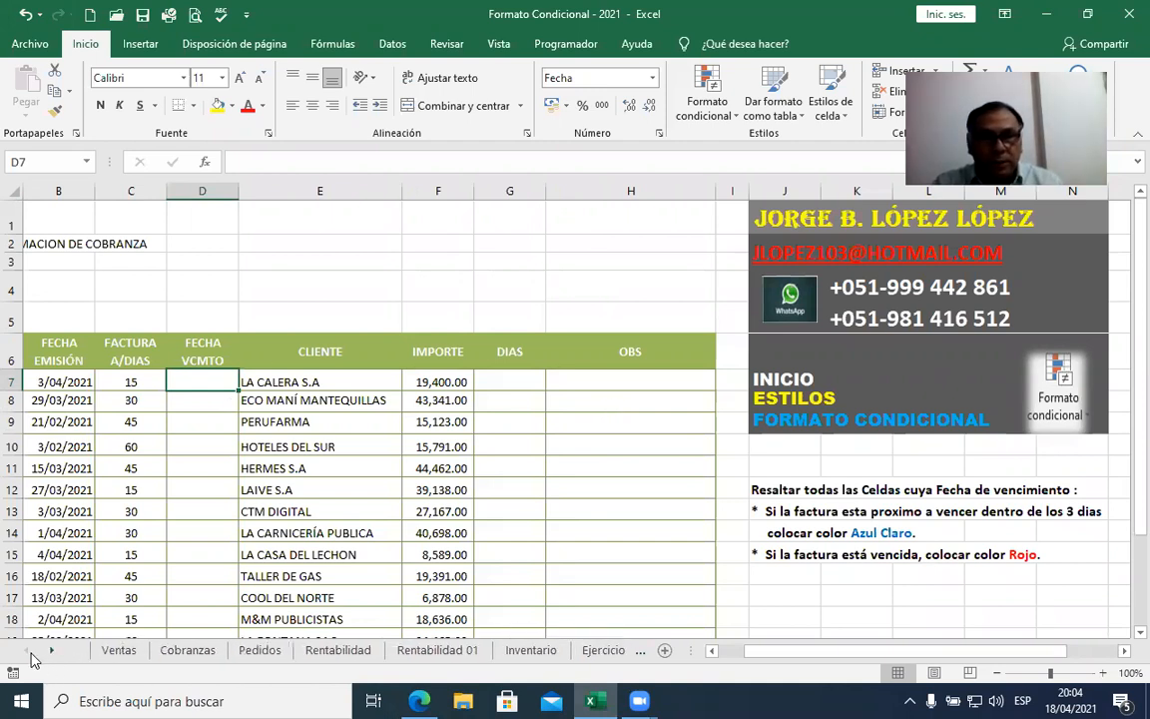
click(119, 650)
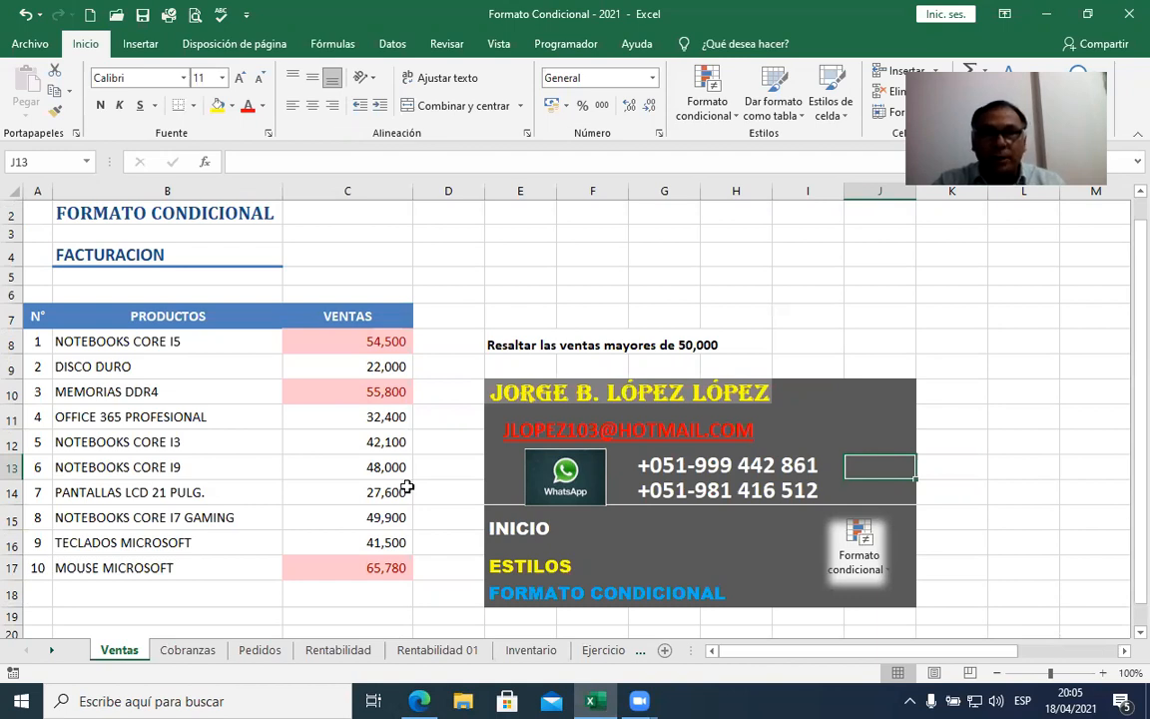
click(372, 345)
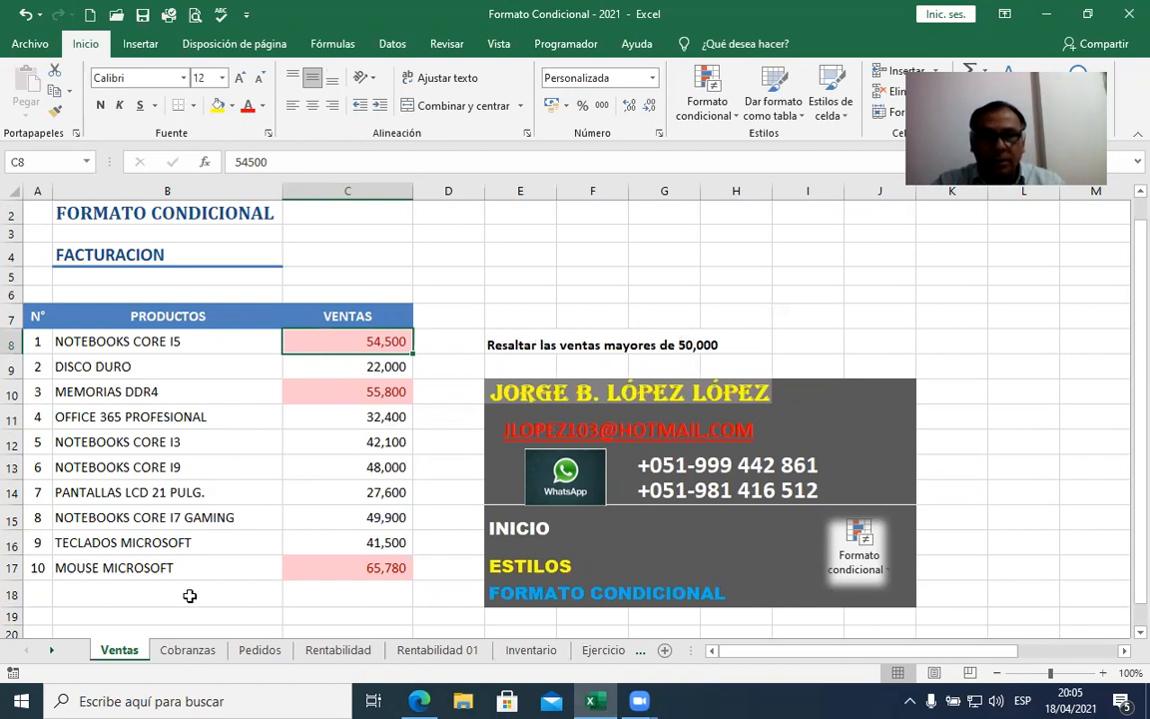
Step: Examine the highlighted lowest collections on the Cobranzas sheet and the data bars on the Pedidos sheet
click(209, 651)
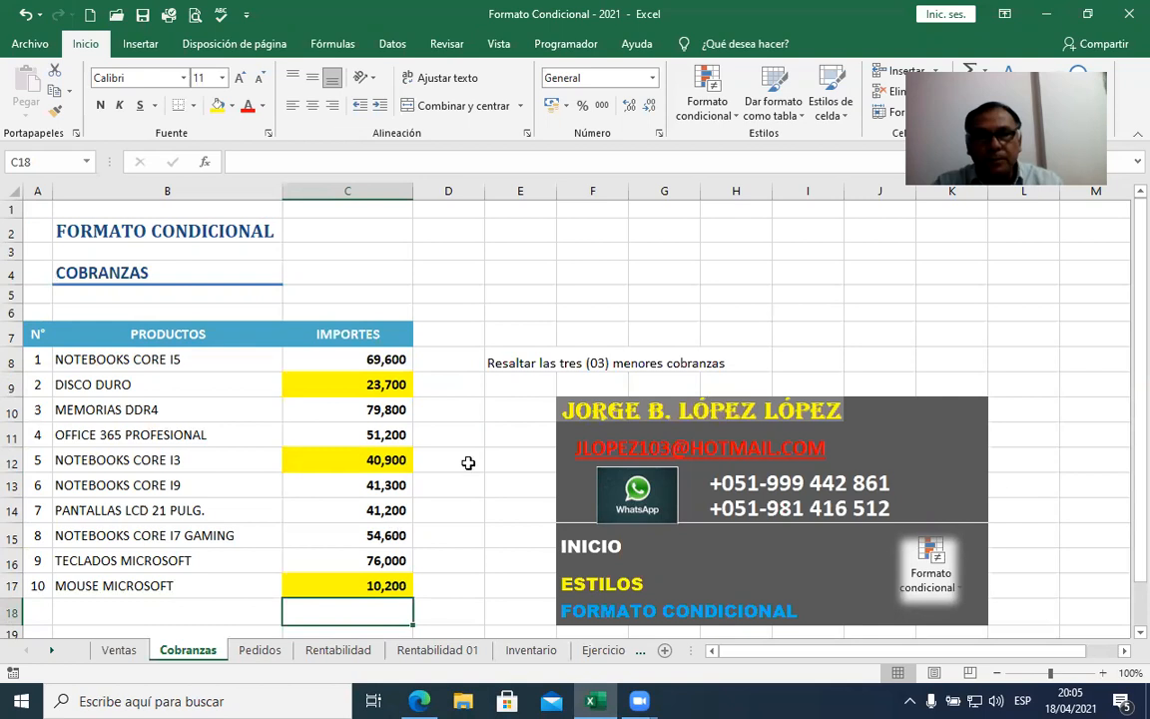
click(391, 379)
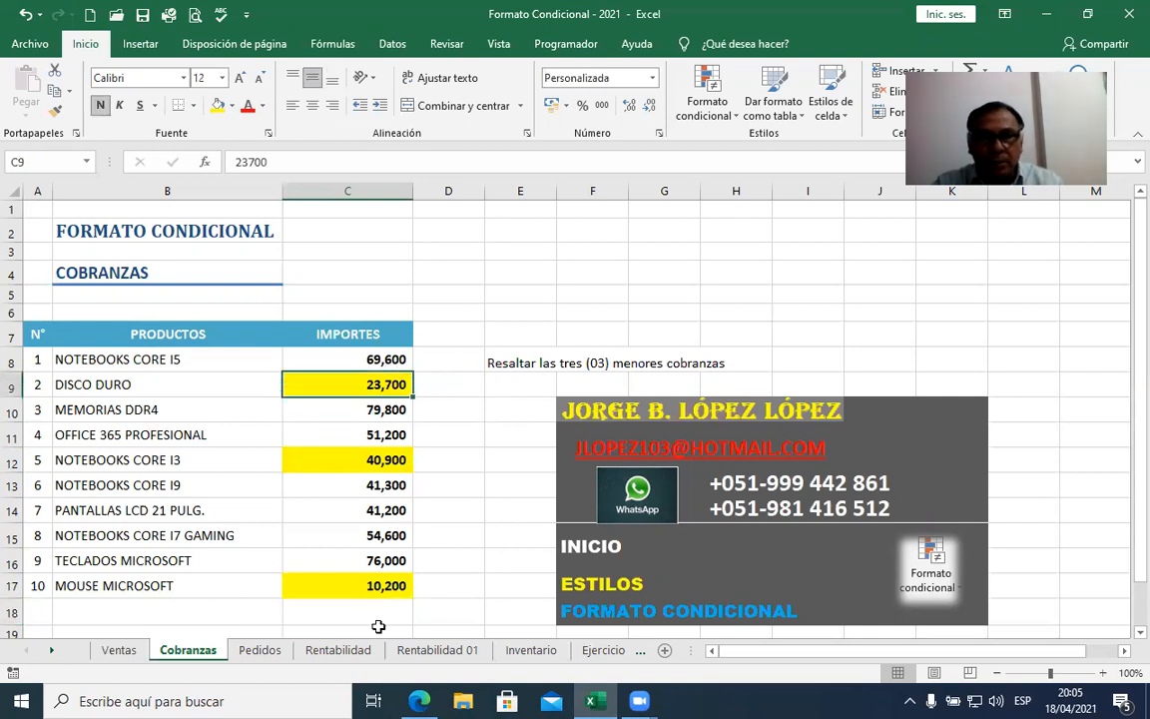
click(272, 654)
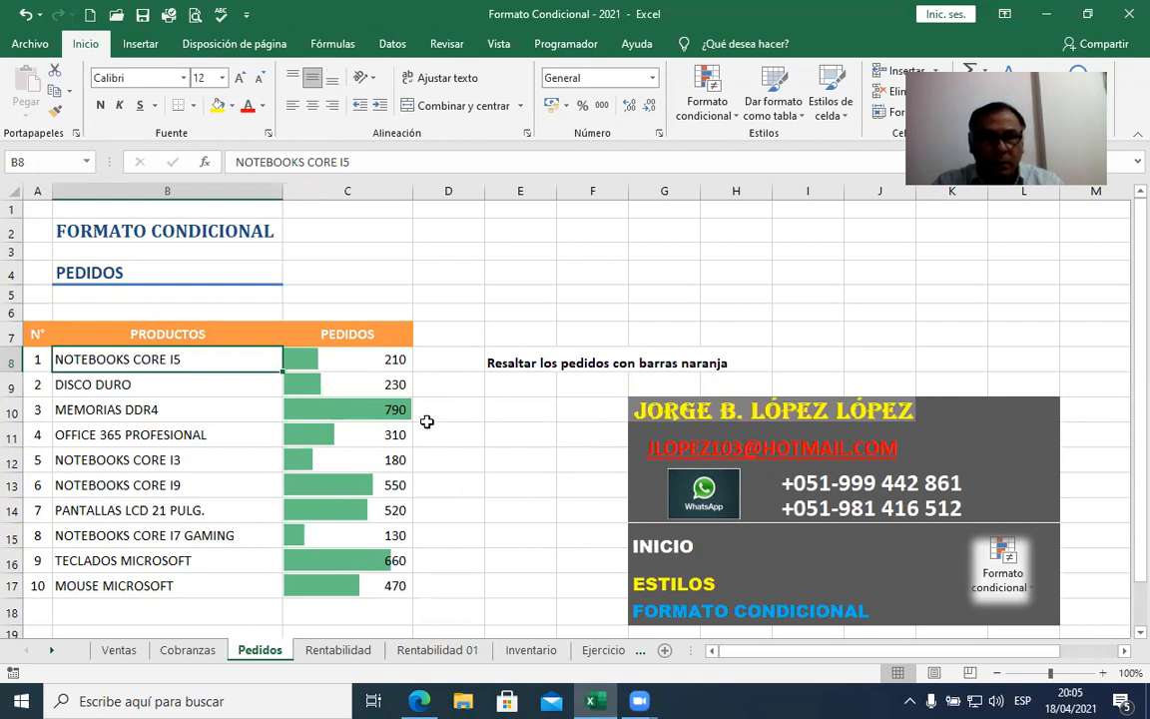
Step: Compare the icon sets on the Rentabilidad sheet with those on the Rentabilidad 01 sheet
click(337, 650)
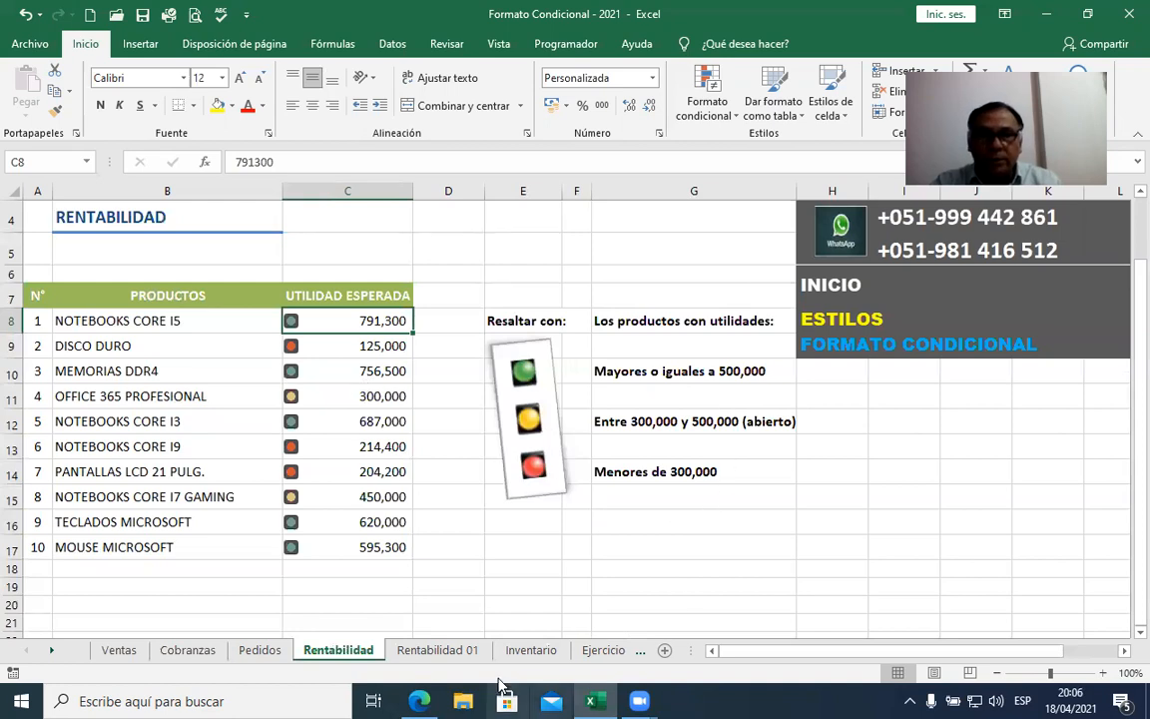
click(476, 656)
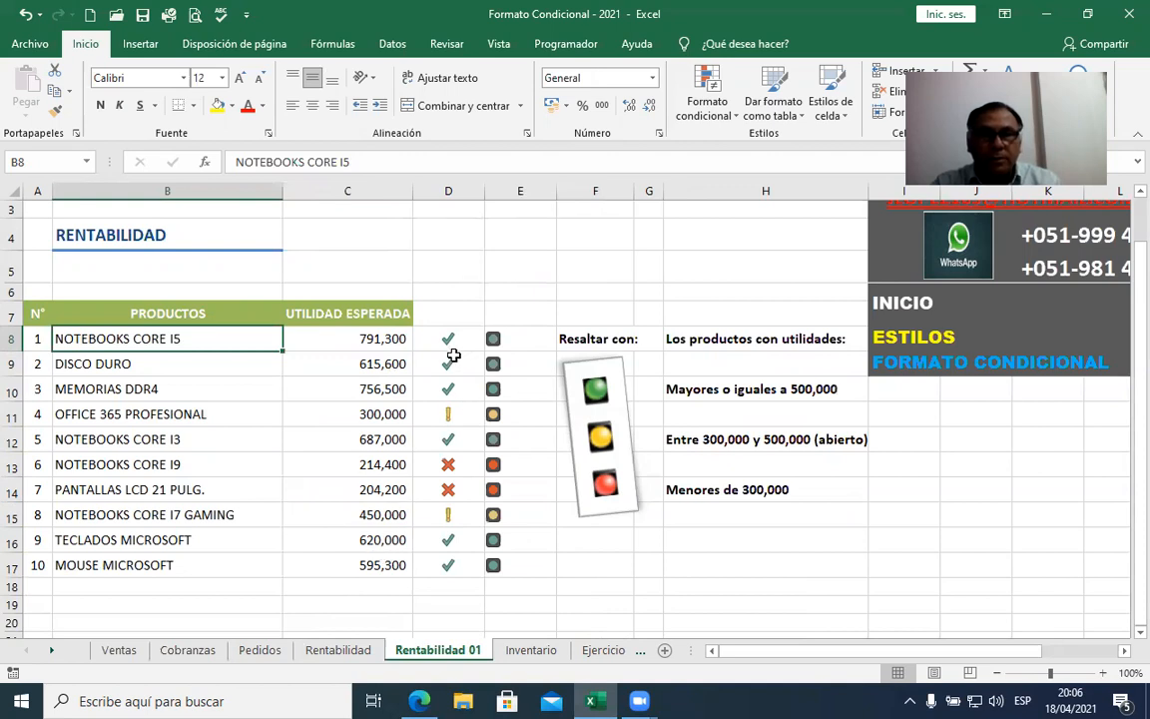
click(338, 650)
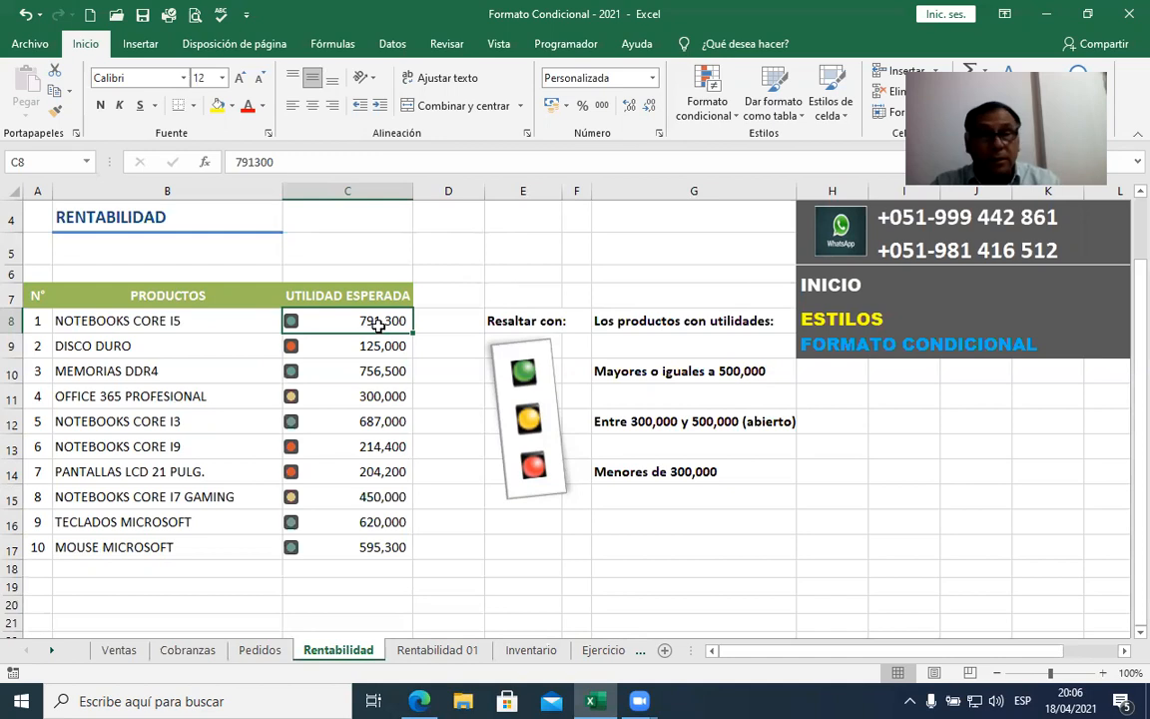
click(443, 657)
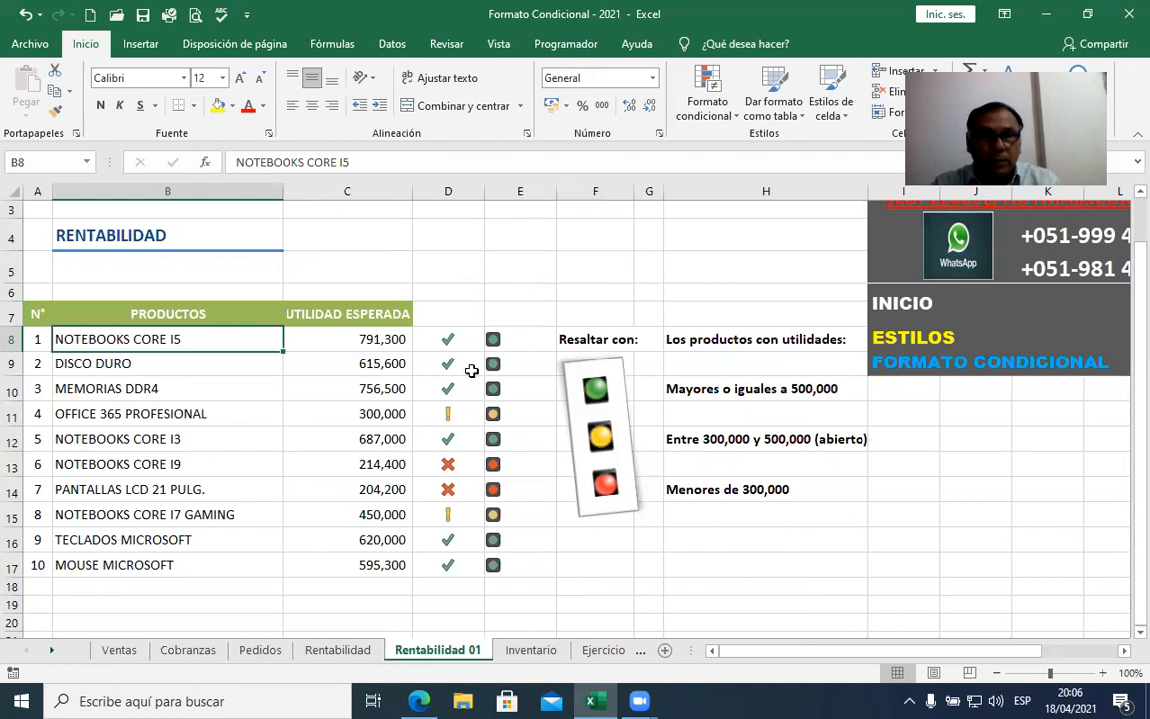
Step: Examine the stock rules on Inventario, the row-highlighting formula on Ejercicio 1 and the due-date task on Ejercicio 2
click(531, 650)
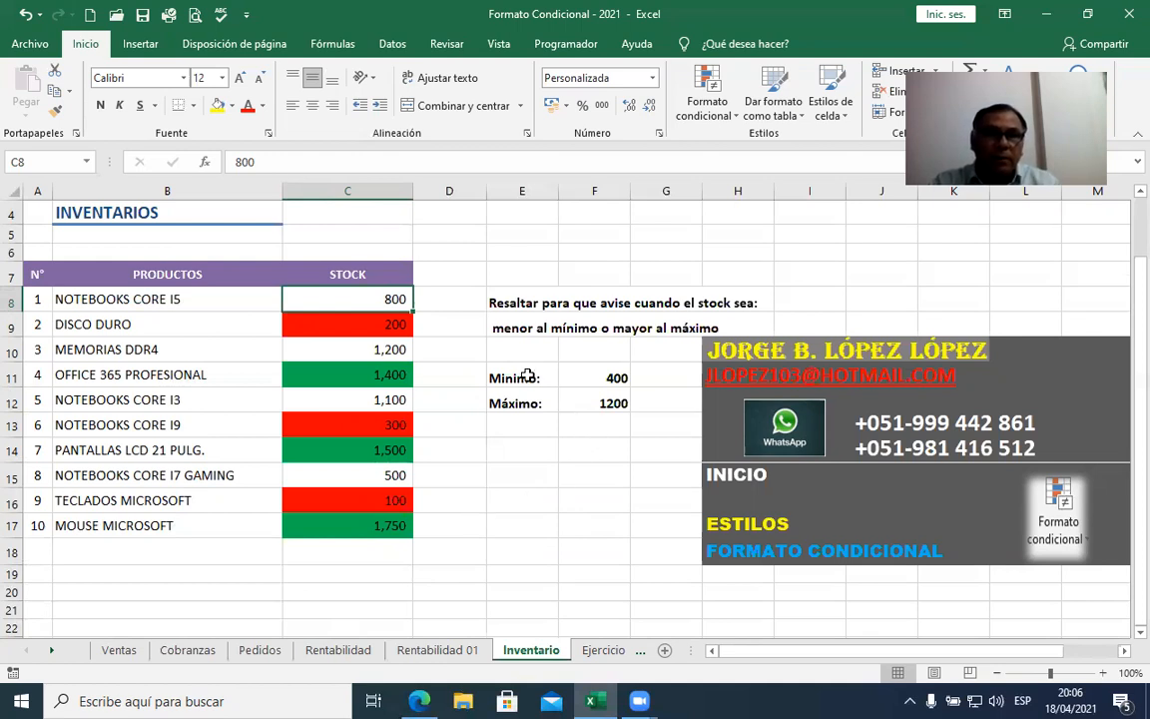
click(602, 650)
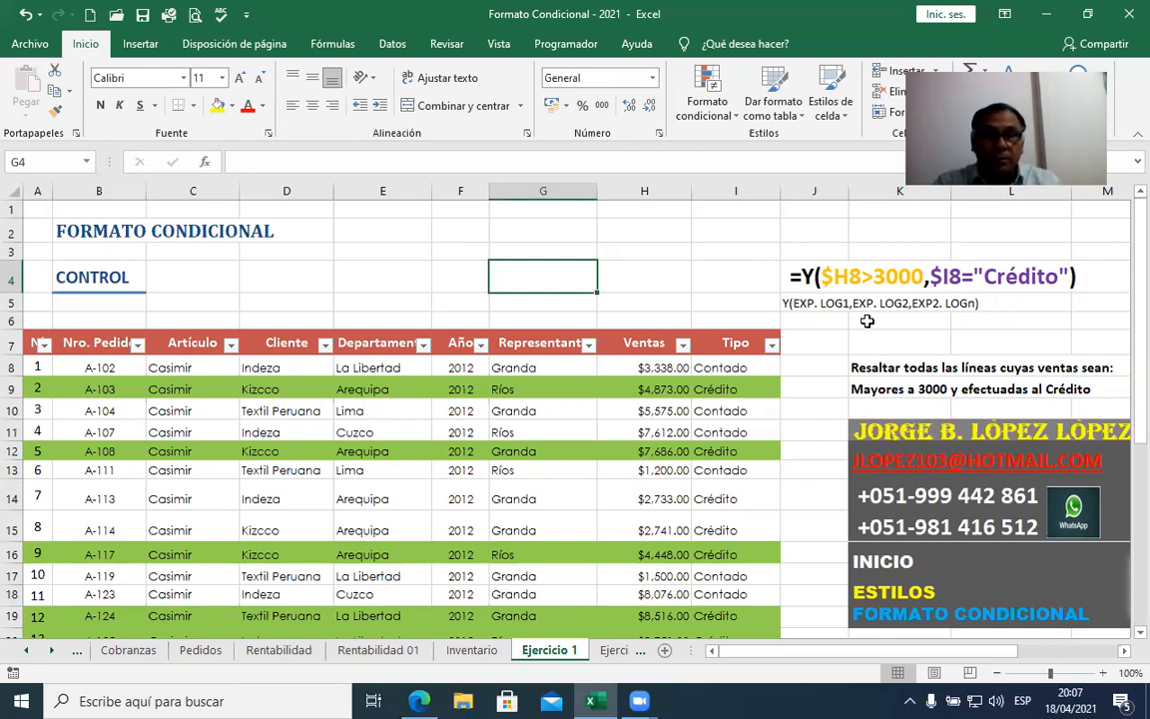
click(611, 650)
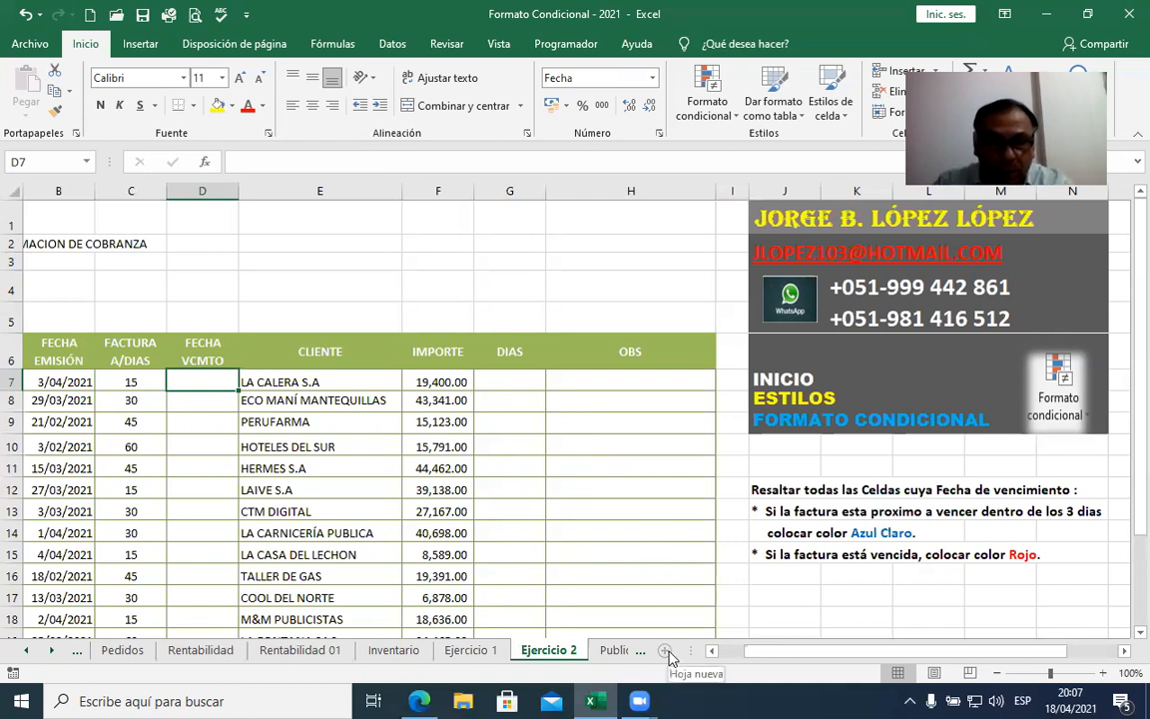
click(612, 650)
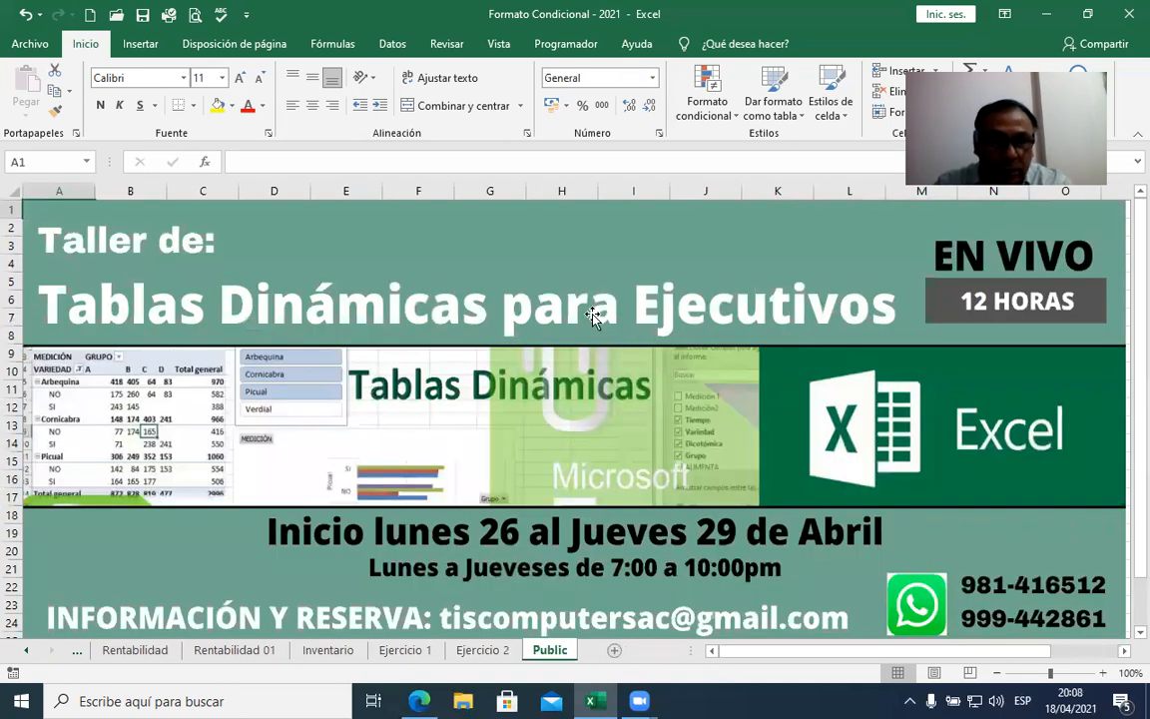
Step: Revisit the Inventario, Ejercicio 1 and Ejercicio 2 sheets to review their conditional formatting requirements
click(479, 657)
click(405, 655)
click(327, 655)
click(409, 653)
click(482, 654)
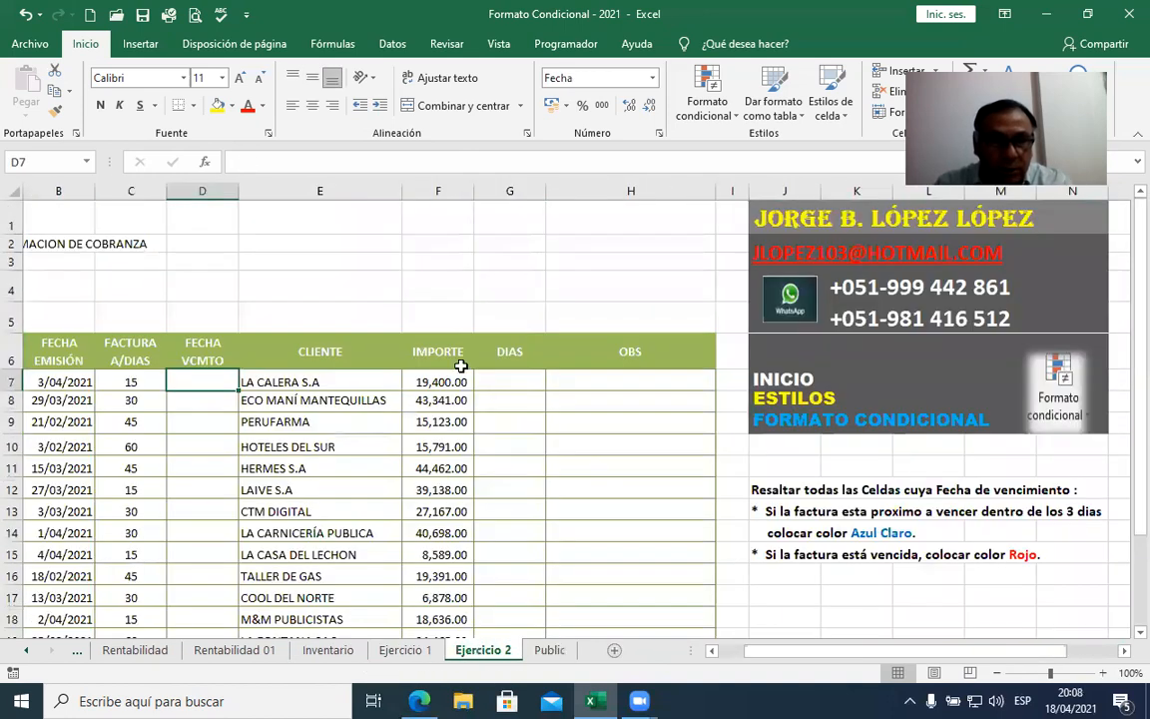
click(329, 650)
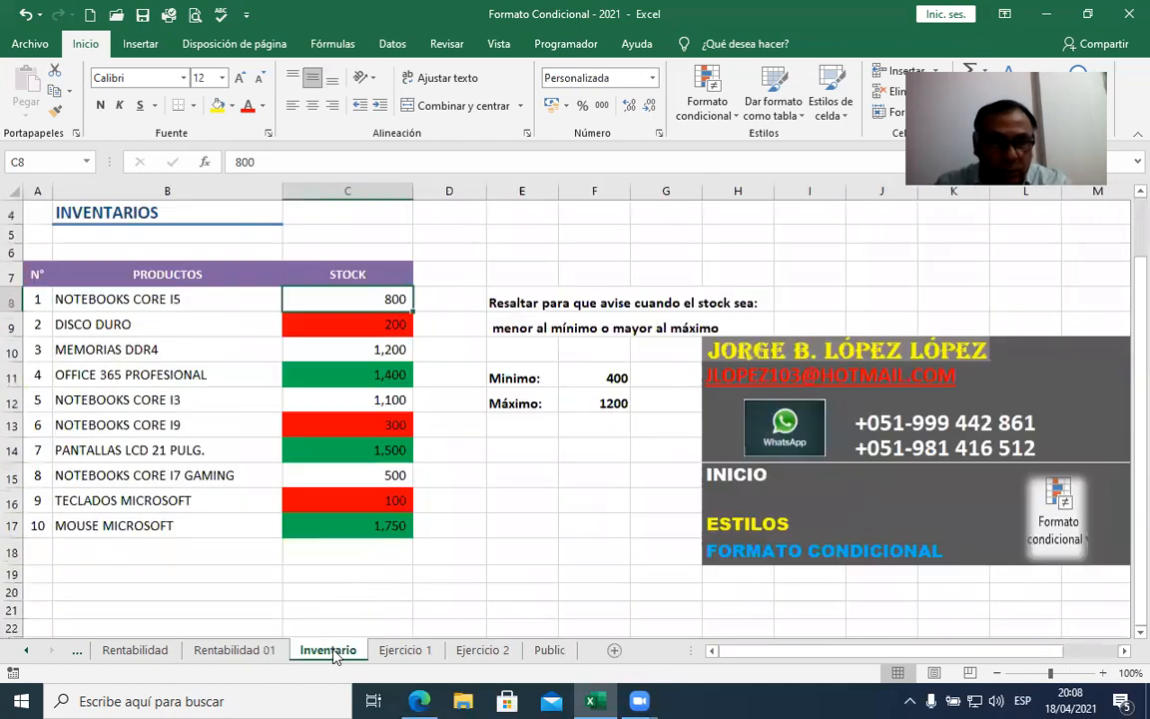
click(394, 650)
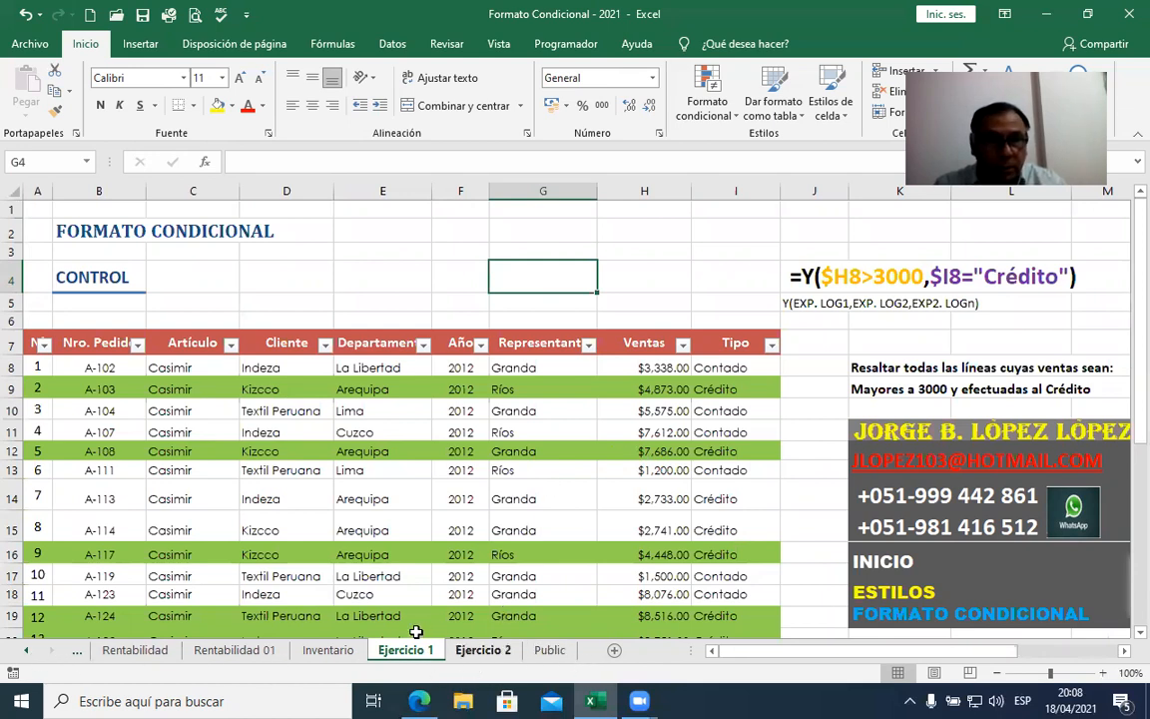
click(485, 651)
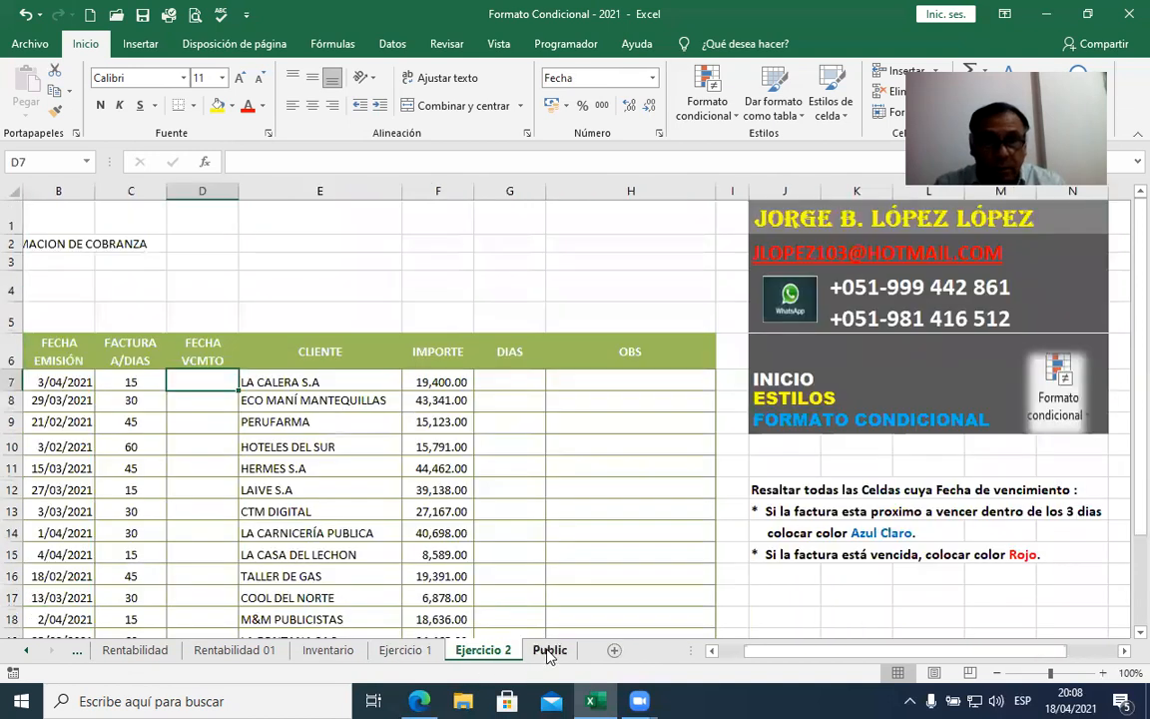
Step: Add a blank worksheet after the Public sheet and enlarge its view to 175%
click(548, 651)
click(27, 651)
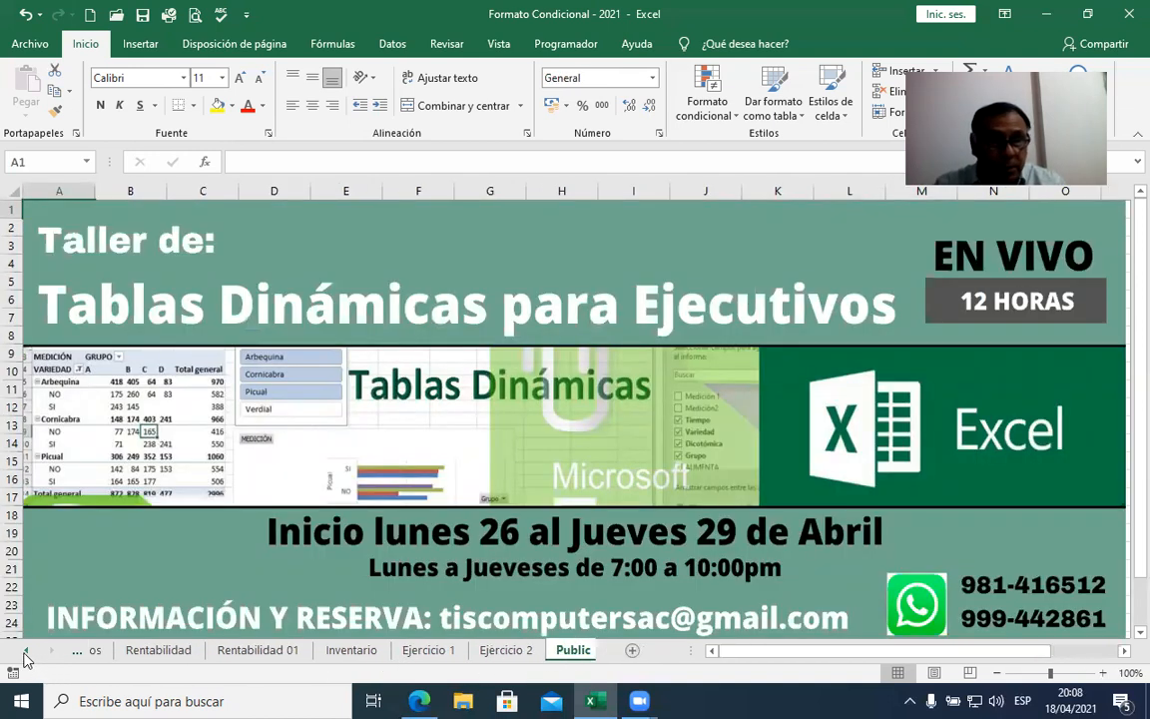
click(51, 651)
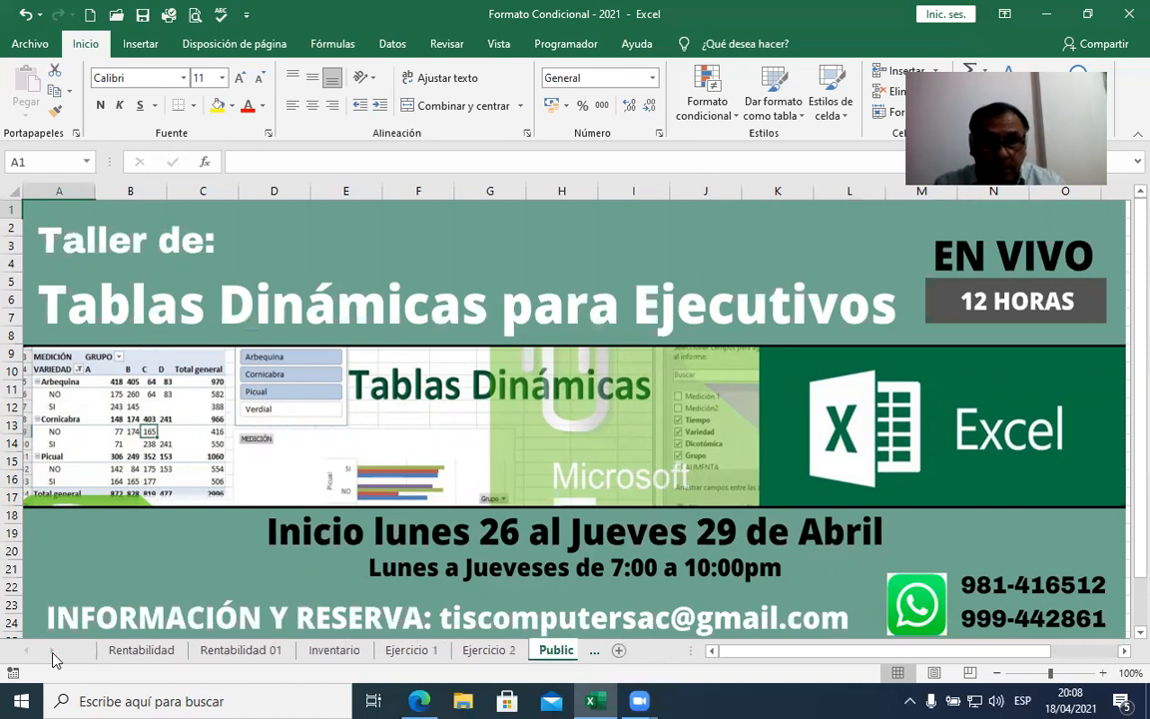
click(613, 651)
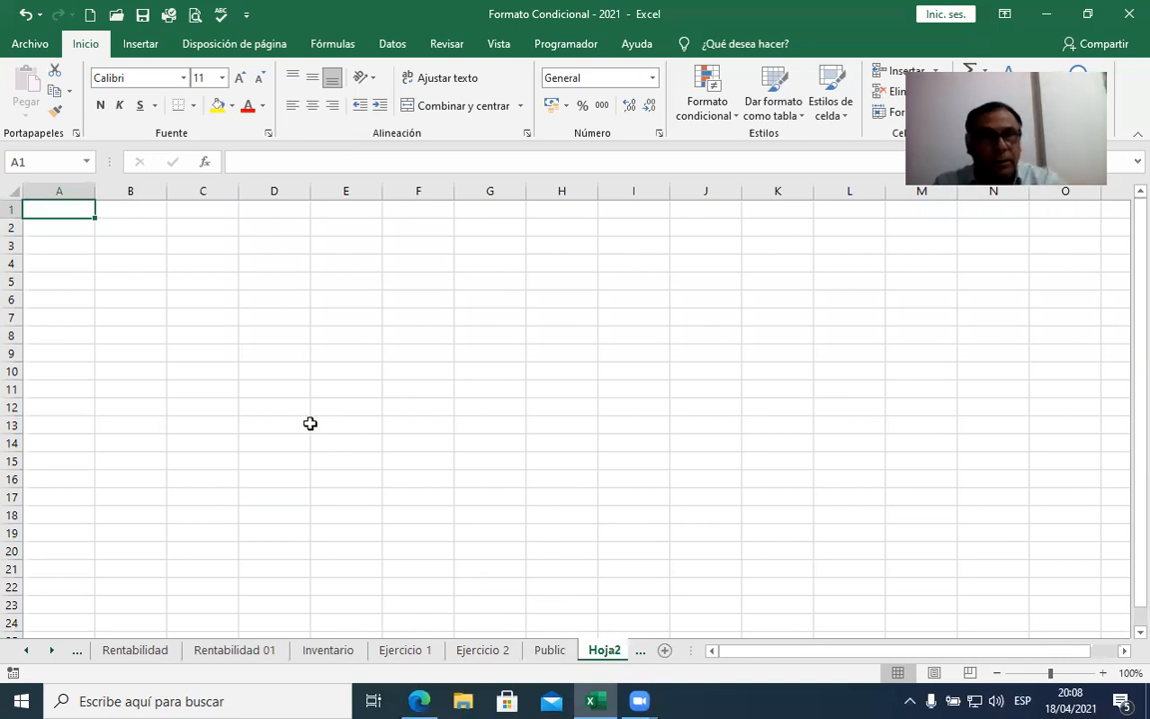
scroll(310, 423, up, 5)
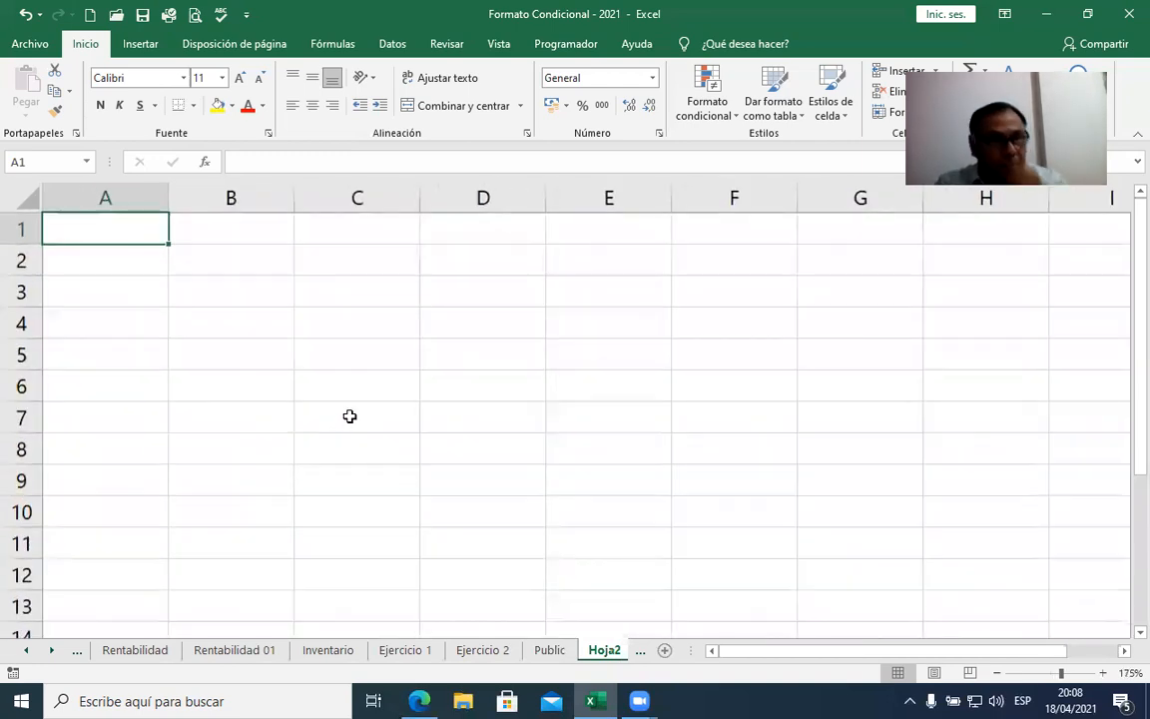
Step: Write the function syntax =HOY() as plain text in cell B2 of the new sheet
click(243, 266)
double_click(244, 267)
text(=h)
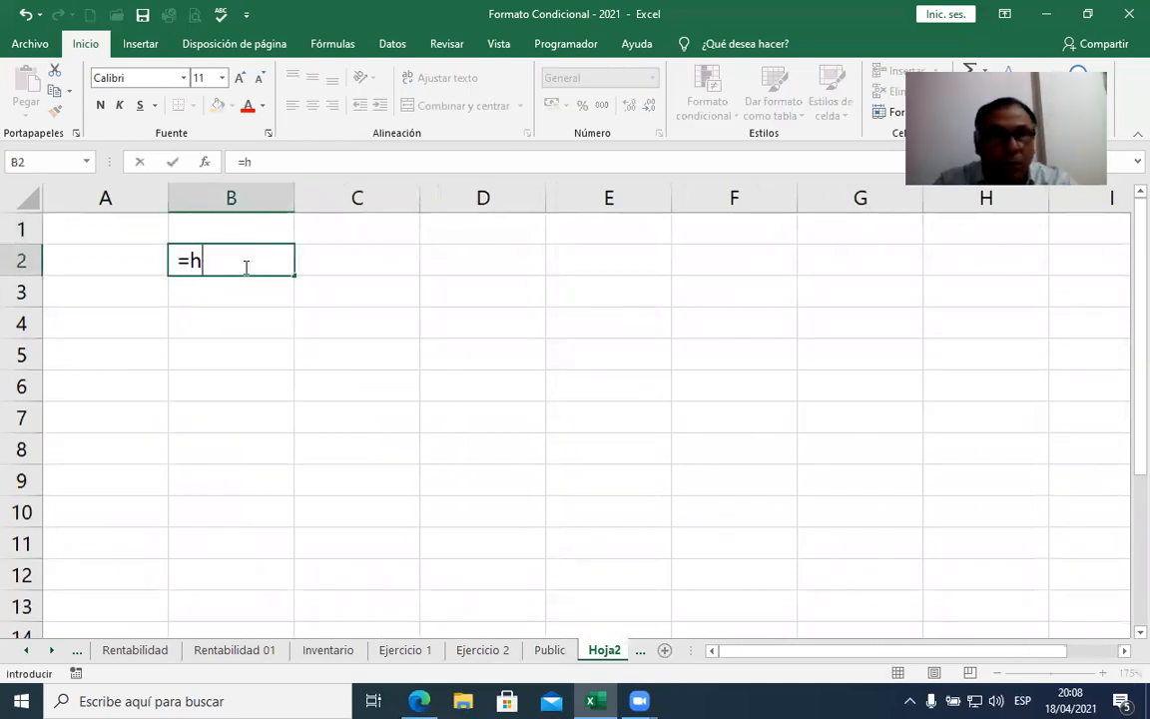
text(H)
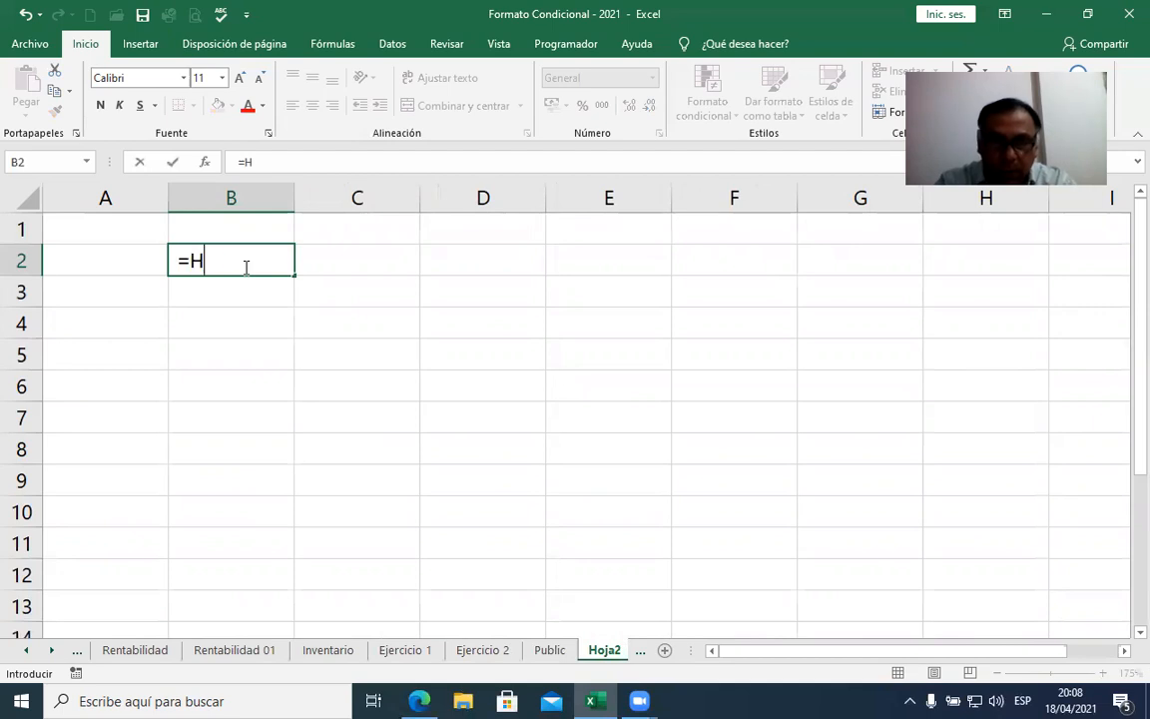
text(OY()
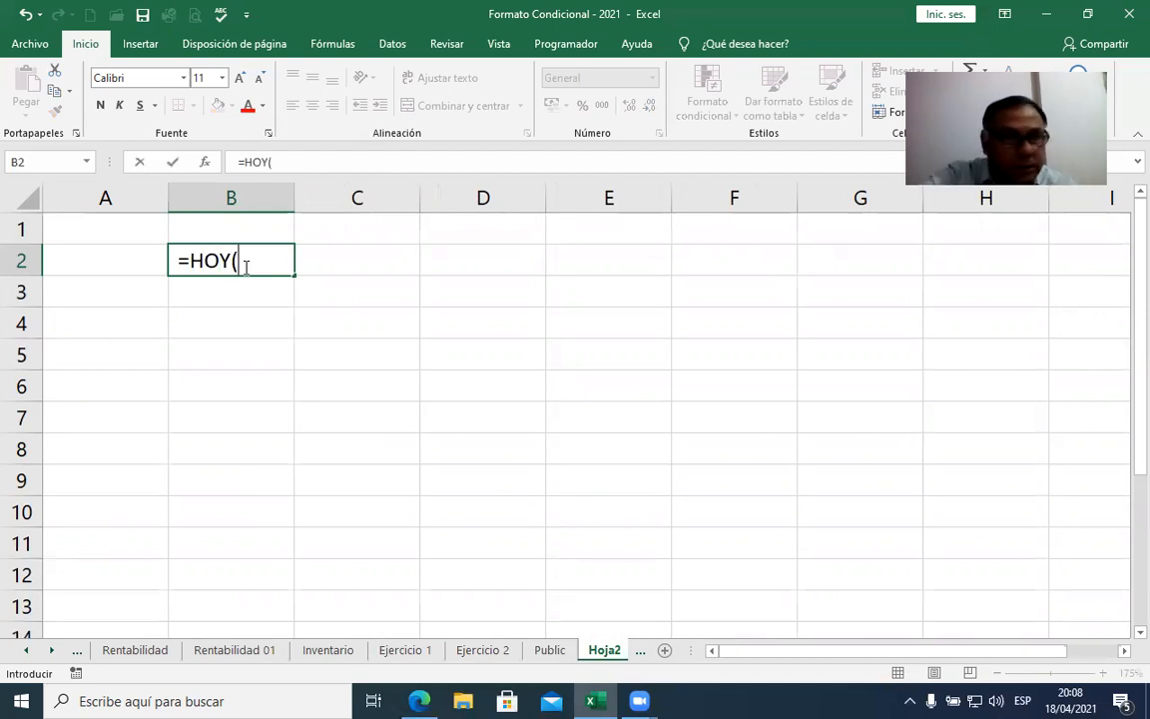
key(Return)
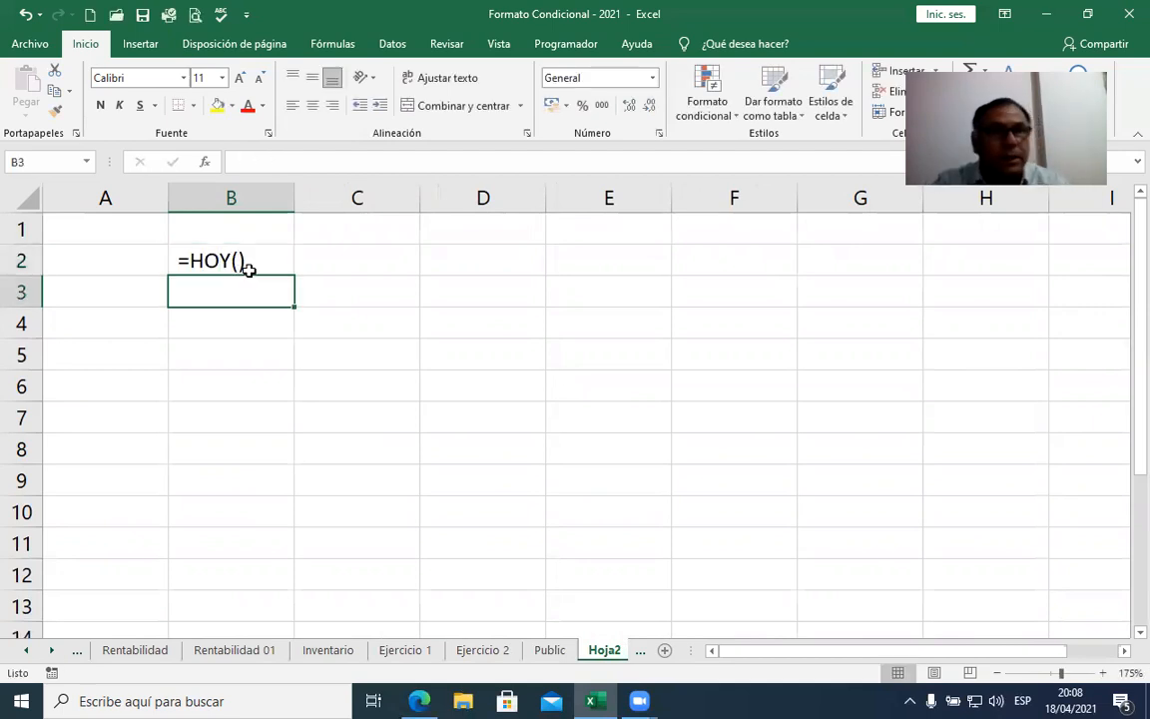
Step: Enter the working formula =HOY() in cell B4, below the syntax text
click(247, 266)
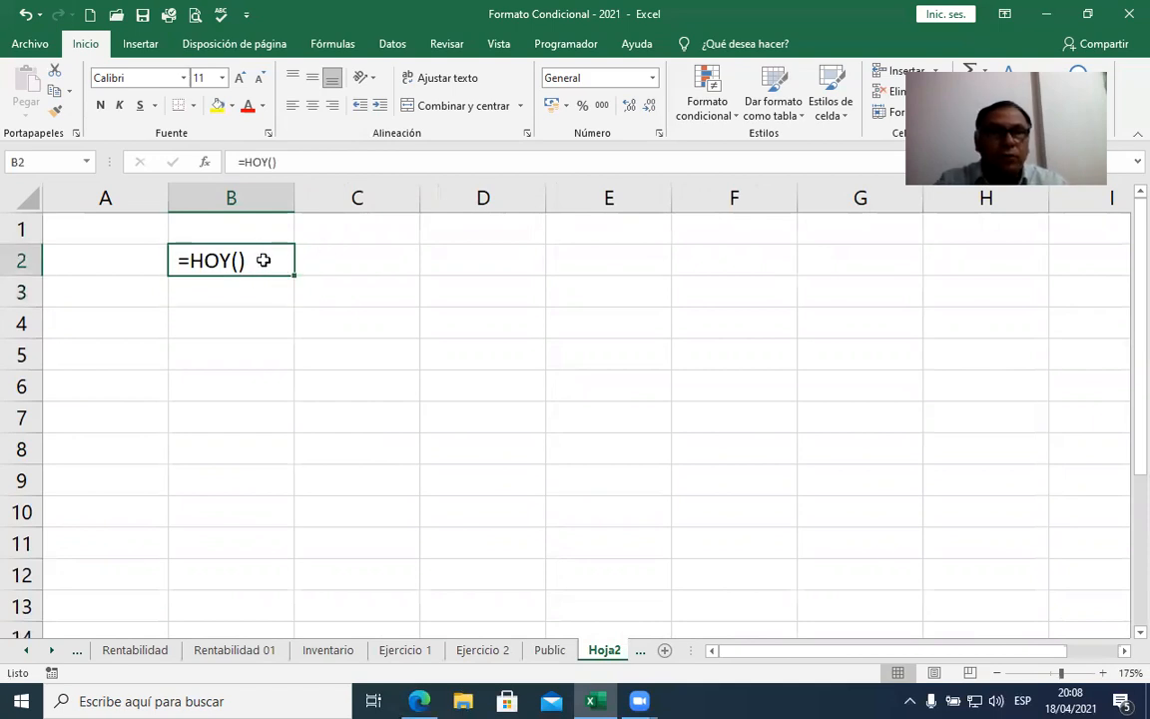
click(233, 317)
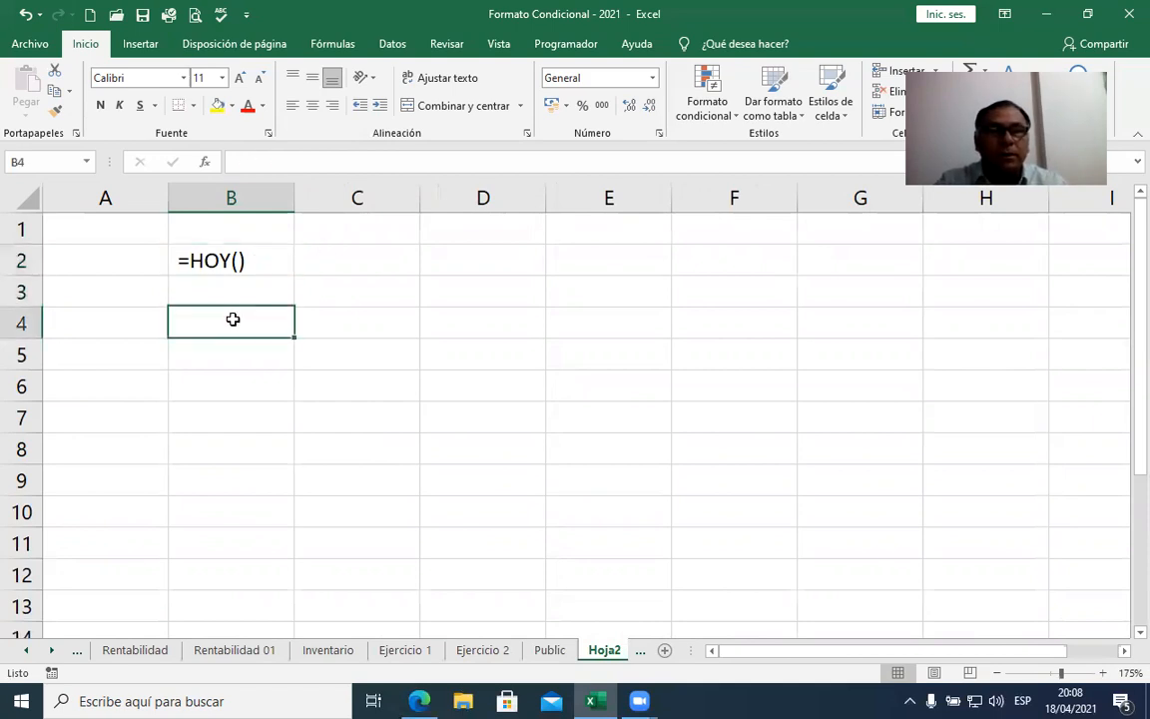
click(242, 270)
click(234, 299)
click(224, 316)
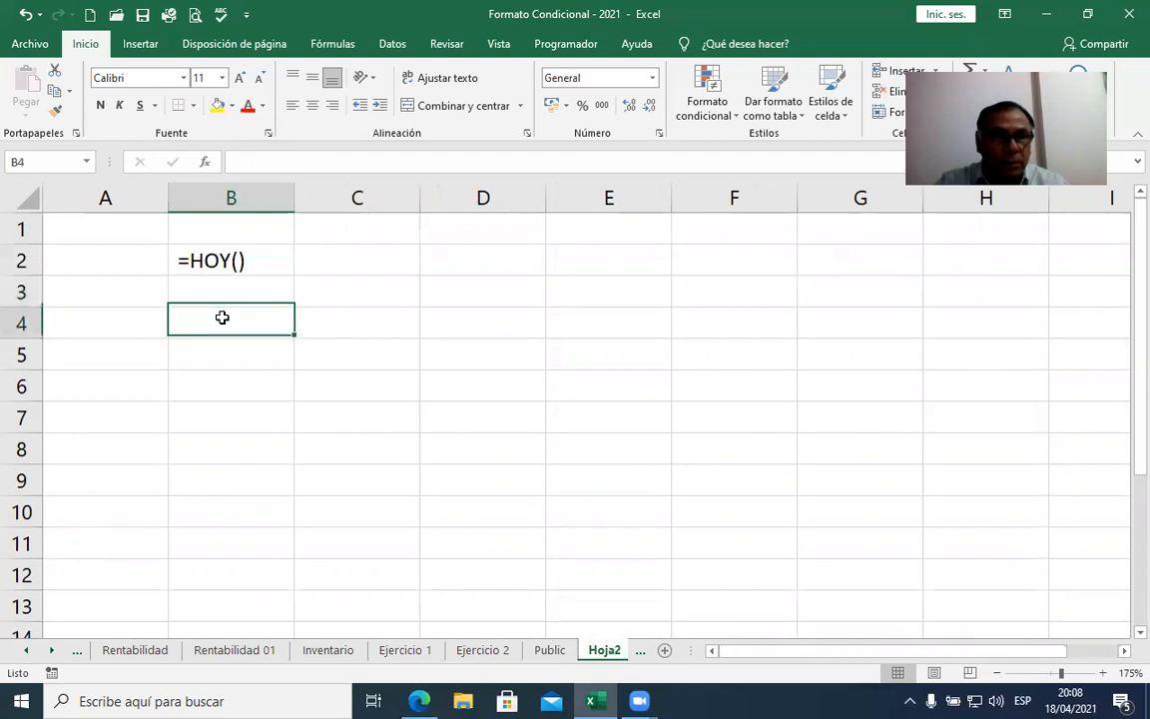
text(=)
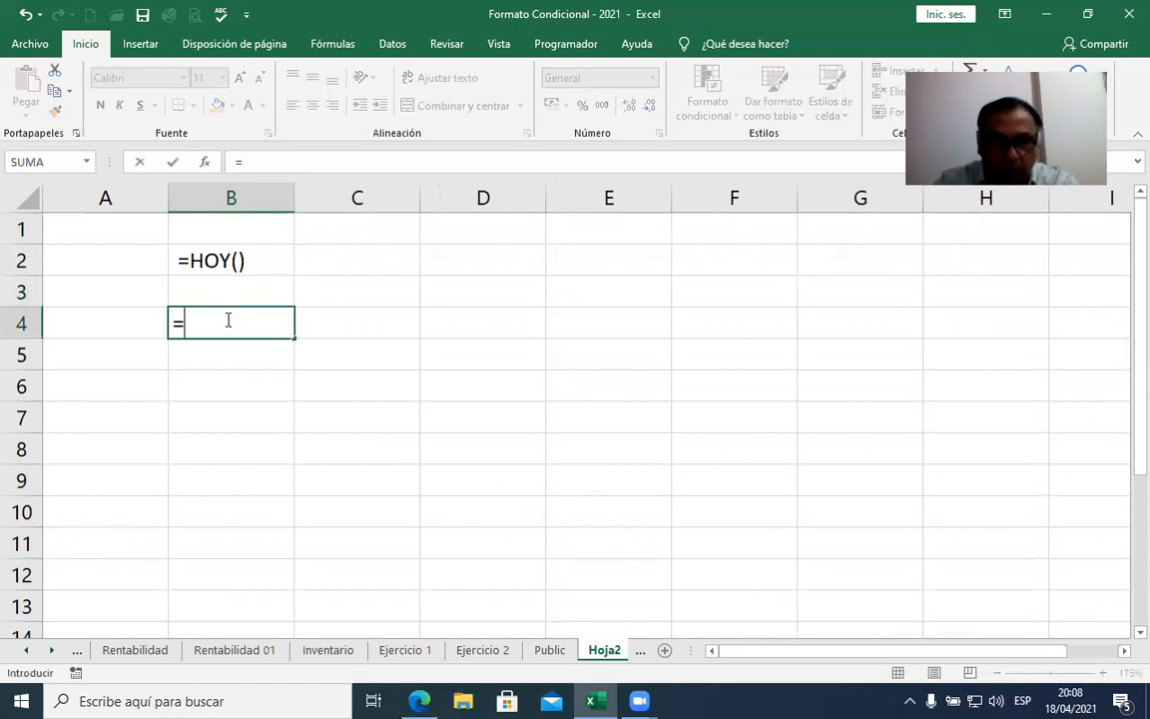
text(HOY()
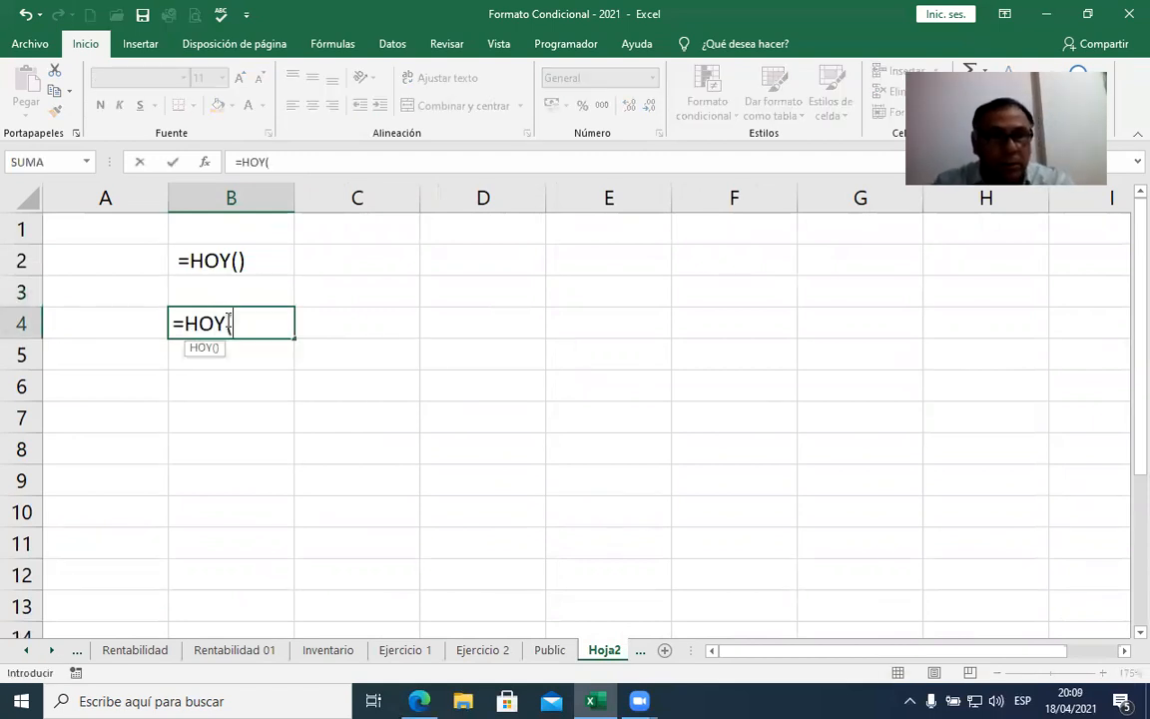
text())
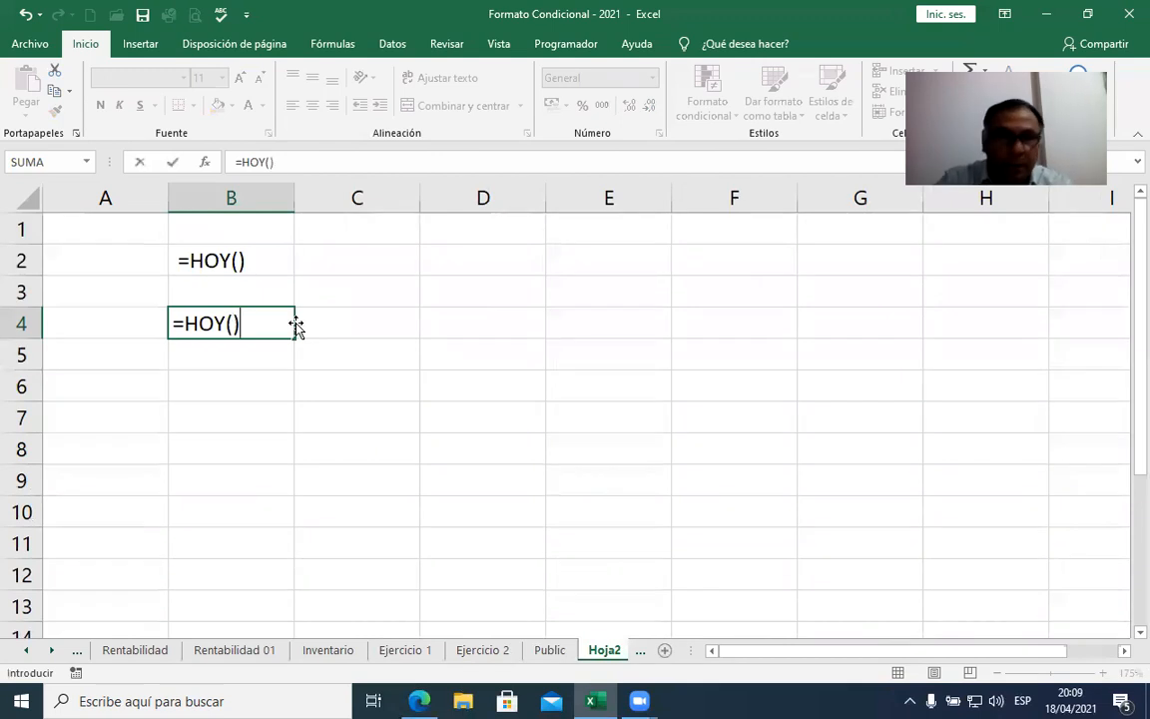
key(Return)
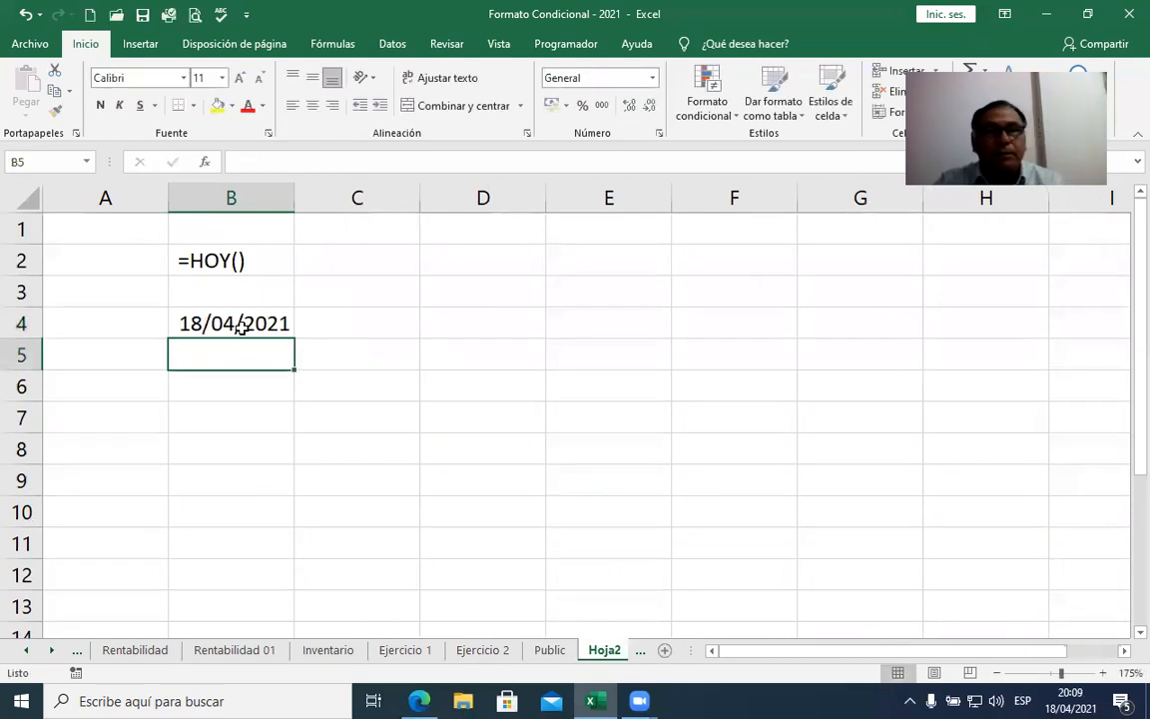
Step: Enter the date 3-4-21 in cell B6 and the number 20 in cell C6
click(240, 326)
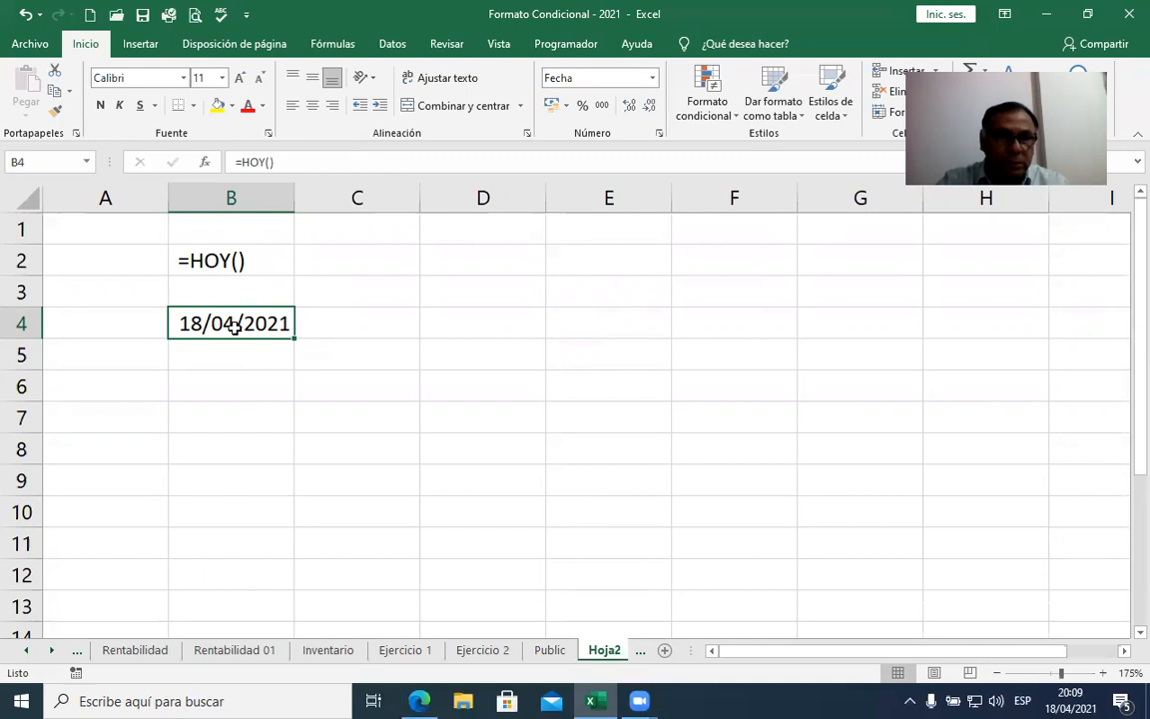
click(234, 385)
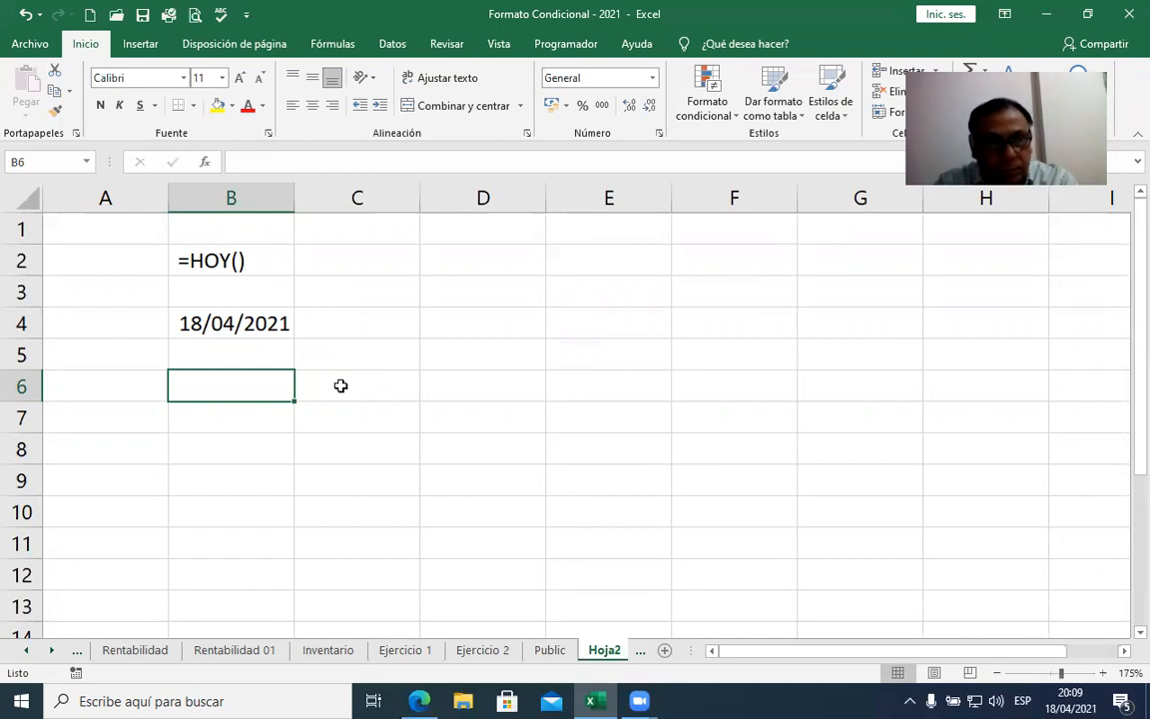
text(3)
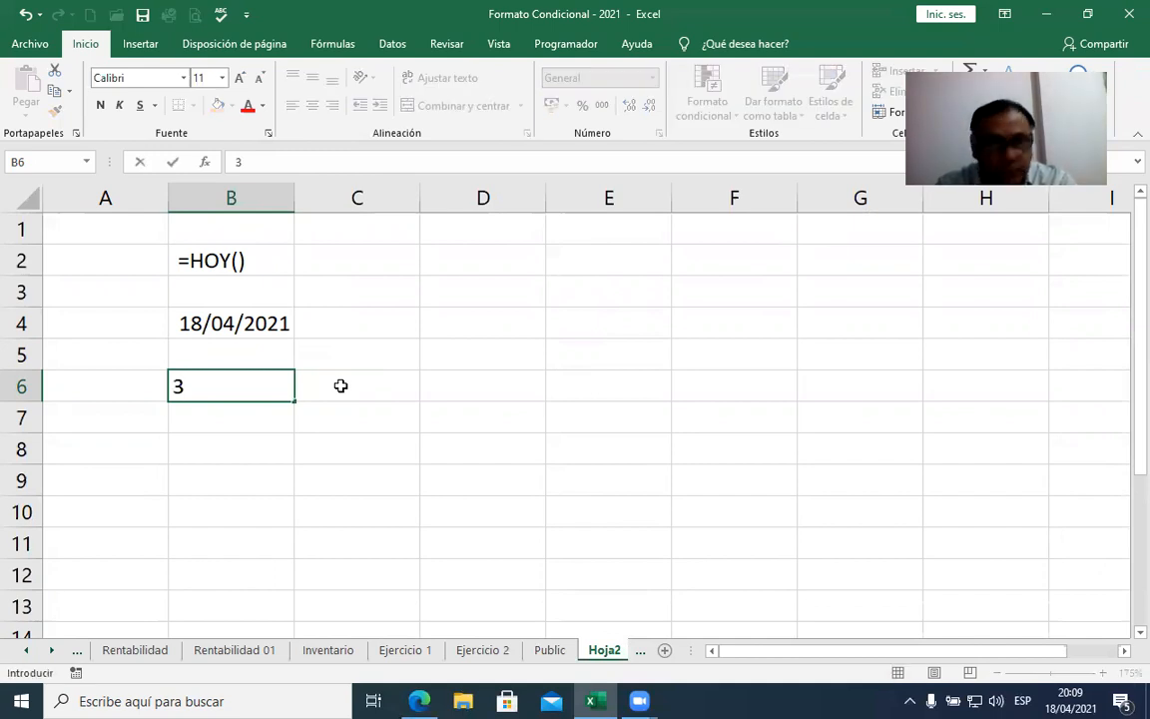
text(-4-)
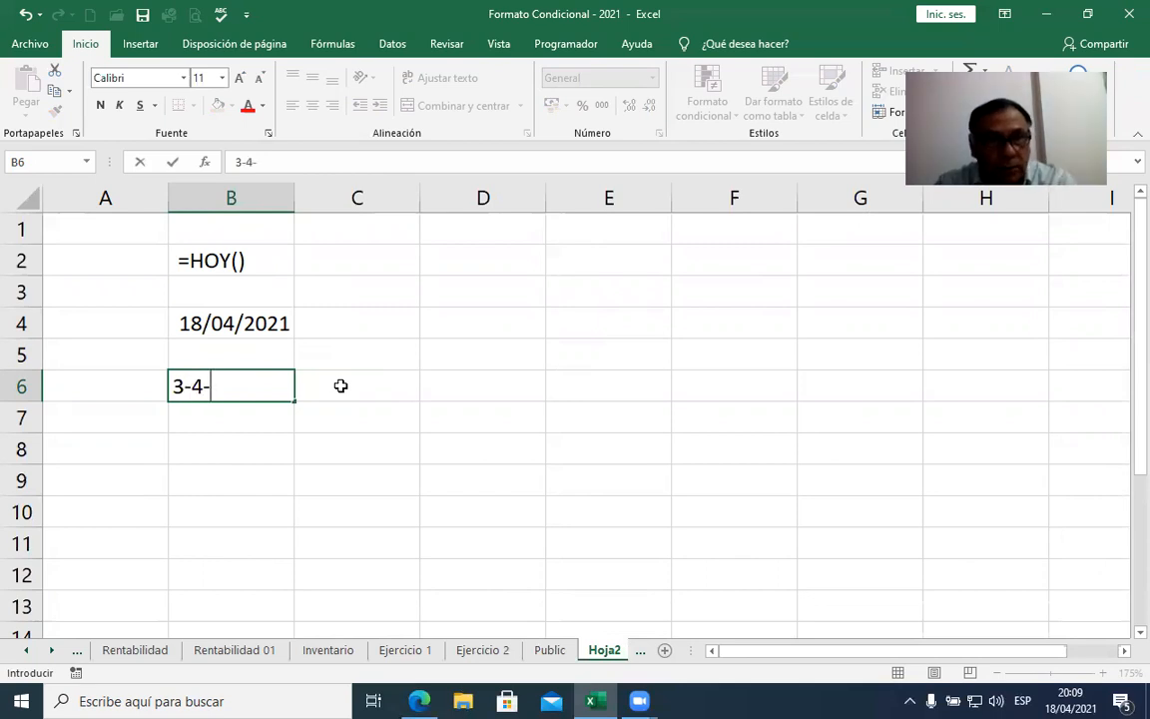
text(21)
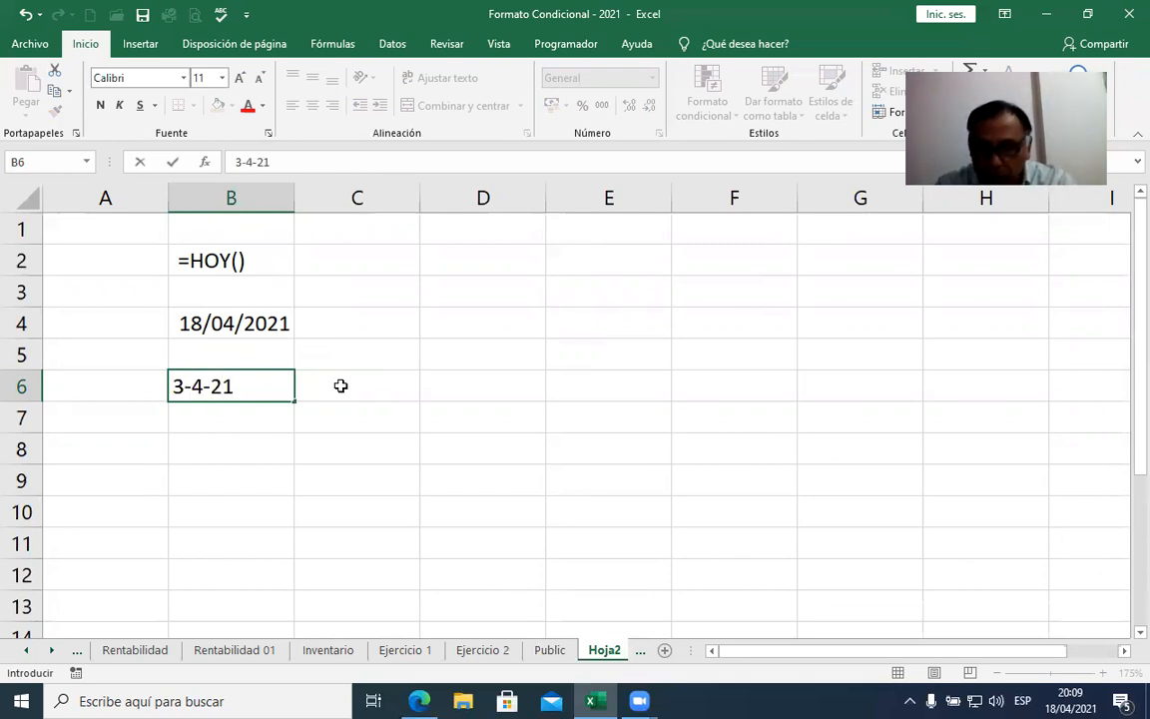
click(340, 385)
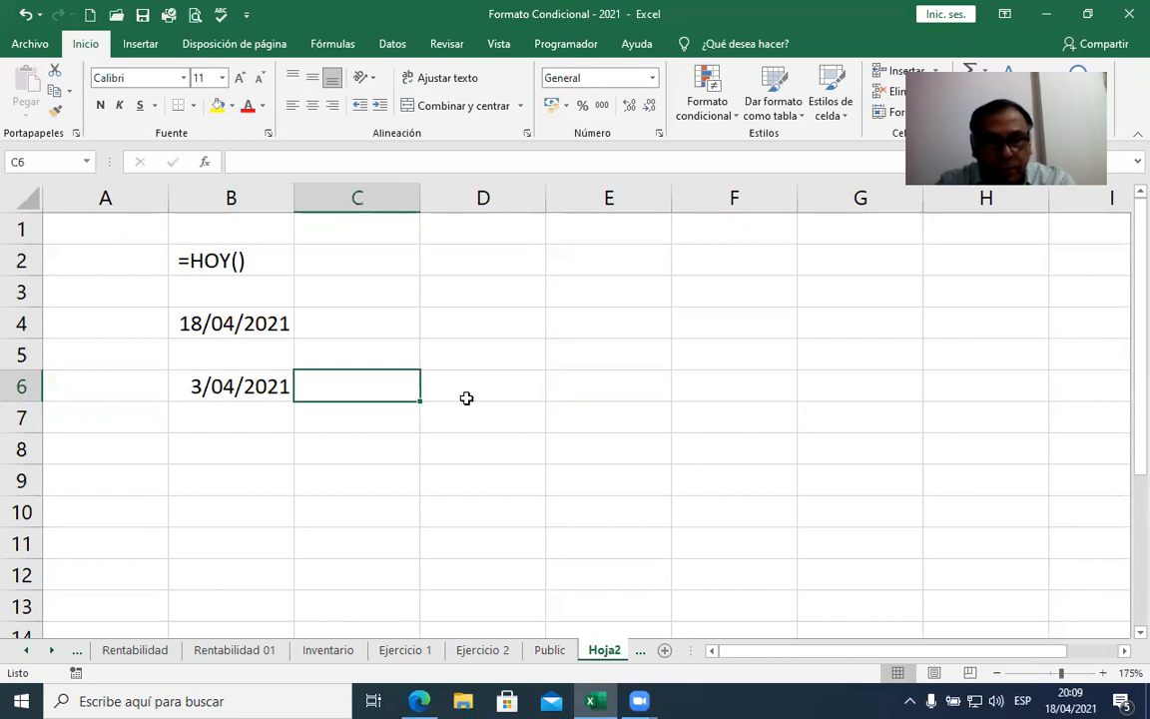
text(20)
key(Return)
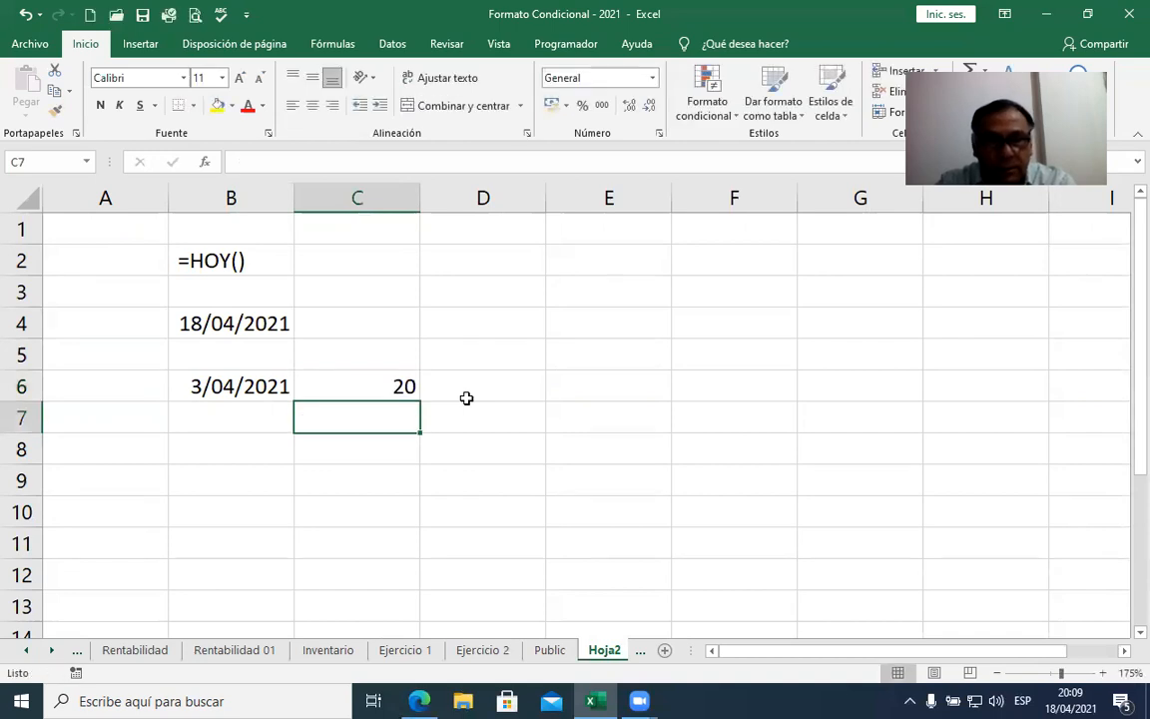
Step: Add the headings FECHA in B5 and DIAS in C5 above the date and the number
click(228, 364)
text(FECHA)
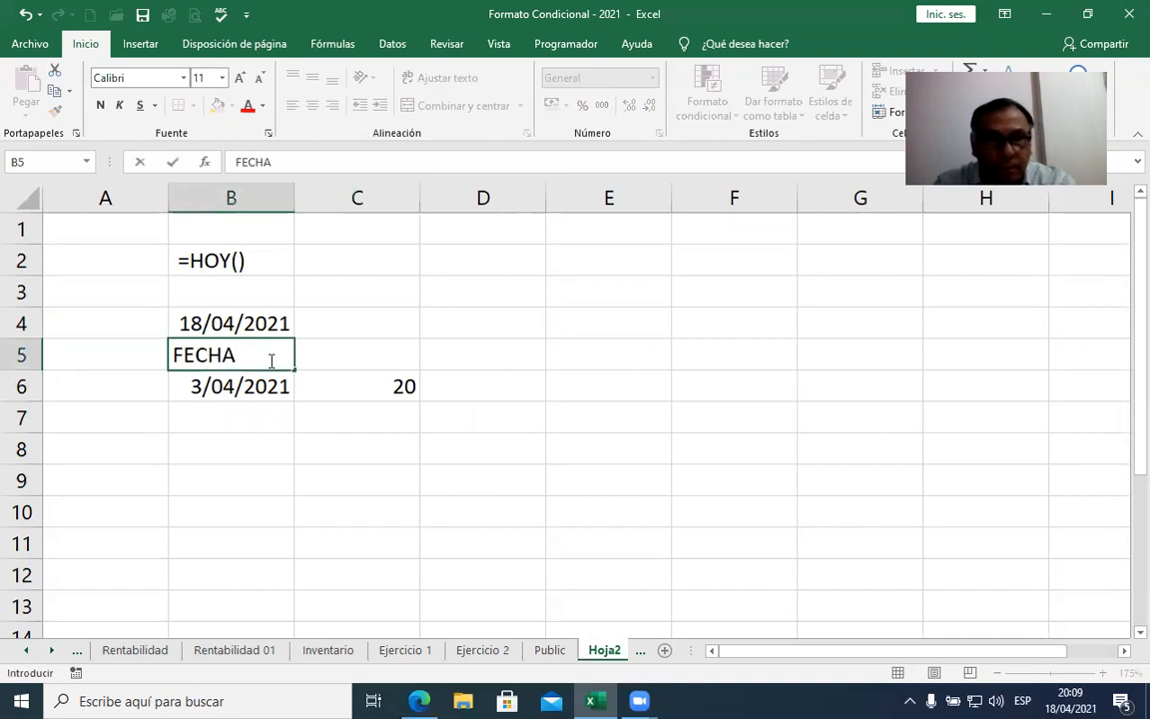
click(333, 361)
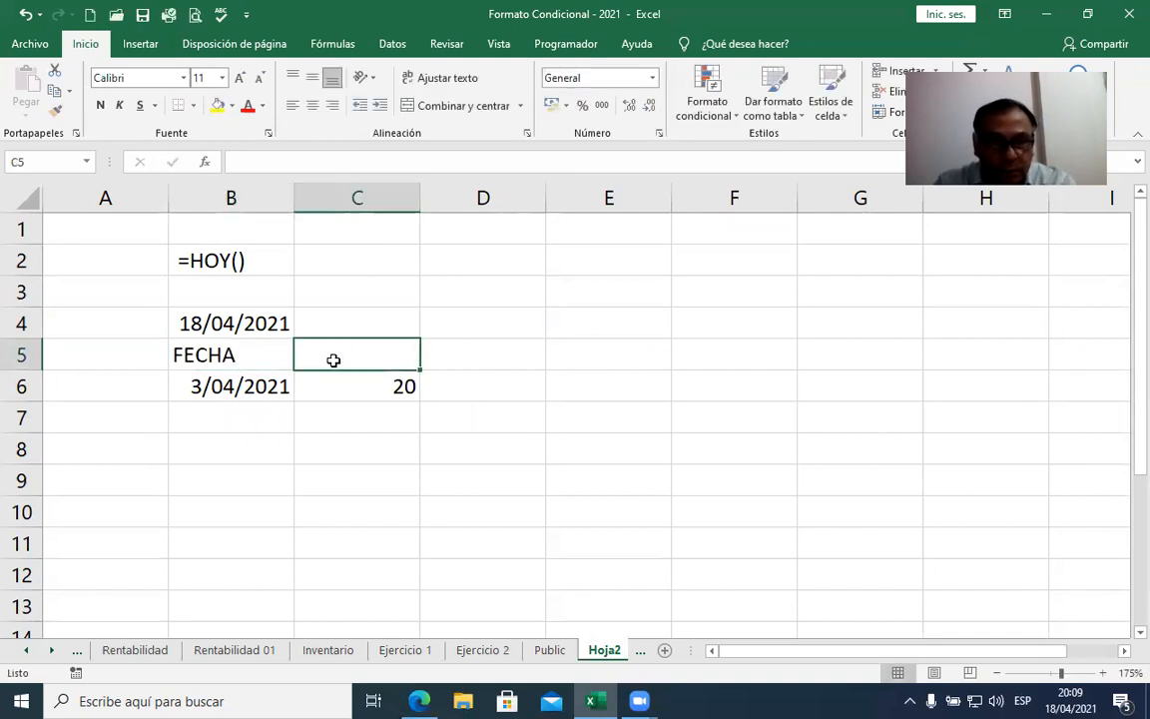
text(DIAS)
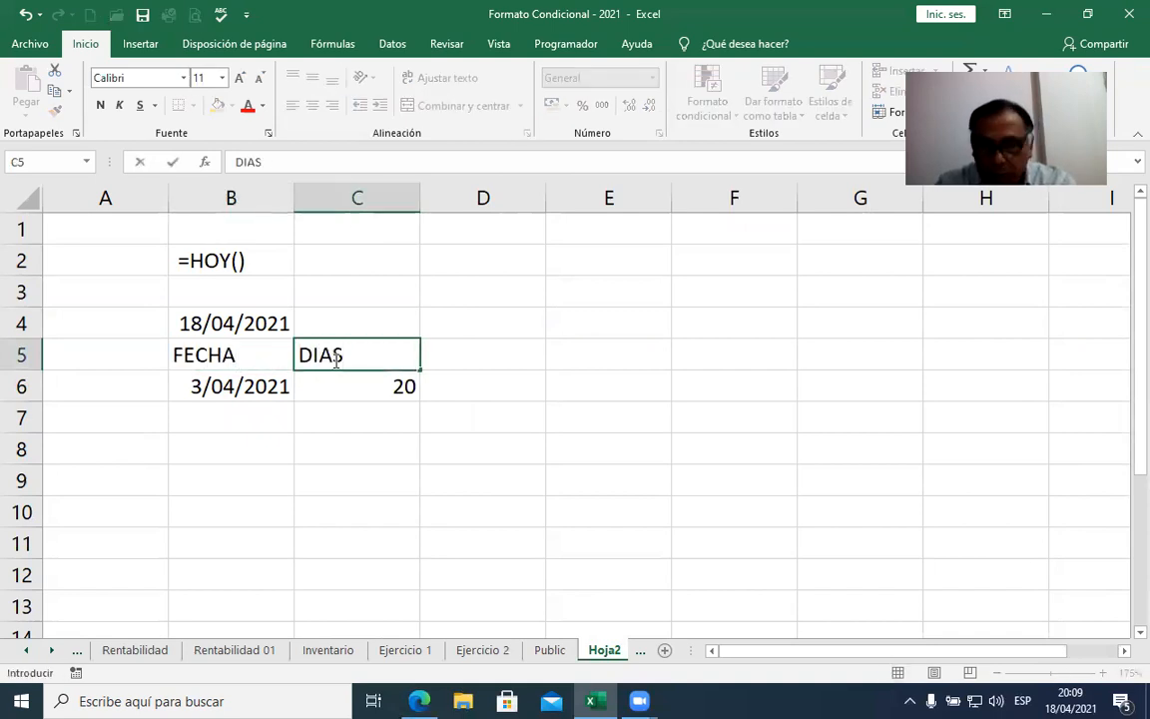
key(Return)
Step: Center the FECHA and DIAS headings with a yellow fill, and center the value in C6
drag(288, 355, 340, 354)
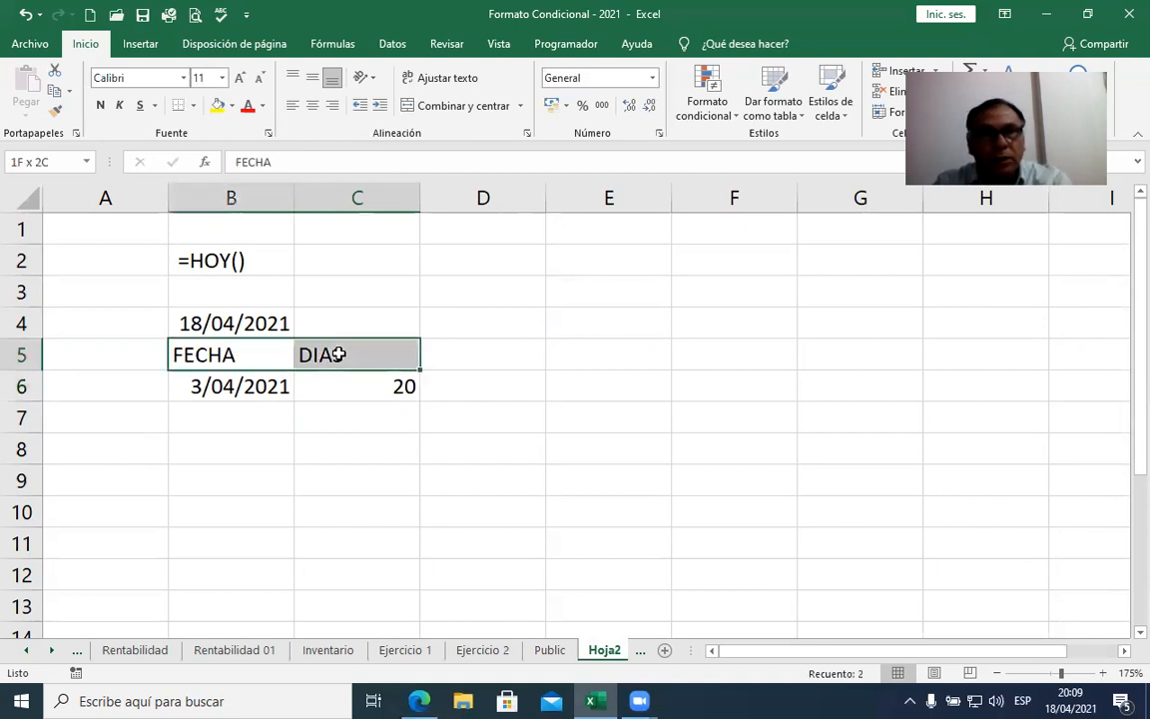
click(311, 104)
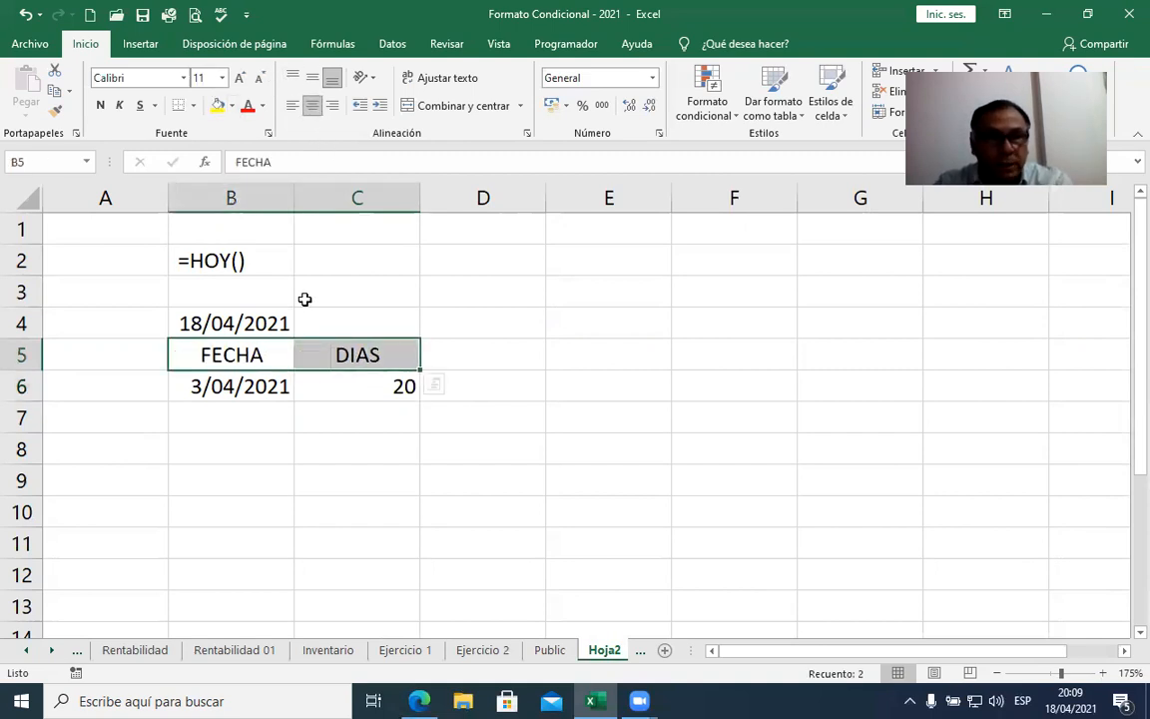
click(217, 105)
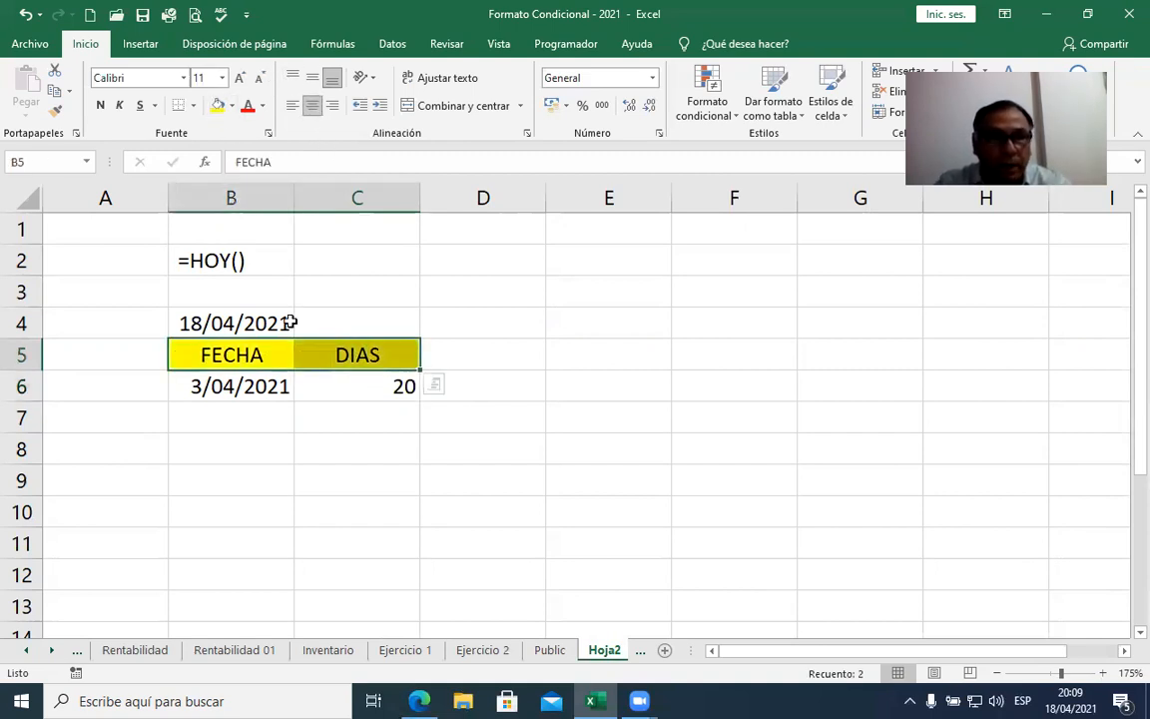
click(360, 391)
click(311, 105)
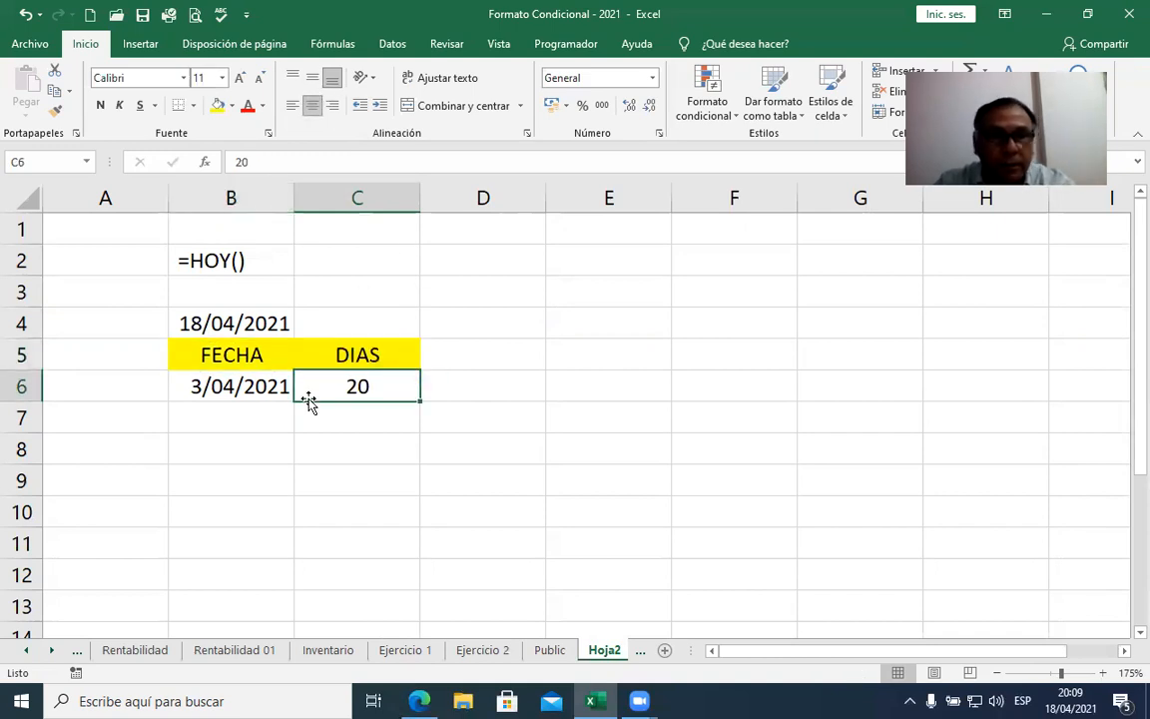
Step: Enter the heading NUEVA FECHA in cell D5, beside DIAS
click(274, 392)
click(482, 351)
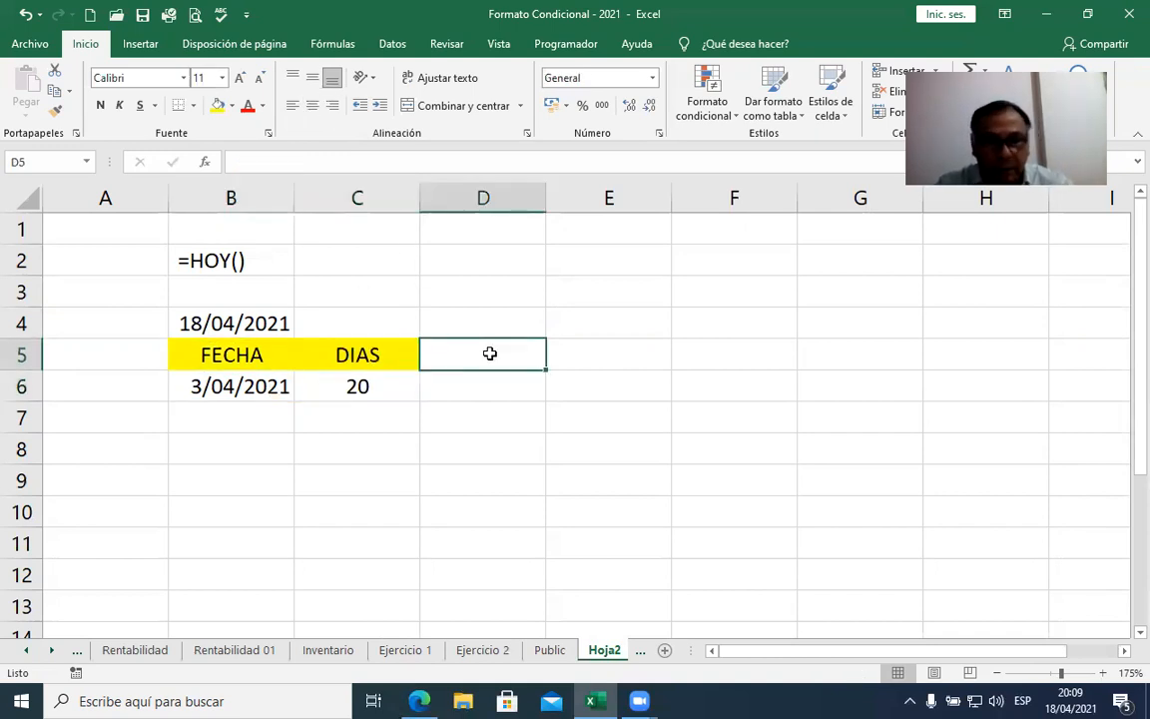
text(NUE)
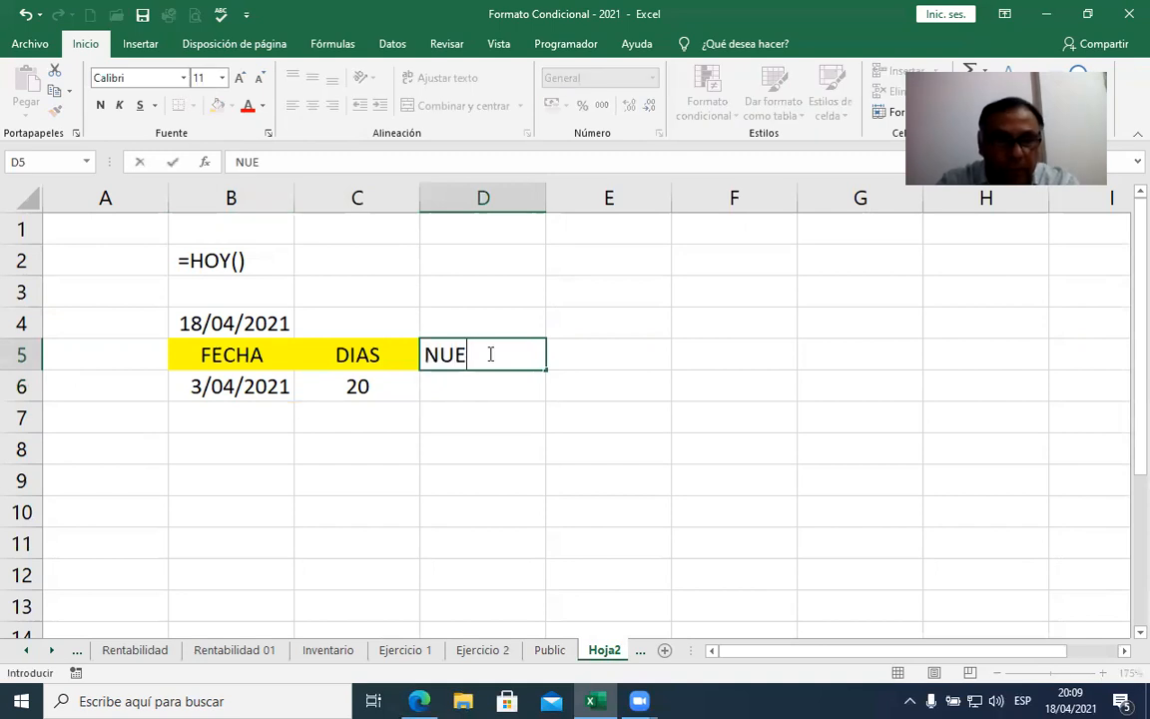
text(VA FECHA)
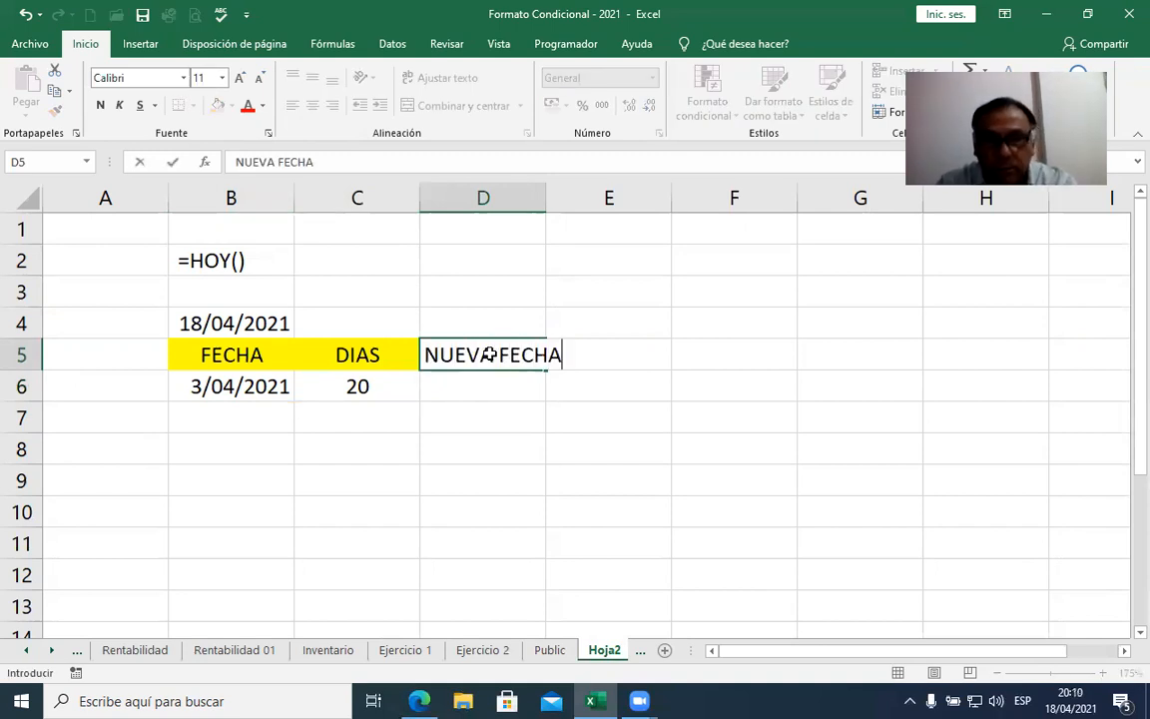
key(Return)
Step: Fill the NUEVA FECHA heading with light olive green and autofit column D to its text
click(487, 353)
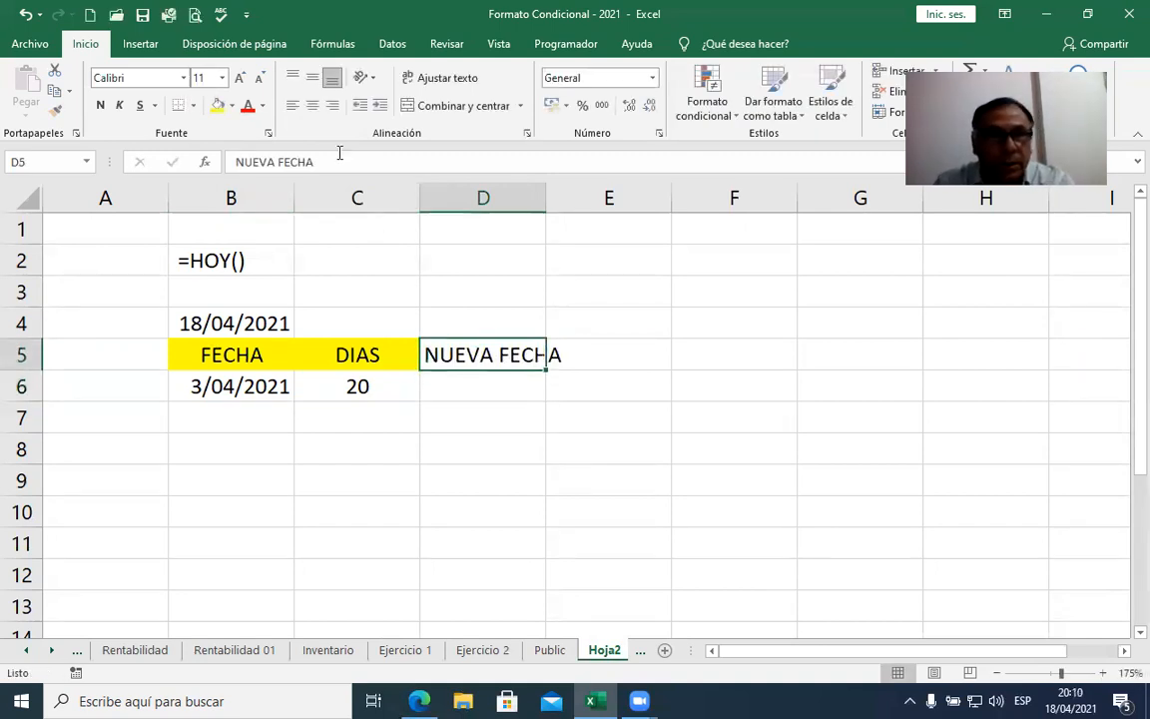
click(233, 109)
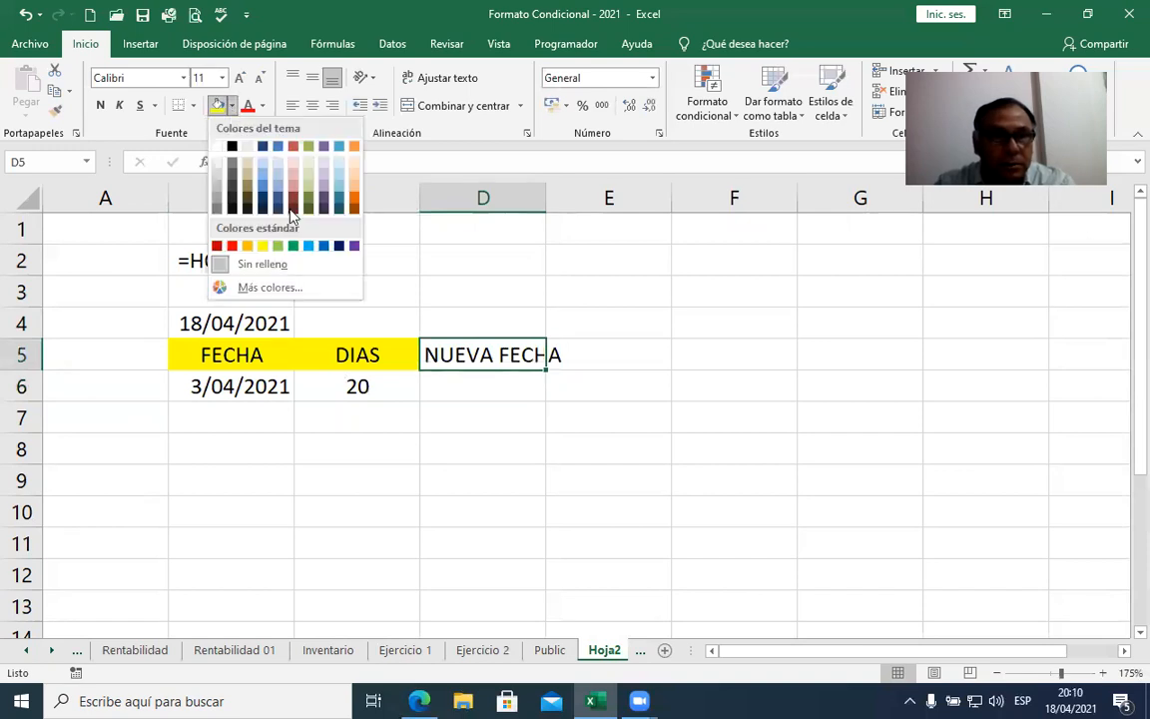
click(309, 184)
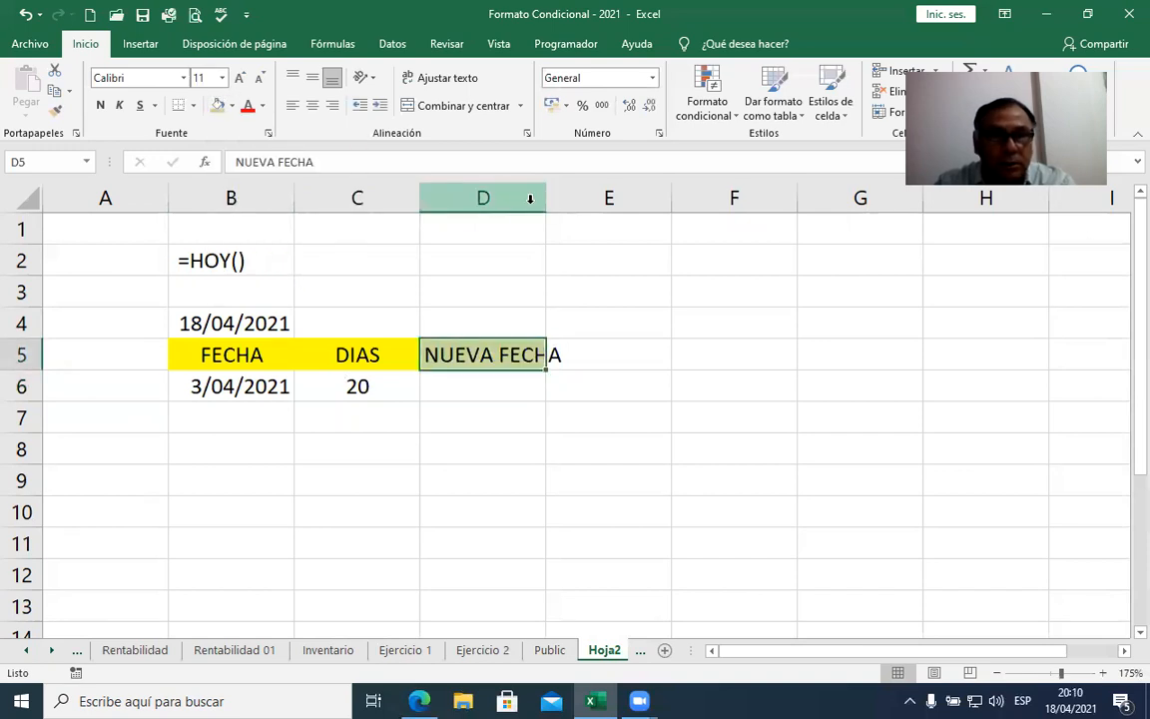
double_click(546, 197)
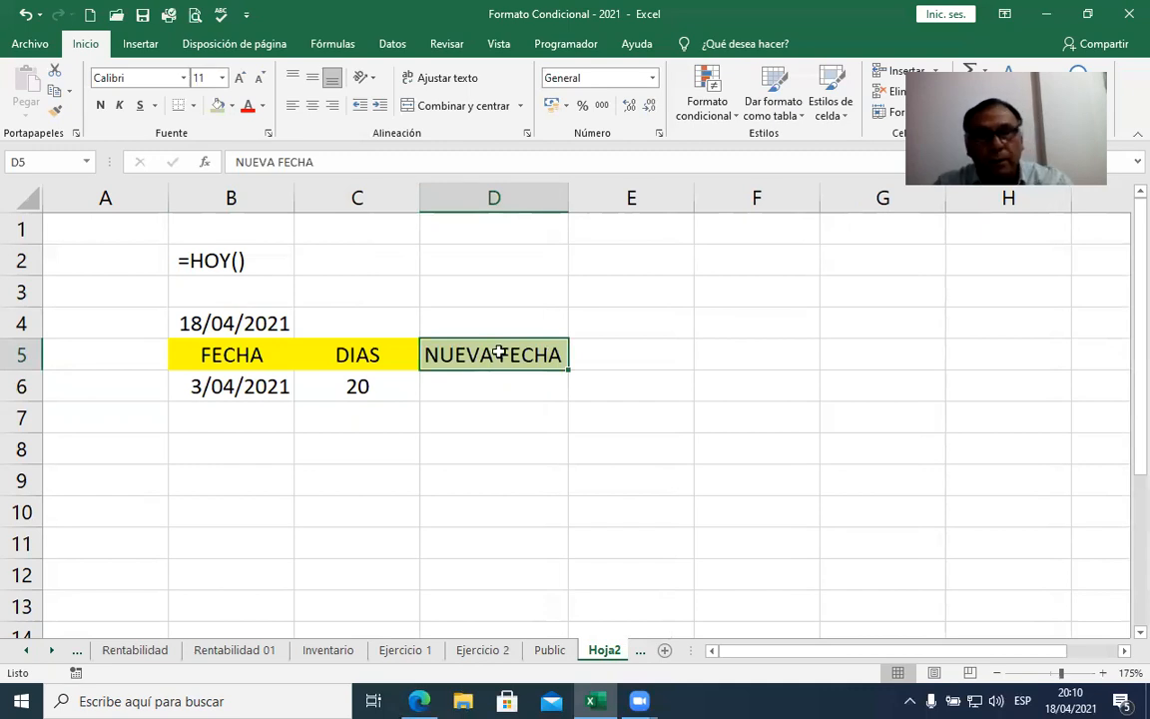
Step: Calculate the new date in D6 with =B6+C6, adding the days to the starting date
click(268, 385)
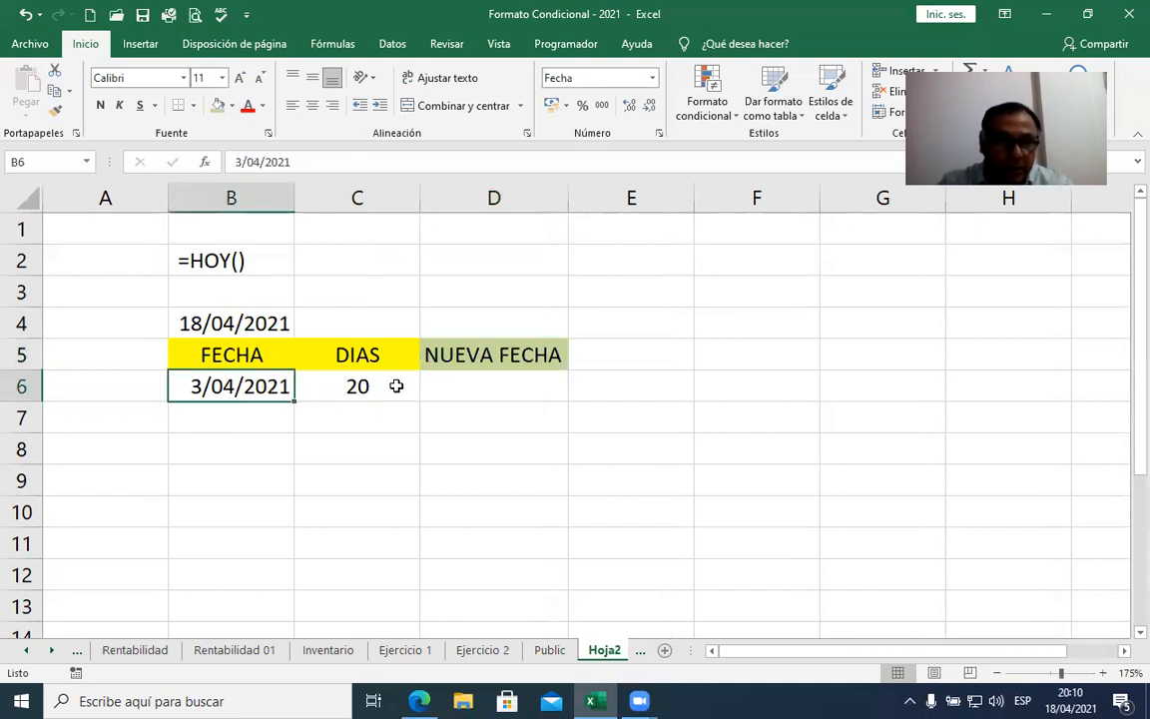
click(339, 389)
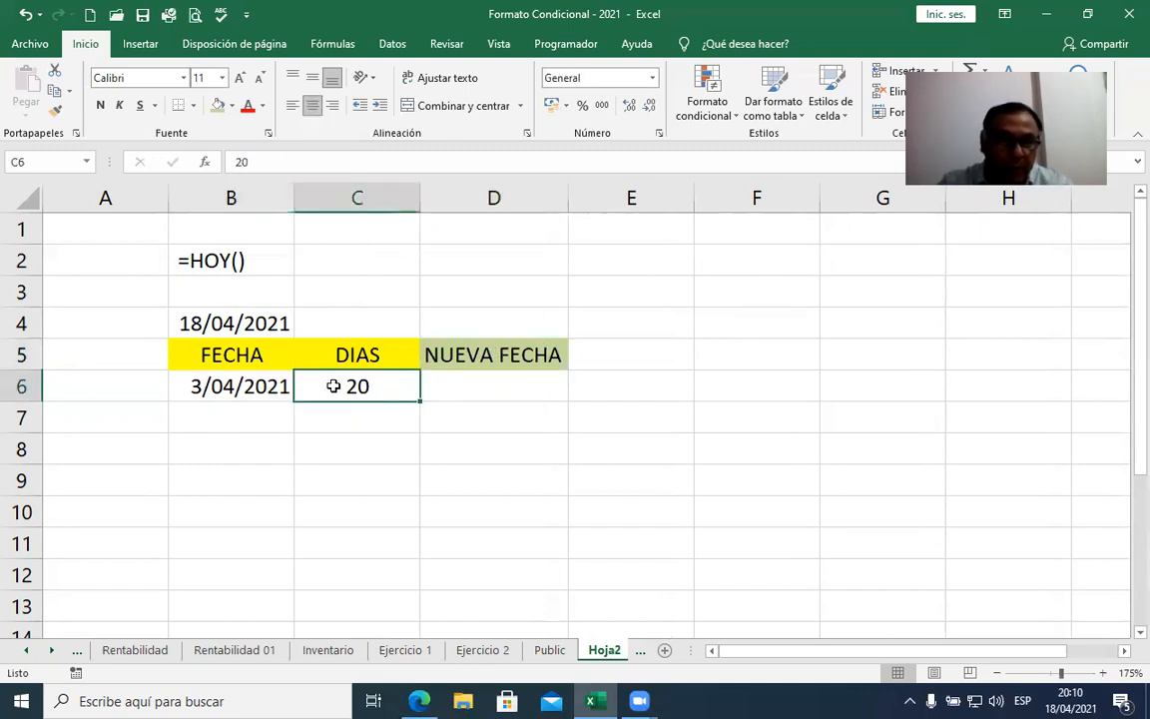
click(460, 387)
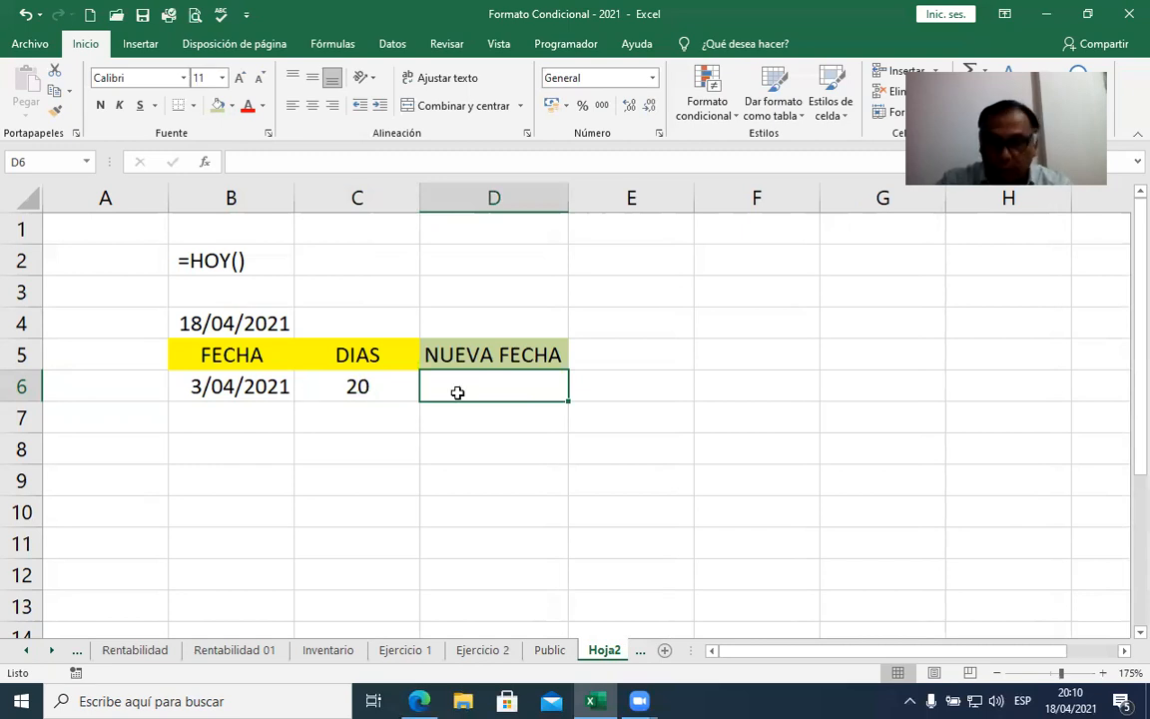
text(=)
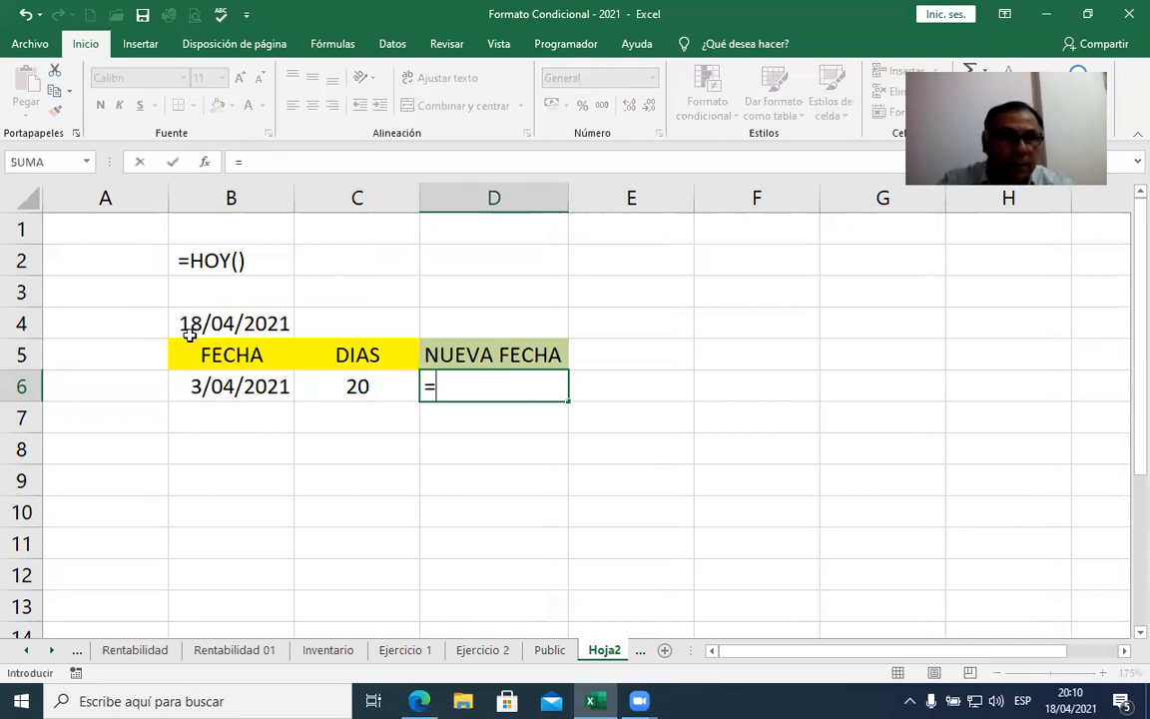
click(233, 387)
text(+)
click(332, 385)
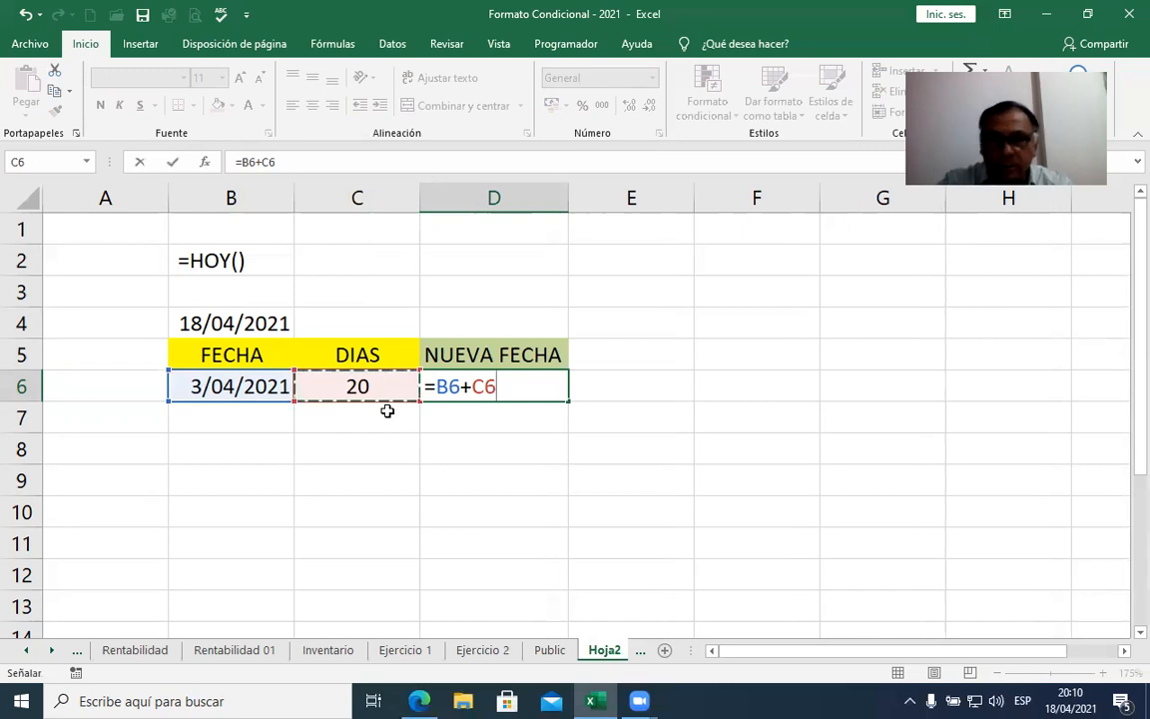
key(Return)
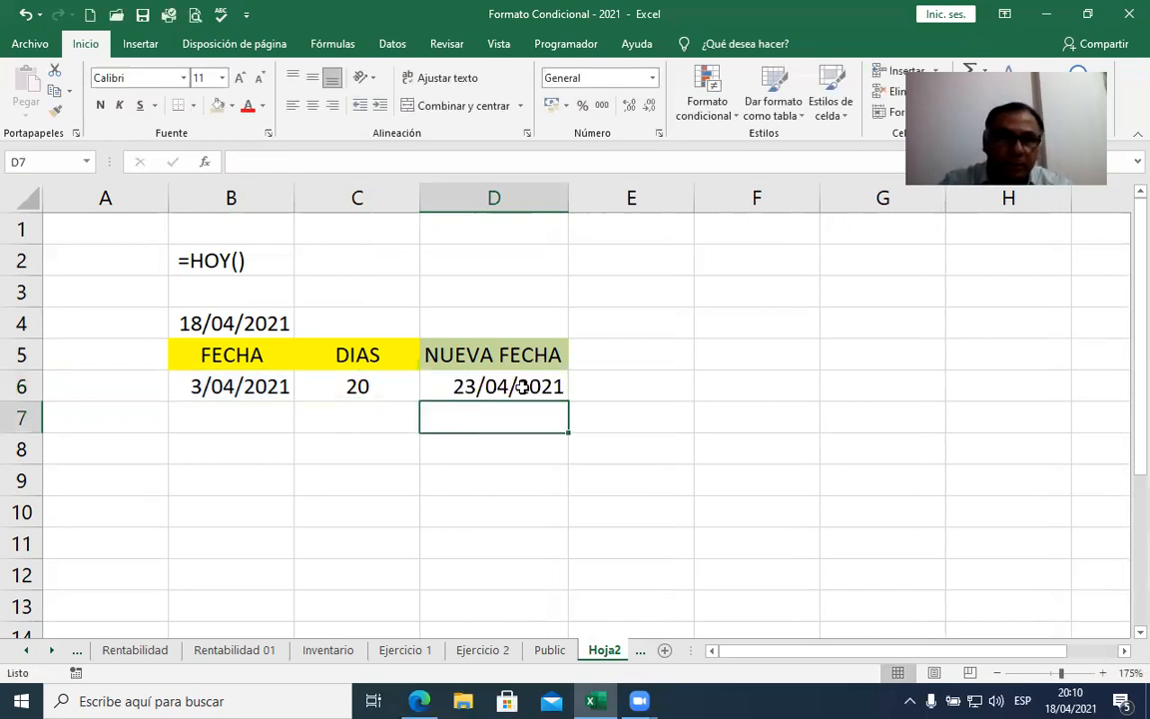
click(489, 388)
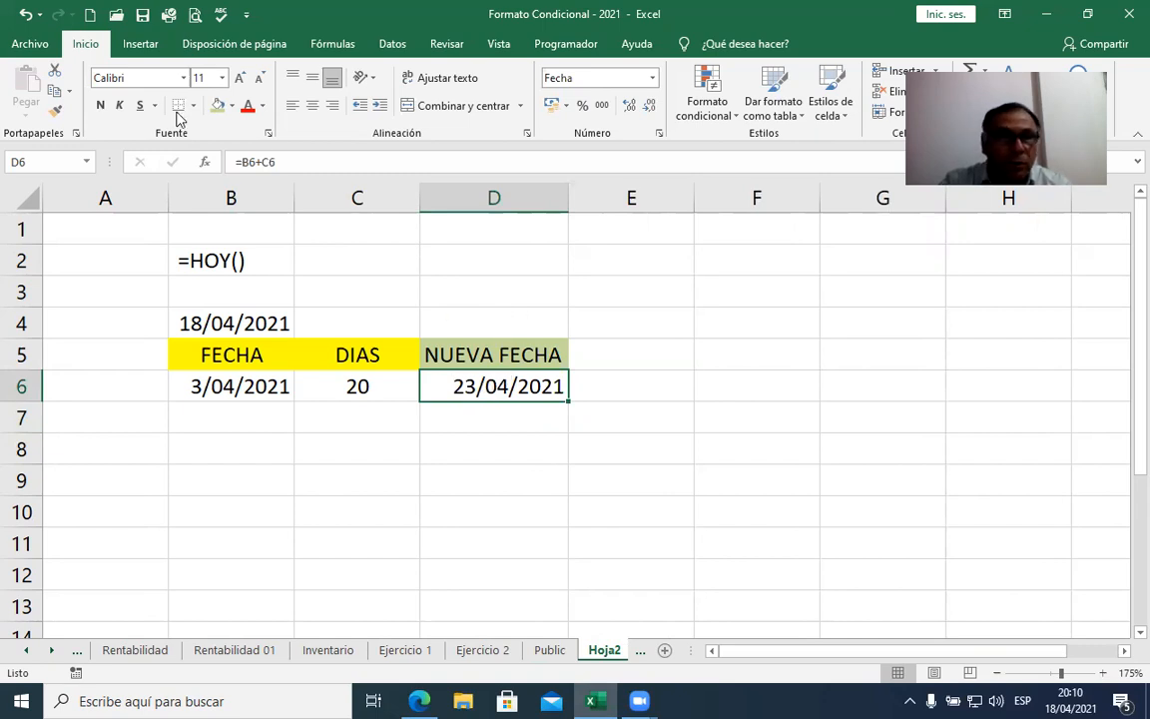
Step: Insert a left-pointing block arrow in row 6, just right of the new date in D6
click(141, 46)
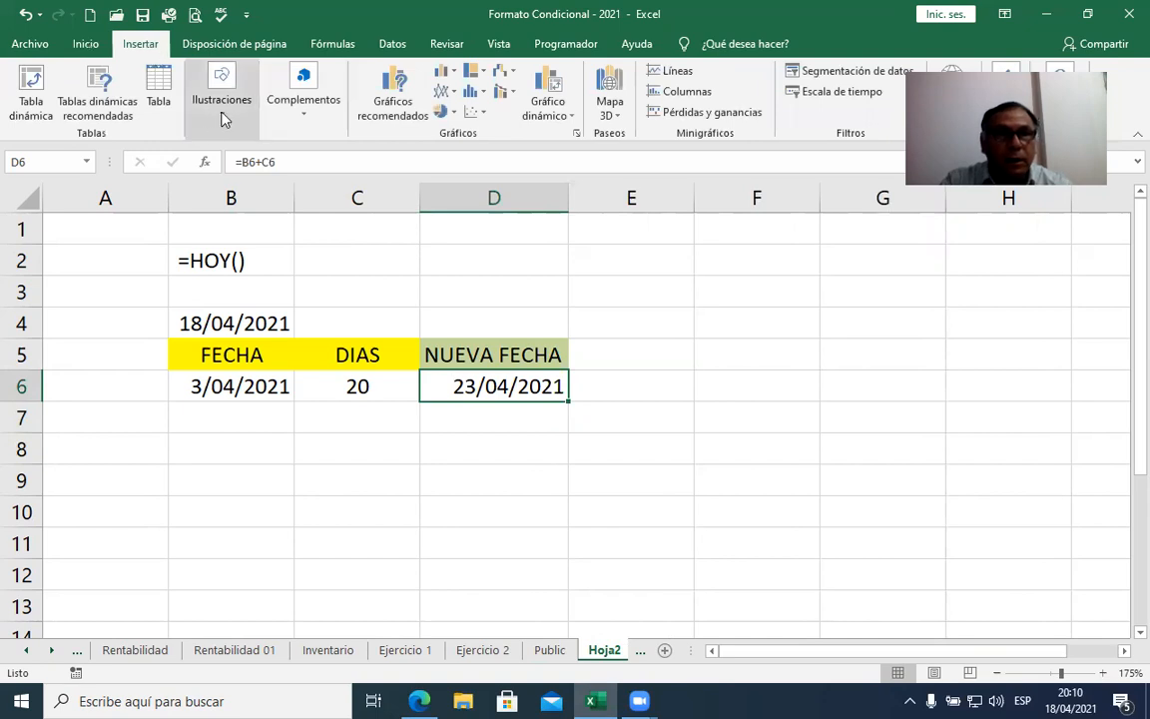
click(224, 117)
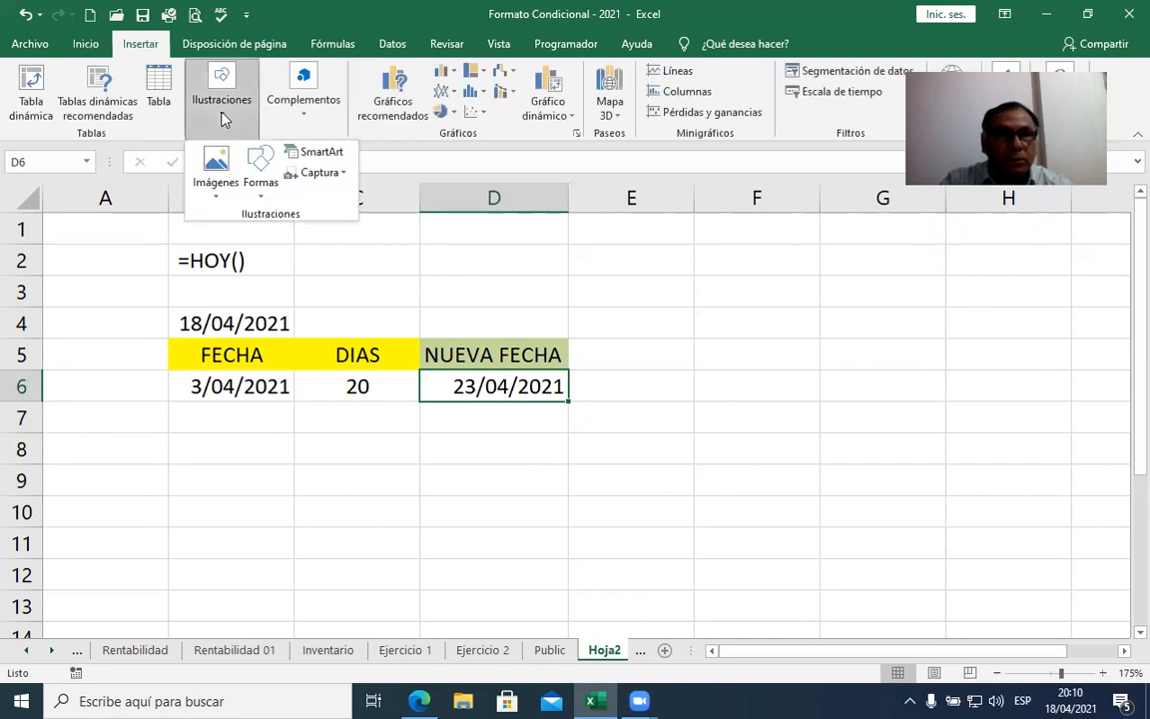
click(260, 174)
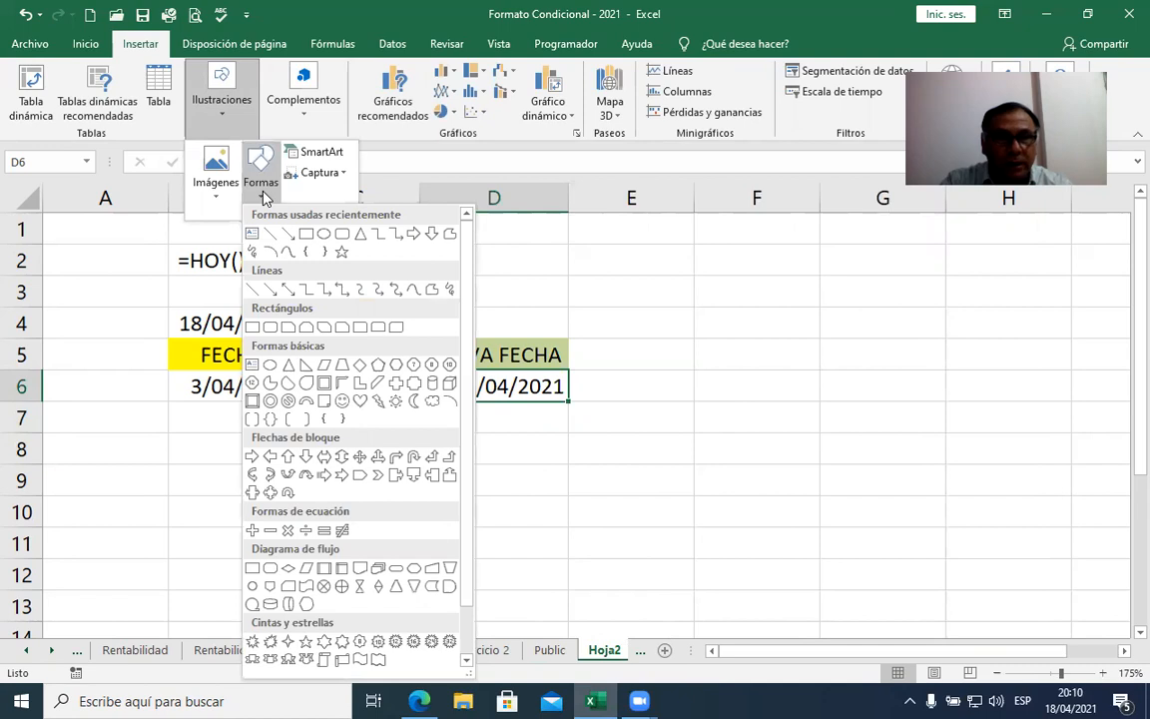
click(270, 459)
drag(577, 374, 677, 394)
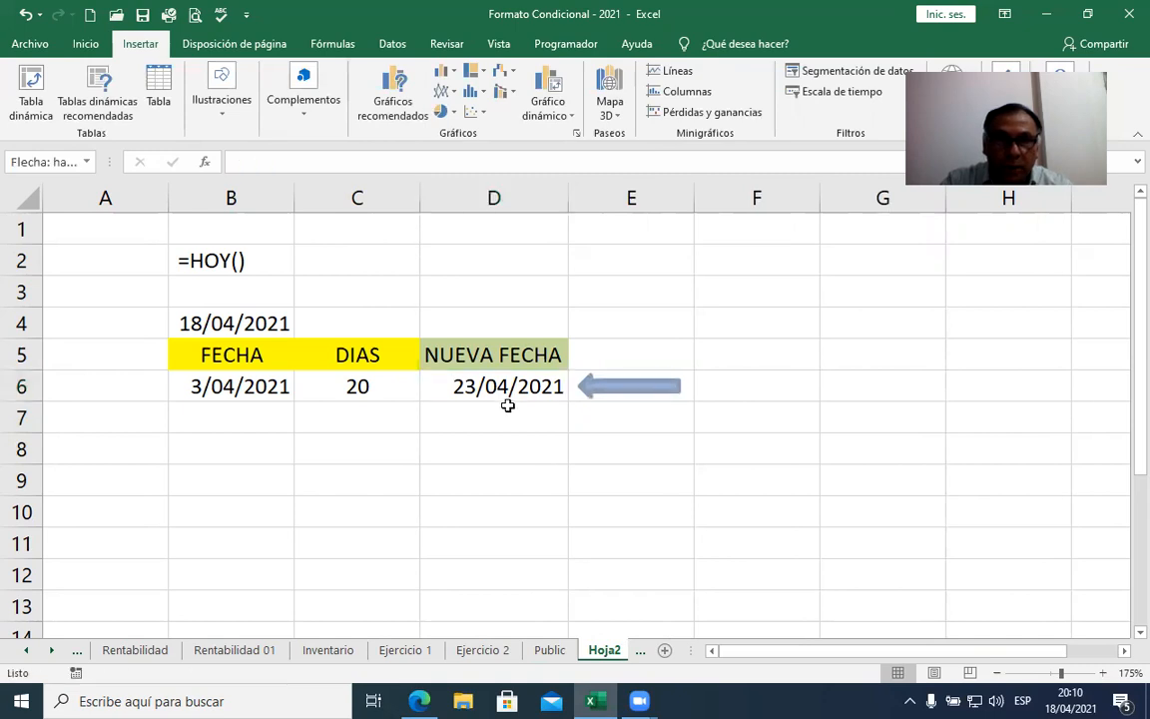
click(389, 395)
click(372, 425)
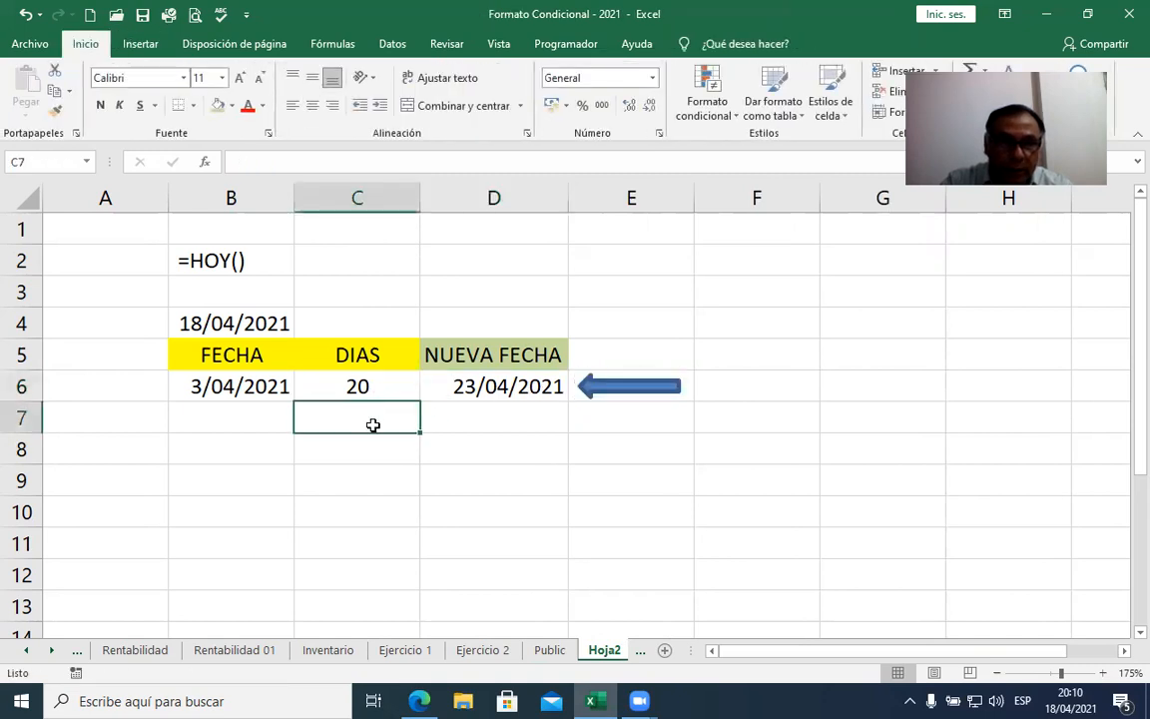
click(280, 388)
click(427, 389)
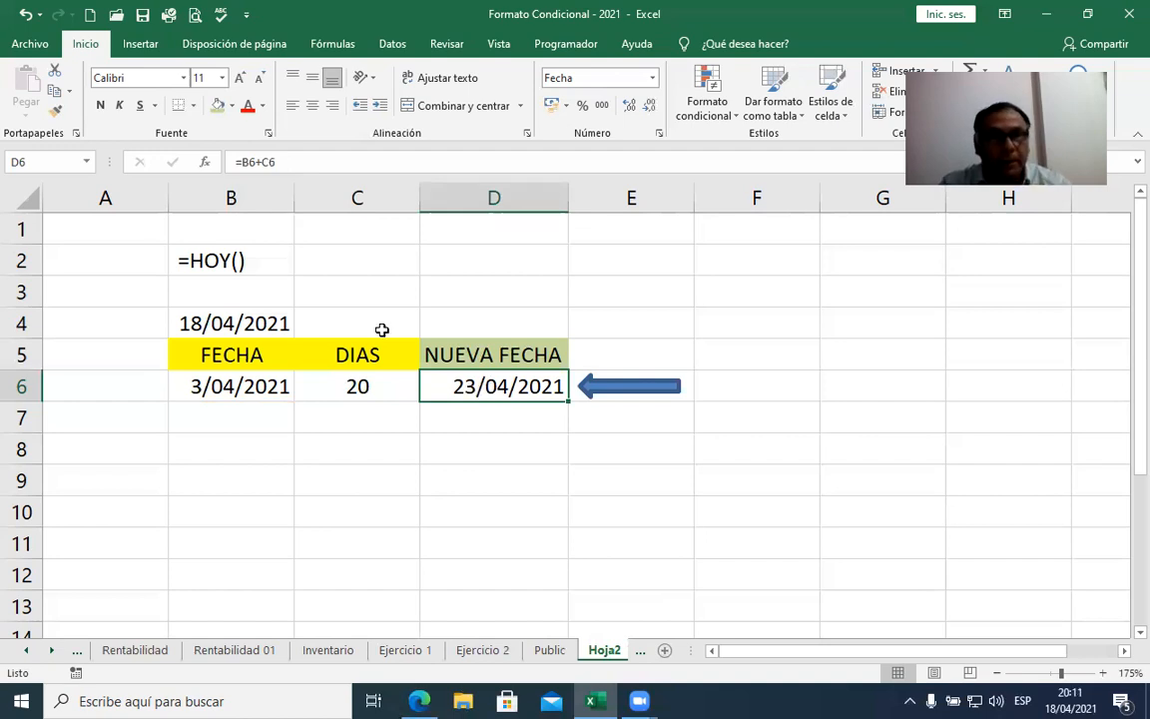
click(242, 444)
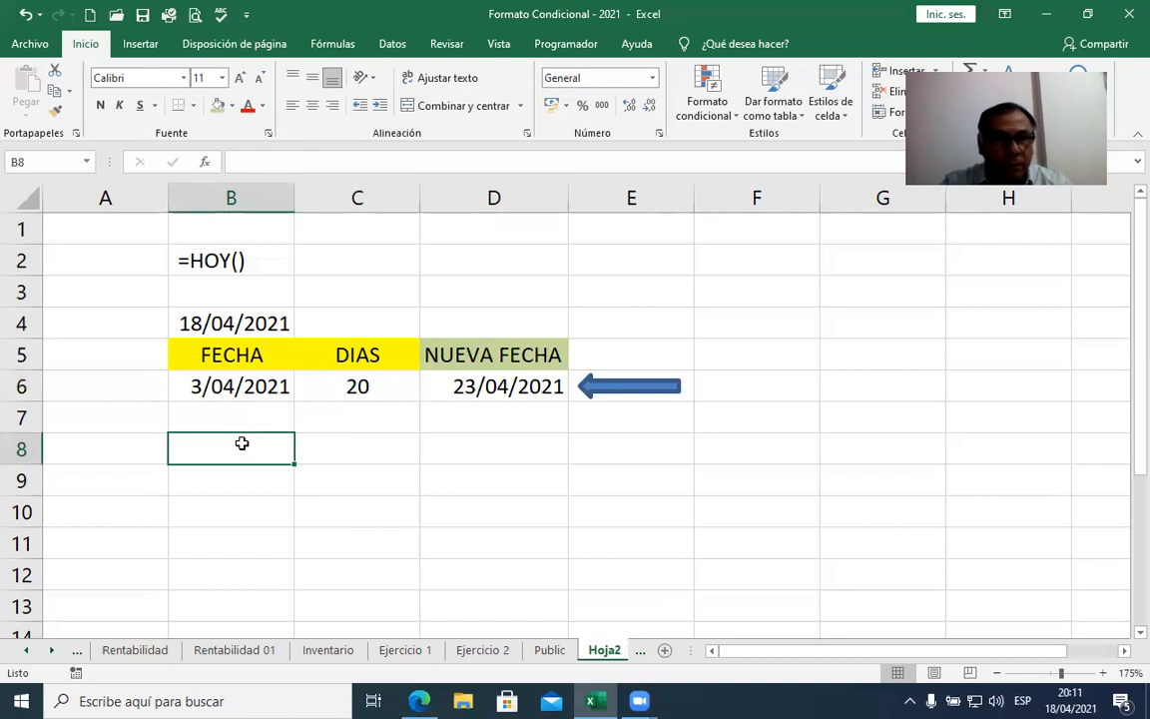
Step: Merge and center cells B8:D8, fill the merged cell with yellow and turn on bold
drag(247, 446, 493, 440)
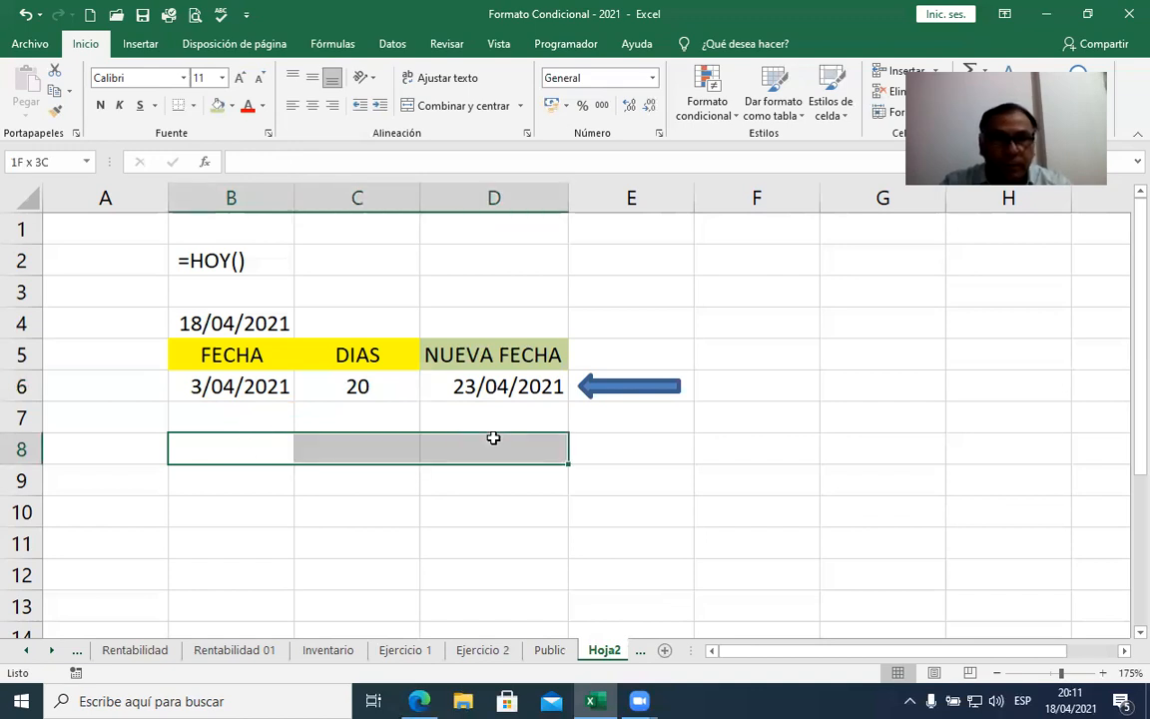
click(431, 105)
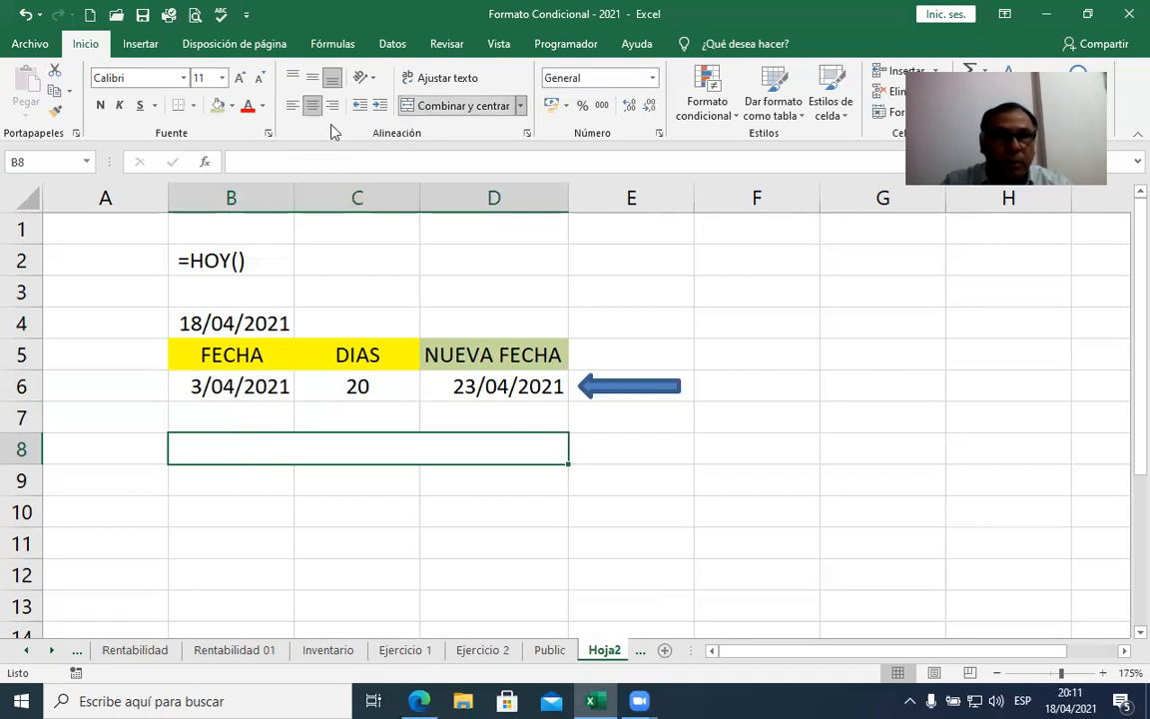
click(231, 105)
click(234, 218)
click(100, 105)
Step: Enter the title CALCULAR N° DIAS ENTRE 2 FECHAS in the merged cell of row 8 and underline it
text(CALCLAR)
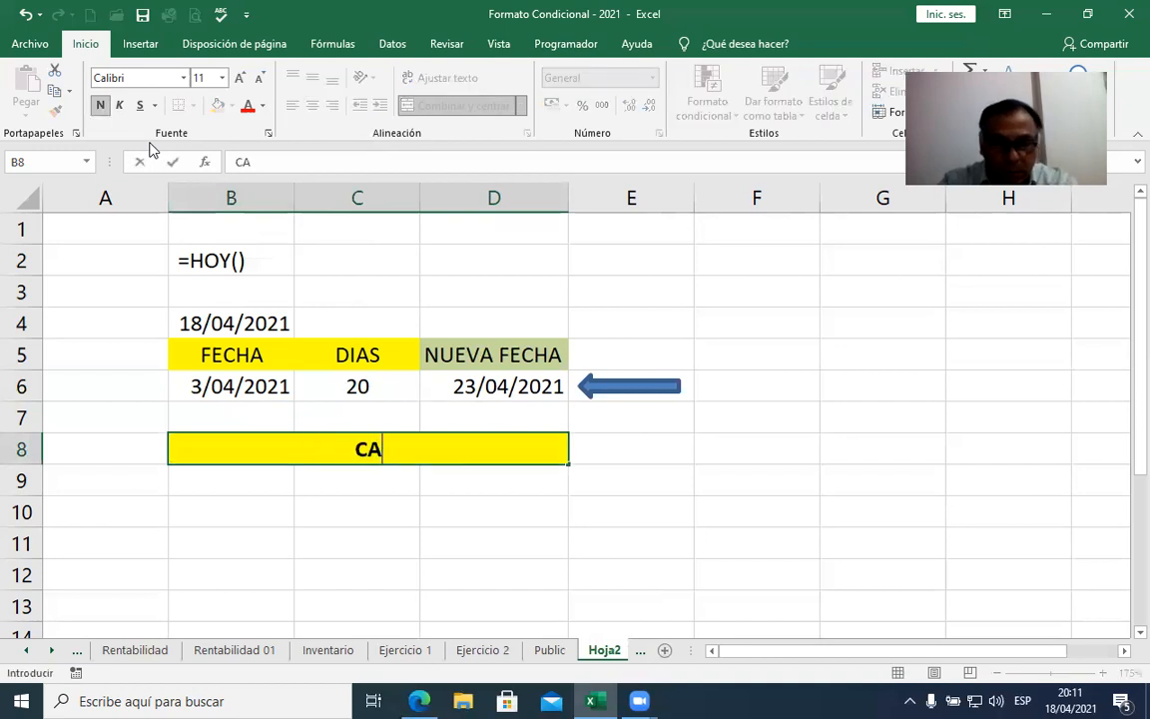
key(BackSpace)
key(BackSpace)
key(BackSpace)
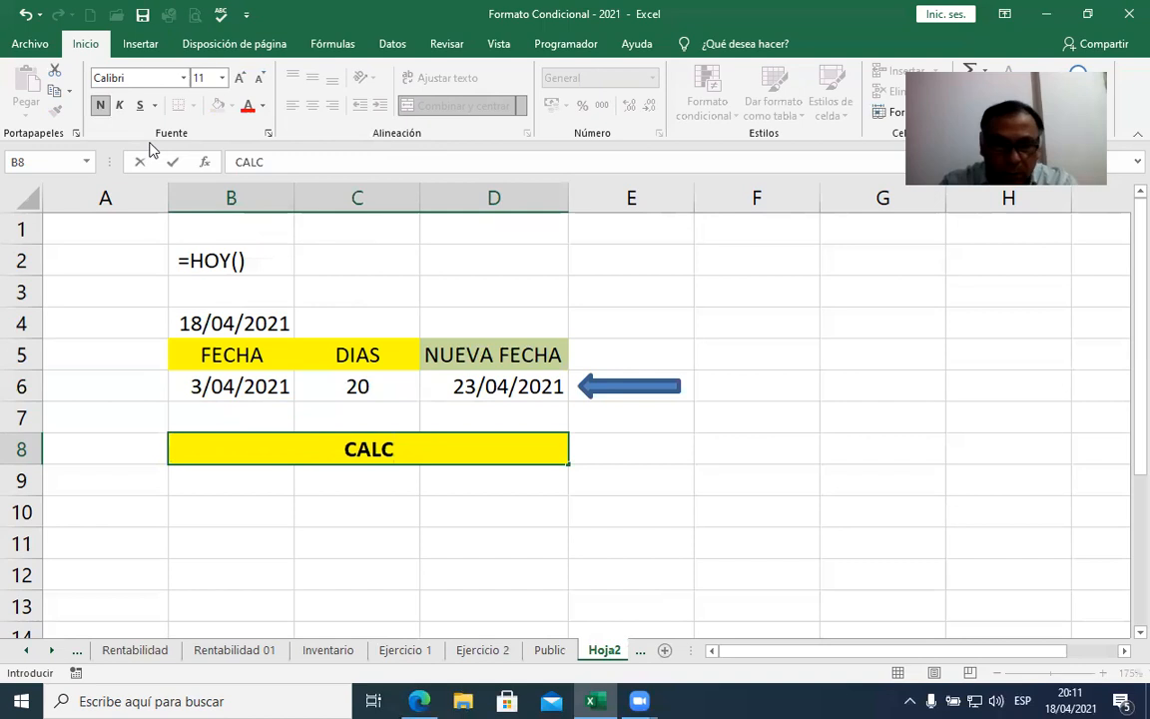
text(ULAR)
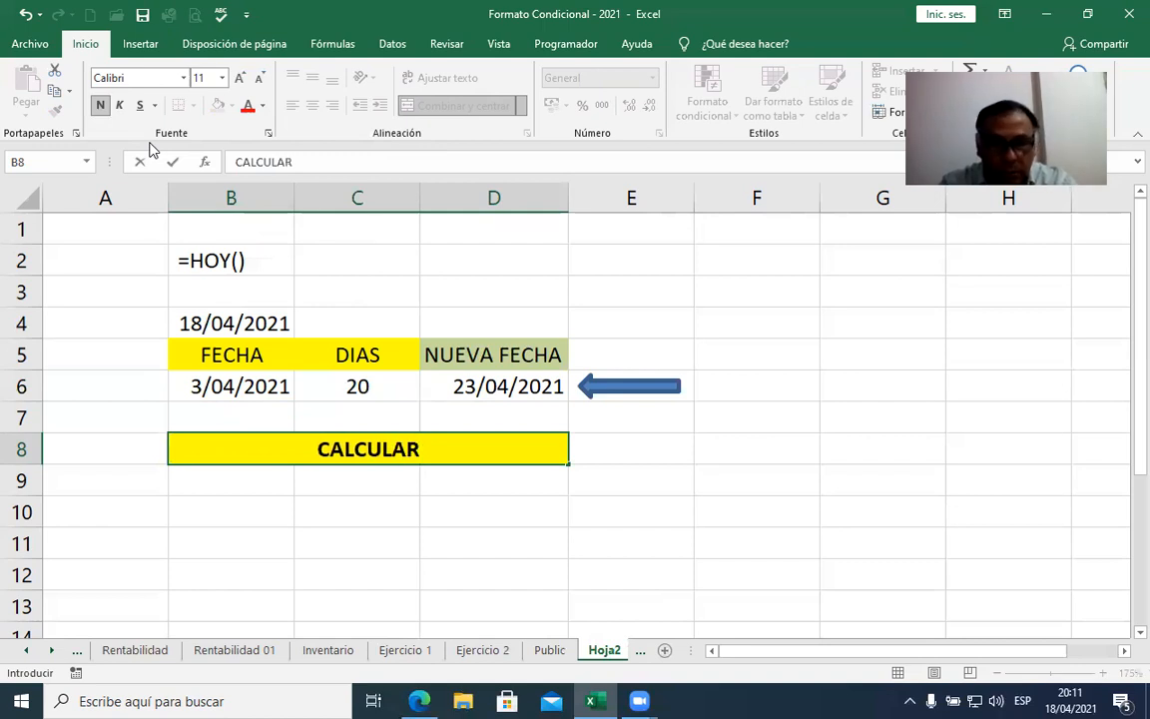
text( N)
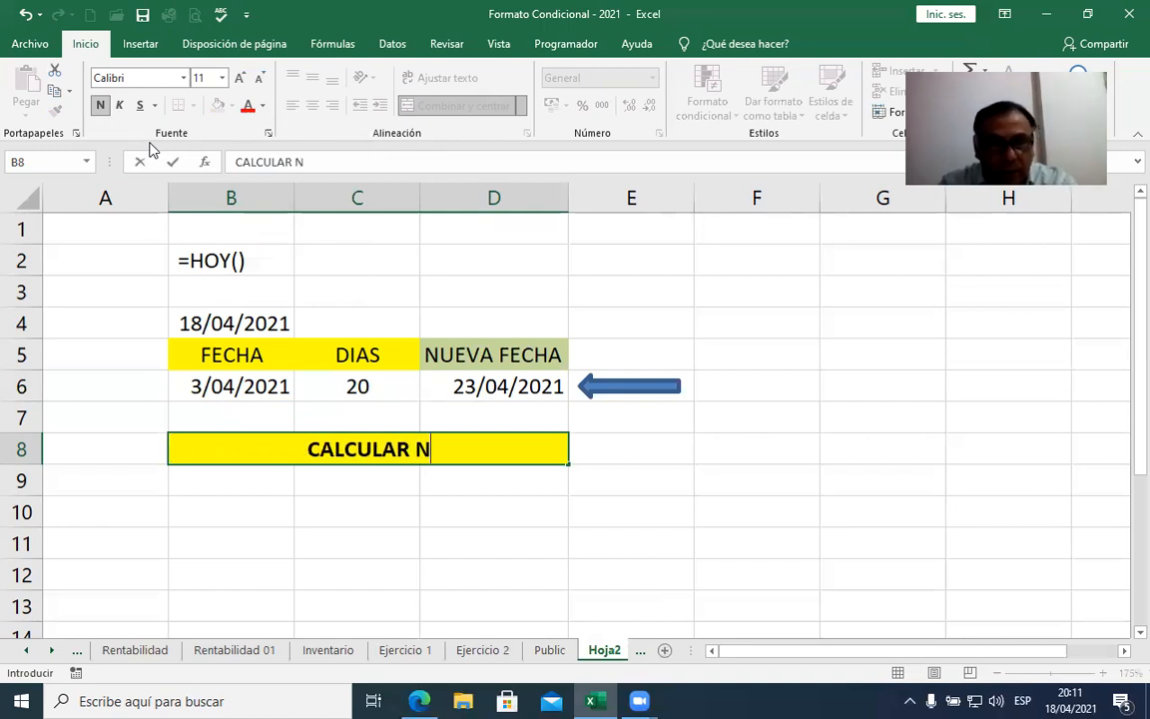
text(° DI)
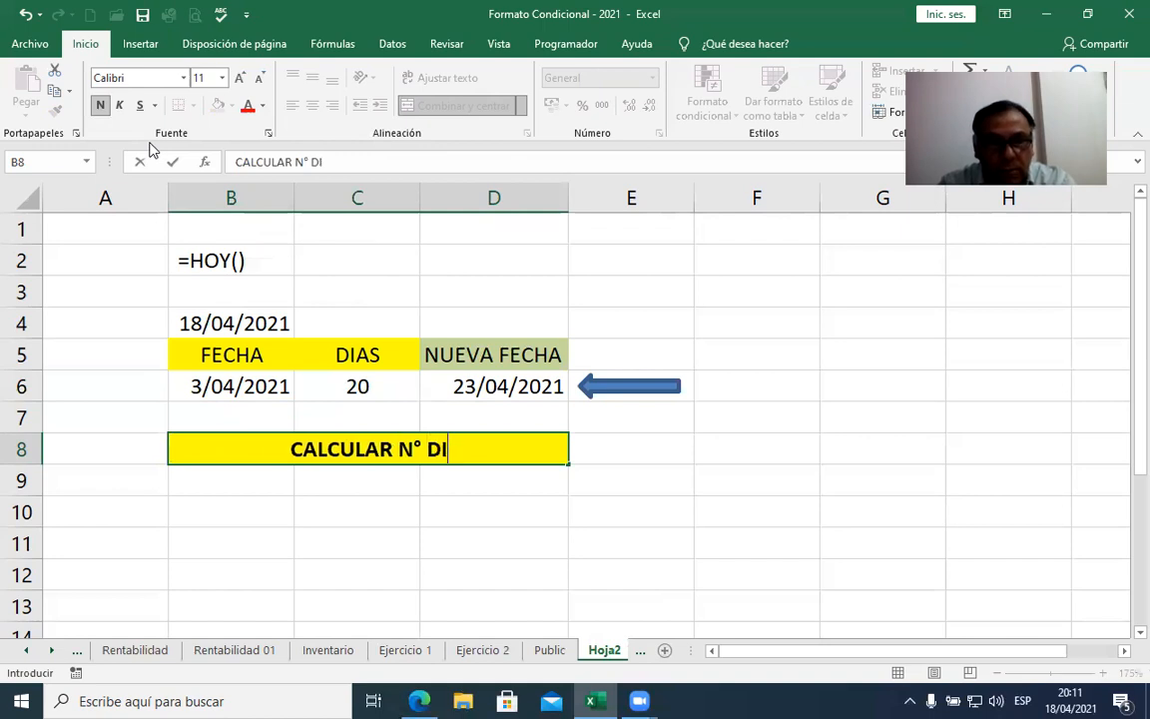
text(AS ENTRE)
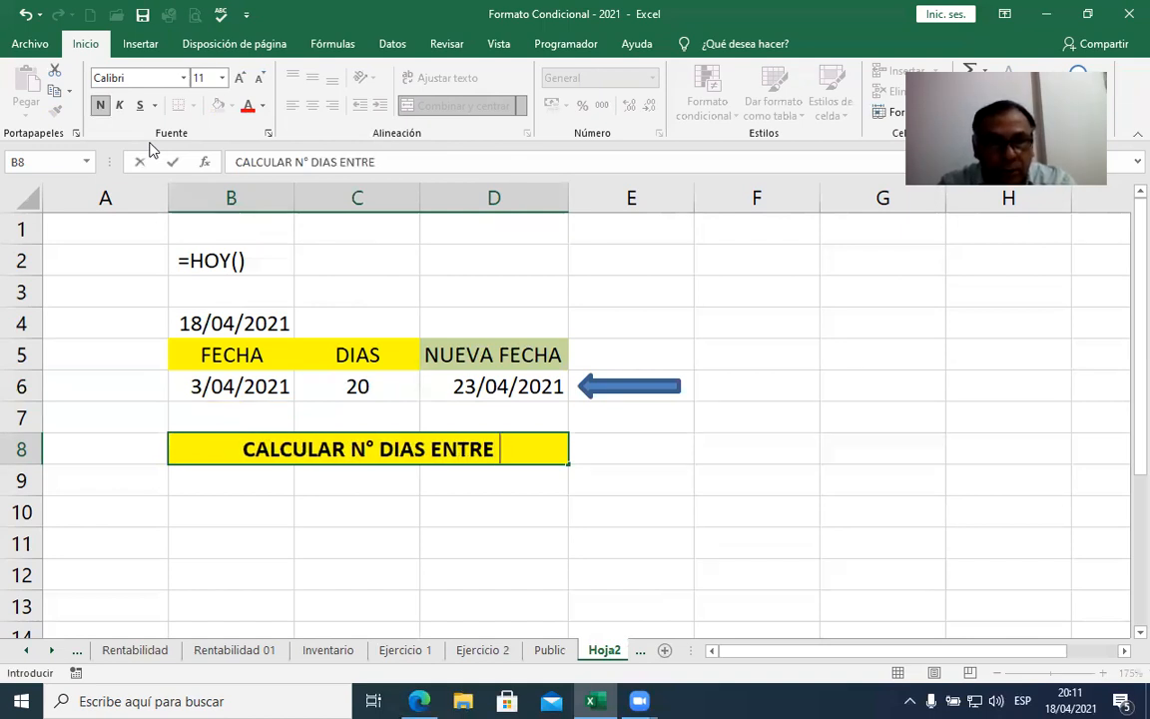
text( 2 FECHAS)
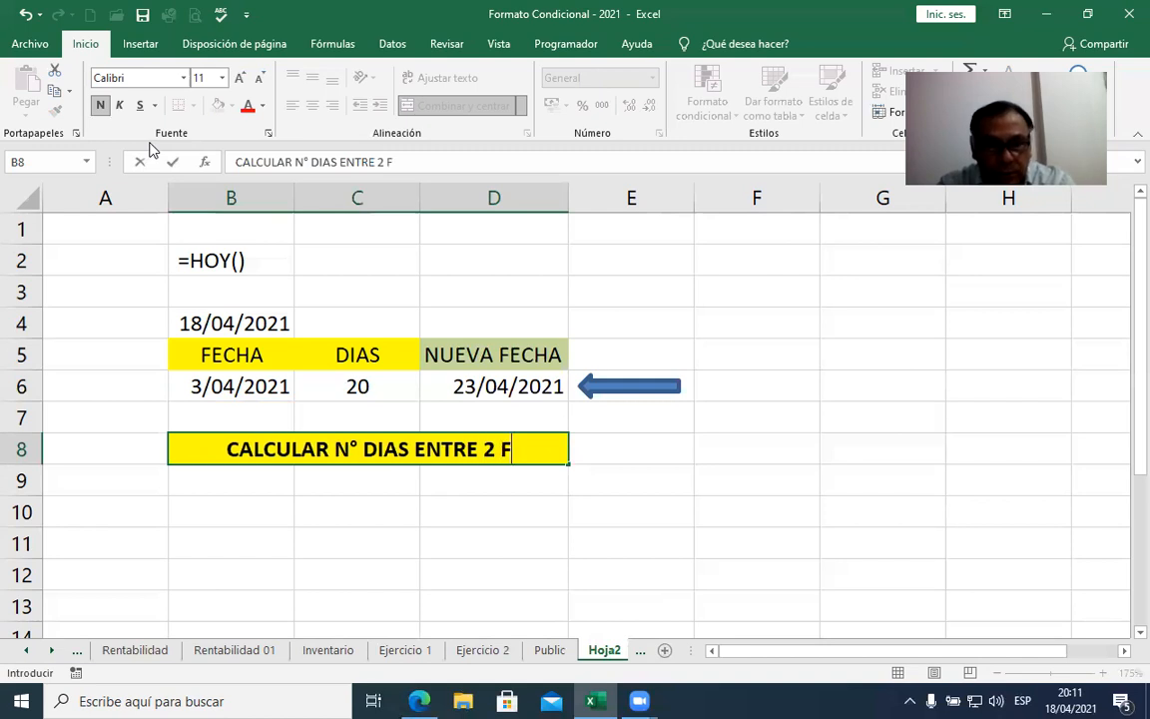
key(Return)
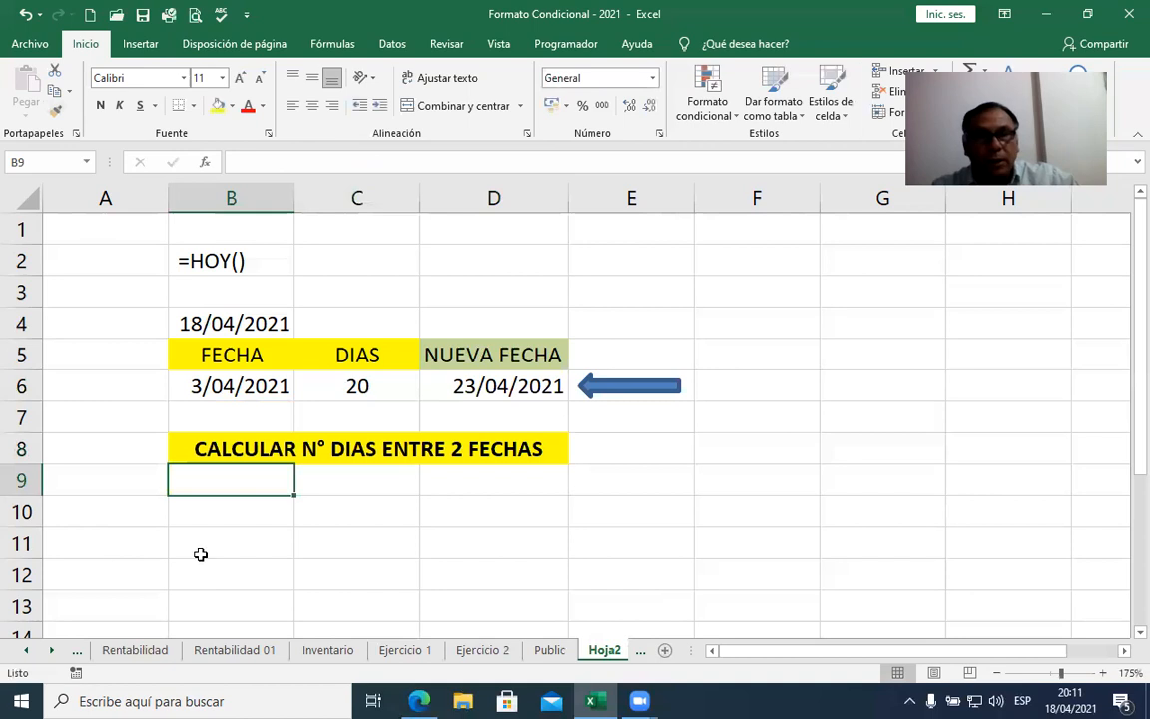
click(300, 448)
click(140, 106)
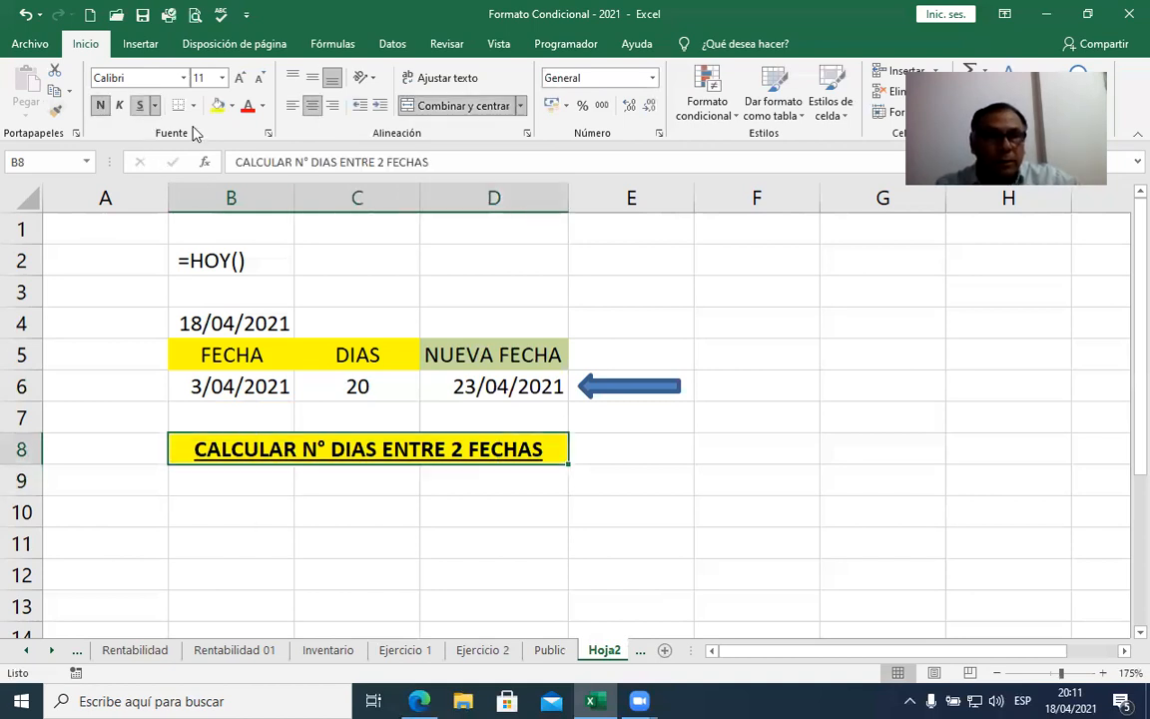
Step: Enter the headings FECHA 1 in B9 and FECHA 2 in C9, below the title
click(216, 500)
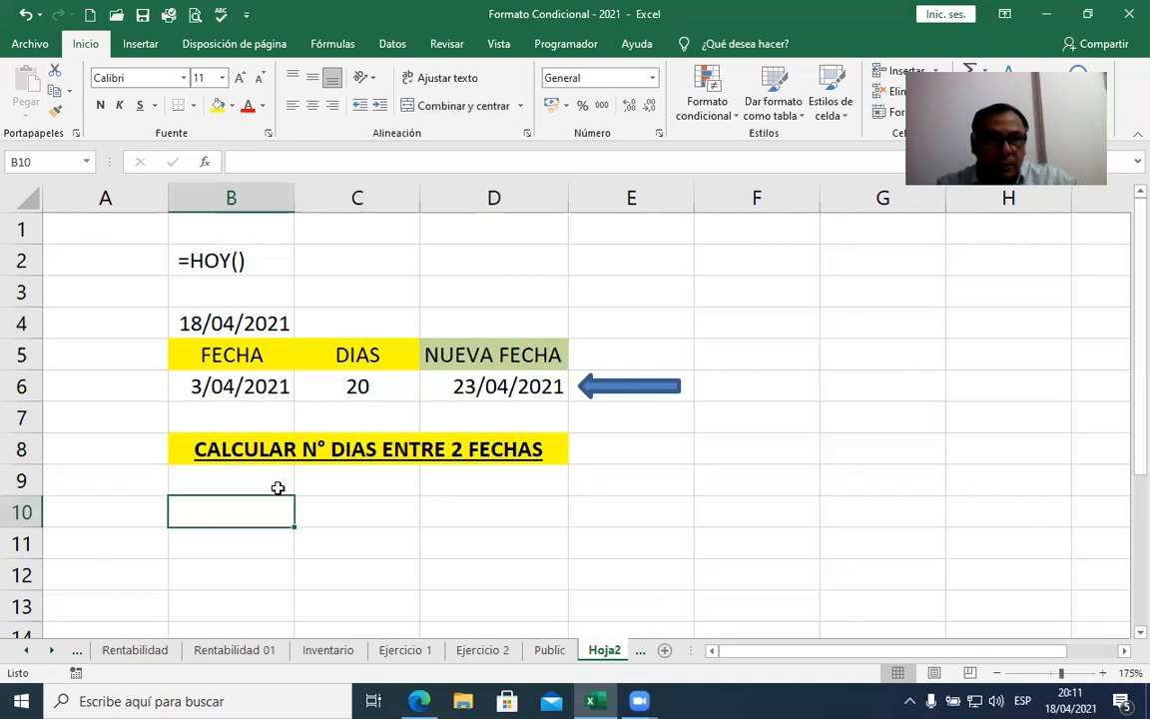
click(264, 482)
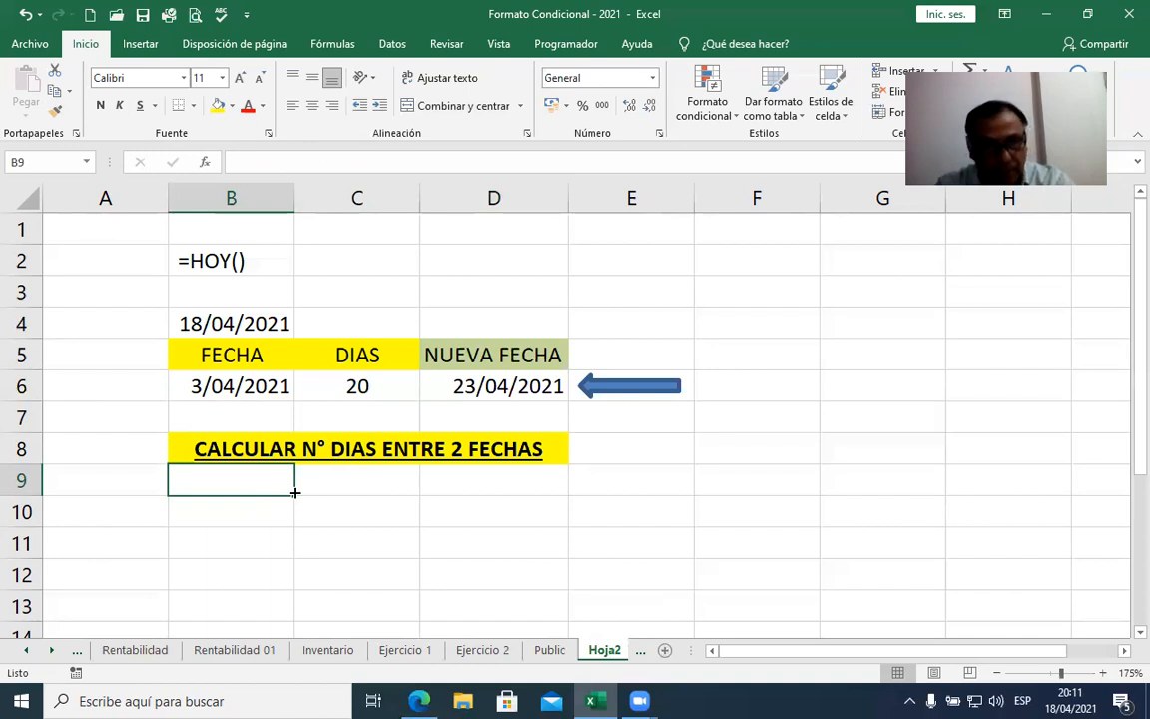
text(F)
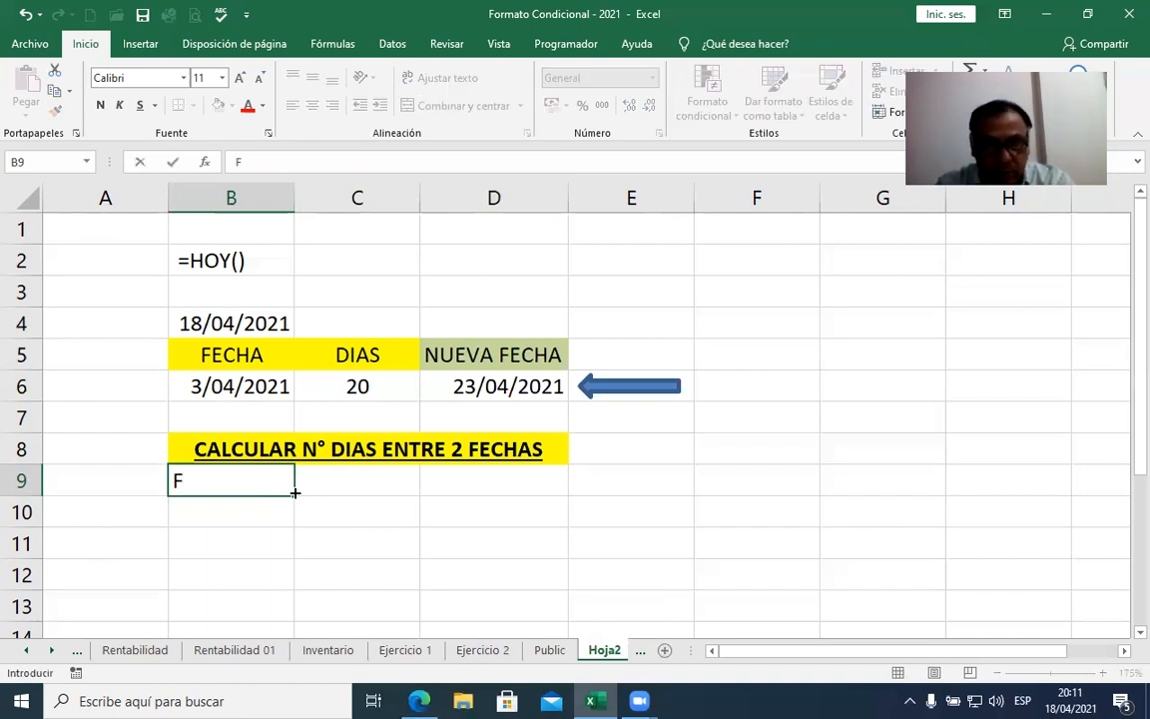
text(ECHA)
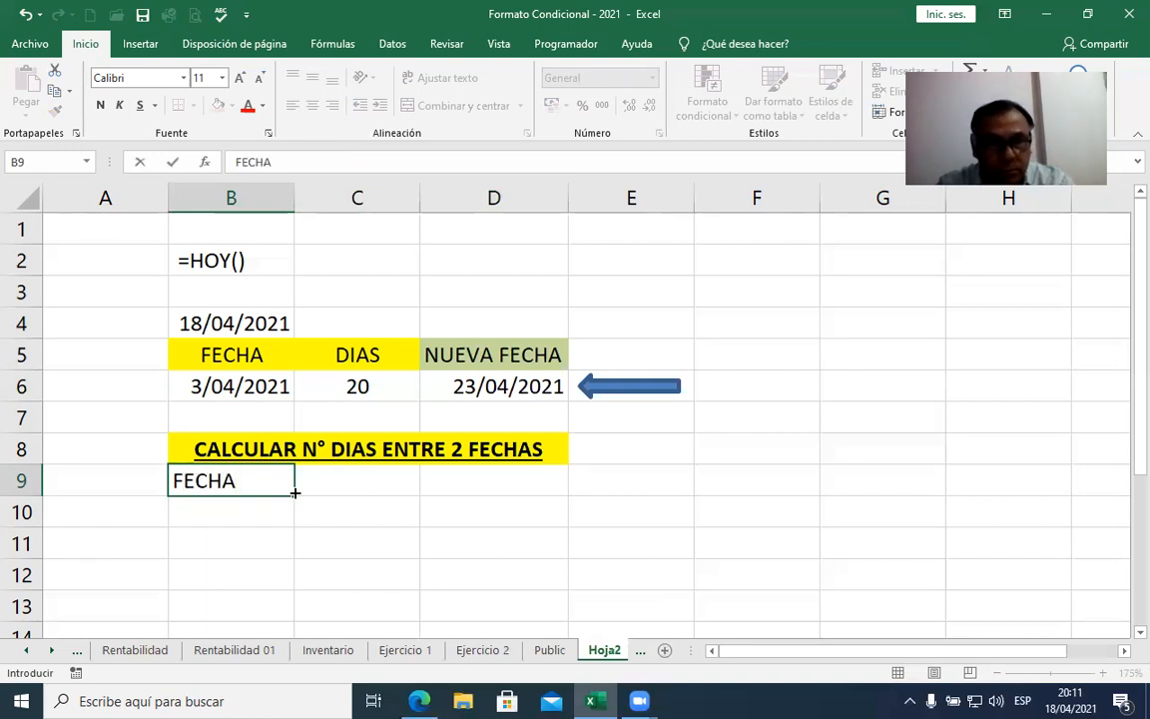
text(1)
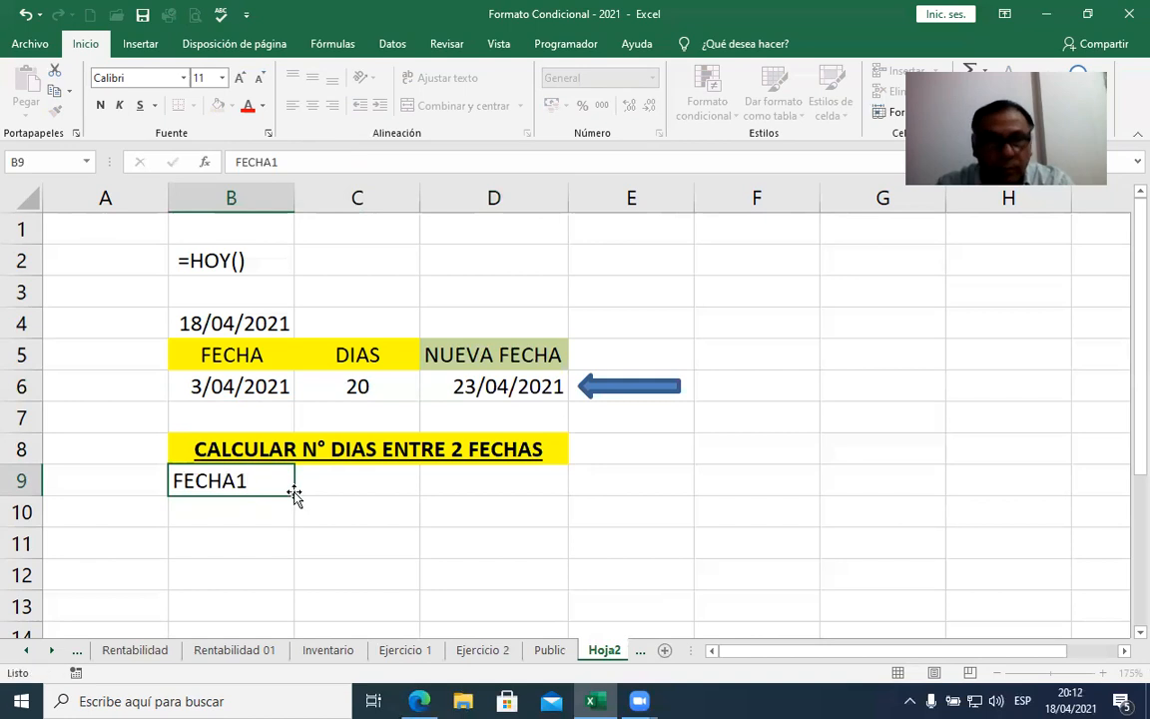
key(Tab)
text(FECHA )
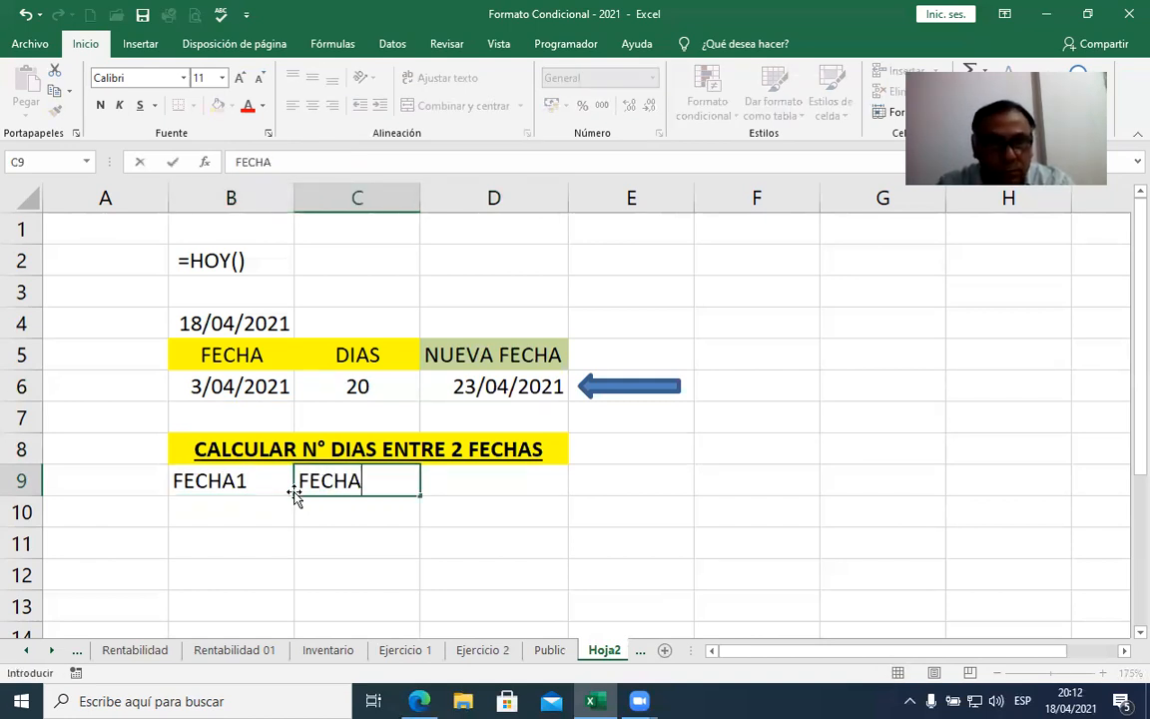
text(2)
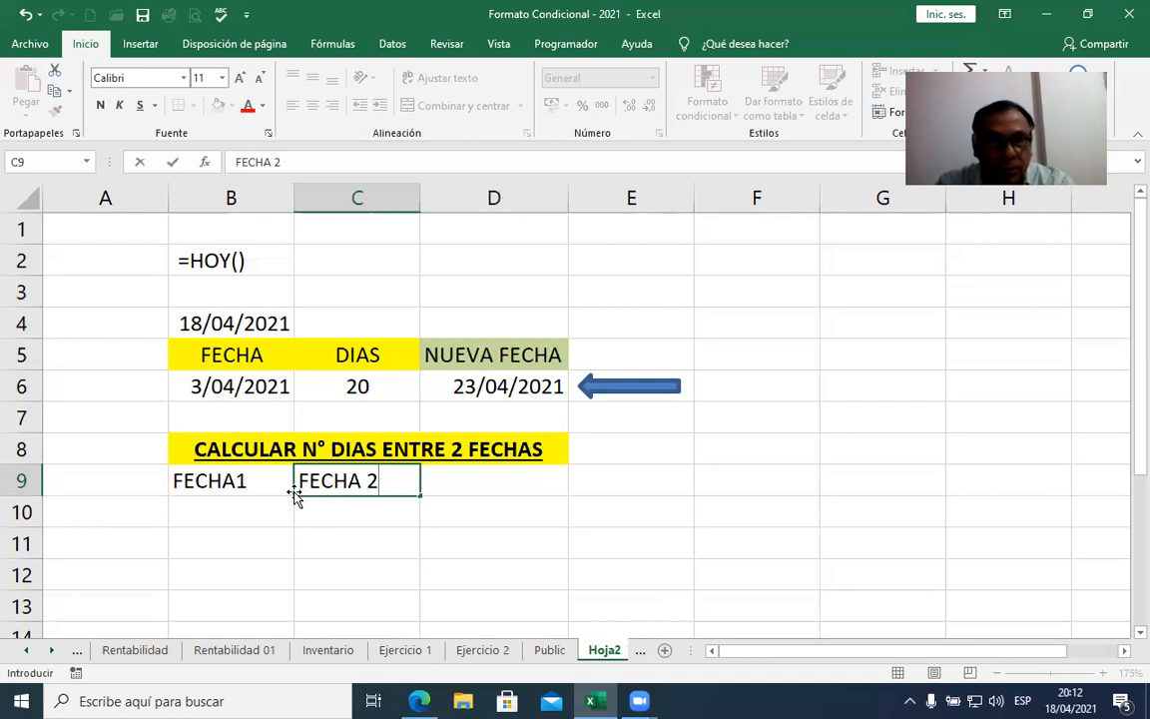
double_click(240, 481)
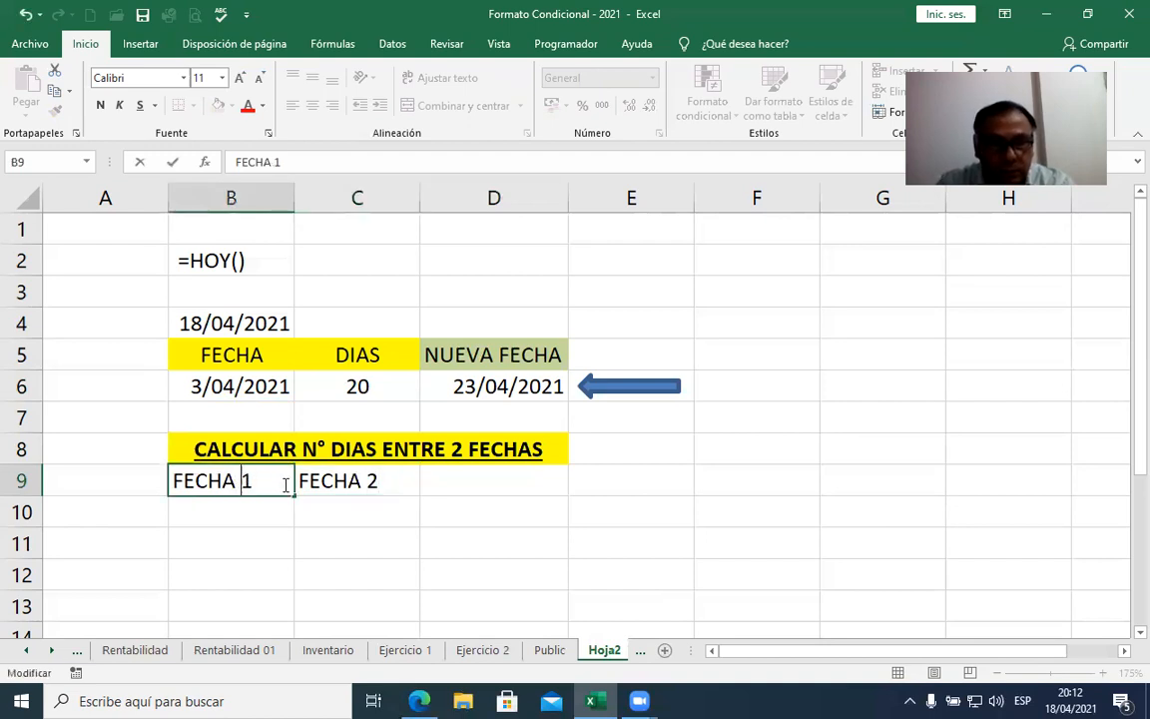
key(Return)
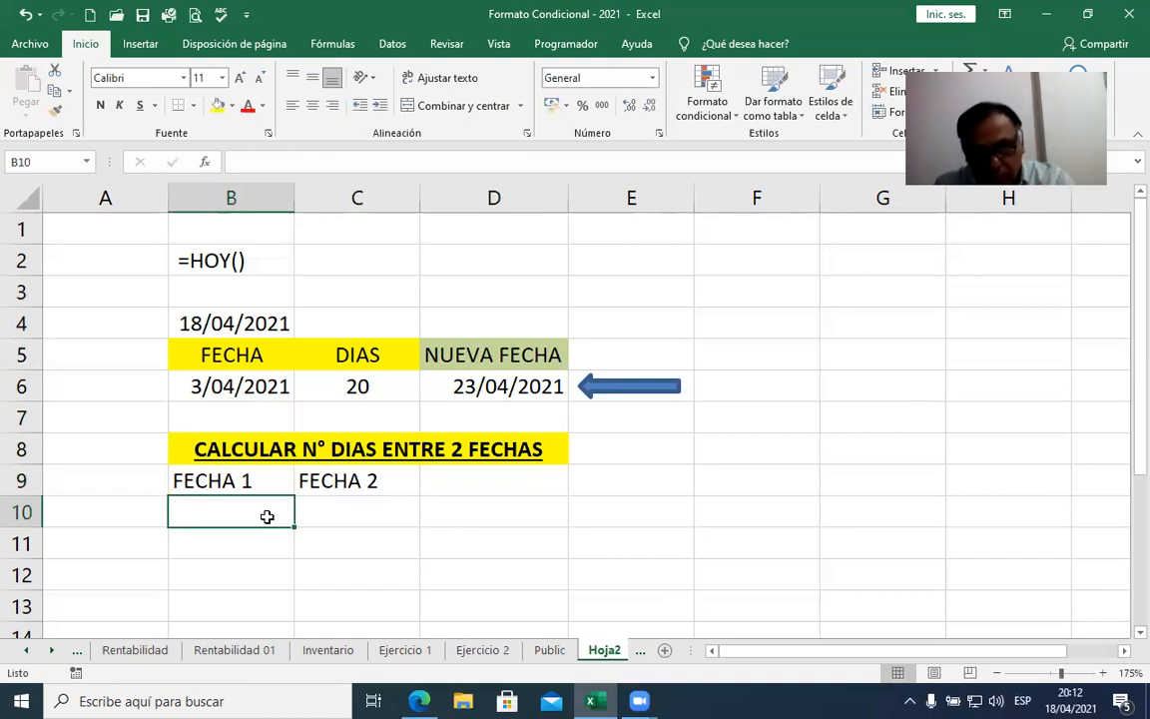
Step: Enter the dates 2-1-21 in B10 and 7-2-21 in C10, under their headings
text(2)
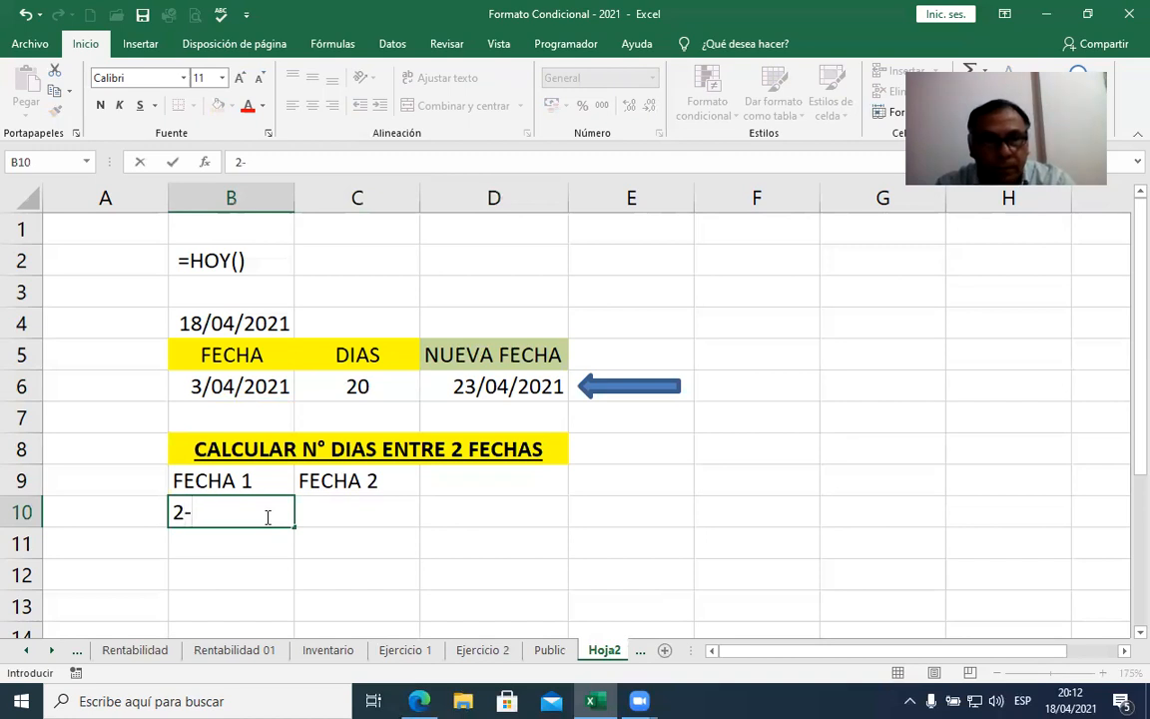
text(-1-21)
key(Return)
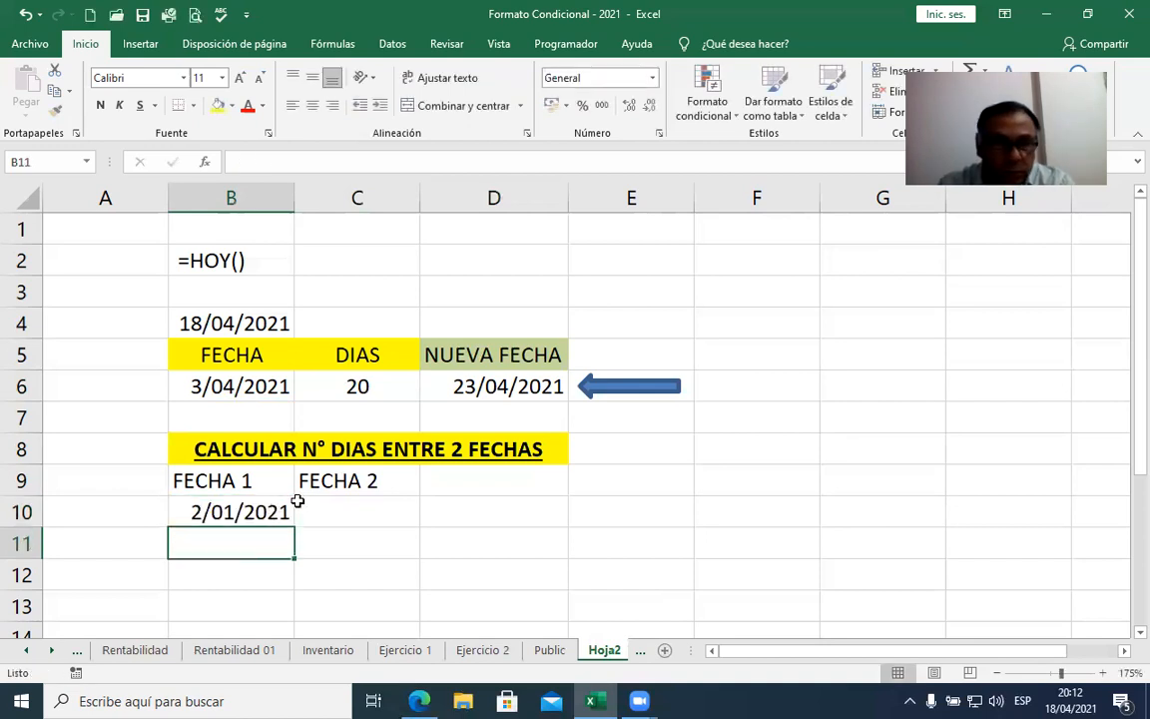
click(310, 508)
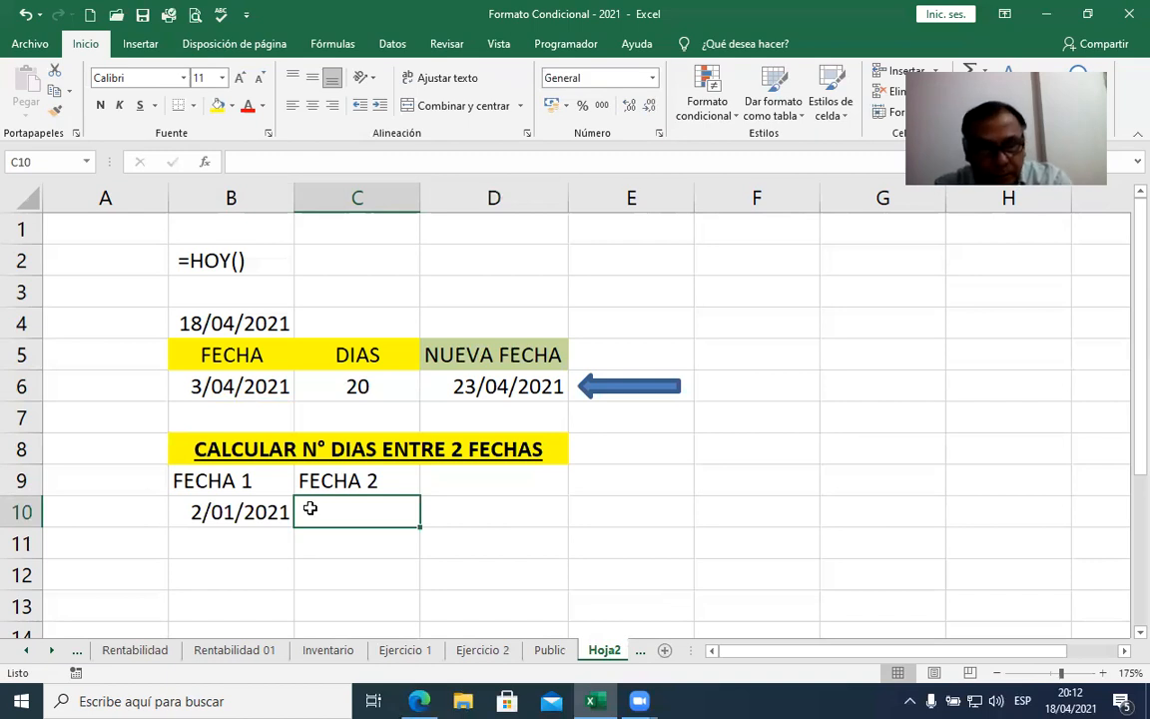
text(7)
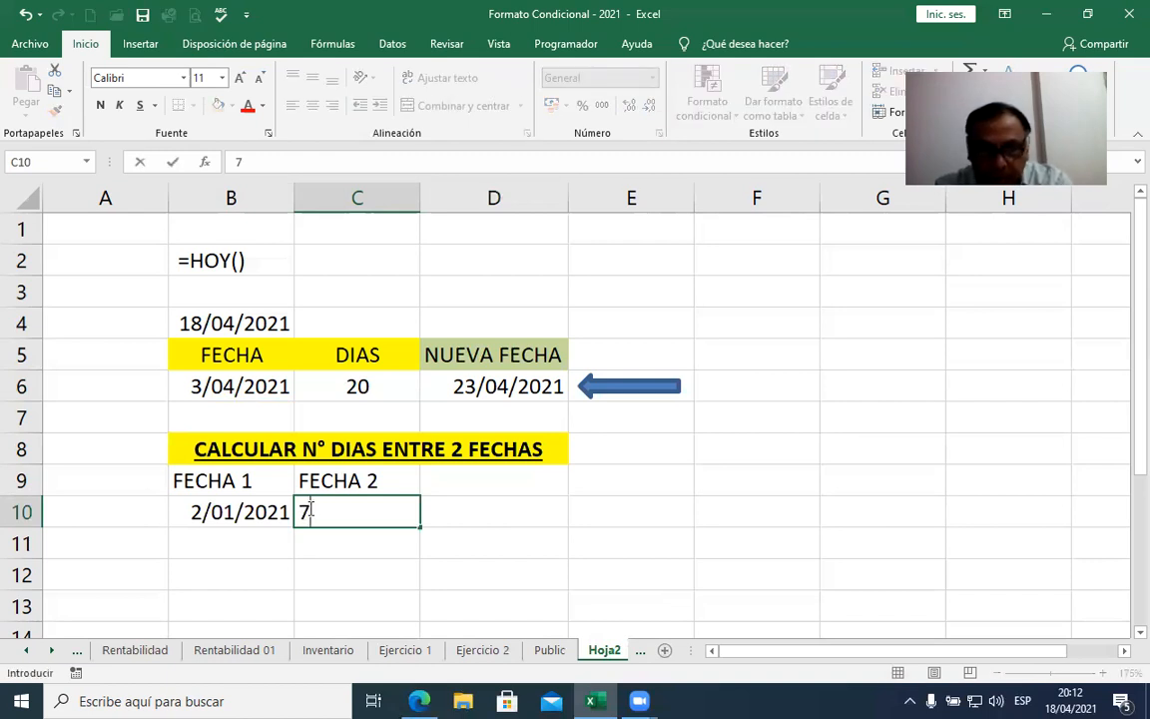
text(-2)
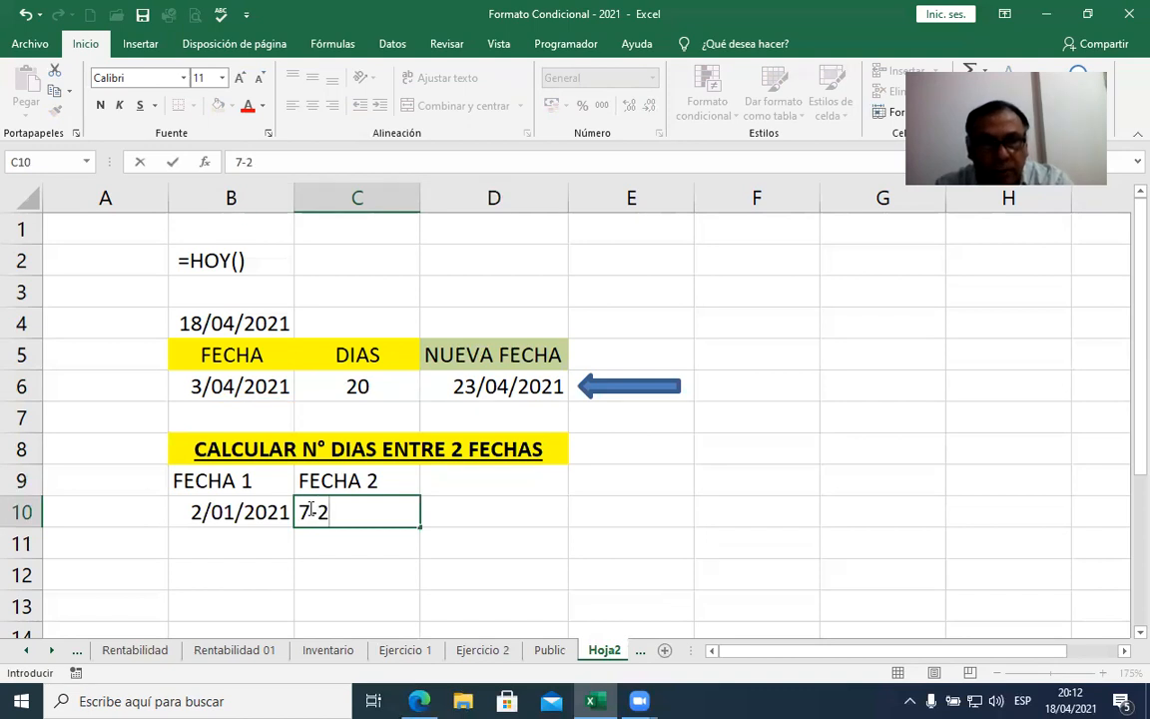
text(-21)
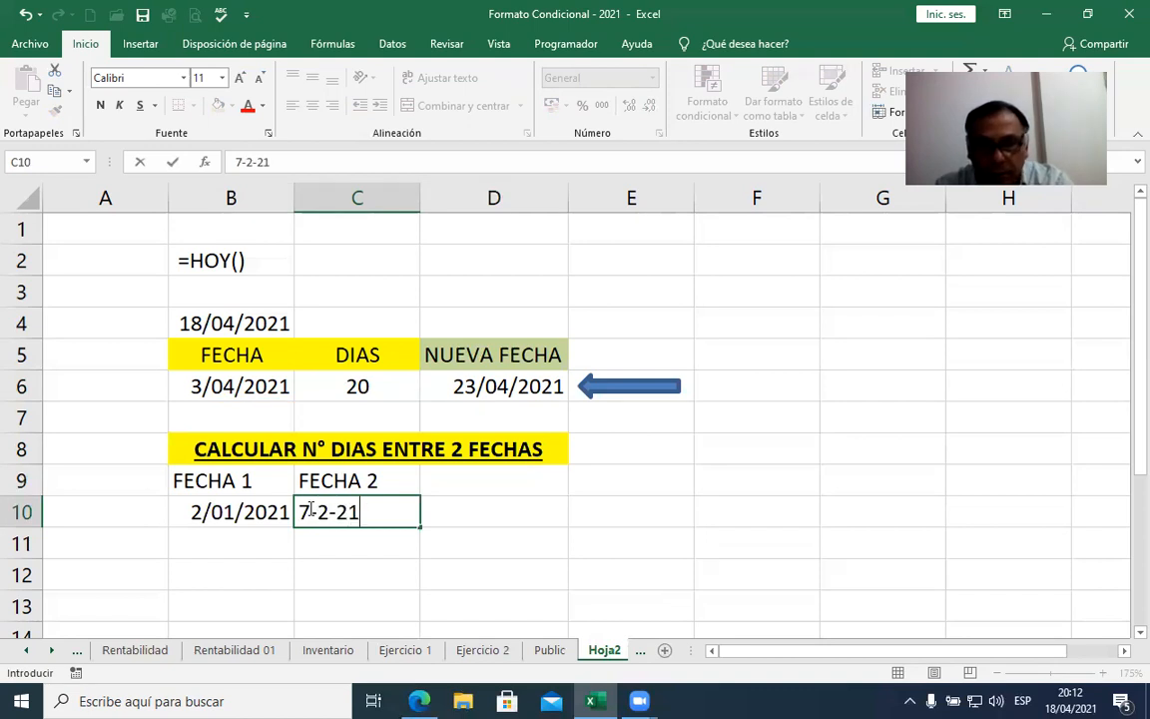
key(Return)
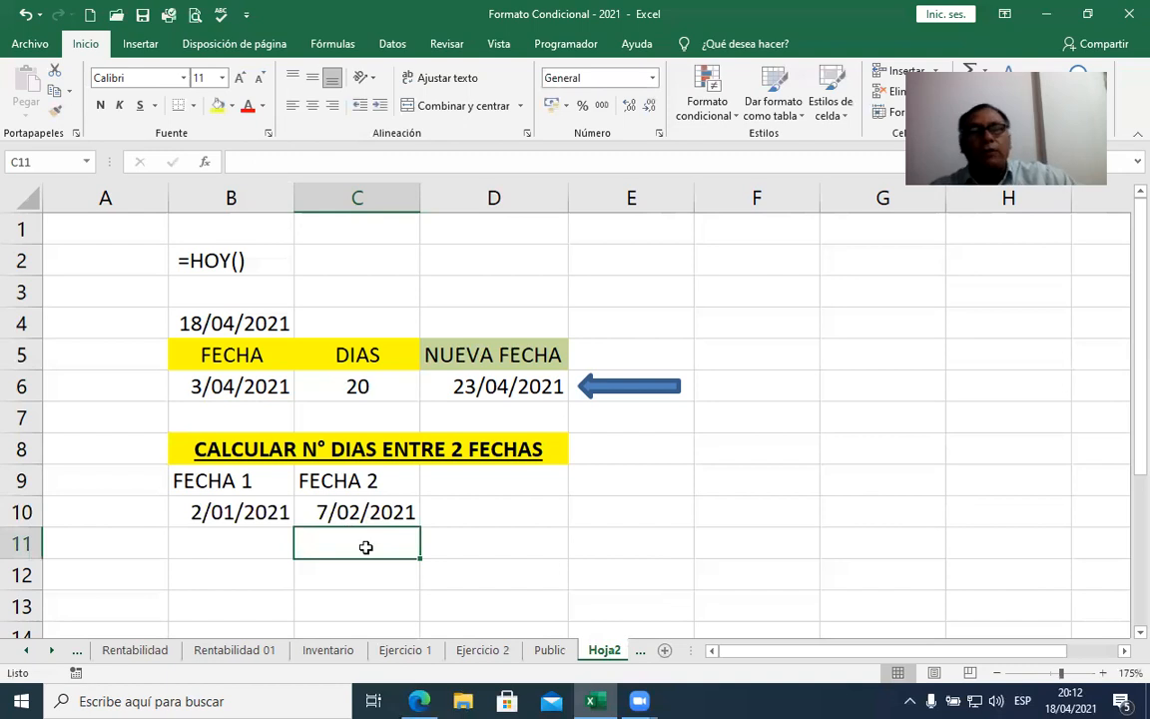
Step: Center the two dates in B10:C10 horizontally
click(244, 507)
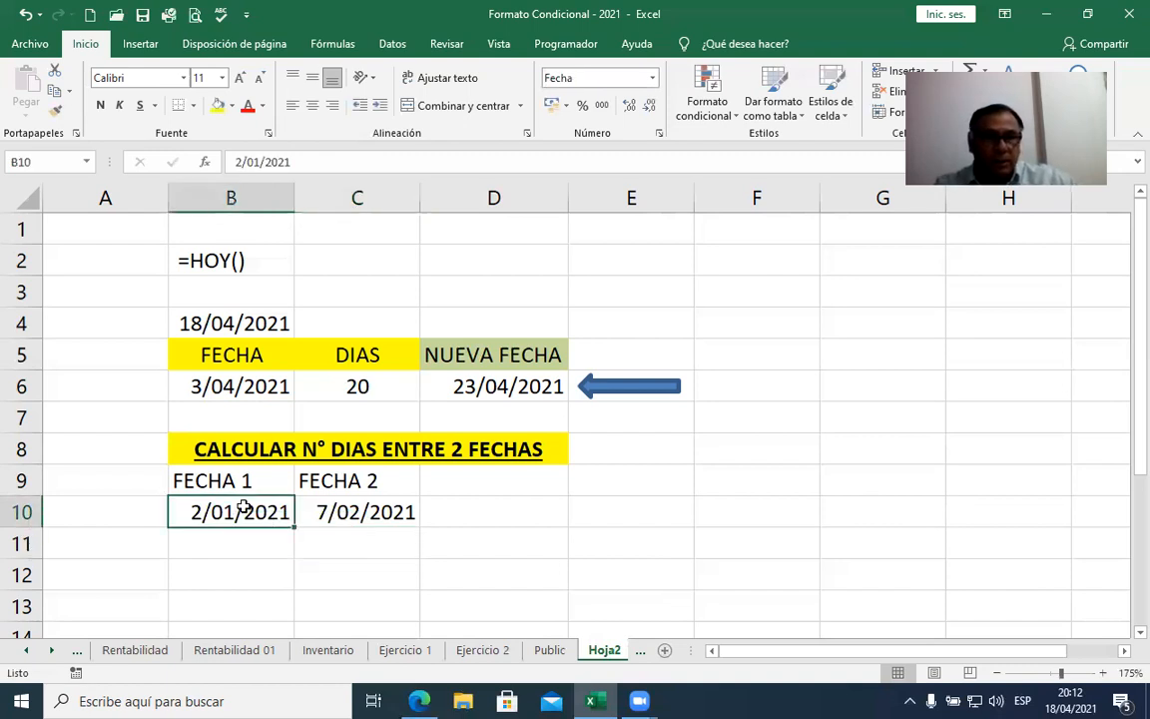
click(330, 511)
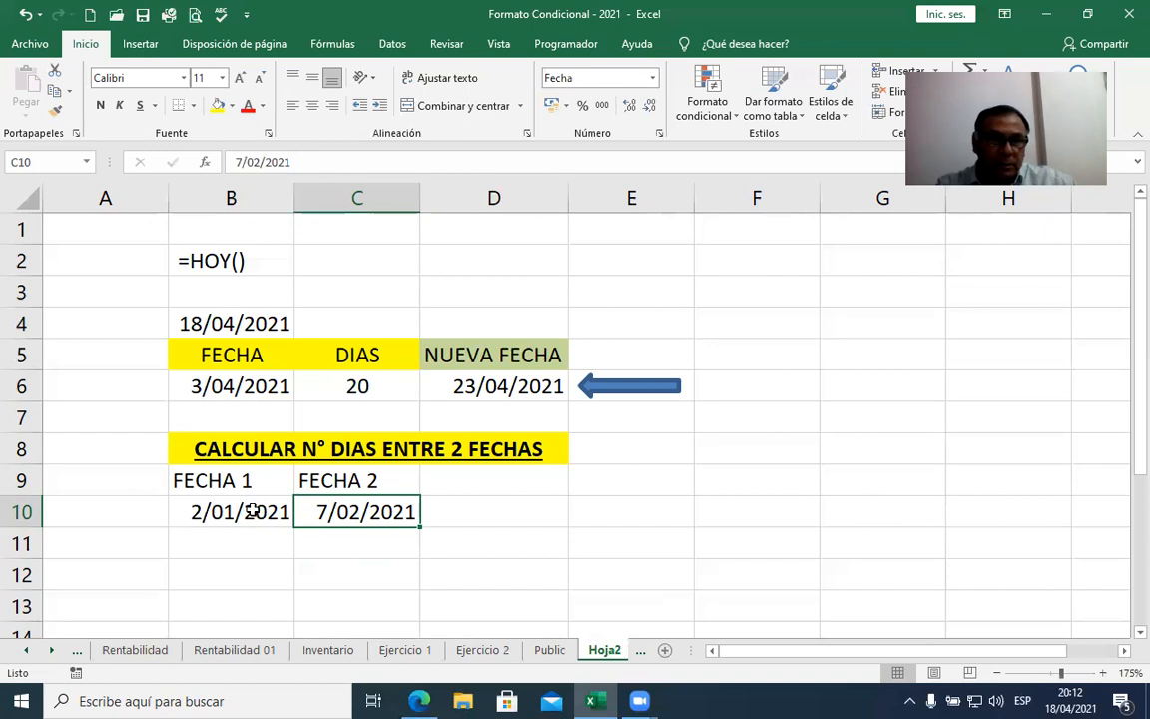
drag(279, 511, 354, 509)
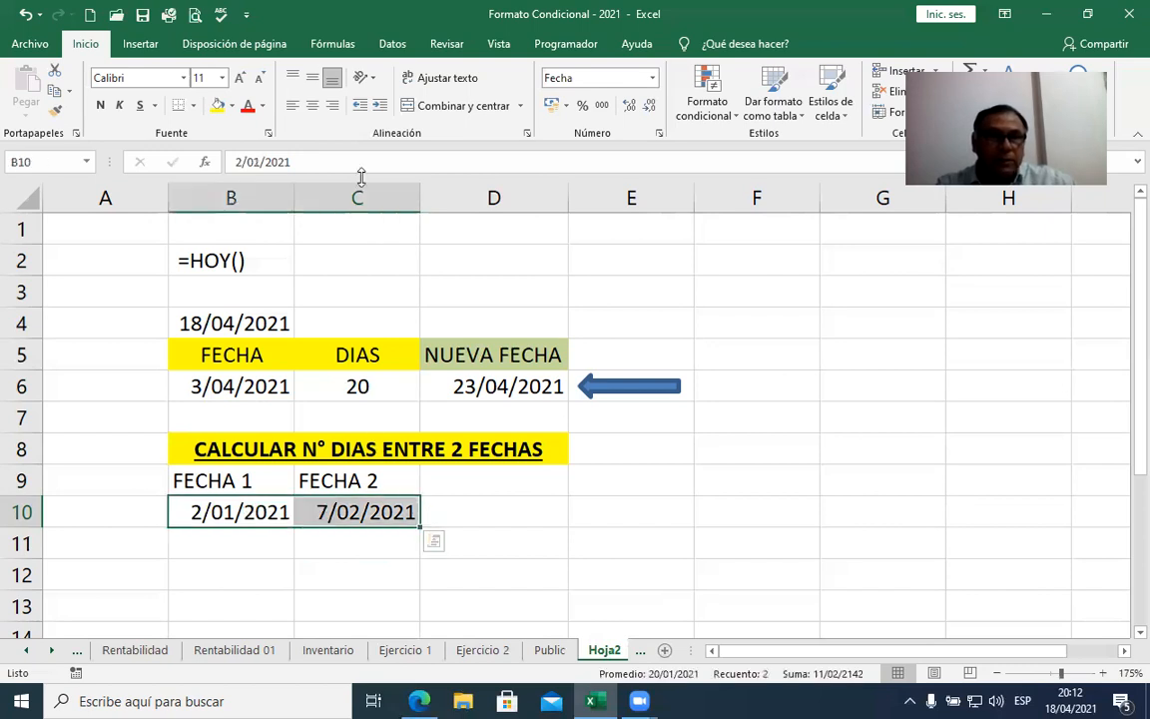
click(312, 106)
click(459, 505)
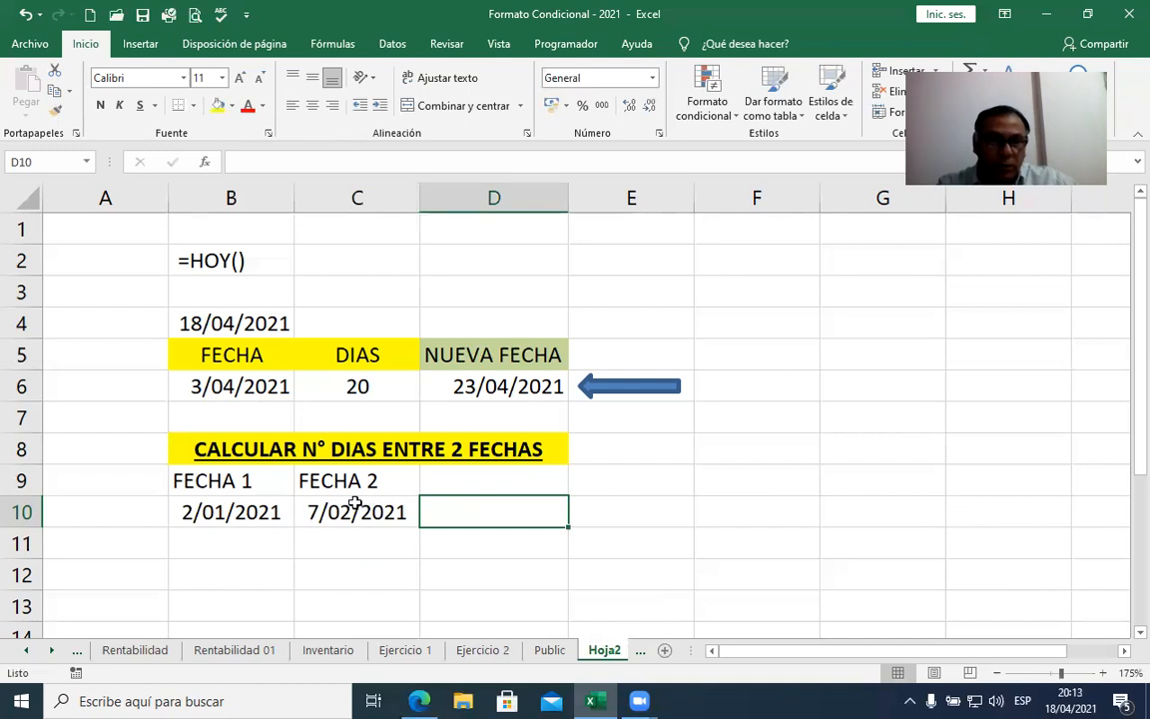
Step: Center the FECHA 1 and FECHA 2 headings, make them bold and fill them with light blue
drag(254, 480, 364, 471)
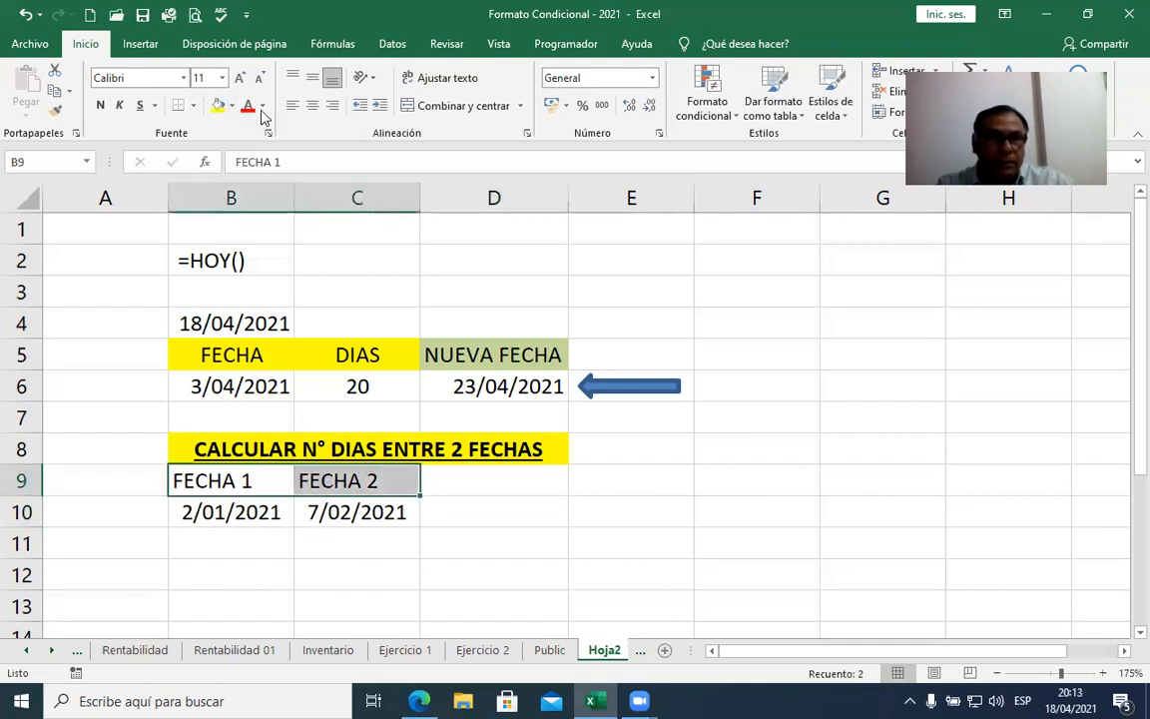
click(312, 105)
click(100, 104)
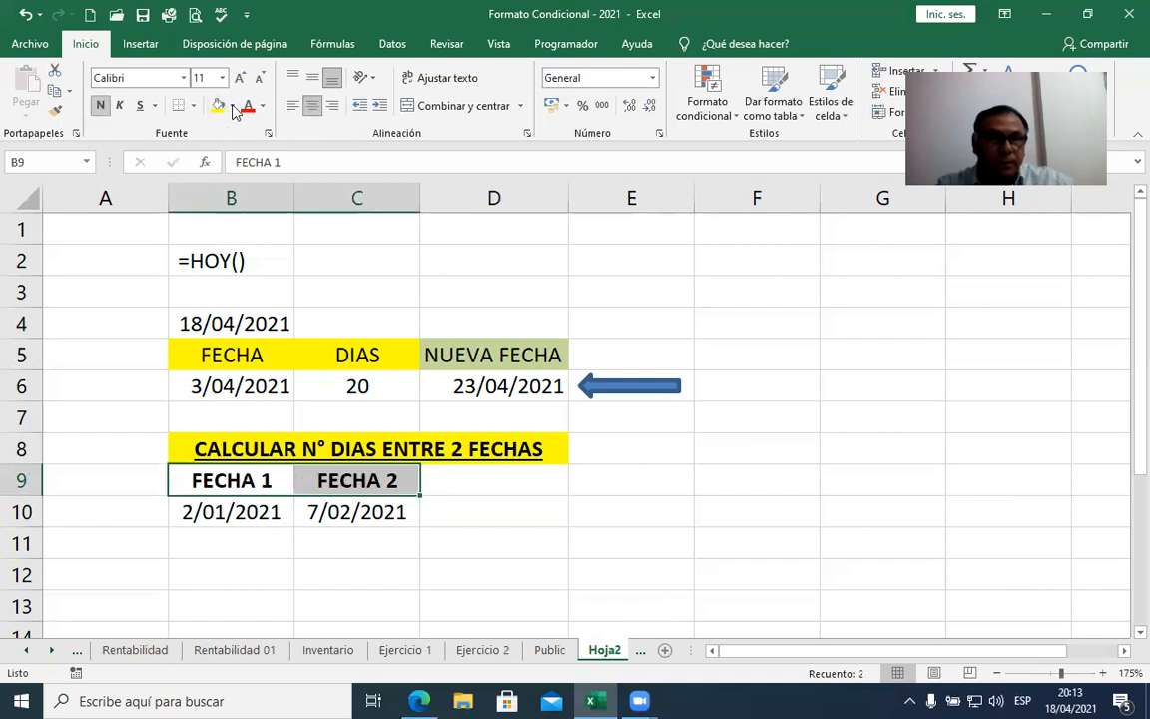
click(232, 105)
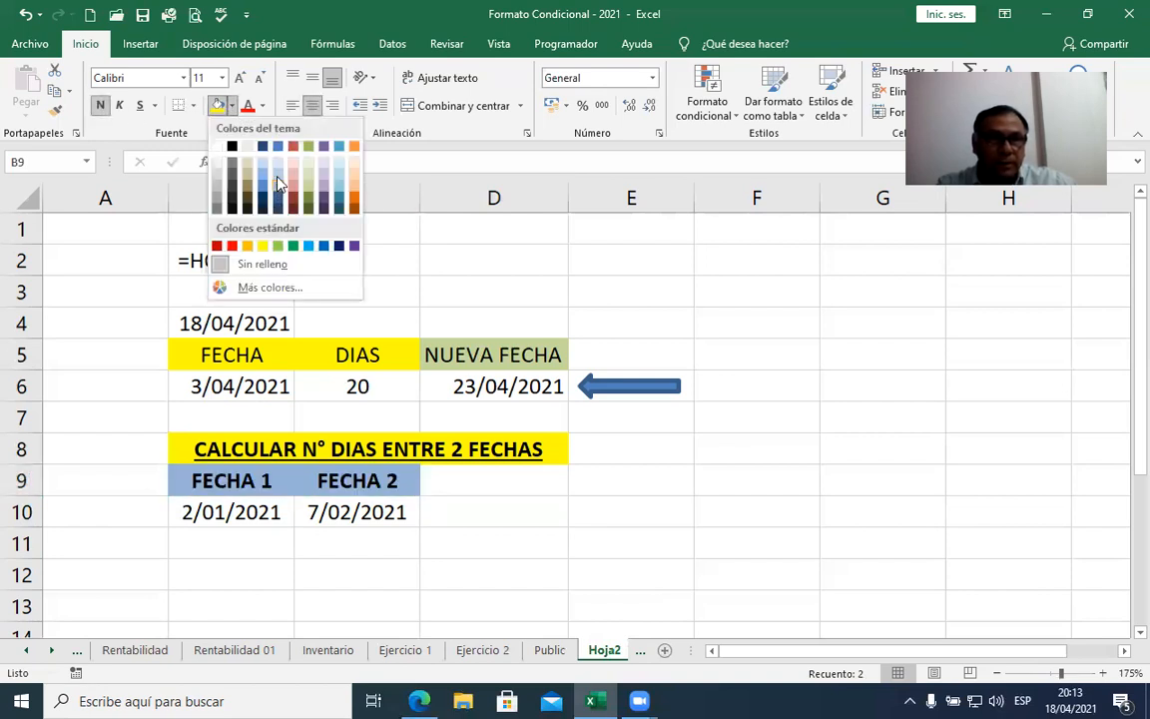
click(278, 176)
click(397, 510)
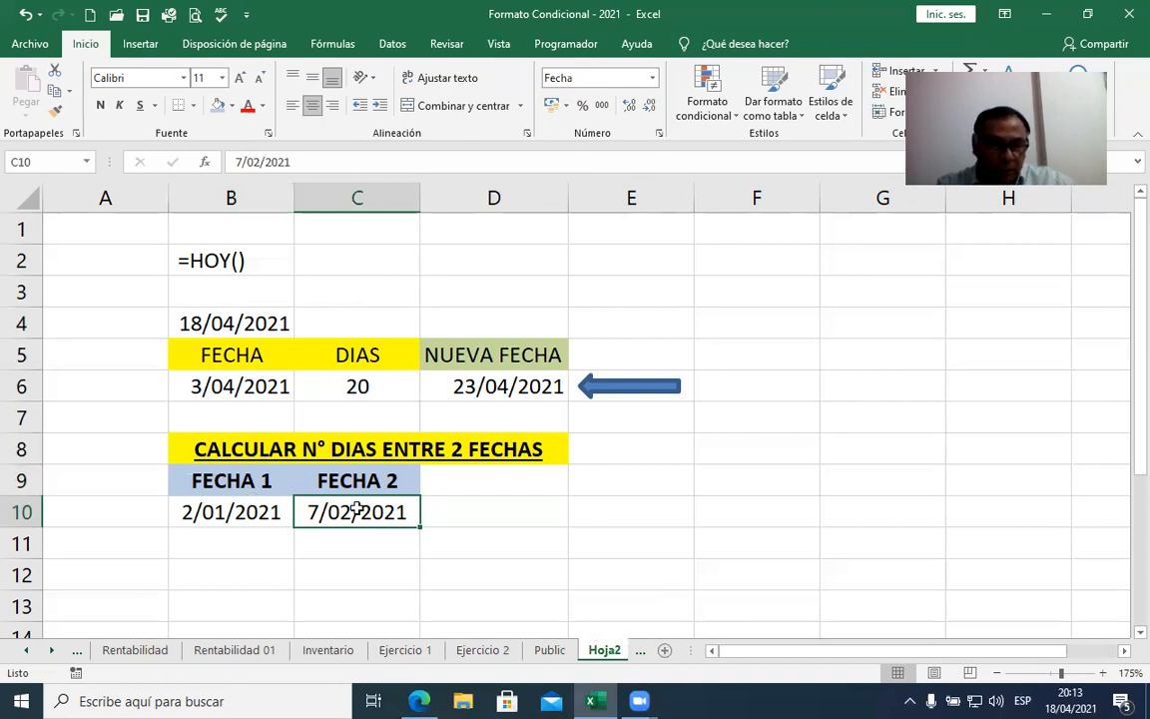
Step: Calculate the days between the two dates in D10 with =C10-B10 and center the result
click(535, 510)
text(=)
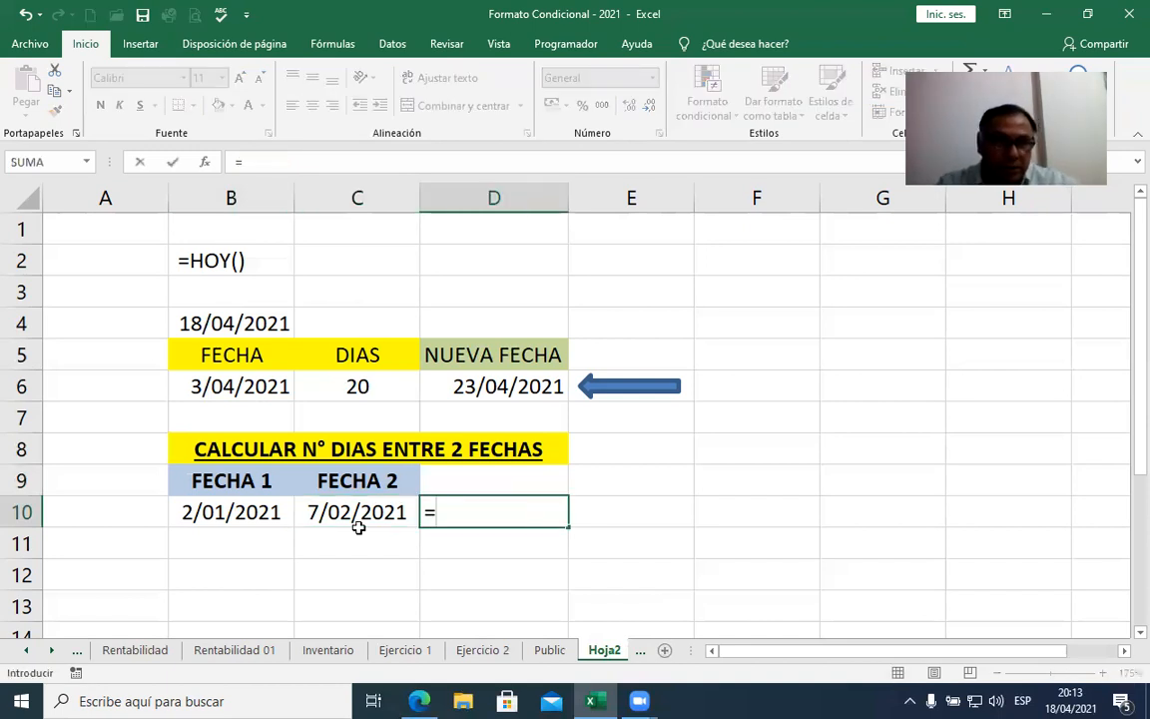
click(363, 507)
text(-)
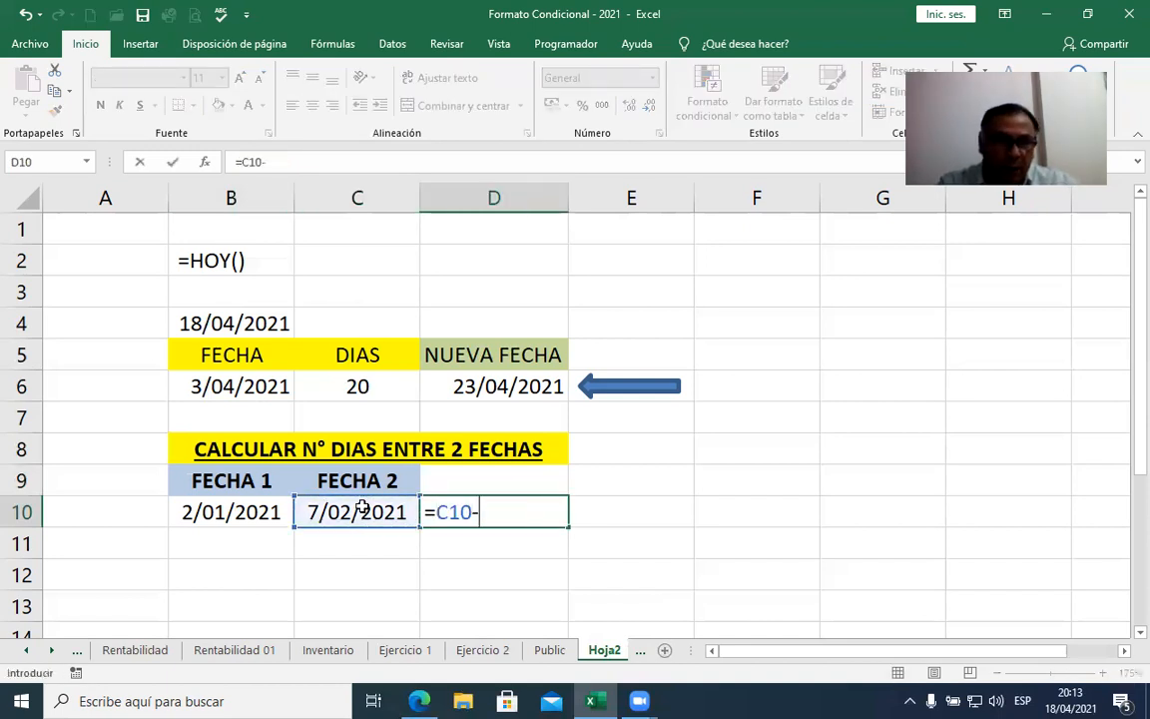
click(195, 511)
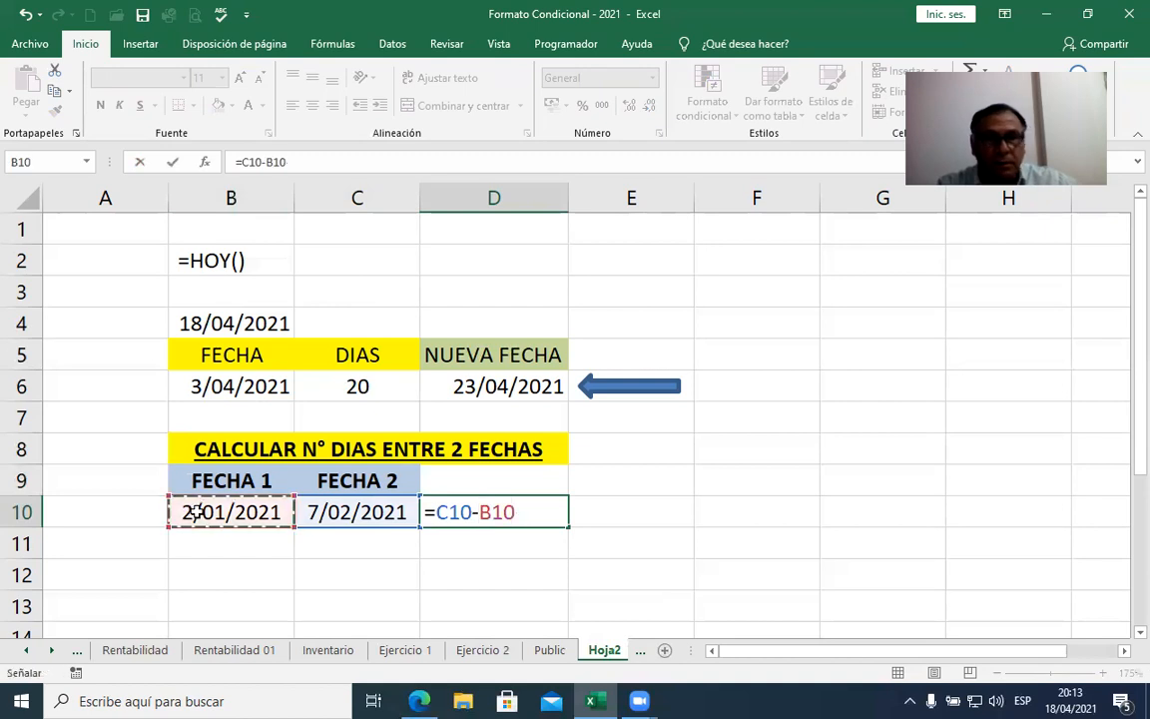
key(Return)
click(526, 506)
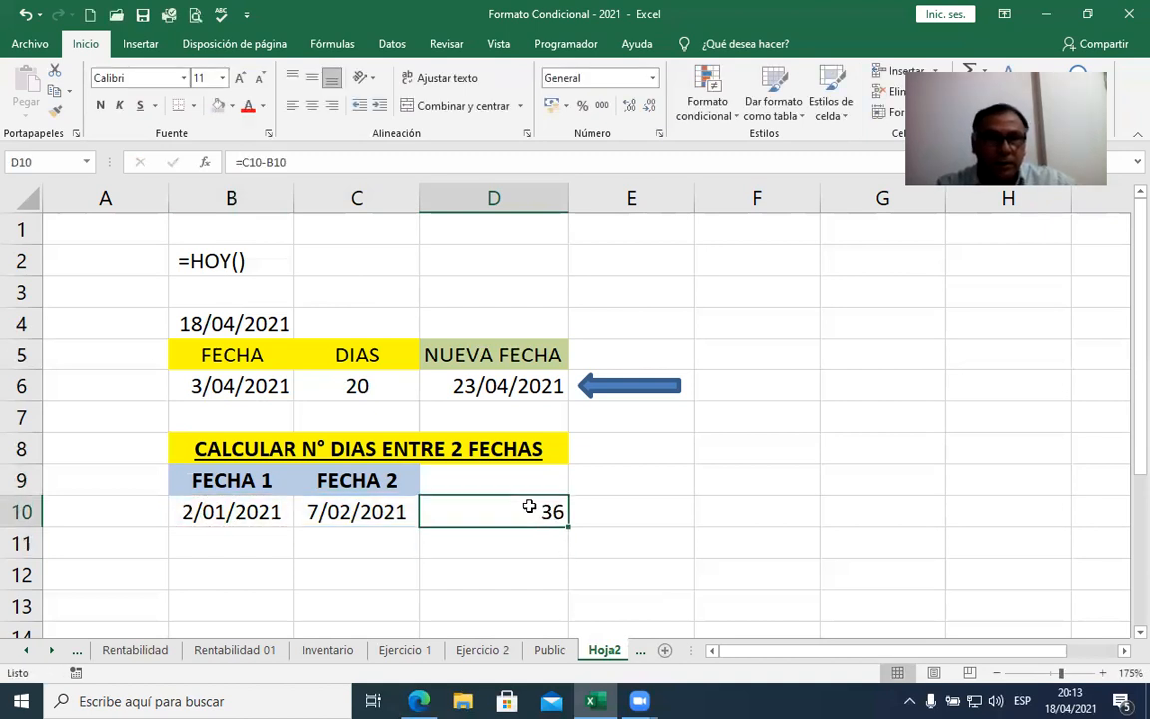
click(312, 105)
Step: Enter the date 4-4-21 in B11 as a second FECHA 1 example
click(237, 544)
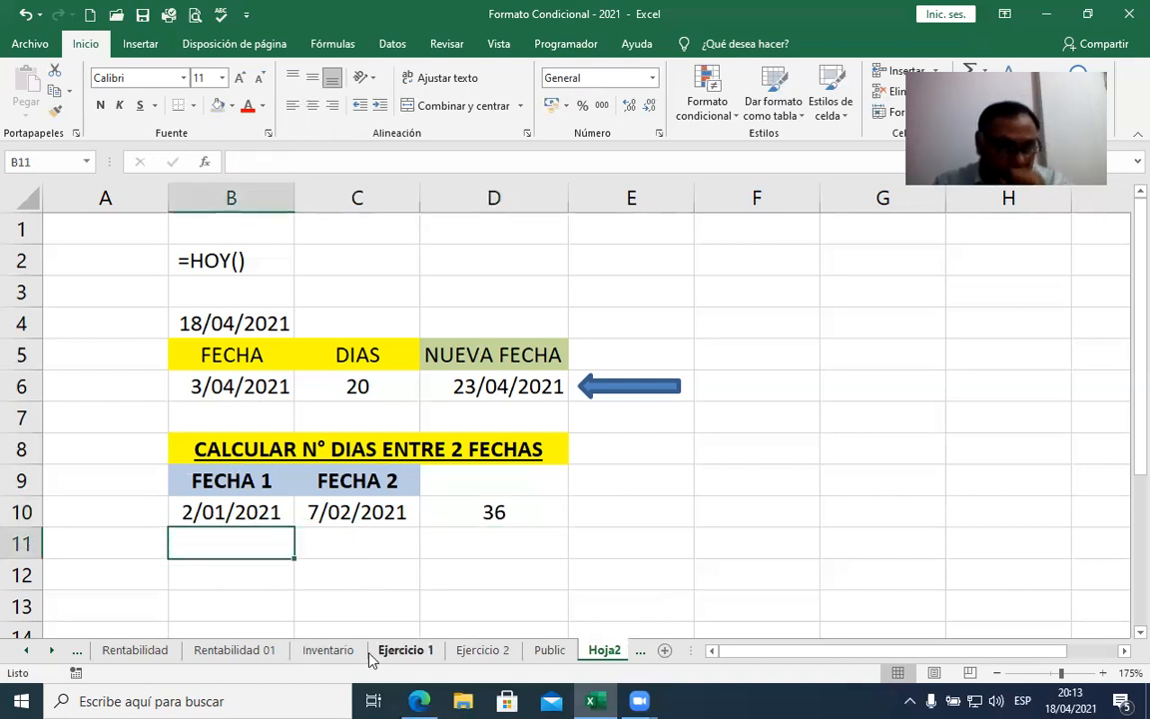
text(=)
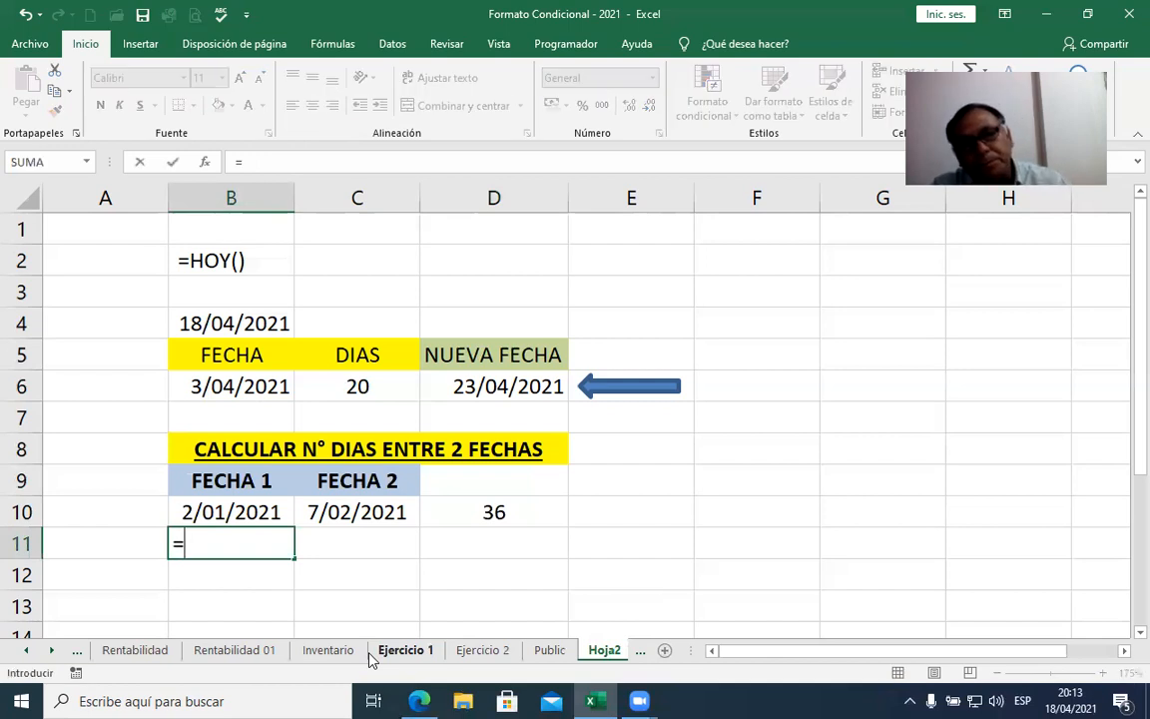
key(BackSpace)
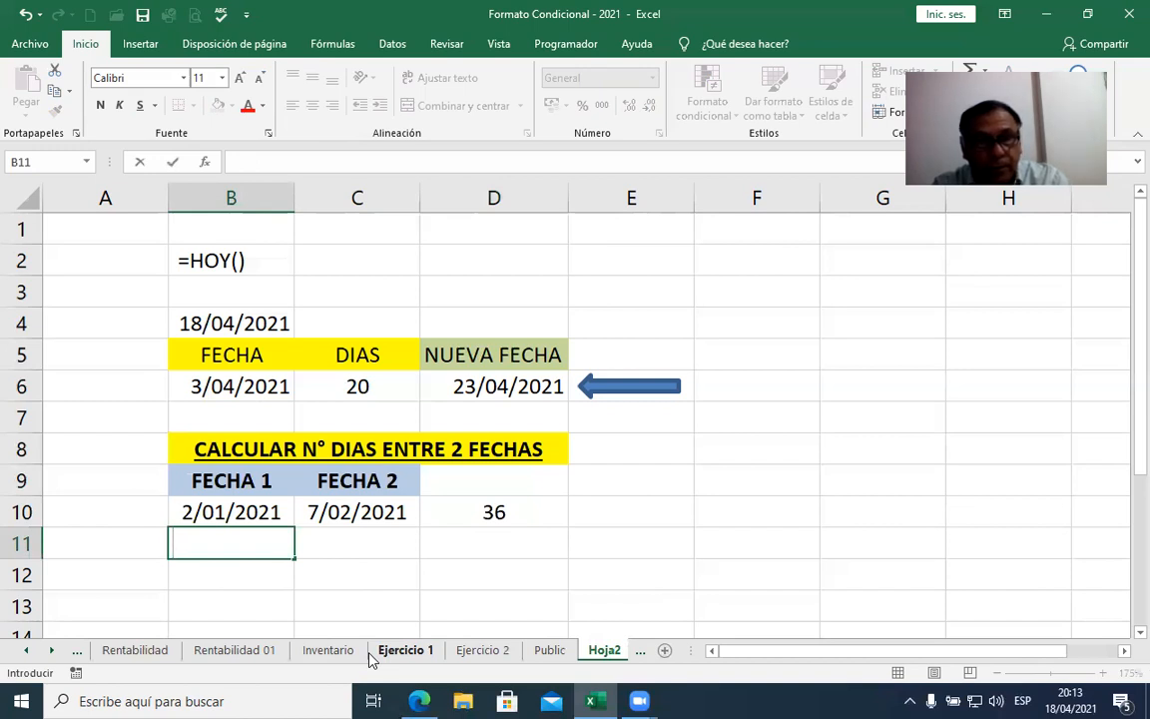
text(4)
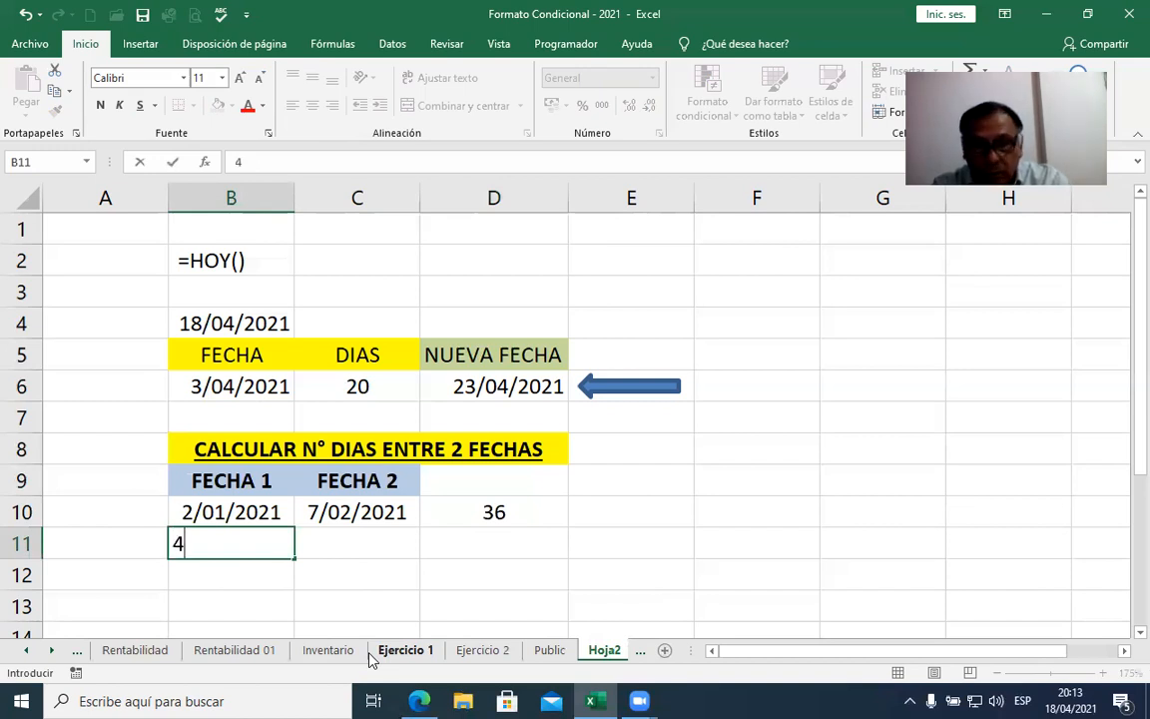
text(-4-21)
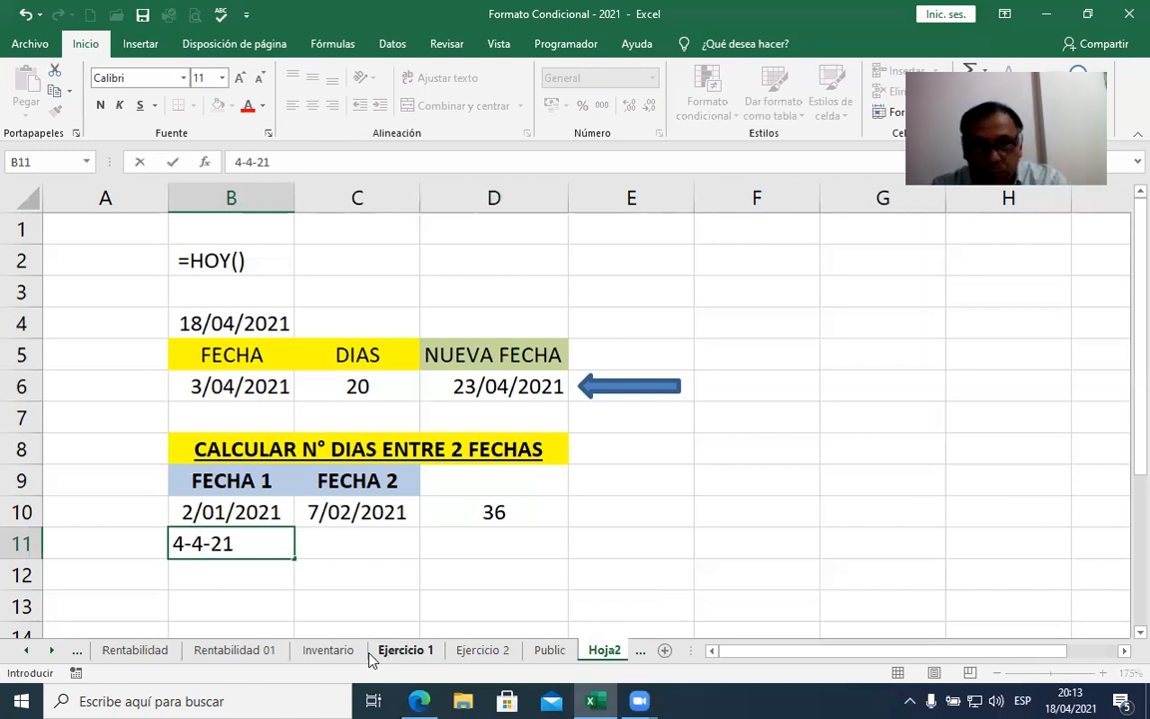
key(Tab)
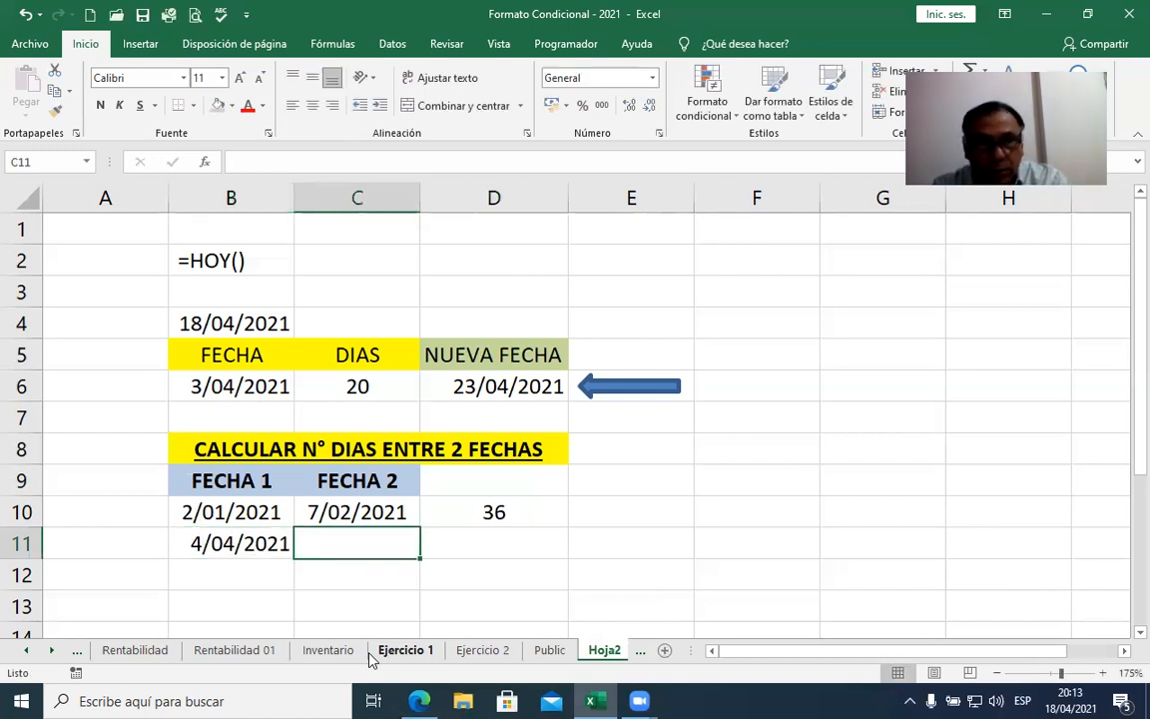
Step: Enter the formula =HOY() in C11 as the second date of the new example
text(HOY)
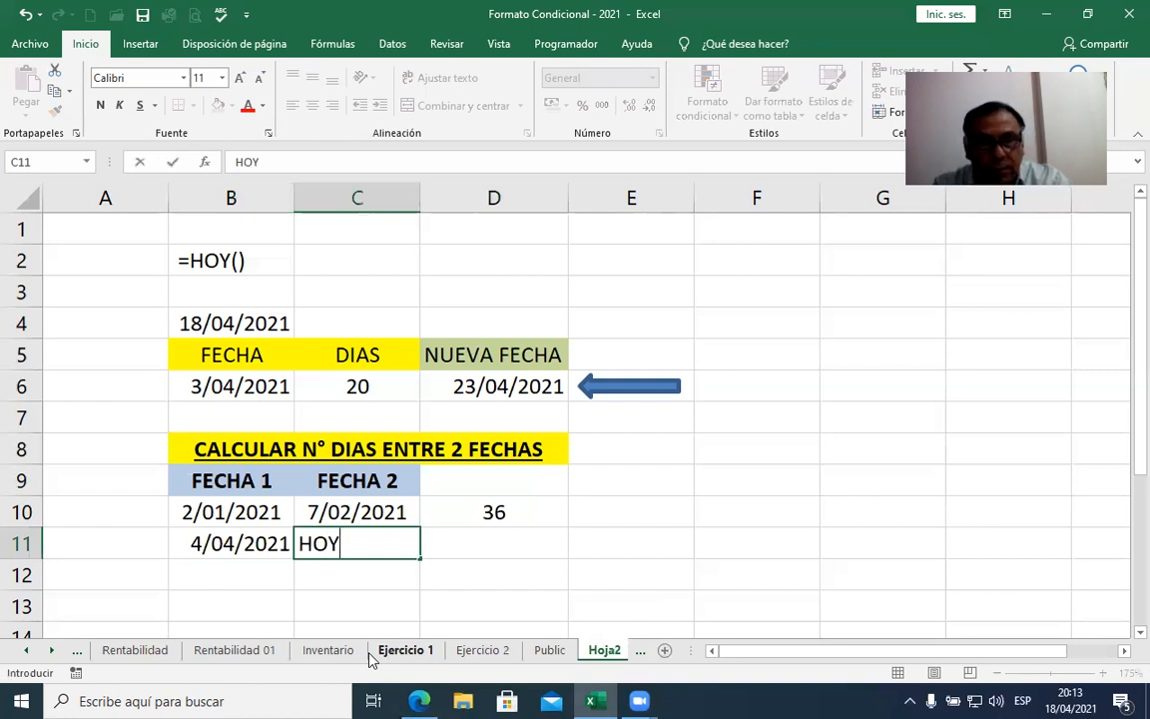
key(Tab)
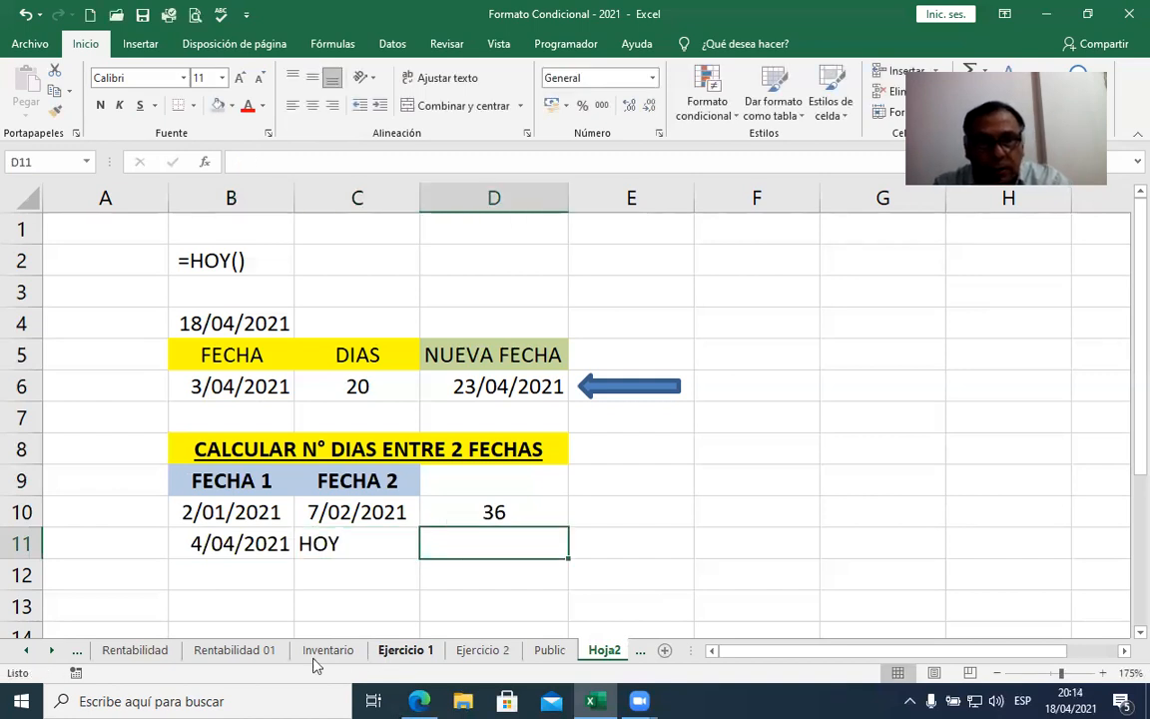
click(316, 544)
double_click(316, 544)
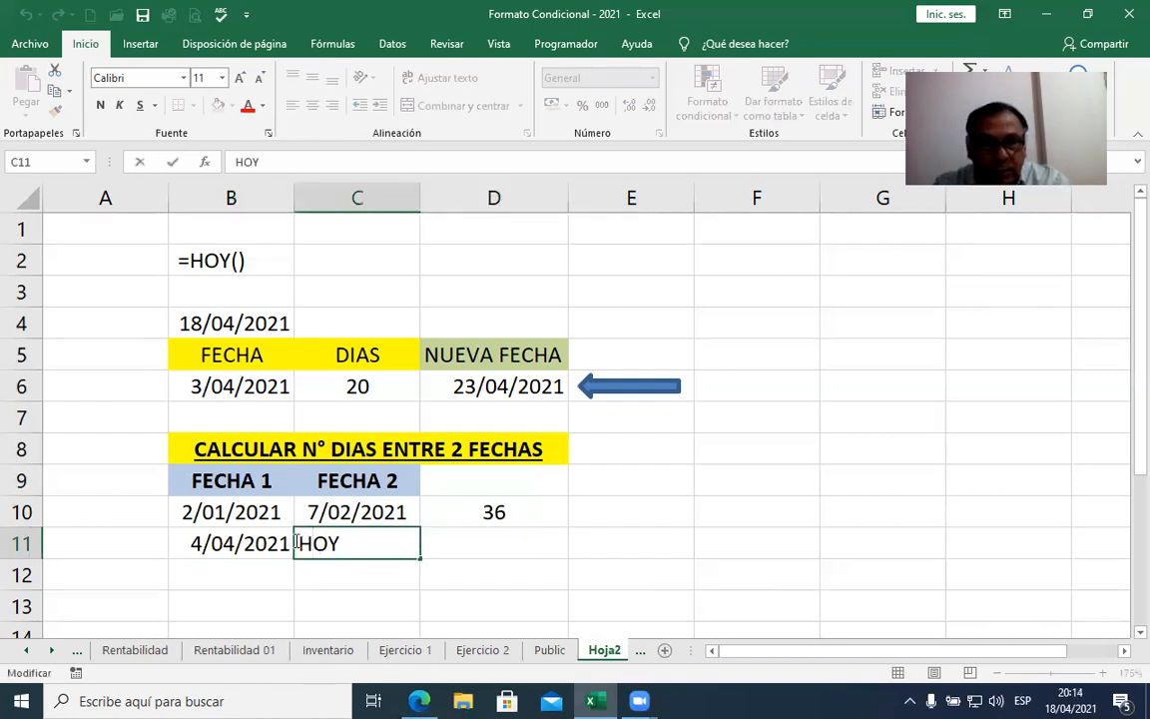
key(Home)
text(=HOY)
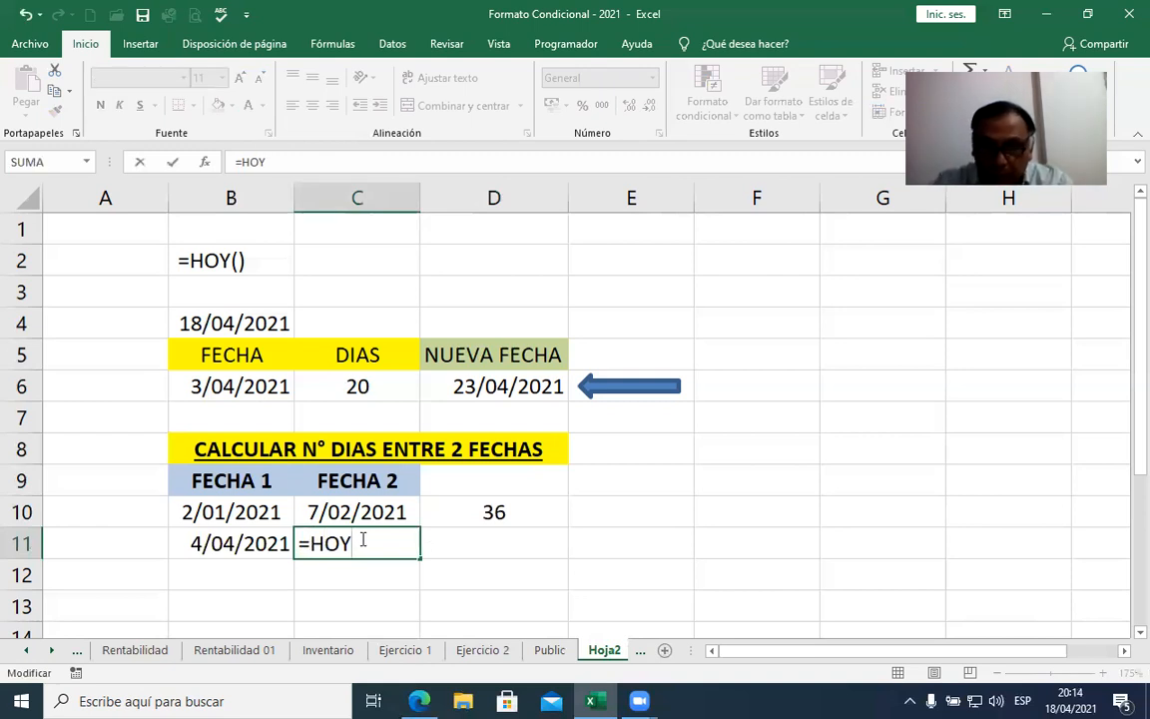
text(())
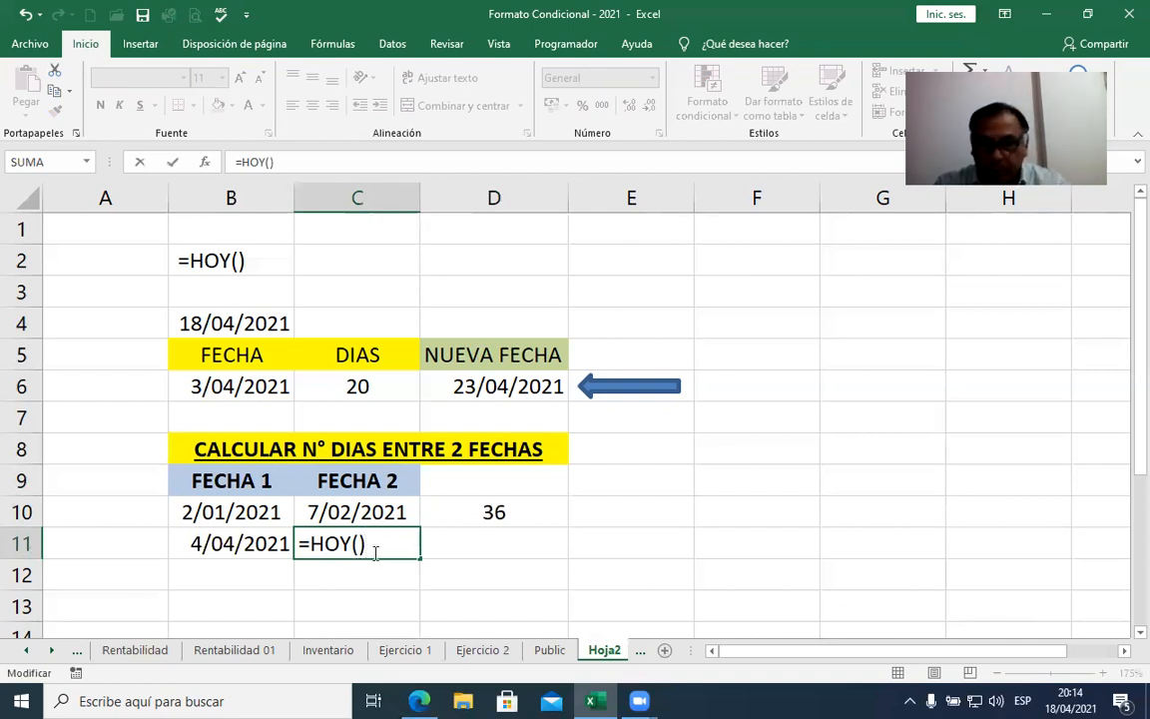
key(Return)
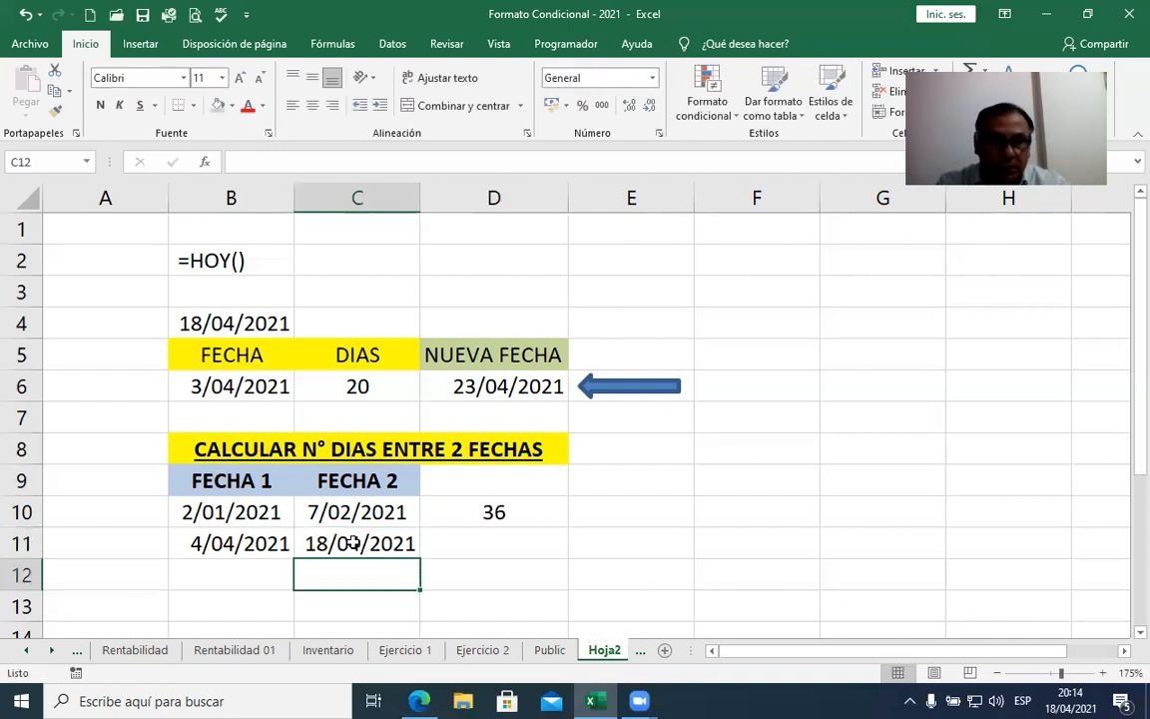
click(386, 544)
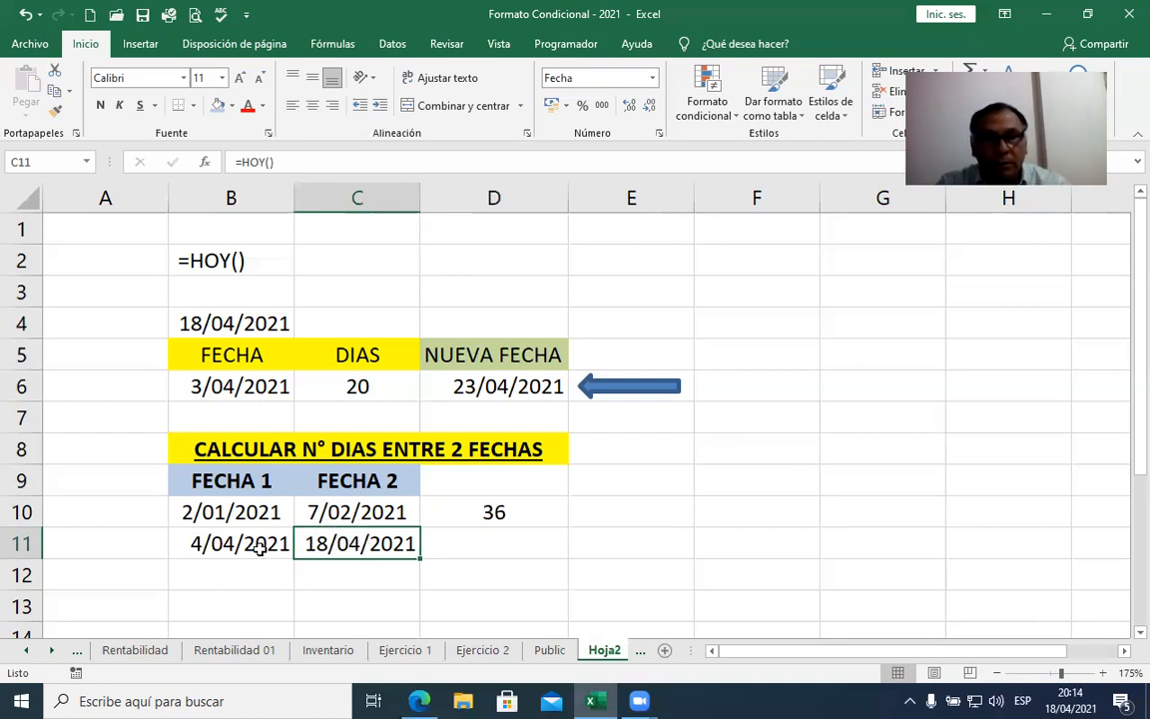
Step: Calculate the days from the B11 date to today in D11 with =C11-B11 and center the result
click(456, 544)
text(=)
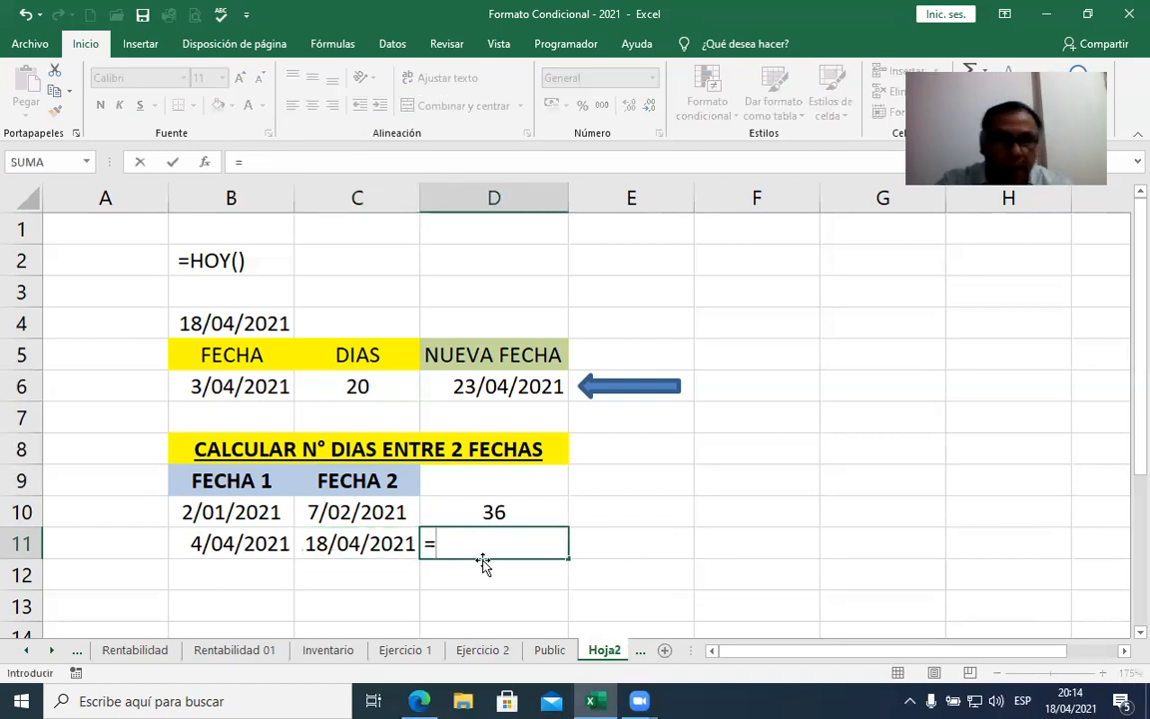
click(362, 540)
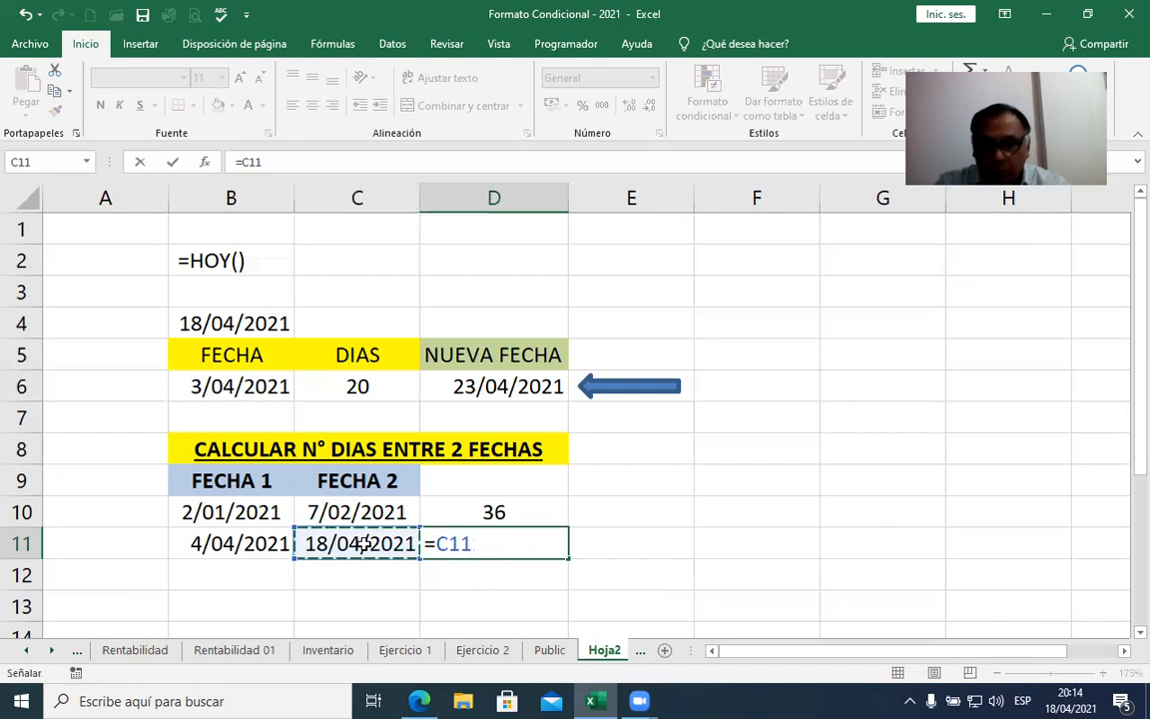
text(-)
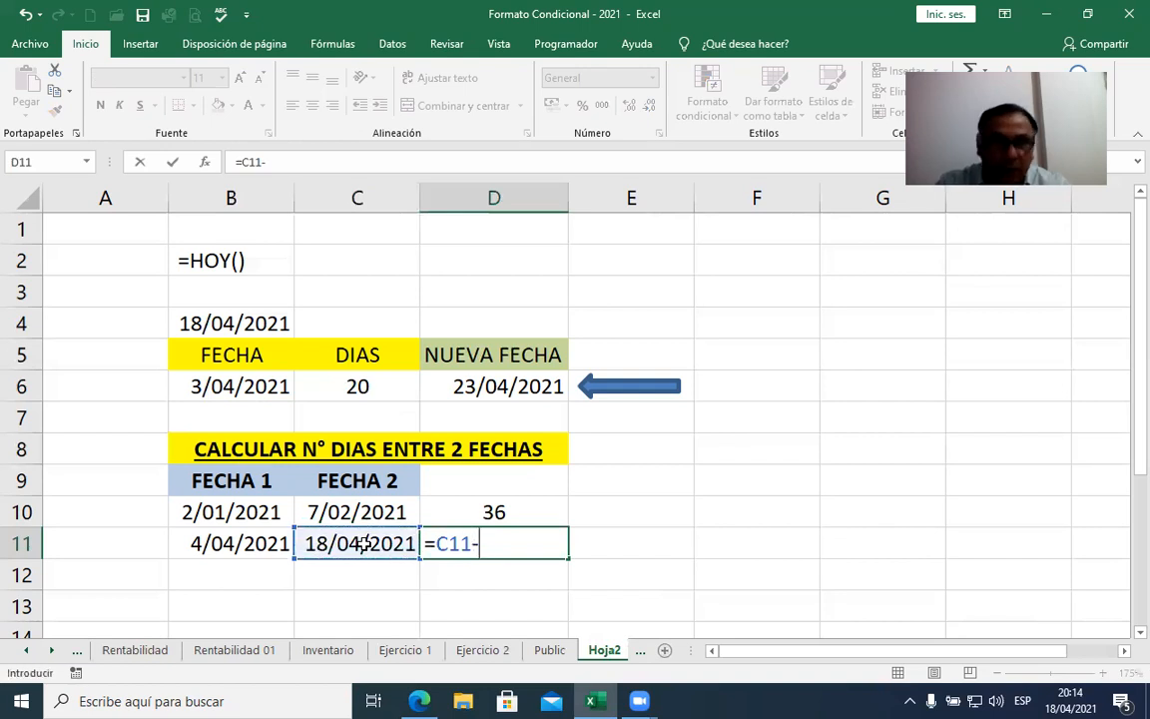
click(218, 536)
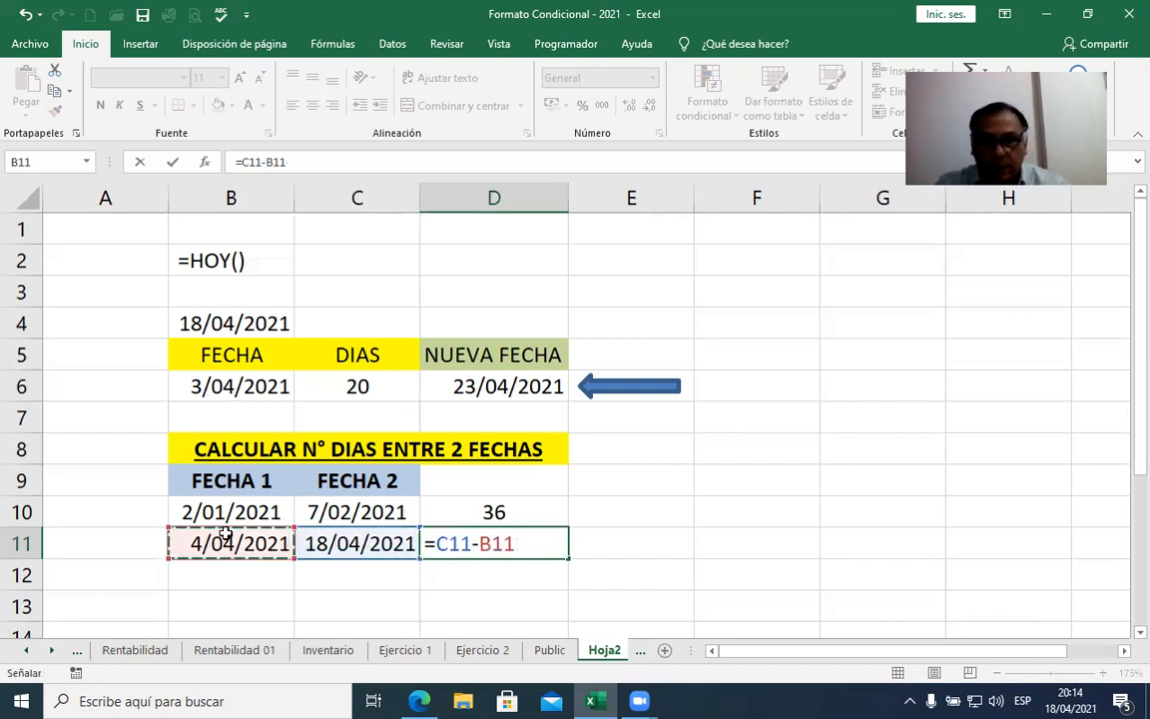
key(Return)
click(554, 544)
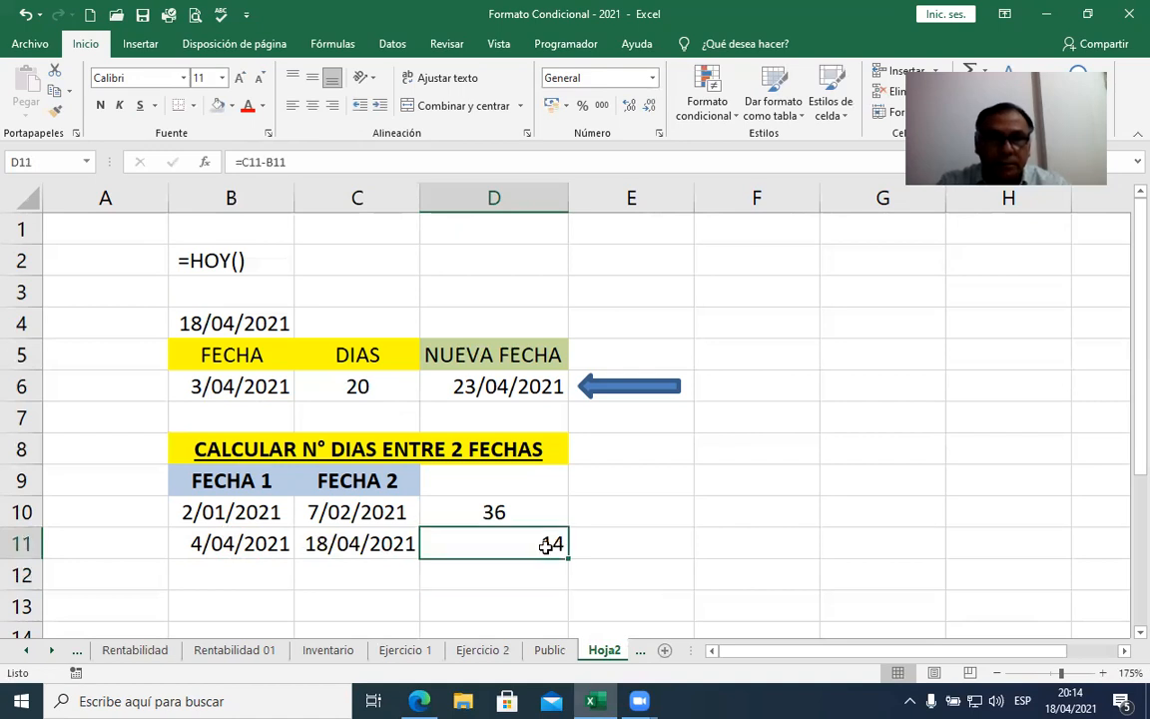
click(313, 110)
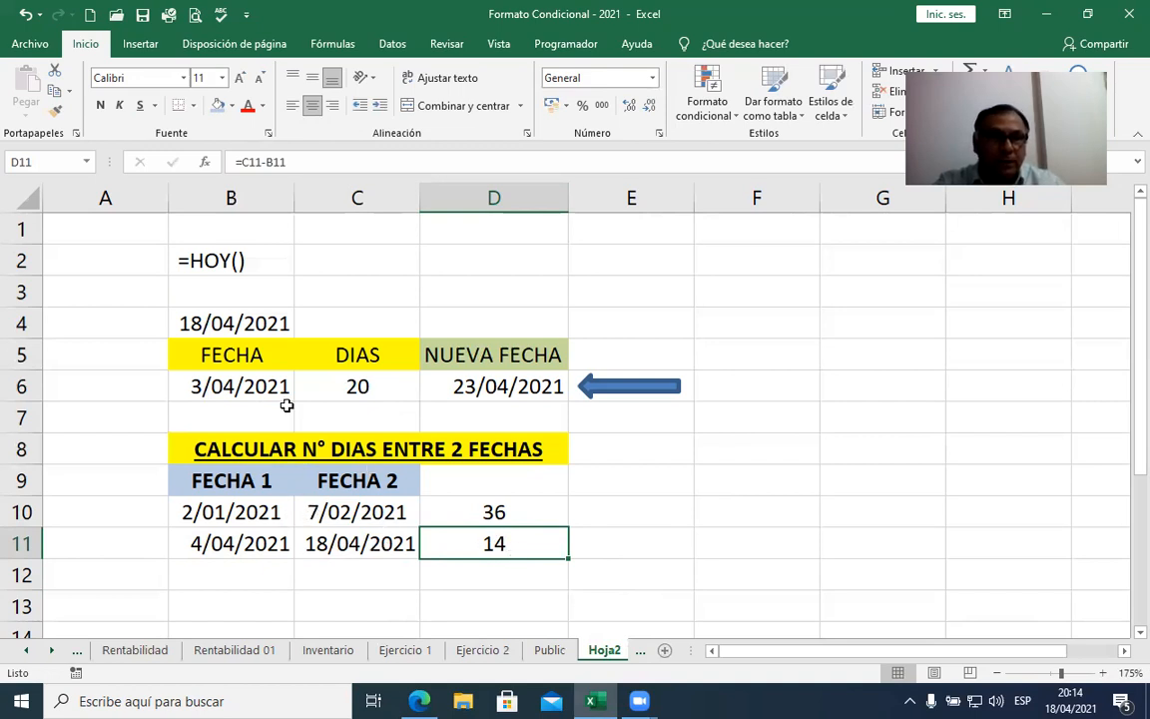
Step: Review the HOY note in B2, the date and days in row 6, and the NUEVA FECHA formula in D6
click(243, 260)
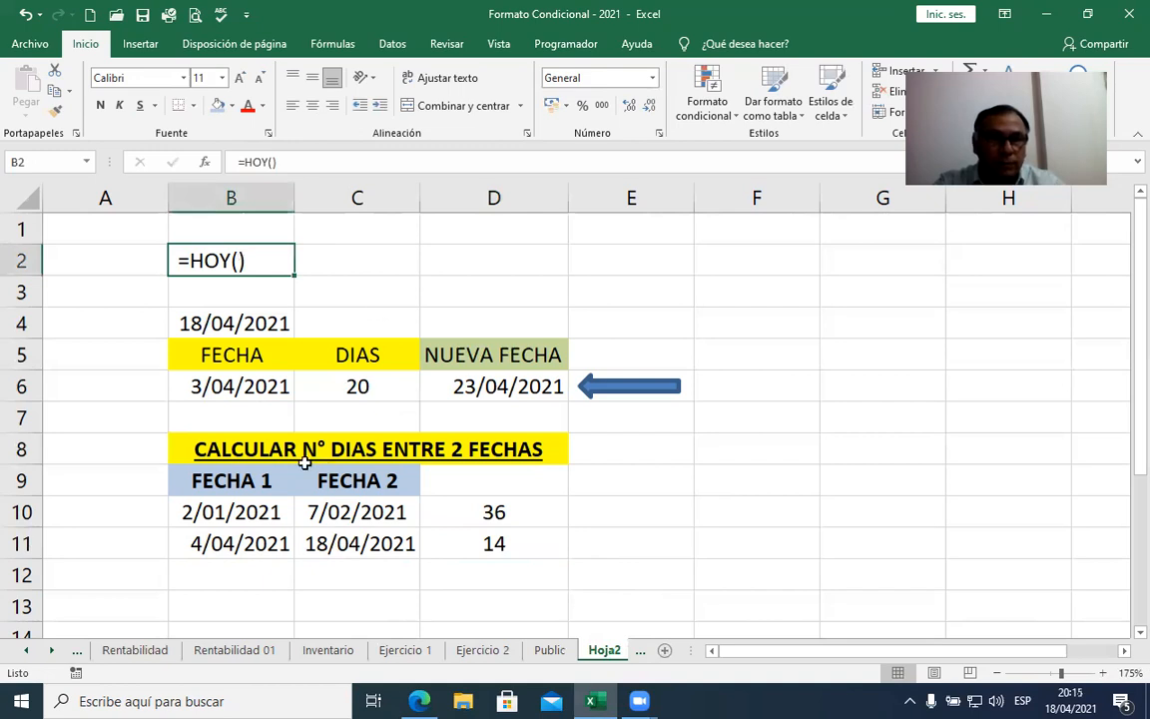
click(264, 385)
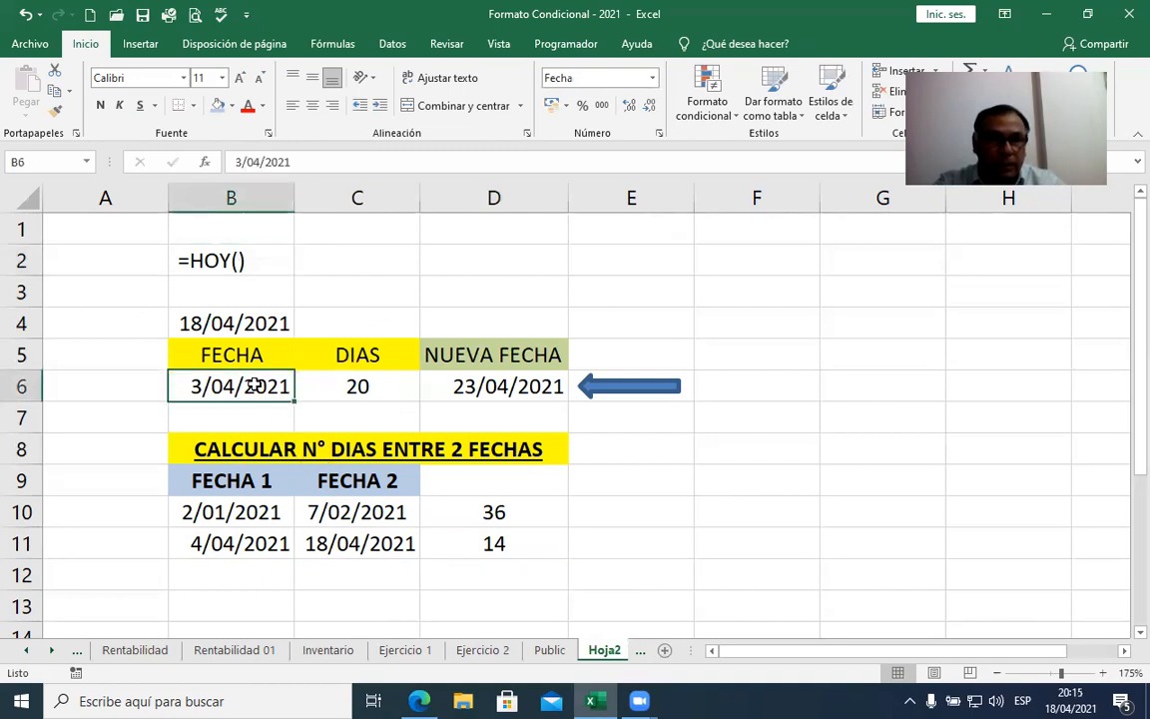
click(358, 383)
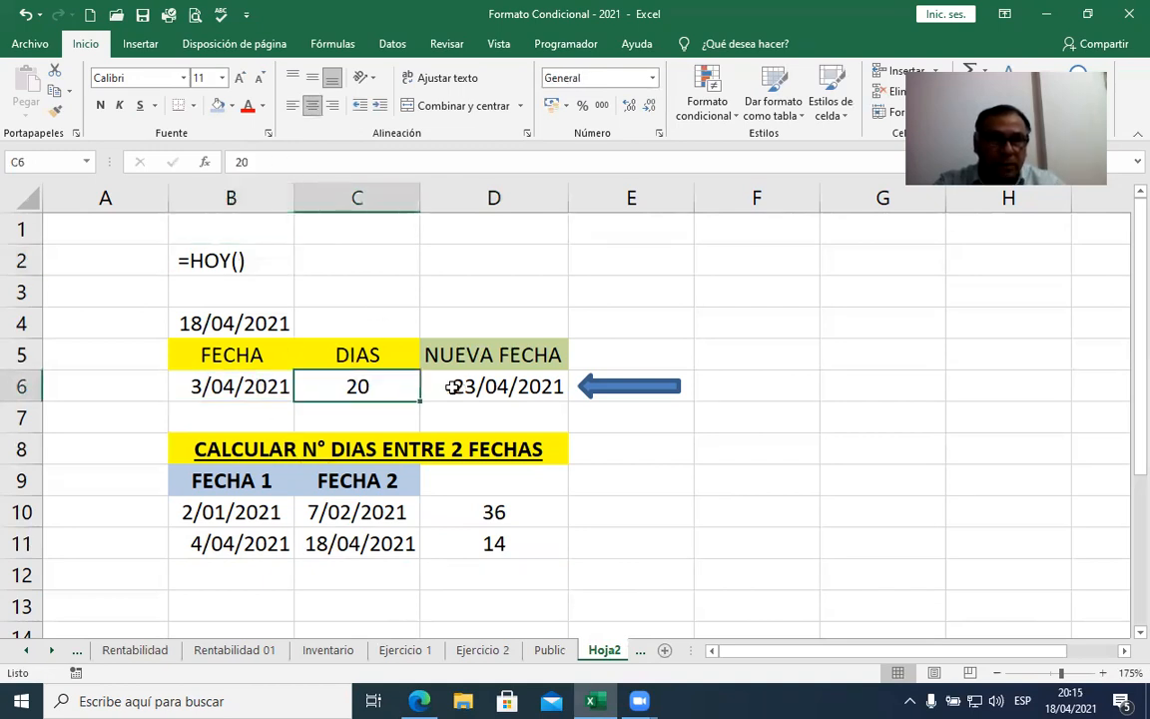
drag(249, 389, 326, 380)
click(268, 383)
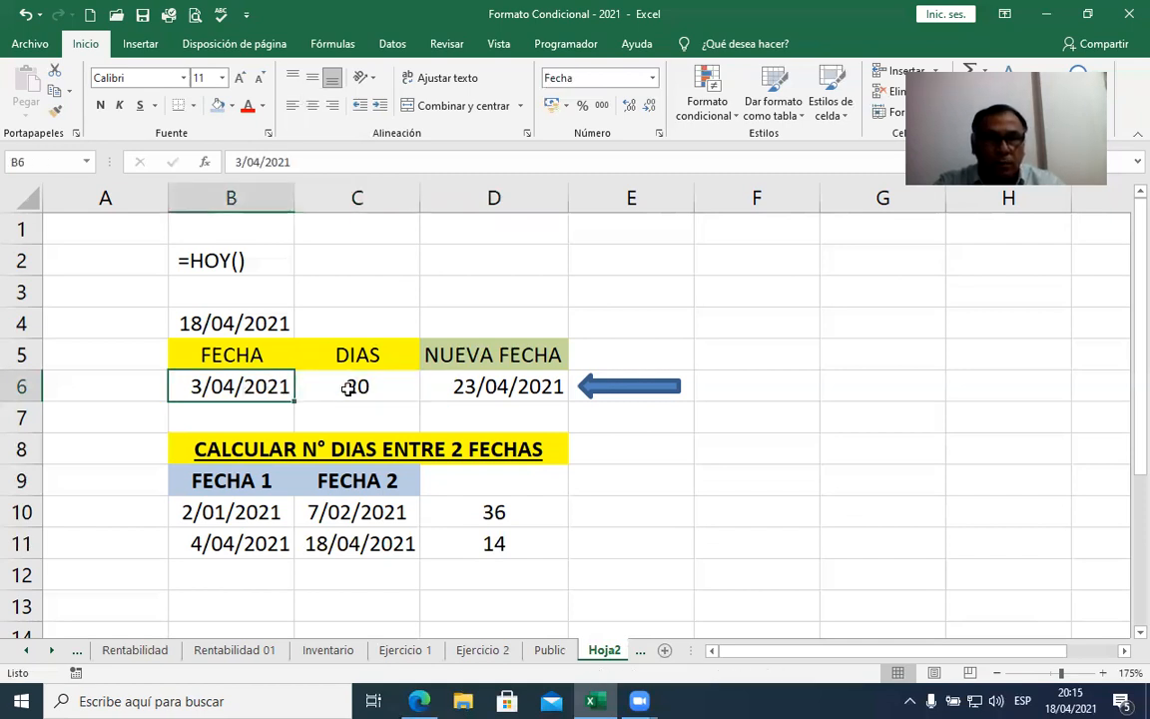
click(348, 388)
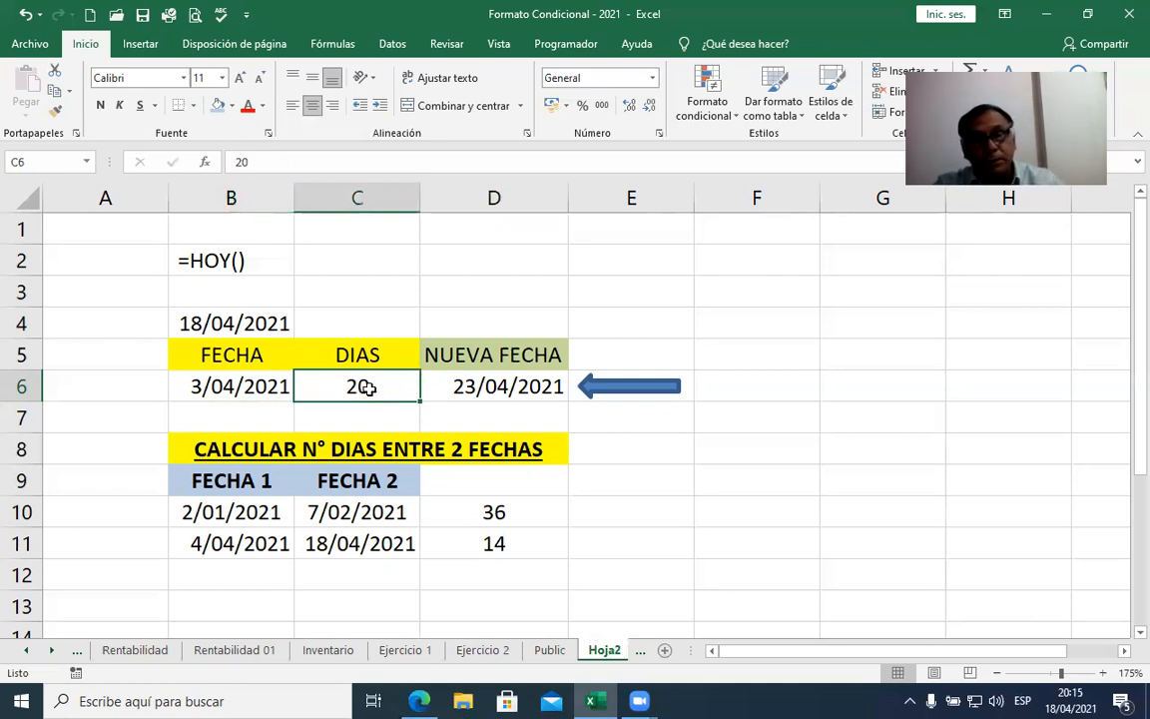
double_click(484, 385)
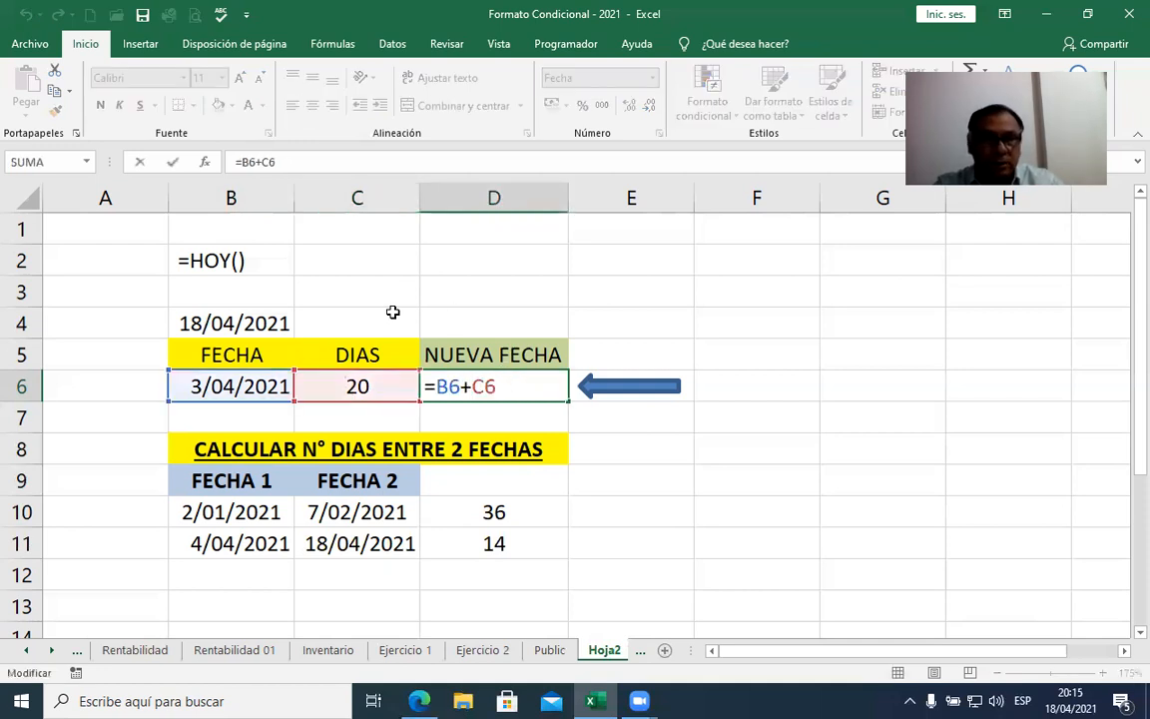
click(464, 389)
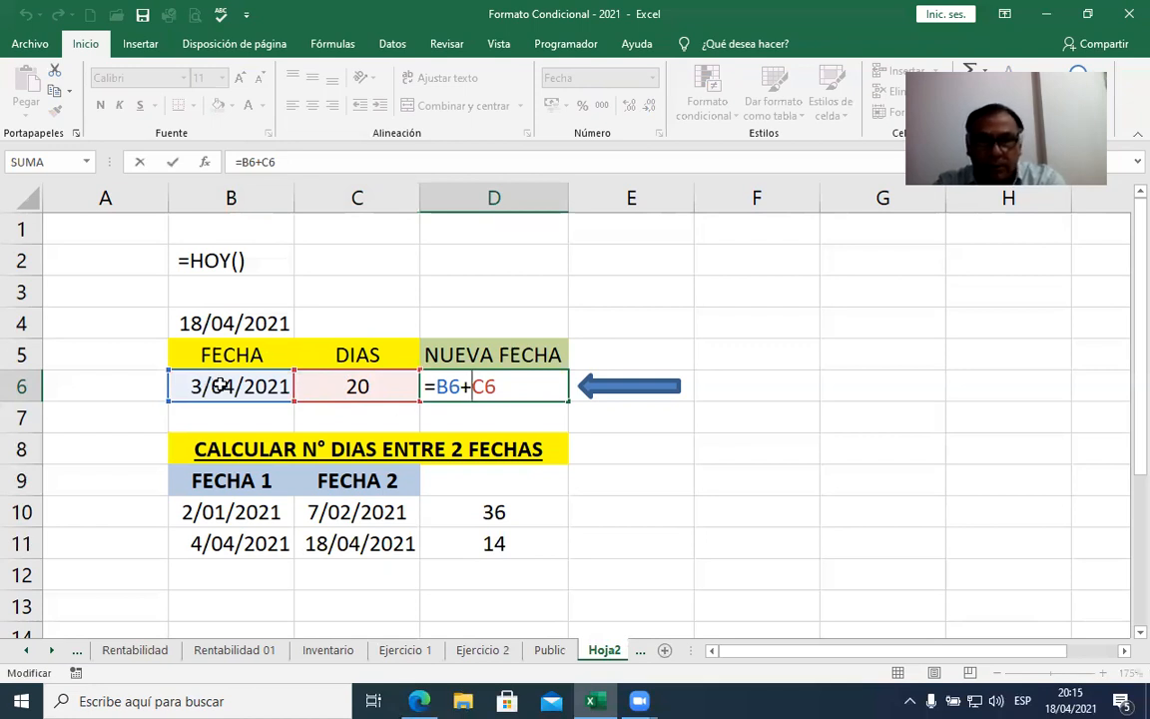
key(ctrl+Return)
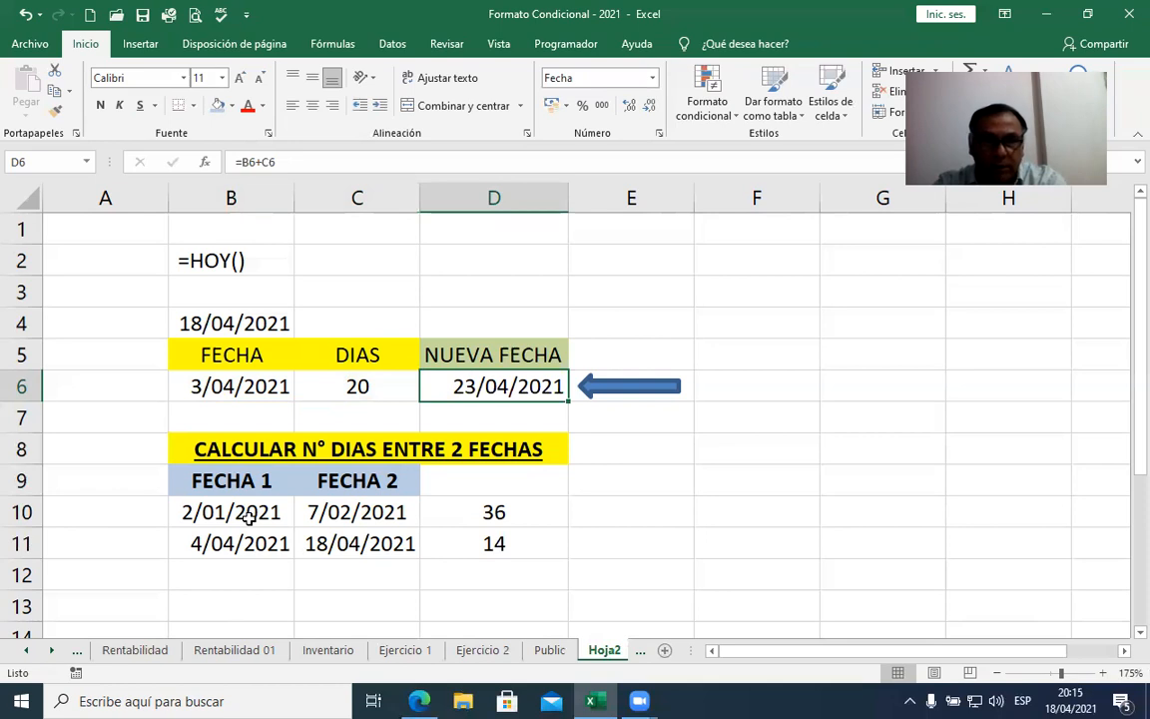
Step: Enter the note =FECHA MAYOR - FECHA MENOR in B13 below the date-difference examples
click(270, 599)
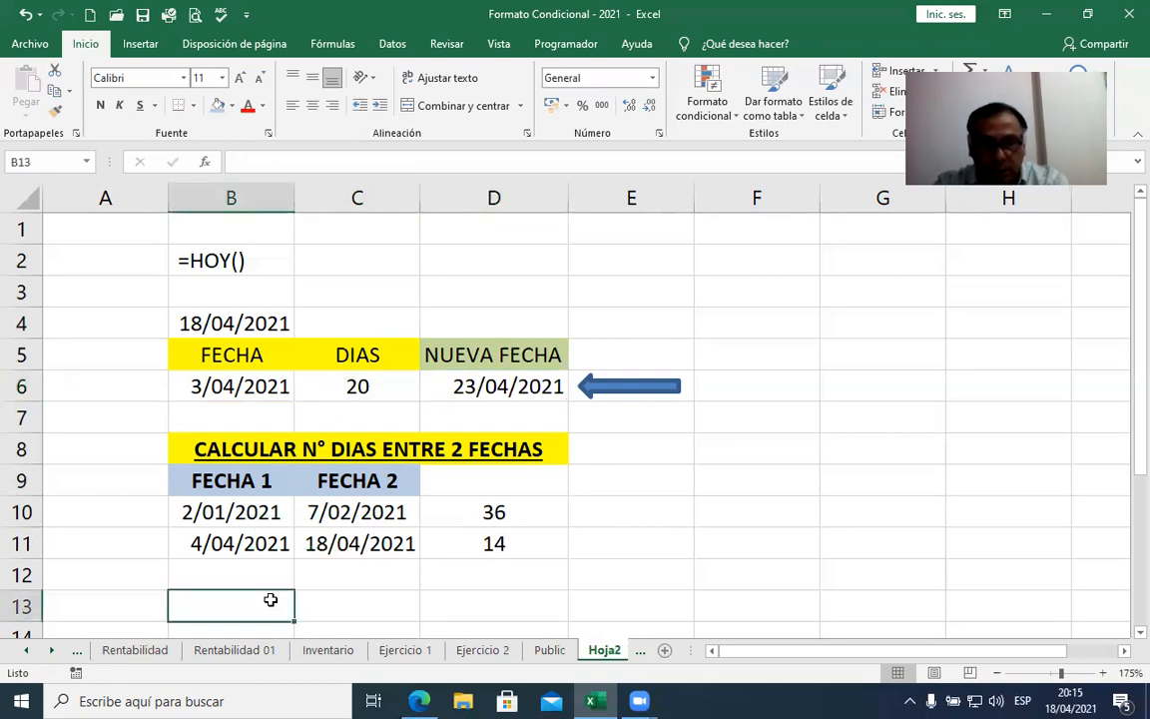
text(=FEC)
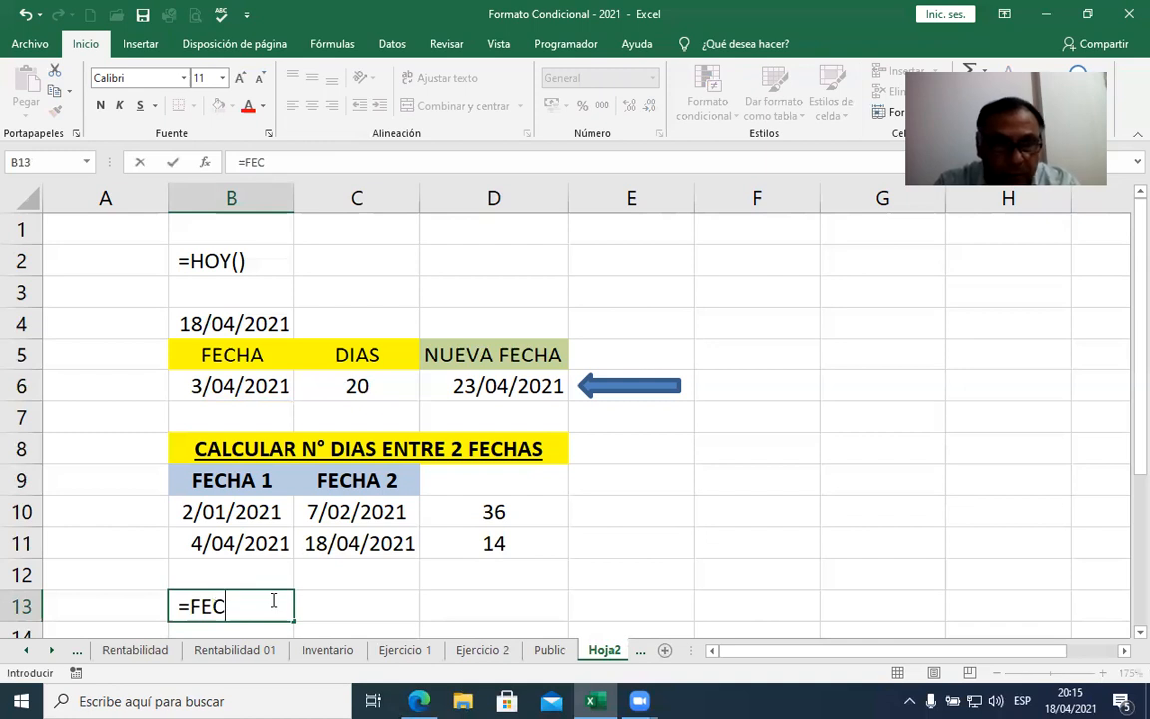
text(CH)
key(BackSpace)
key(BackSpace)
text(HA MAYOR)
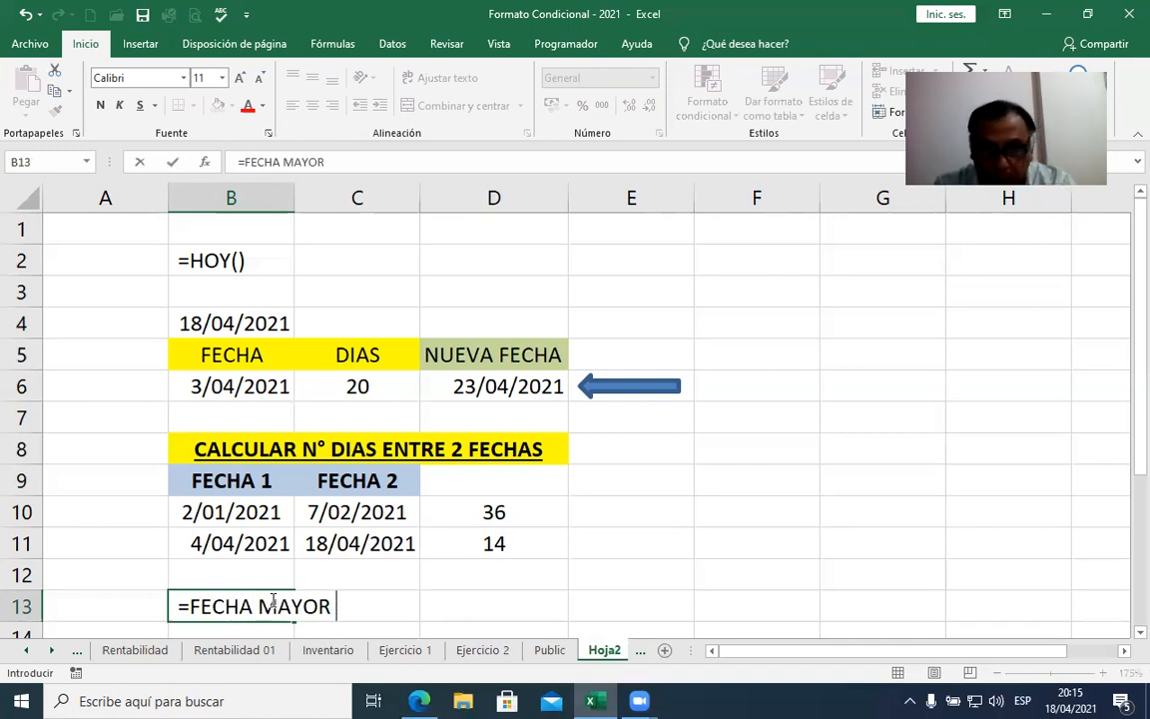
text( - FECHA)
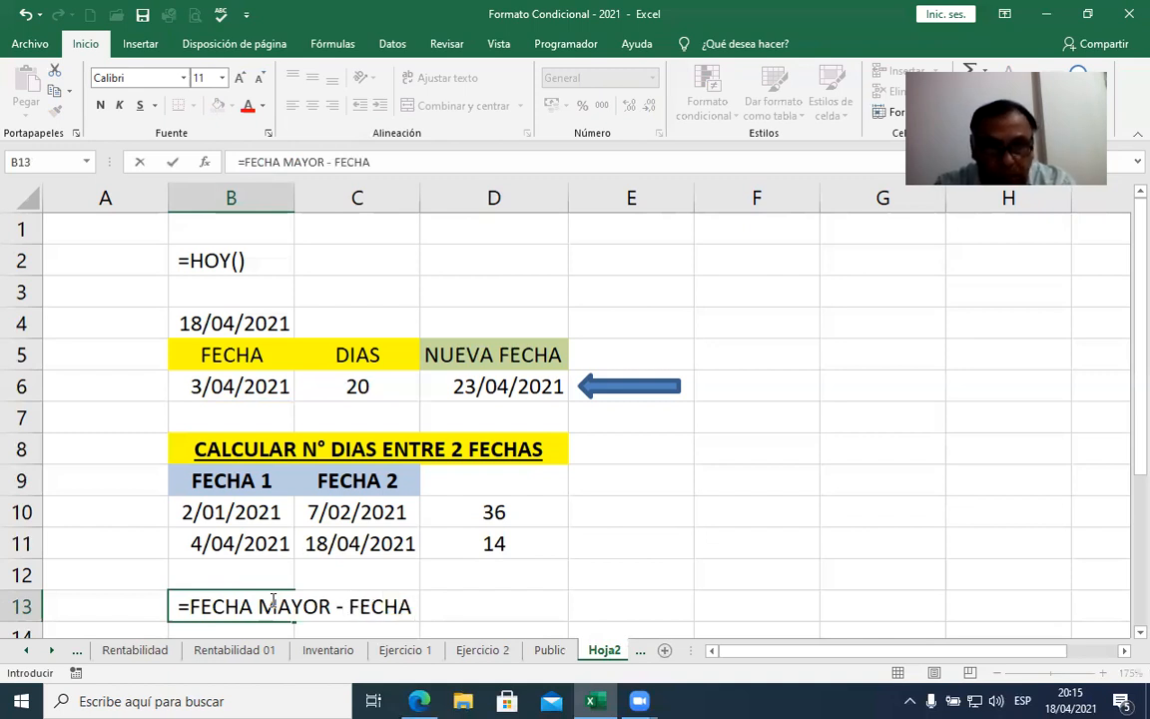
text( MENOR)
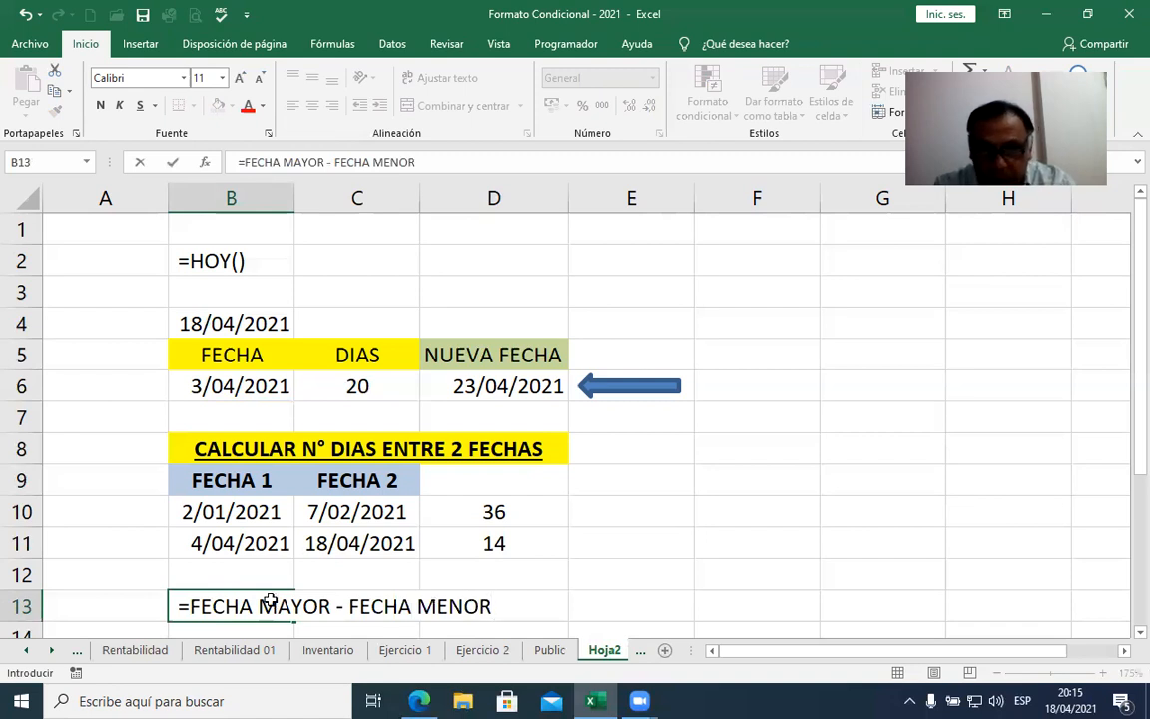
key(Return)
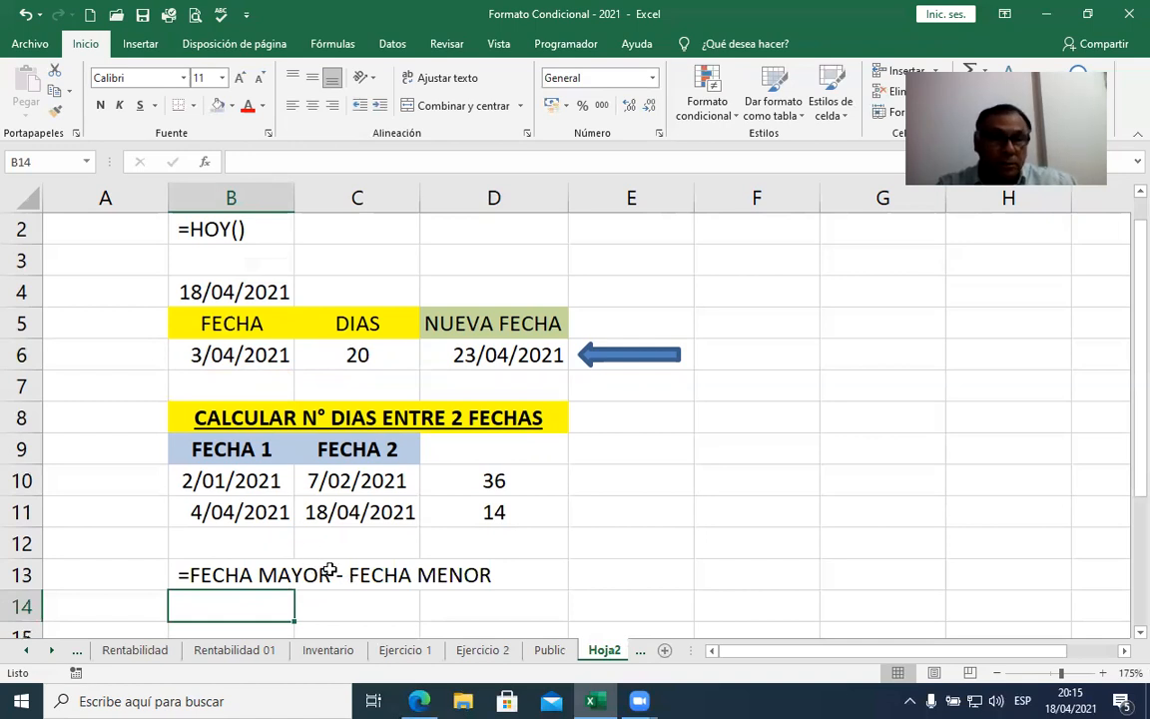
click(288, 574)
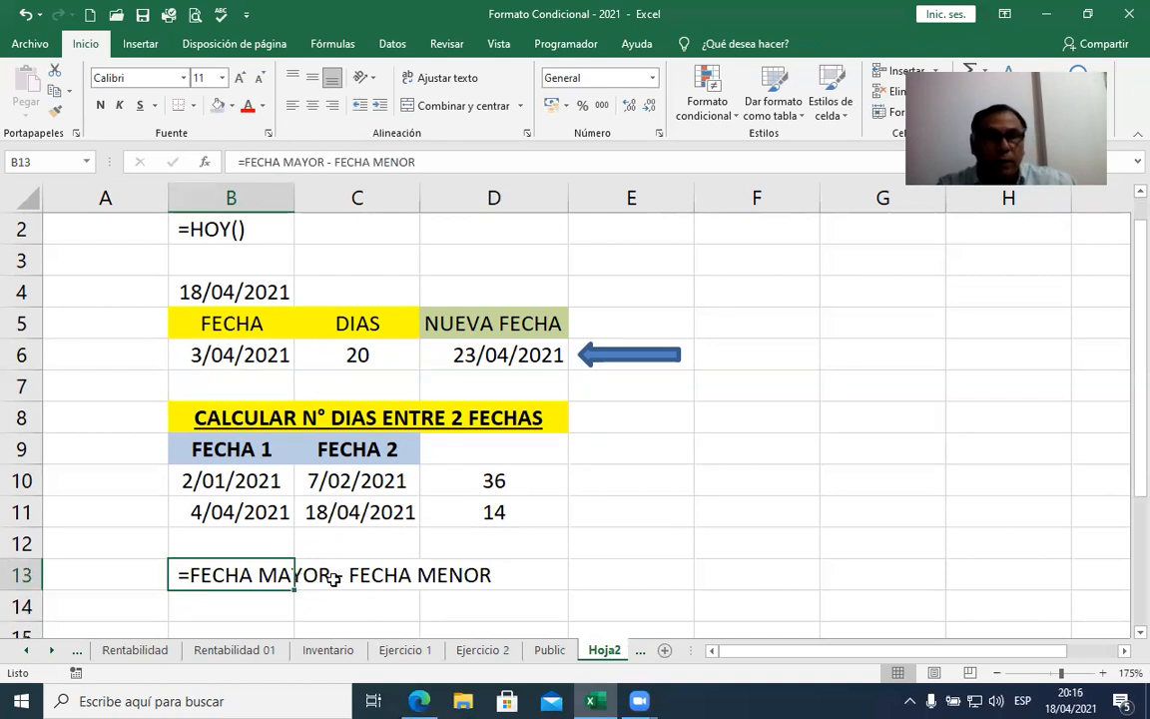
click(494, 479)
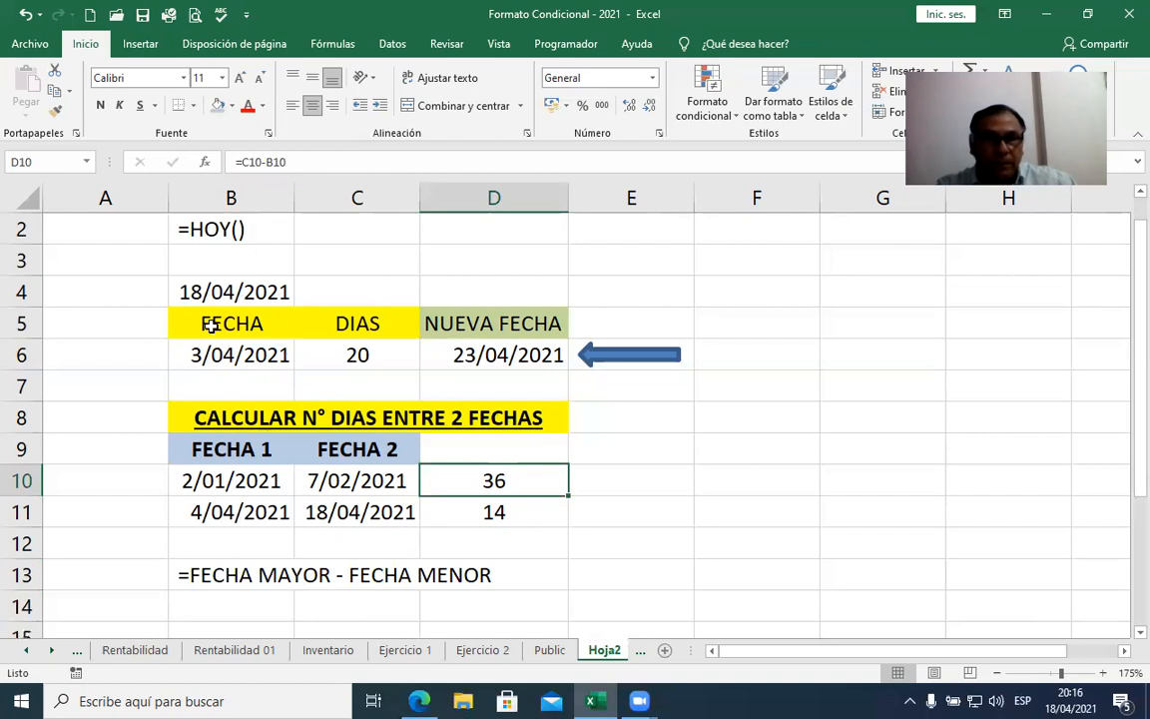
Step: Examine the Ejercicio 2 invoice table's FECHA EMISIÓN, FACTURA A/DIAS, FECHA VCMTO and DIAS columns, starting from row 7
click(483, 650)
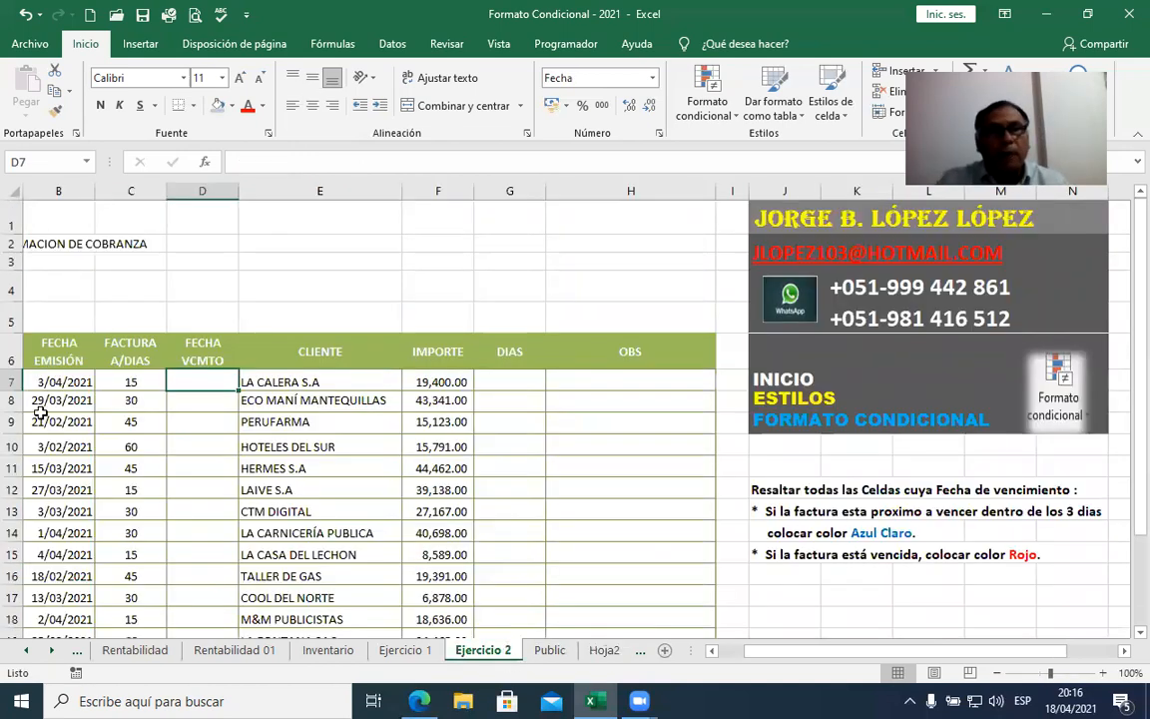
click(49, 382)
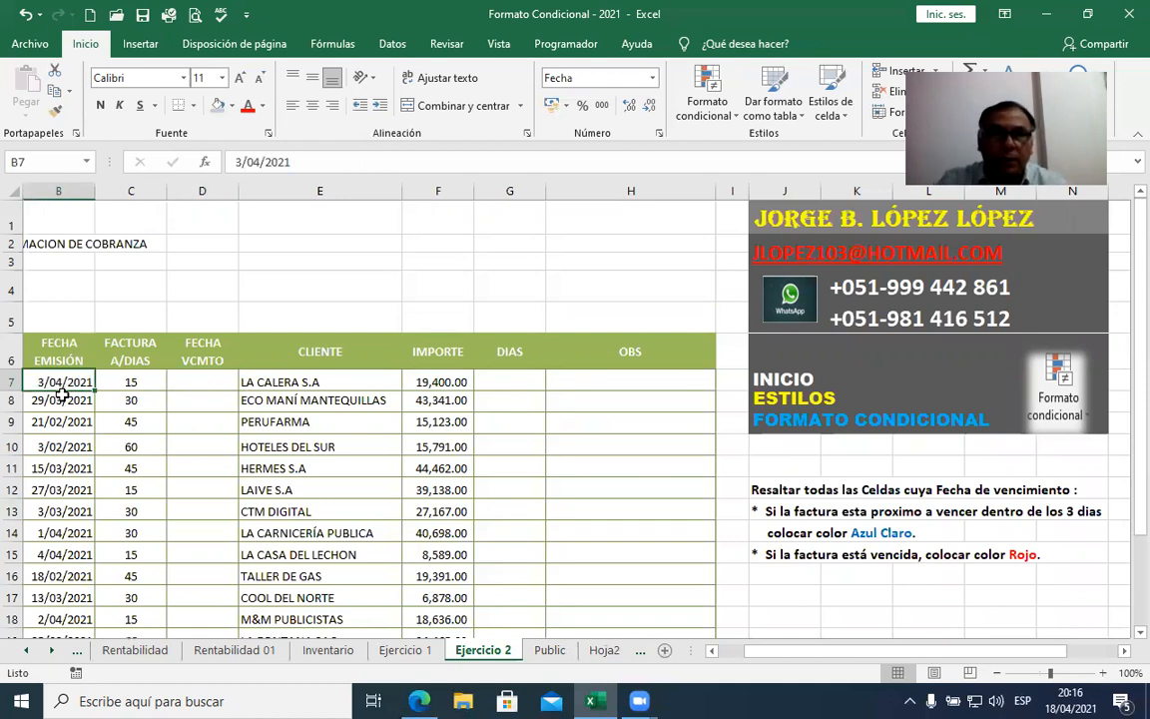
click(147, 380)
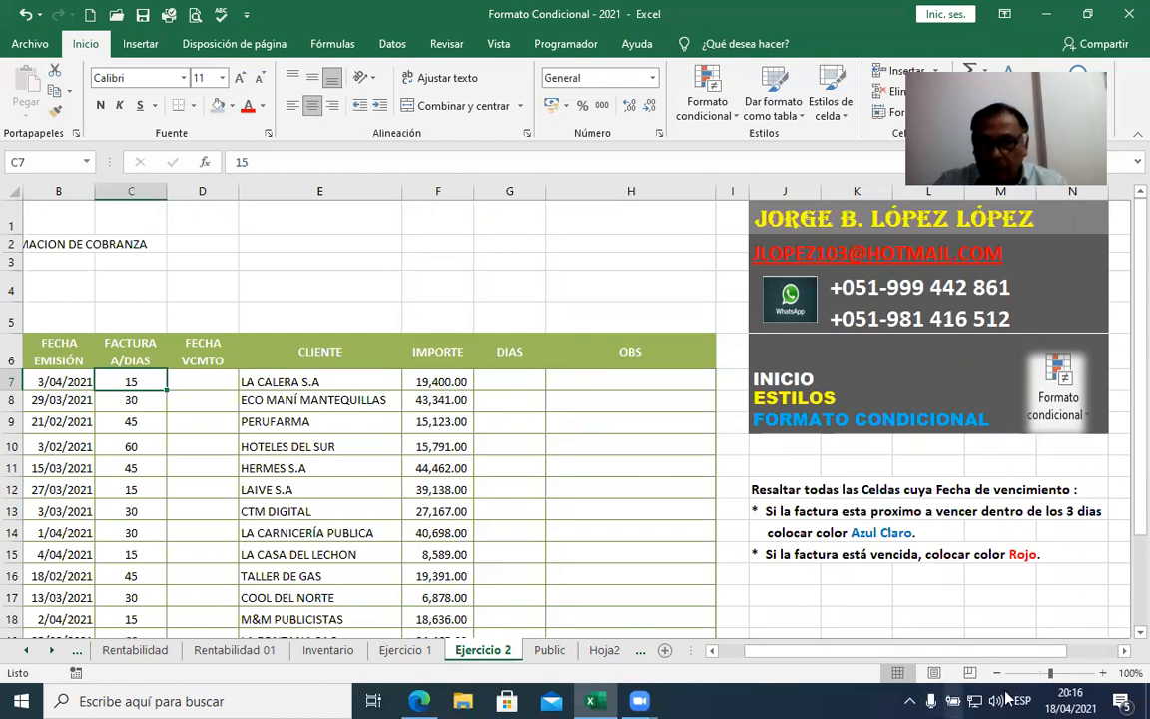
drag(1050, 674, 1057, 673)
drag(965, 669, 869, 670)
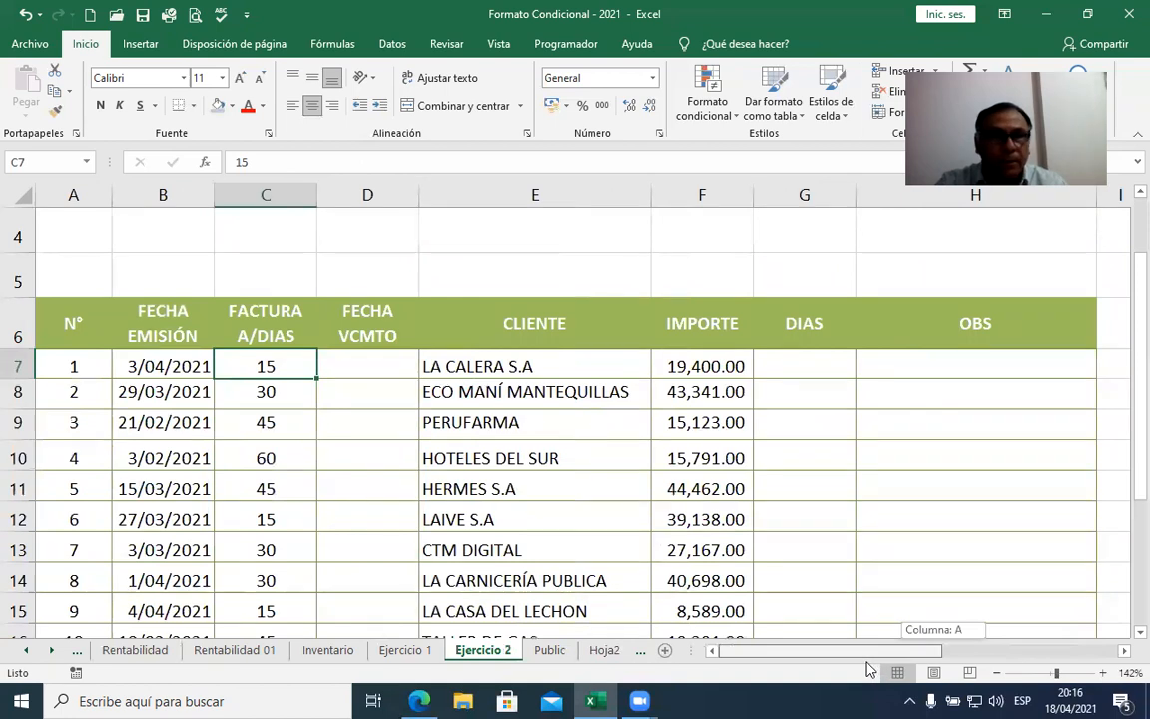
click(354, 367)
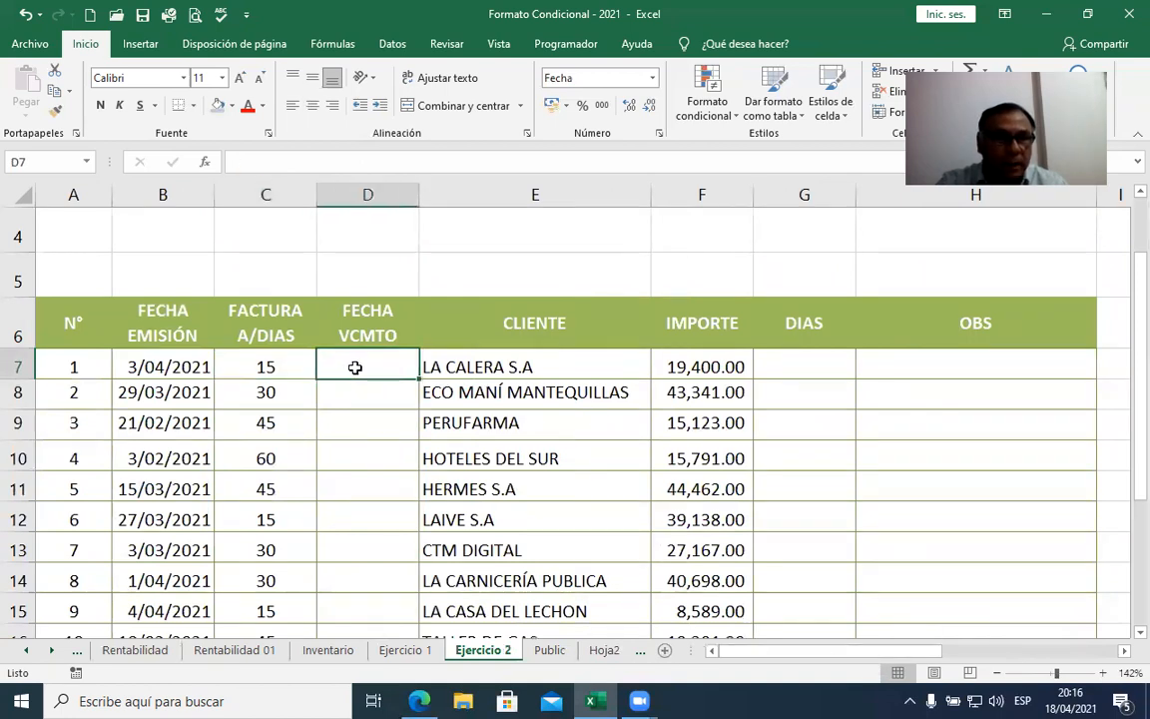
click(239, 367)
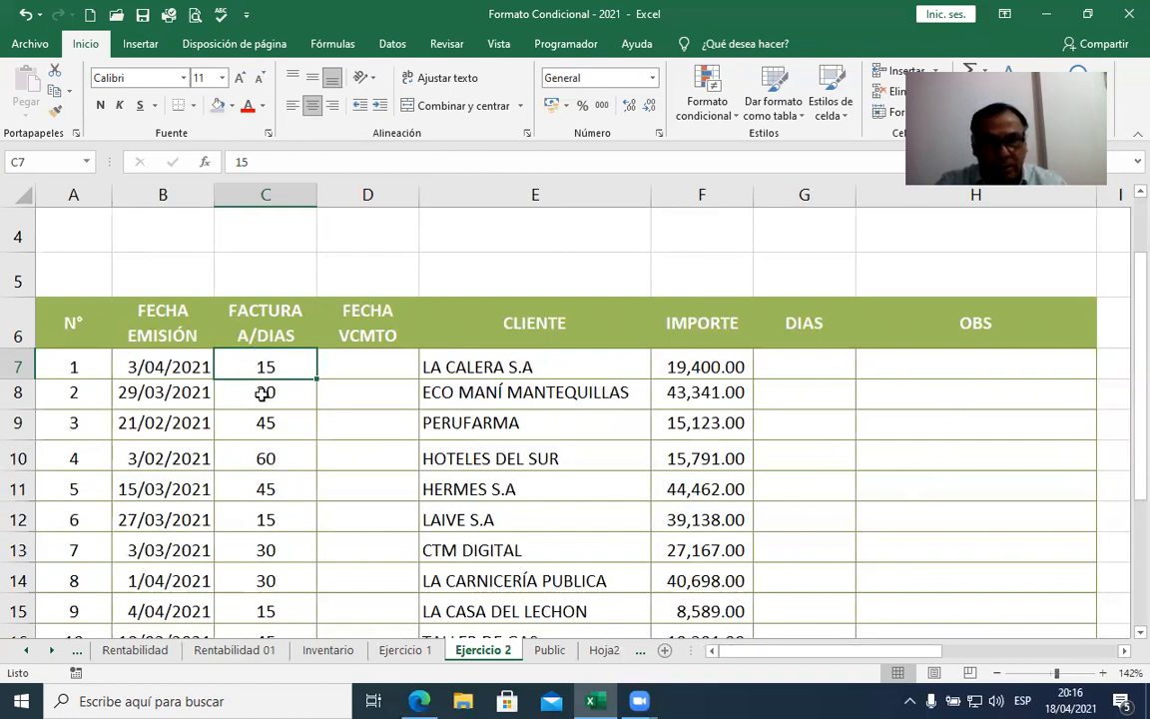
click(268, 392)
click(267, 421)
click(266, 457)
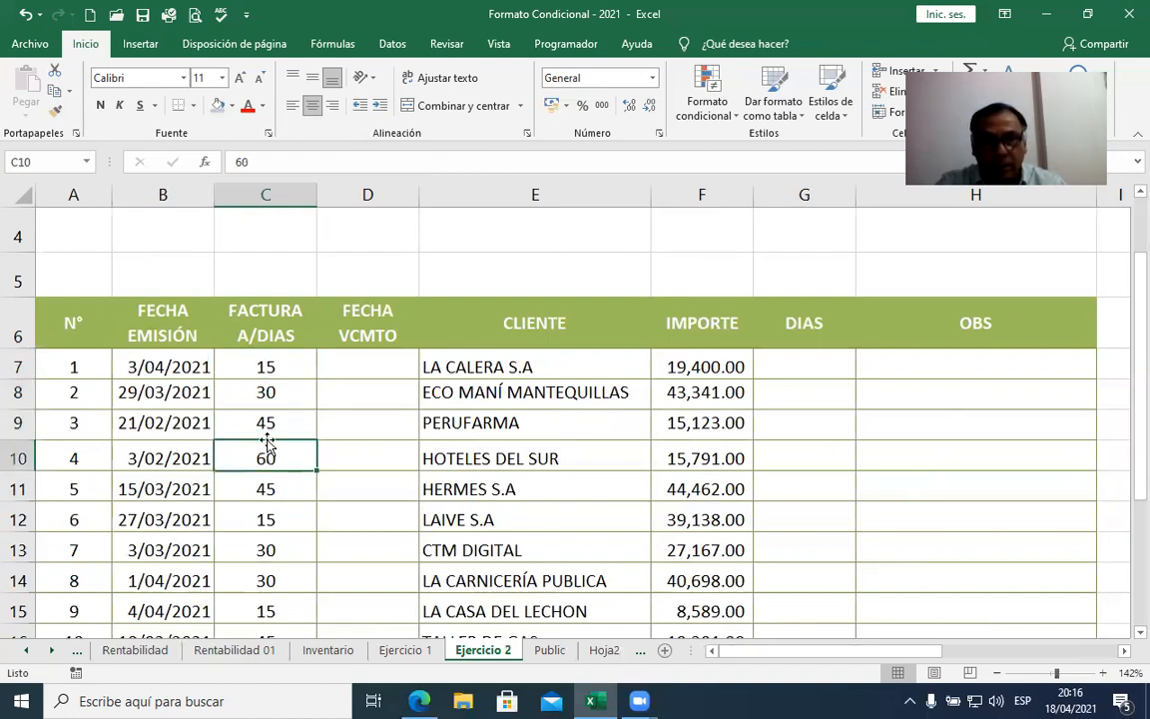
click(193, 368)
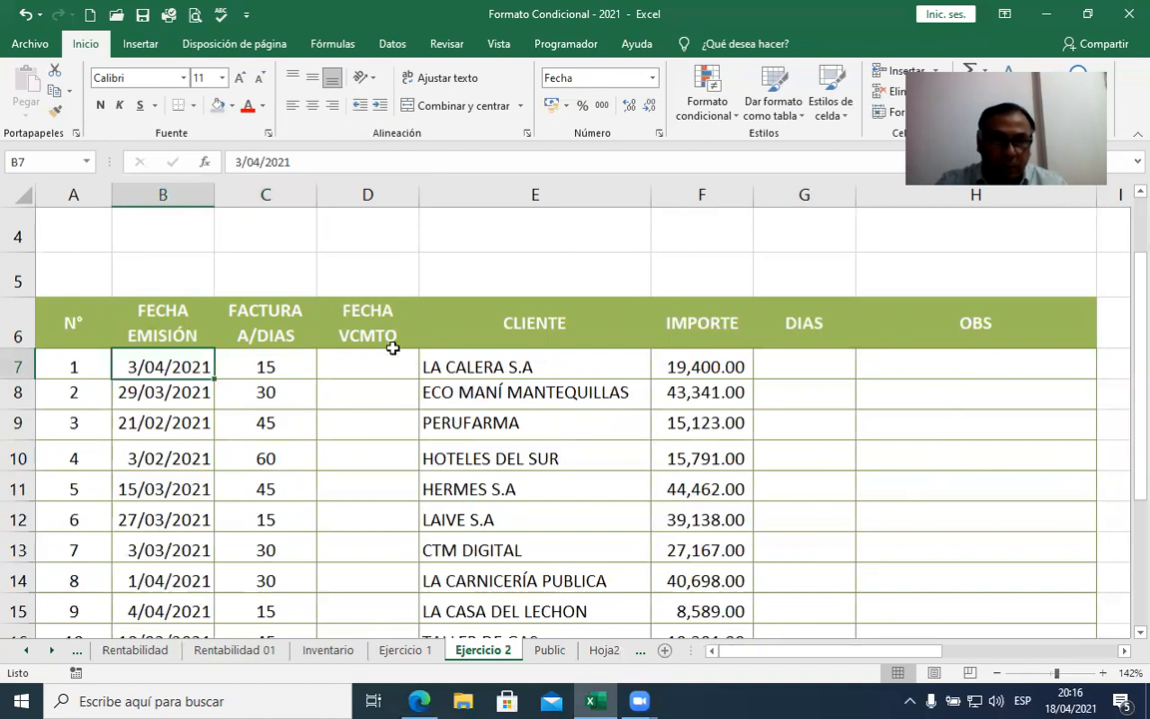
click(350, 361)
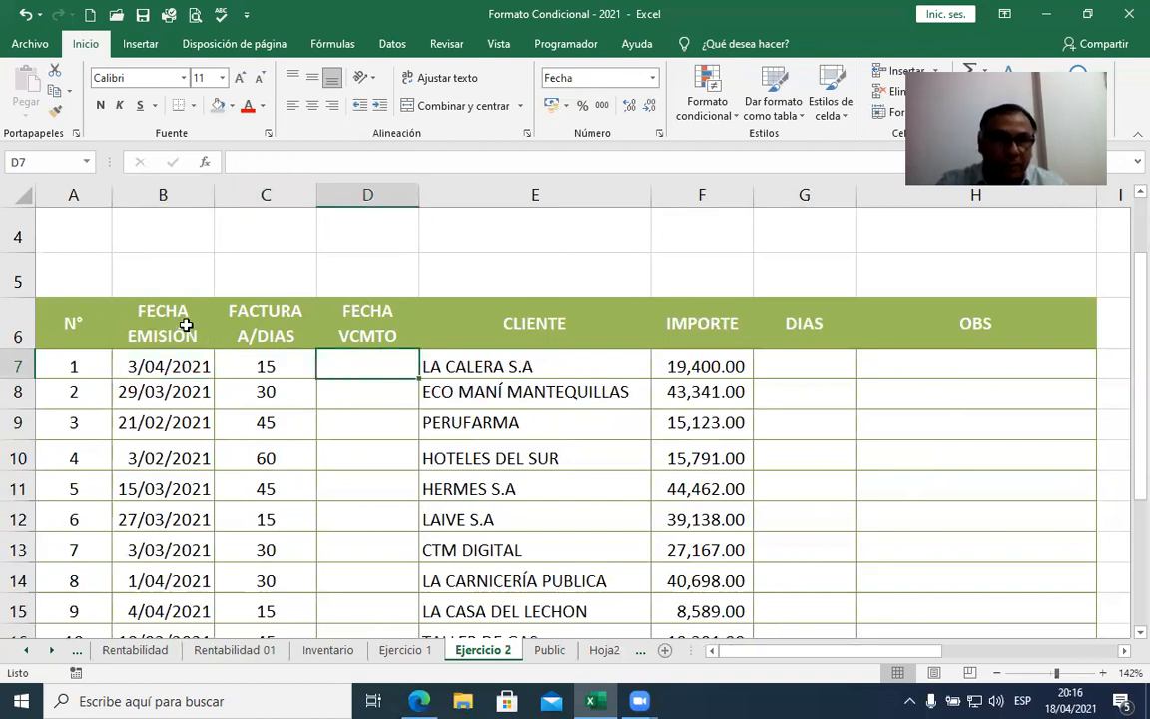
click(193, 367)
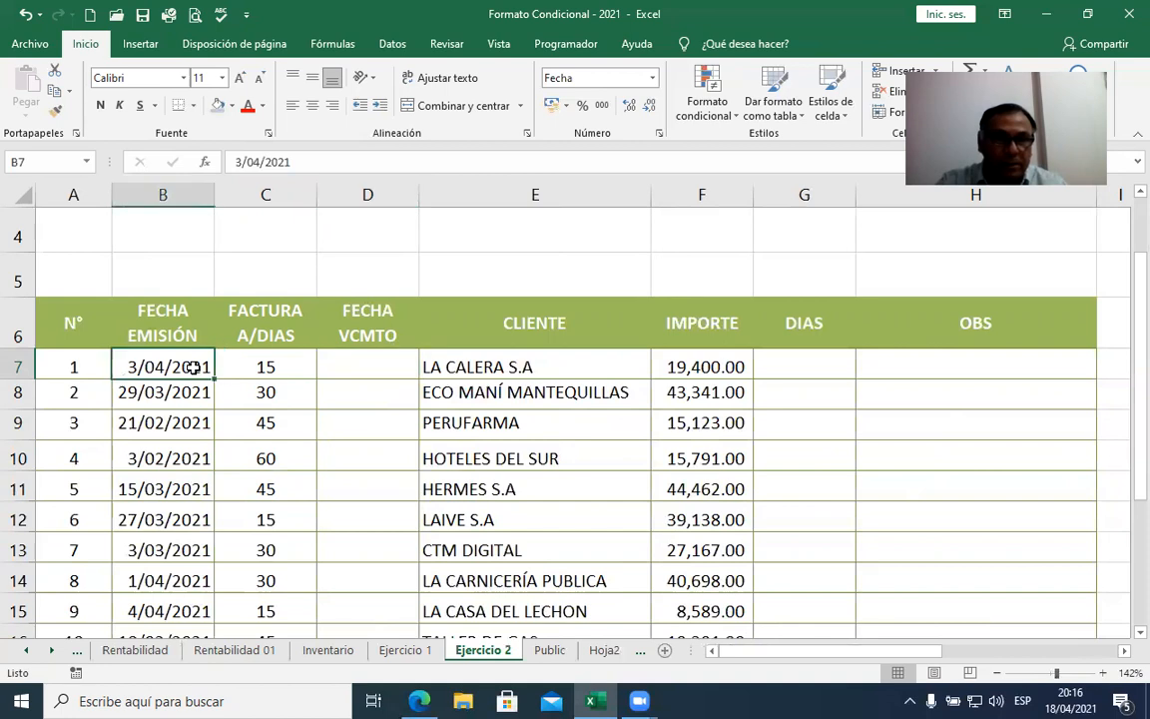
click(265, 368)
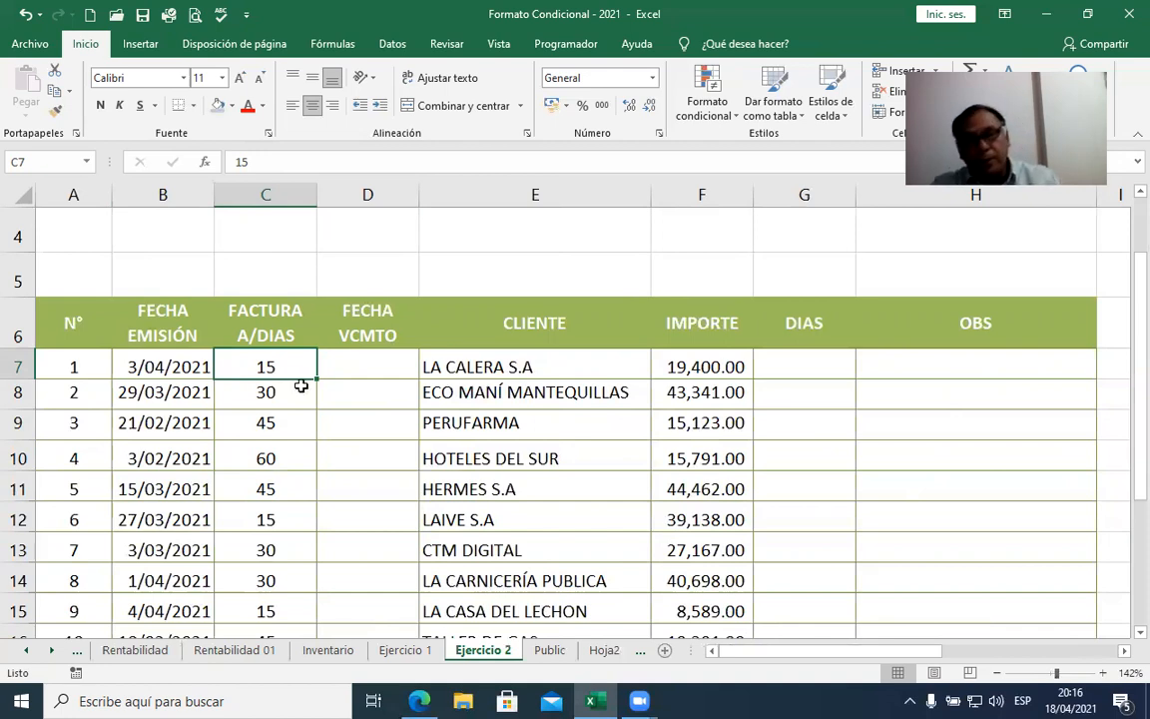
click(376, 368)
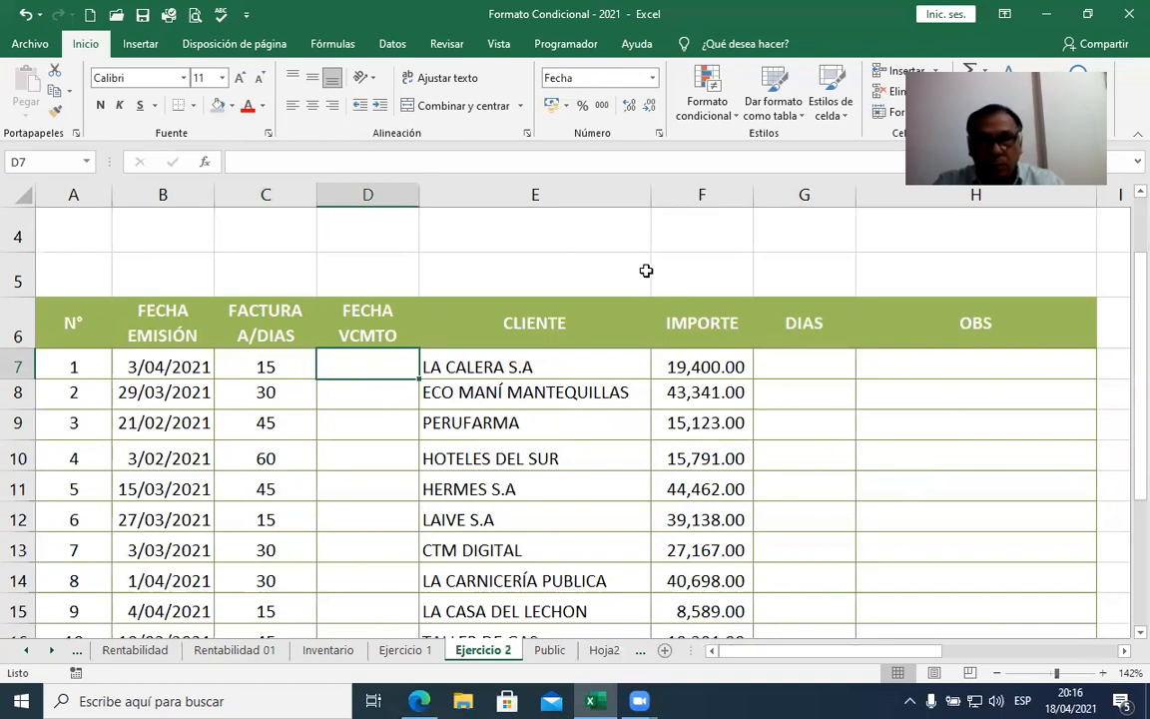
click(813, 362)
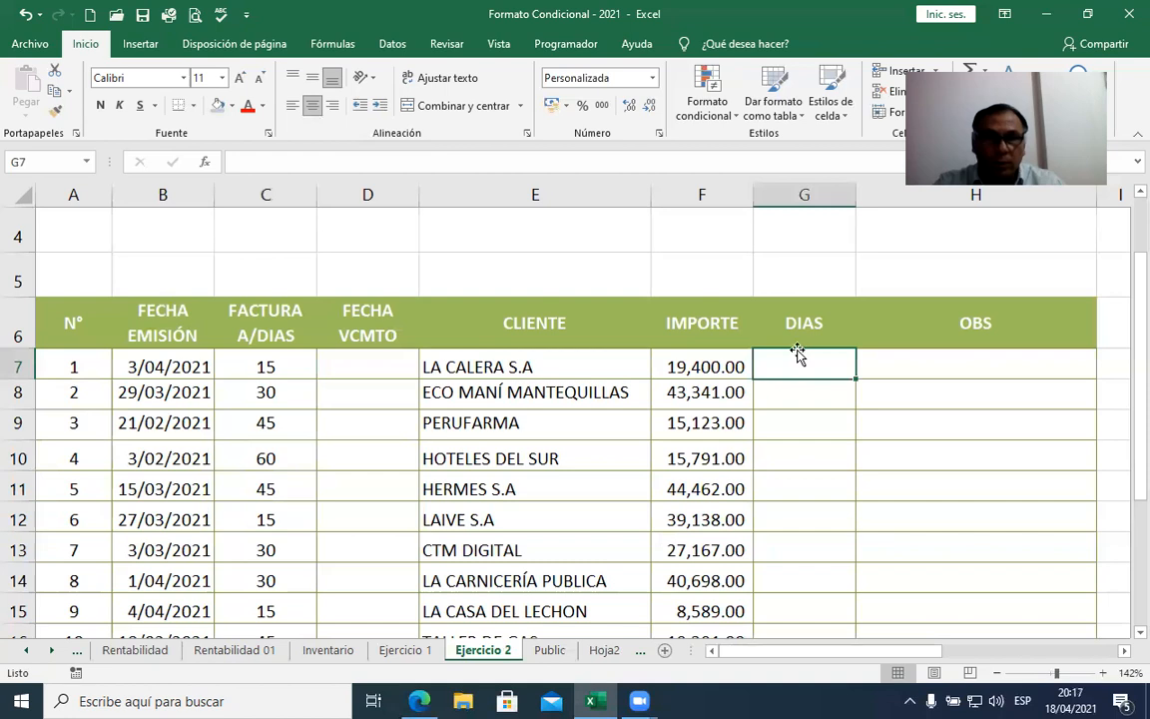
click(397, 371)
Step: Review the due-date highlighting rules beside the invoice table, the columns to fill in, and the date examples on Hoja2
scroll(655, 464, down, 3)
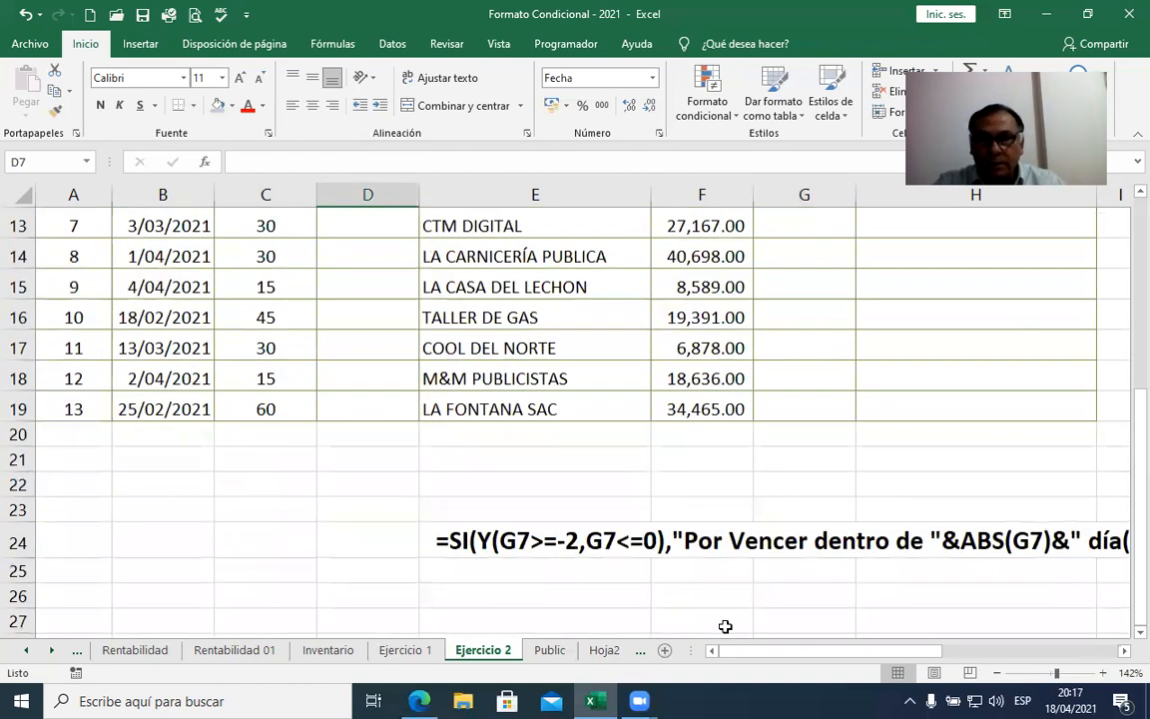
scroll(725, 609, up, 3)
drag(775, 651, 943, 651)
scroll(659, 469, down, 2)
scroll(656, 464, up, 1)
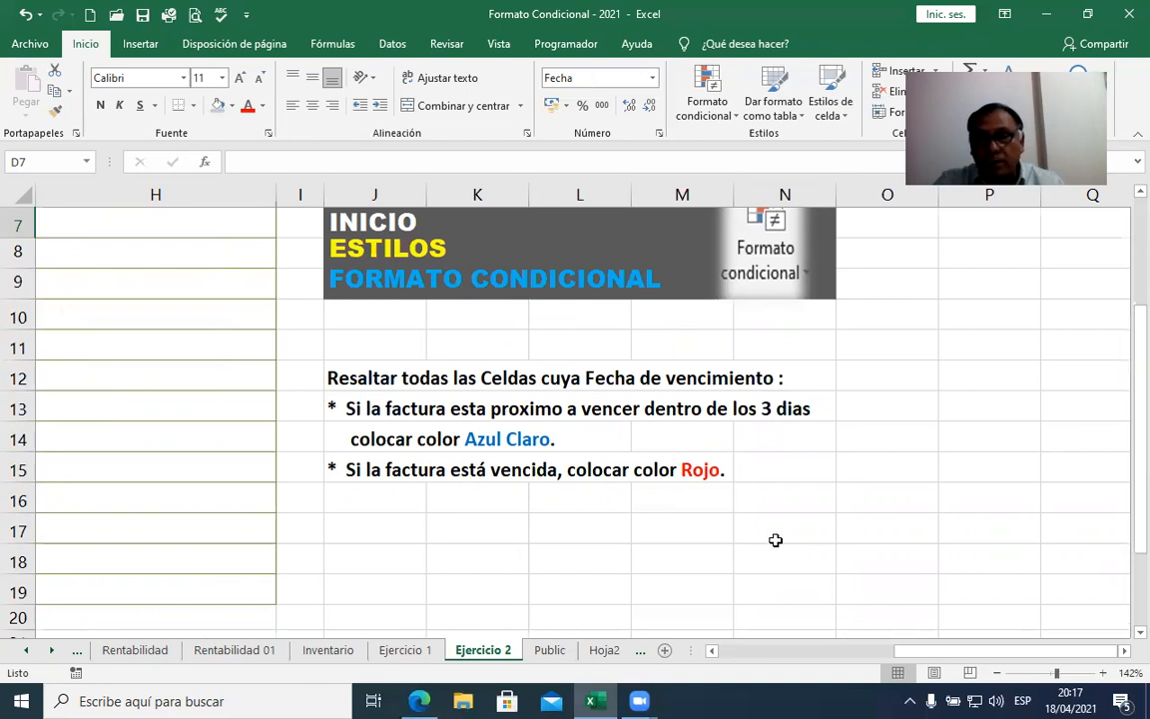
click(701, 496)
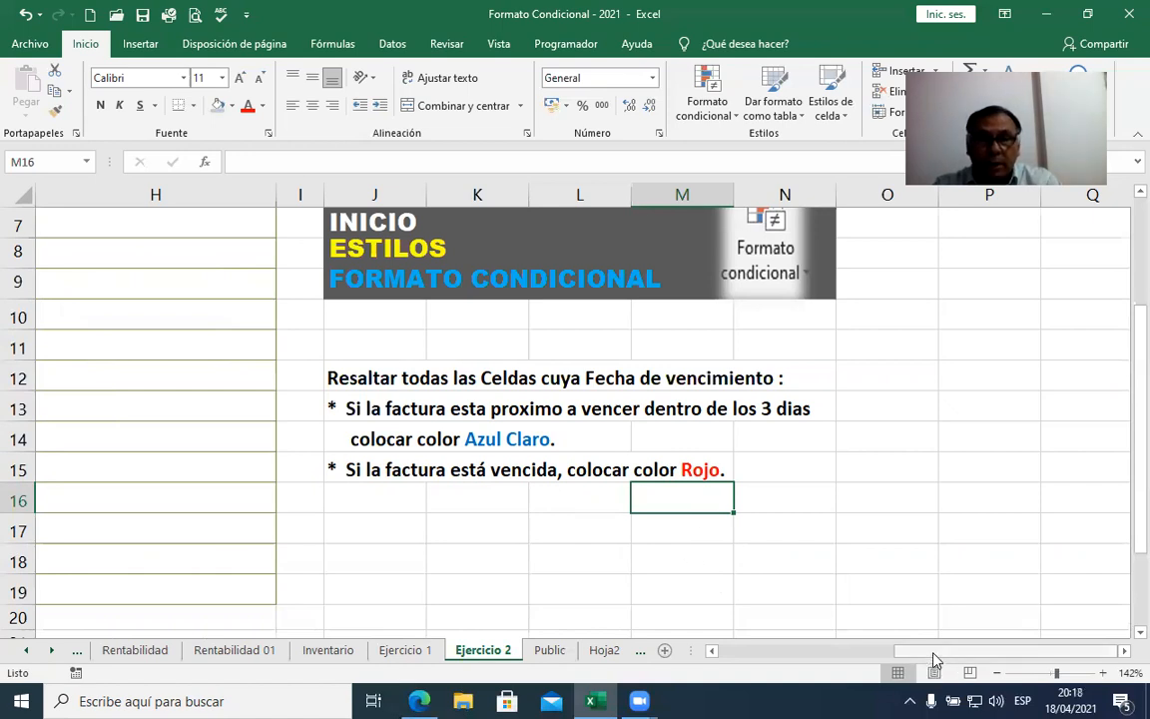
drag(931, 650, 744, 660)
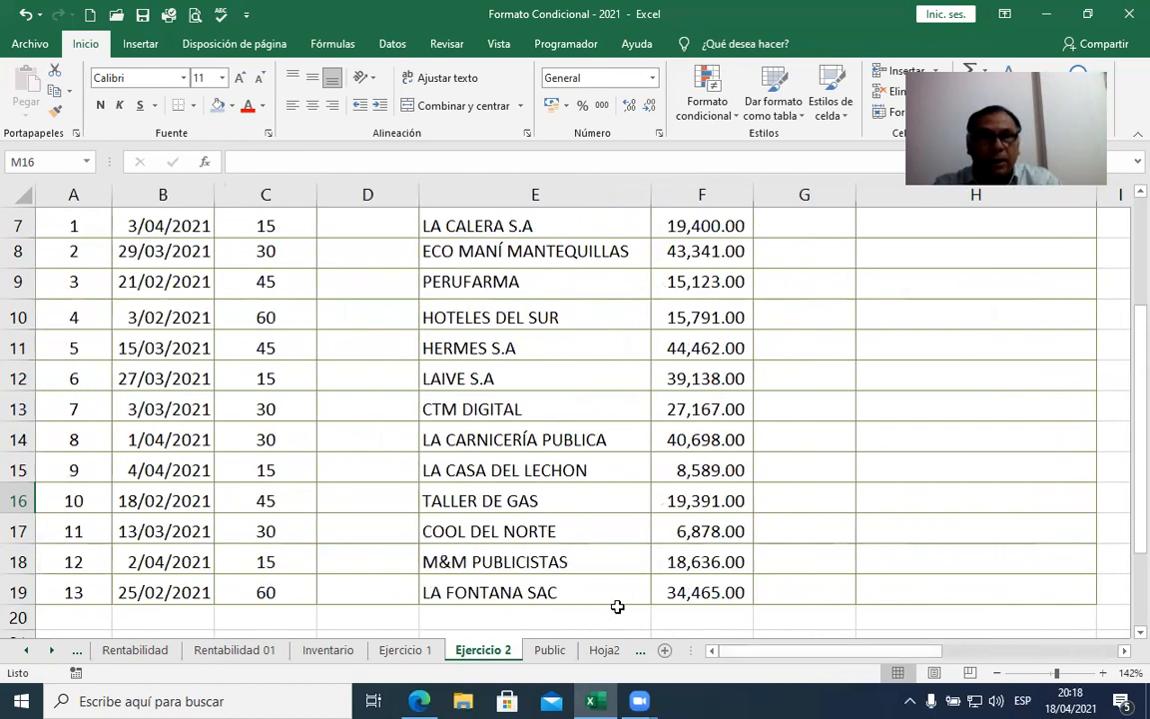
scroll(549, 544, up, 1)
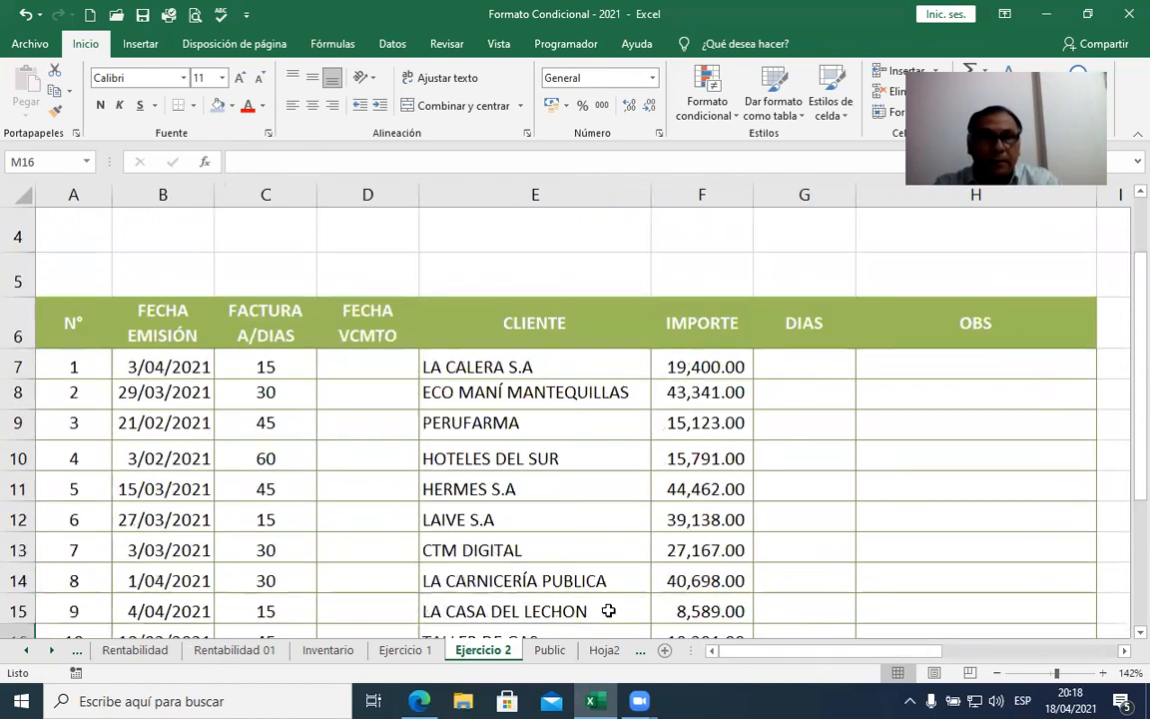
click(384, 367)
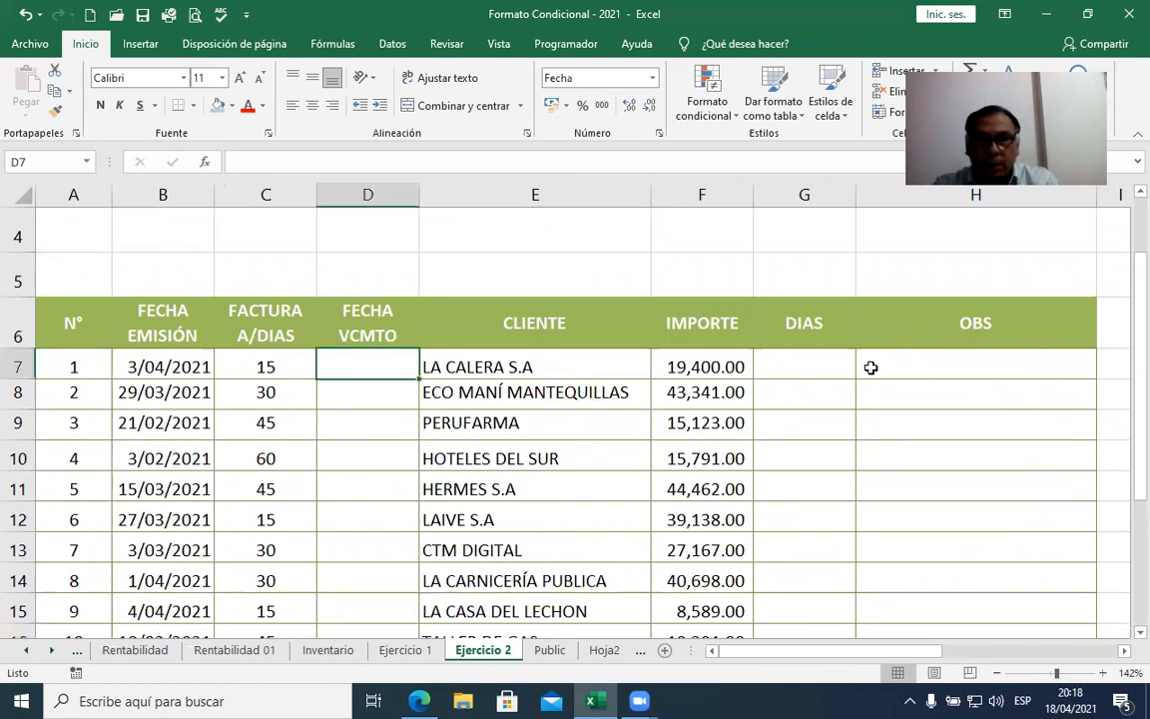
click(817, 369)
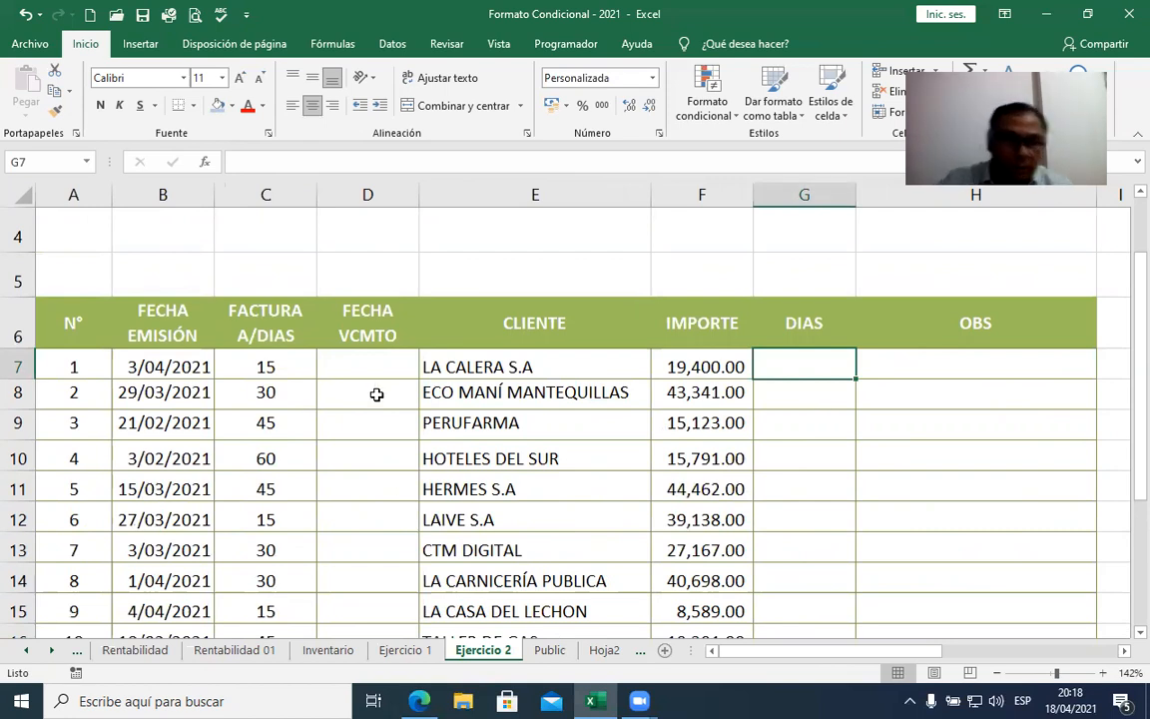
click(605, 652)
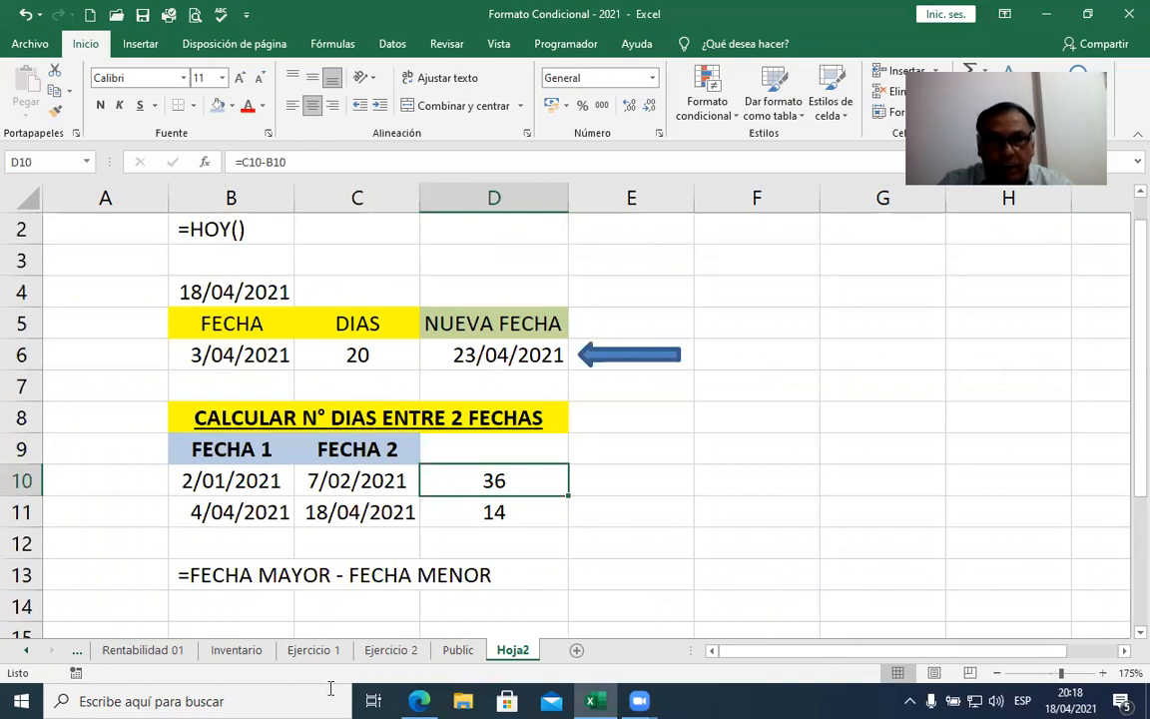
Step: On the Ejercicio 2 sheet, calculate the first invoice's due date in D7 with the formula =B7+C7
click(390, 650)
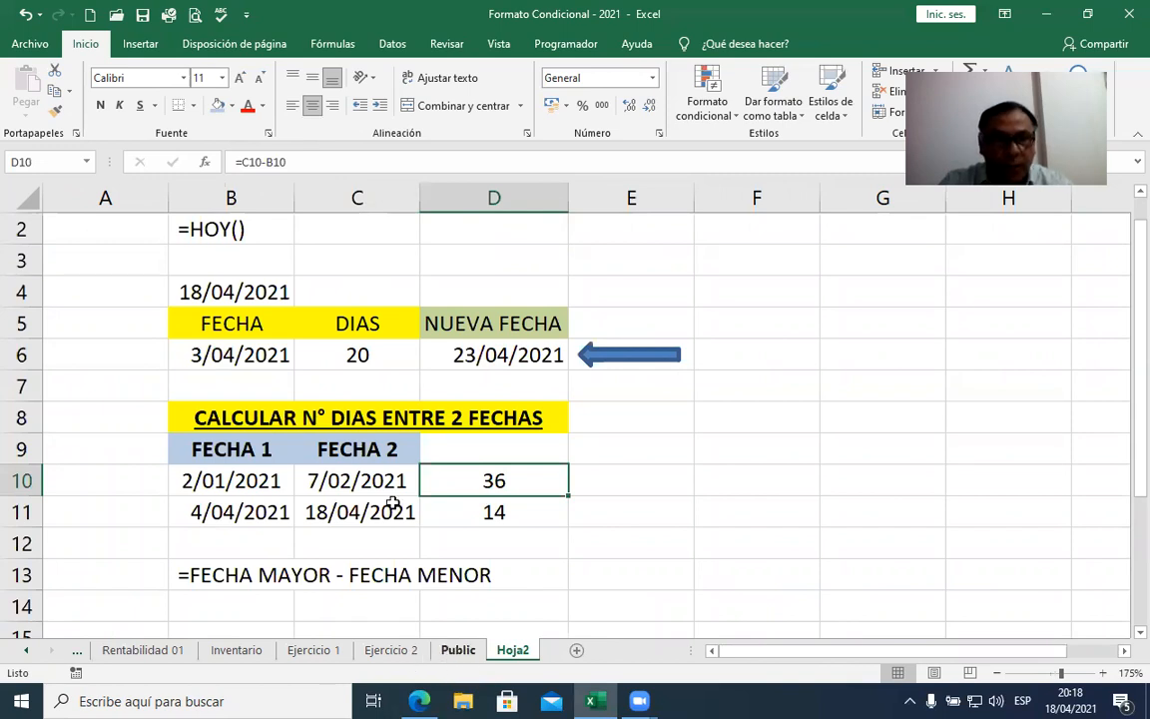
key(Left)
key(Left)
key(Left)
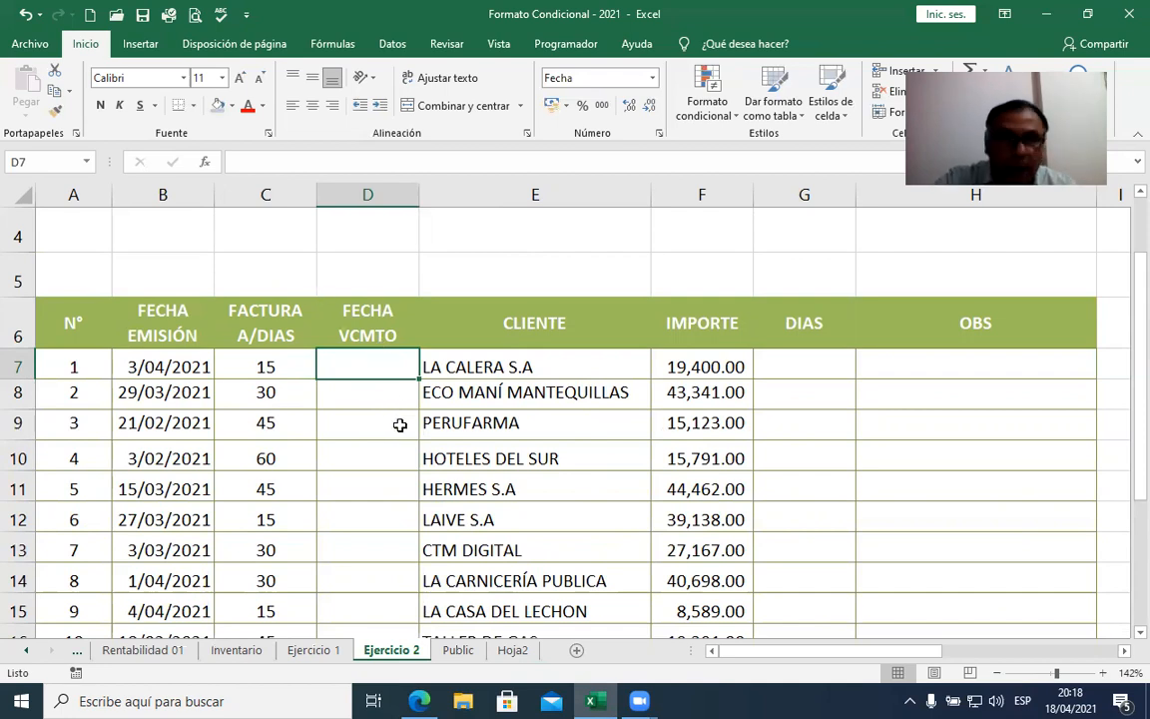
text(=)
click(142, 366)
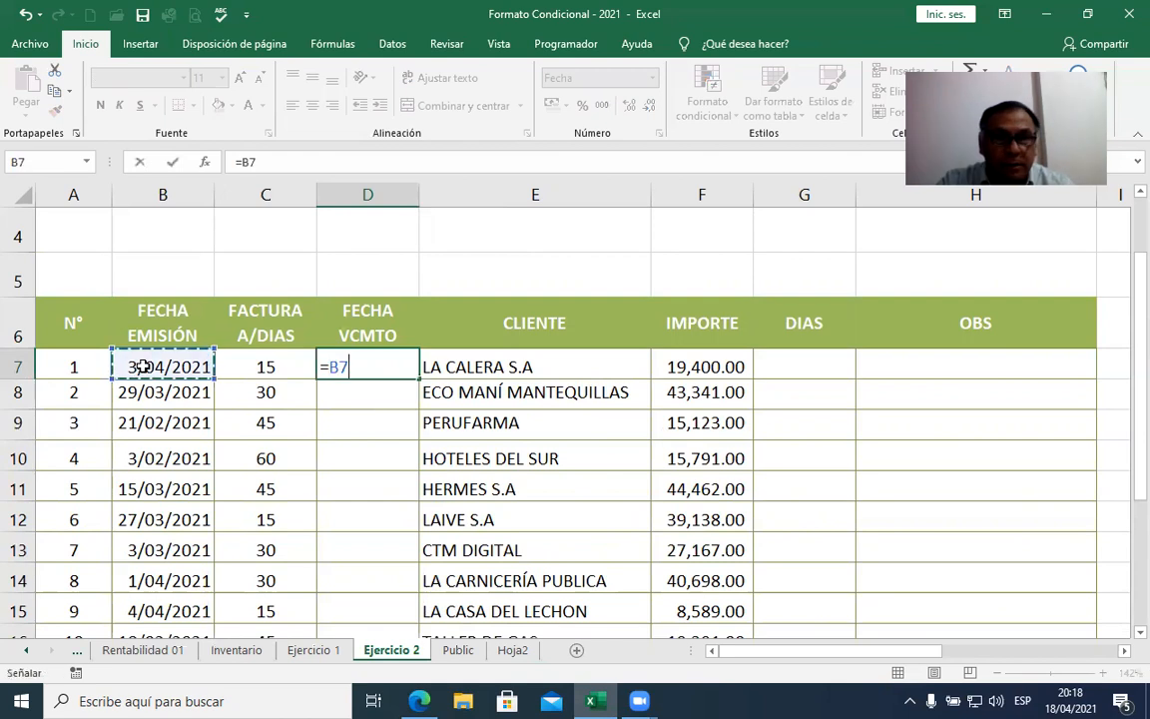
text(+)
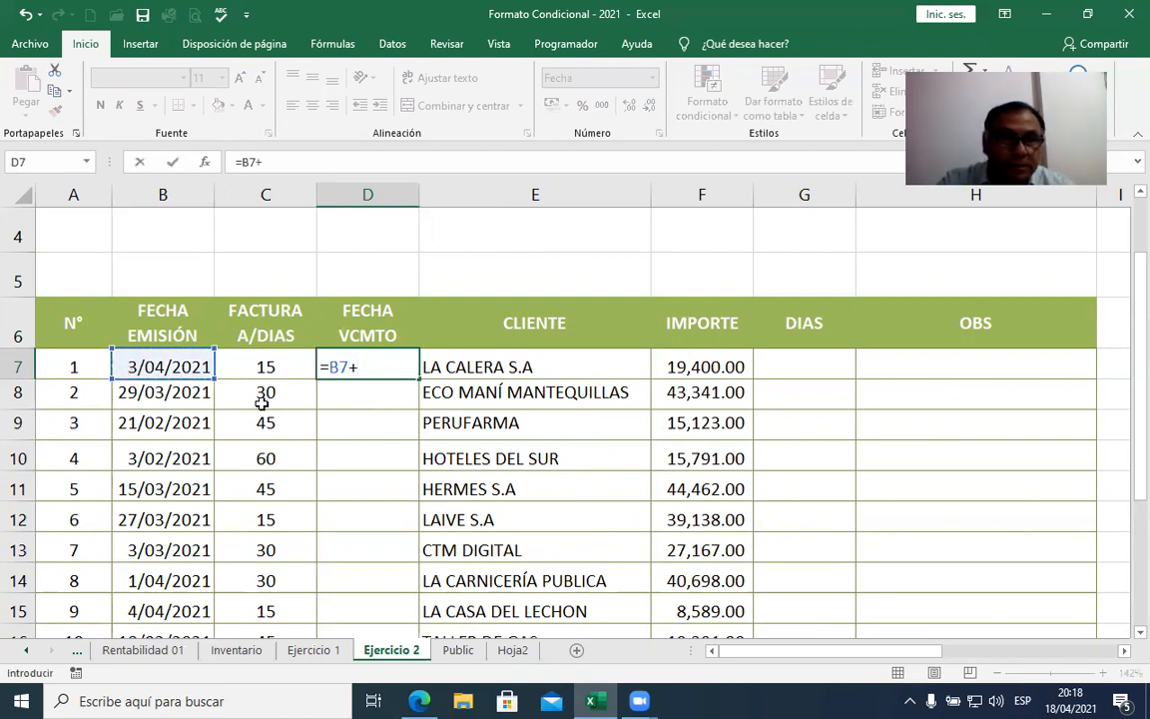
click(260, 365)
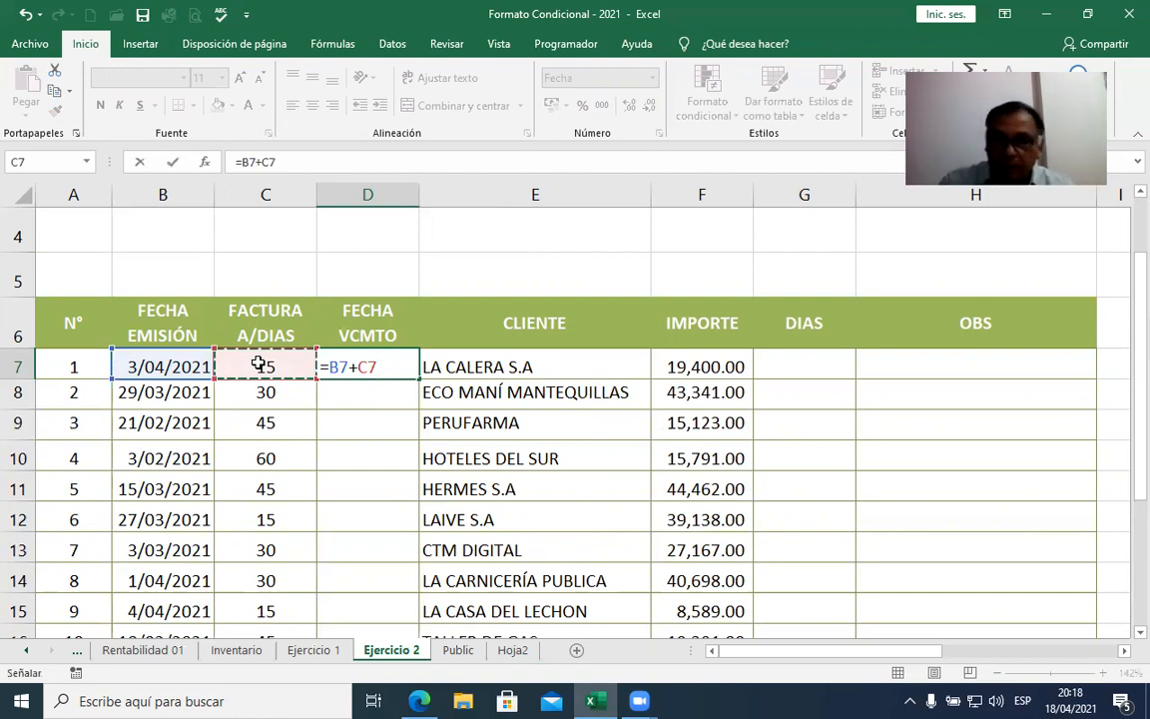
key(Return)
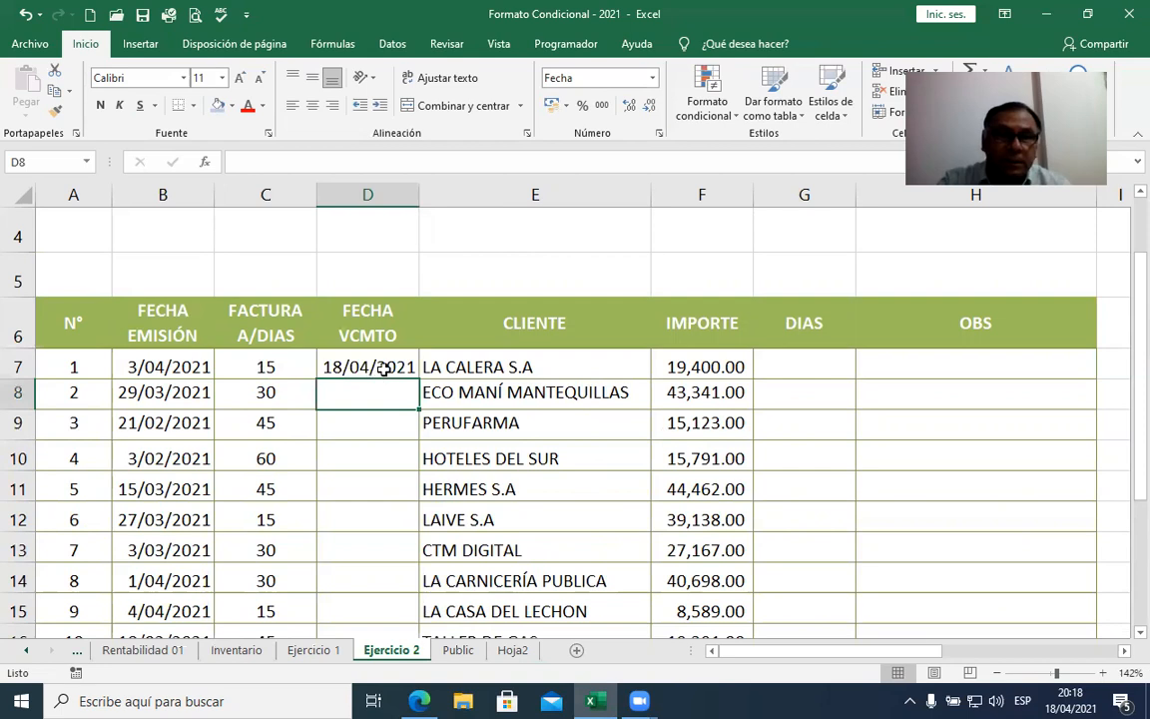
Step: Copy the due-date formula in D7 down the FECHA VCMTO column through row 19
click(384, 367)
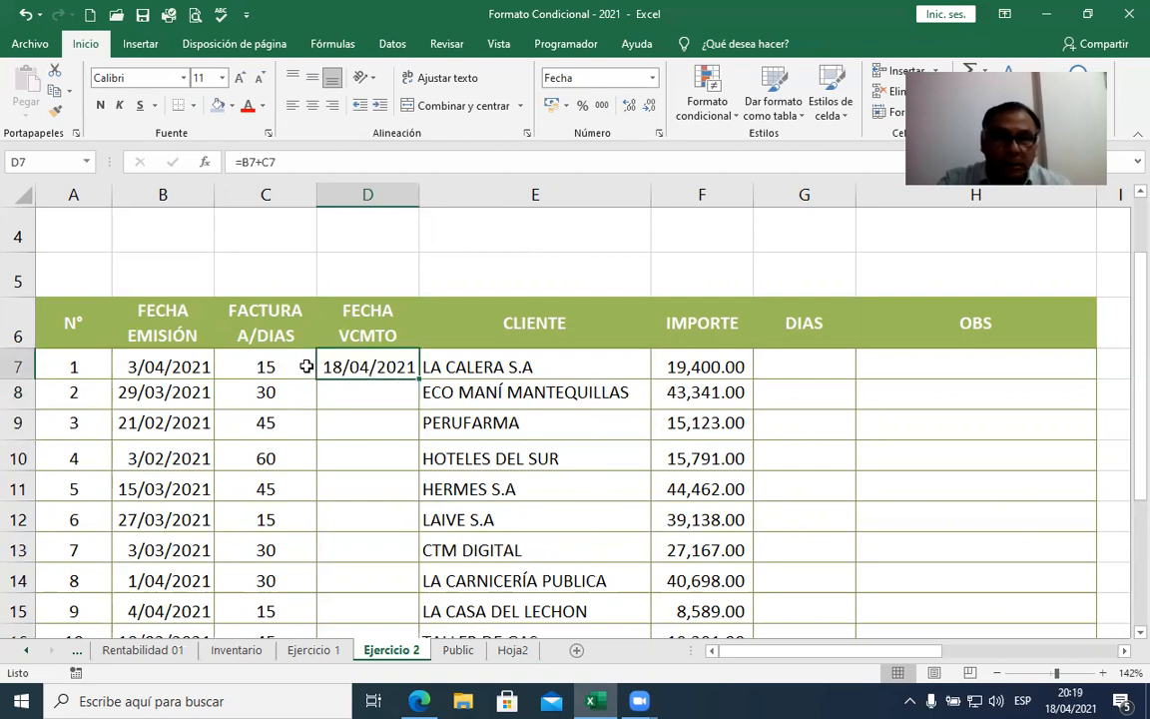
double_click(418, 377)
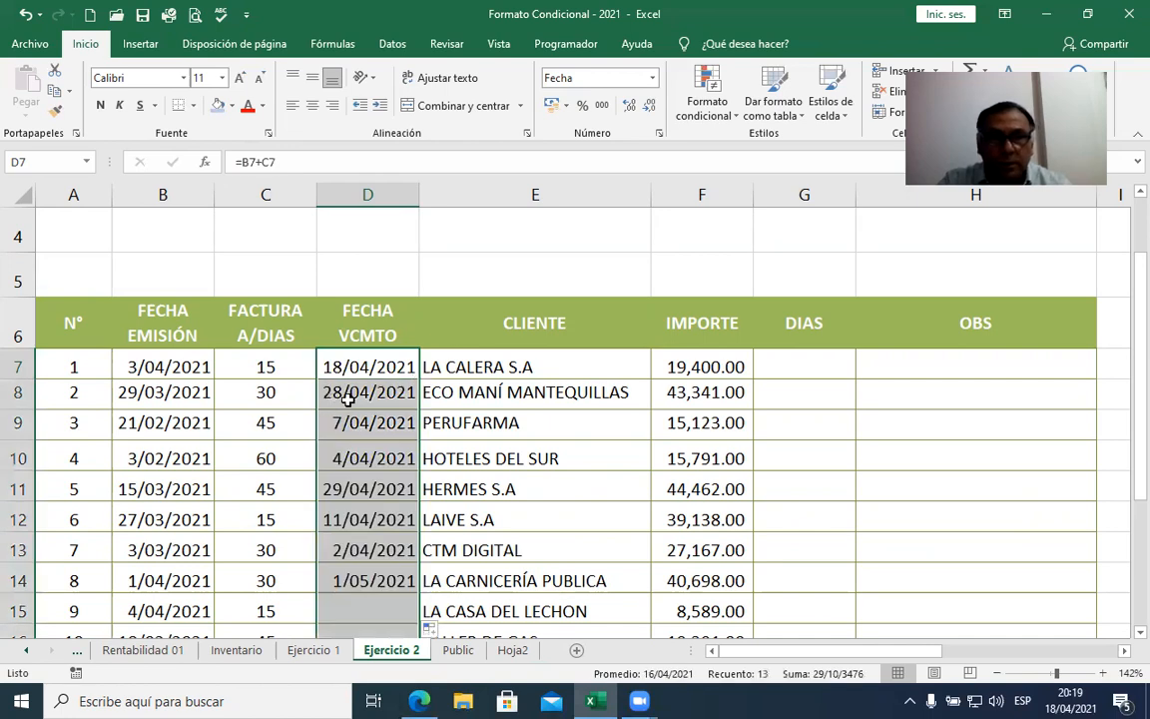
key(Down)
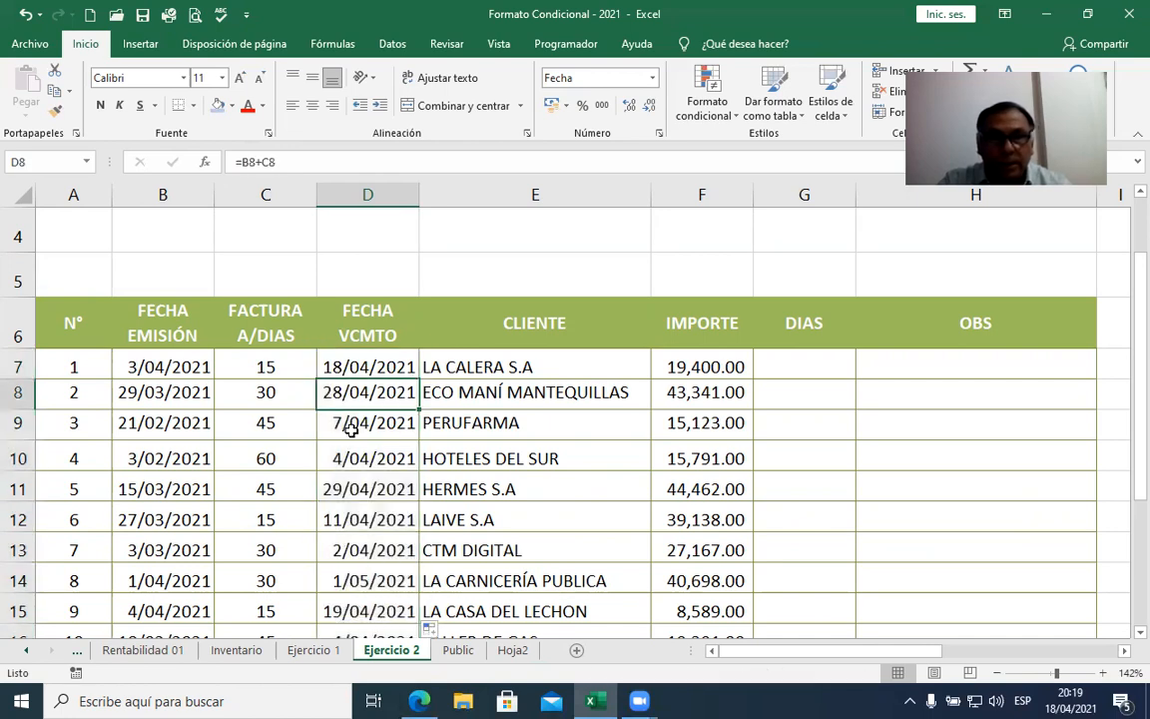
Step: Review the calculated due dates in the FECHA VCMTO column from row 7 to row 14
click(352, 428)
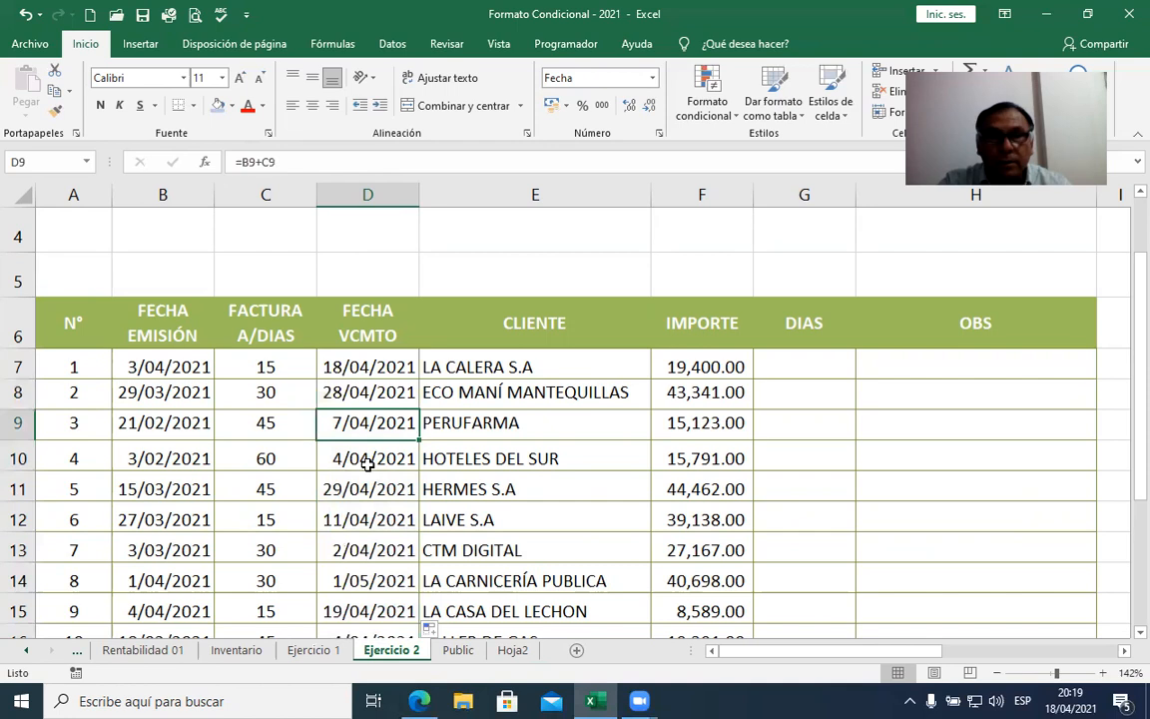
click(366, 460)
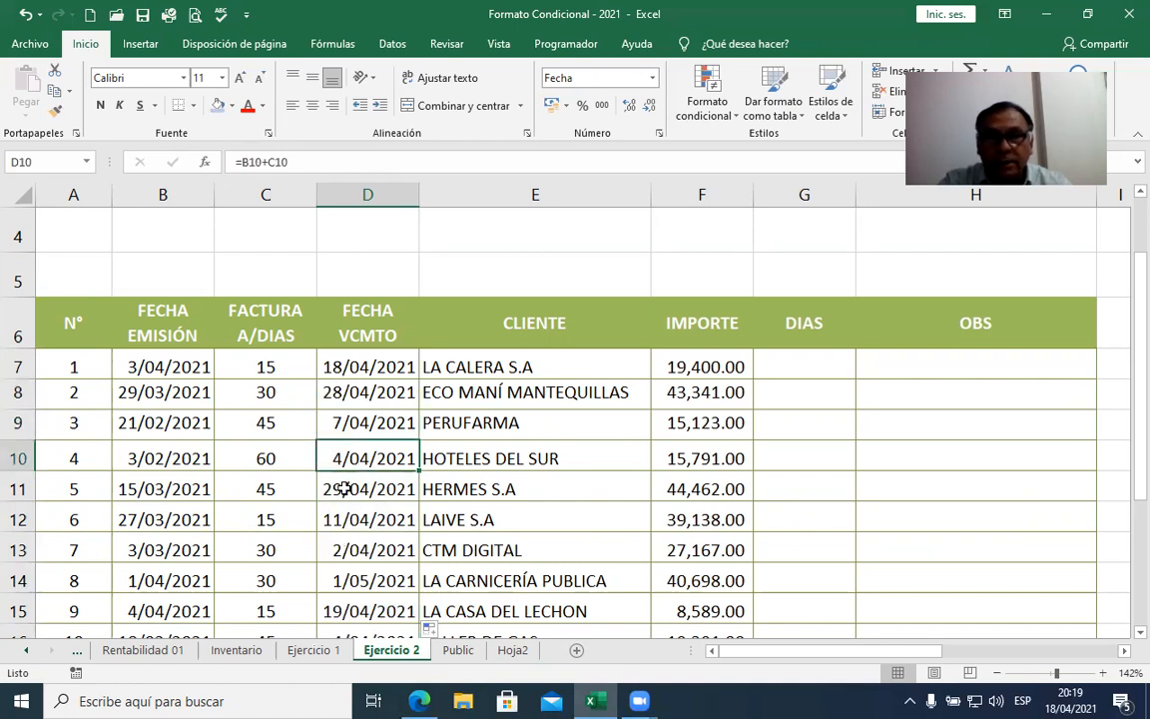
click(342, 486)
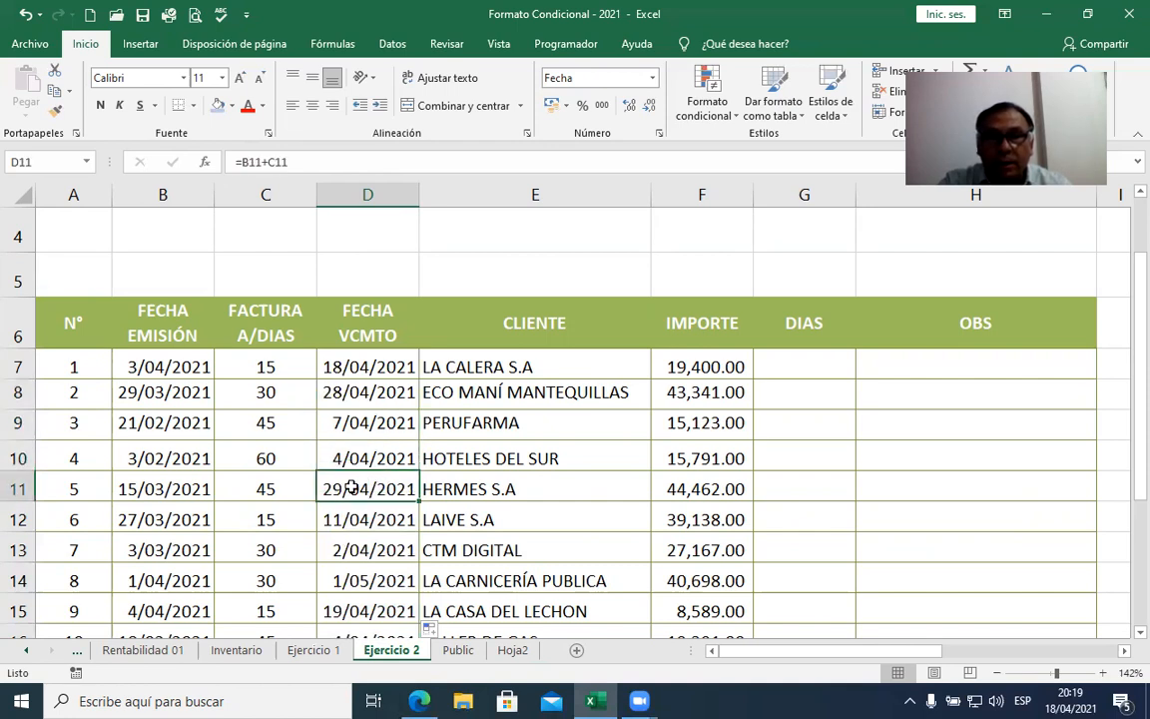
click(341, 517)
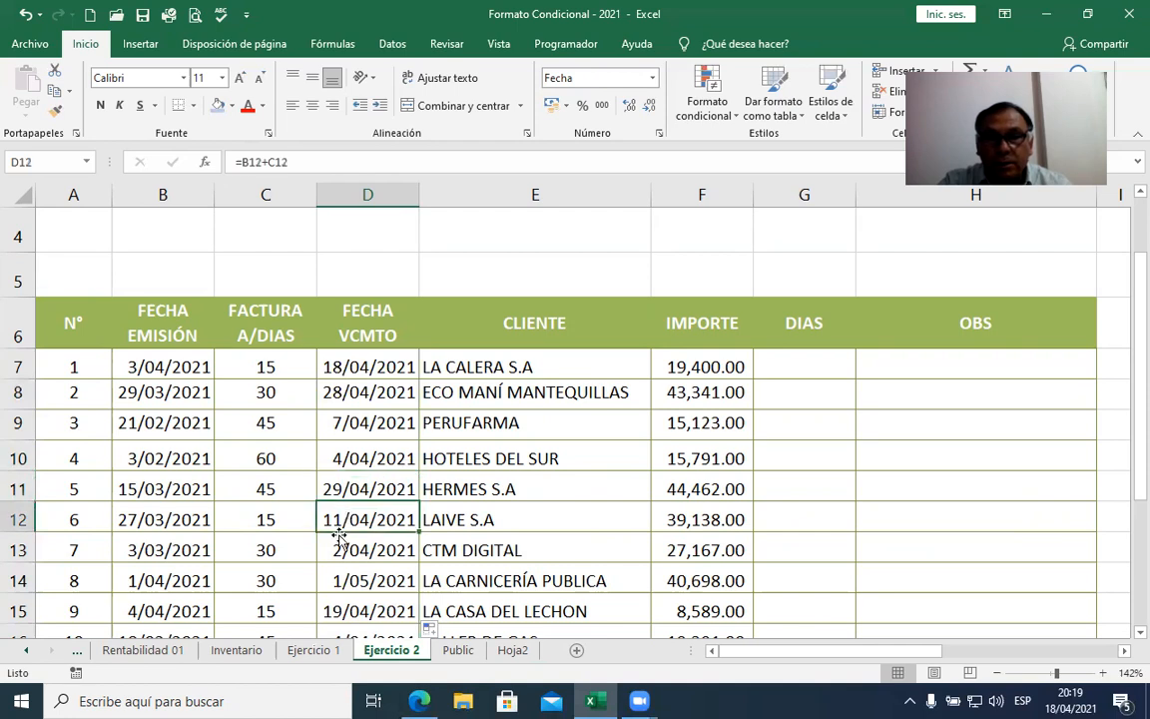
click(357, 581)
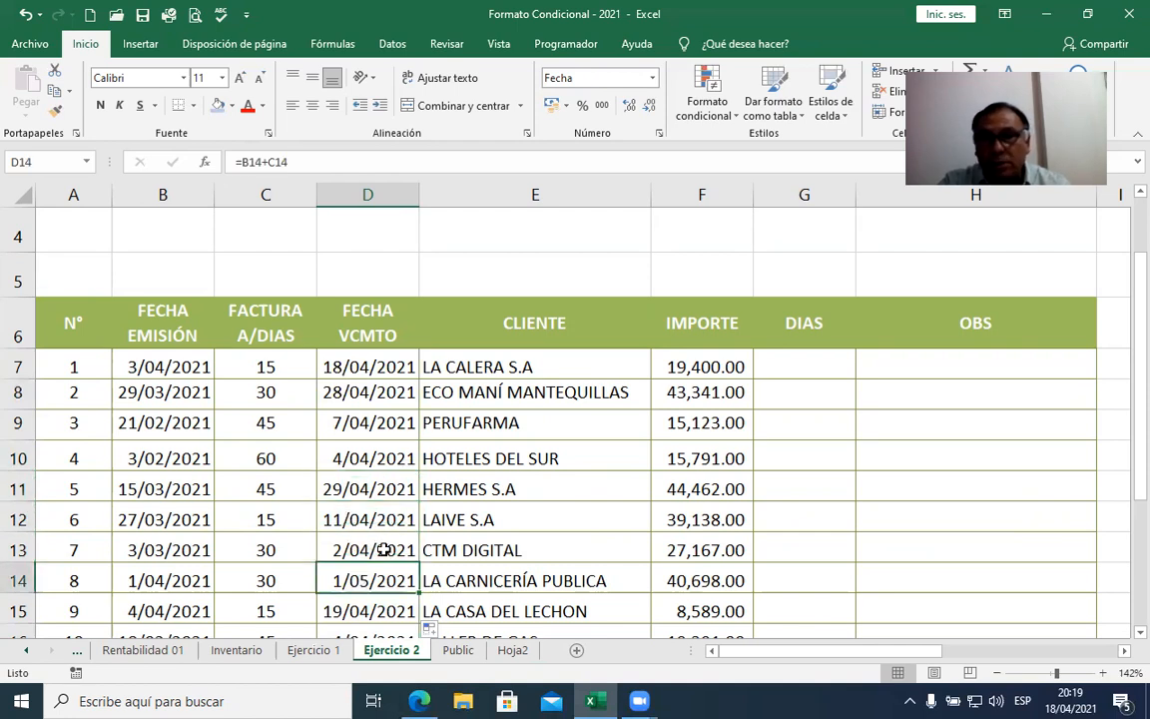
click(372, 370)
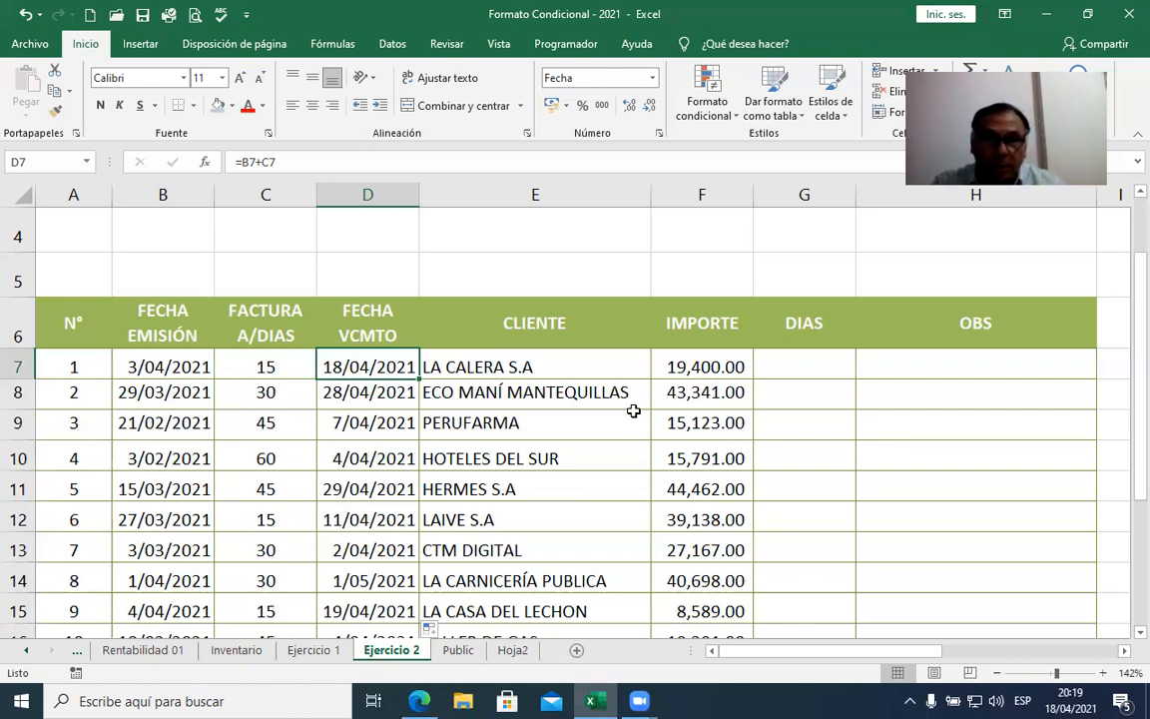
Step: Calculate the first invoice's DIAS in G7 with the formula =HOY()-D7 and copy it down through row 19
click(810, 370)
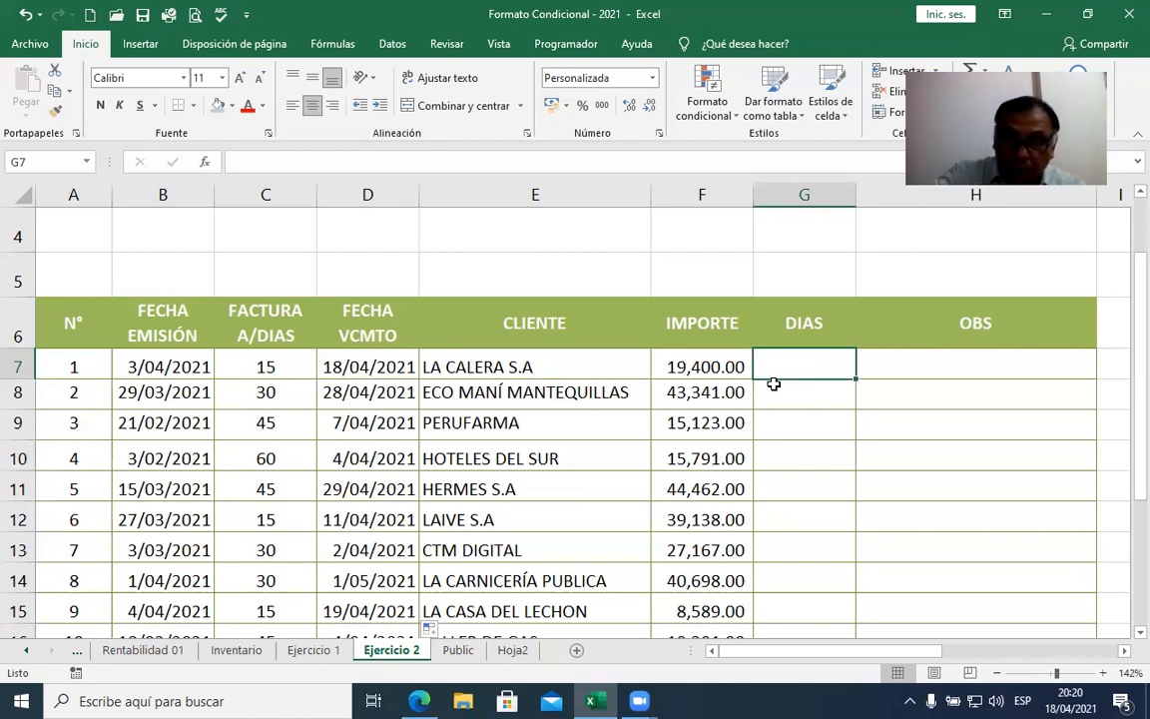
text(=)
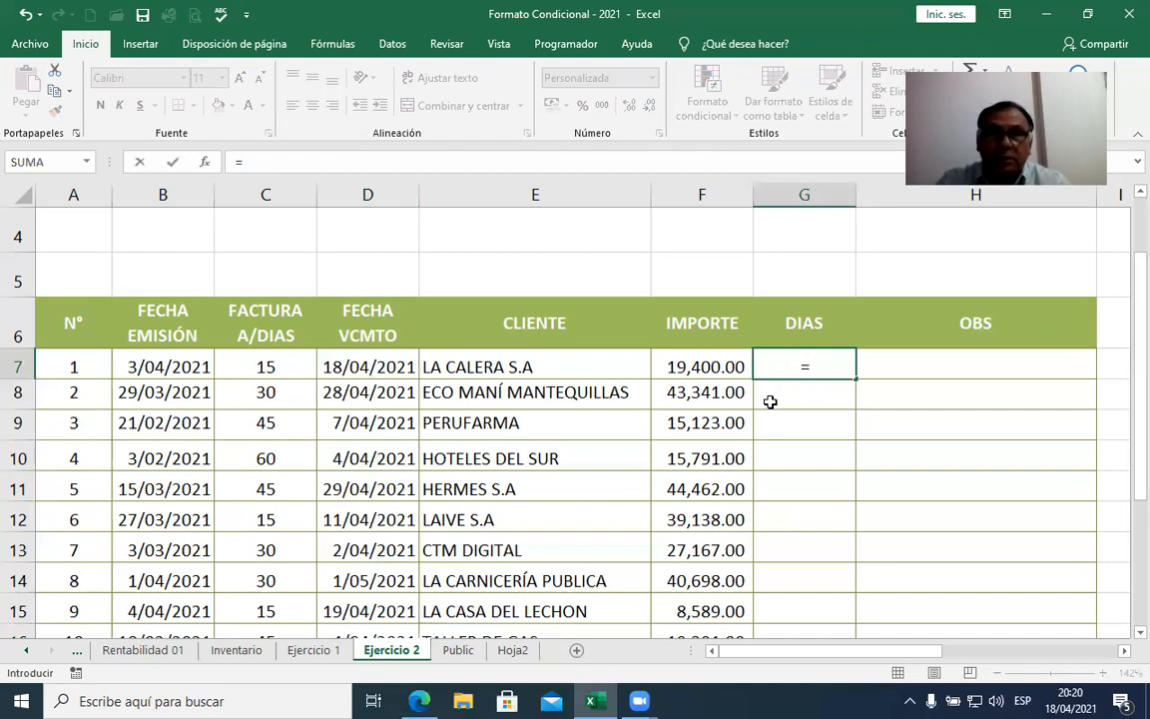
text(HO)
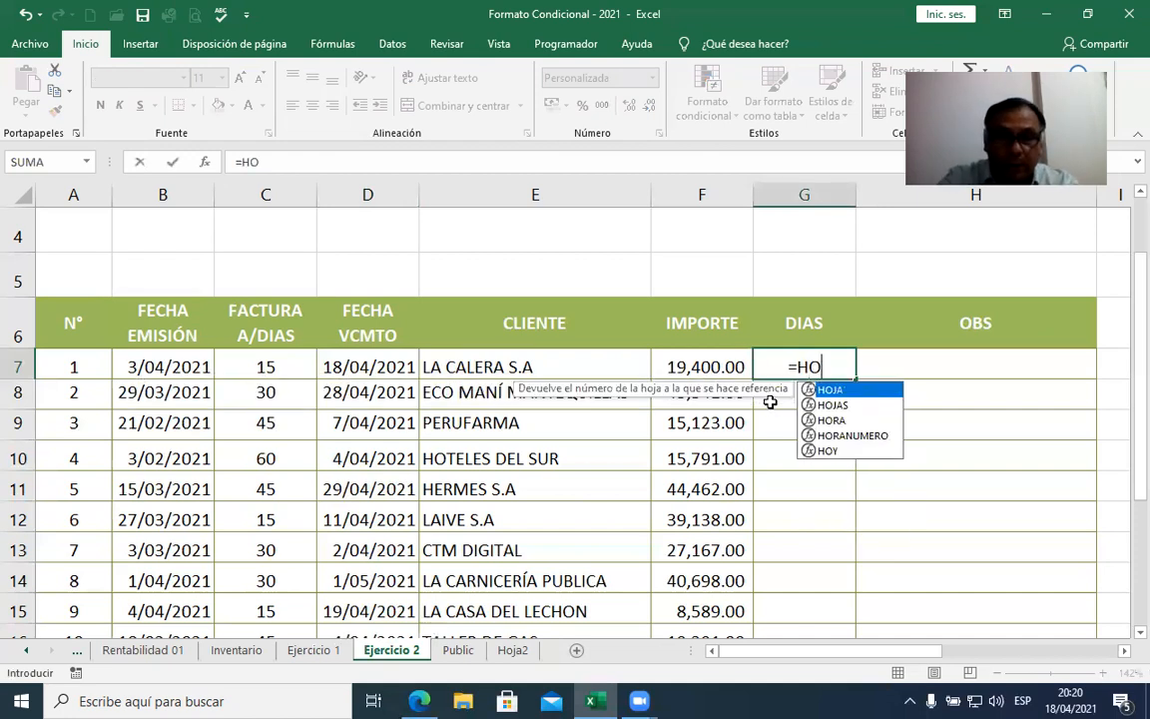
text(Y()
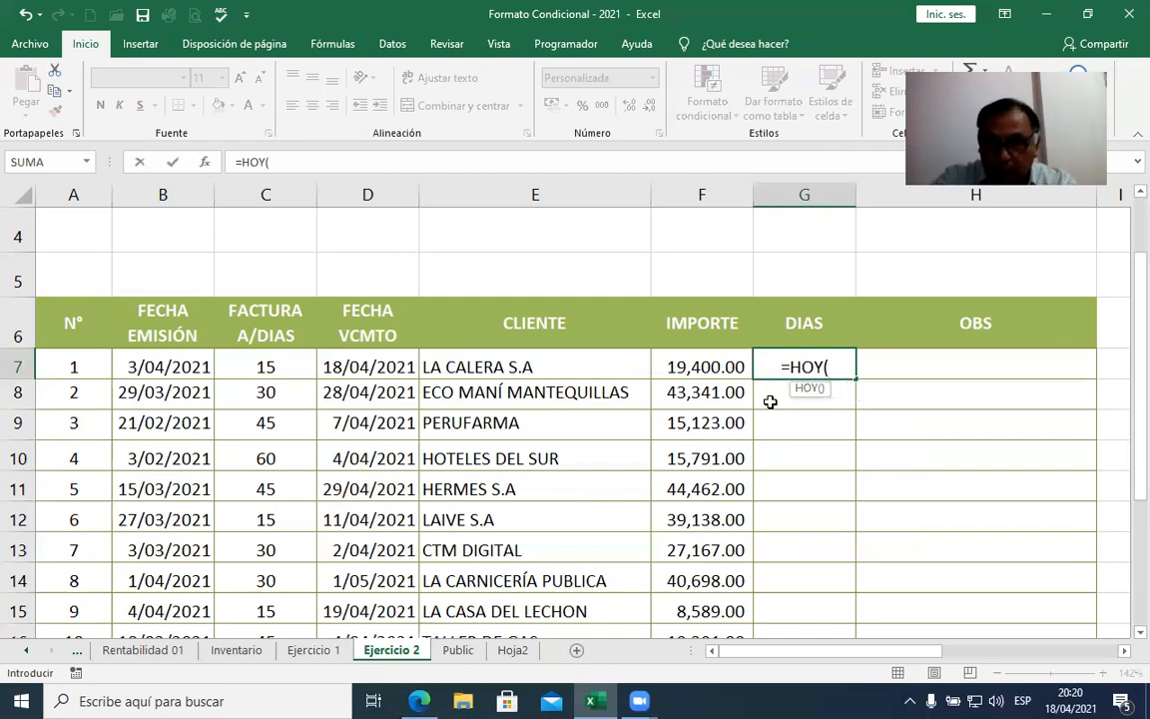
text()-)
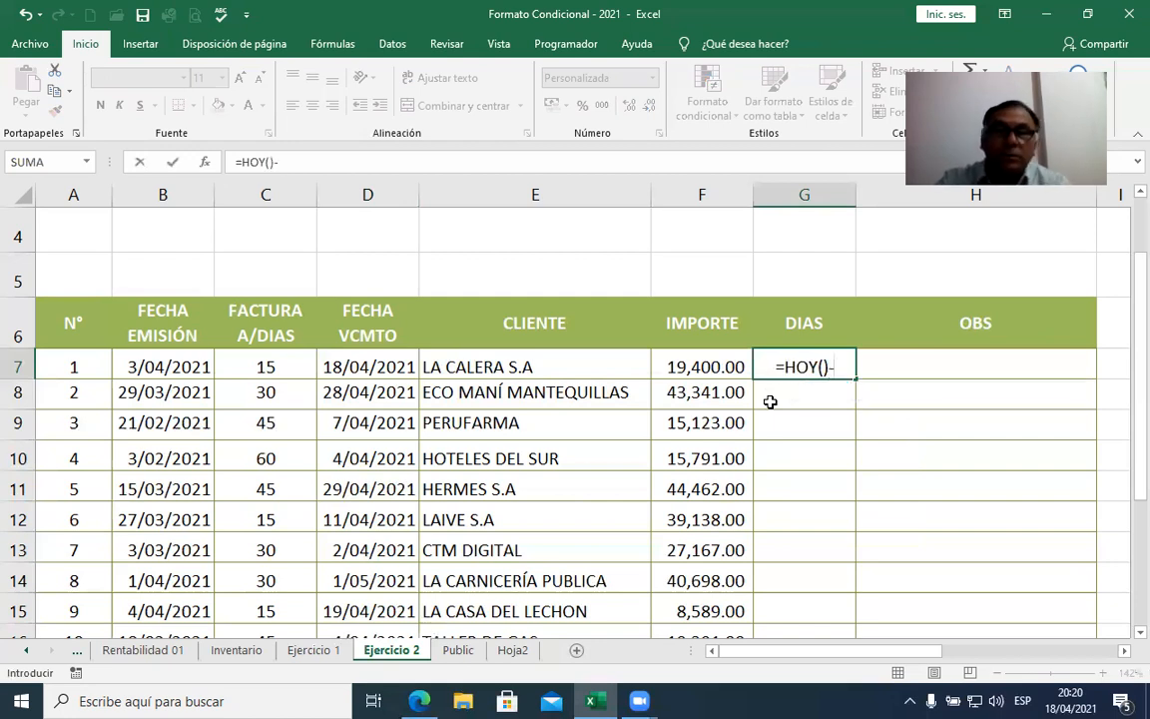
click(385, 367)
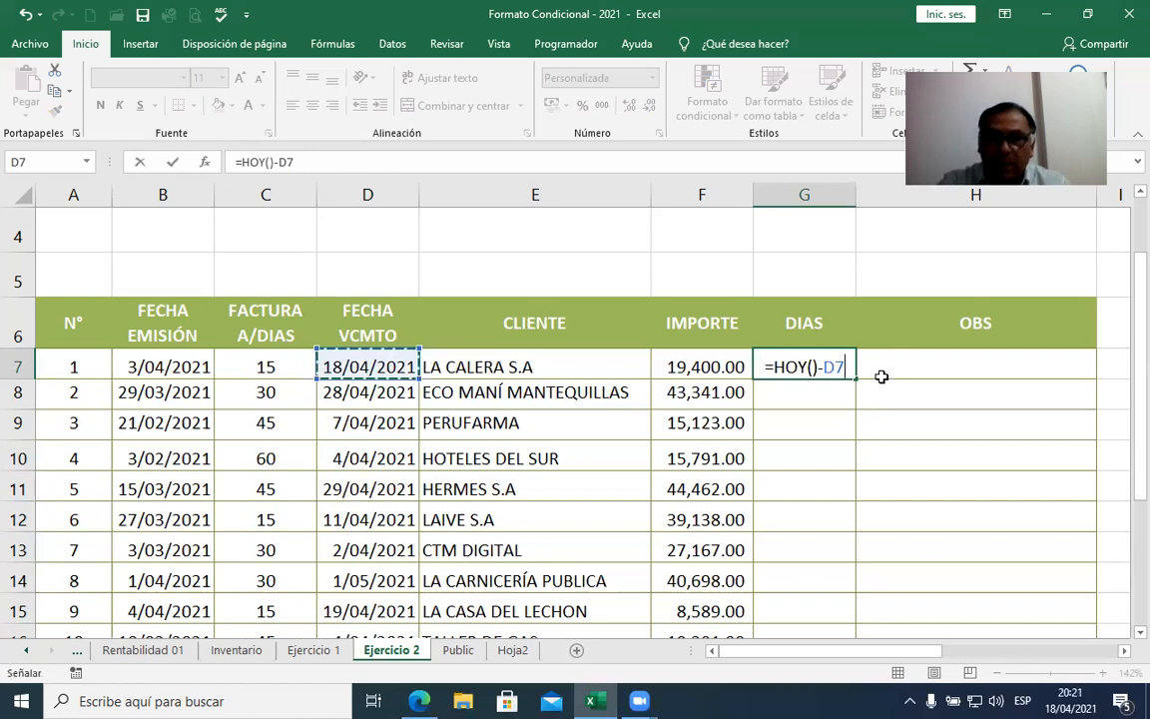
key(ctrl+Return)
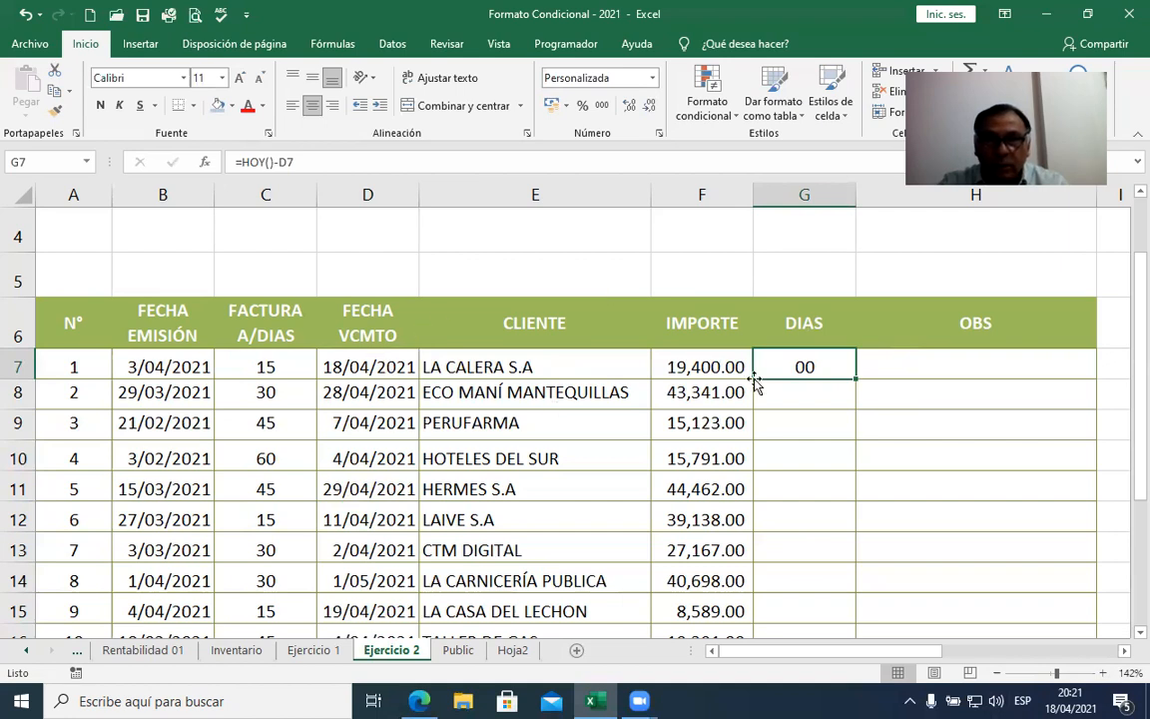
double_click(859, 382)
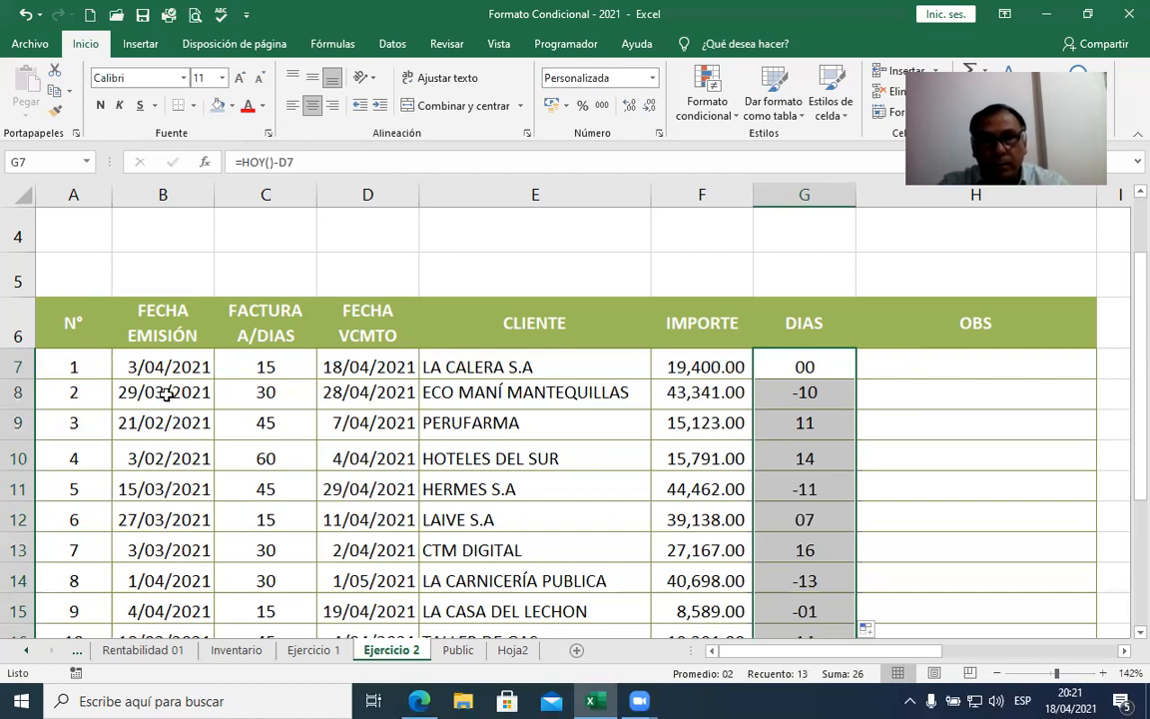
Step: Compare the FECHA VCMTO dates with the DIAS values for the invoices in rows 8 to 15
click(361, 397)
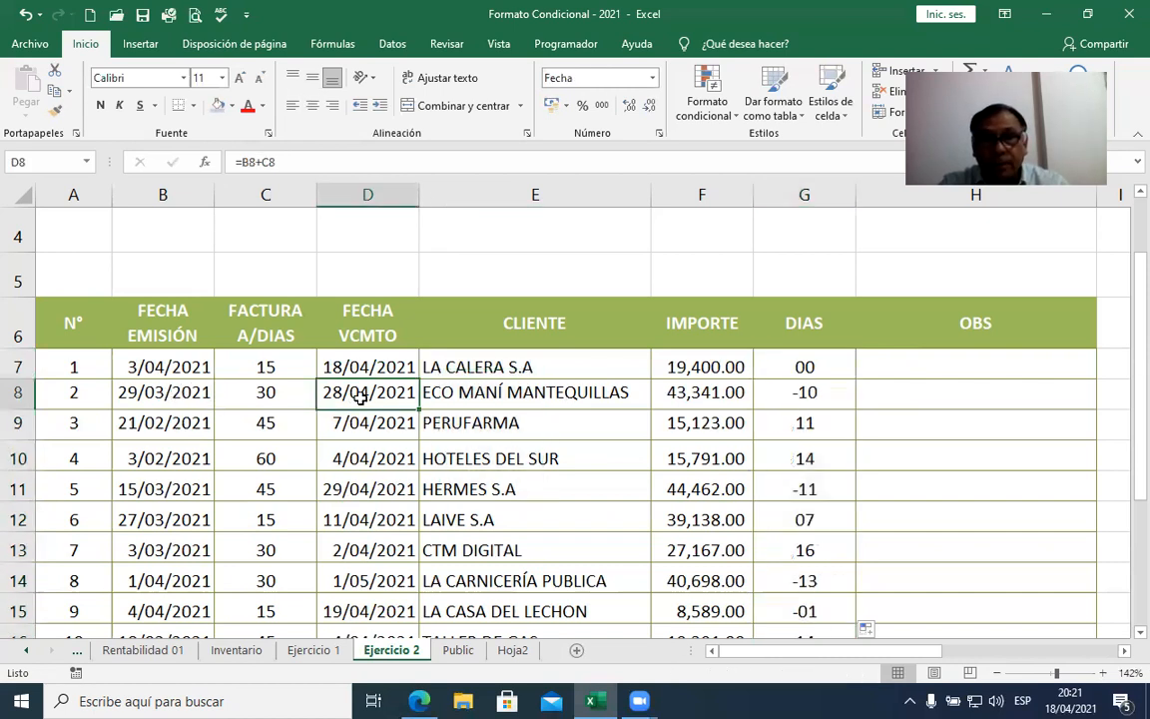
click(363, 423)
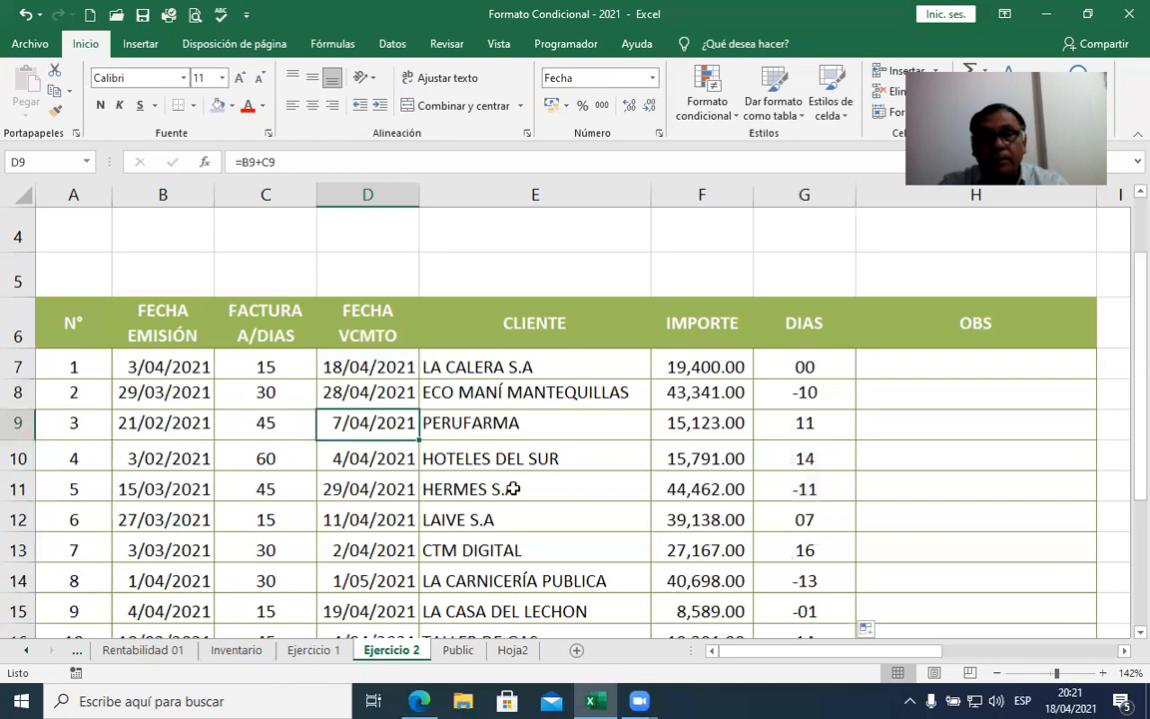
click(392, 456)
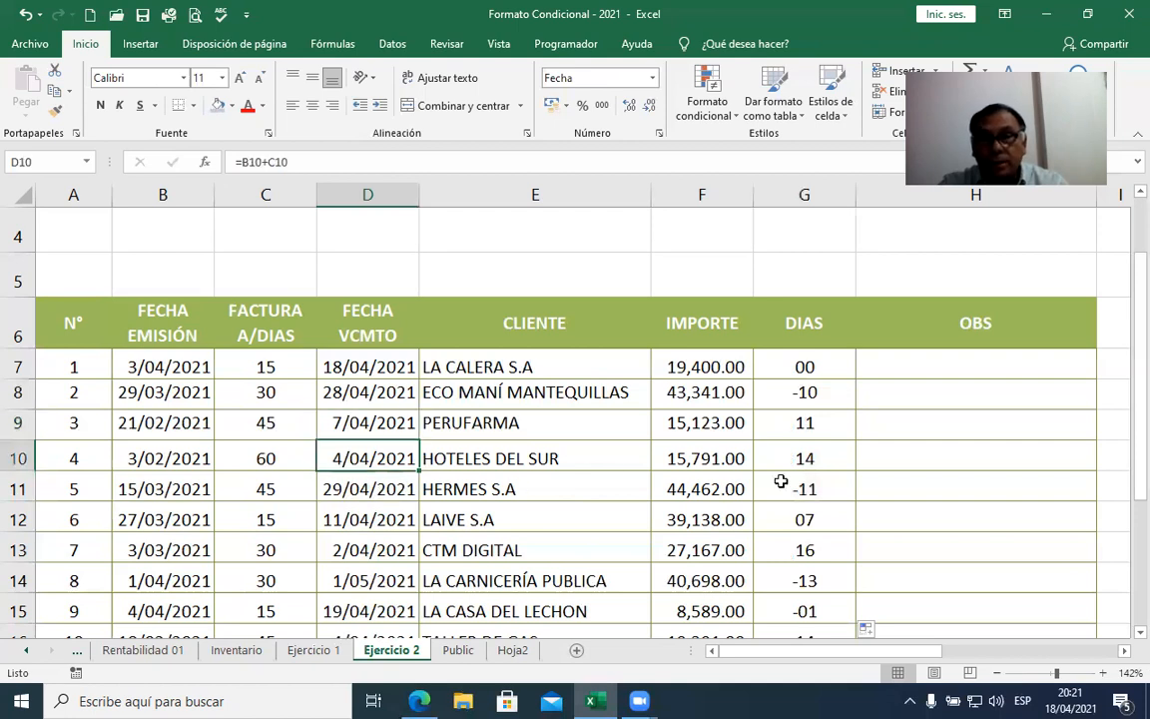
click(825, 455)
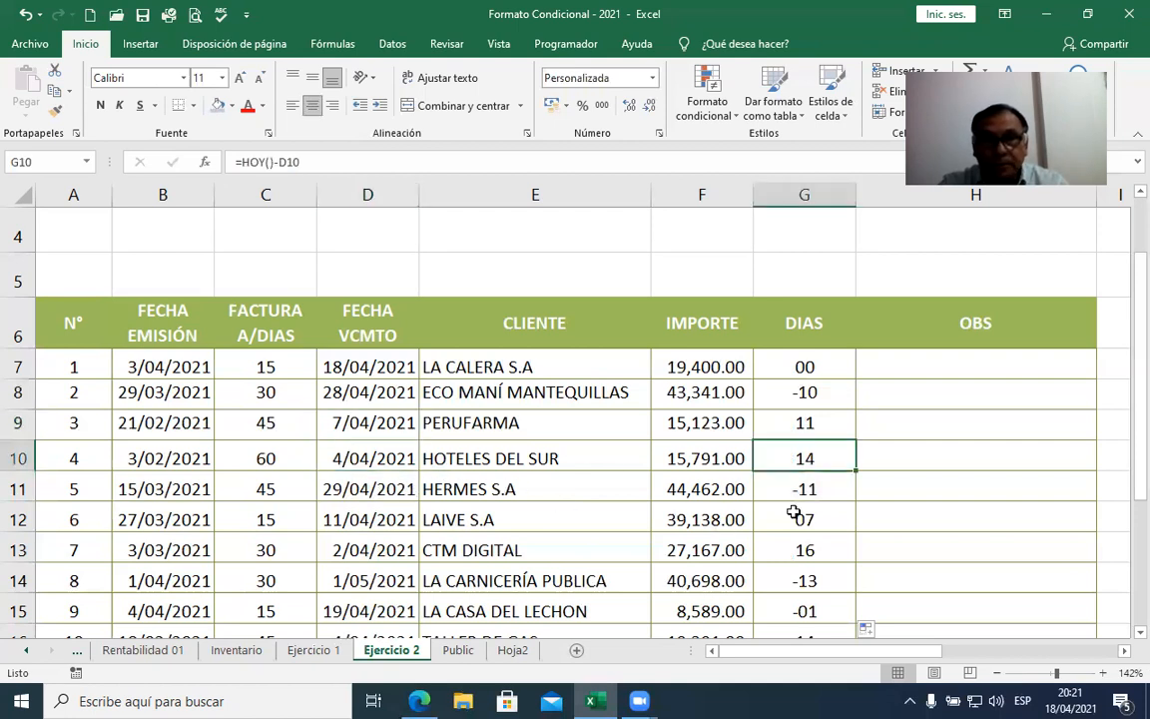
click(819, 489)
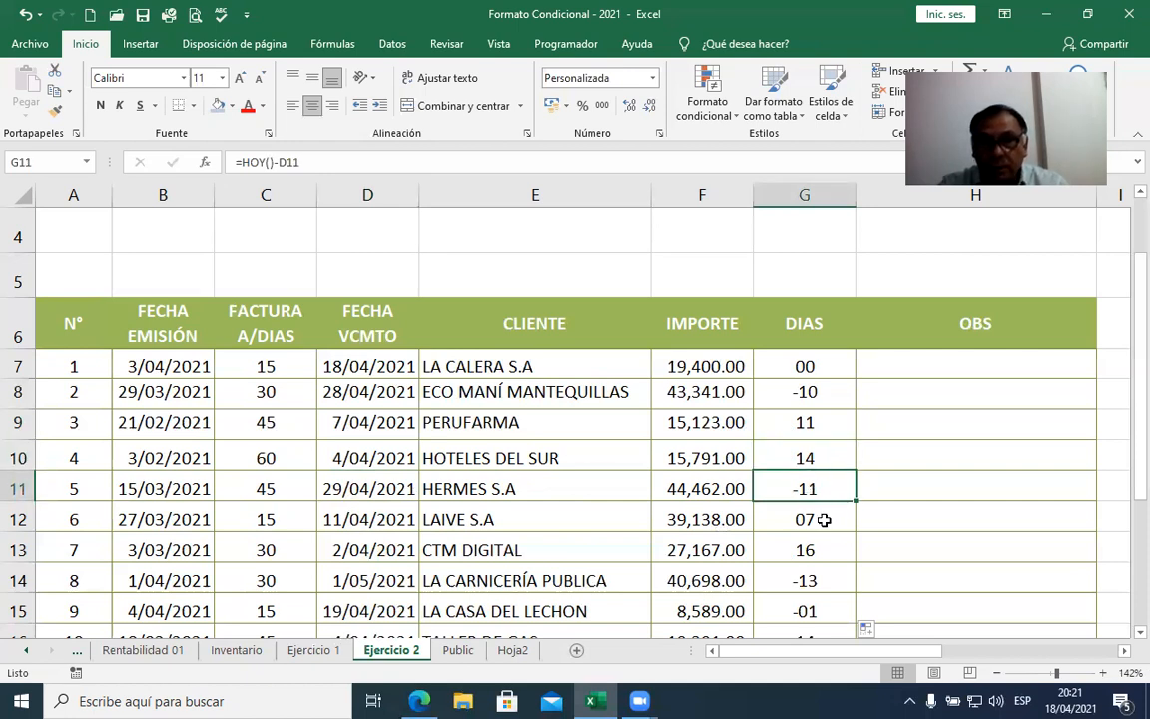
click(822, 520)
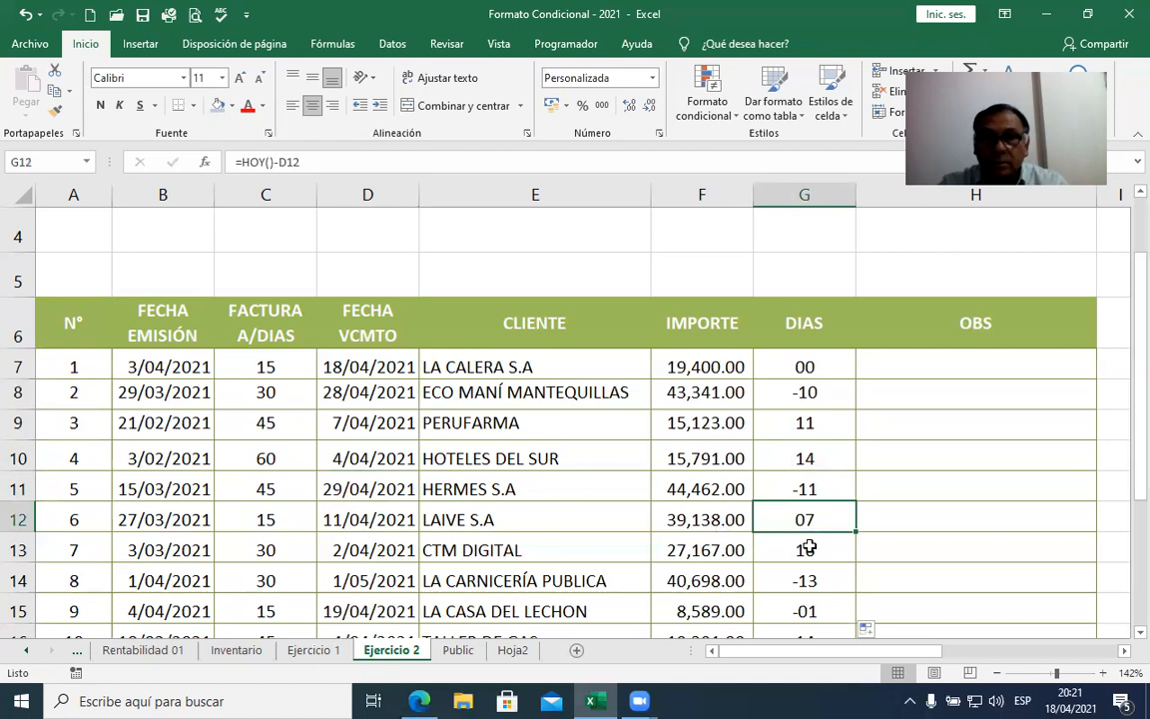
click(808, 547)
click(806, 577)
scroll(814, 567, down, 1)
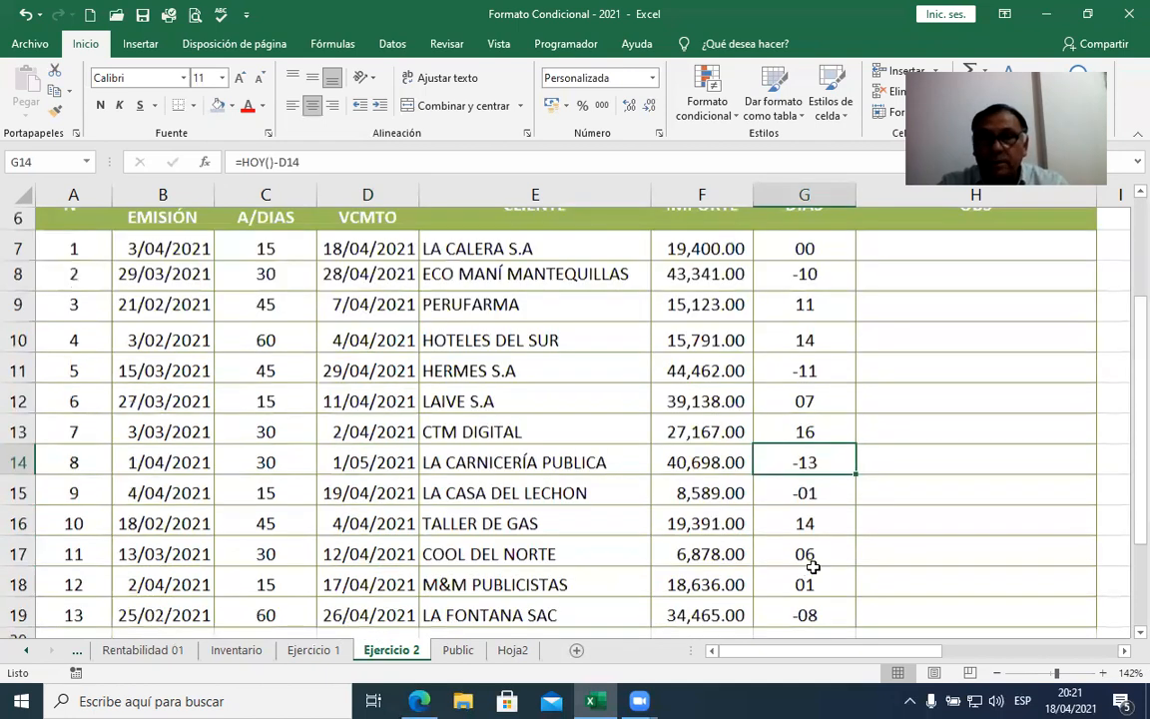
click(820, 475)
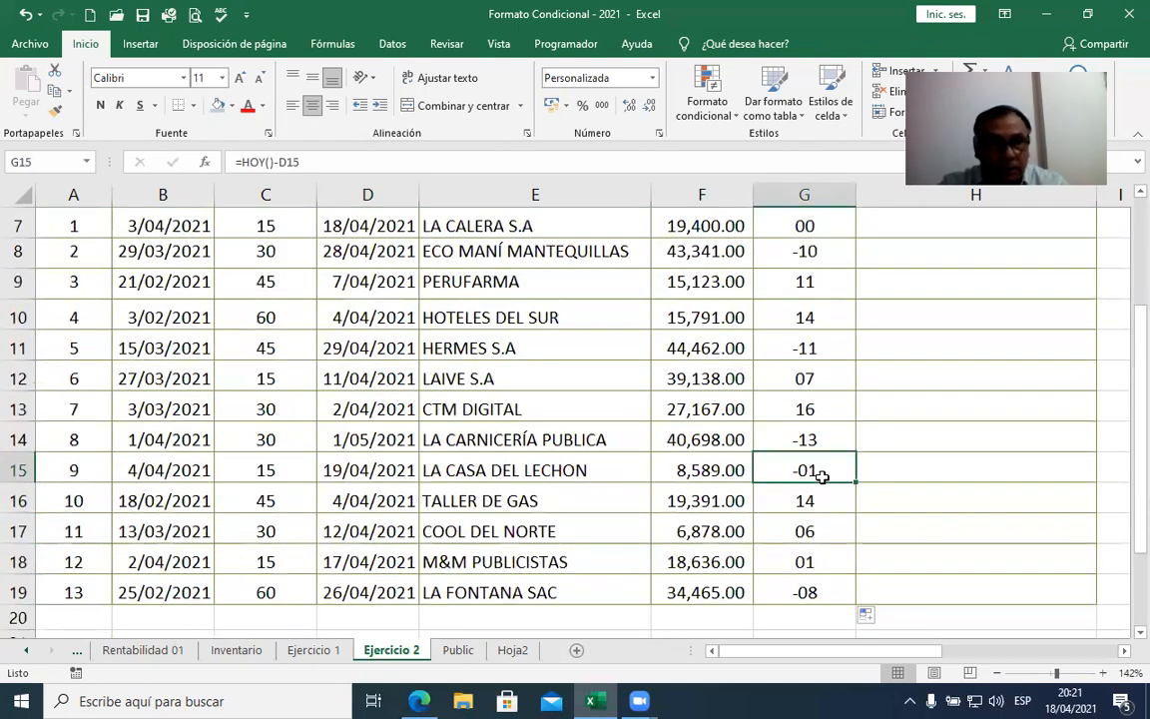
Step: Check the LA CASA DEL LECHON due date against its DIAS value, and review the DIAS results down to row 19
click(371, 471)
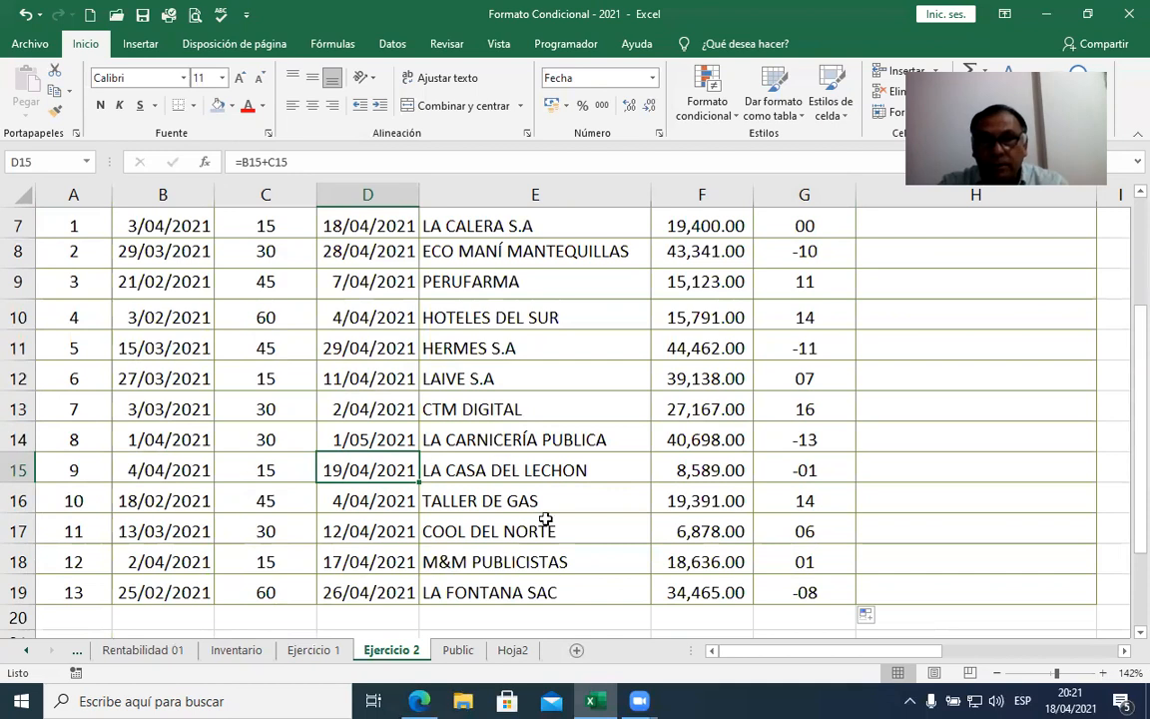
click(802, 470)
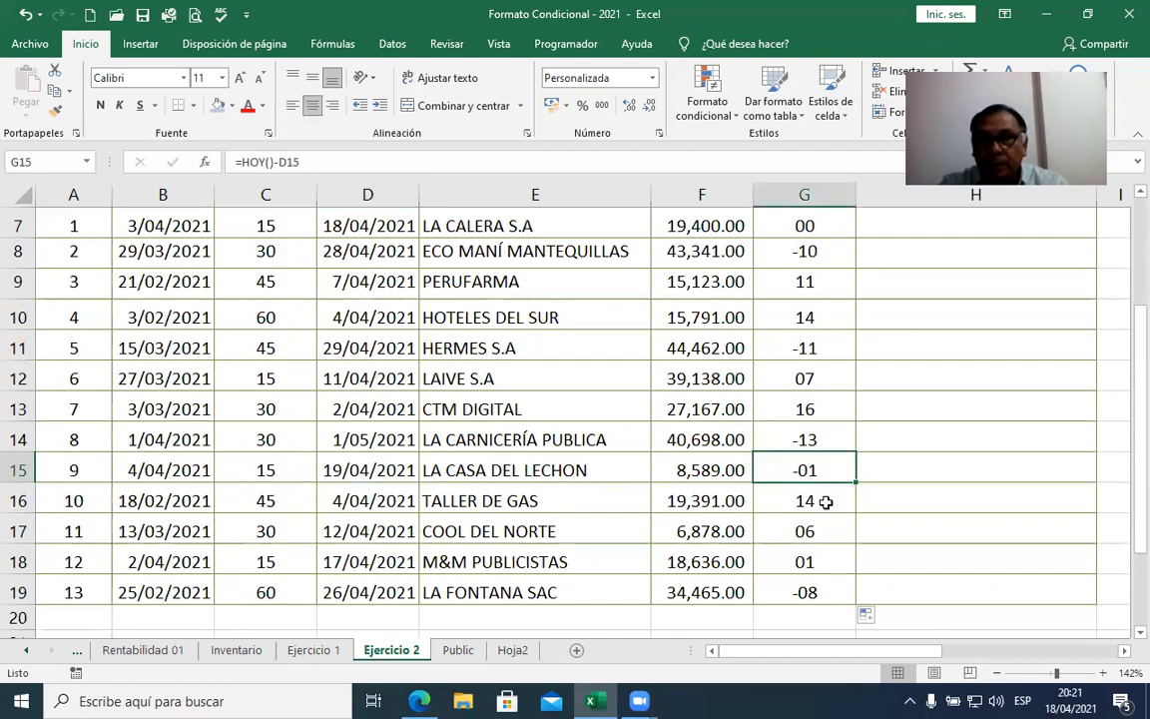
key(Down)
key(Down)
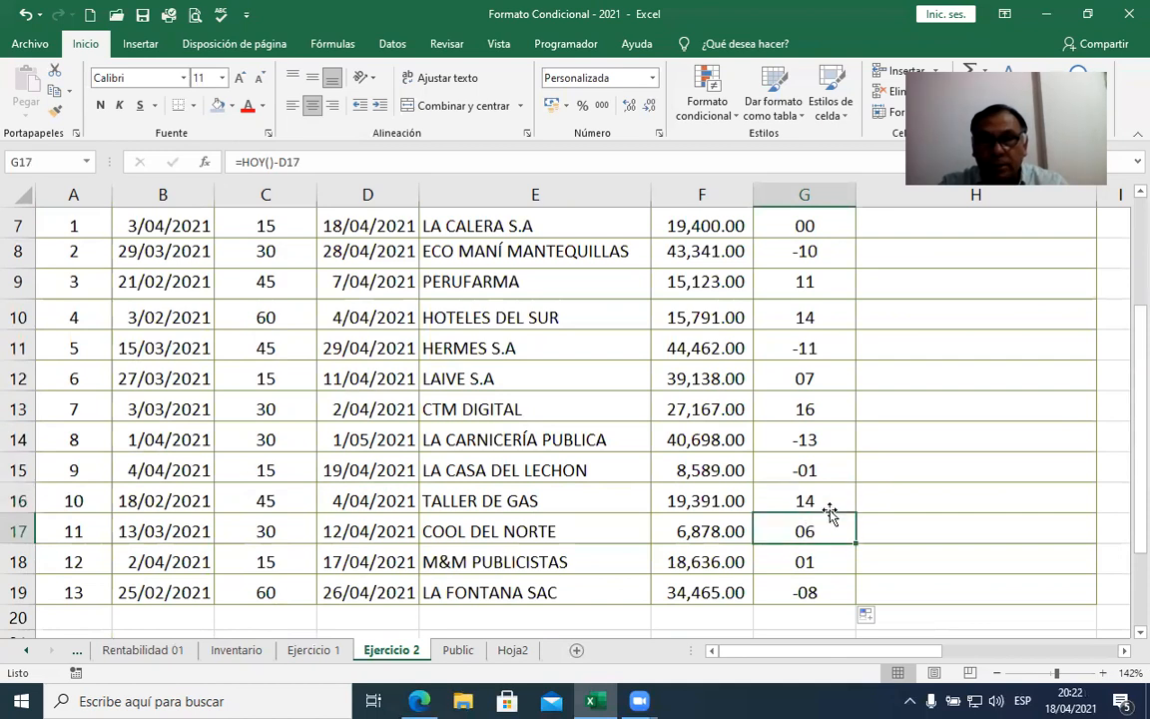
click(819, 501)
click(810, 532)
click(804, 559)
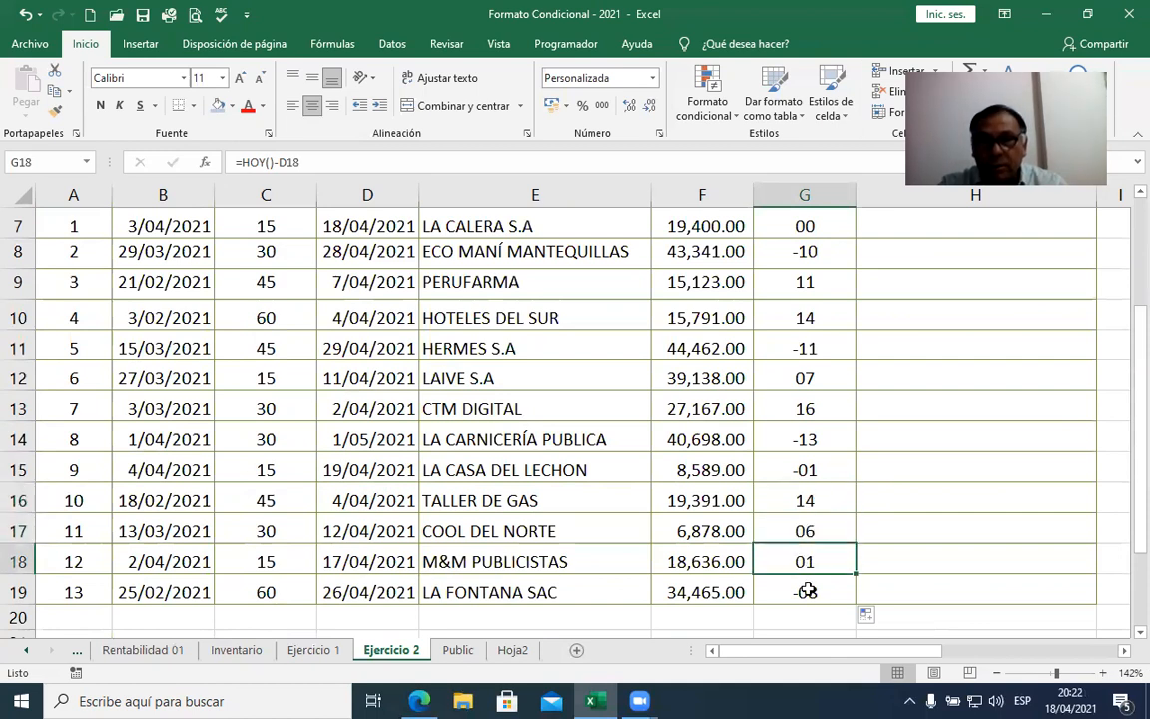
click(809, 590)
scroll(809, 587, up, 2)
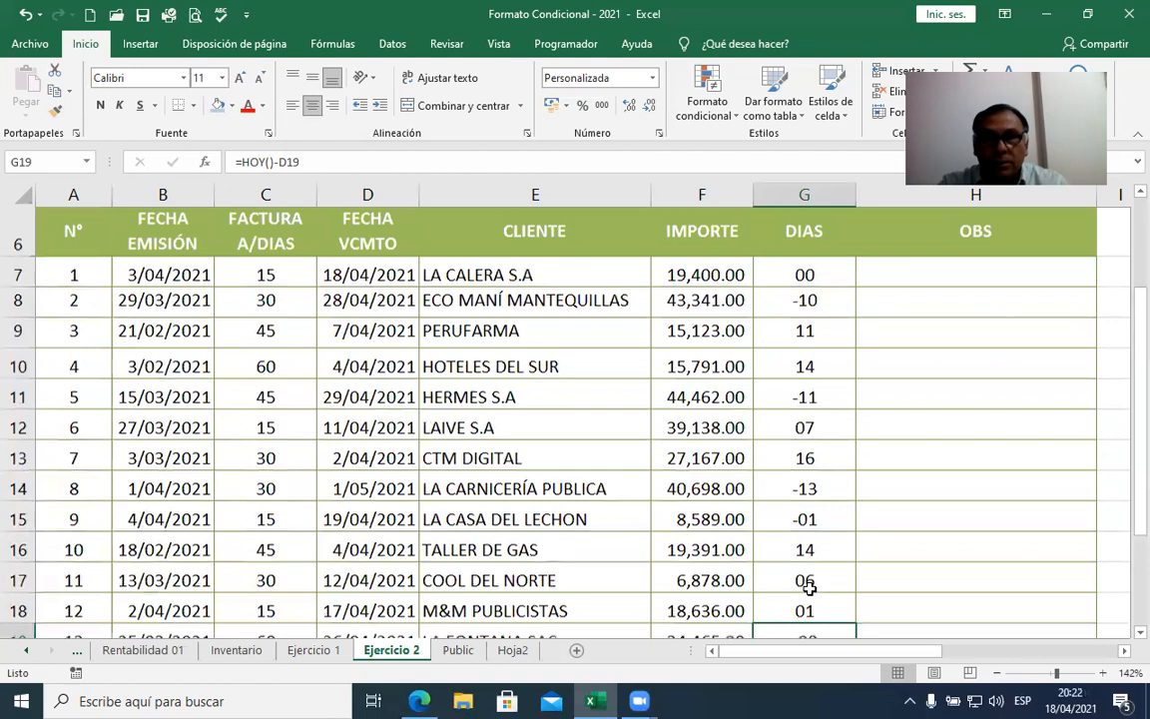
scroll(819, 581, down, 1)
scroll(823, 579, down, 1)
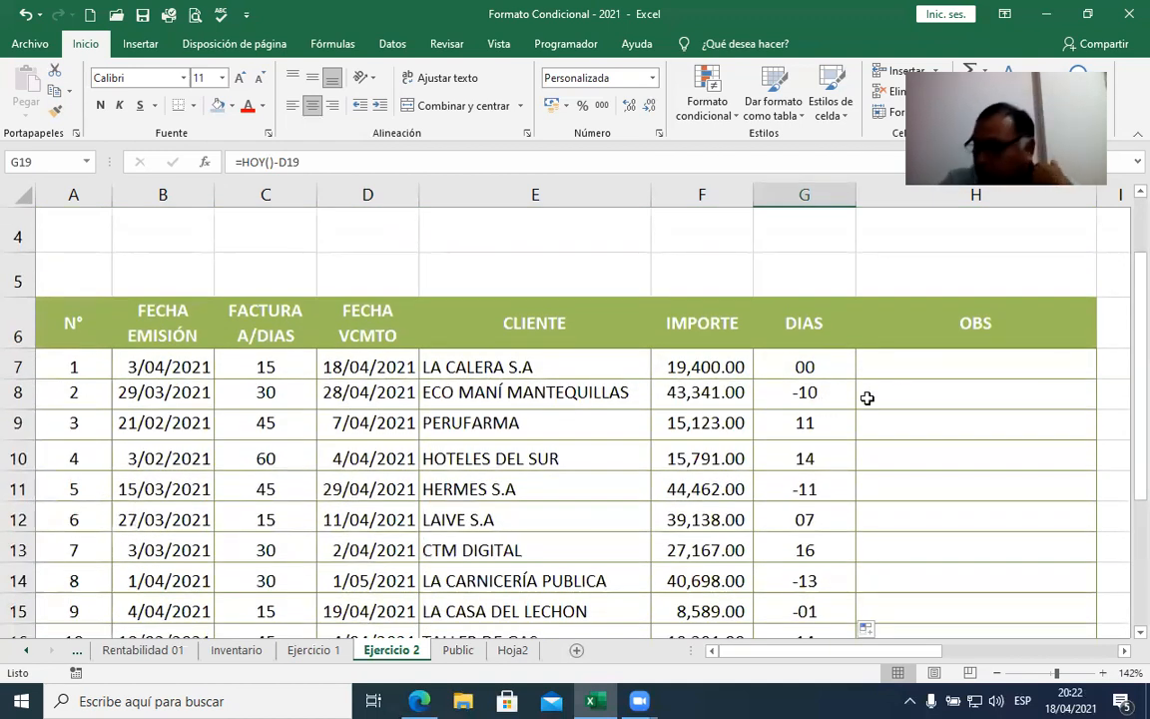
Step: Inspect the DIAS formula in G7 and the due date cell it refers to, leaving the formula as it is
double_click(818, 367)
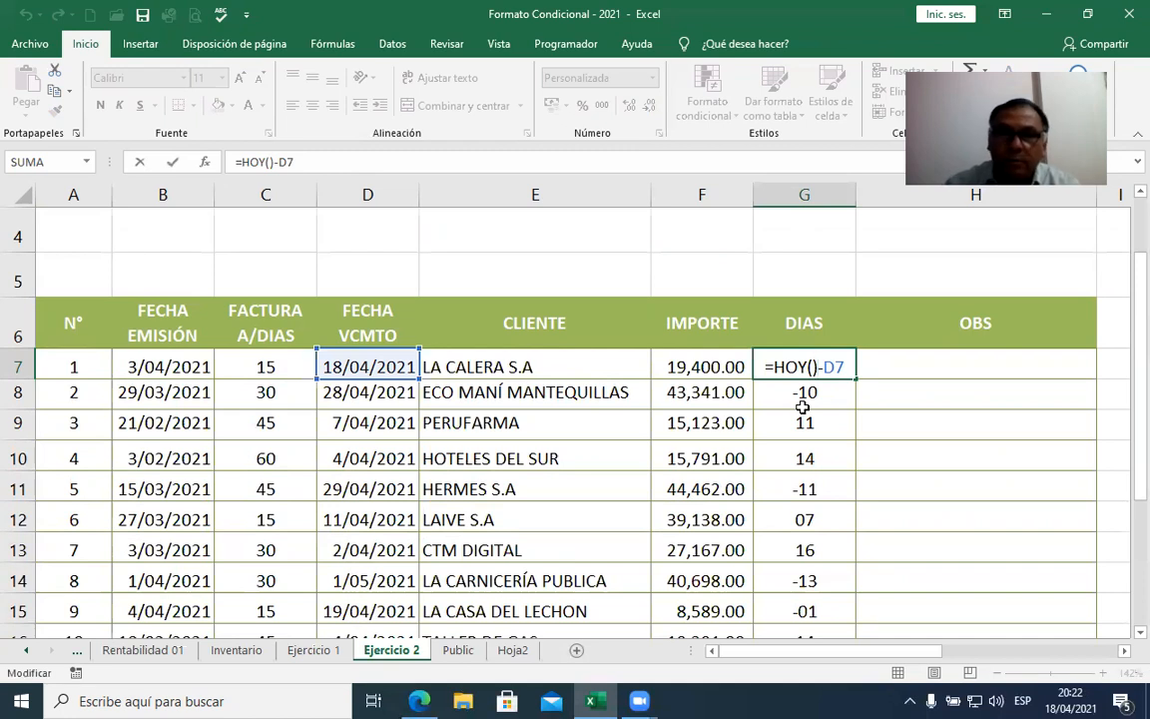
key(Return)
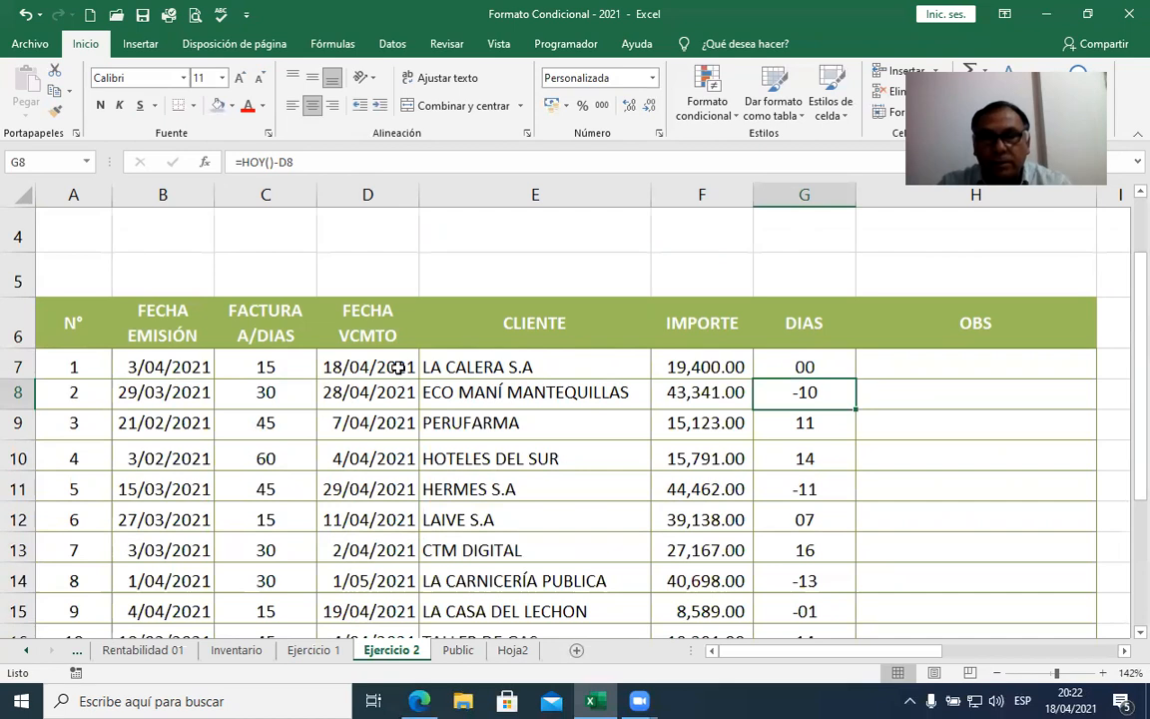
click(821, 365)
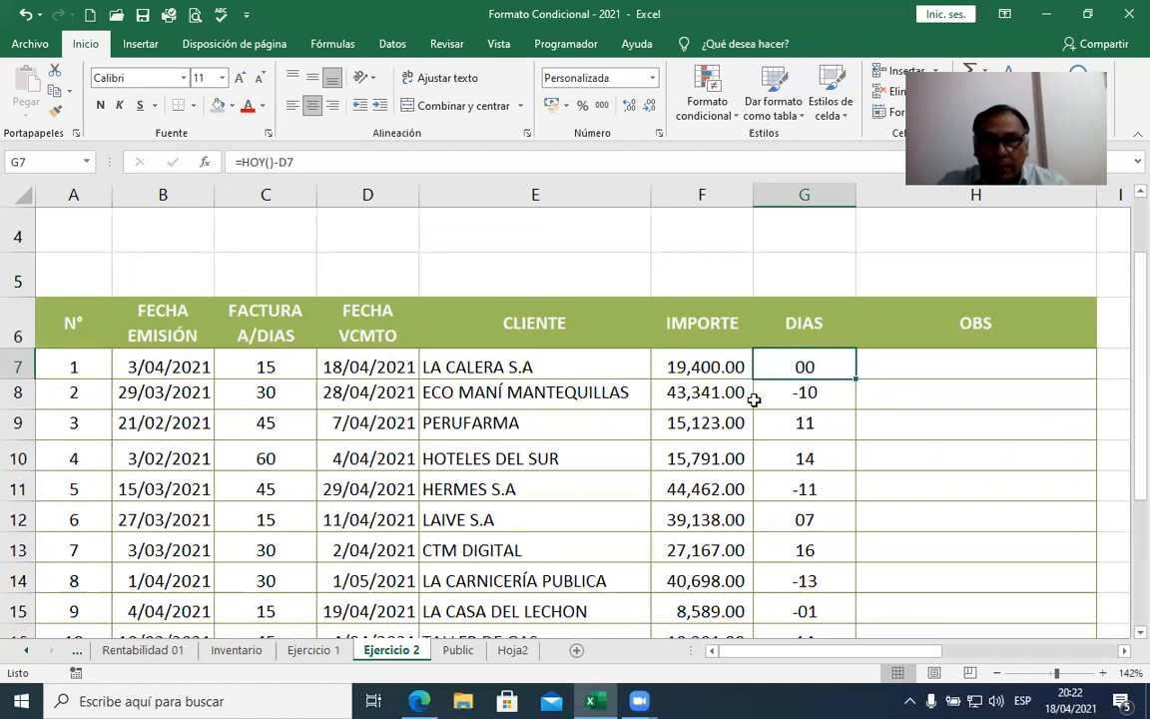
double_click(818, 367)
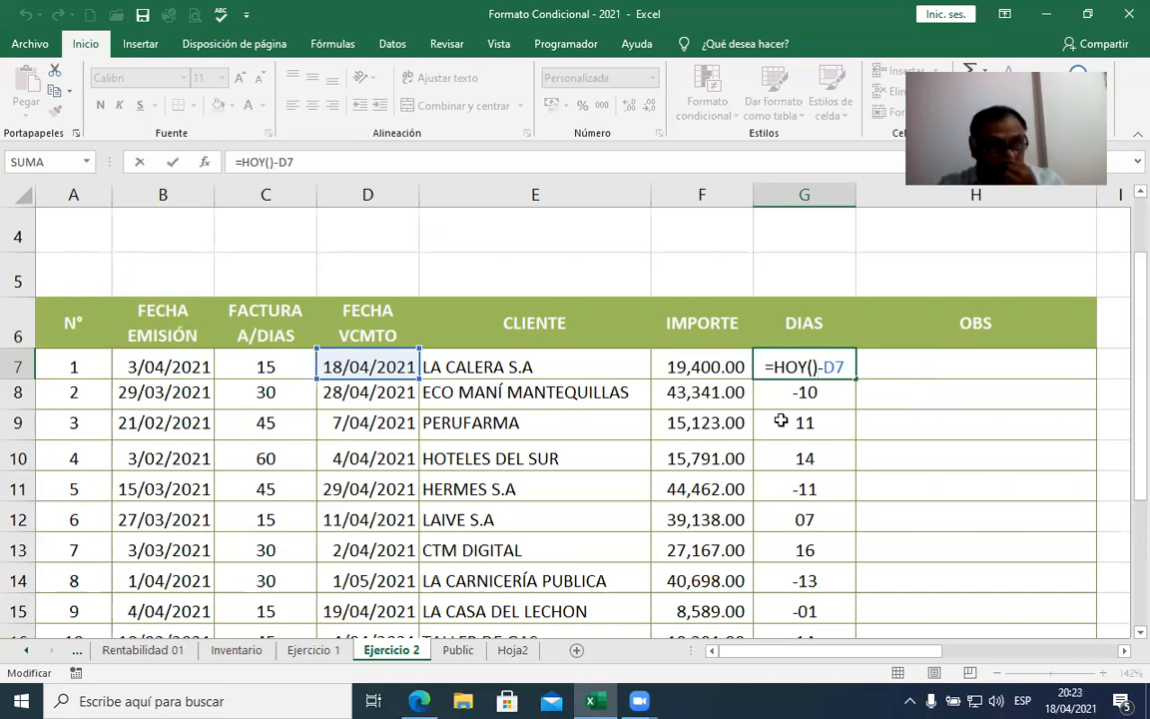
key(ctrl+Return)
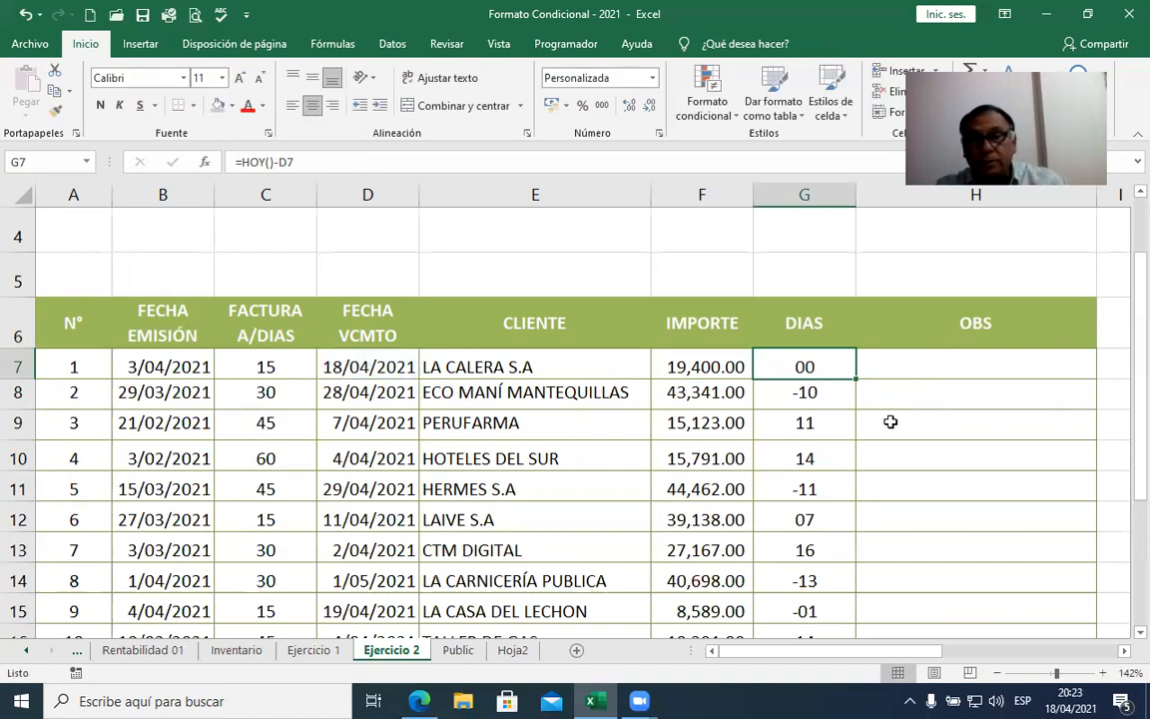
Step: Read the highlighting criteria beside the invoice table and compare the LA CASA DEL LECHON due date with its DIAS value
drag(1123, 652, 1123, 654)
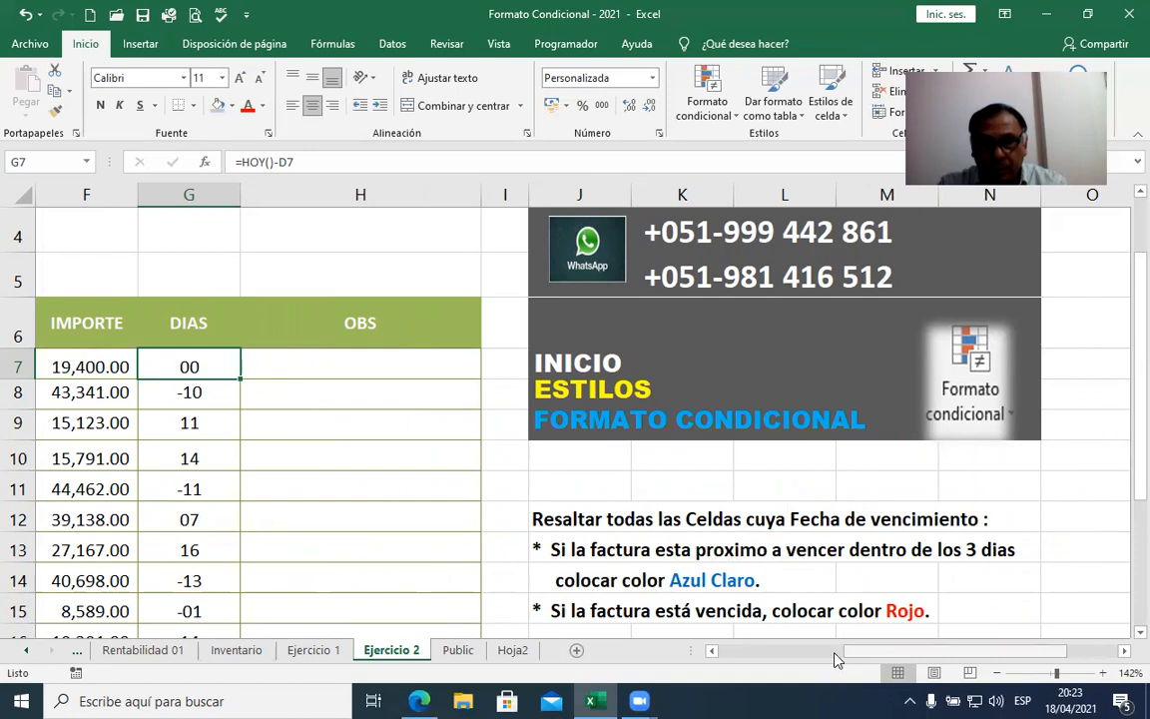
drag(837, 659, 782, 661)
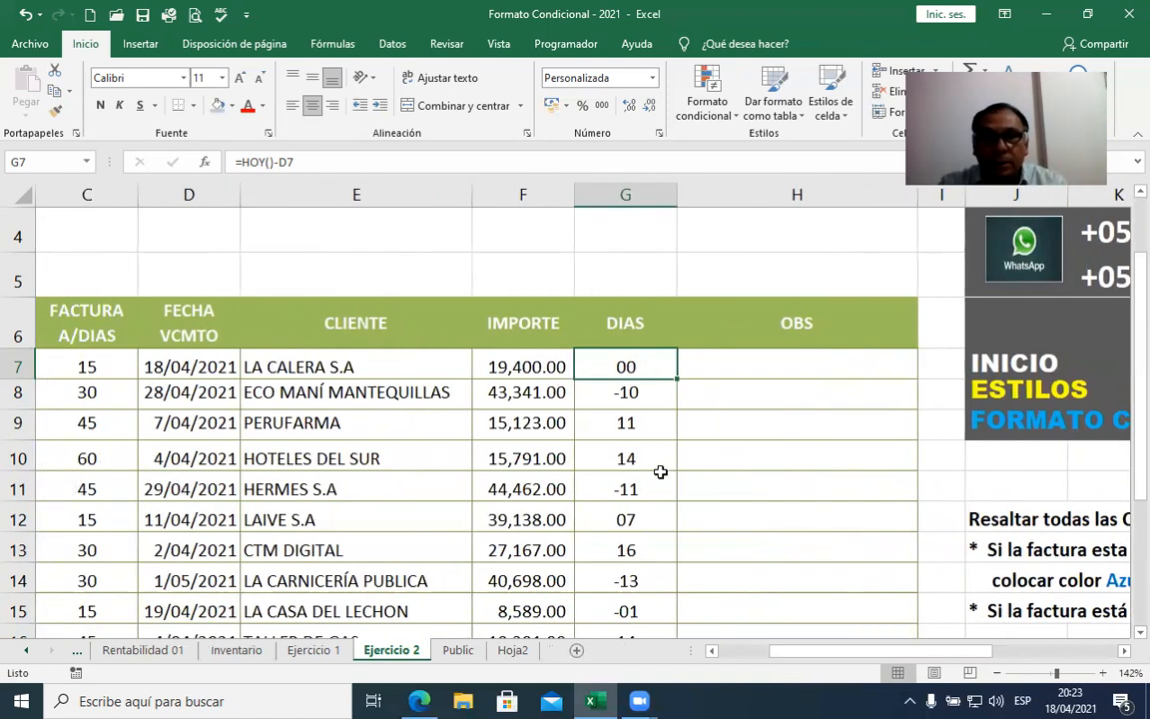
scroll(659, 471, down, 2)
scroll(659, 471, up, 1)
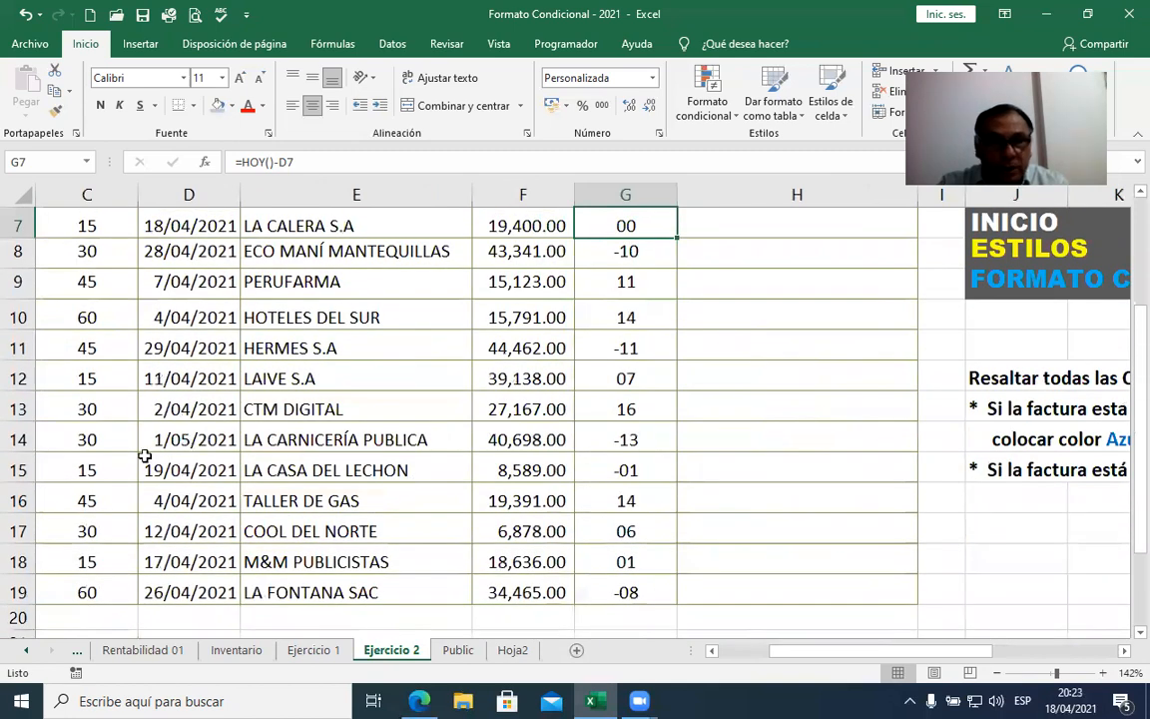
click(639, 473)
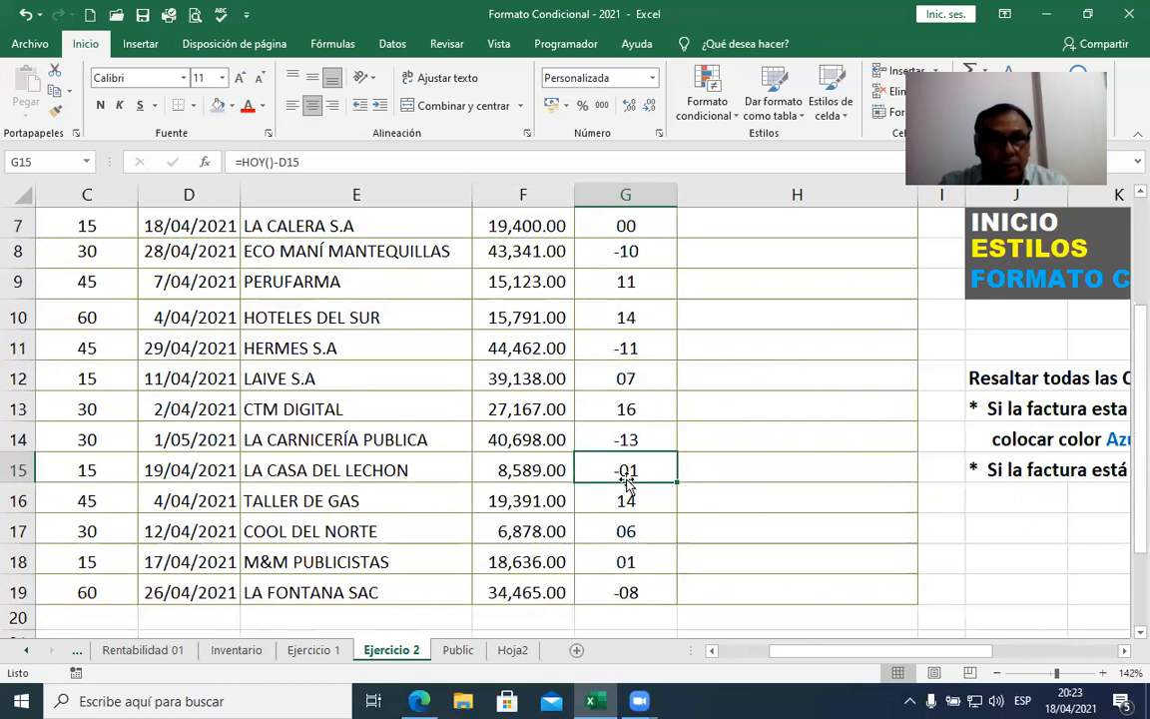
scroll(631, 470, up, 2)
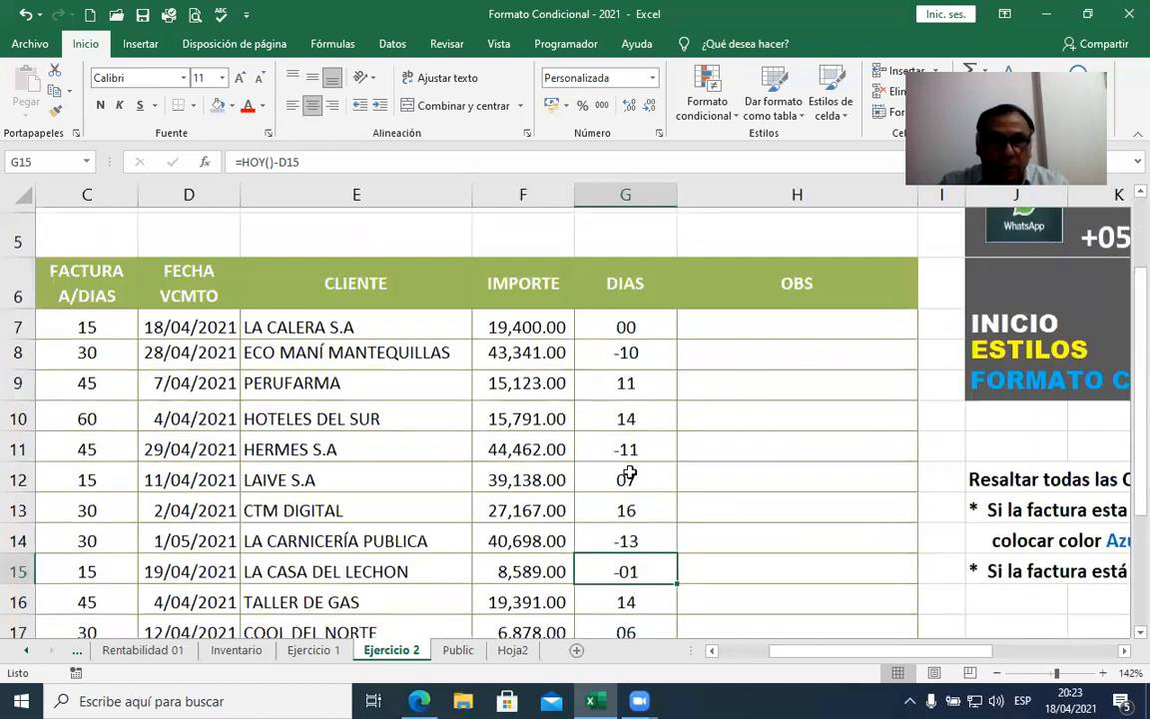
click(198, 370)
scroll(403, 449, down, 2)
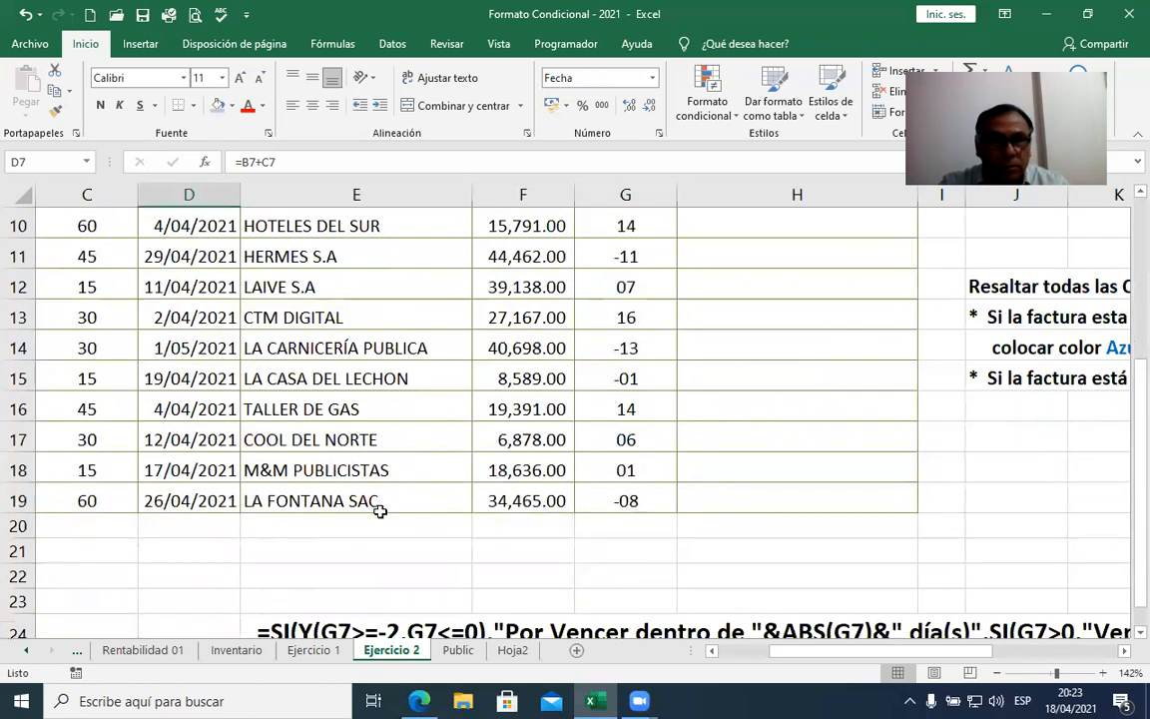
click(196, 379)
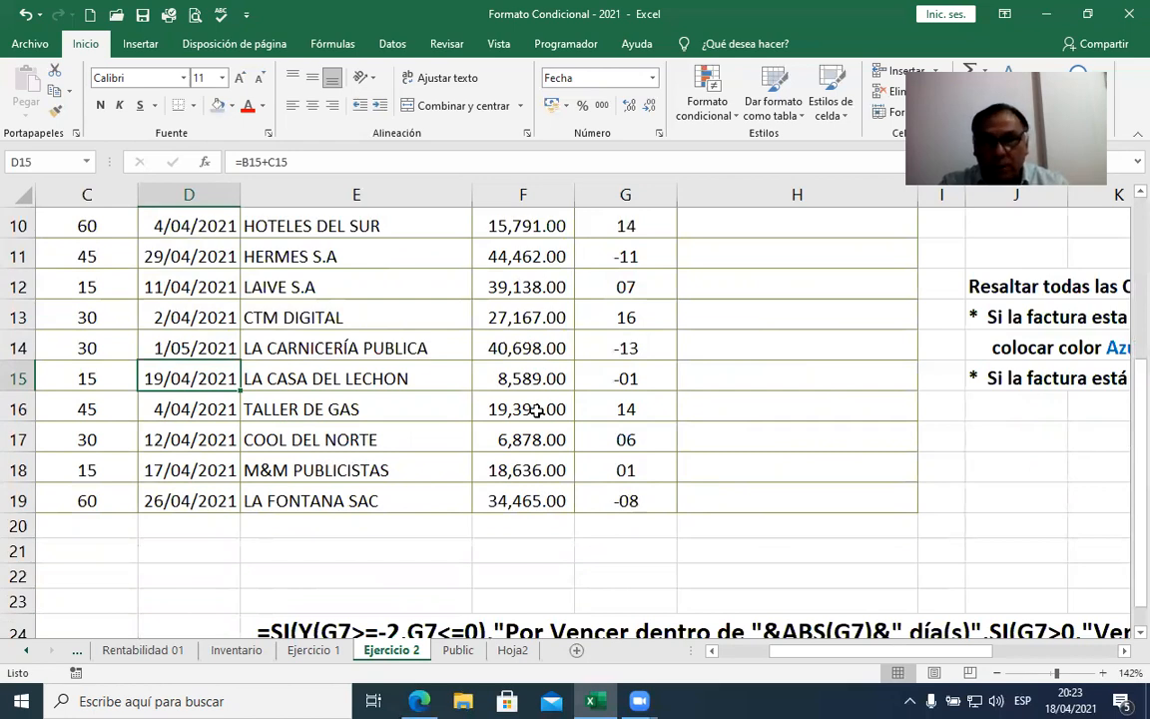
scroll(536, 409, up, 2)
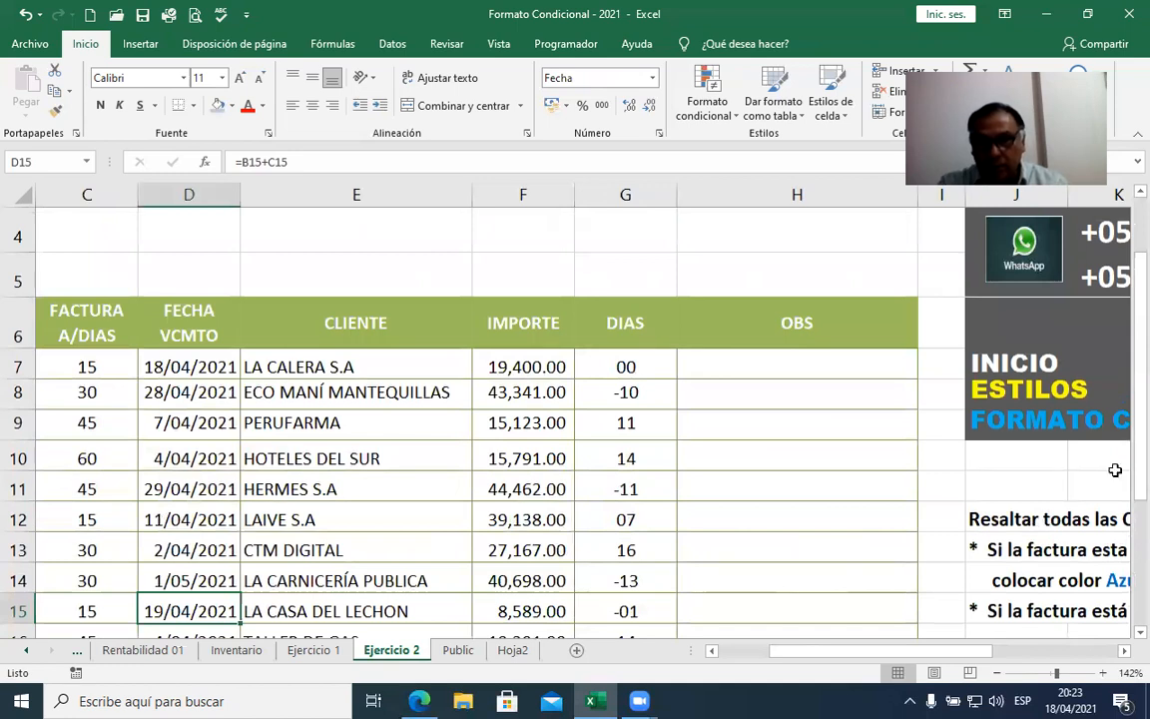
Step: Enter the reference day values 0, -1 and -2 in cells I7 to I9 beside the OBS column
click(943, 367)
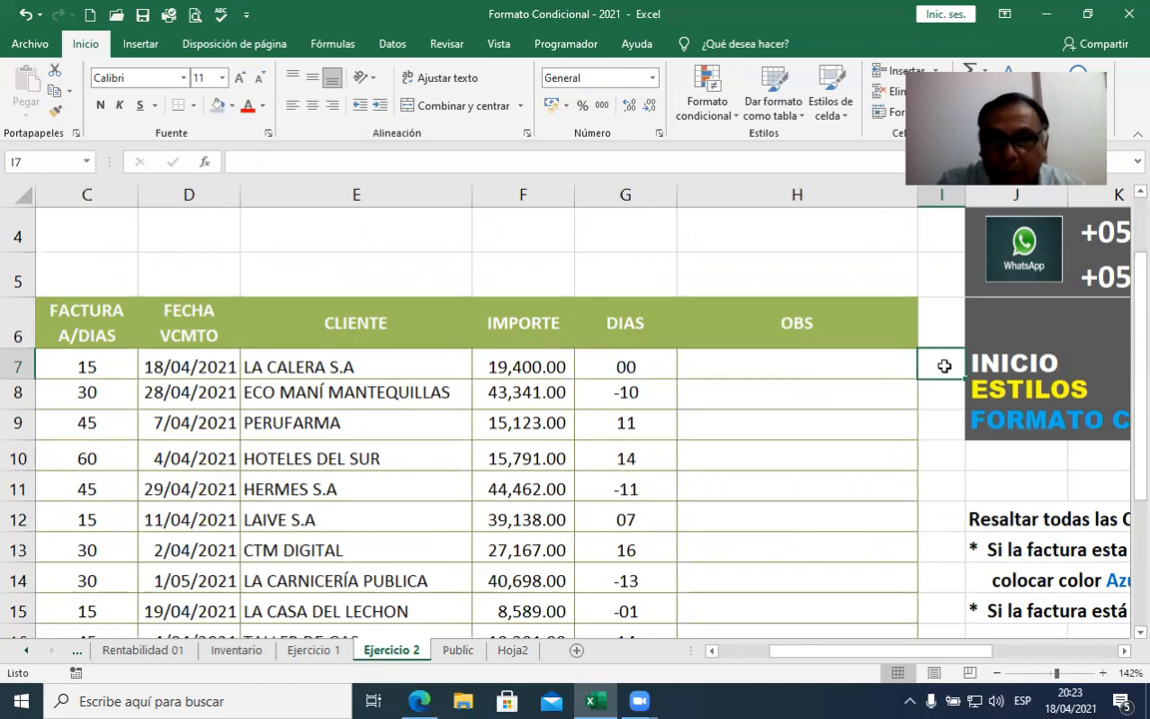
text(0)
key(Return)
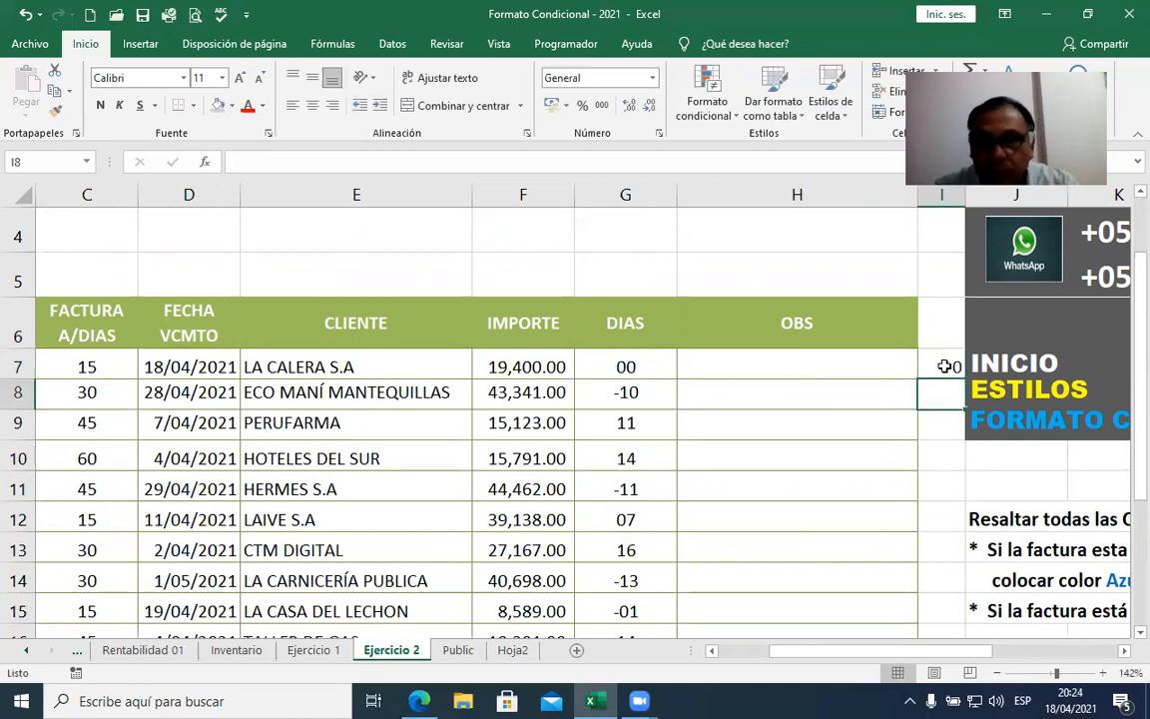
text(1)
key(BackSpace)
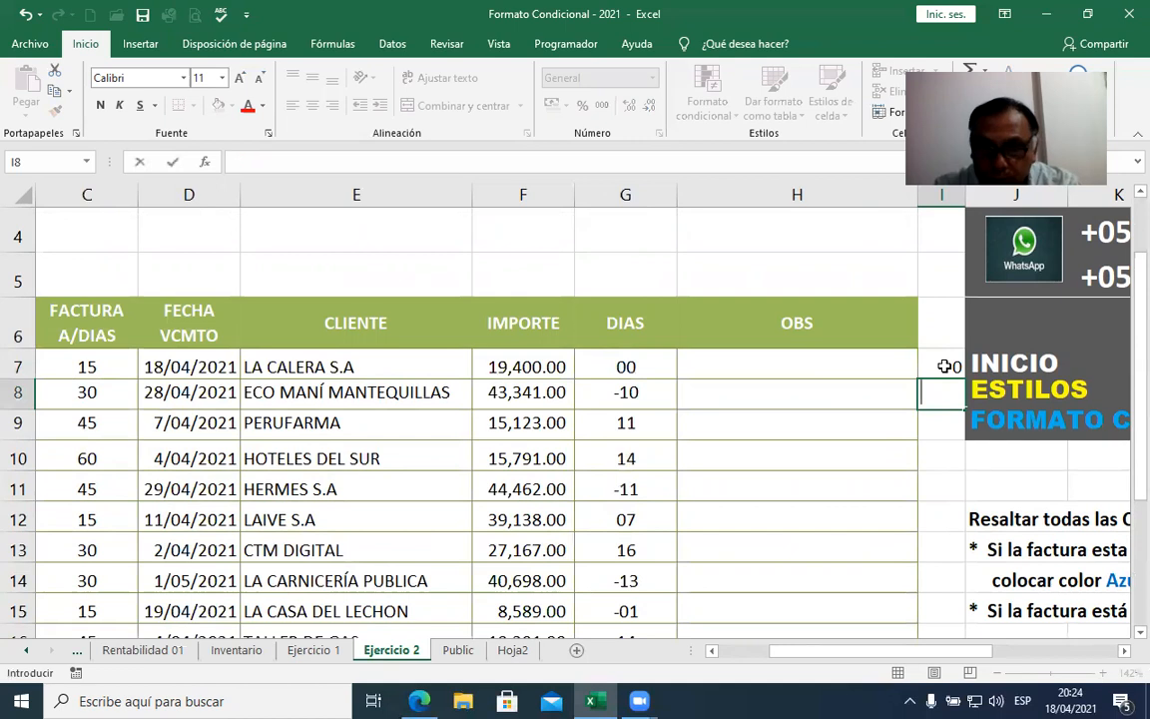
text(-1)
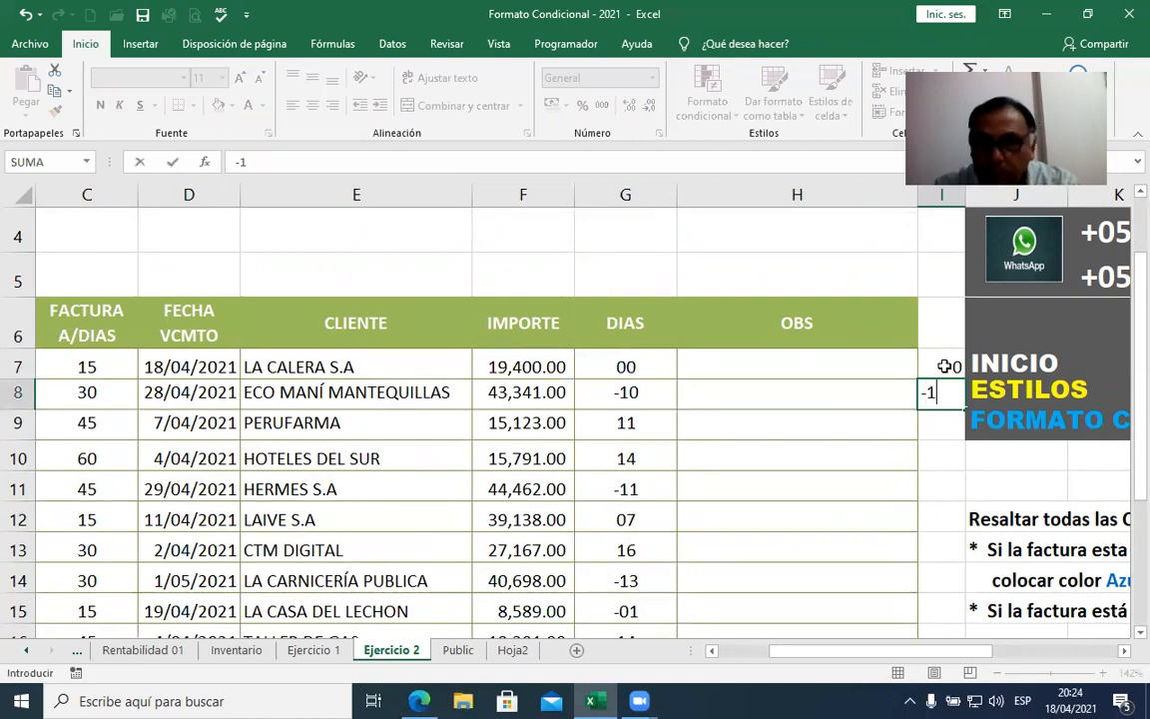
key(Return)
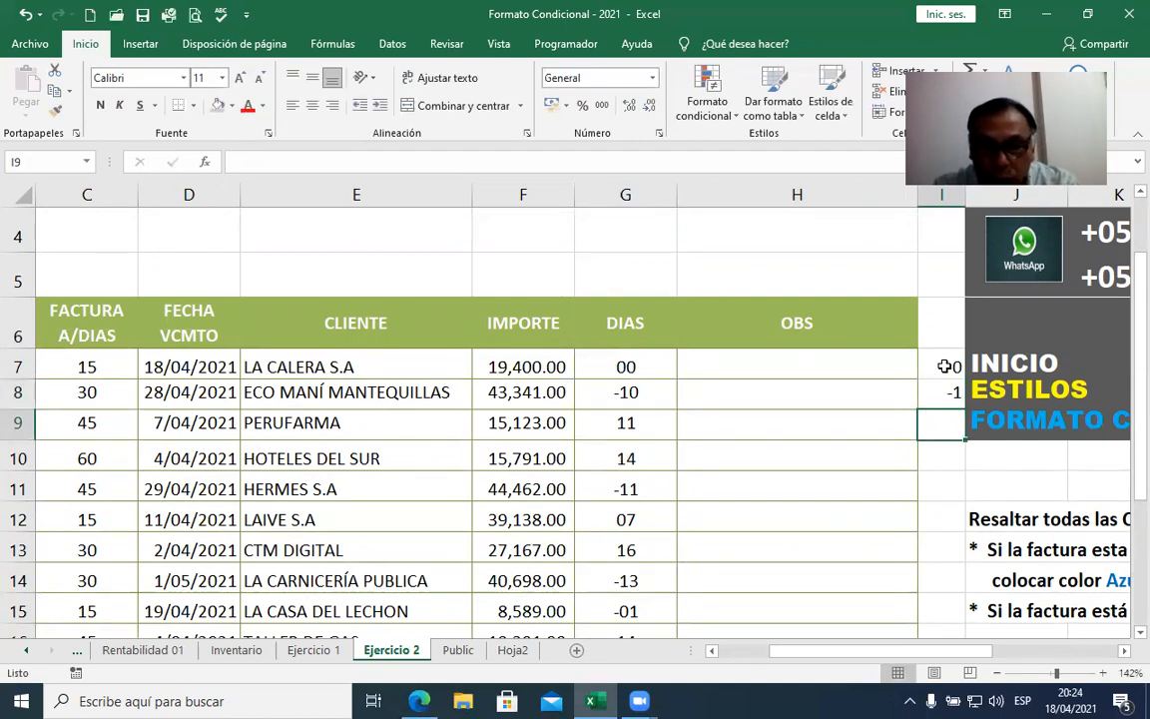
text(-)
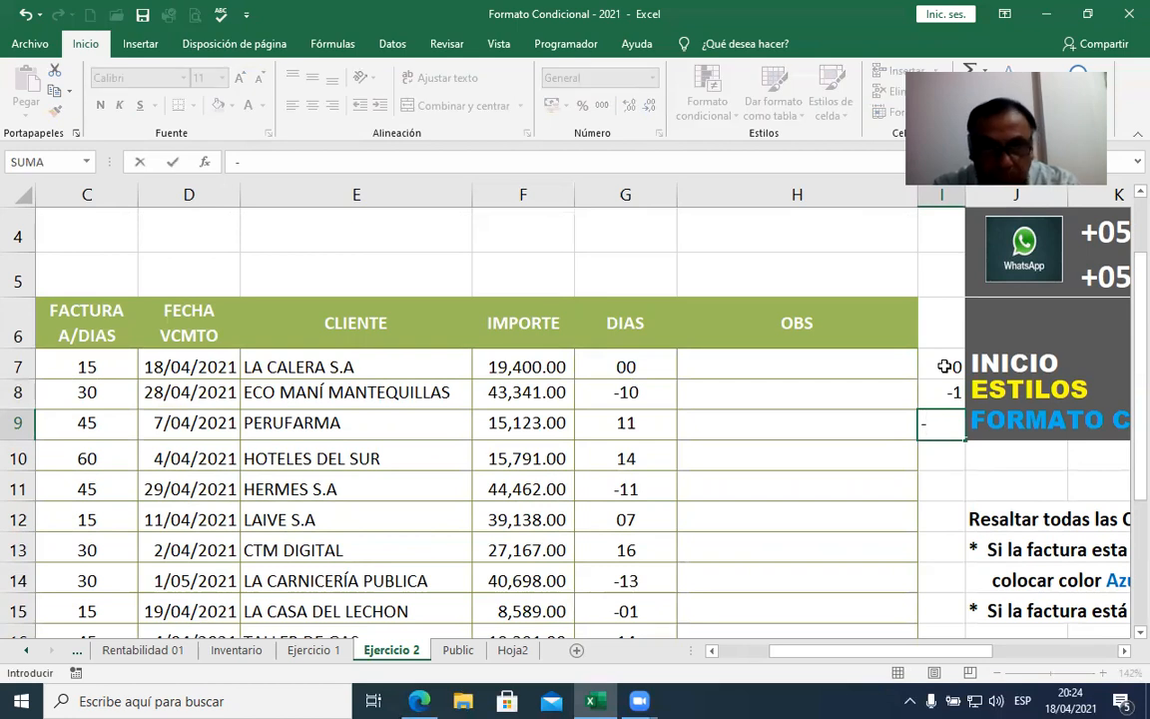
text(2)
key(Return)
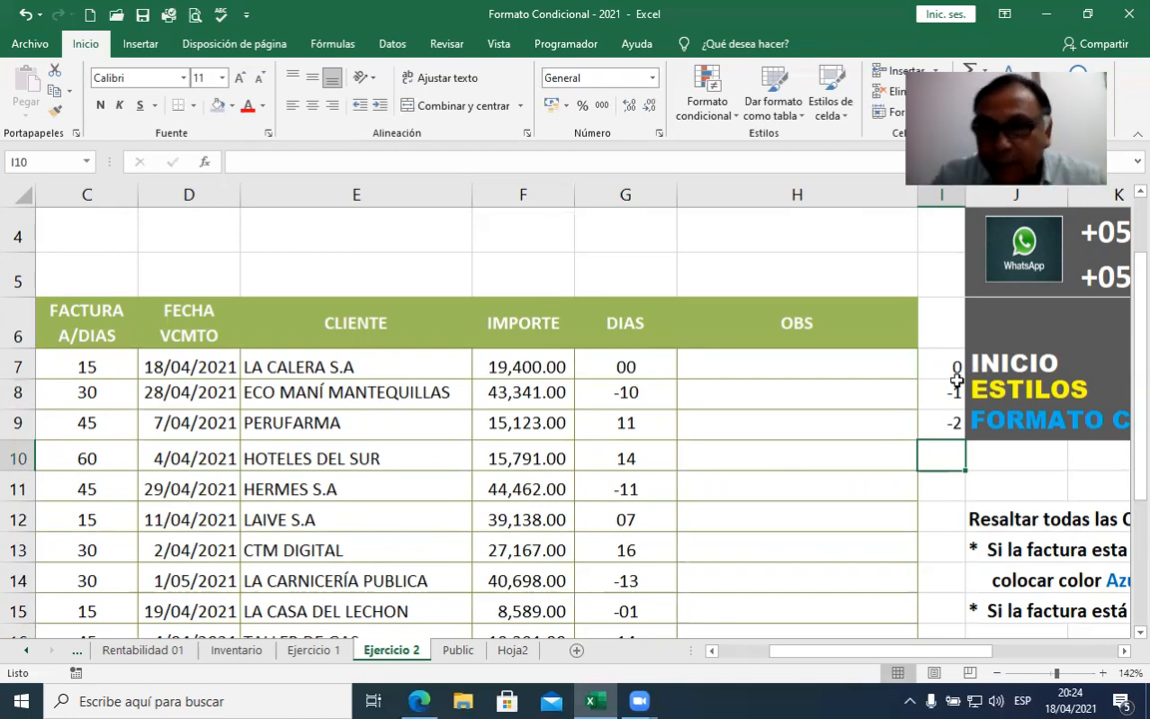
Step: Review the three reference day values in I7:I9 as the range for invoices about to fall due
drag(955, 371, 942, 421)
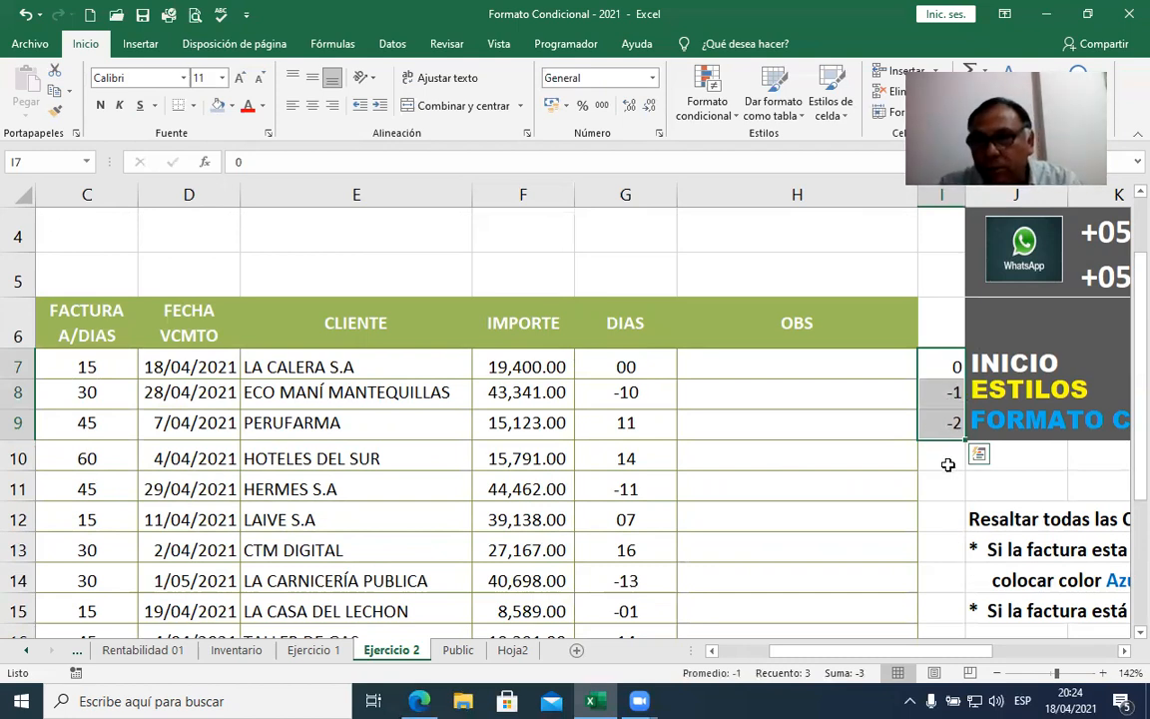
drag(949, 364, 944, 417)
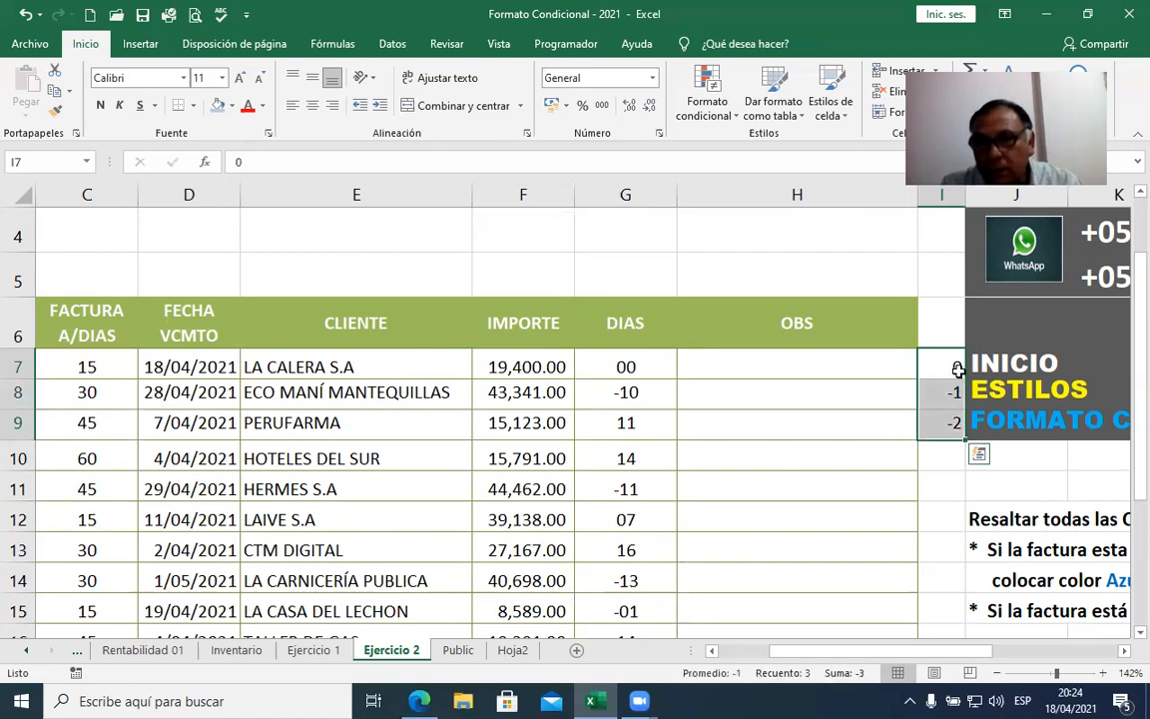
click(953, 368)
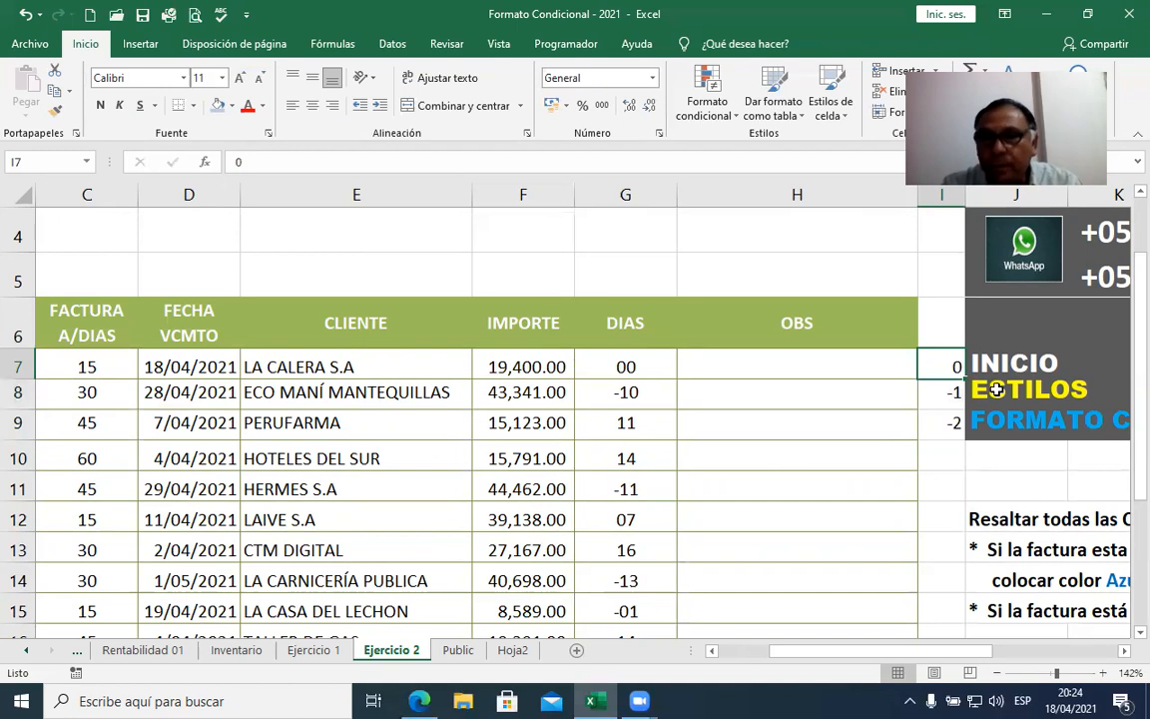
click(954, 394)
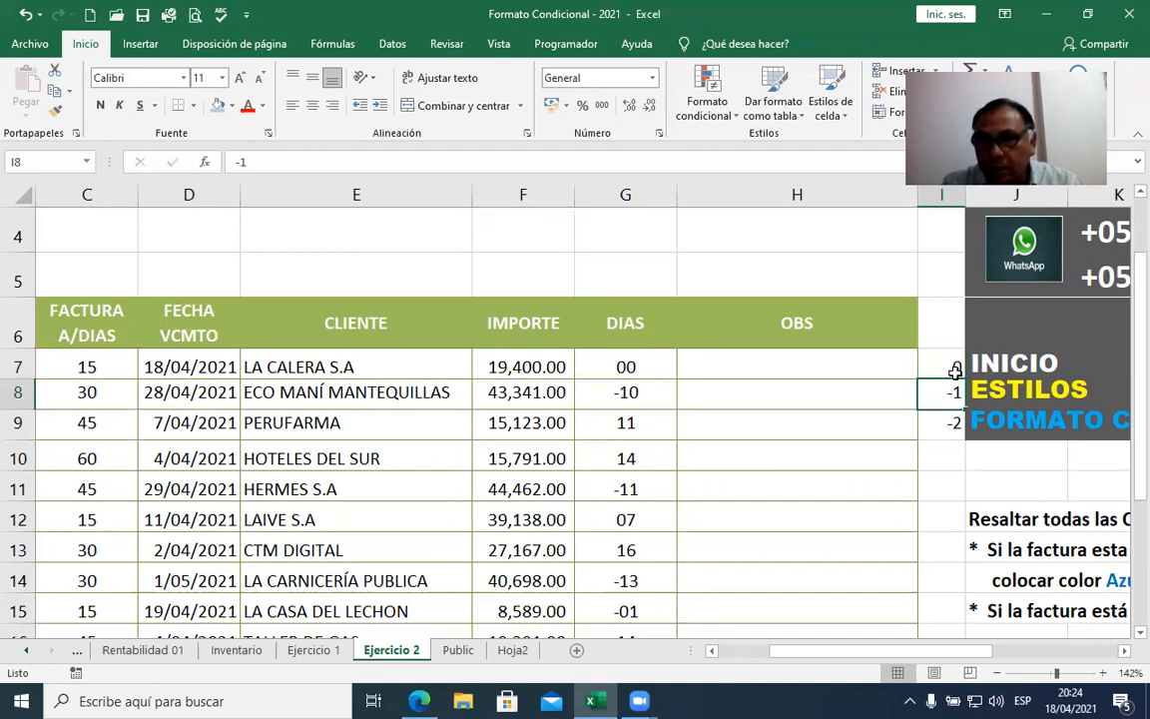
click(954, 369)
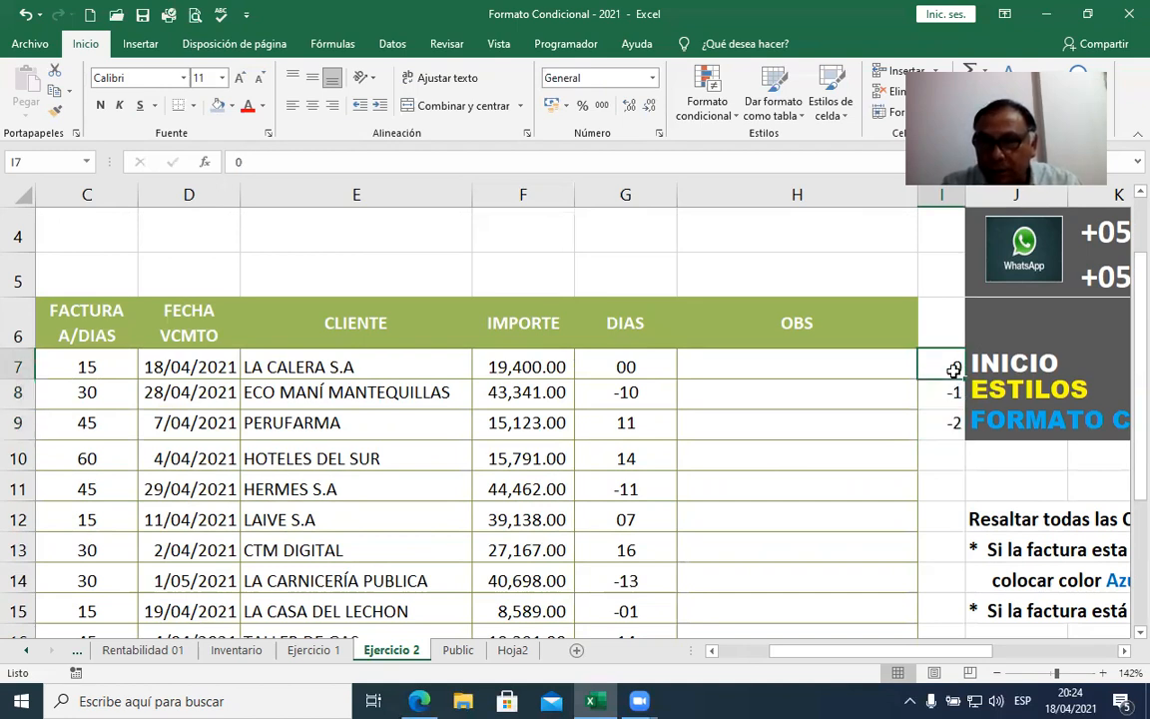
drag(954, 369, 949, 418)
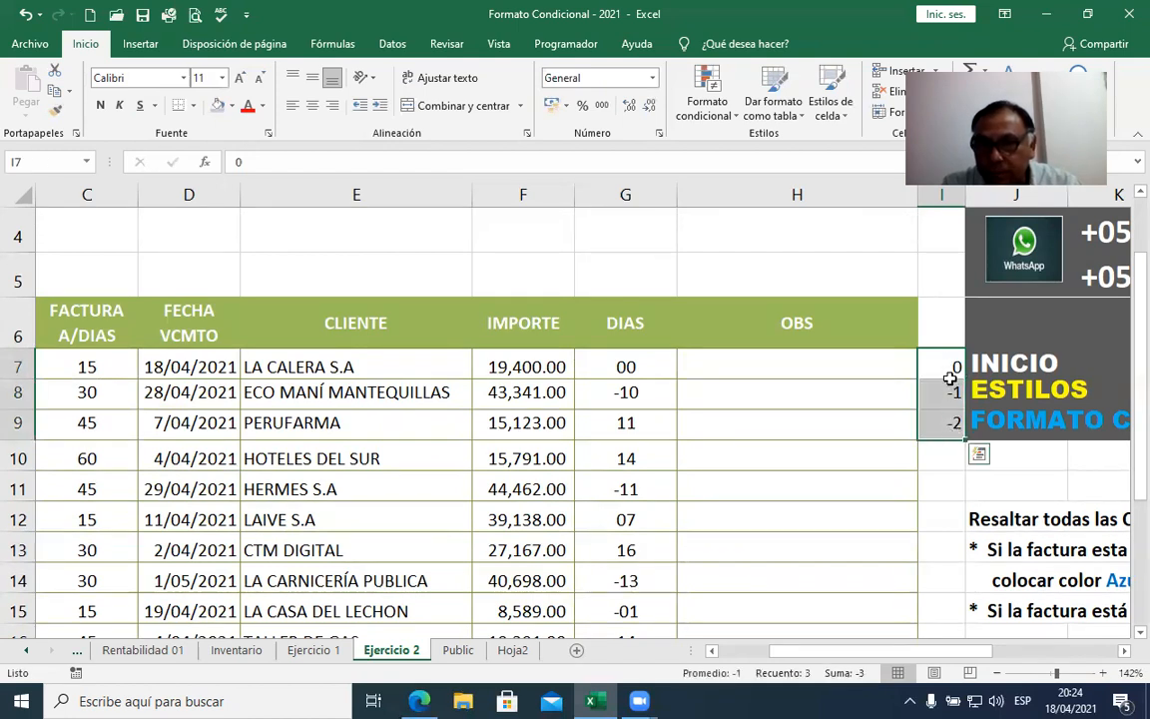
Step: Add the condition <-2 in I10 and label it EN PROCESO in J10
click(955, 460)
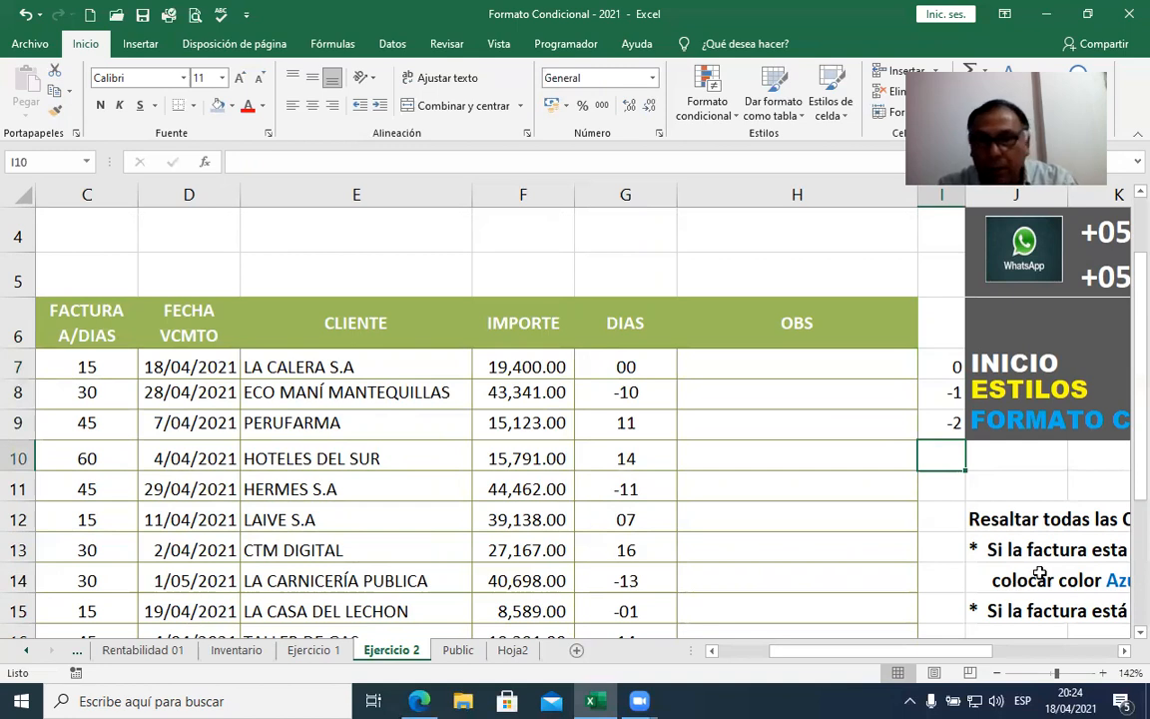
text(<-2)
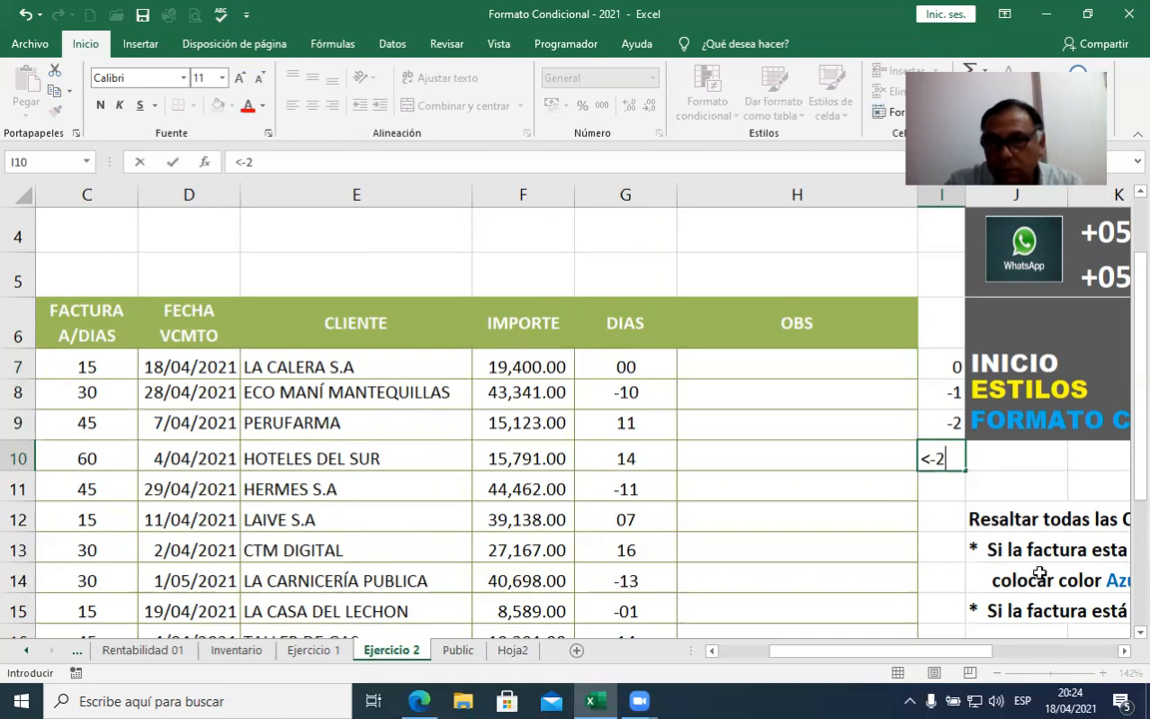
key(Return)
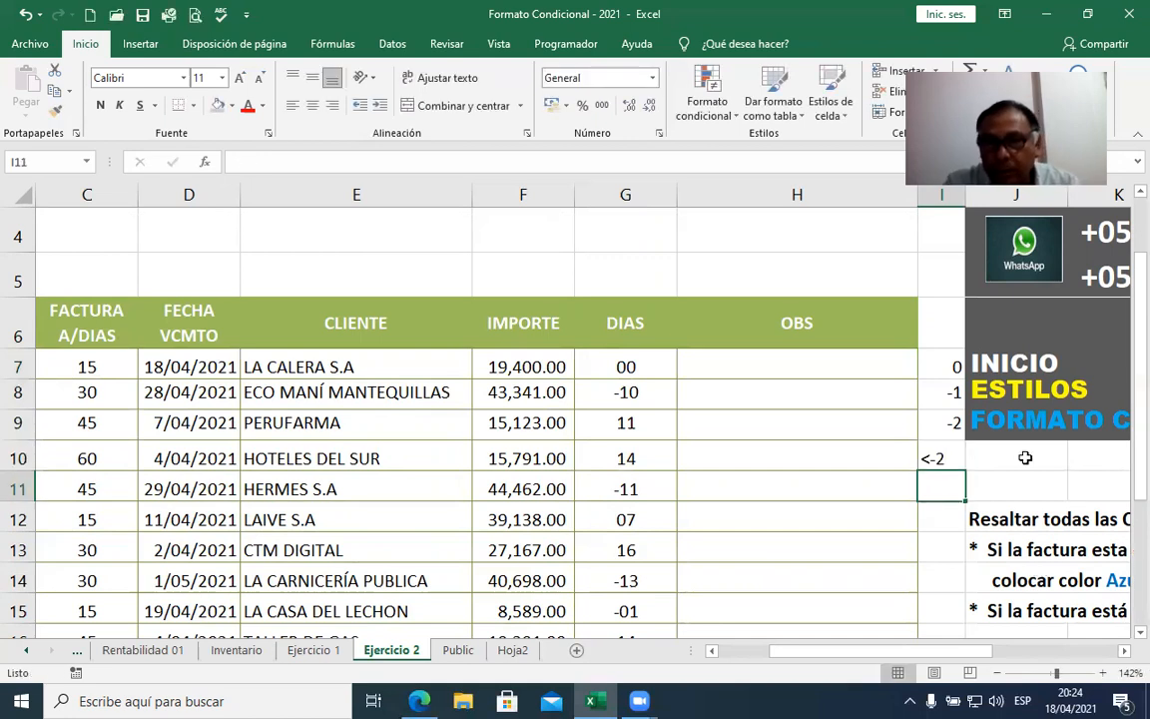
click(1023, 457)
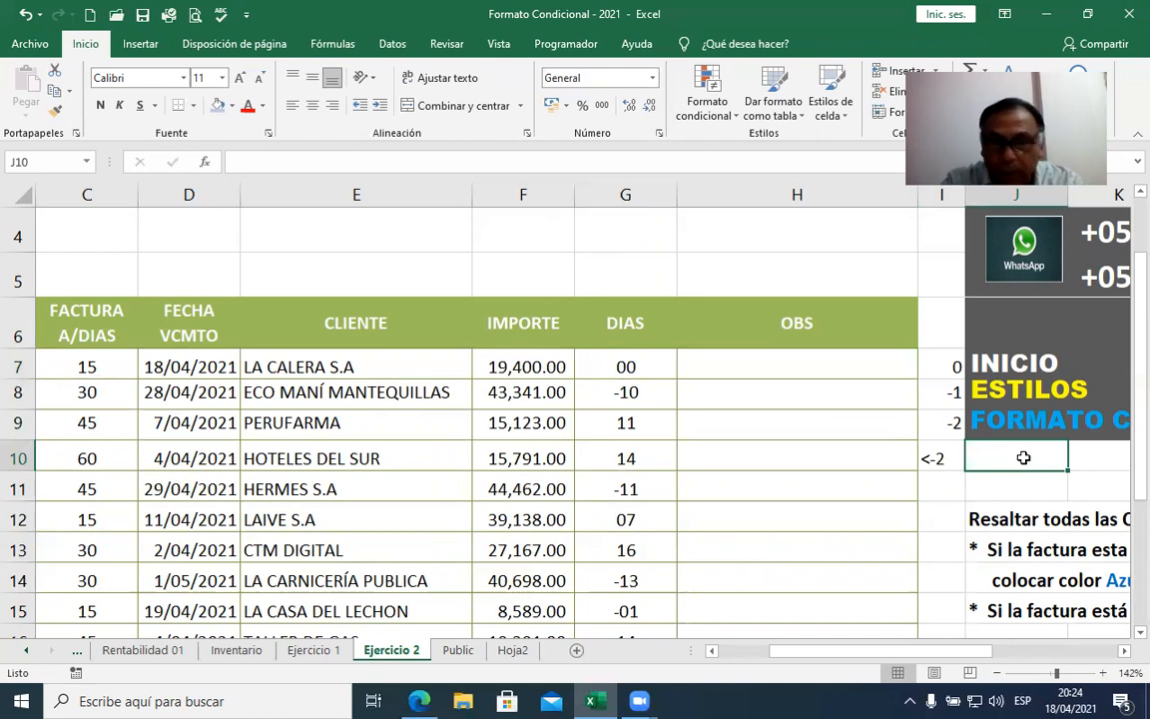
text(EN PROCESO)
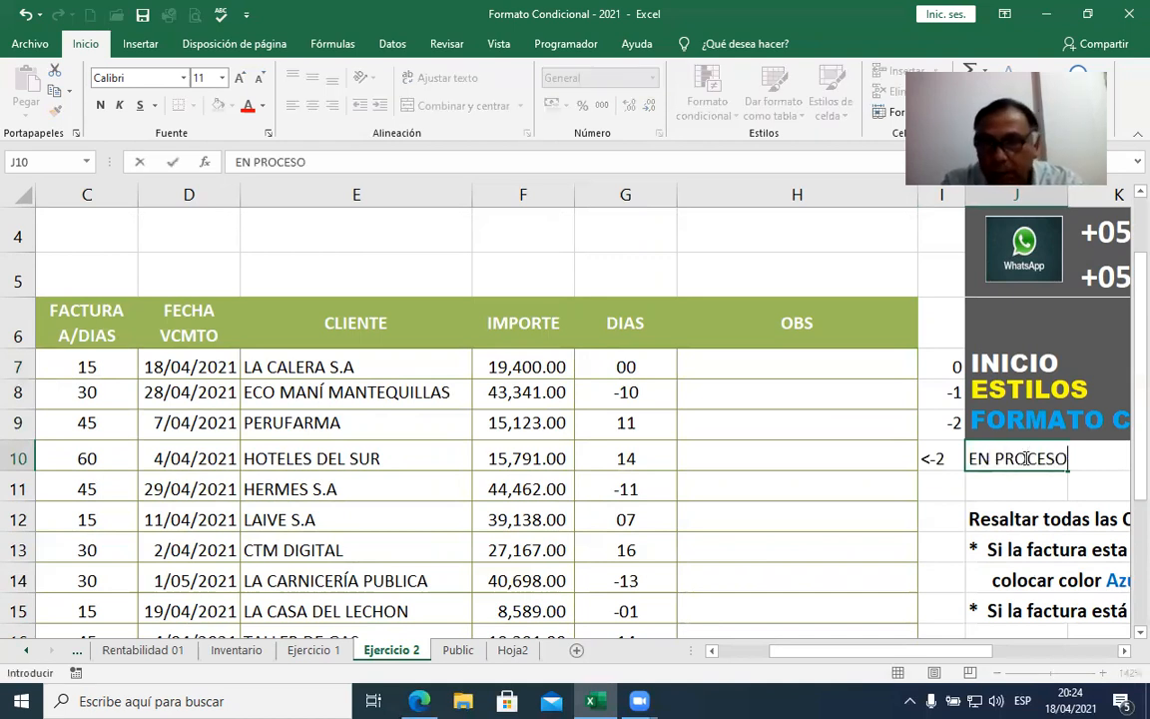
key(Return)
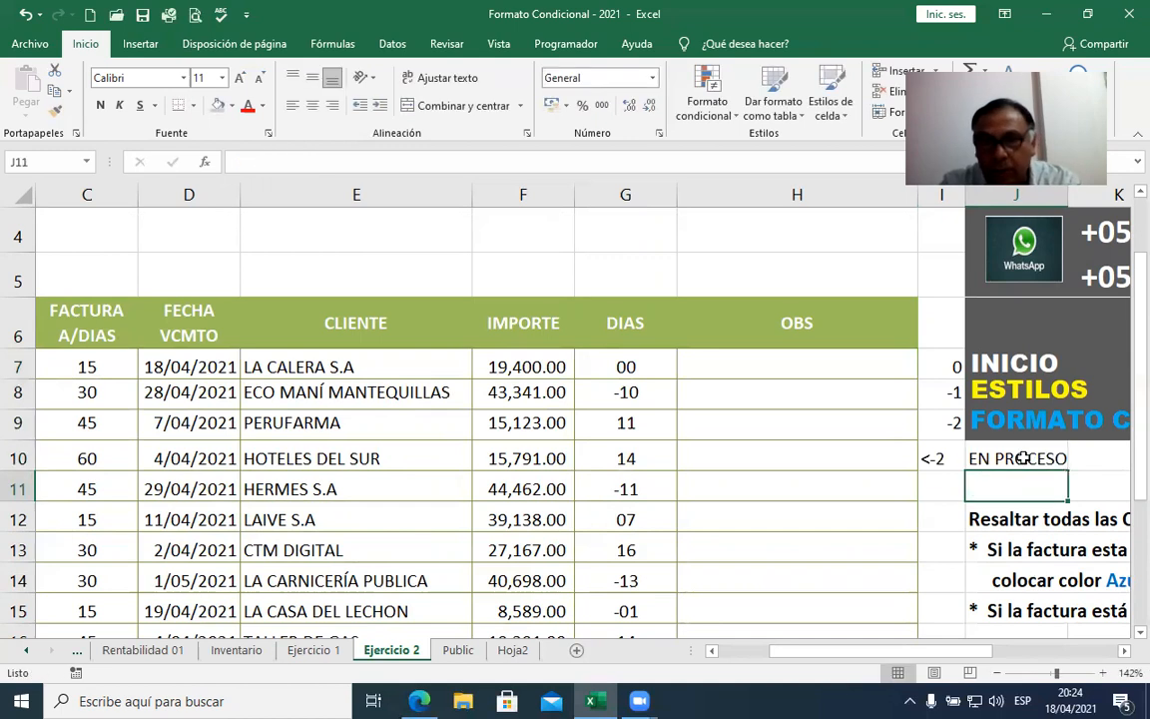
Step: Check the DIAS values of ECO MANÍ MANTEQUILLAS, HERMES S.A and LA CARNICERÍA PUBLICA against the EN PROCESO condition
click(639, 396)
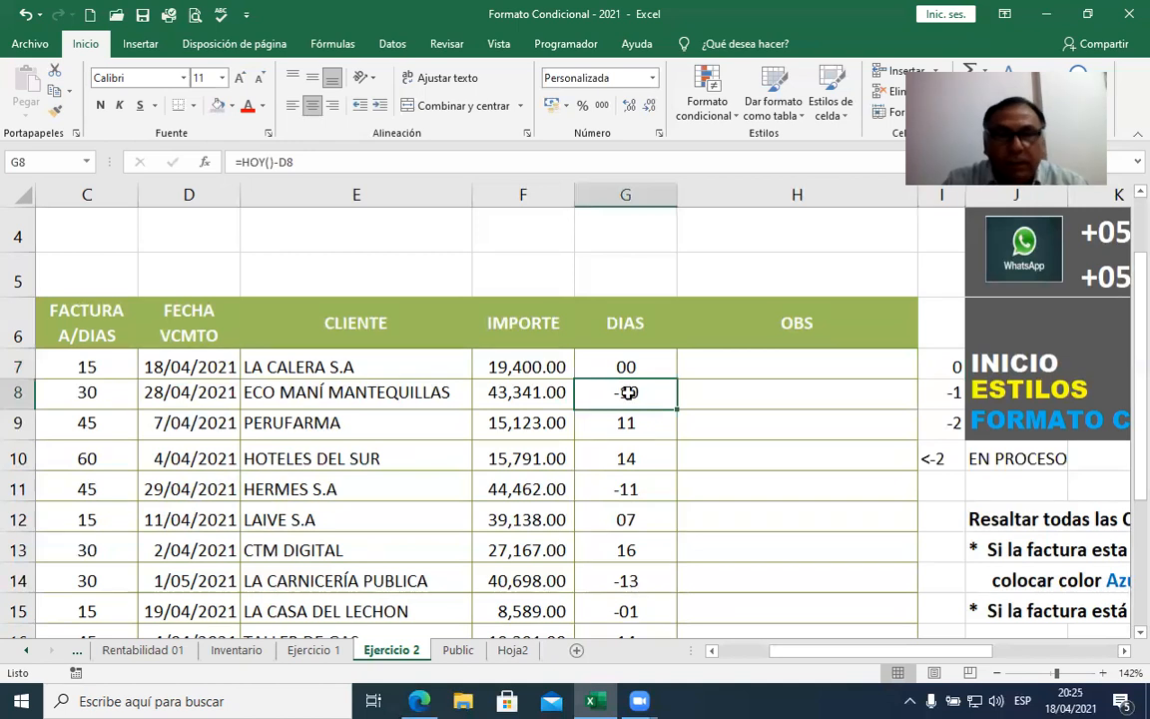
click(652, 489)
scroll(650, 494, down, 2)
scroll(650, 494, up, 1)
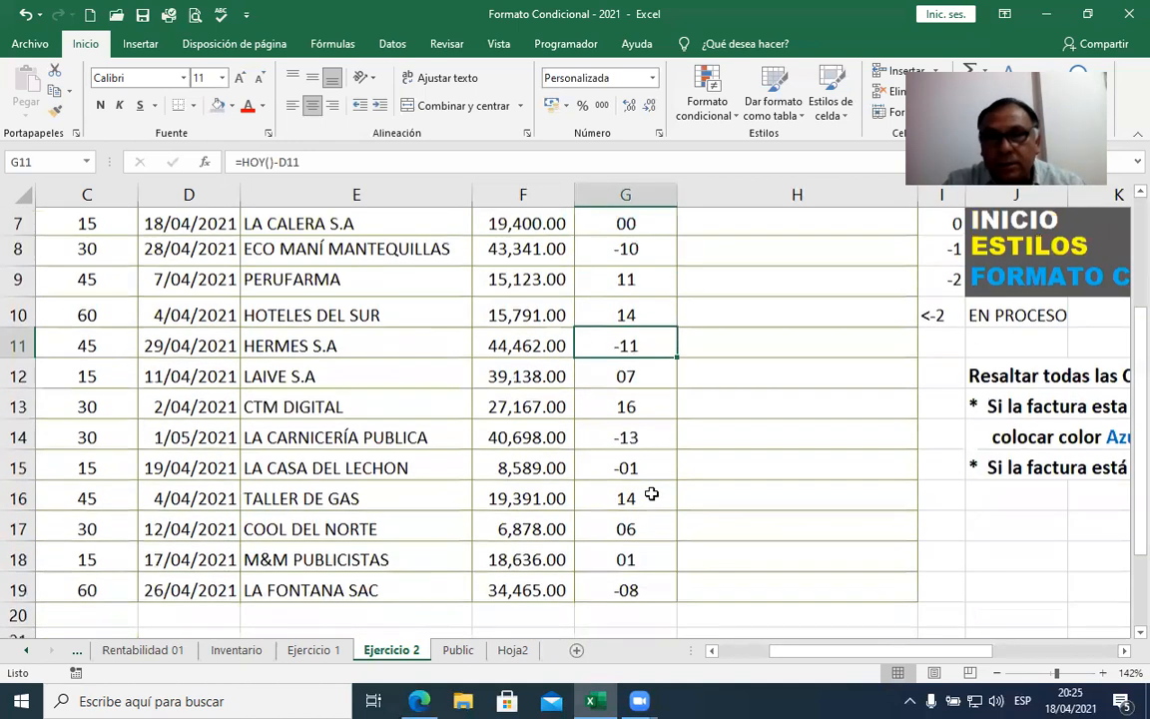
click(652, 437)
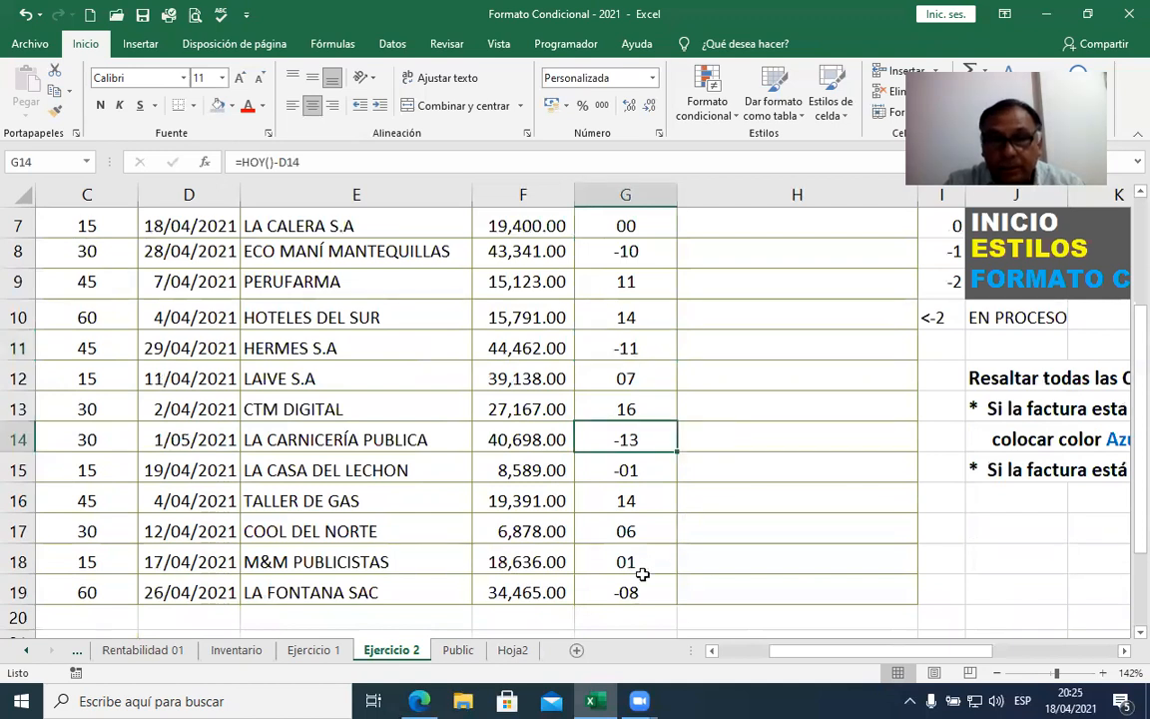
Step: Check the DIAS value of LA FONTANA SAC in G19 against the EN PROCESO condition
key(Down)
key(Down)
key(Down)
key(Down)
key(Down)
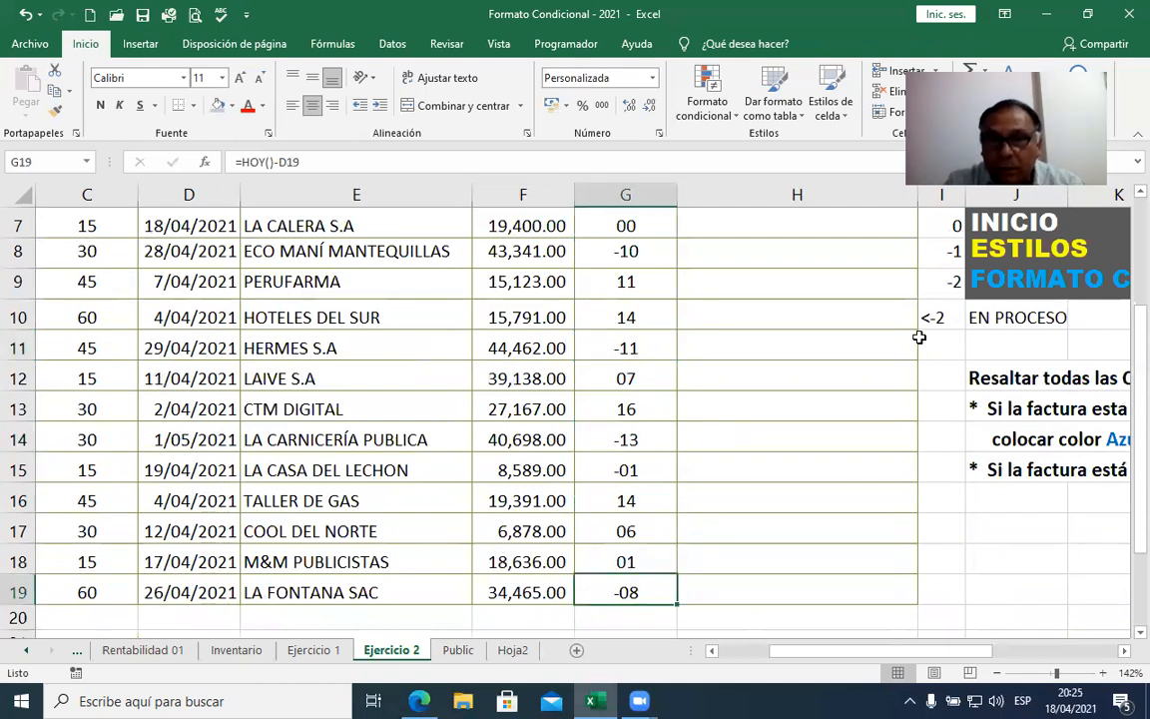
scroll(863, 449, up, 1)
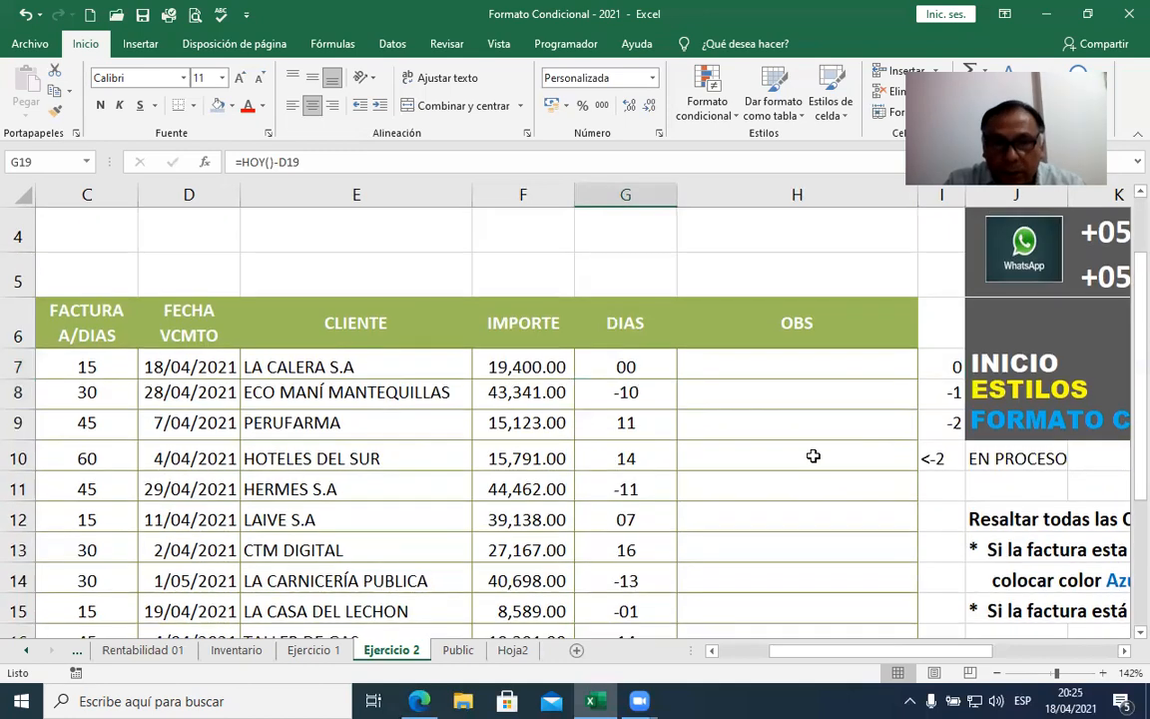
scroll(668, 479, down, 2)
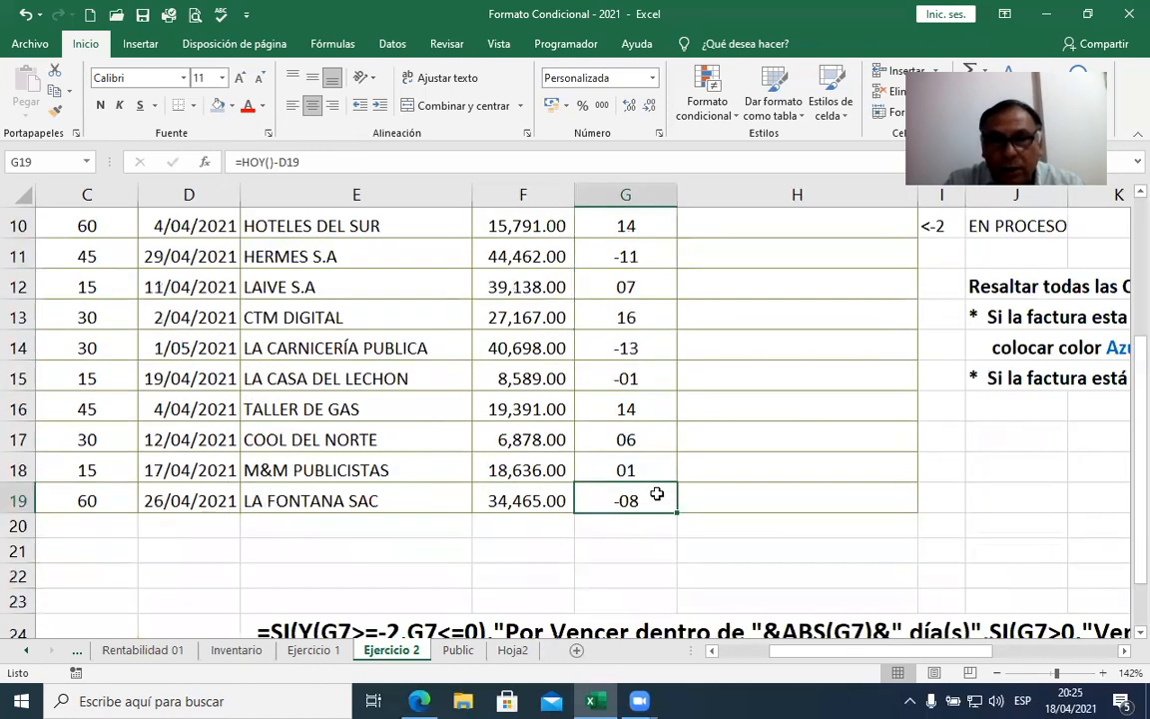
scroll(649, 481, up, 1)
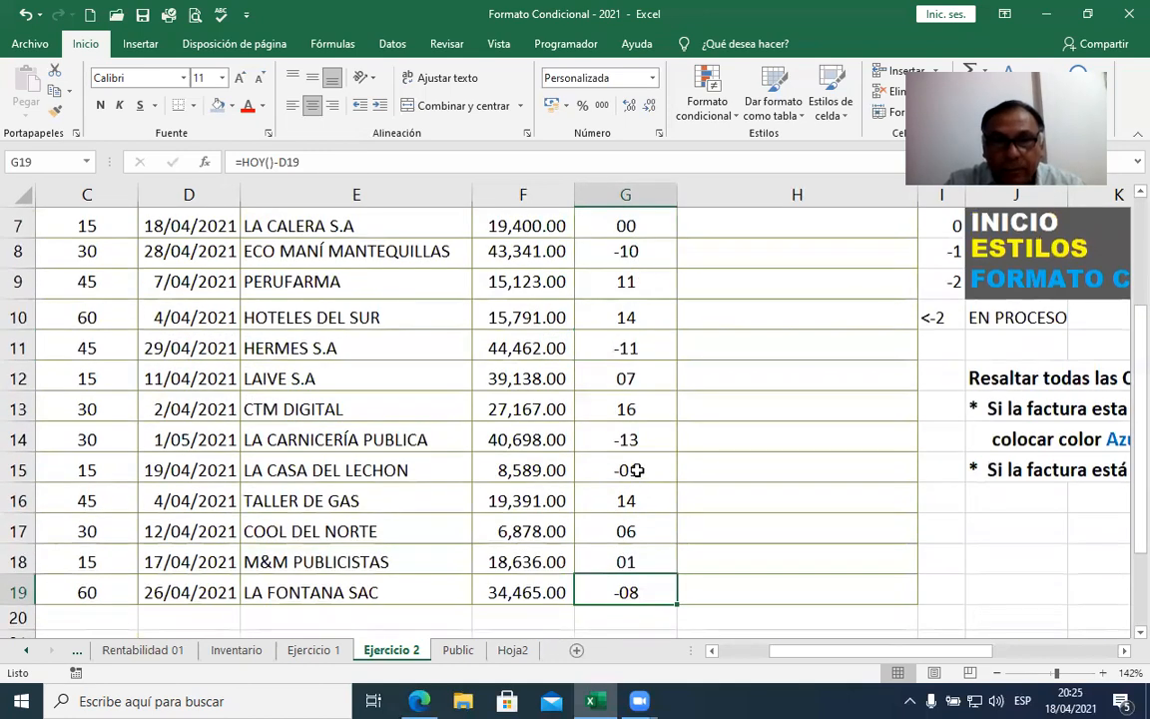
Step: Compare the DIAS values of M&M PUBLICISTAS, COOL DEL NORTE and TALLER DE GAS with their due dates to identify overdue invoices
click(625, 561)
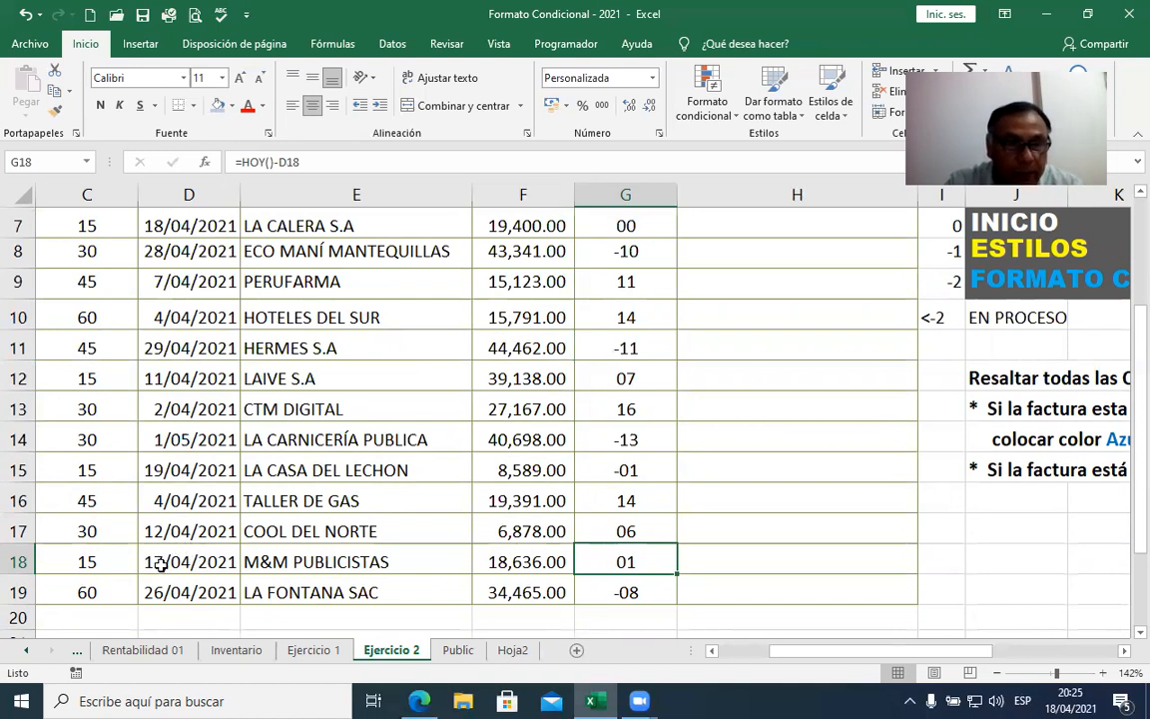
click(618, 530)
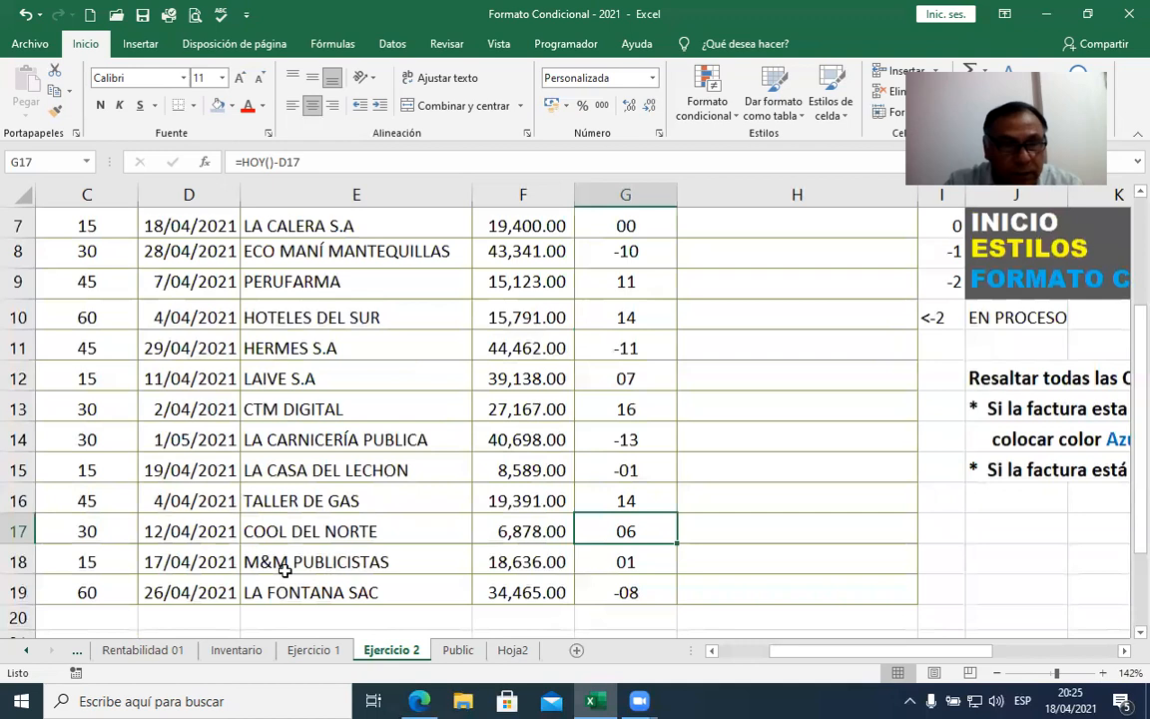
click(195, 534)
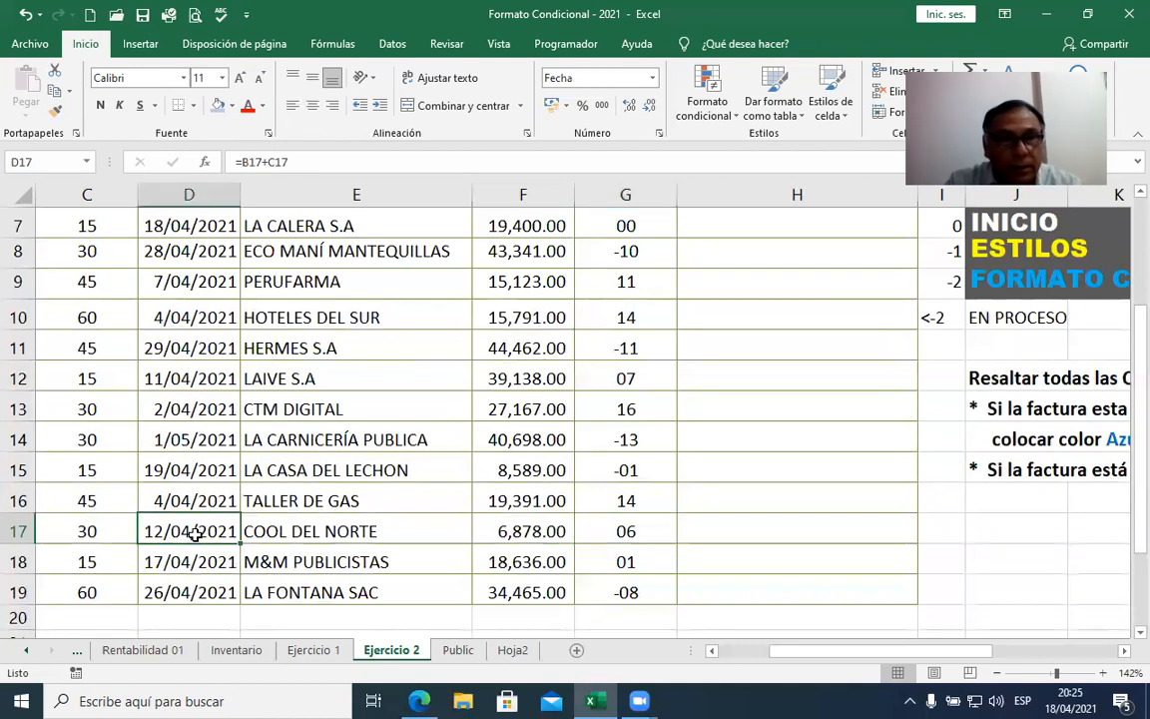
click(644, 497)
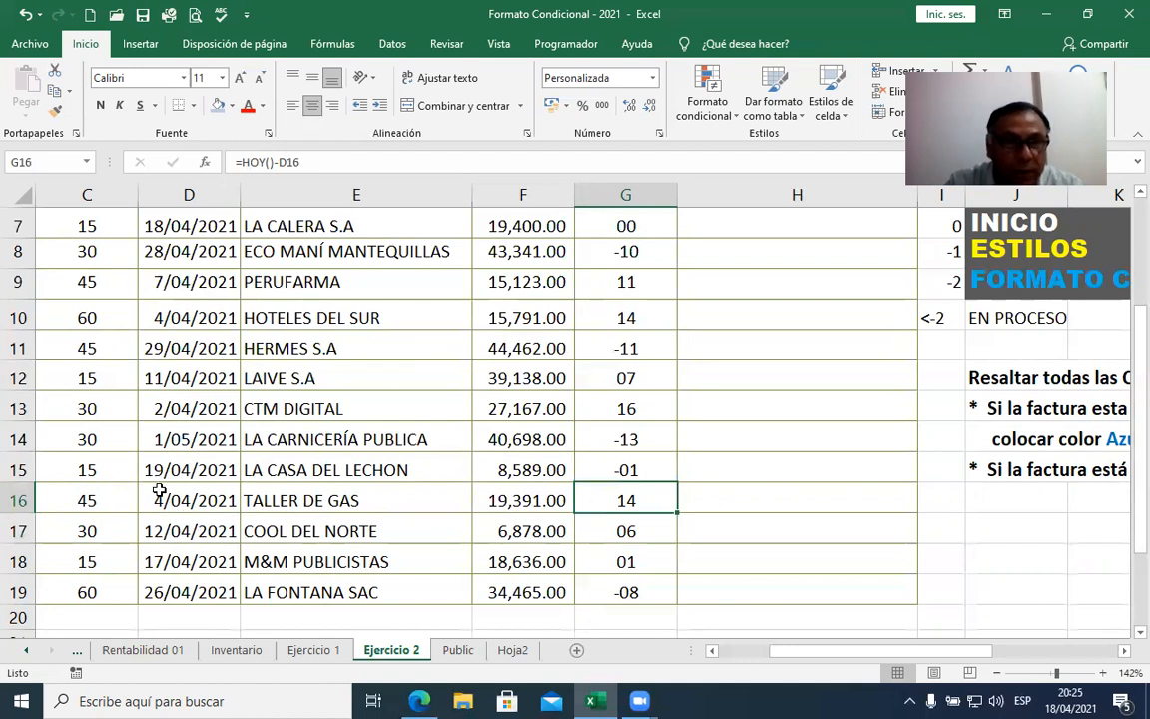
Step: Inspect the due-date formula of TALLER DE GAS in D16 together with its issue date and credit days
click(221, 500)
double_click(204, 499)
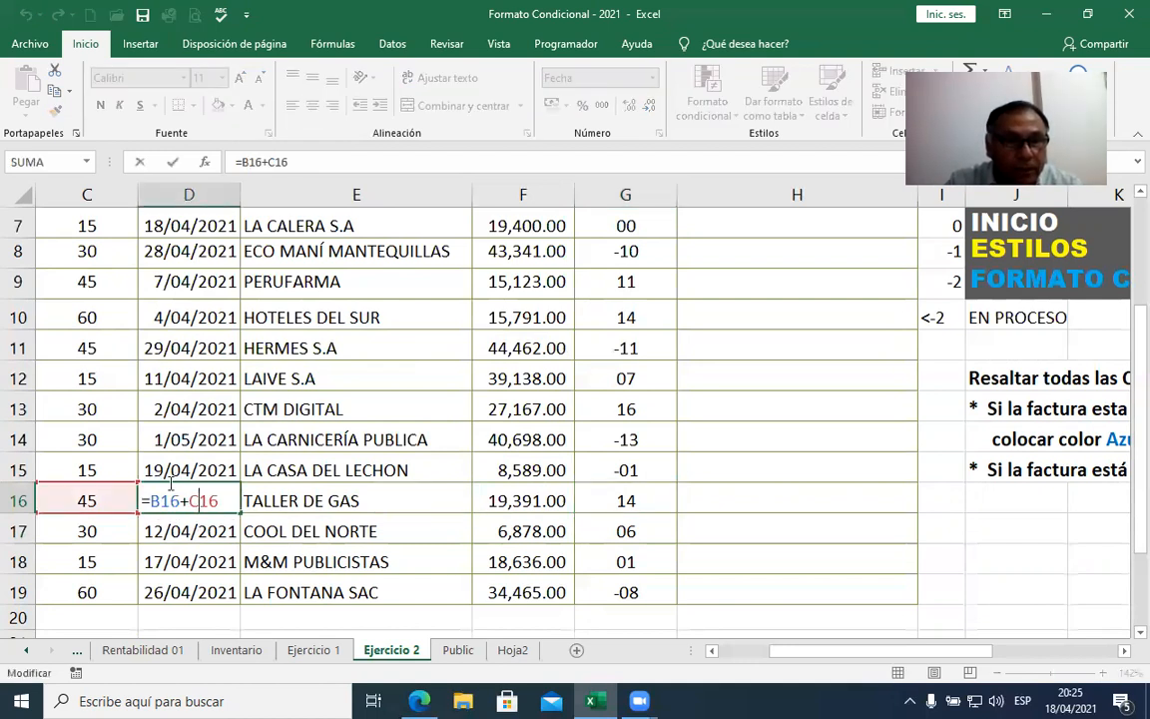
drag(778, 652, 756, 659)
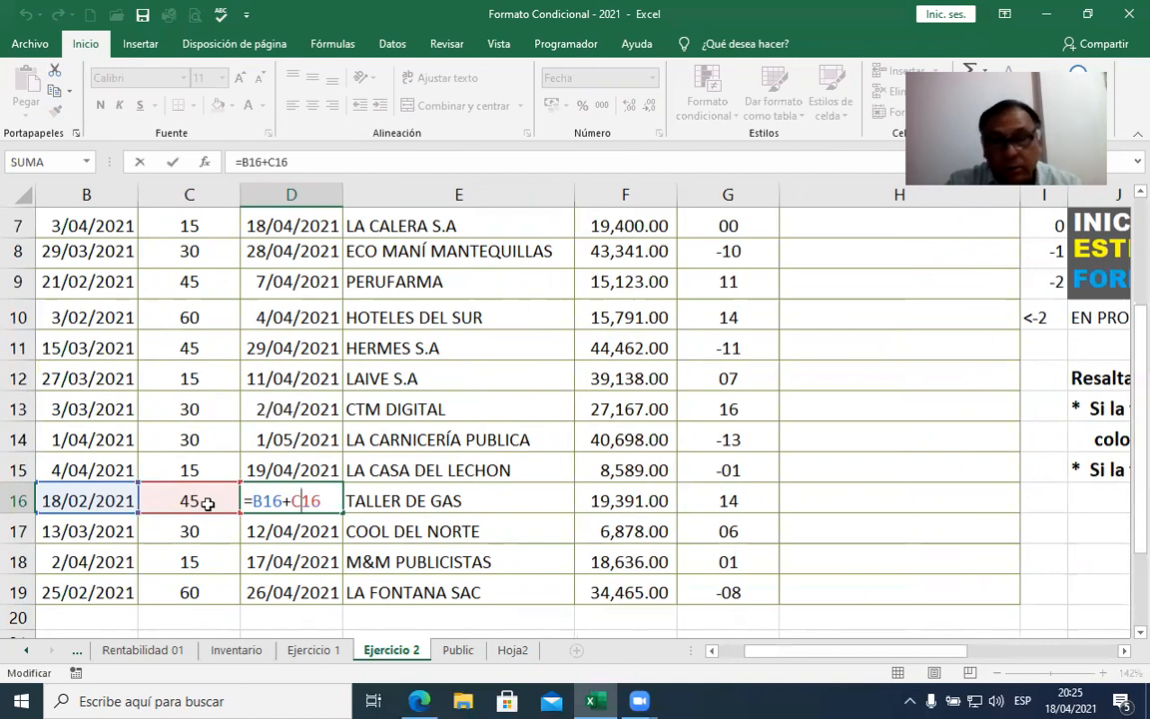
key(Return)
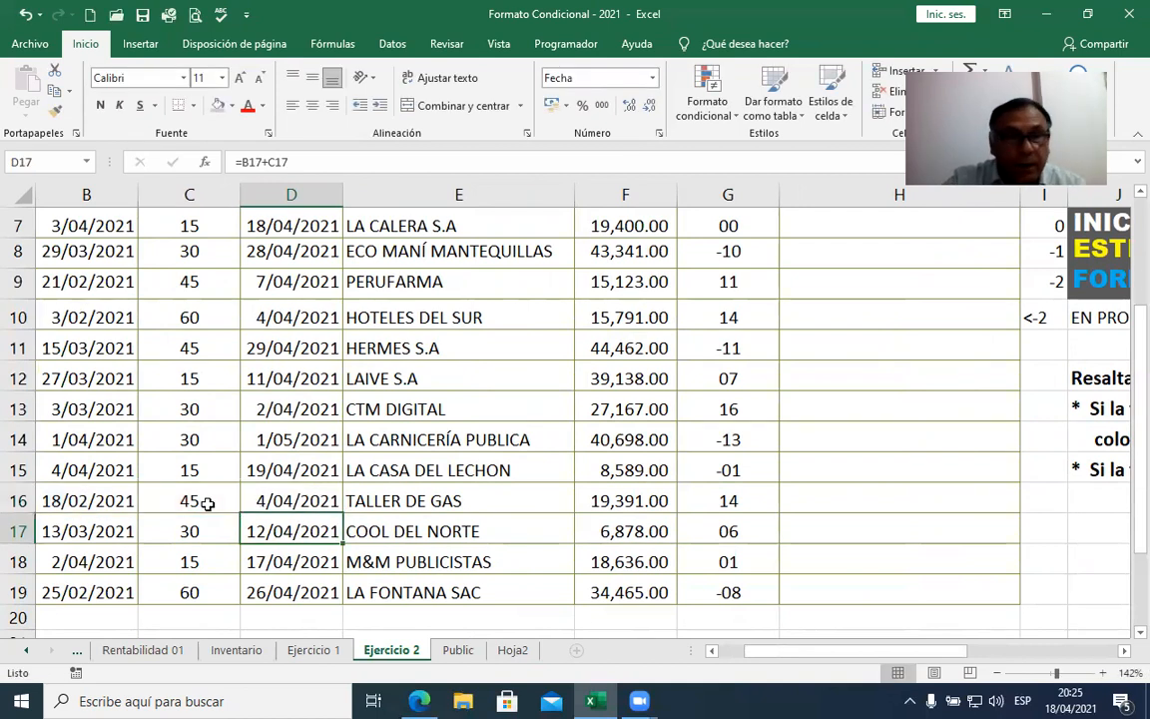
Step: Review the reference values in I7:I9, the sample OBS formula below the table and the highlighting instructions in J12:J15
scroll(280, 495, up, 2)
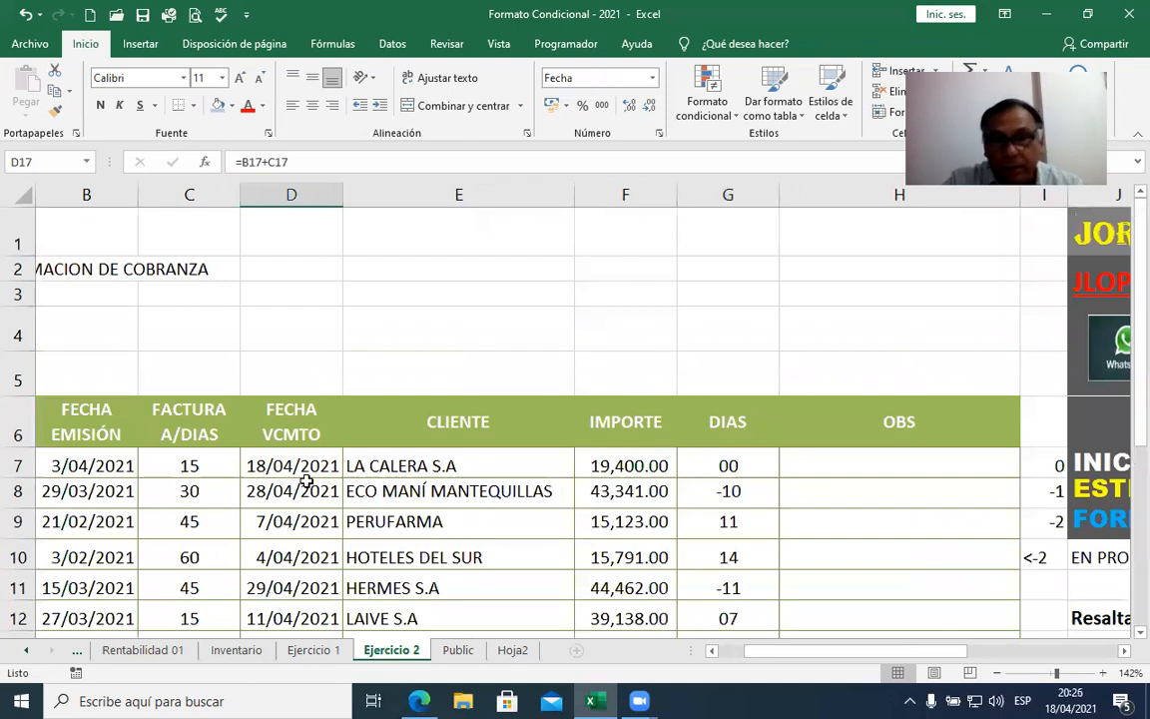
scroll(277, 432, down, 1)
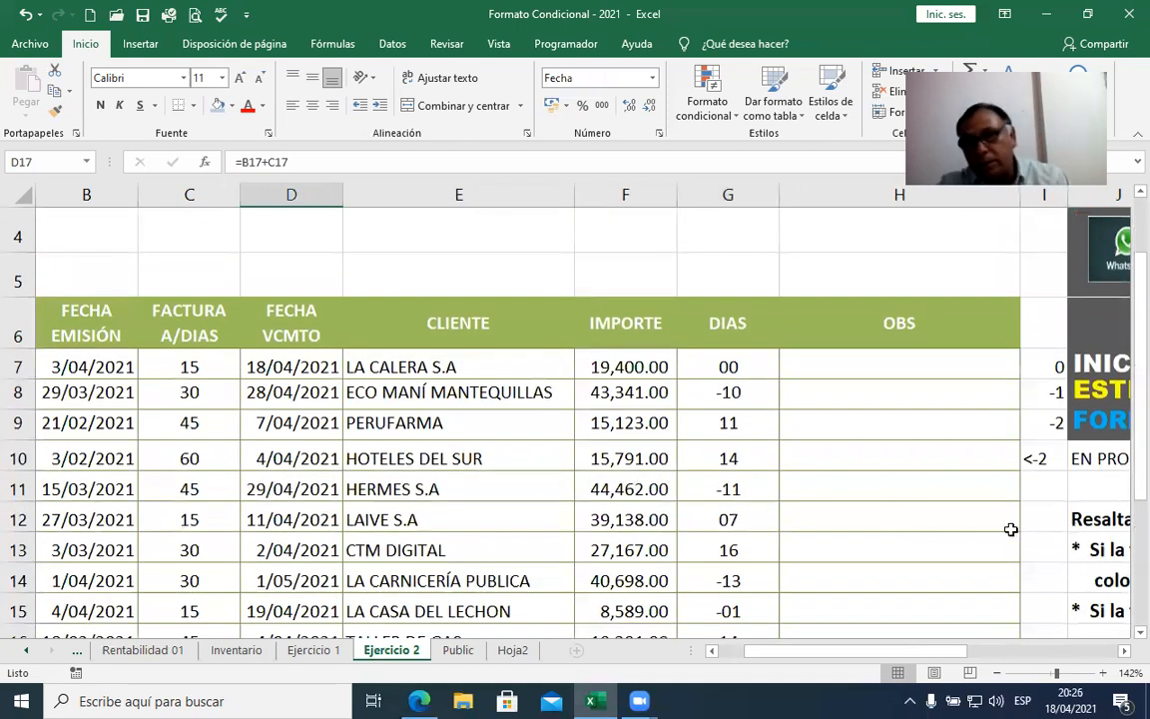
drag(1053, 368, 1055, 419)
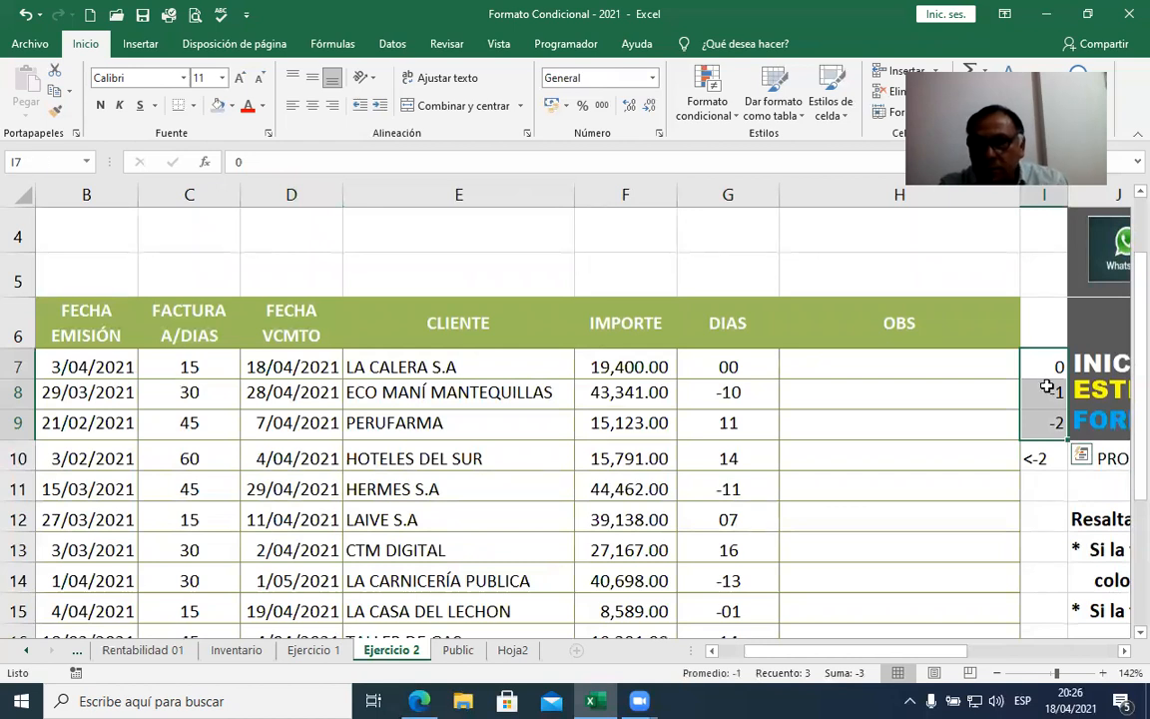
scroll(921, 611, down, 2)
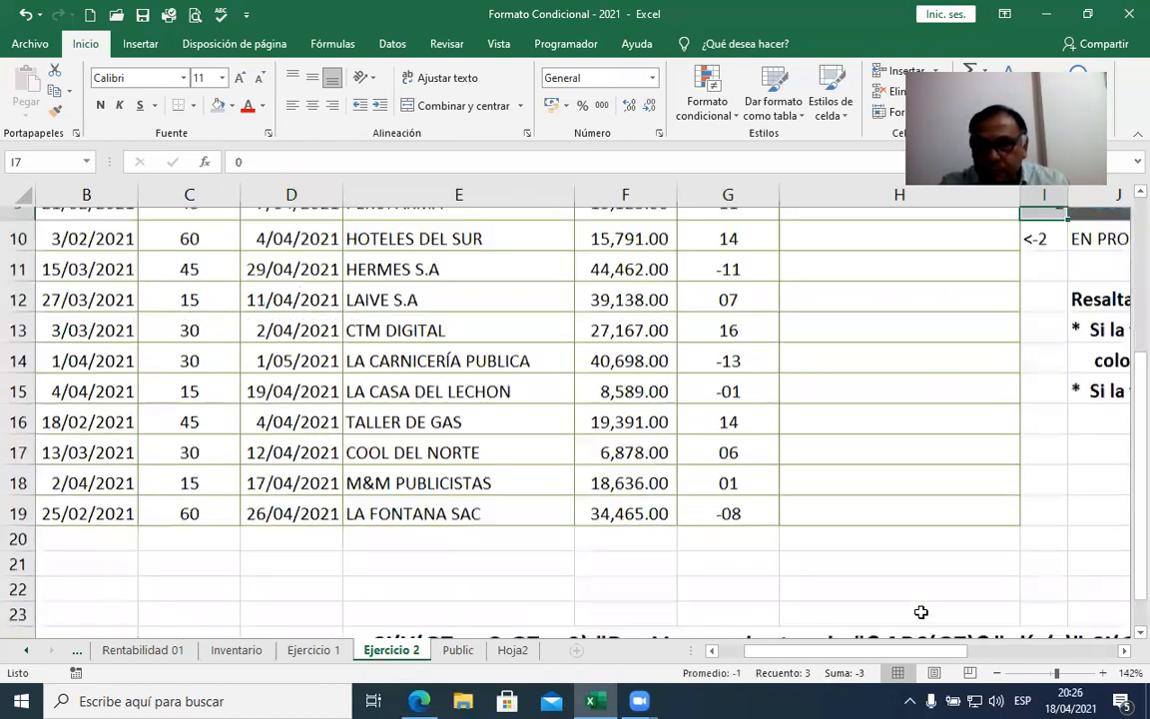
drag(898, 661, 975, 659)
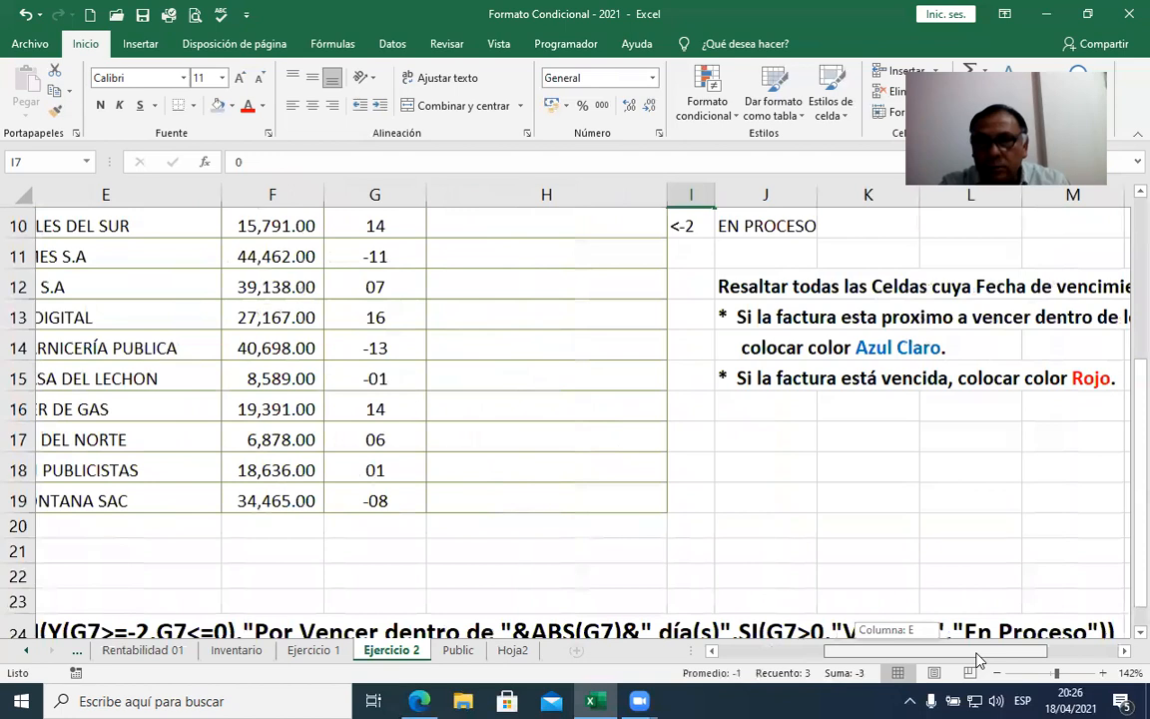
scroll(897, 552, up, 1)
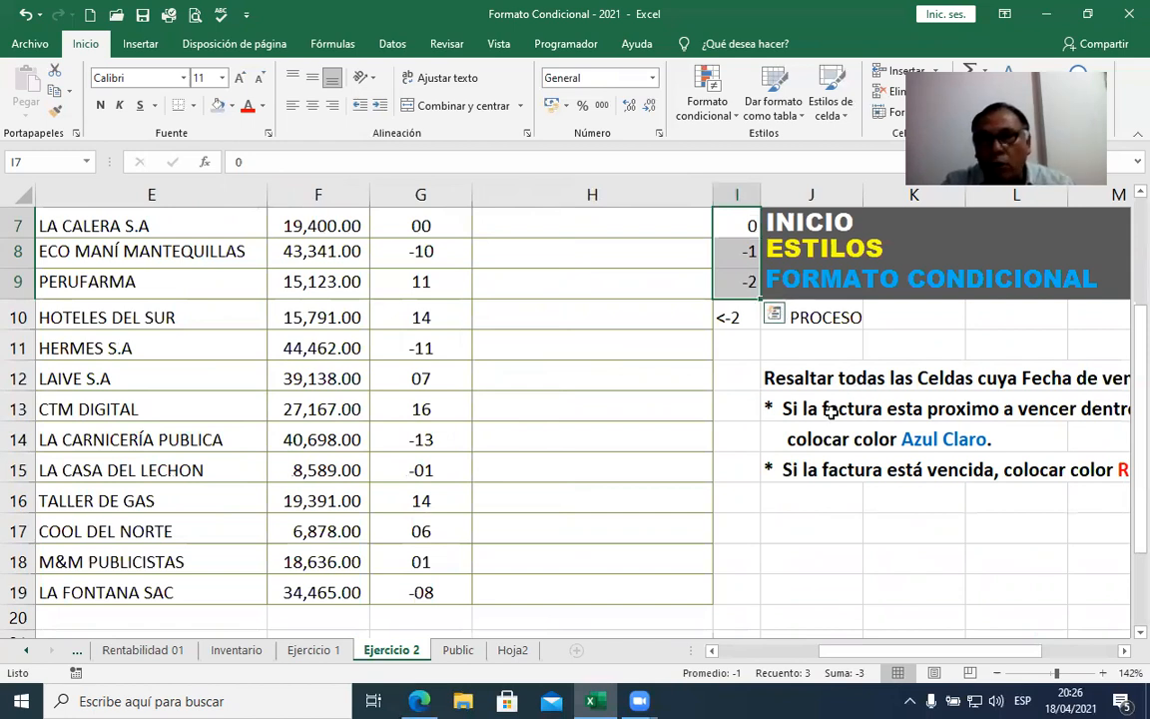
click(798, 439)
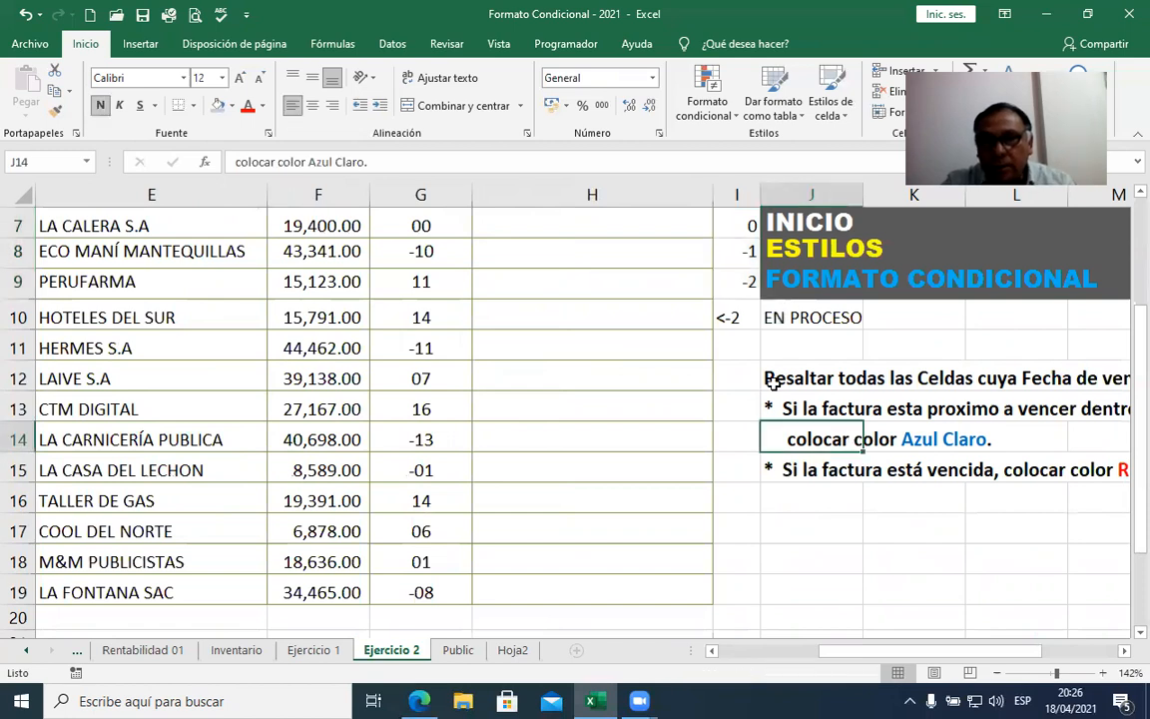
drag(925, 655, 957, 657)
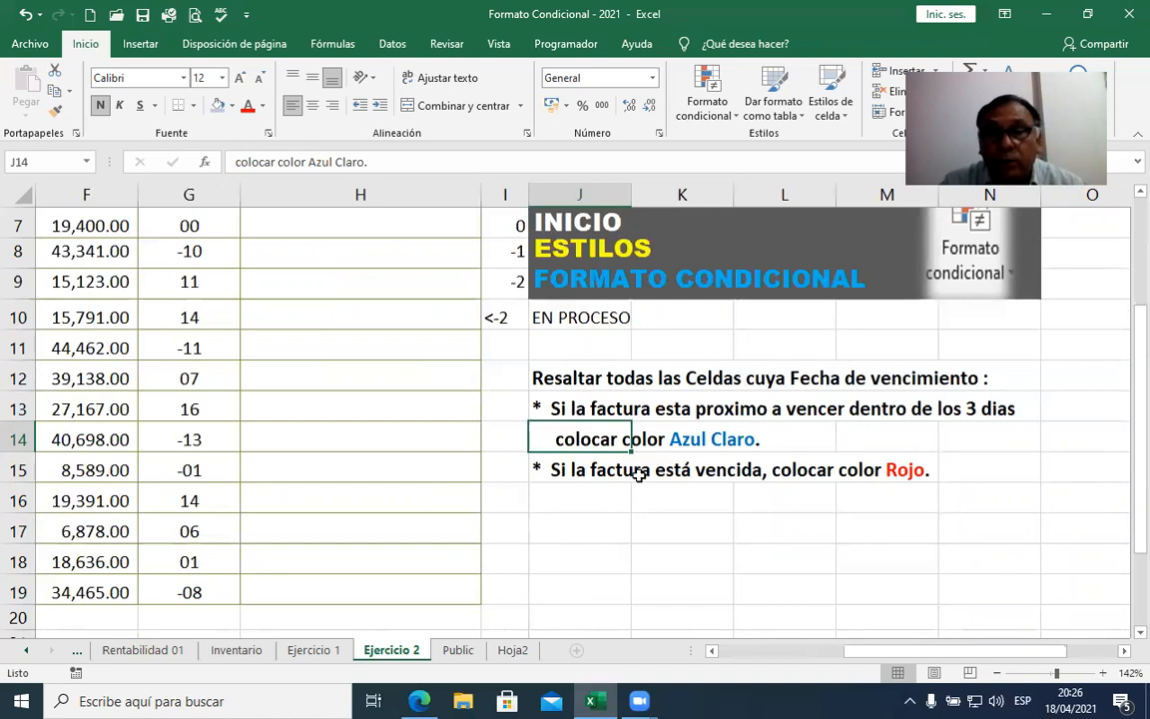
Step: Enter the condition >0 for overdue invoices in cell I11, below the <-2 condition
click(505, 344)
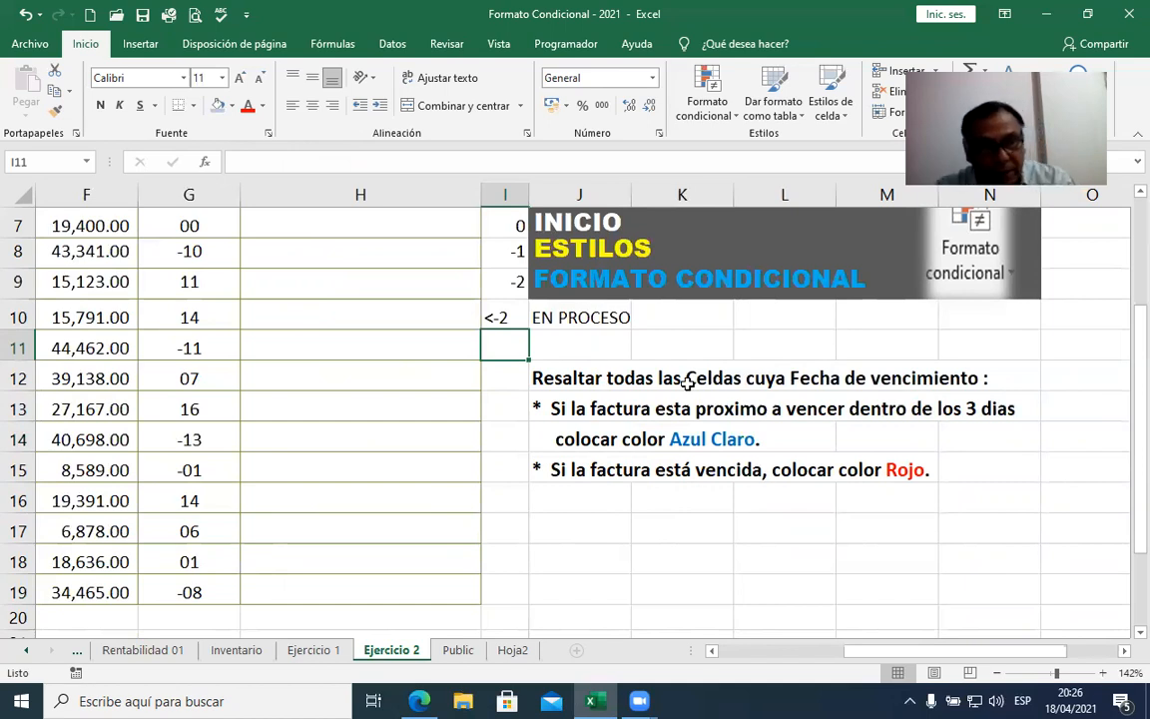
text(>0)
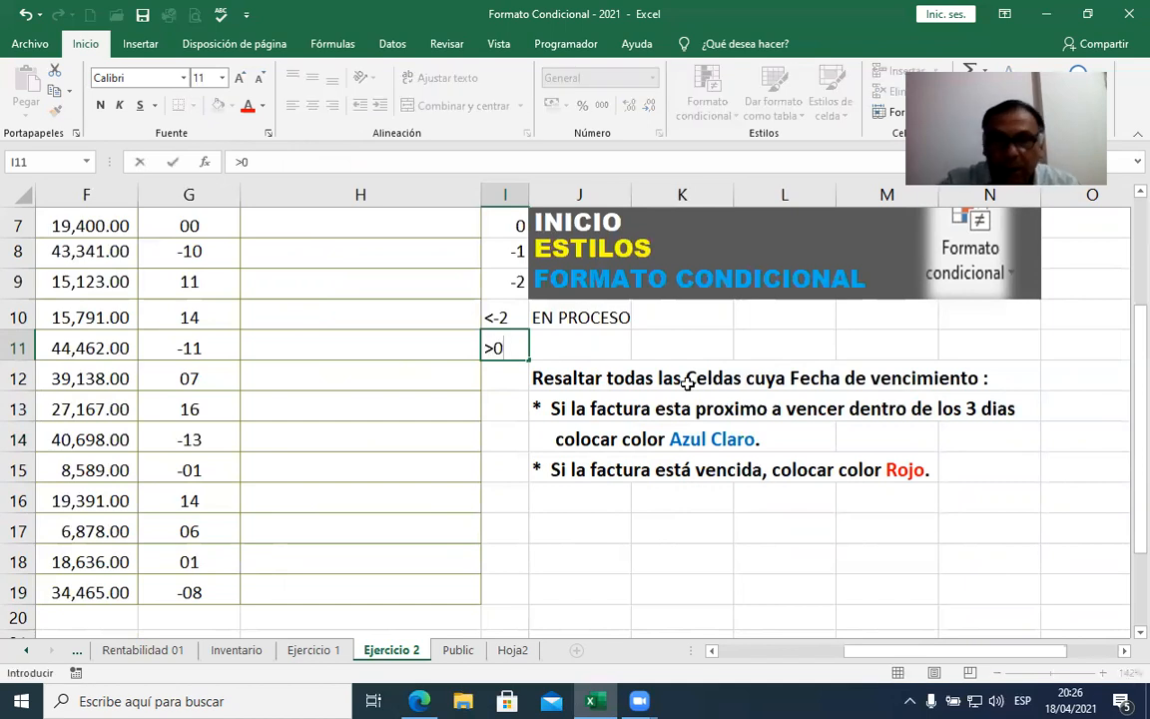
key(Return)
click(496, 344)
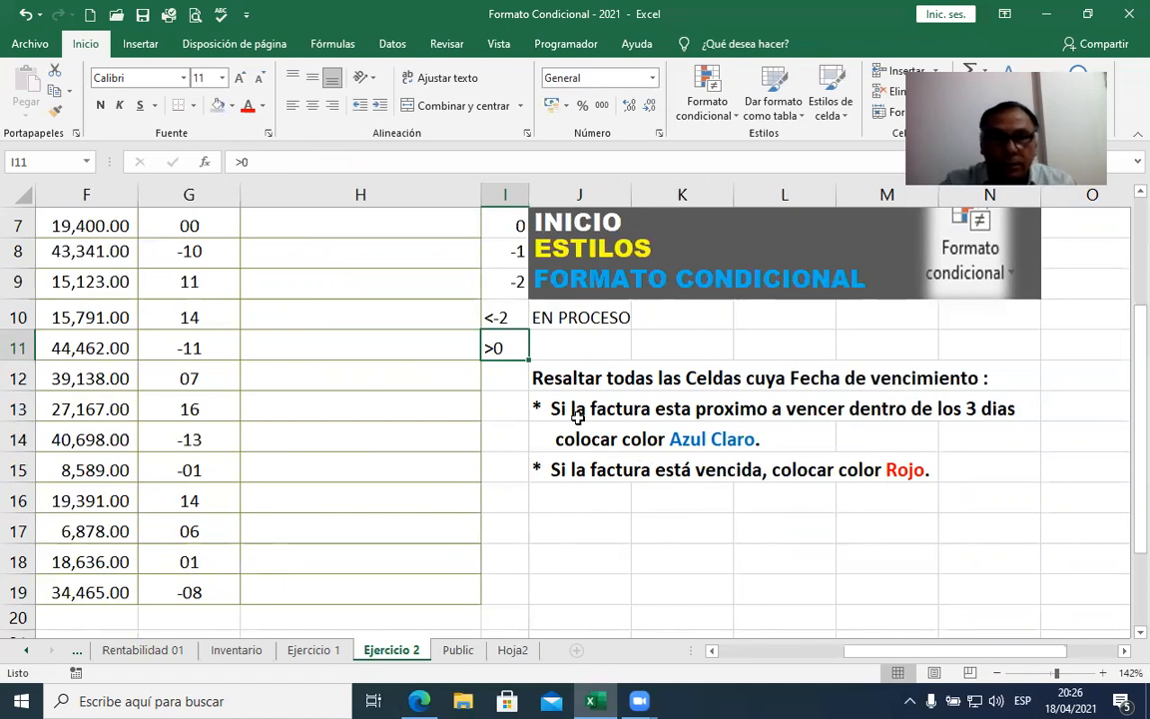
Step: Compare the I7:I9 reference range and the >0 condition in I11 with the DIAS values in the invoice table
drag(514, 238, 514, 283)
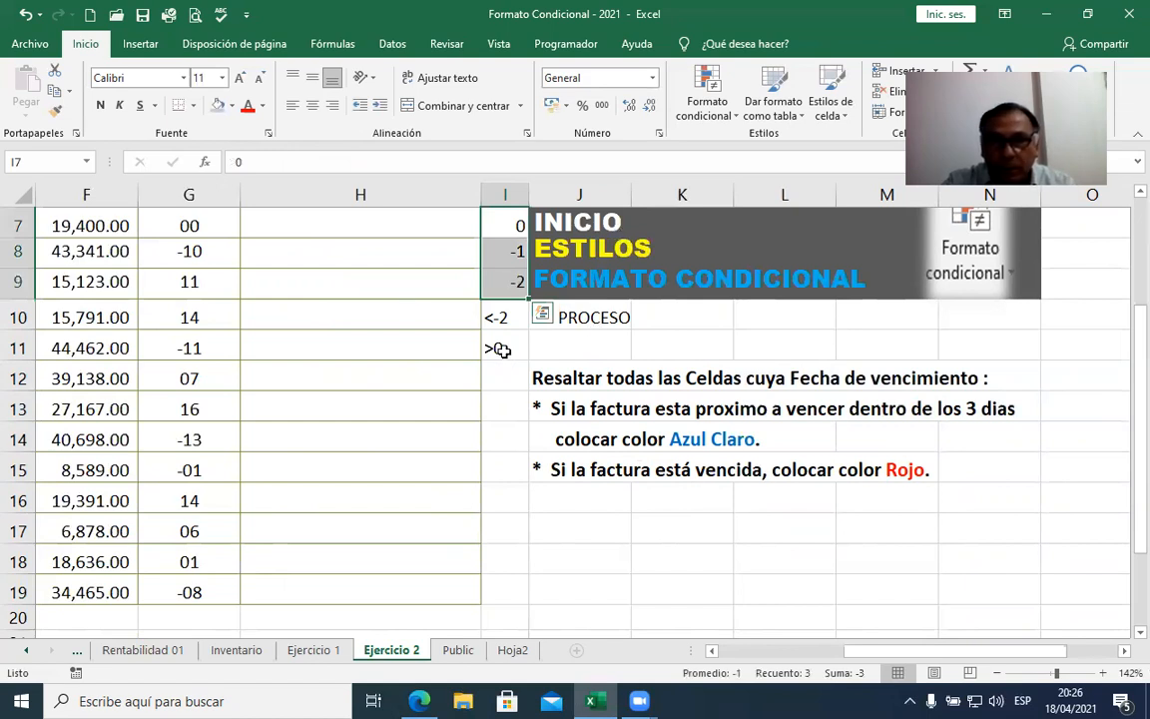
click(500, 350)
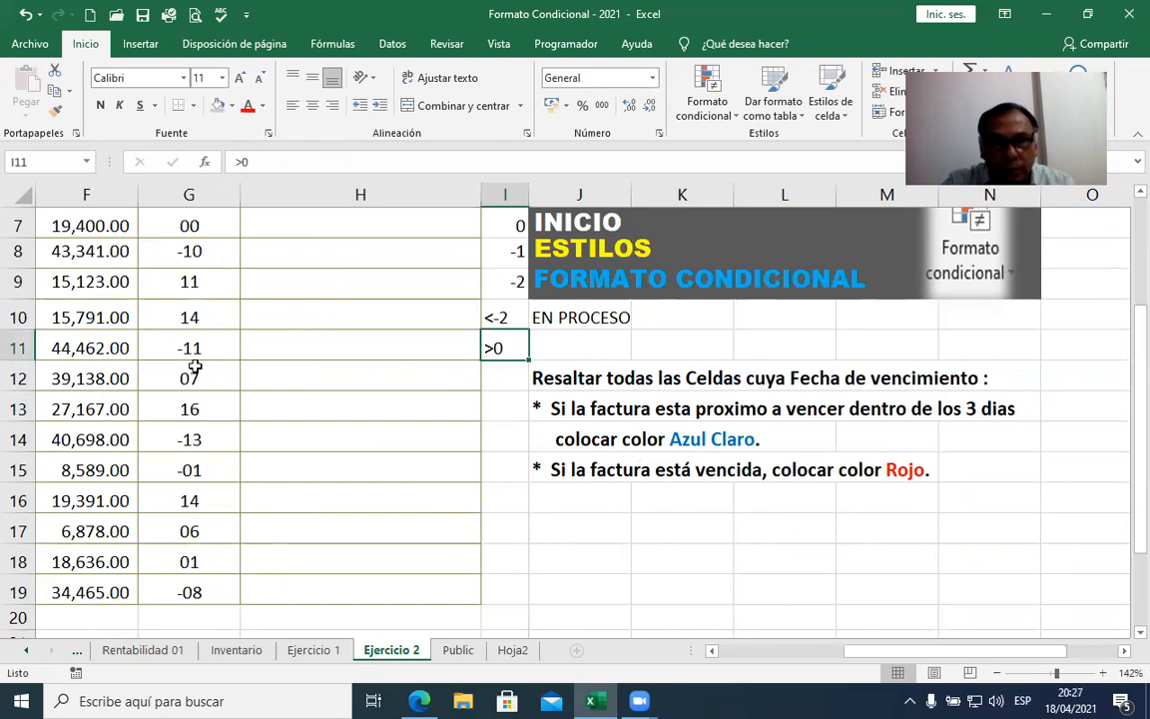
scroll(190, 400, up, 1)
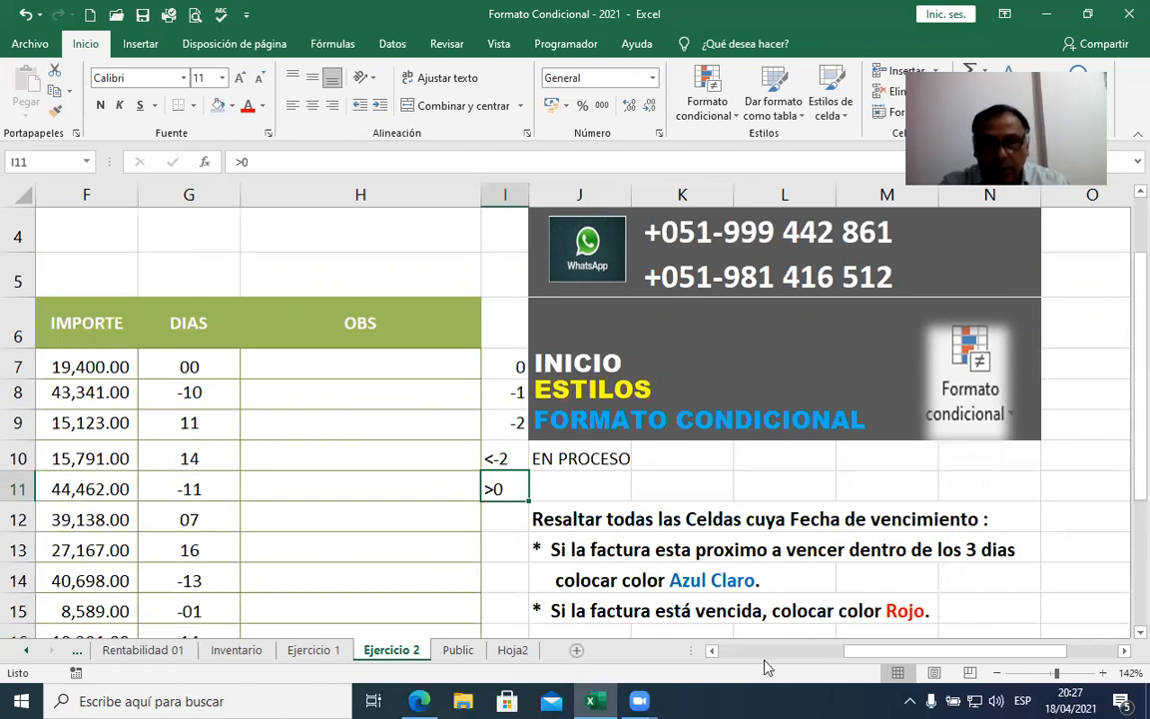
drag(799, 657, 616, 499)
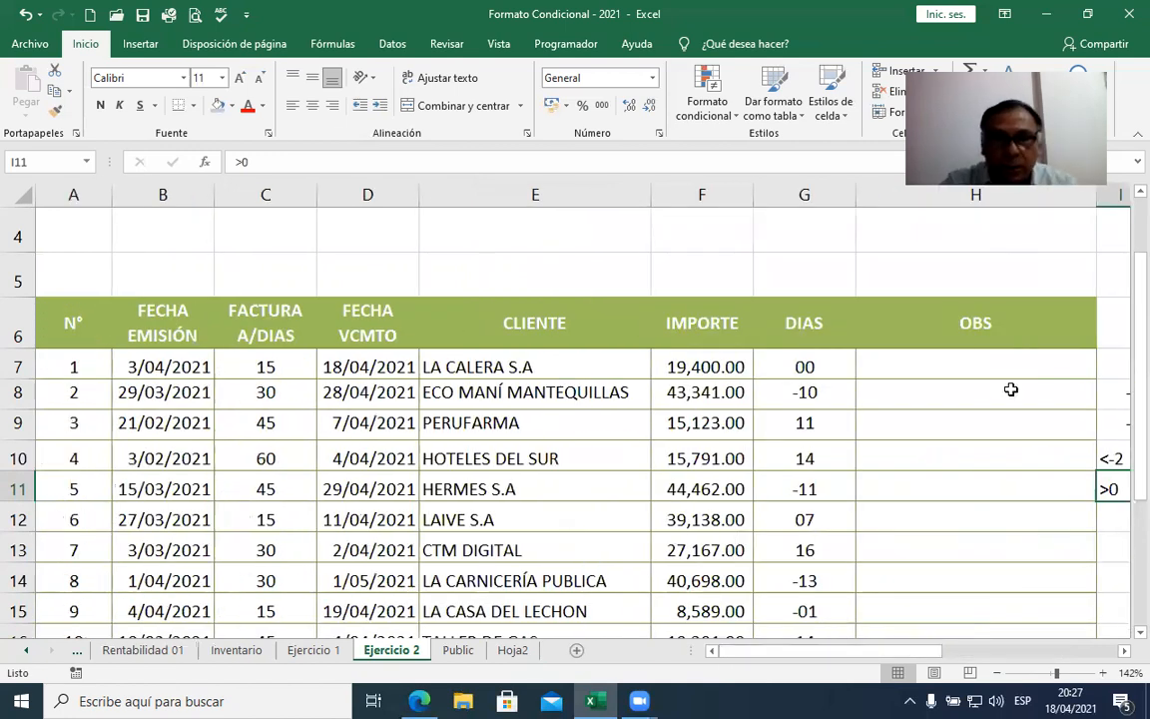
click(1125, 654)
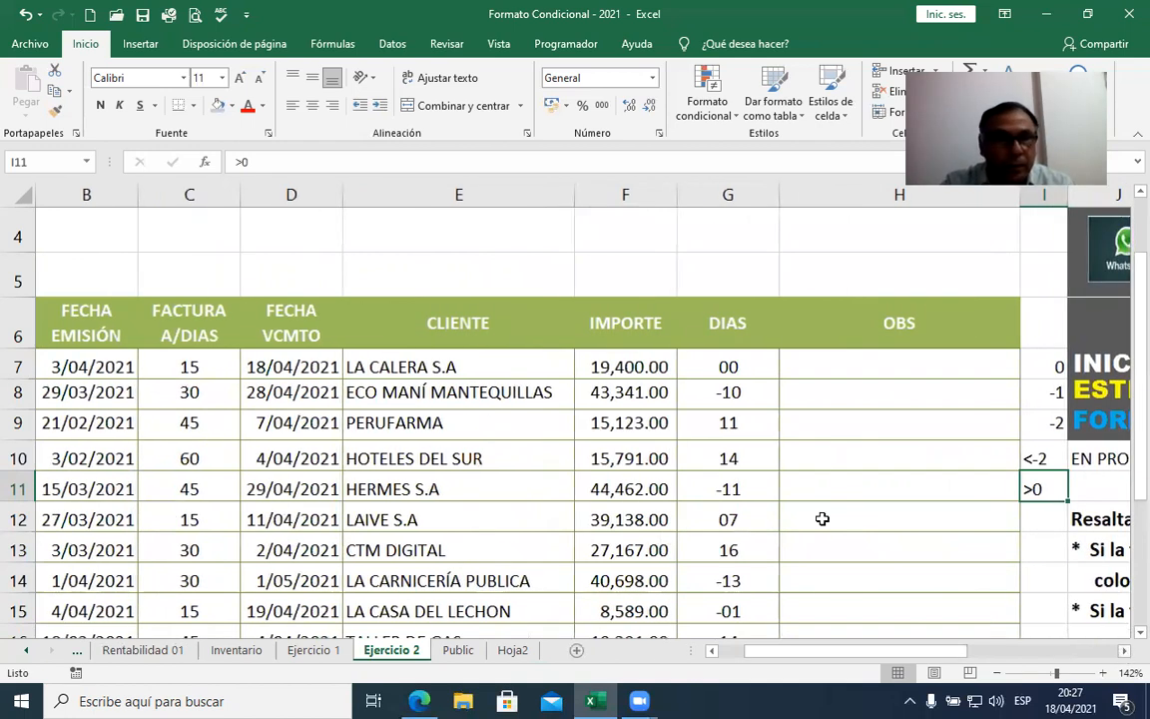
Step: Review the invoice issue dates in the FECHA EMISIÓN column, B7:B19
drag(104, 366, 111, 591)
scroll(113, 591, up, 2)
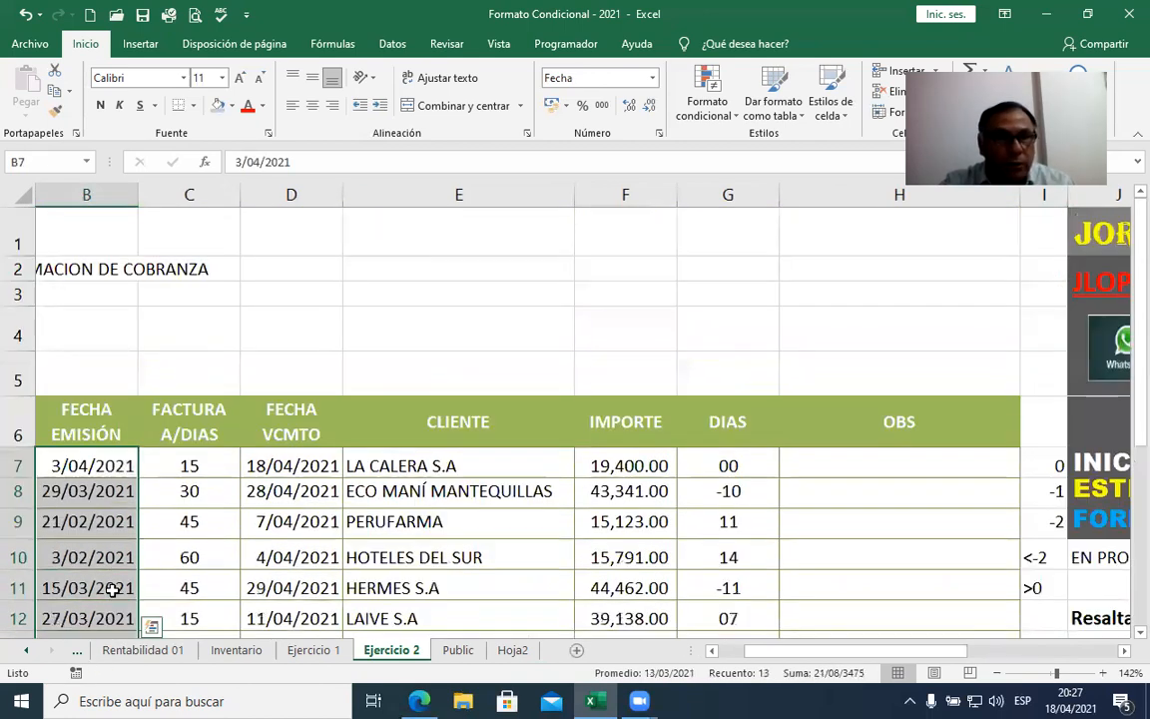
scroll(113, 591, down, 1)
scroll(113, 589, down, 1)
scroll(113, 589, up, 1)
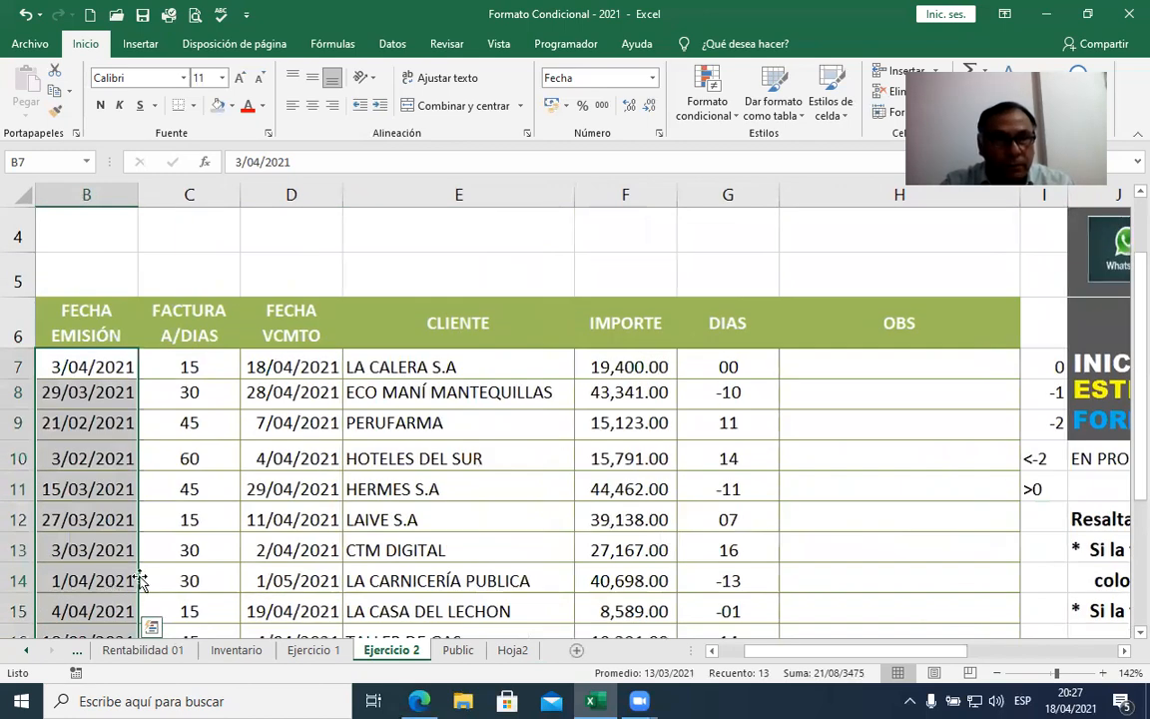
Step: Review the due dates in the FECHA VCMTO column, D7:D19, alongside the DIAS values and reference conditions
drag(290, 367, 322, 592)
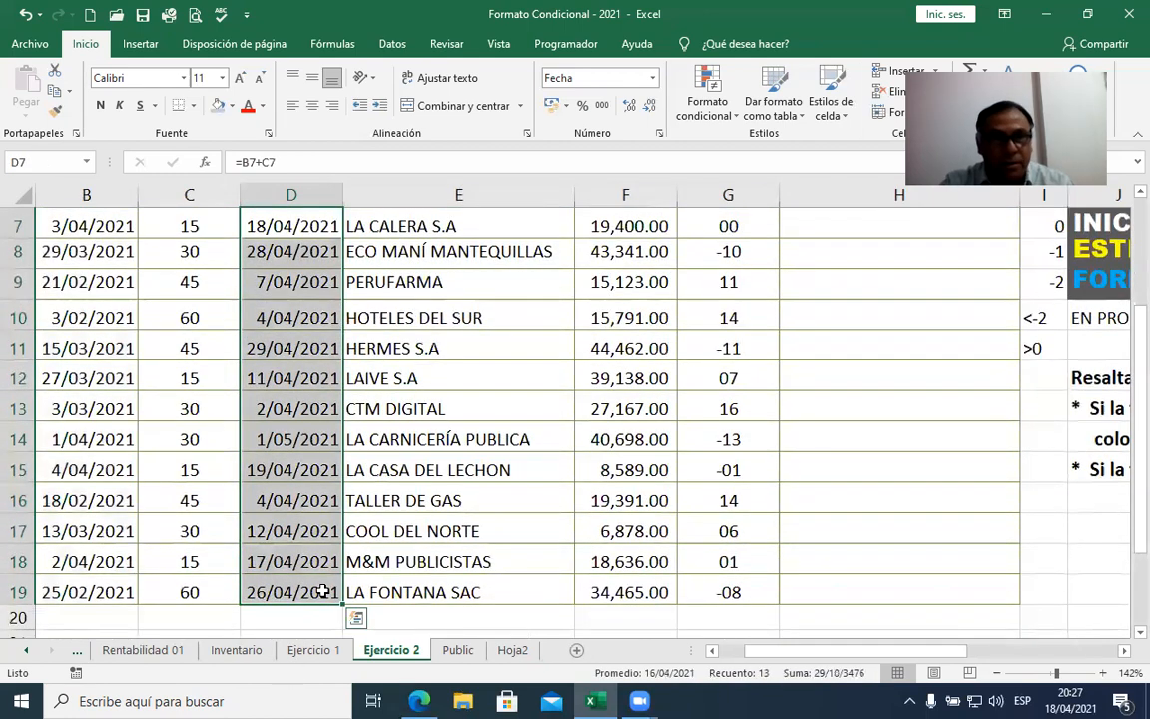
scroll(337, 499, up, 1)
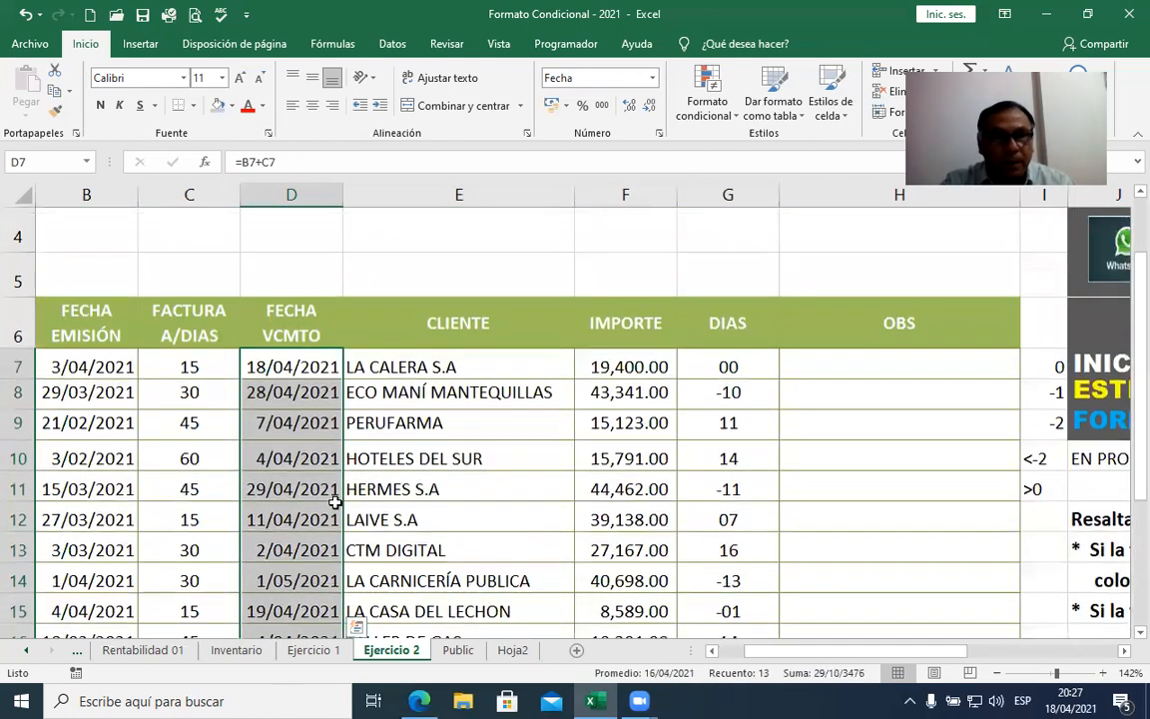
scroll(337, 502, down, 1)
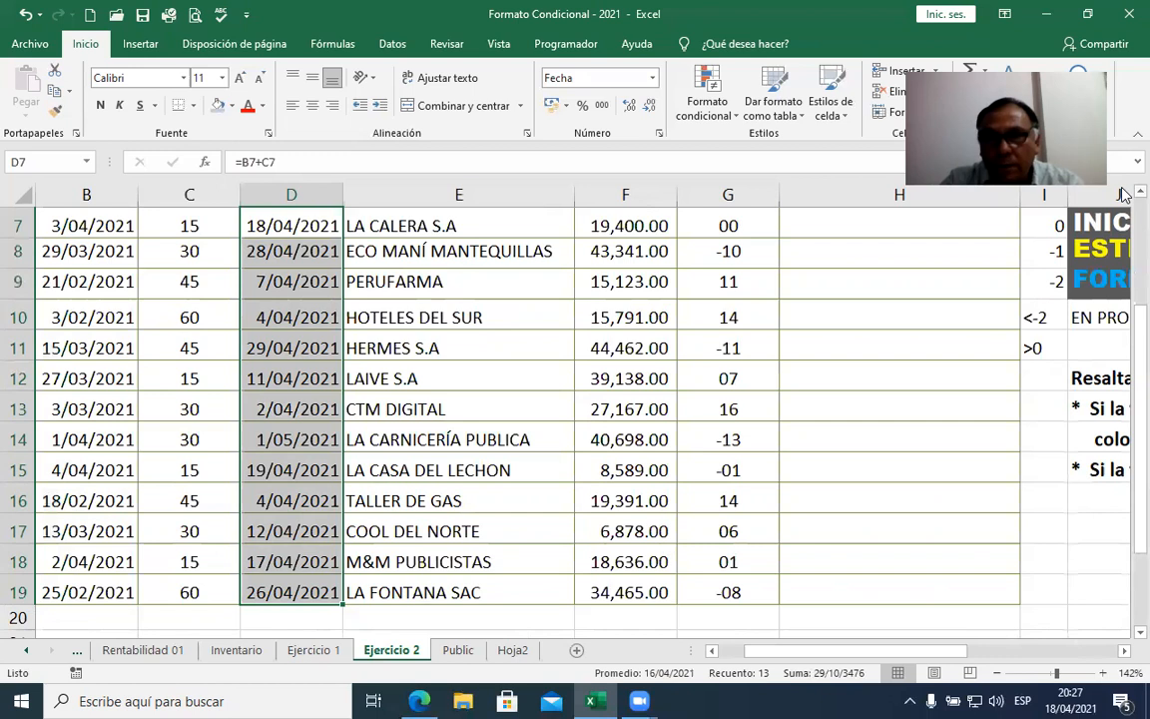
scroll(1122, 193, up, 1)
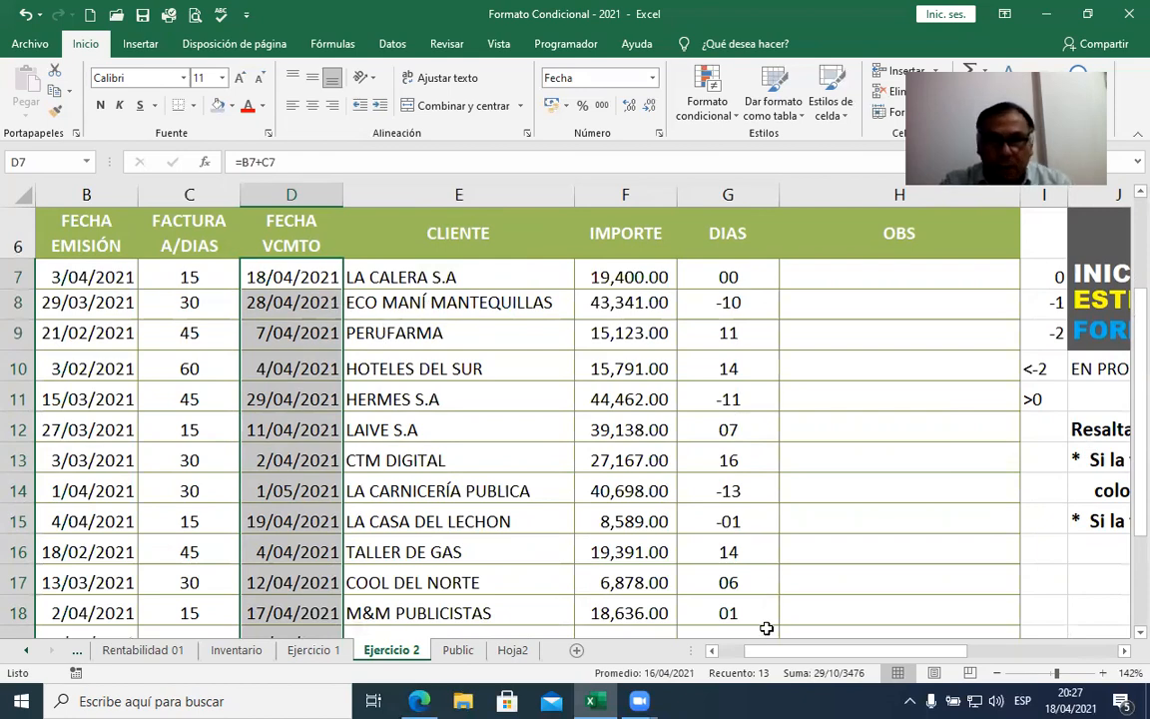
scroll(944, 590, right, 3)
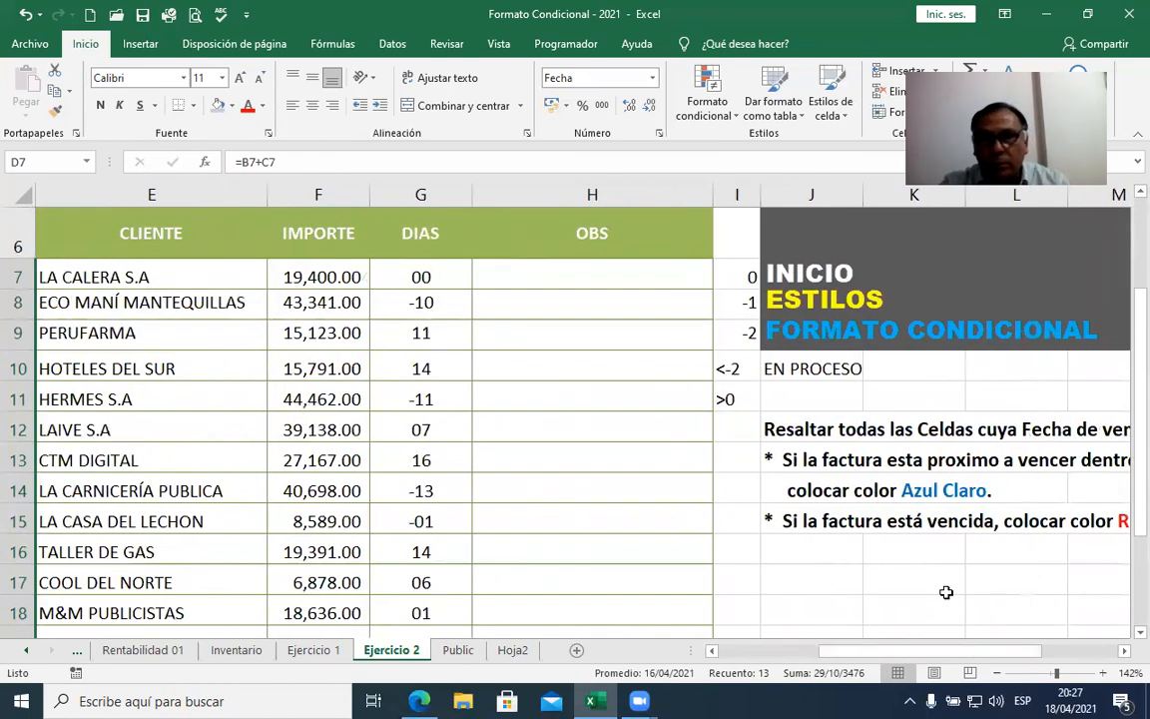
scroll(944, 590, up, 2)
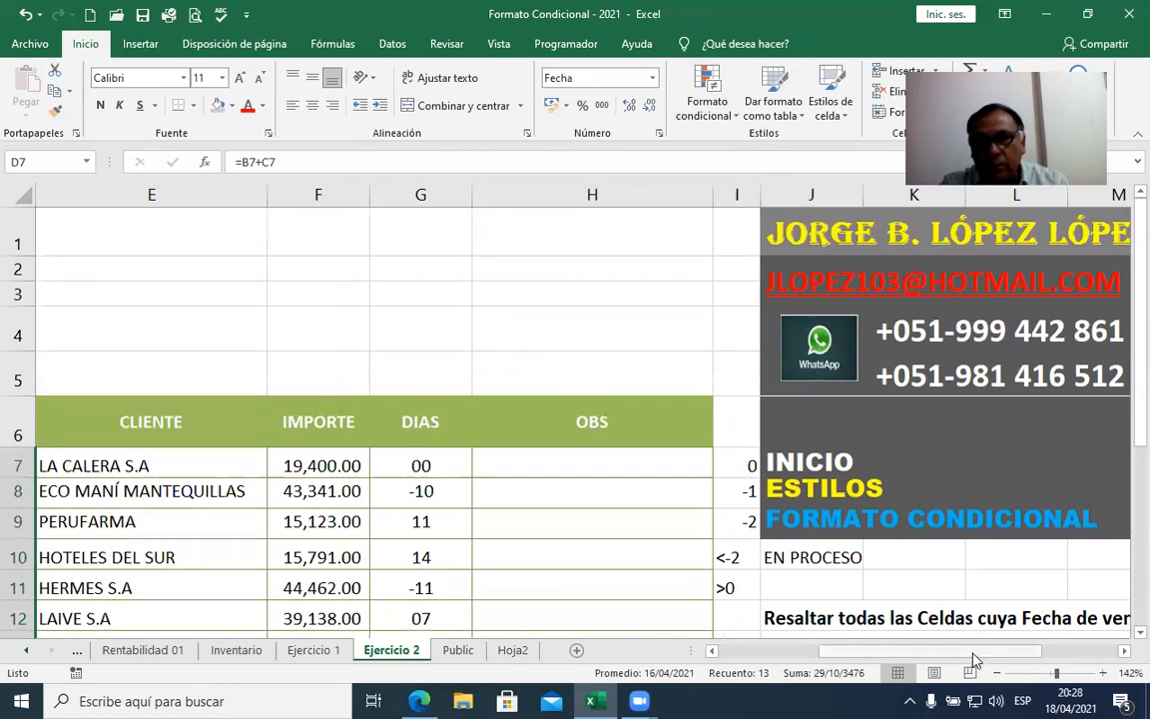
drag(974, 660, 1003, 660)
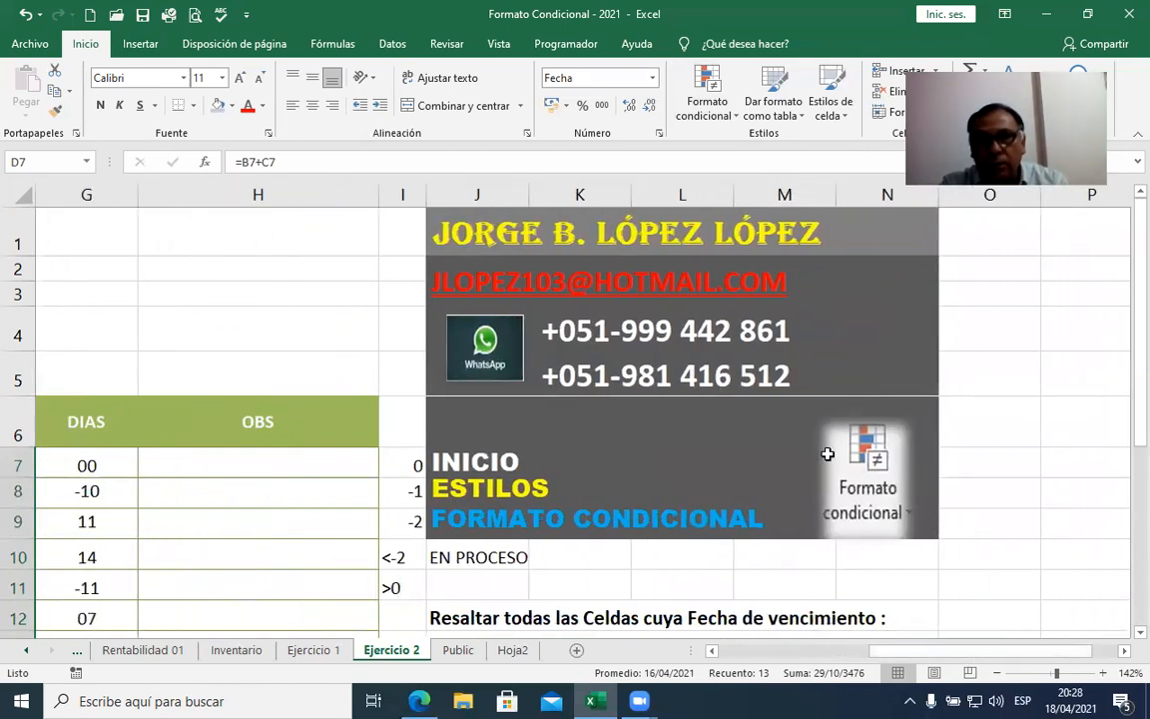
drag(898, 661, 747, 661)
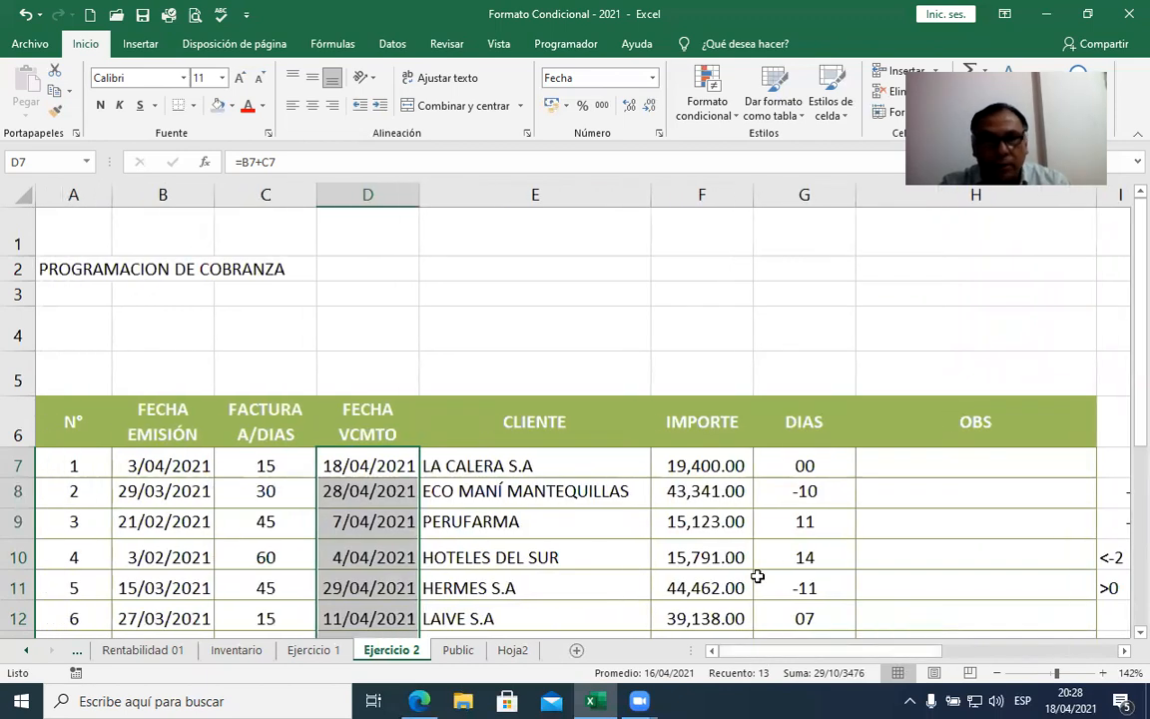
scroll(539, 509, down, 1)
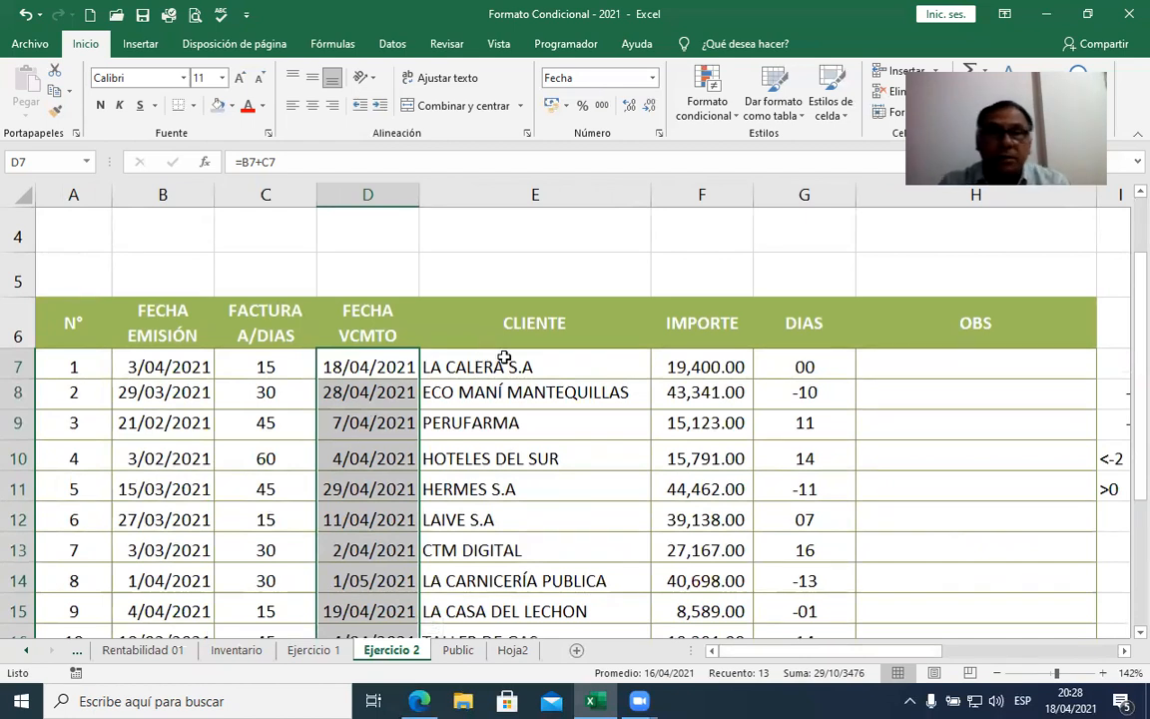
click(737, 118)
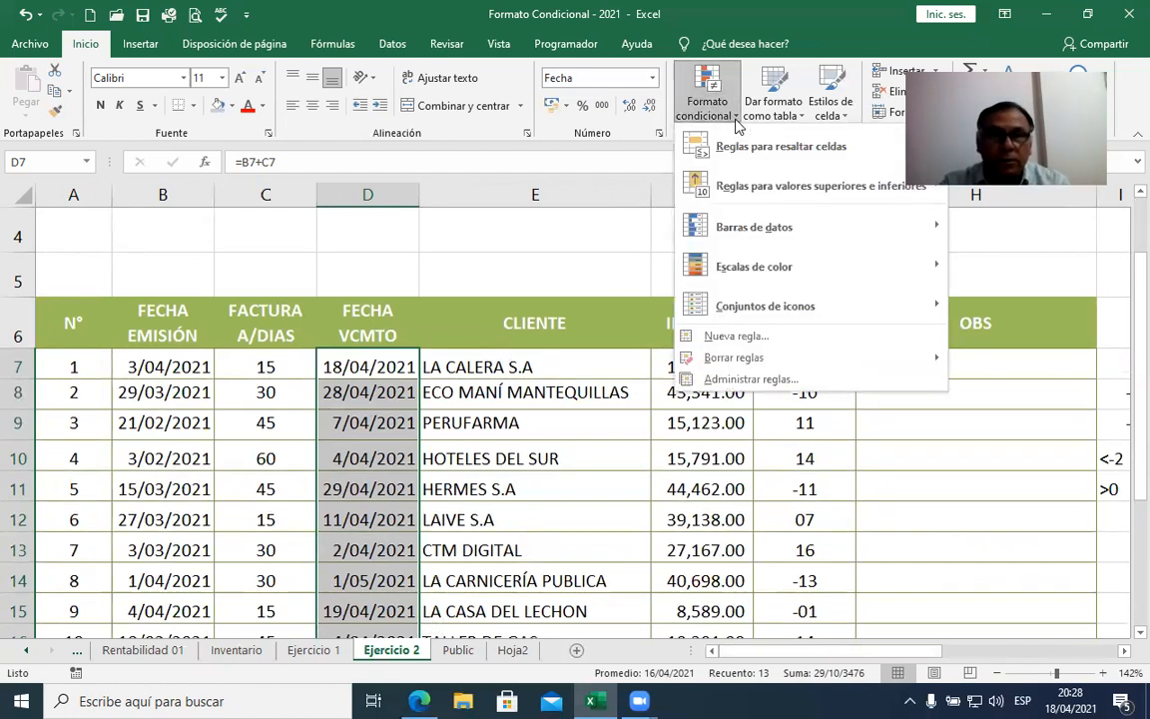
click(747, 379)
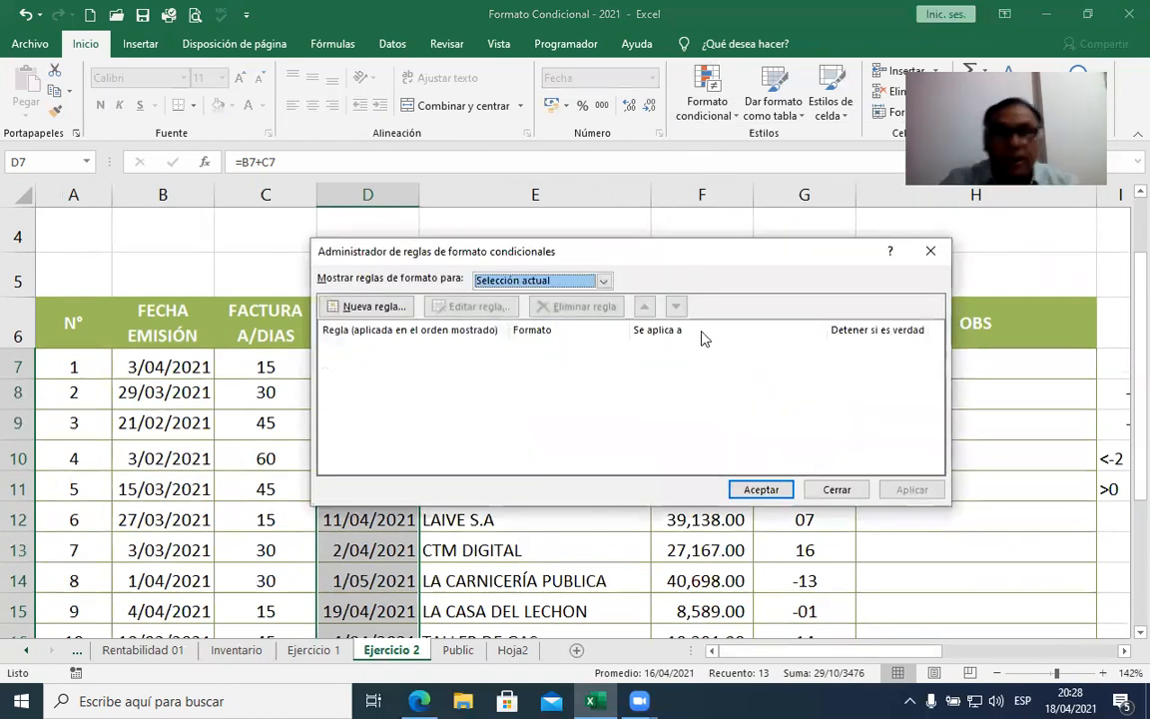
drag(670, 257, 606, 169)
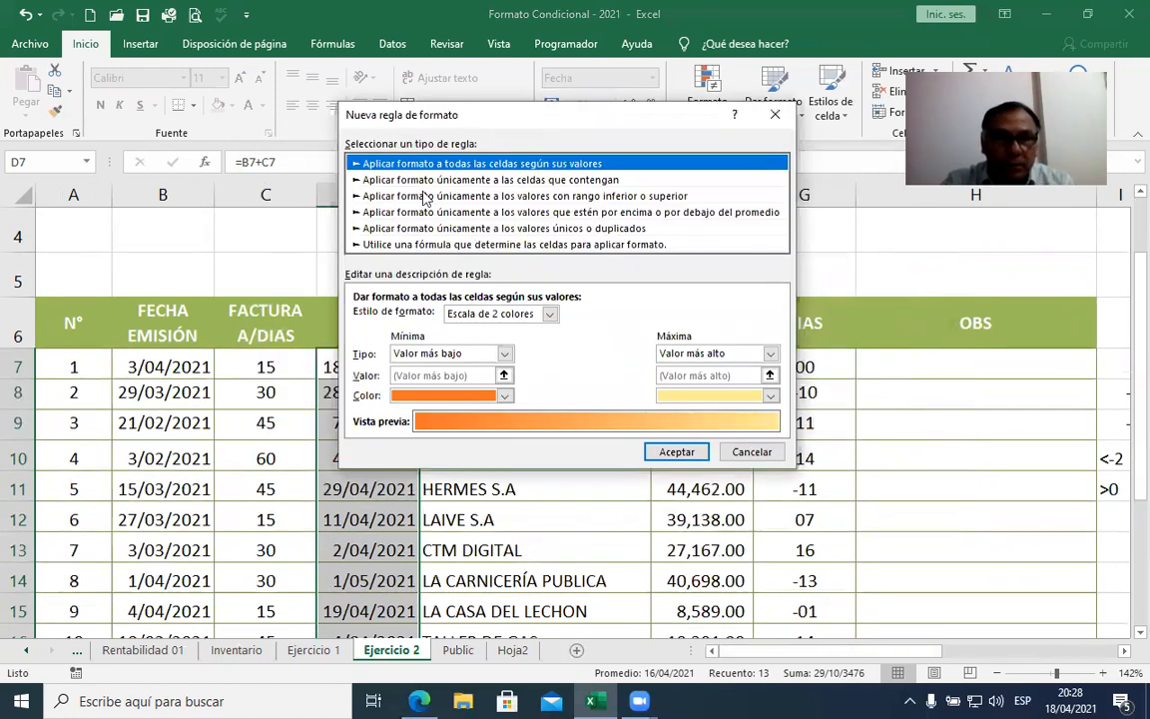
click(405, 245)
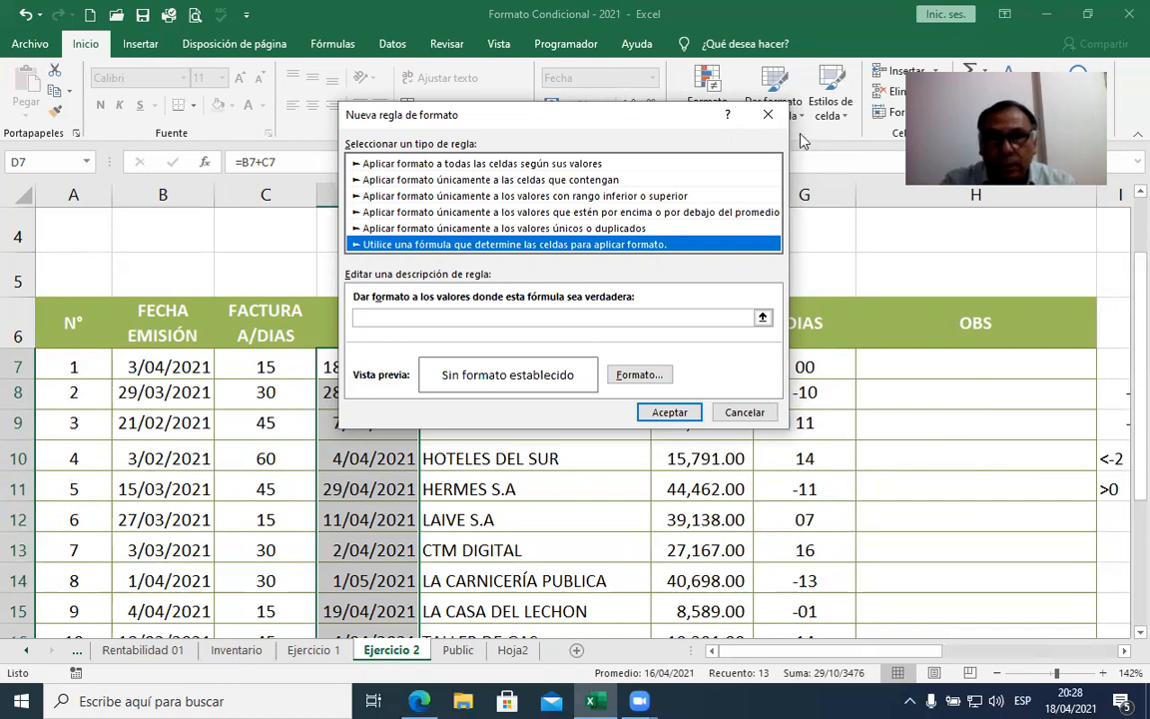
click(769, 119)
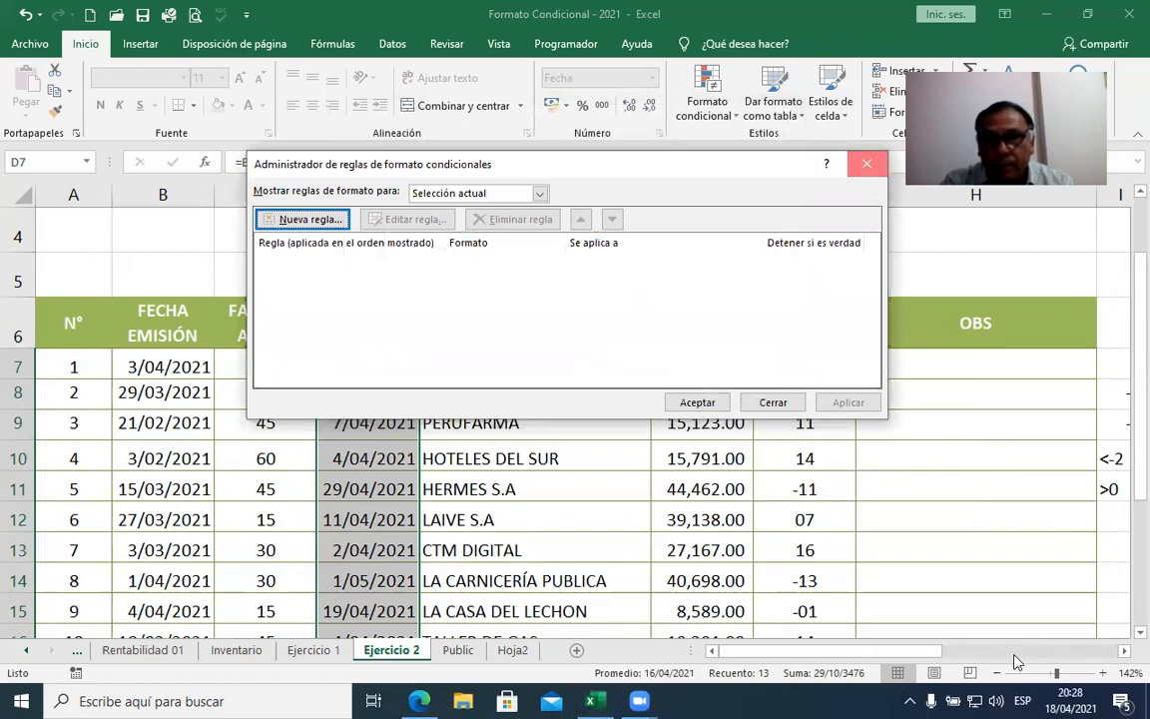
click(868, 165)
Step: Create a formula-based conditional formatting rule for the selected due dates in D7:D19 and begin its formula with =Y(
click(1122, 650)
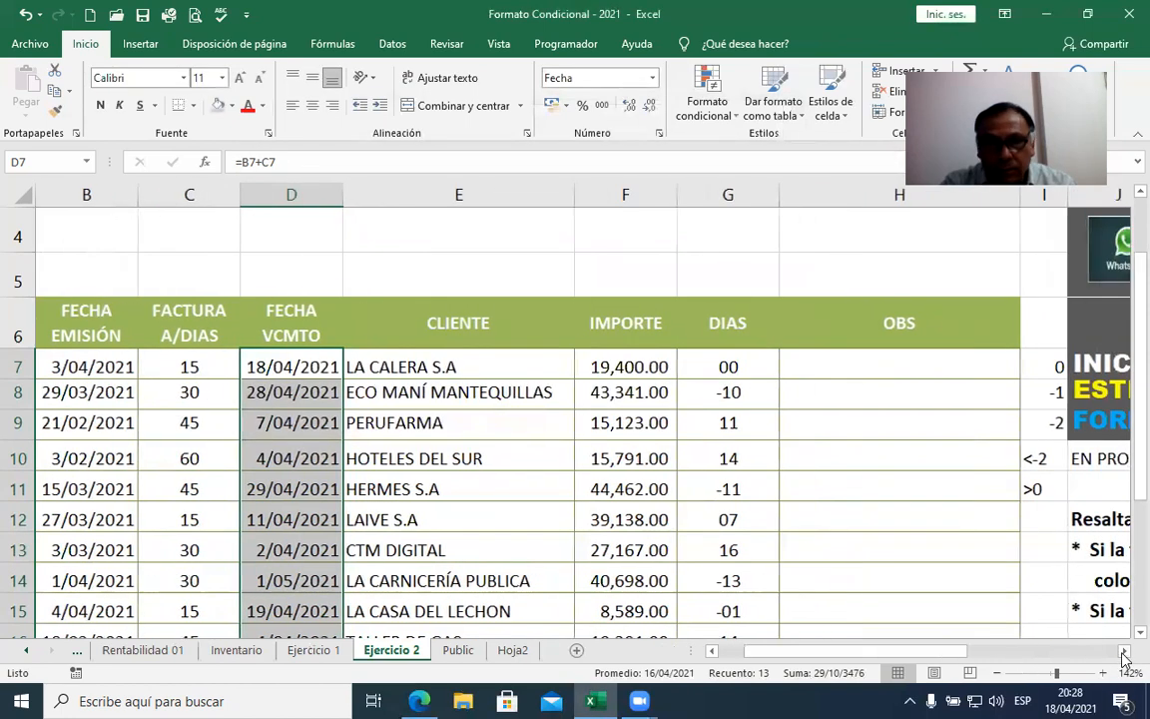
click(1122, 651)
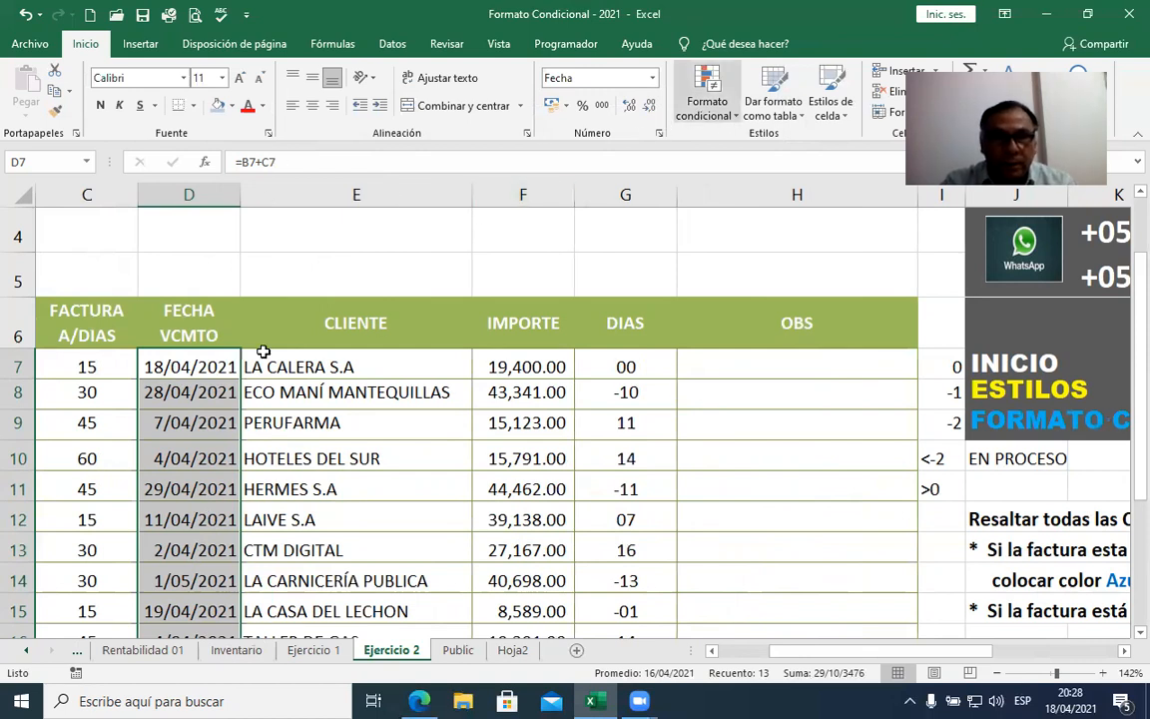
click(732, 116)
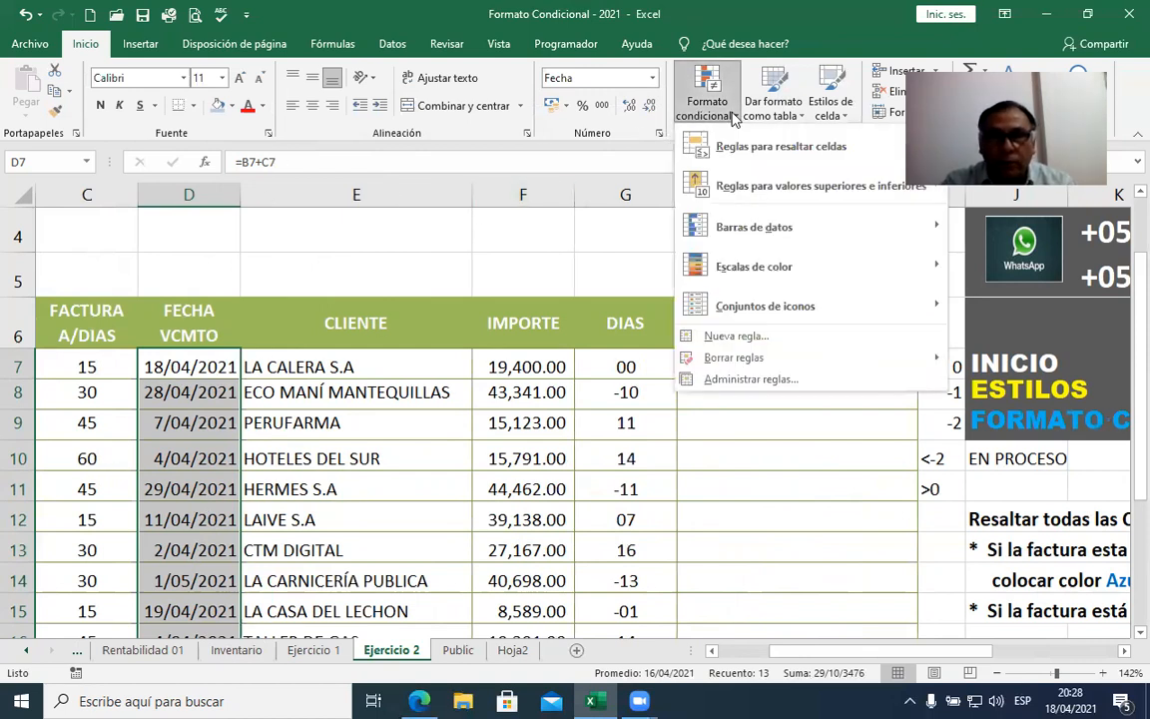
click(708, 378)
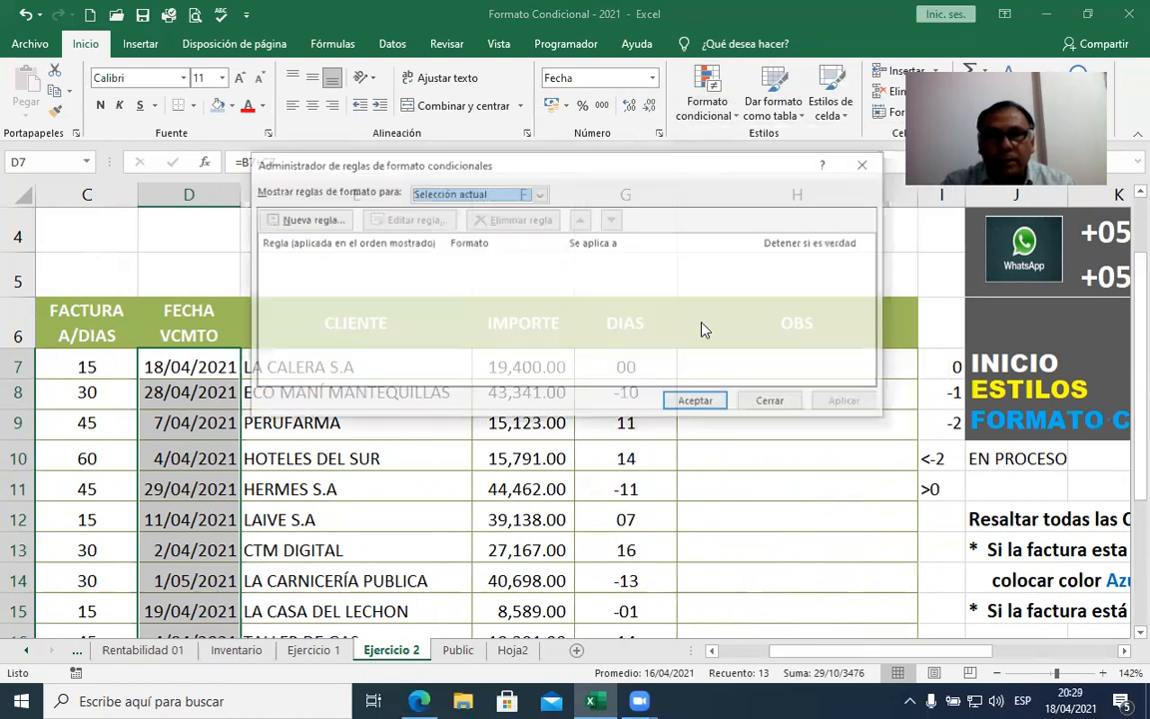
click(304, 219)
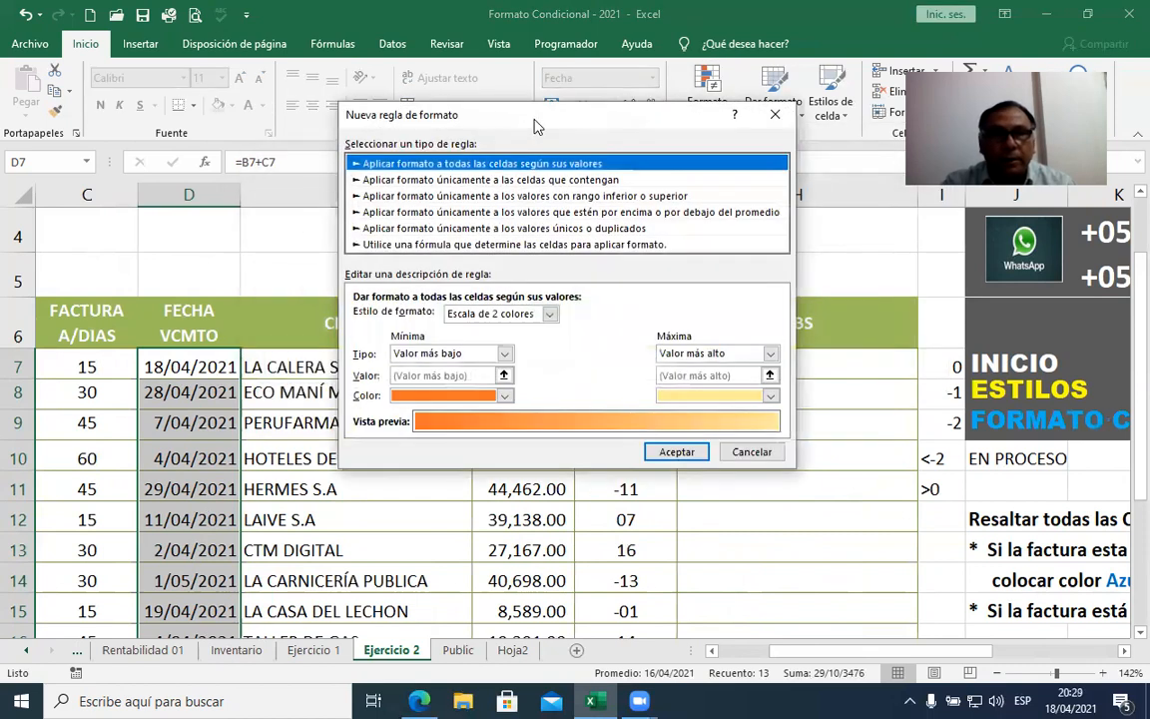
drag(531, 123, 434, 107)
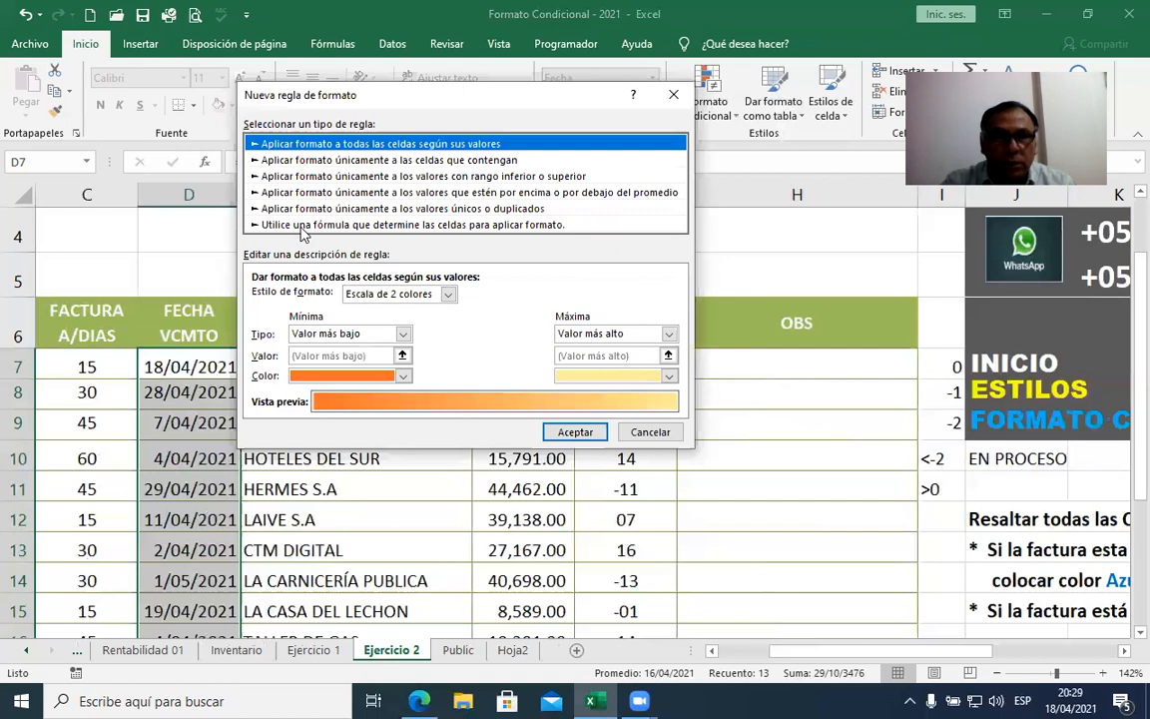
click(305, 226)
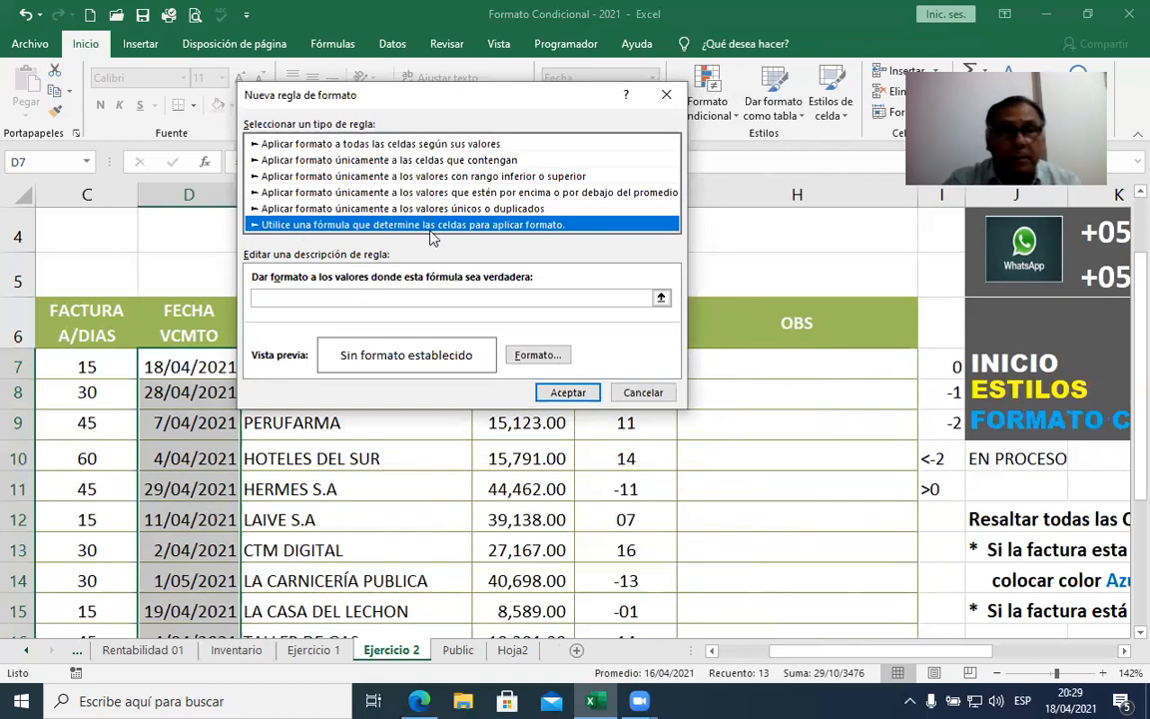
click(312, 298)
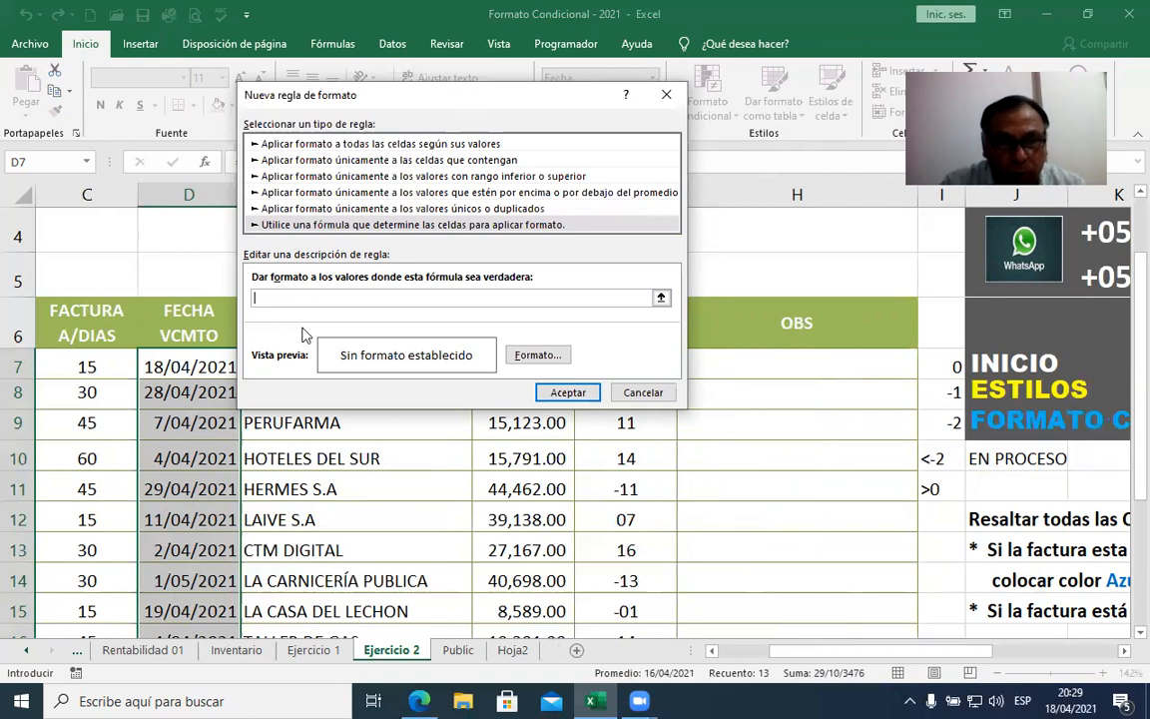
text(=Y()
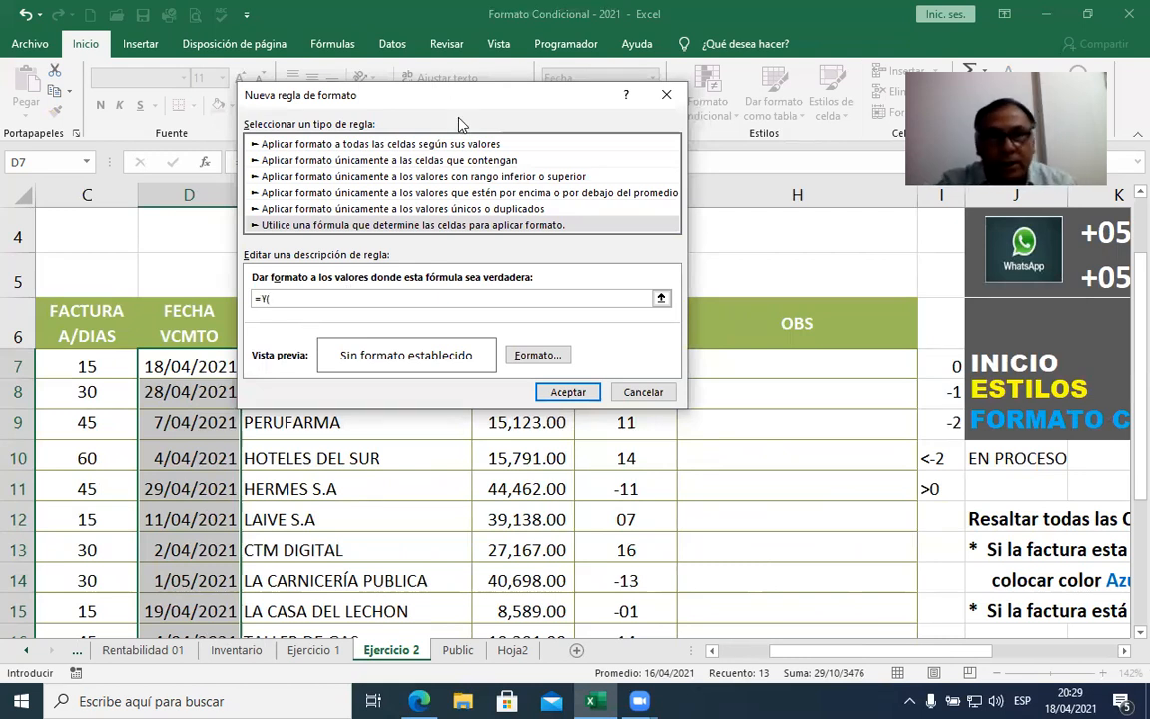
drag(494, 98, 528, 87)
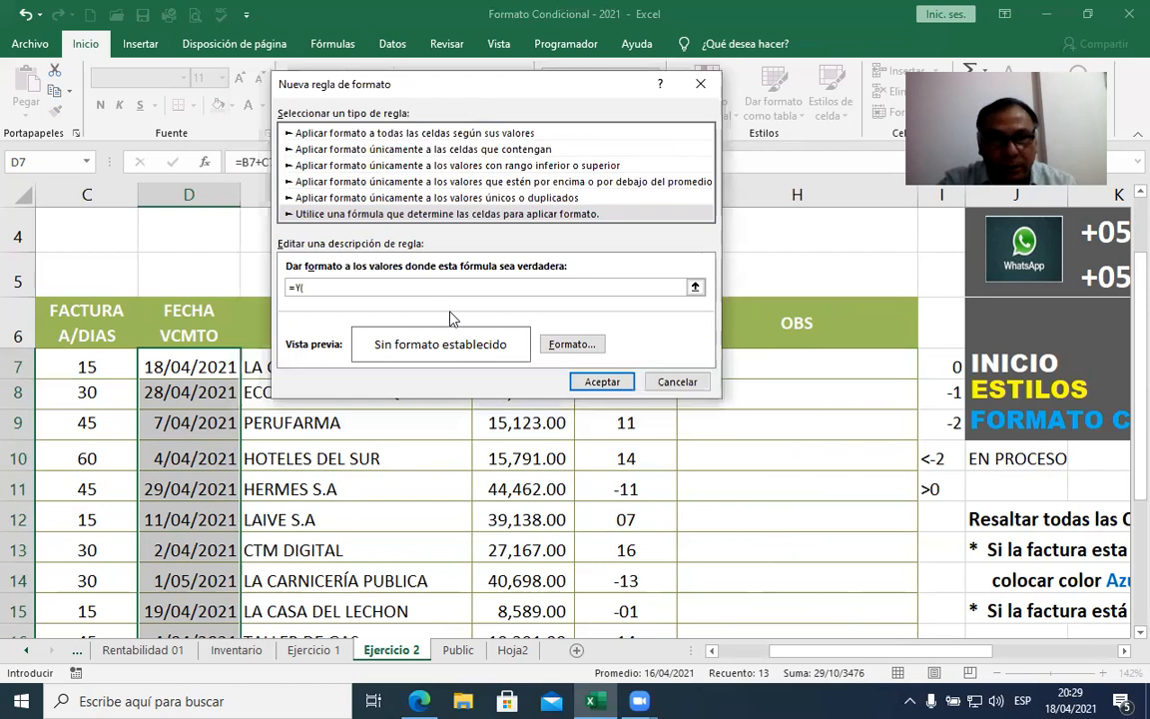
click(209, 368)
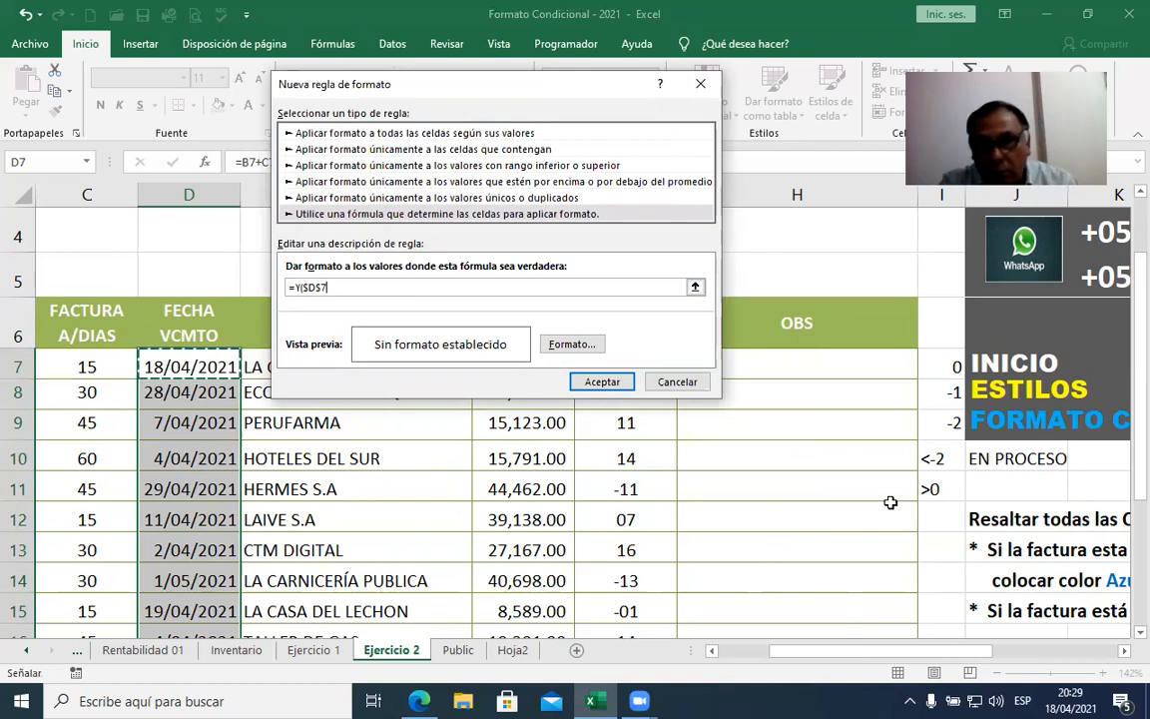
drag(576, 89, 580, 485)
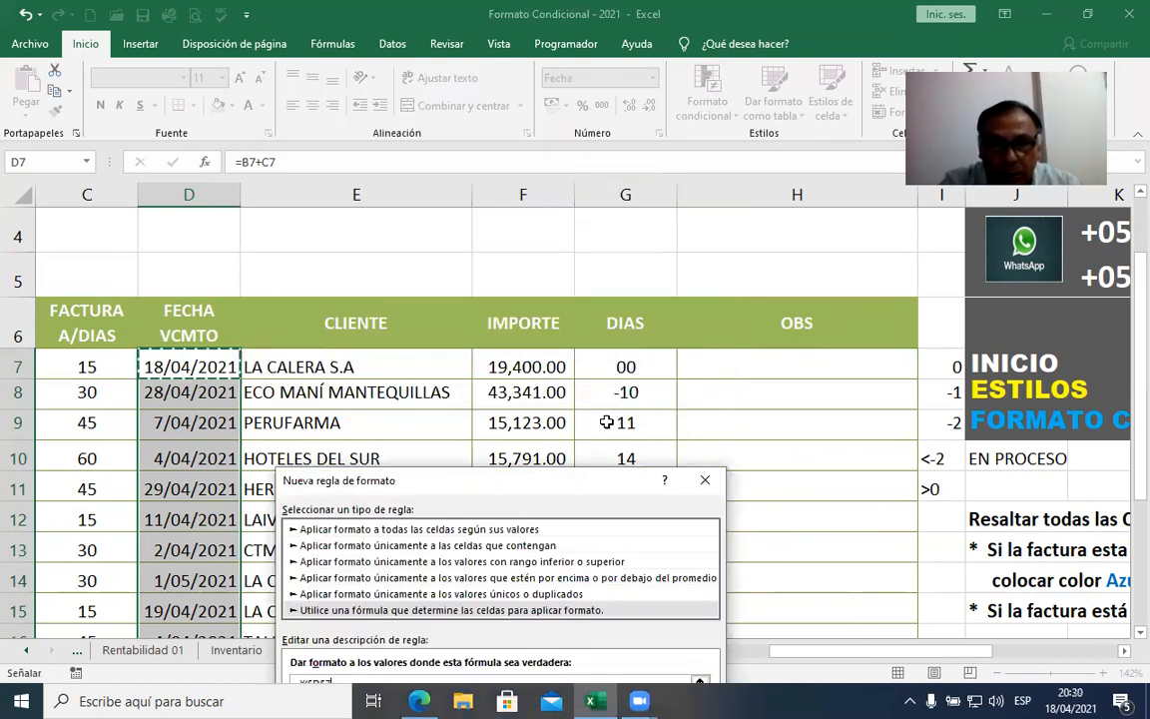
drag(588, 480, 601, 198)
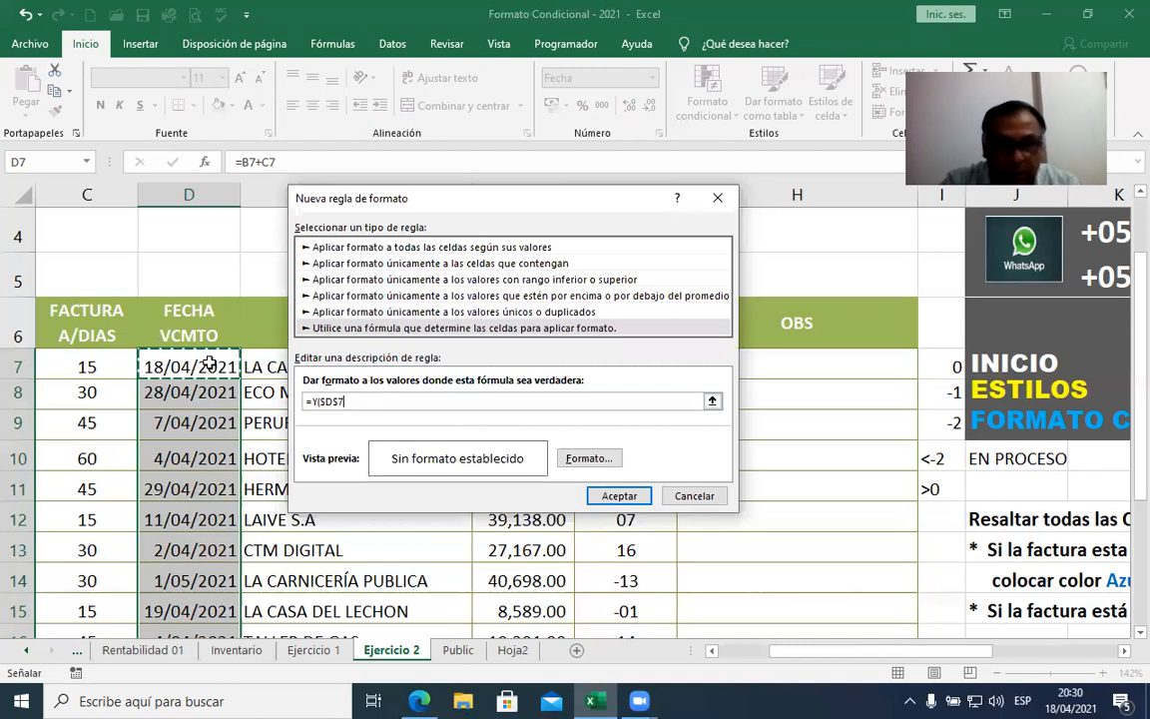
text(-HOY()
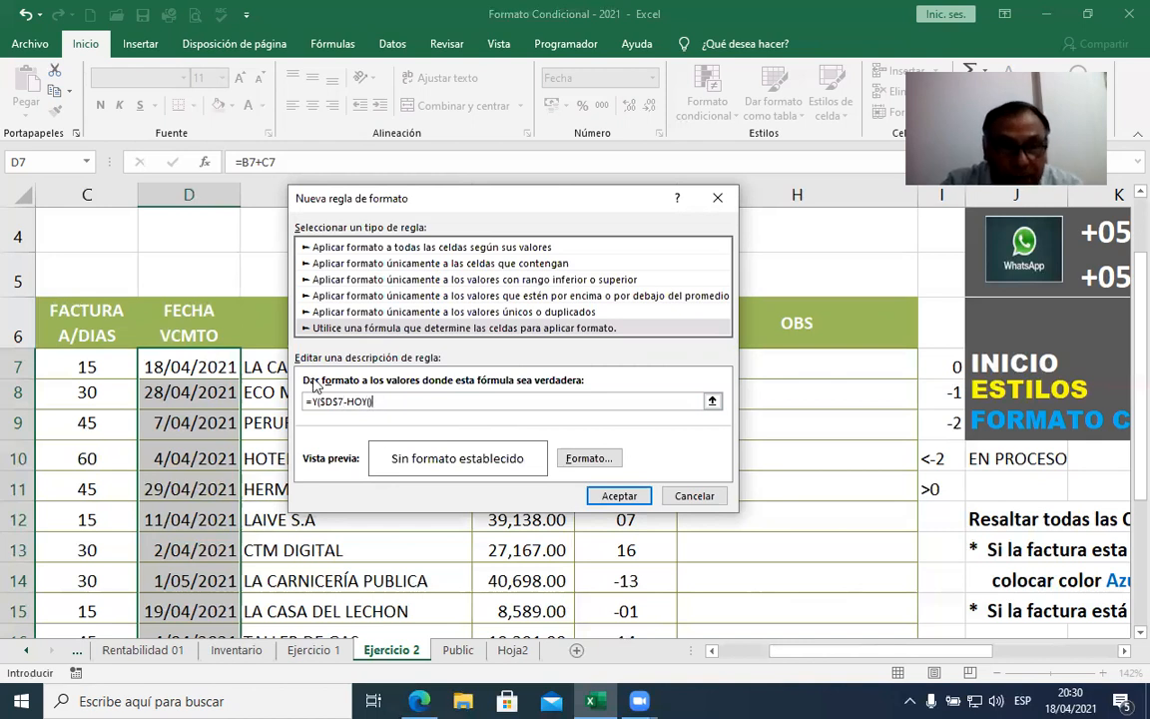
key(BackSpace)
key(BackSpace)
key(BackSpace)
key(BackSpace)
key(BackSpace)
key(BackSpace)
key(BackSpace)
key(BackSpace)
key(BackSpace)
key(BackSpace)
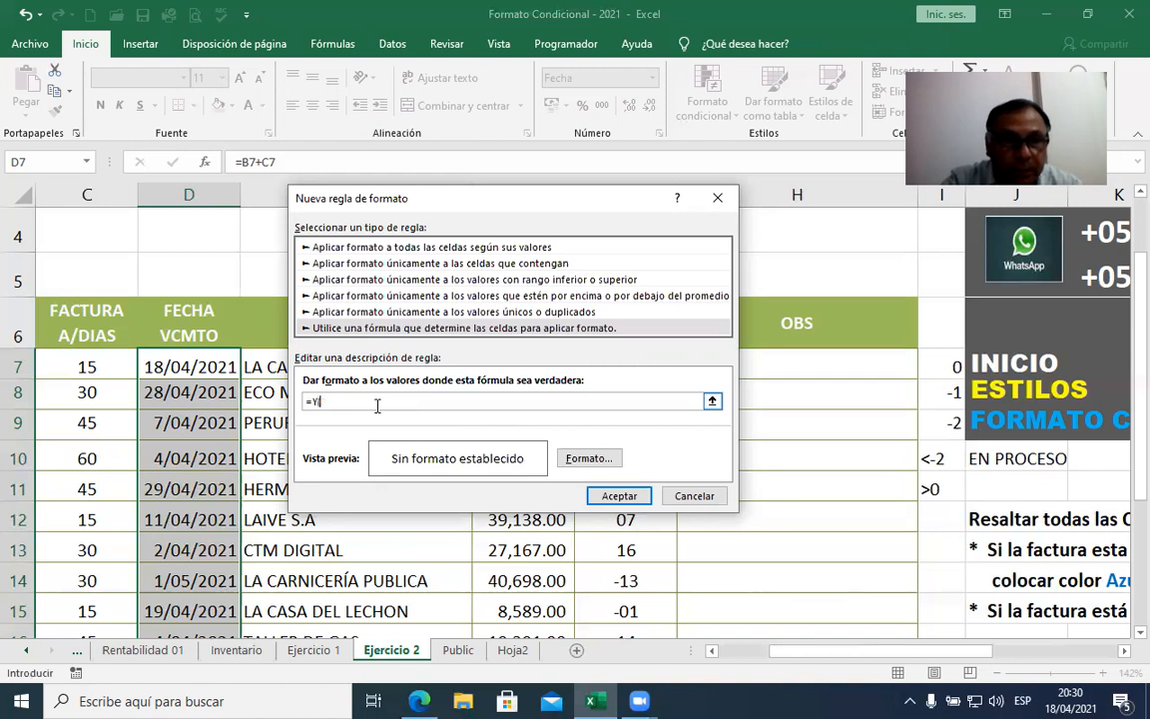
Step: Add the first condition HOY()-$D7>=-2 to the rule's Y formula, fixing only the column of the D7 reference
text(HOY()
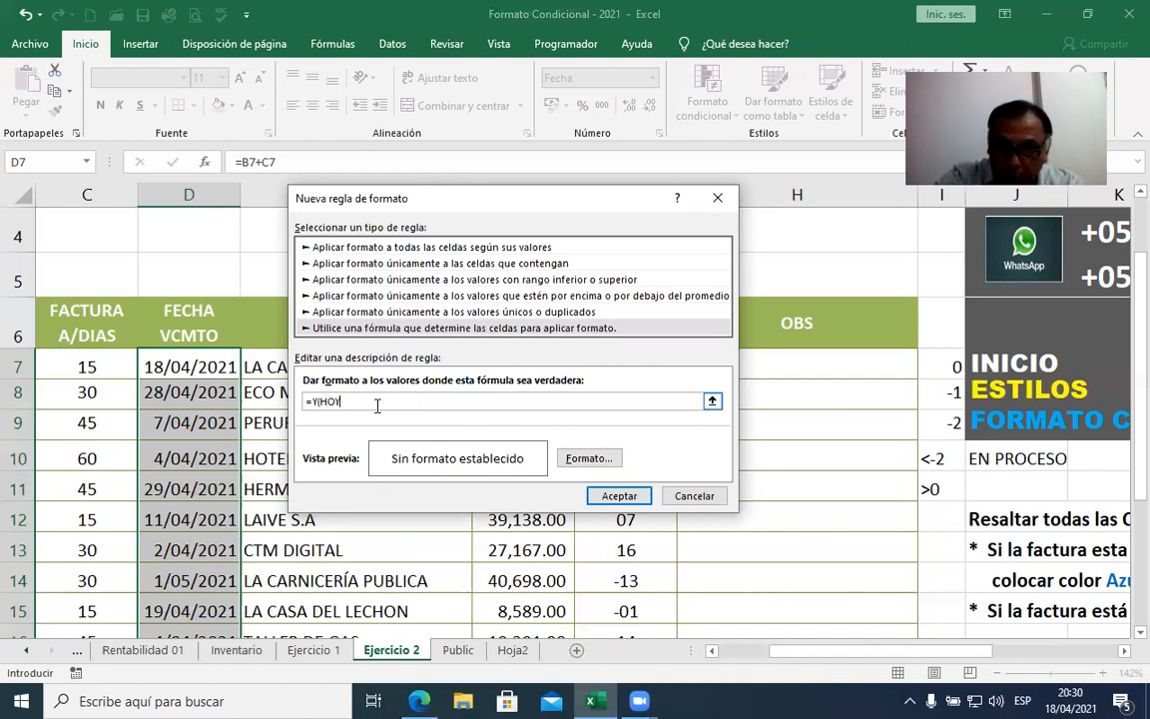
text()-)
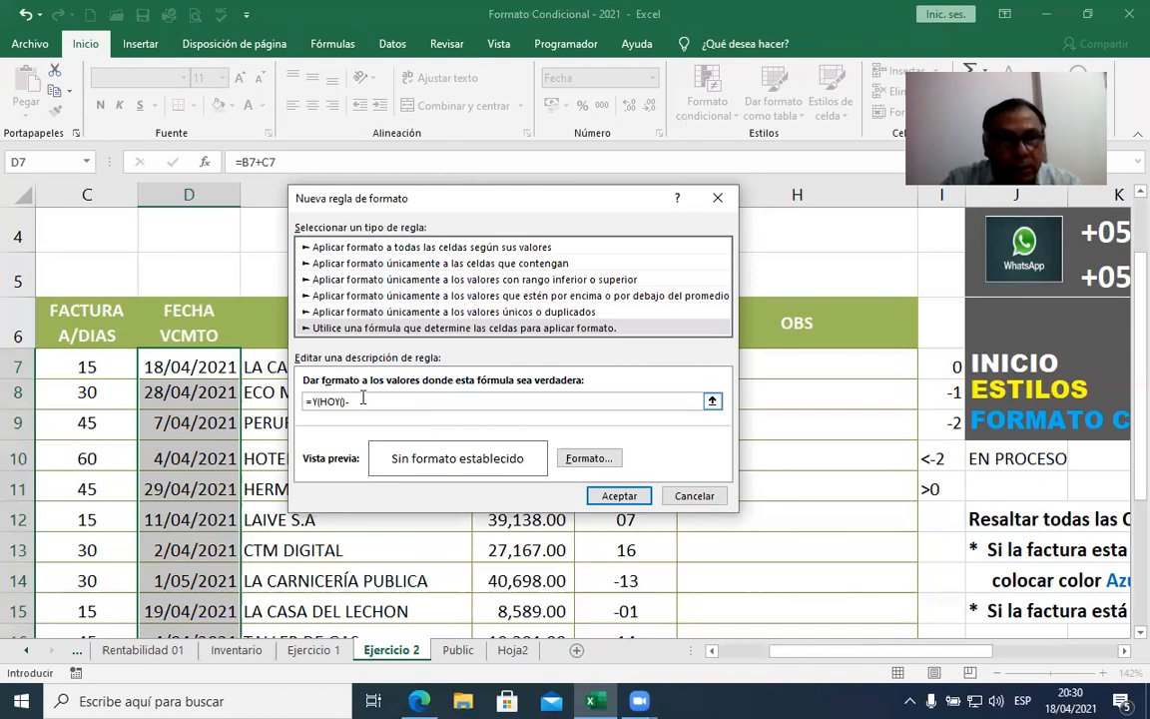
click(213, 366)
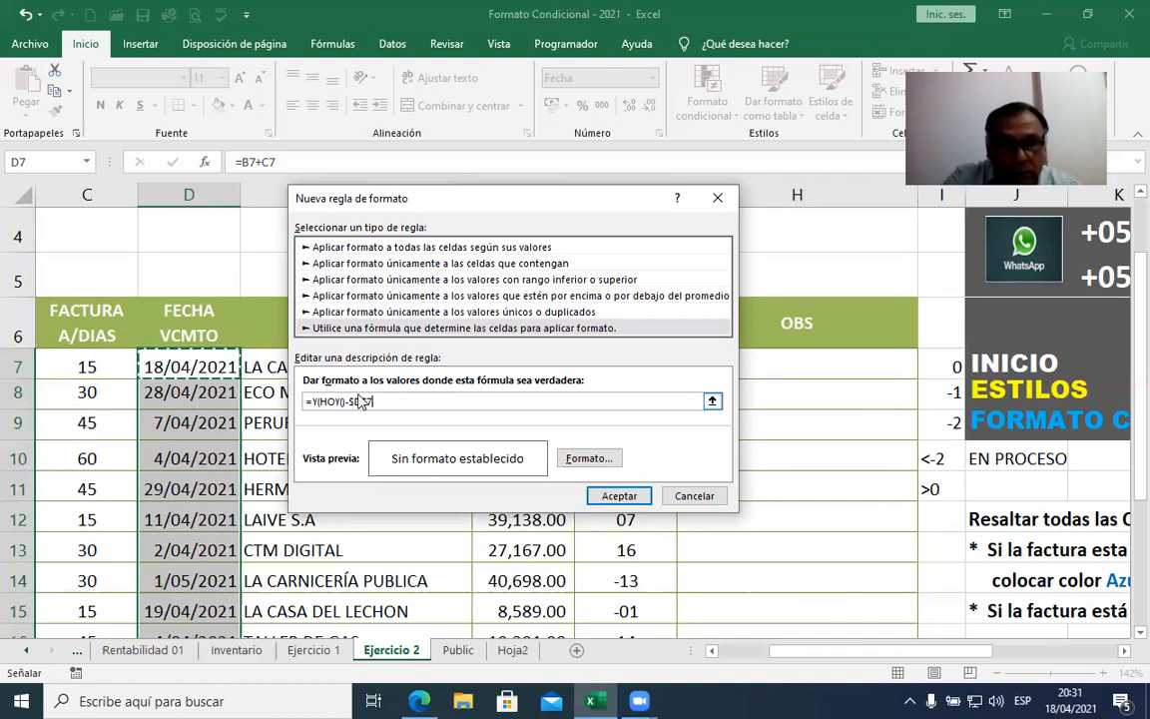
key(F4)
key(F4)
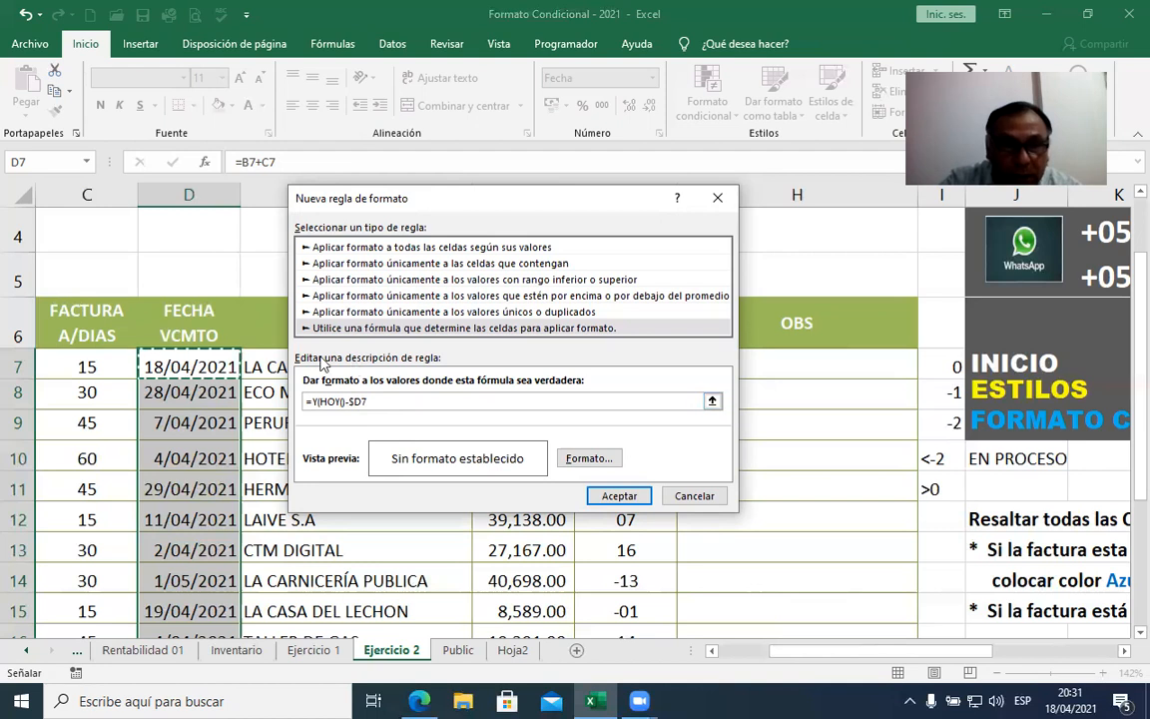
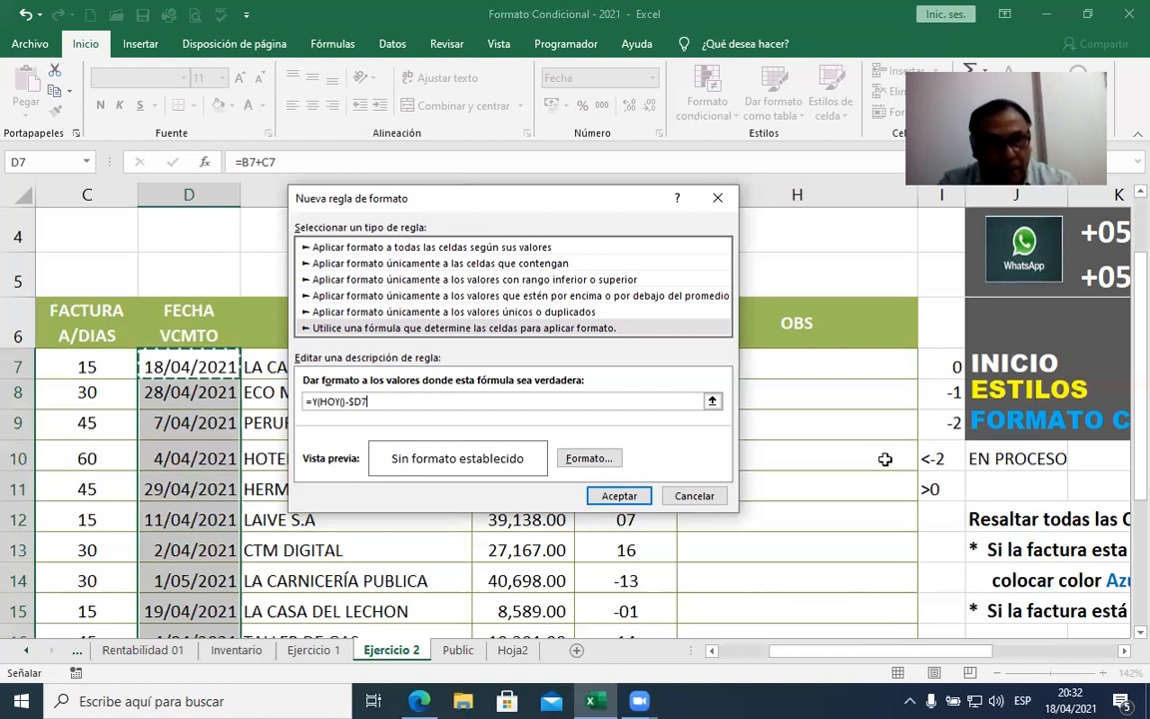
text(>)
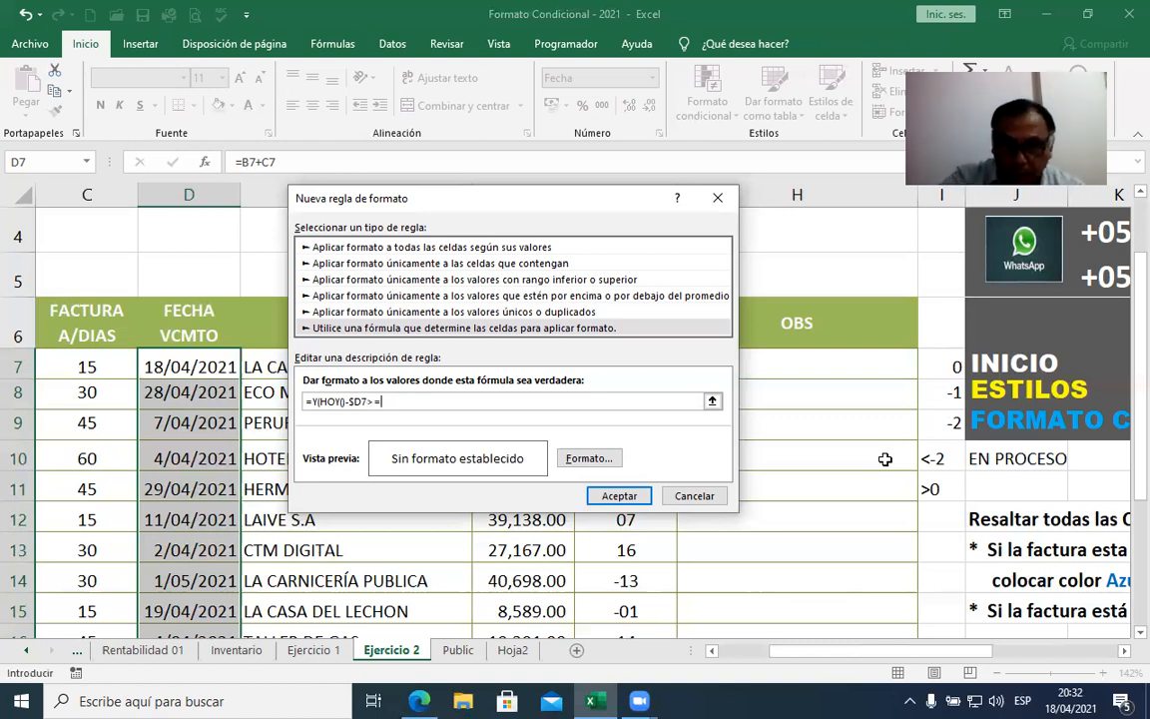
text(=-2)
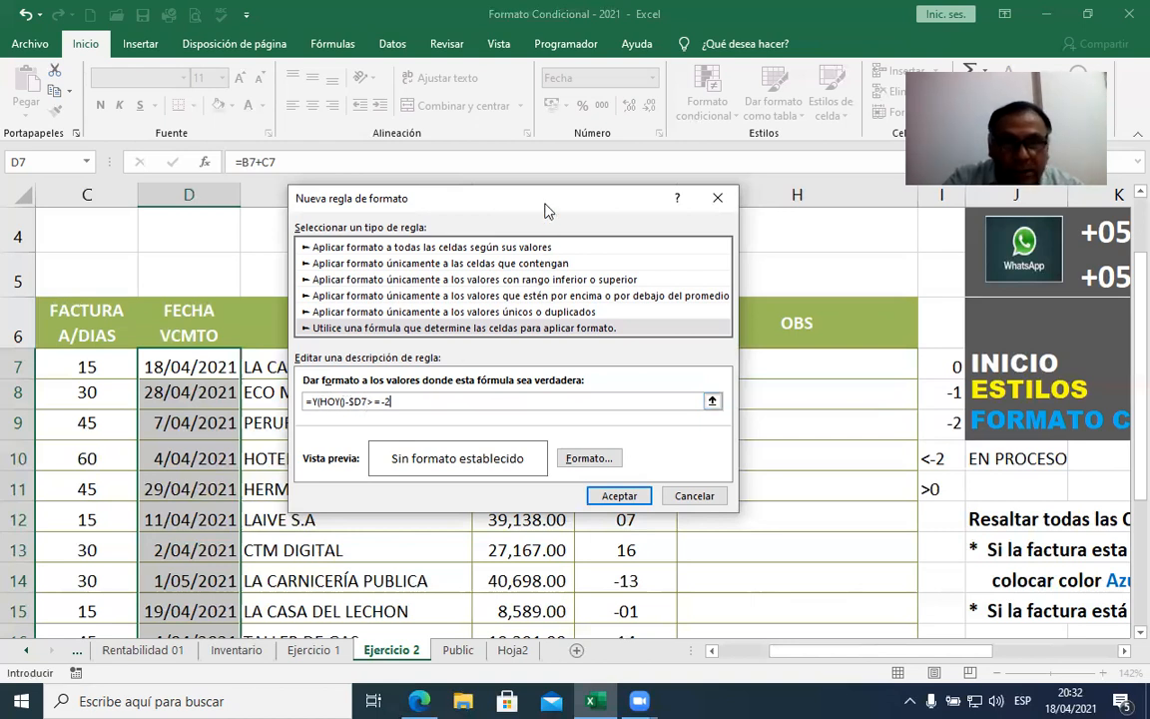
Step: Add the second condition HOY()-$D7<=0 to the rule's Y formula, fixing only the column of the D7 reference
drag(532, 210, 352, 267)
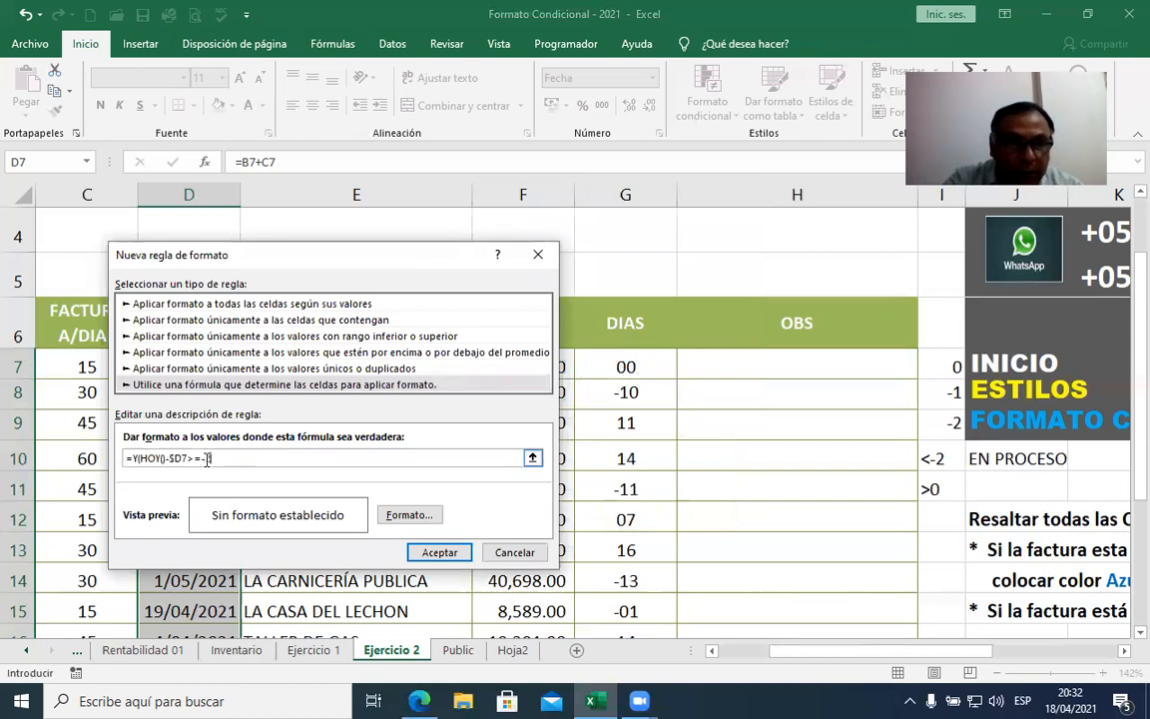
text(,)
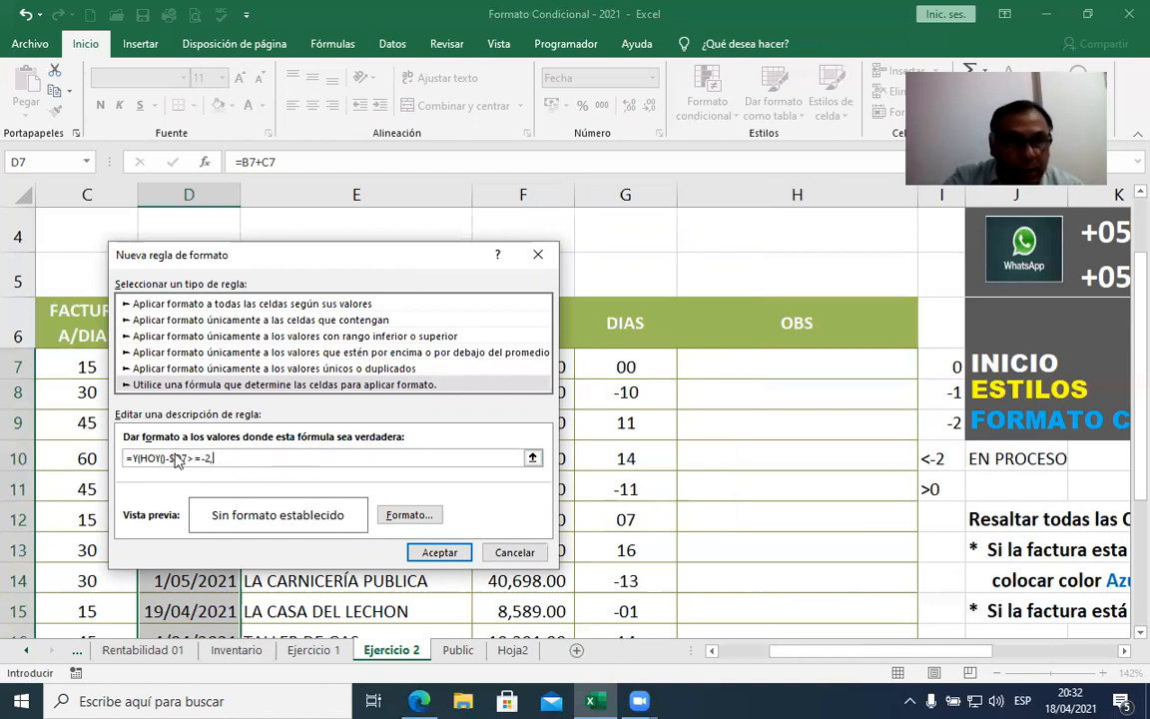
text(HOY)
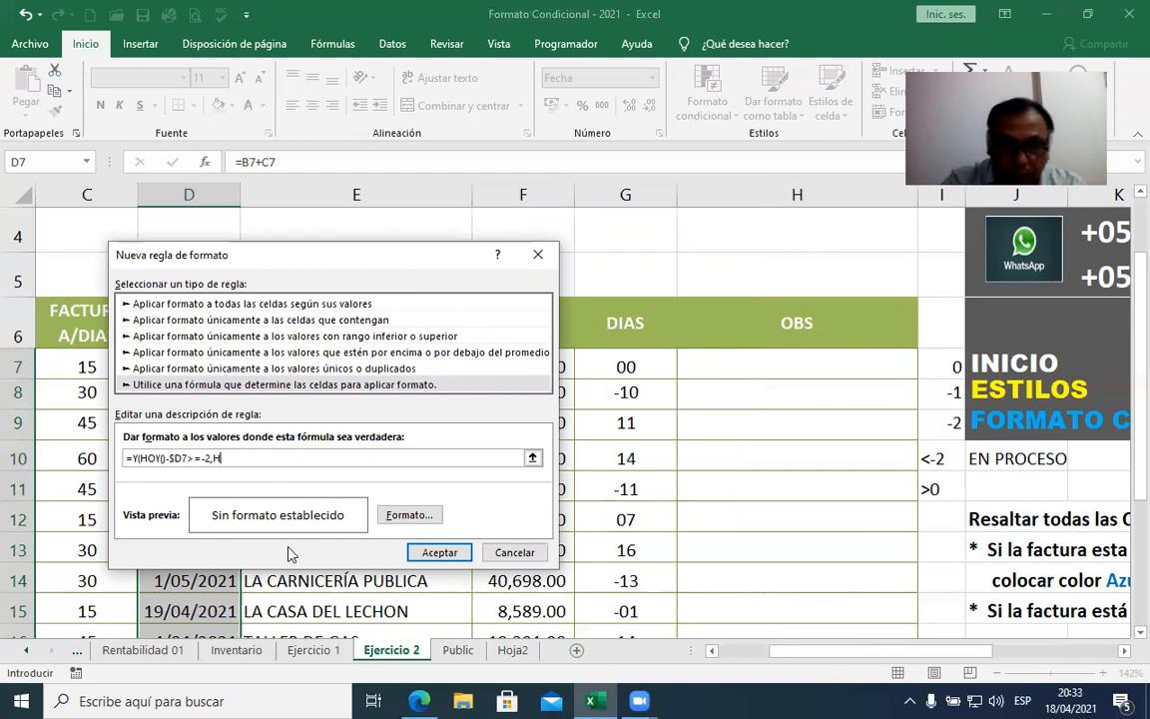
text(()-)
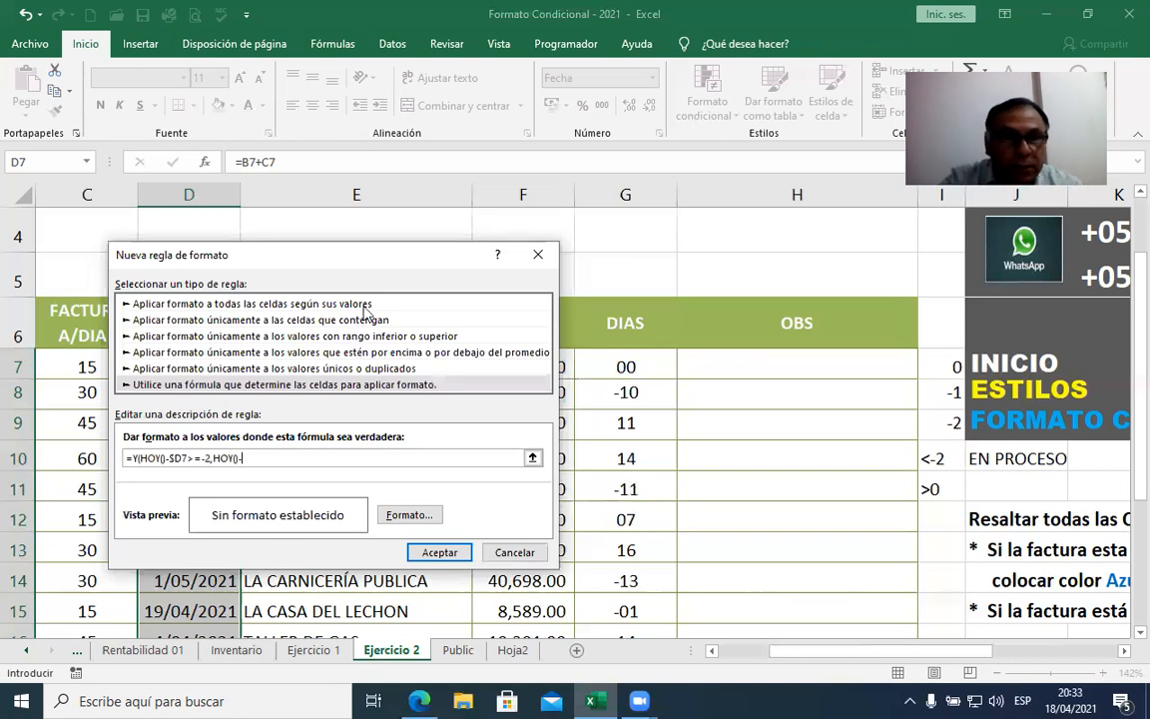
drag(526, 249, 677, 244)
click(204, 367)
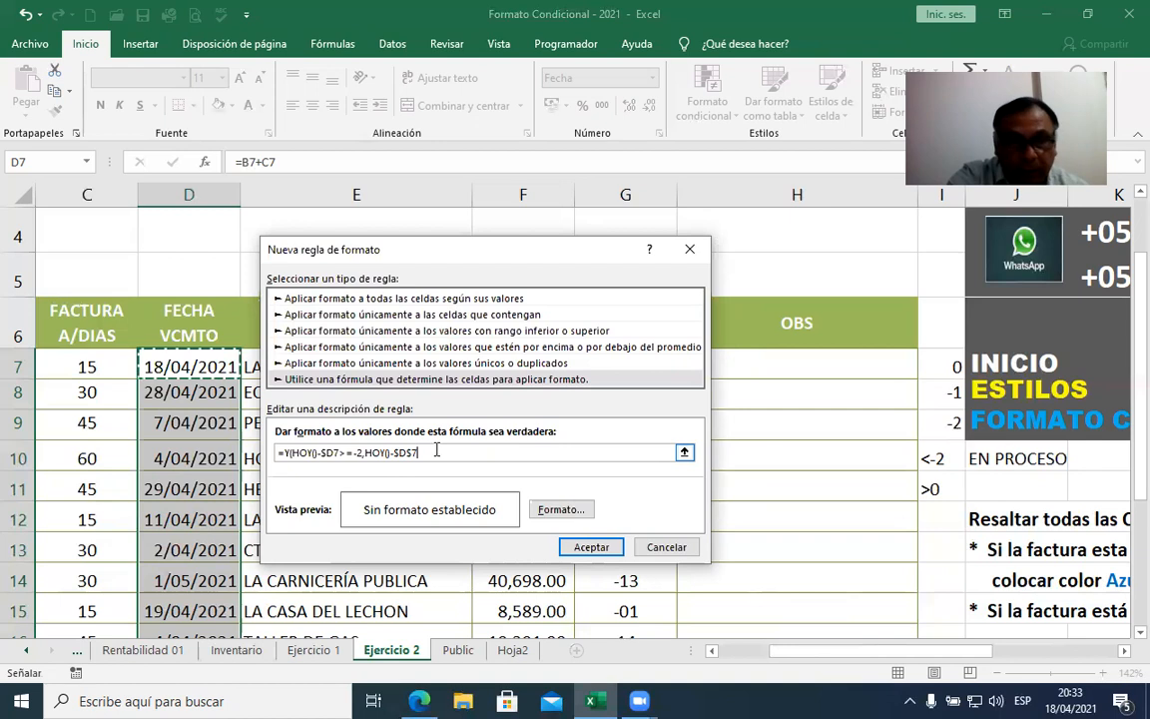
key(F4)
key(F4)
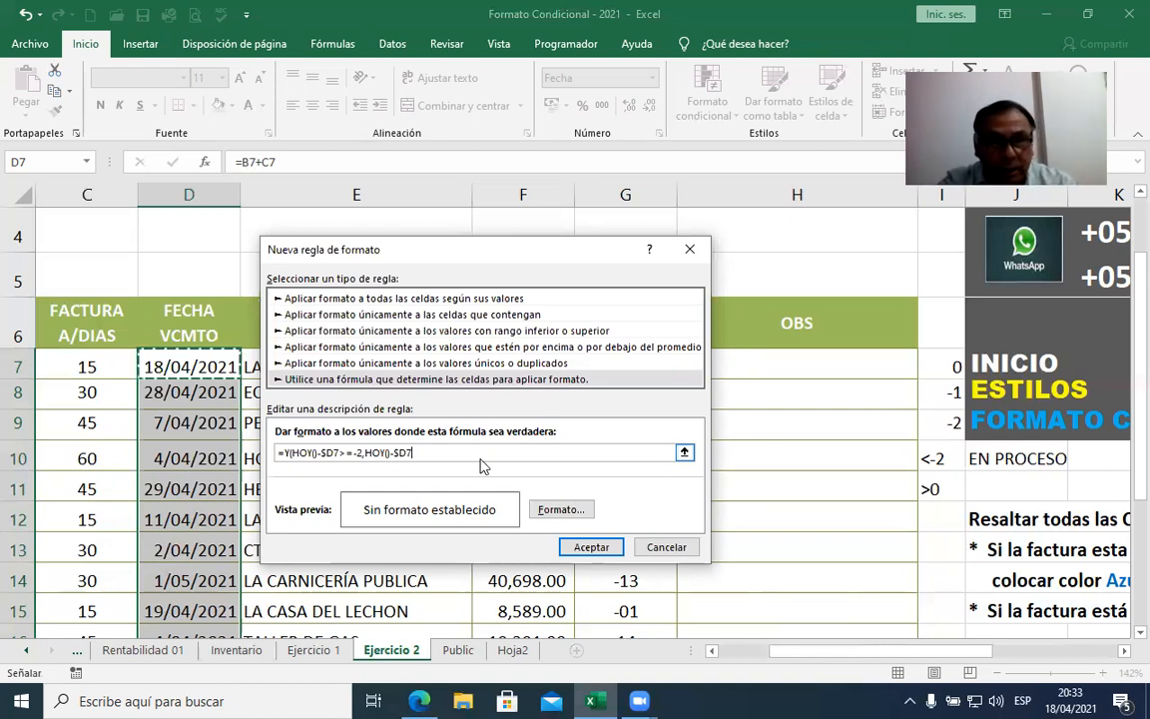
text(<=)
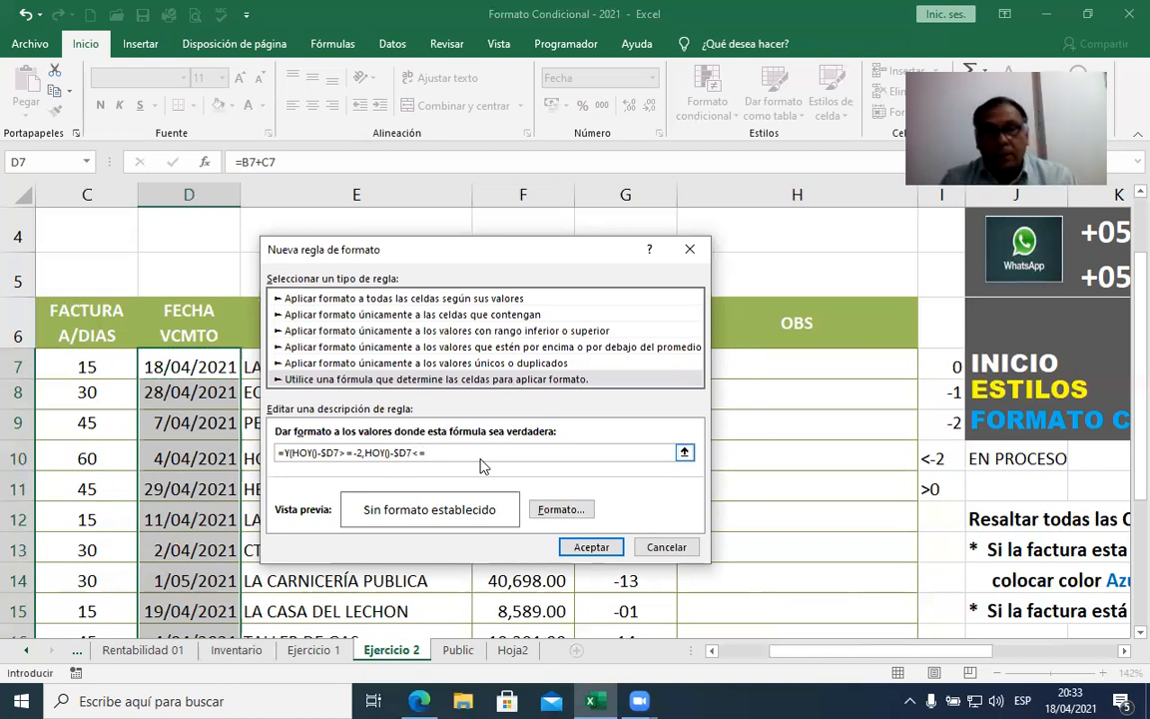
text(0)
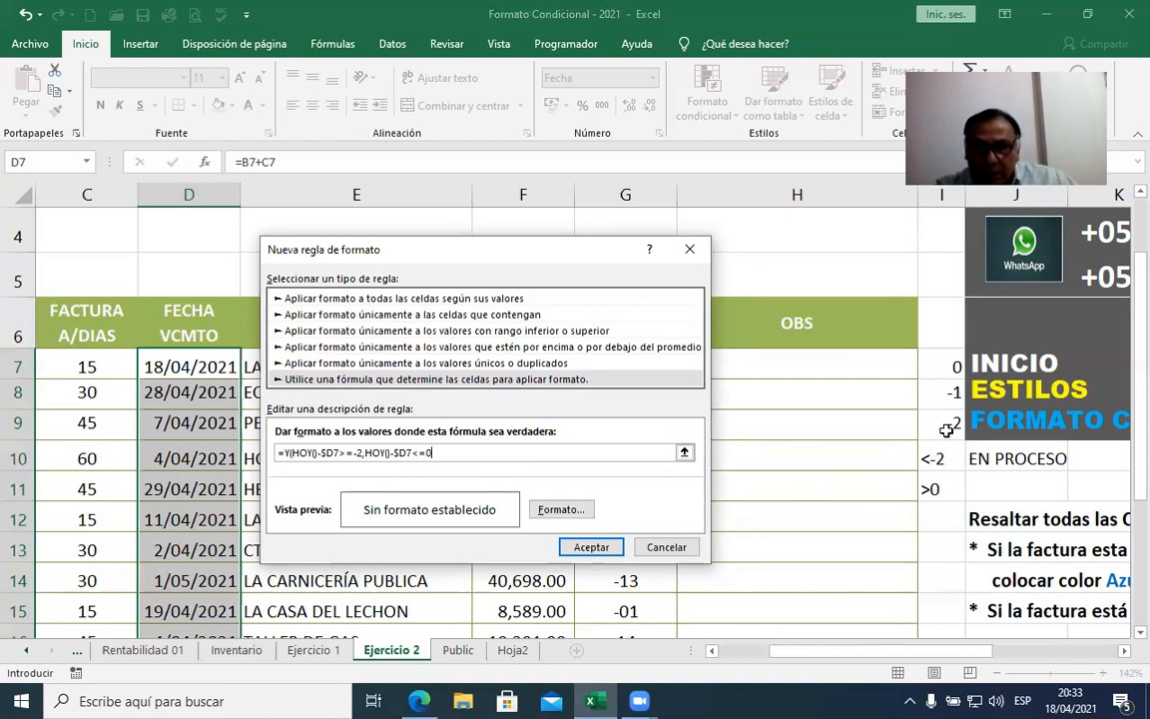
text(+)
click(953, 366)
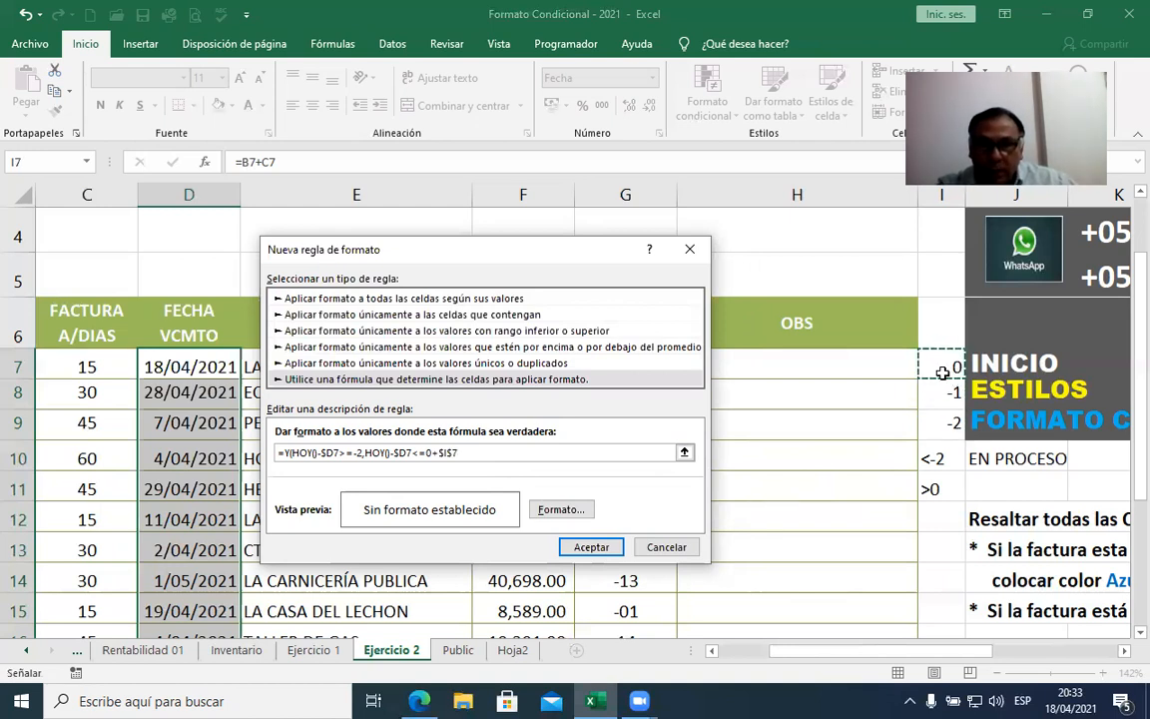
click(939, 421)
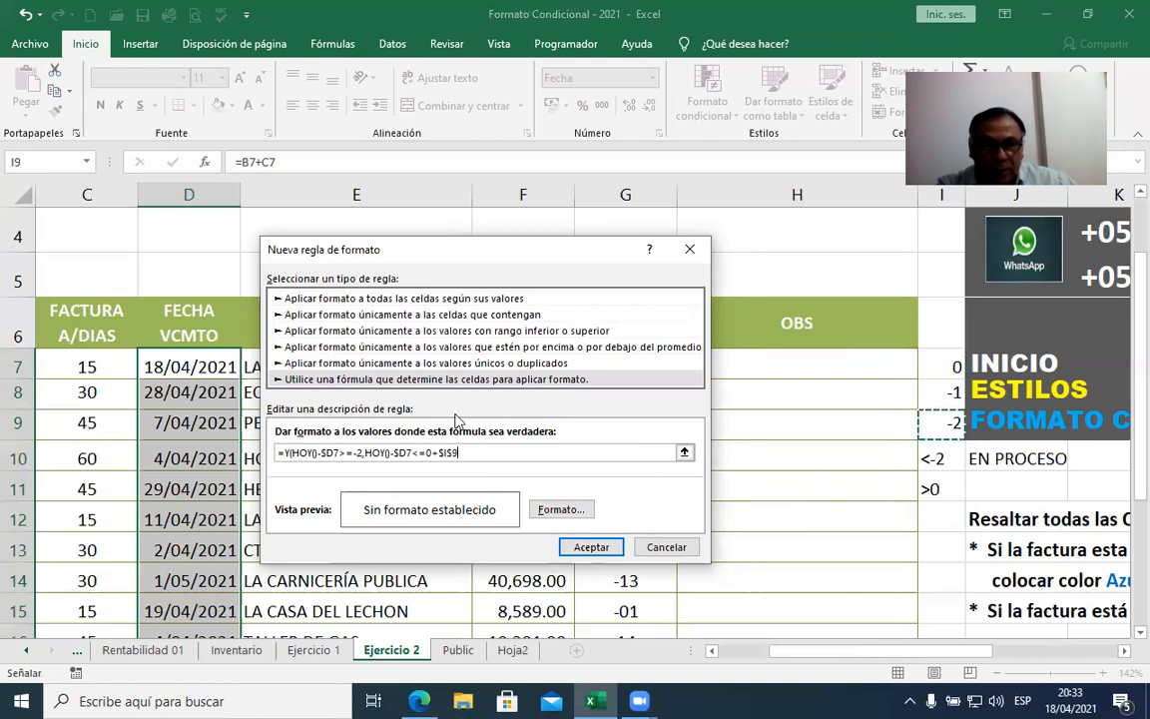
key(BackSpace)
key(BackSpace)
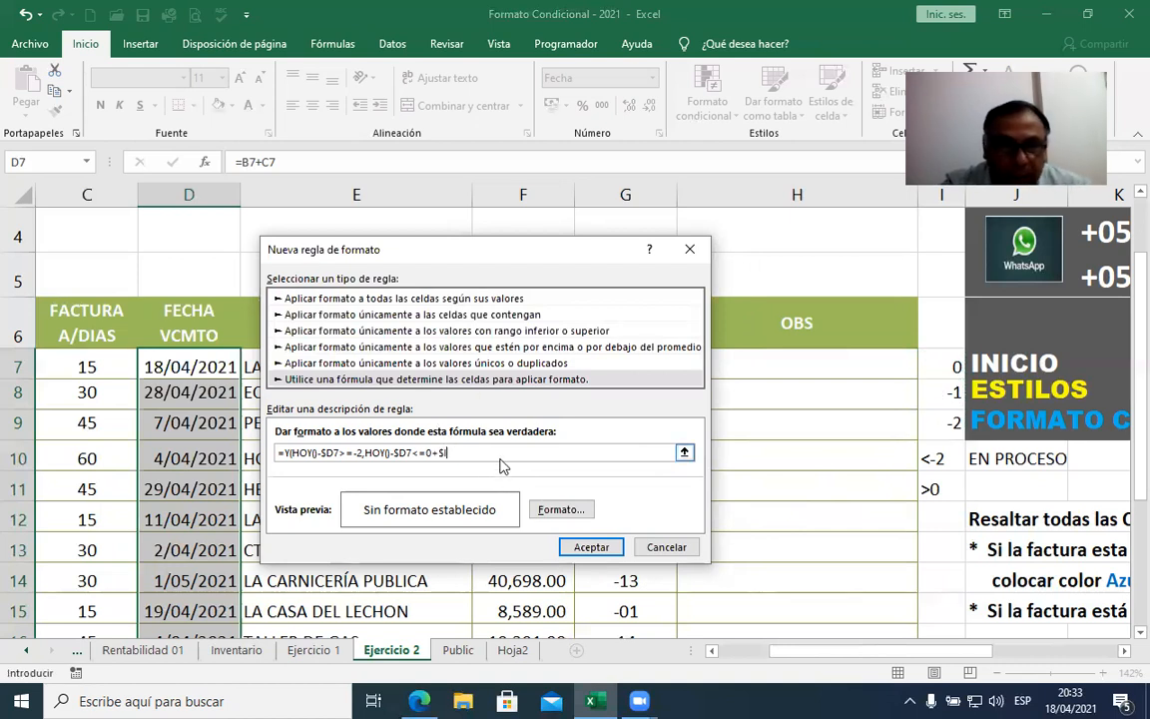
key(BackSpace)
key(BackSpace)
key(BackSpace)
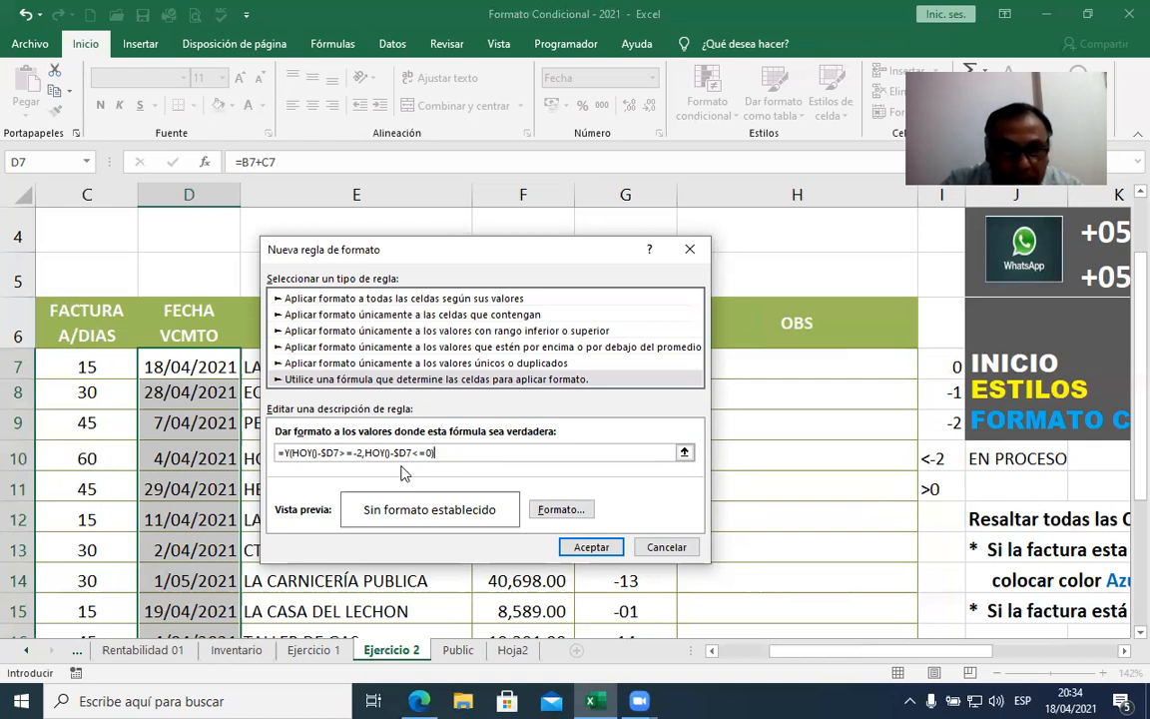
Step: Give the rule =Y(HOY()-$D7>=-2,HOY()-$D7<=0) a bold, light blue font and accept the new rule
click(354, 454)
text(-)
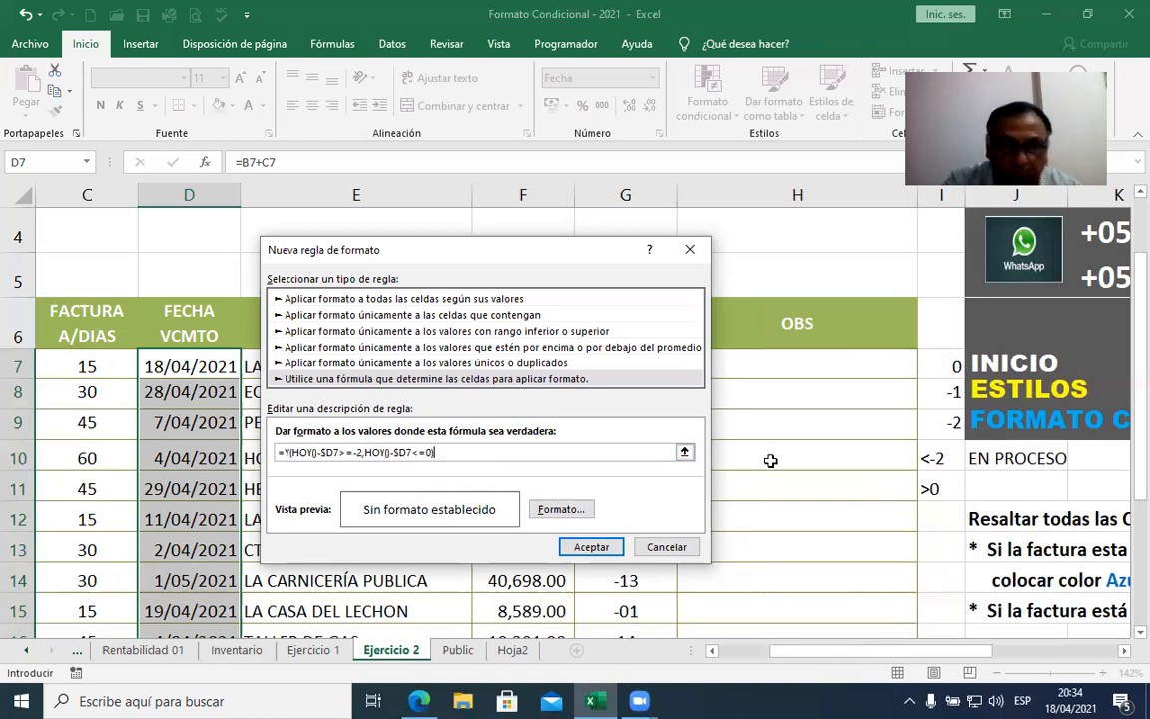
drag(559, 250, 430, 262)
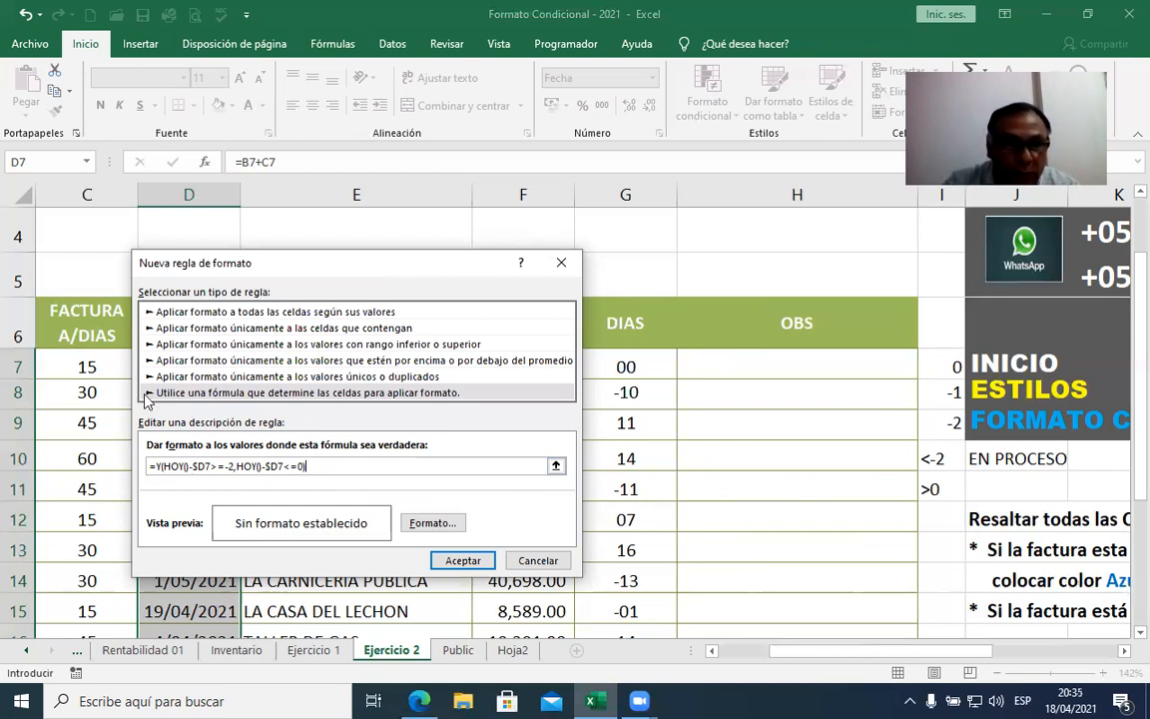
click(435, 523)
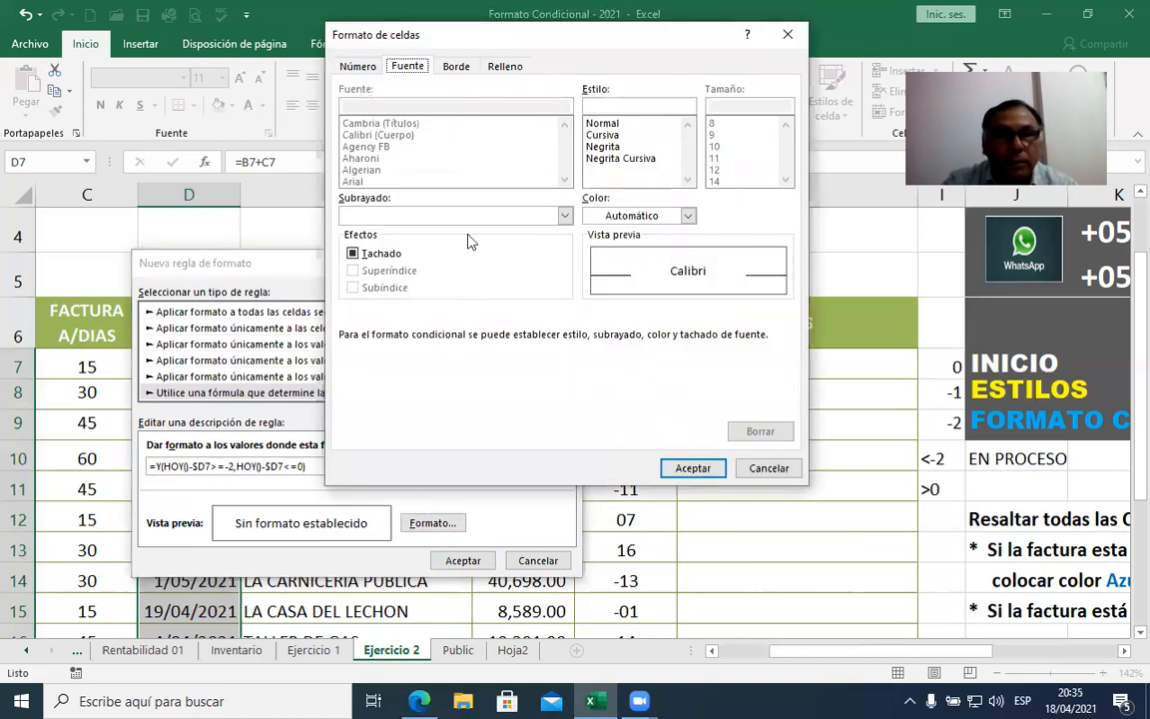
click(609, 146)
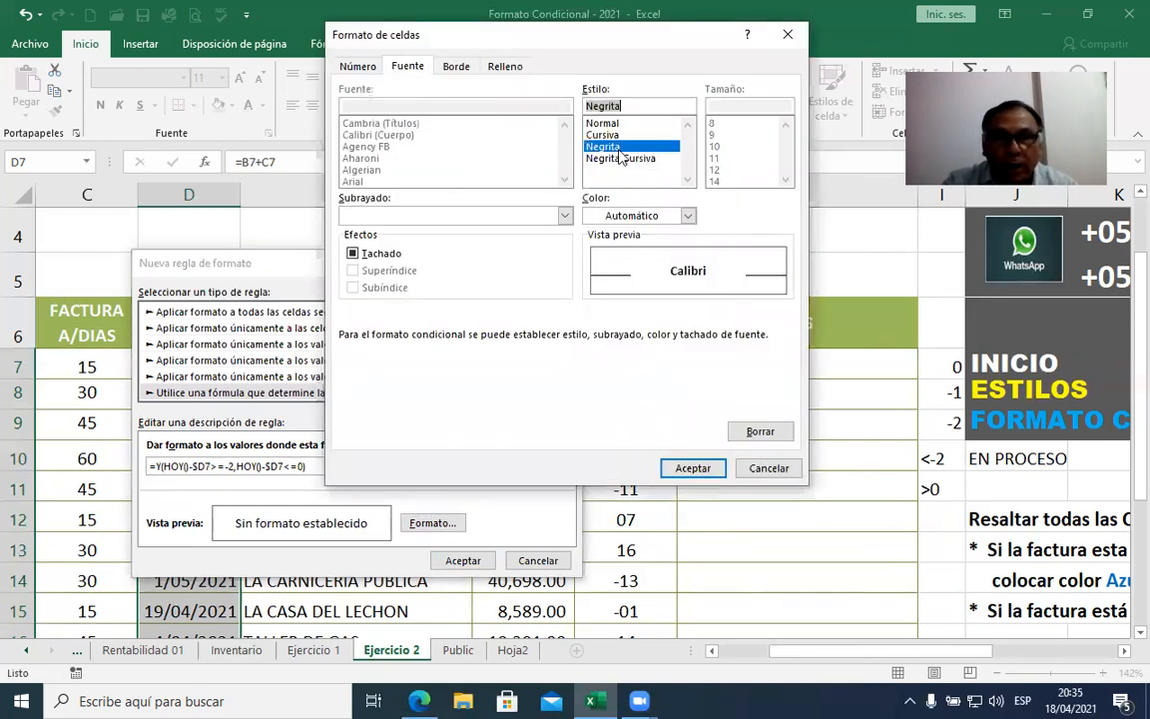
click(687, 216)
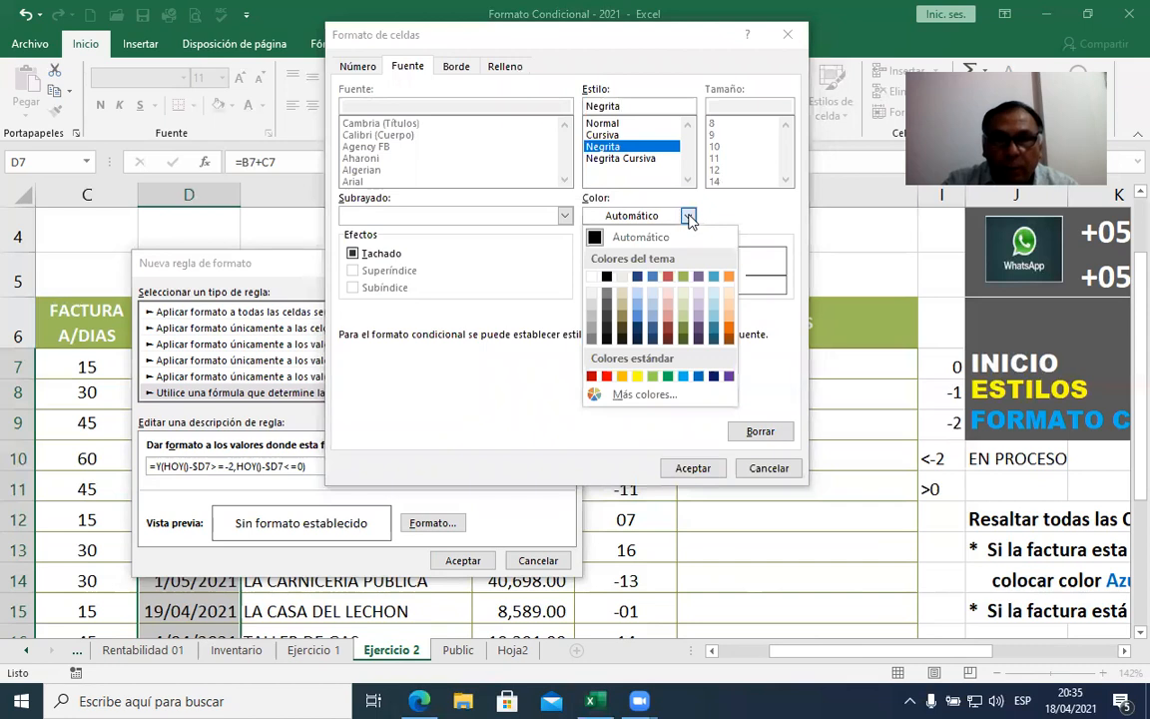
click(683, 377)
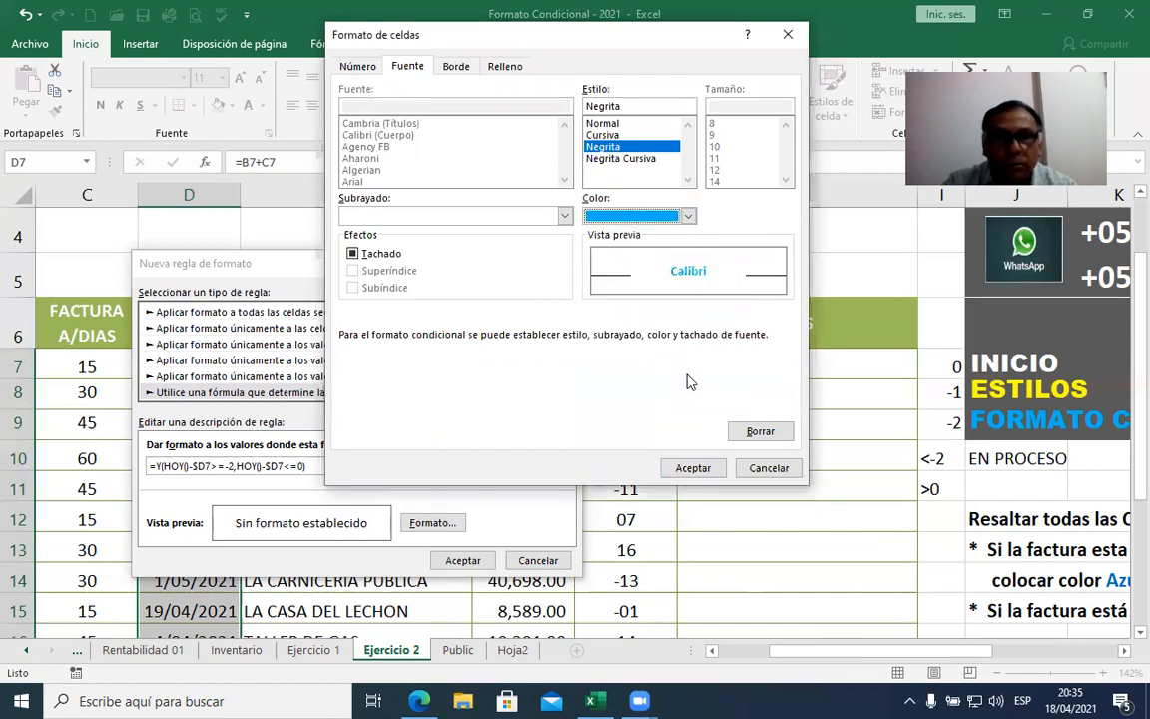
click(693, 467)
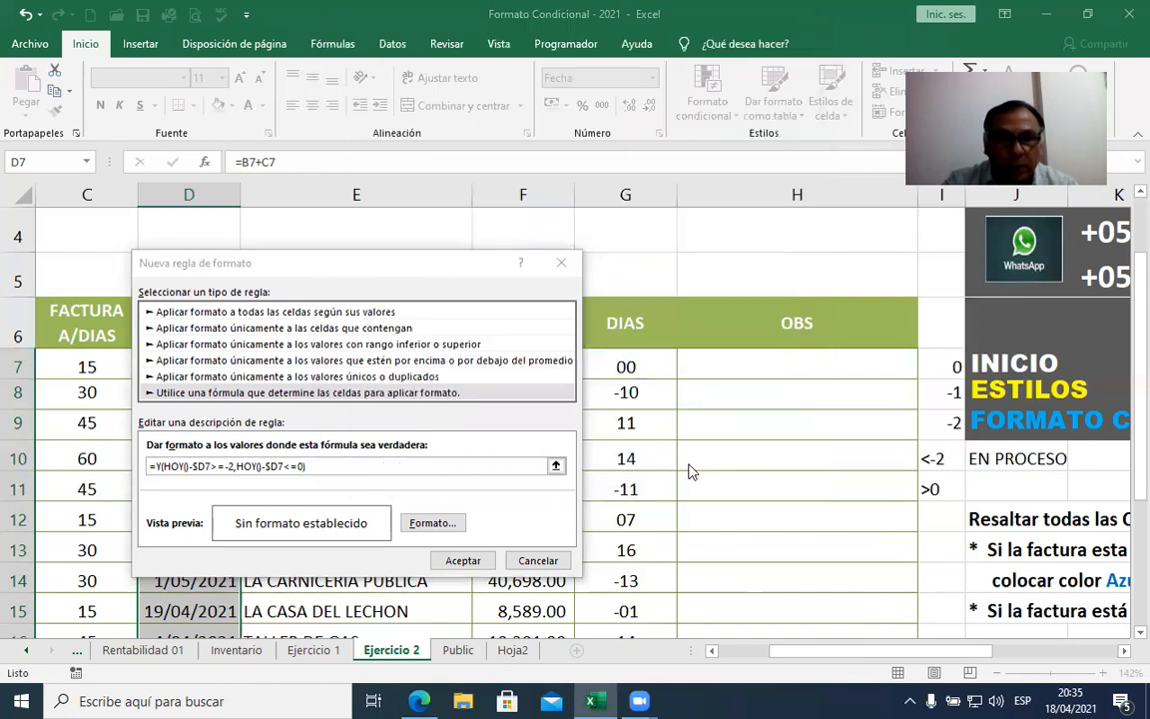
click(462, 560)
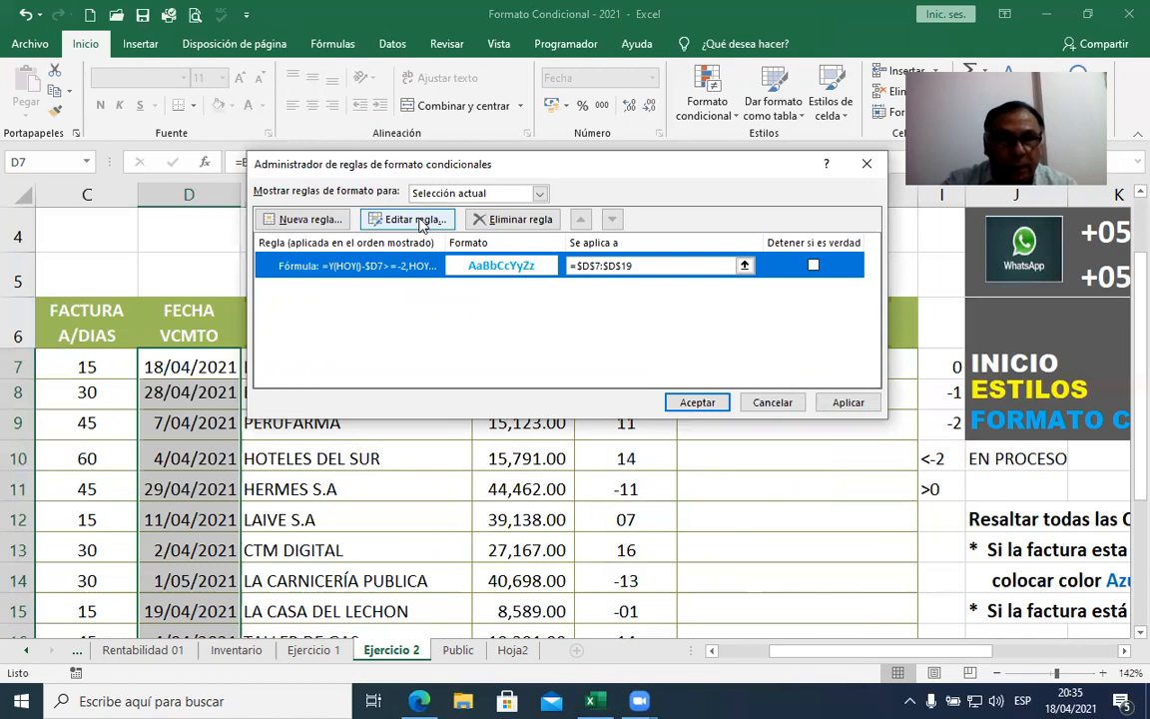
Step: Copy the full formula text from the existing rule and apply the rule to D7:D19
click(419, 222)
drag(540, 335, 358, 337)
key(ctrl+c)
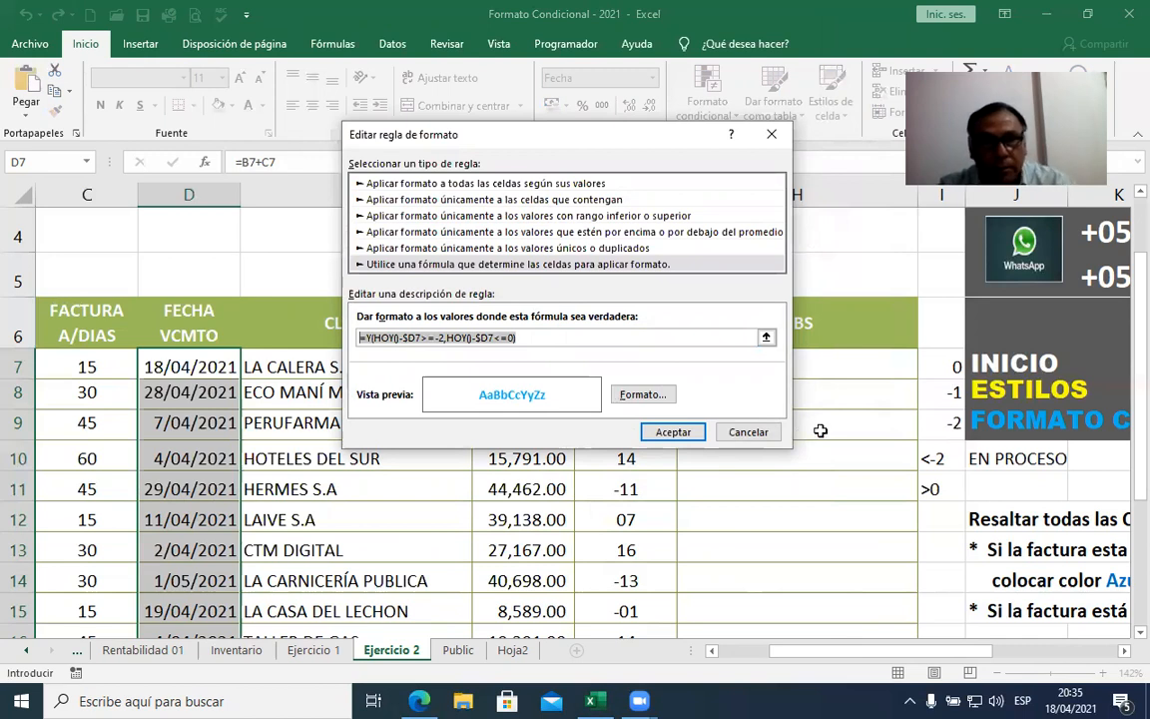
click(673, 433)
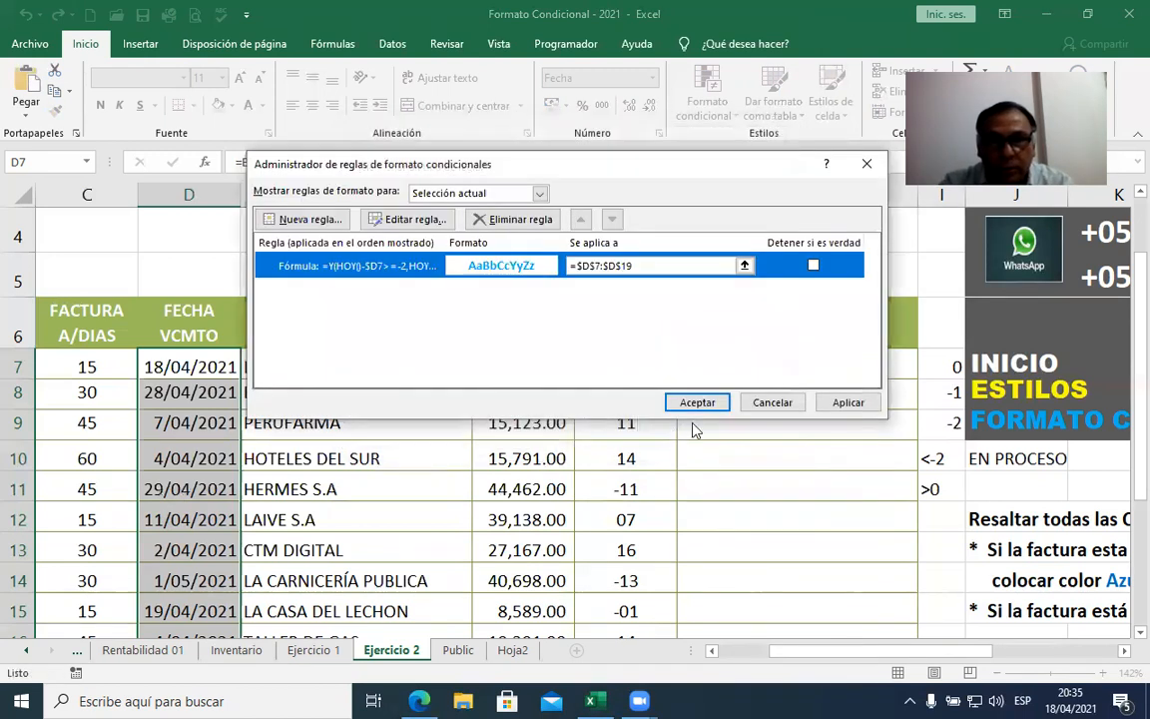
click(699, 400)
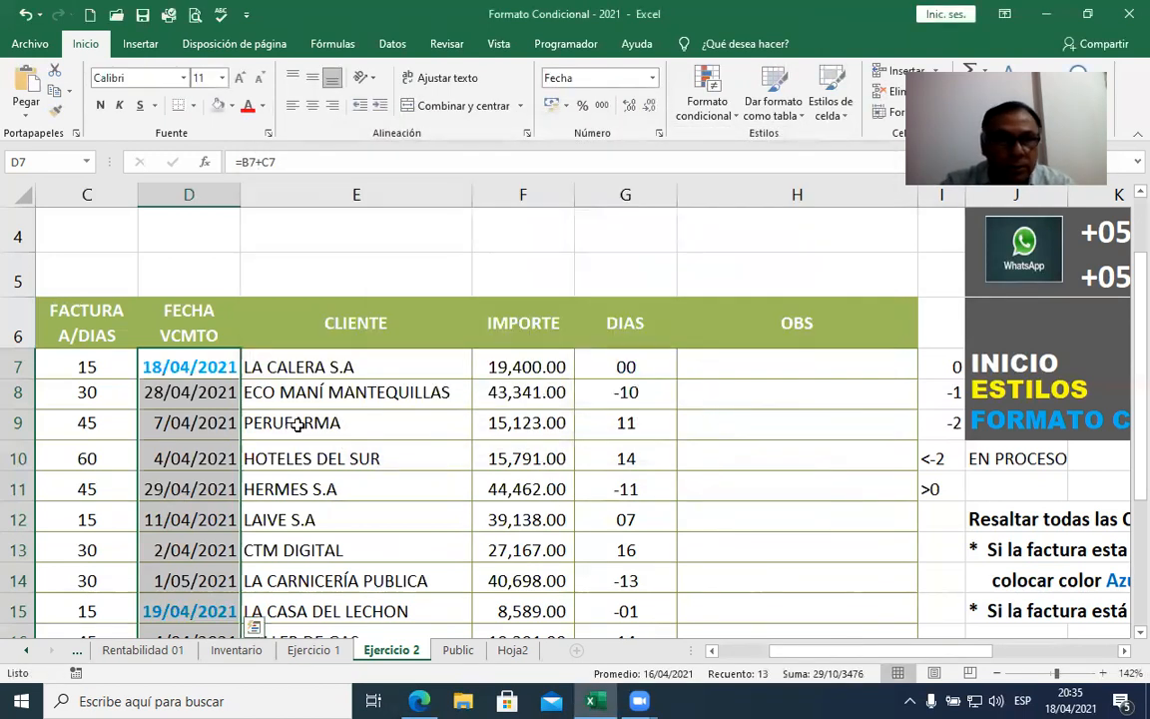
Step: Paste the copied rule formula as visible text into cell E4 and format it bold at size 14
click(350, 232)
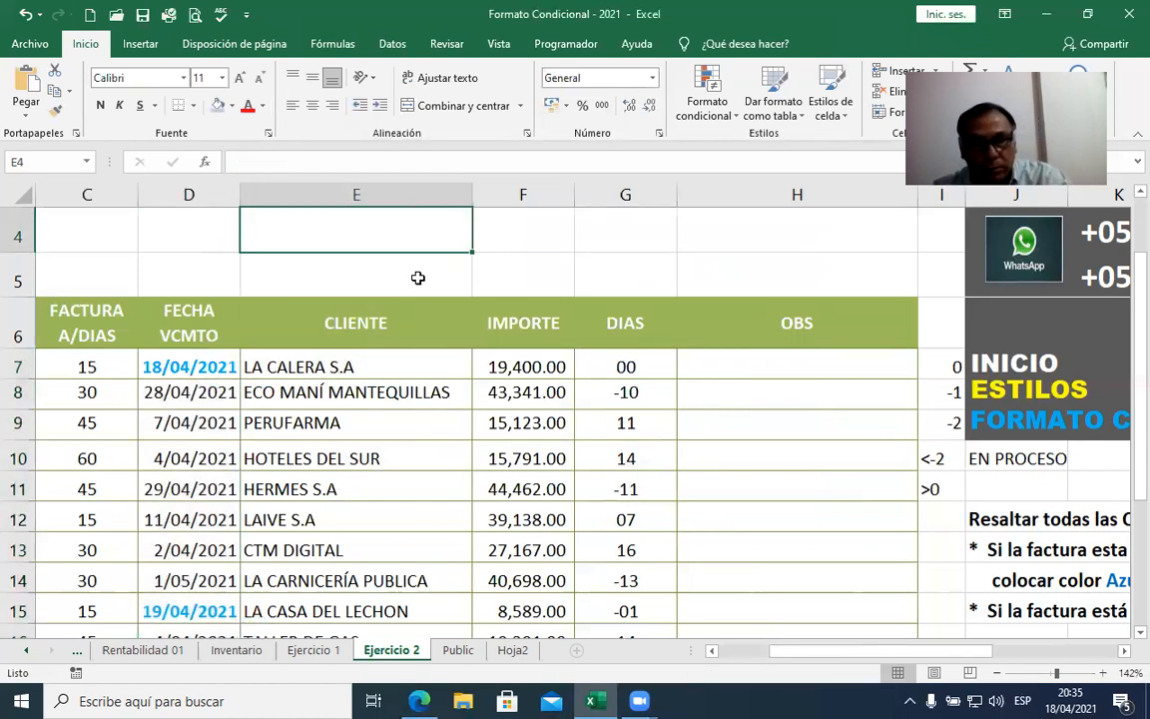
key(ctrl+v)
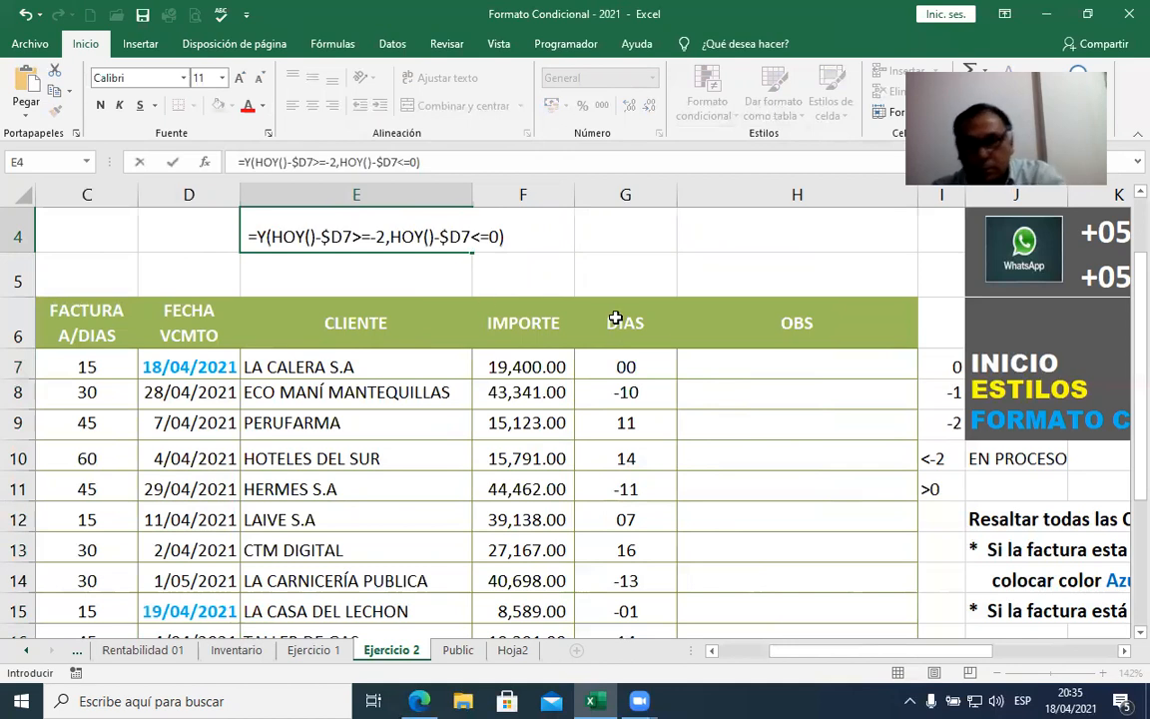
key(Return)
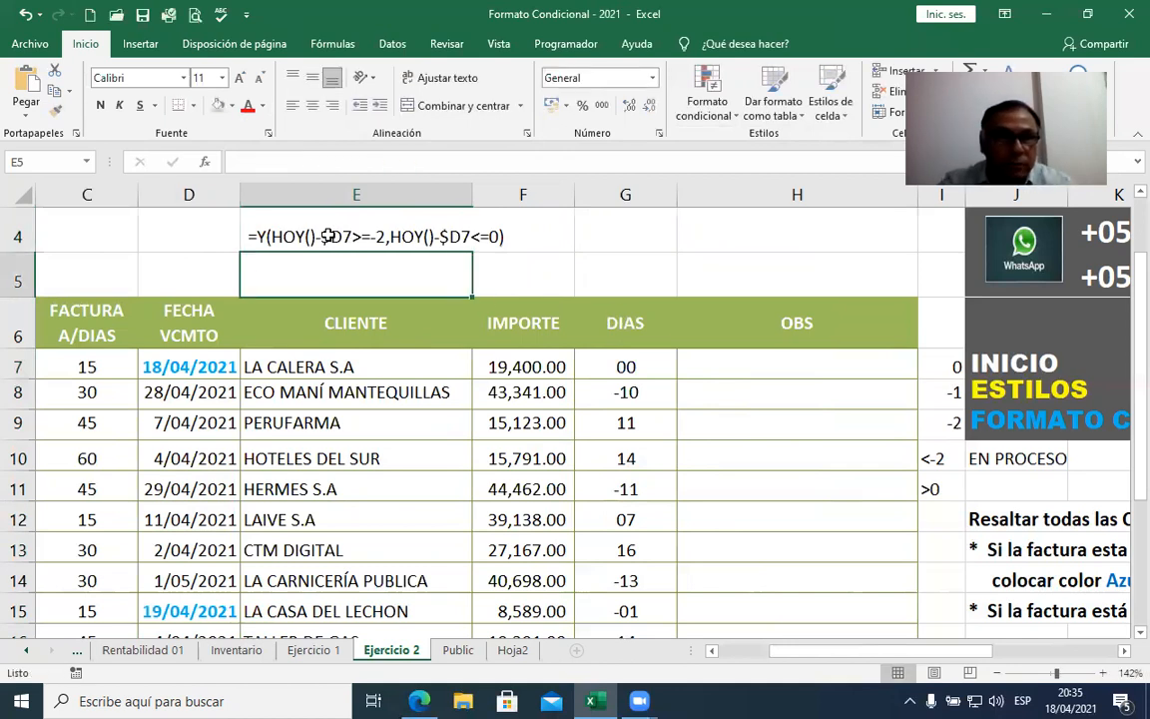
click(296, 214)
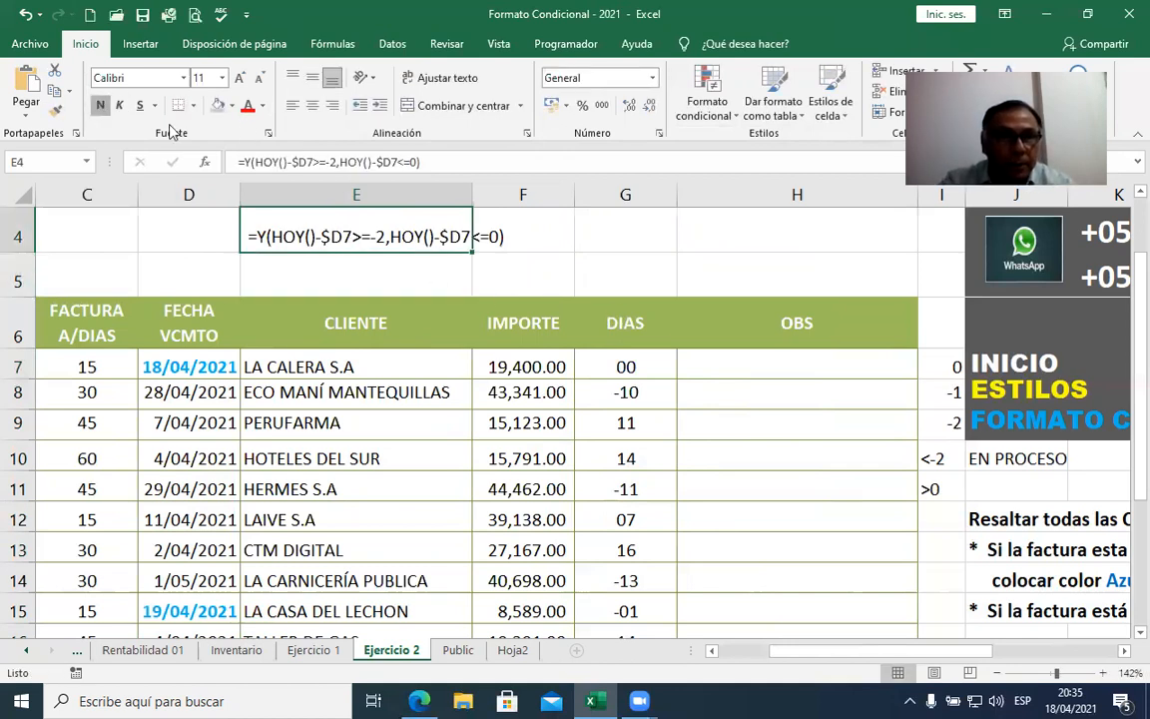
click(100, 104)
click(239, 80)
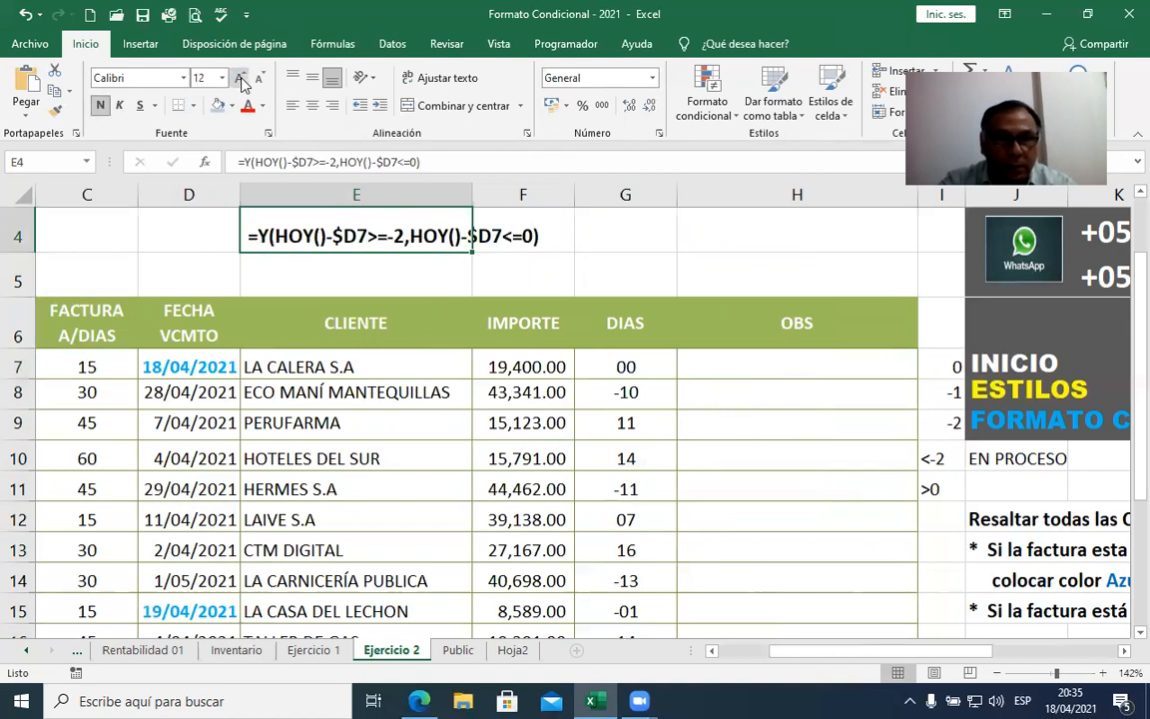
click(240, 80)
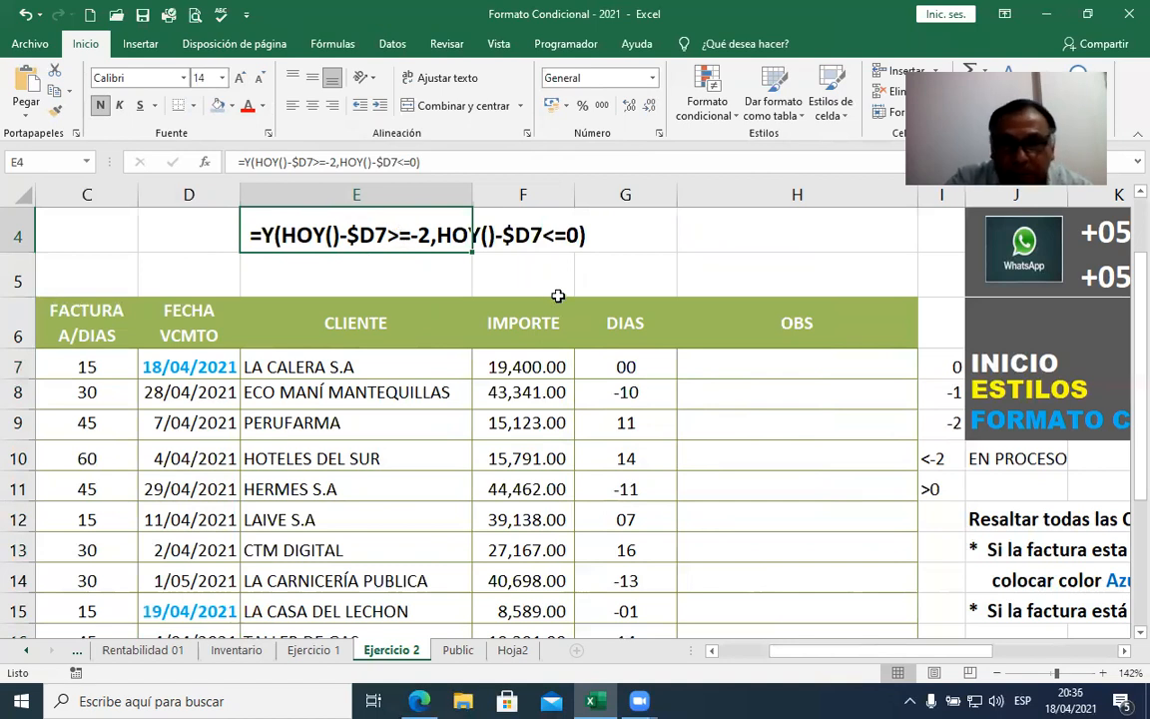
Step: Compare the reference values in I7:I9 with the highlighted due dates in column D and the day differences in the DIAS column
drag(948, 369, 947, 436)
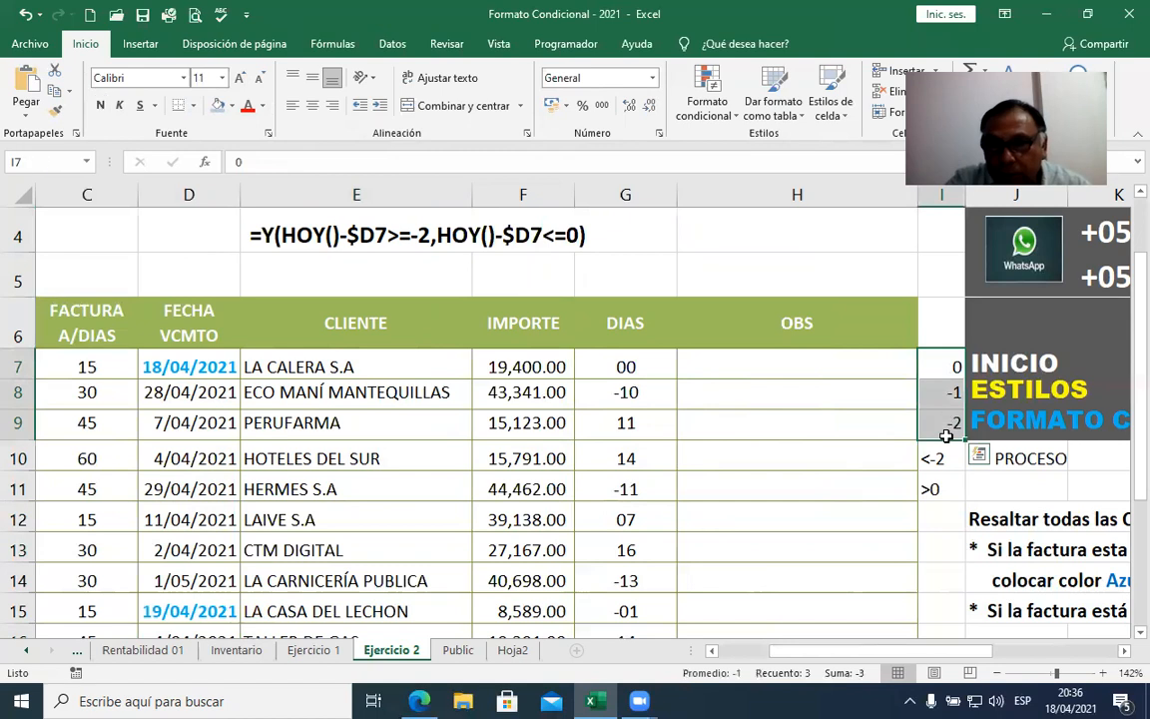
click(952, 366)
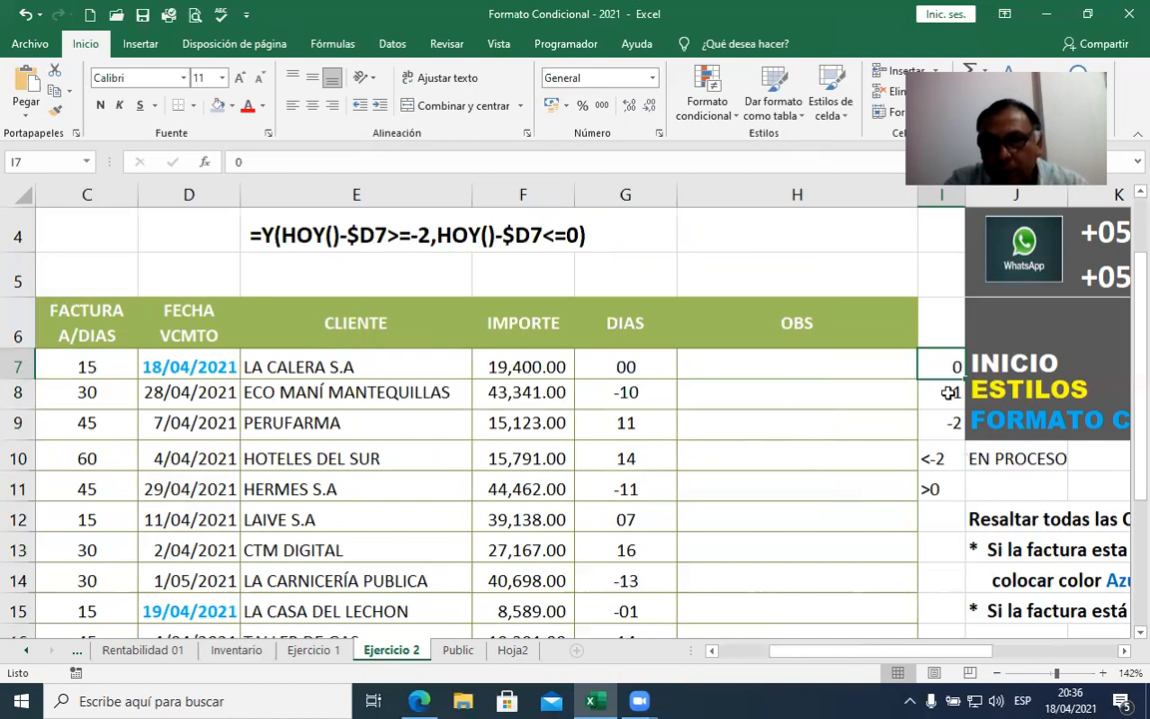
click(948, 392)
drag(951, 367, 949, 423)
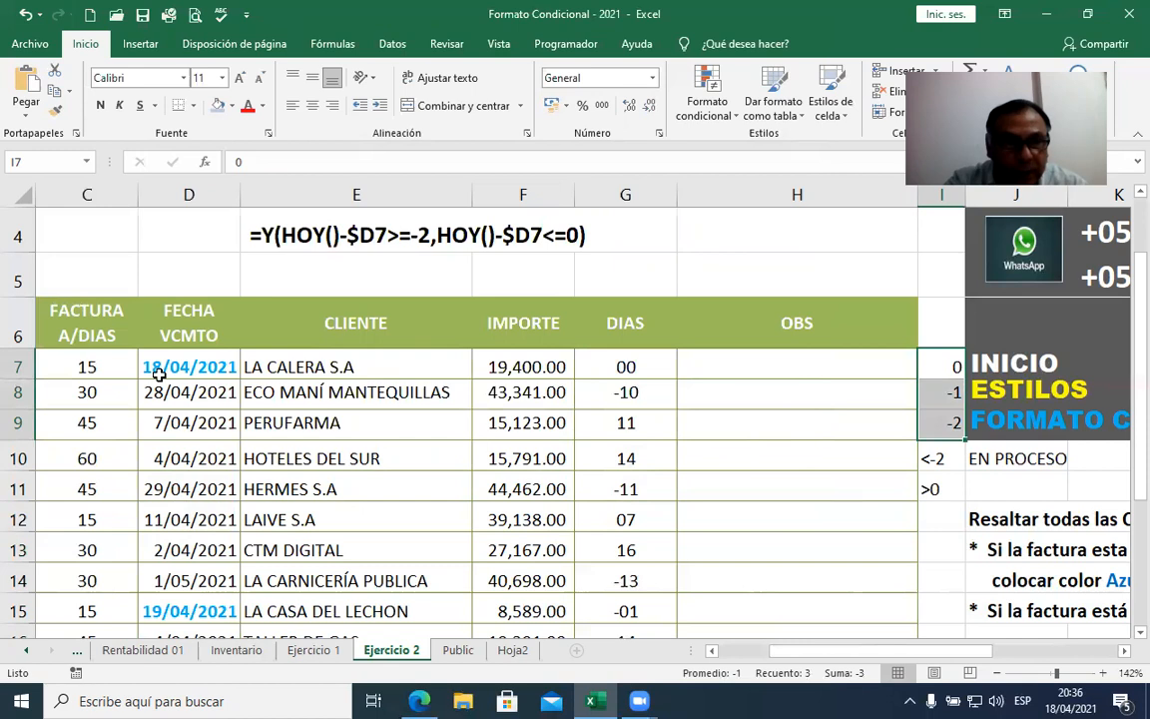
click(155, 371)
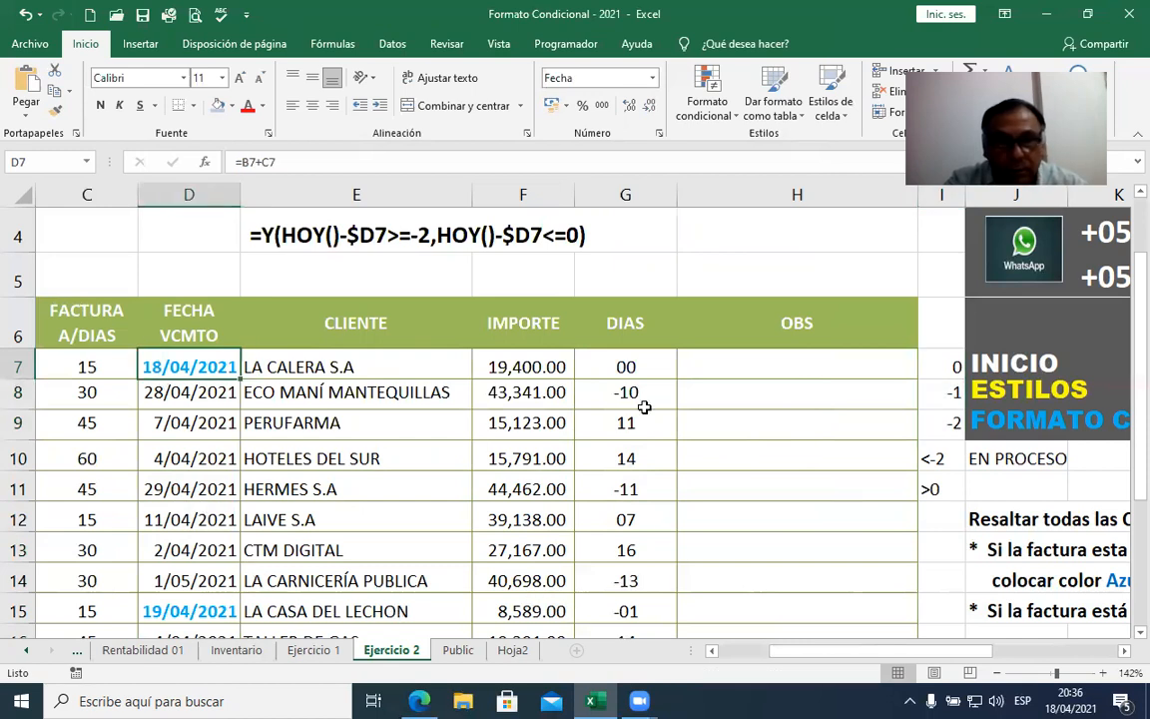
click(649, 365)
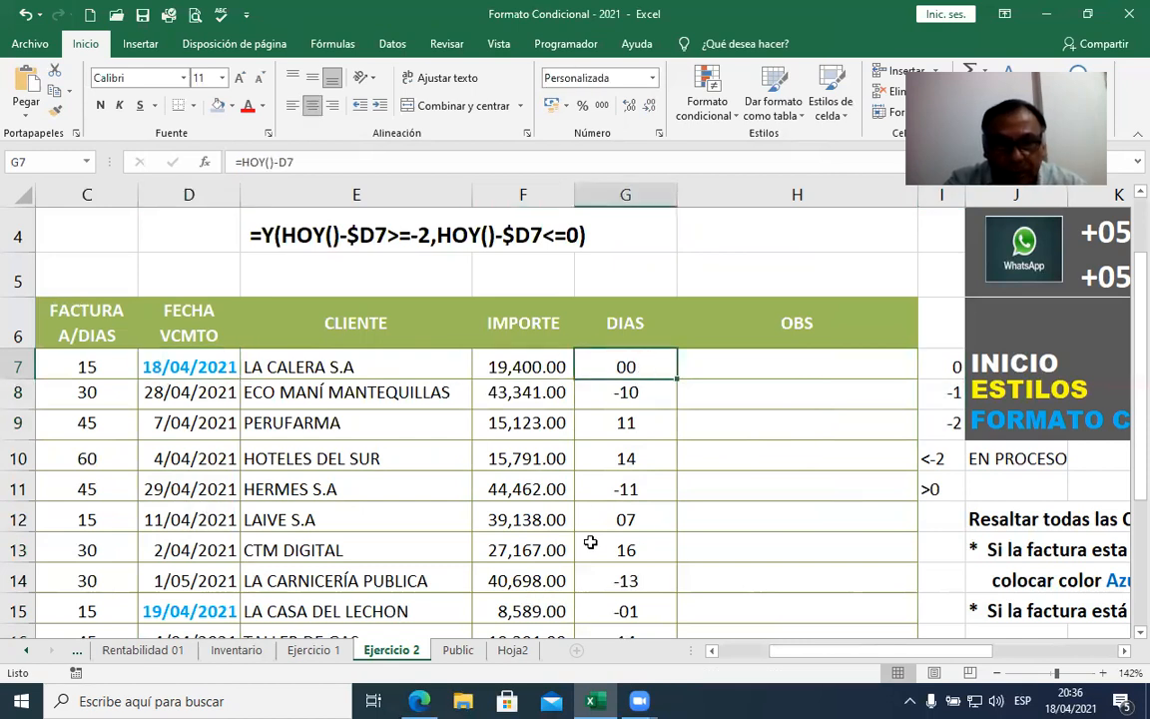
scroll(594, 550, down, 2)
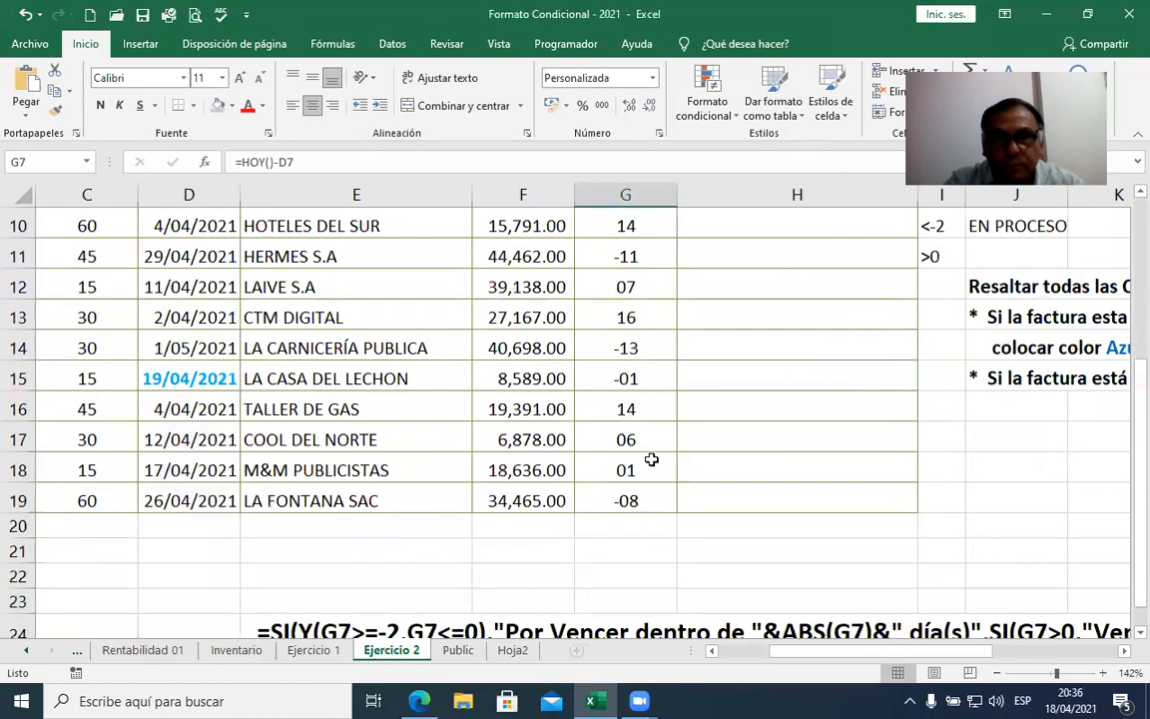
Step: Check the day difference in G15 against the highlighted due date of LA CASA DEL LECHON
click(622, 378)
scroll(609, 459, up, 2)
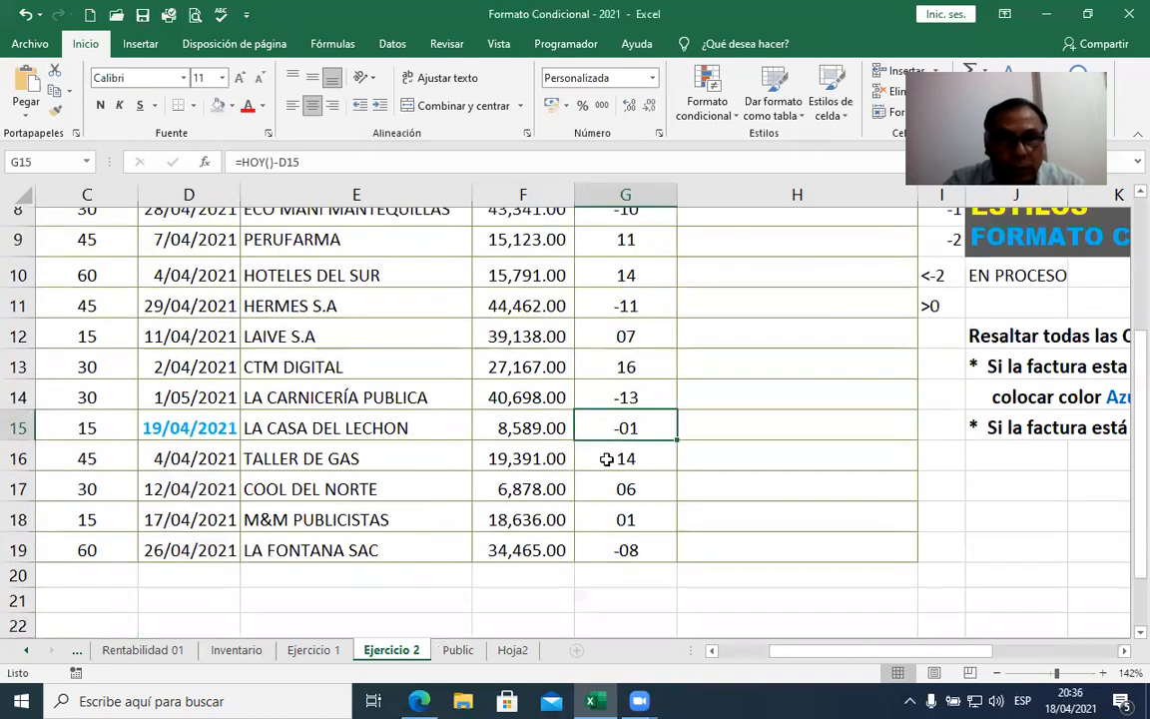
scroll(621, 585, down, 1)
scroll(354, 479, up, 1)
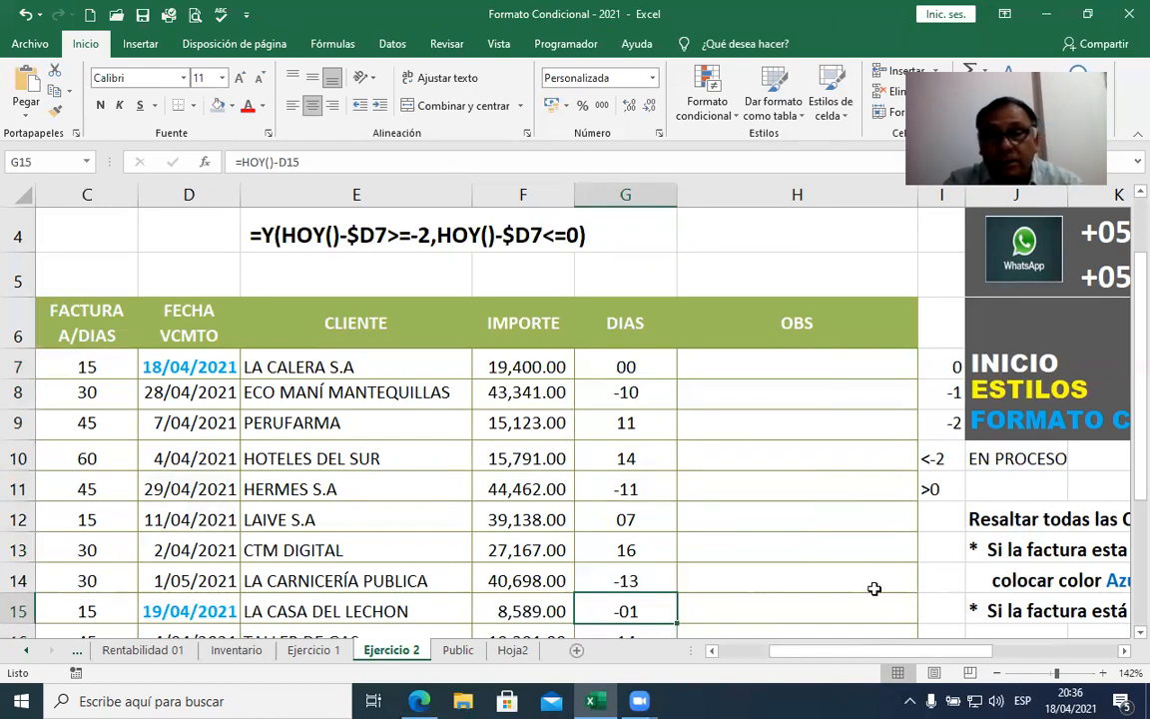
Step: Start a new formula-based conditional formatting rule for the due dates in D7:D19
drag(213, 368, 213, 595)
scroll(212, 595, up, 1)
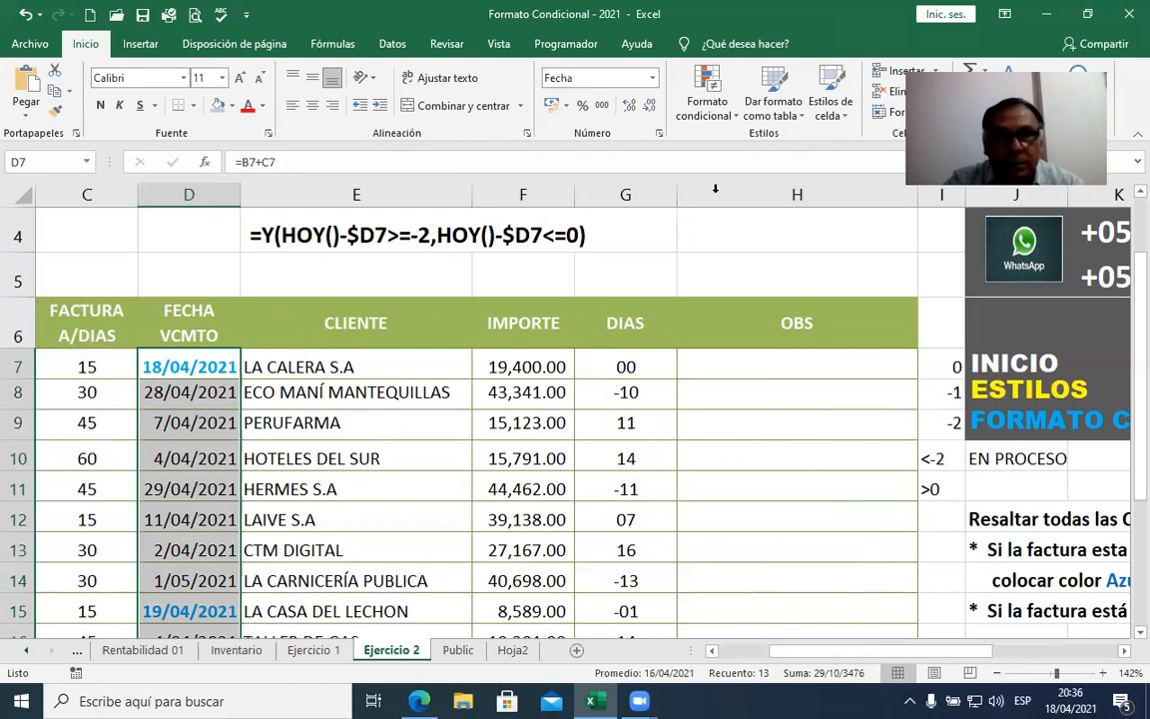
click(707, 108)
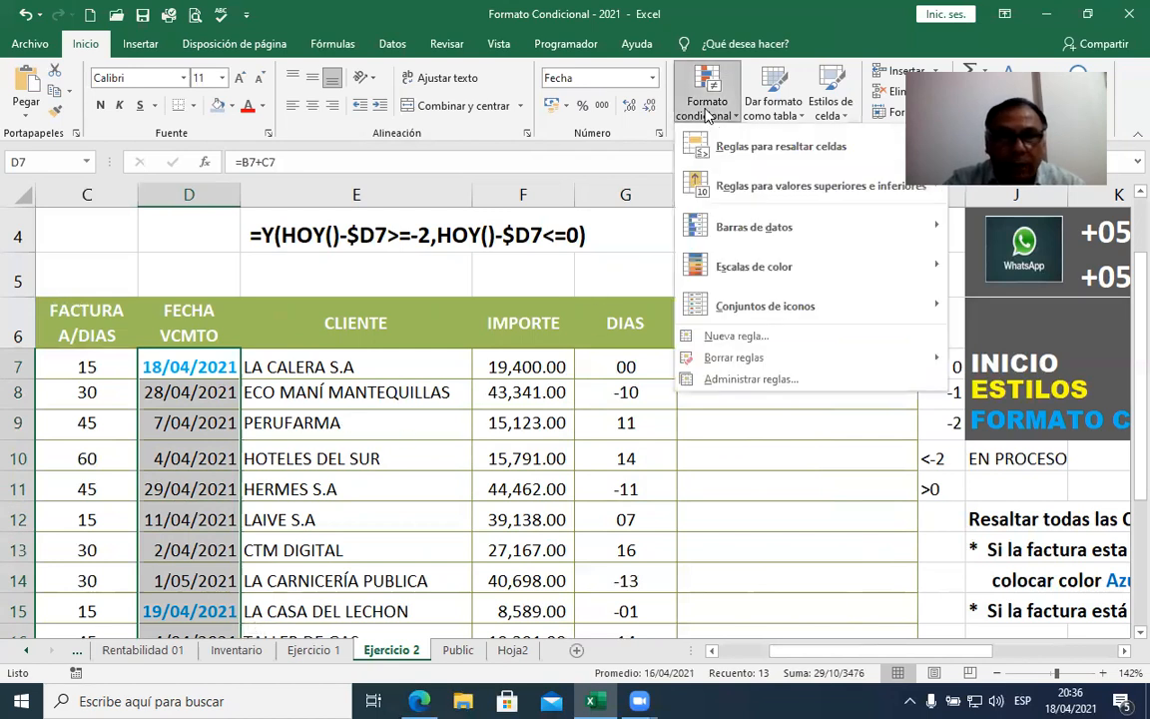
click(738, 379)
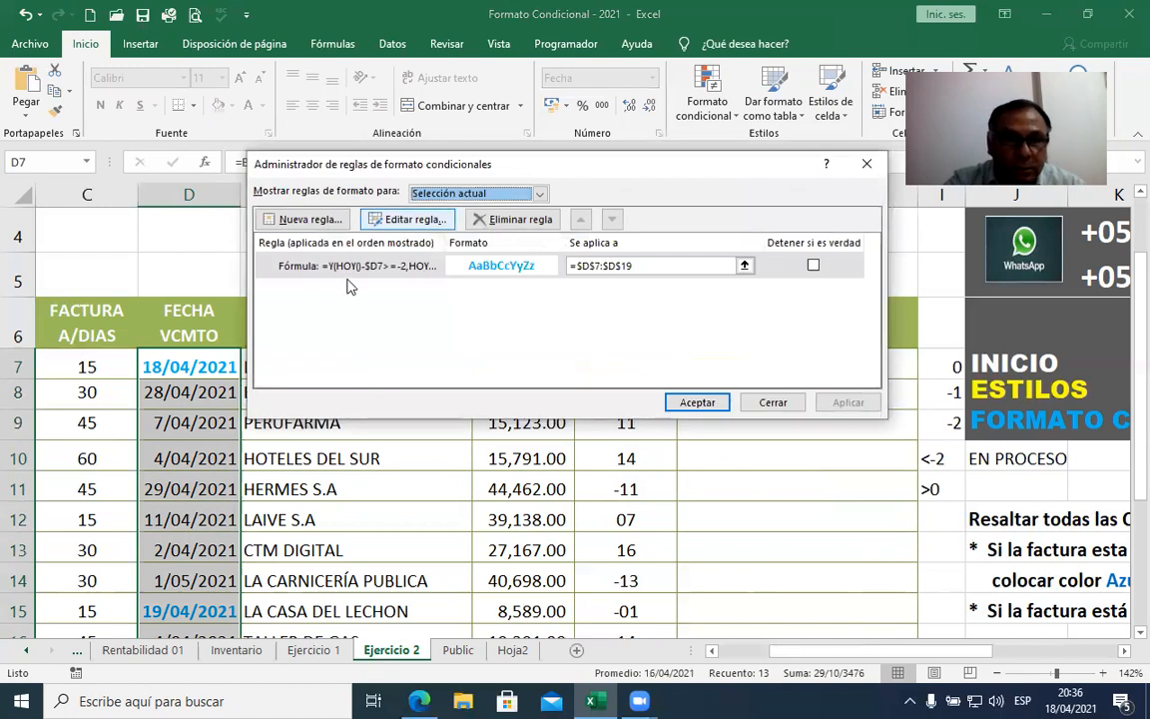
click(291, 219)
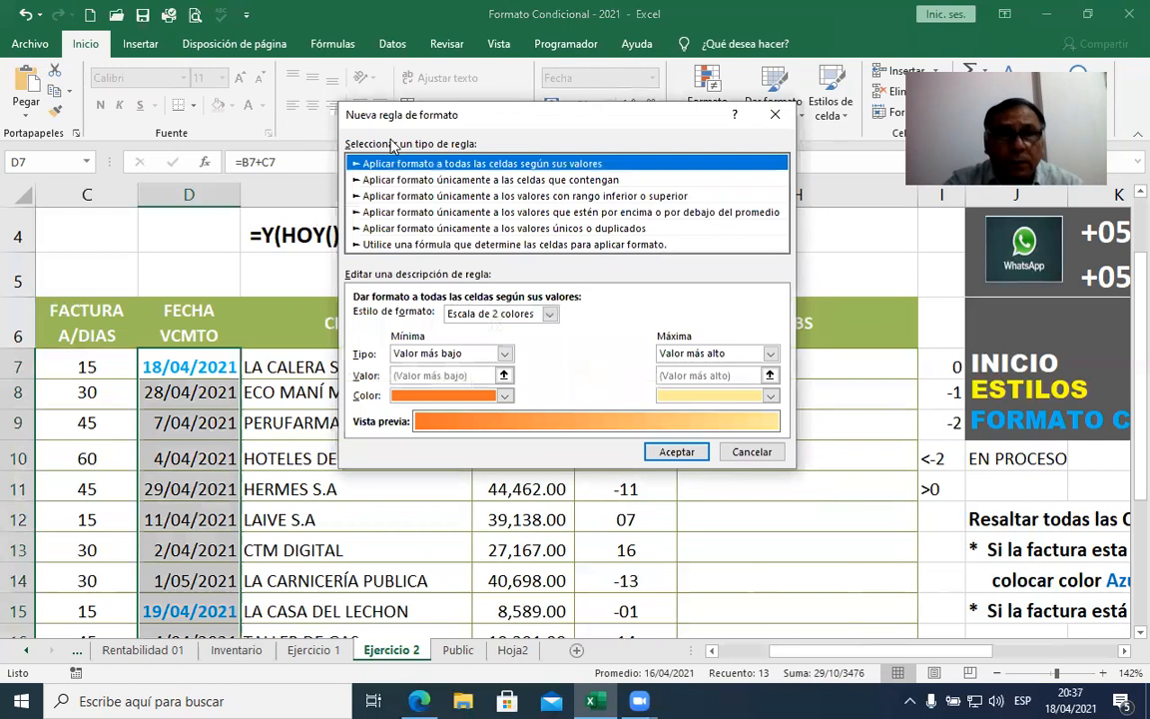
click(377, 246)
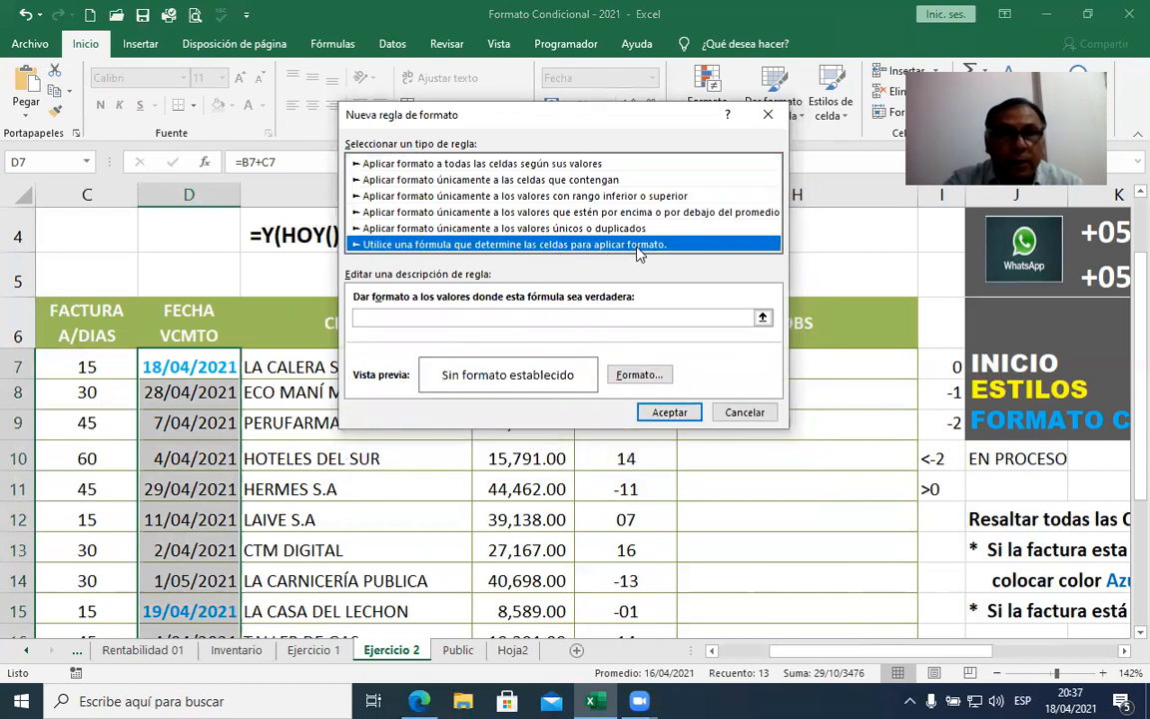
Step: Enter =HOY()-$D7>0 as the new rule's formula, with only the column reference absolute
click(396, 315)
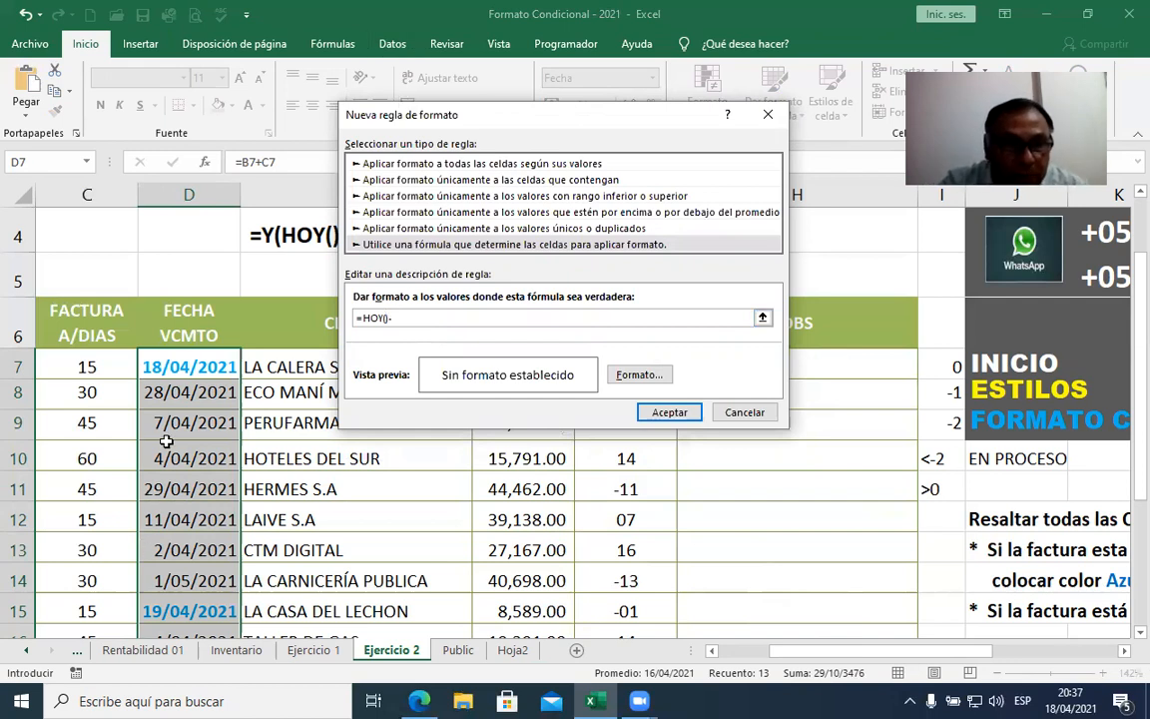
click(214, 363)
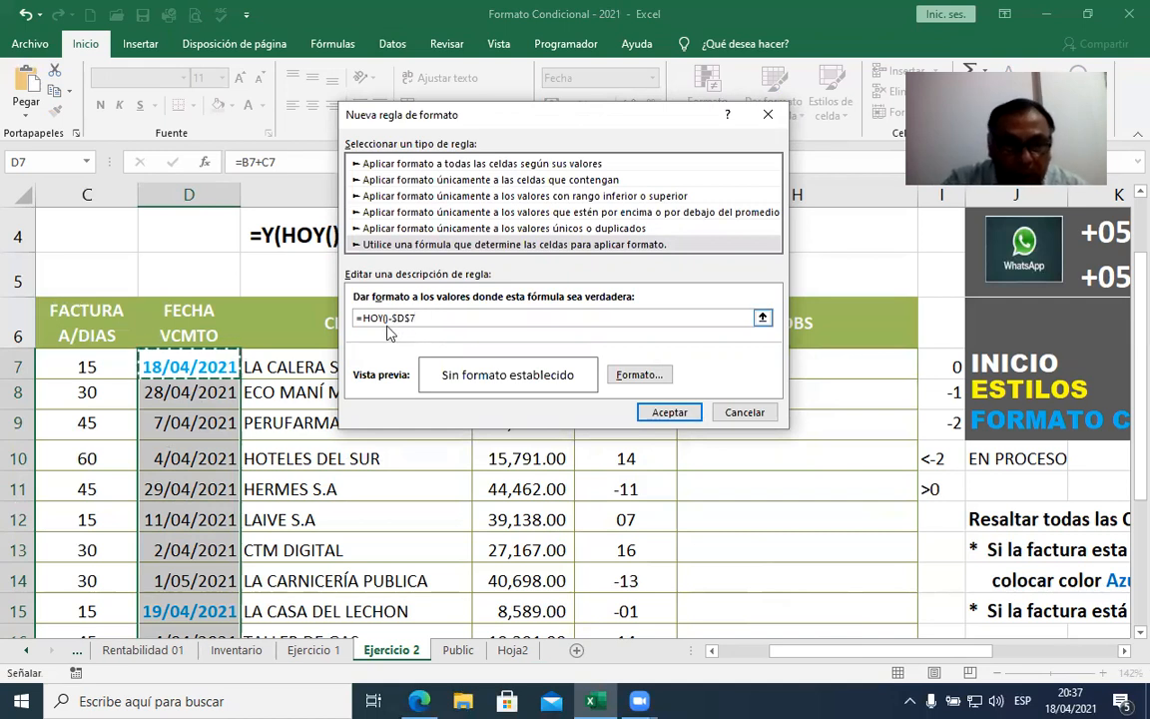
key(F4)
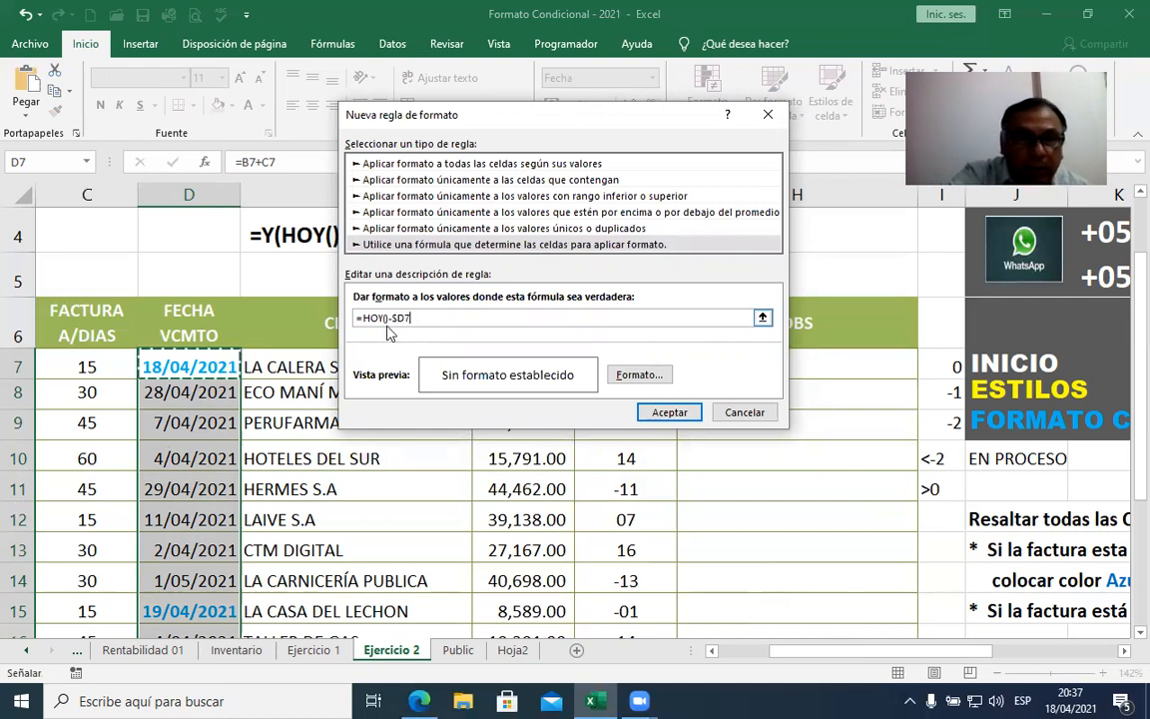
key(F4)
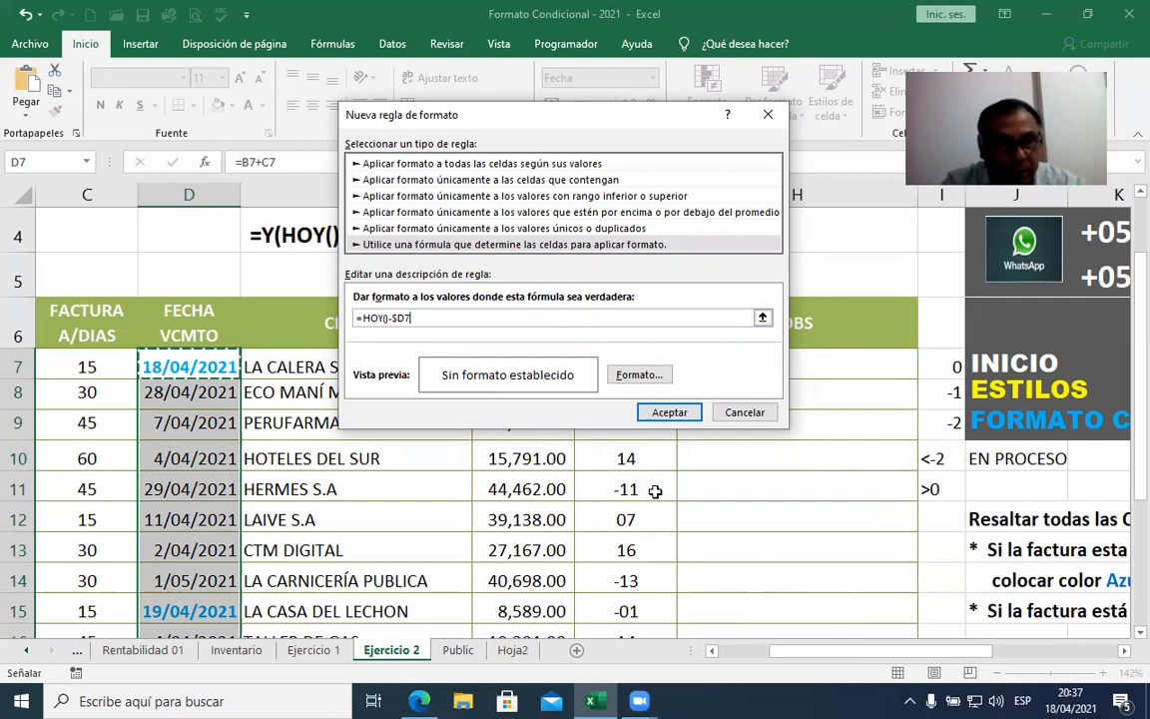
text(>0)
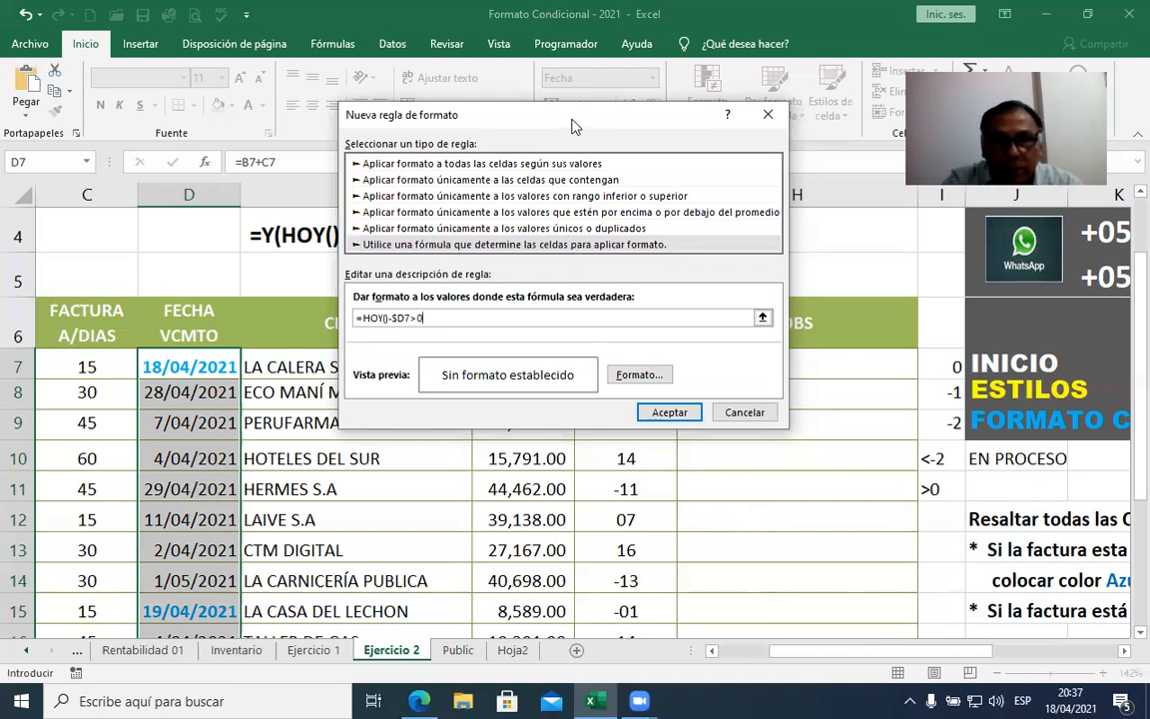
drag(574, 125, 481, 109)
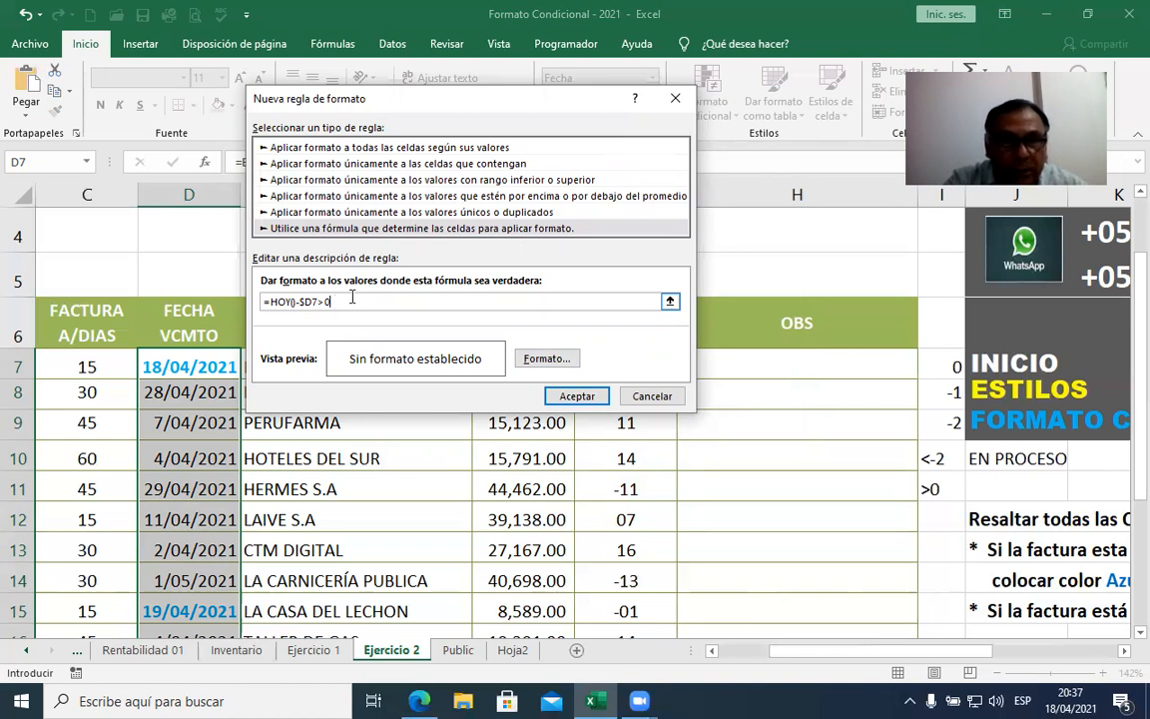
Step: Give the rule =HOY()-$D7>0 a bold red font and apply it to the due dates
click(545, 360)
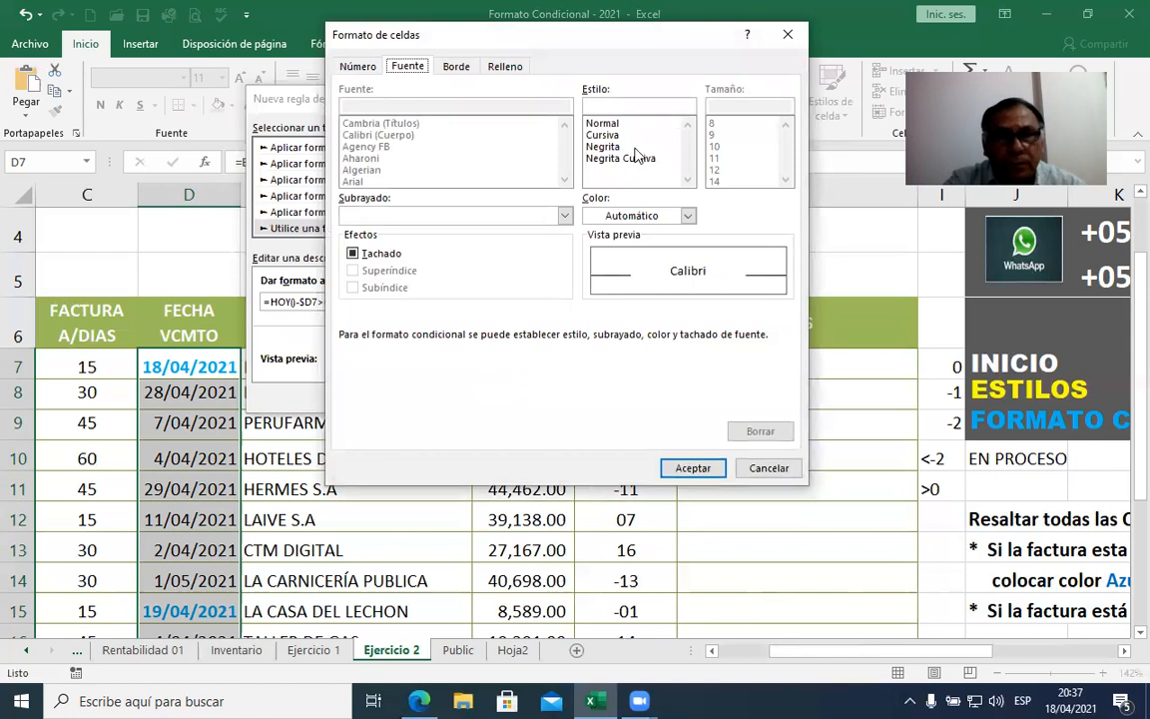
click(635, 147)
click(689, 217)
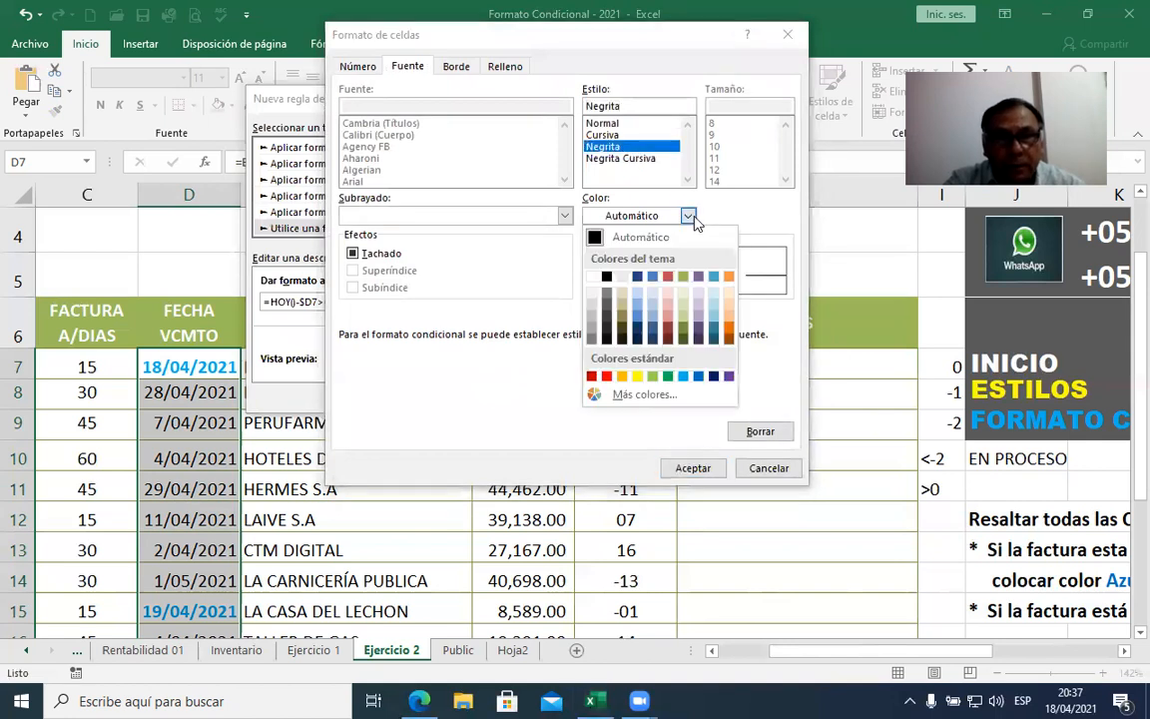
click(552, 338)
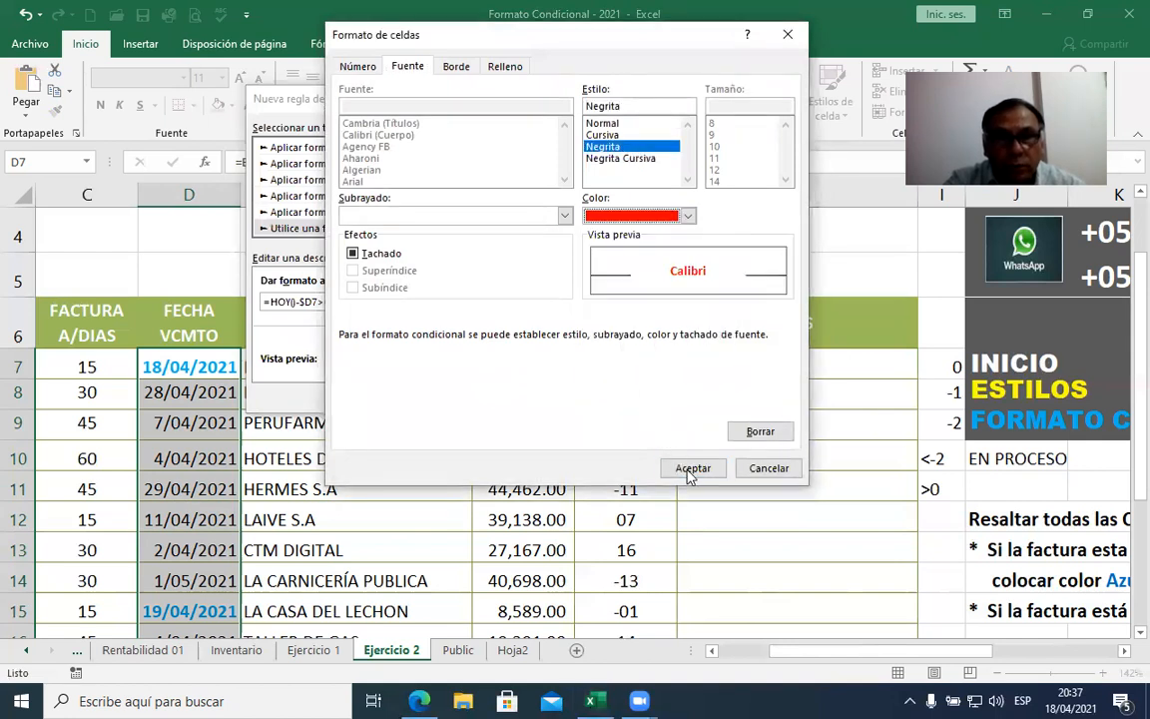
click(688, 469)
click(589, 396)
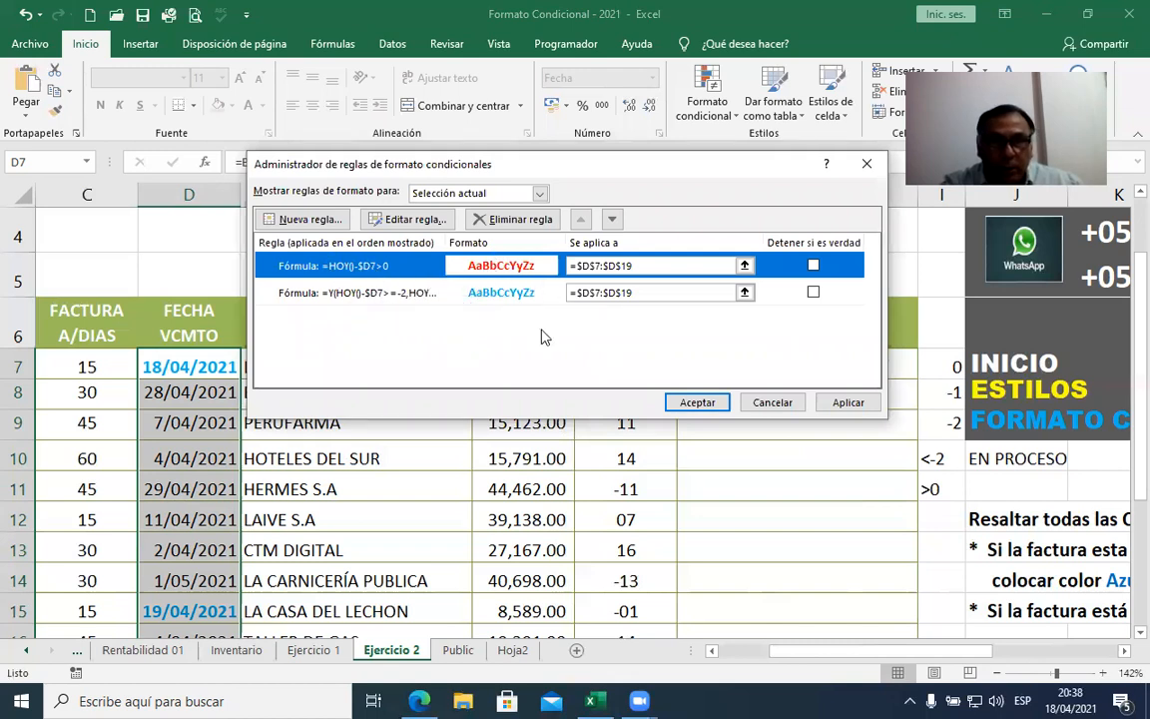
click(689, 402)
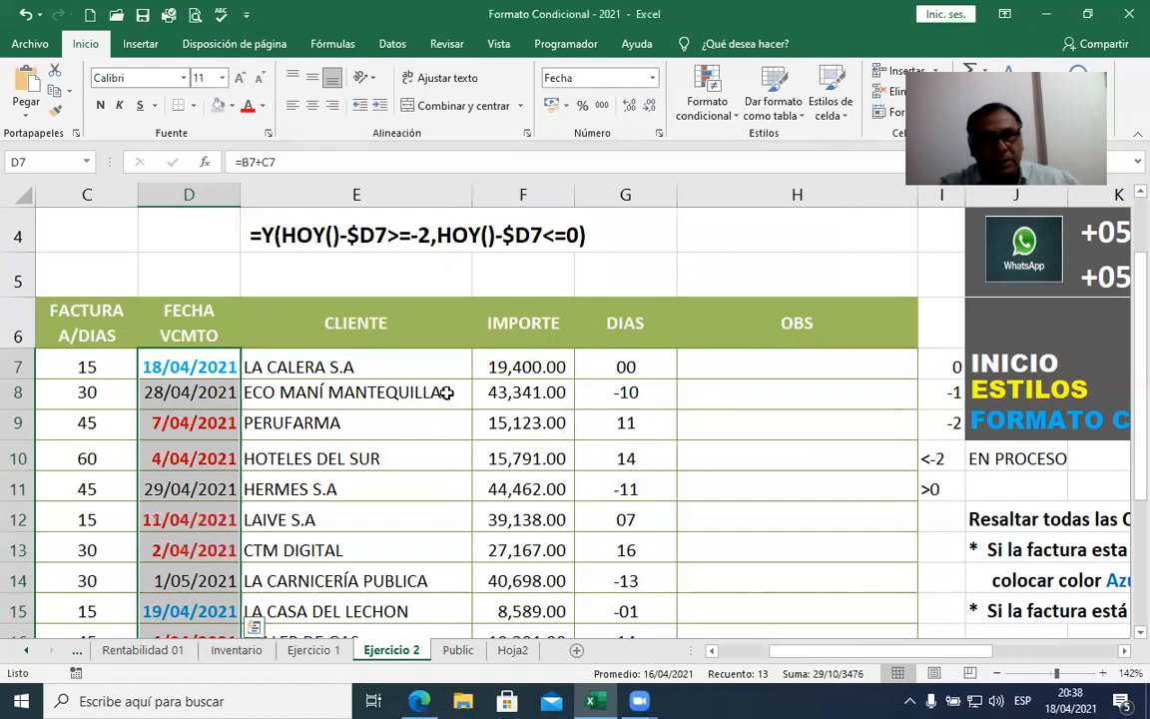
Step: Compare the red and unhighlighted due dates in column D with their day differences in the DIAS column
click(207, 422)
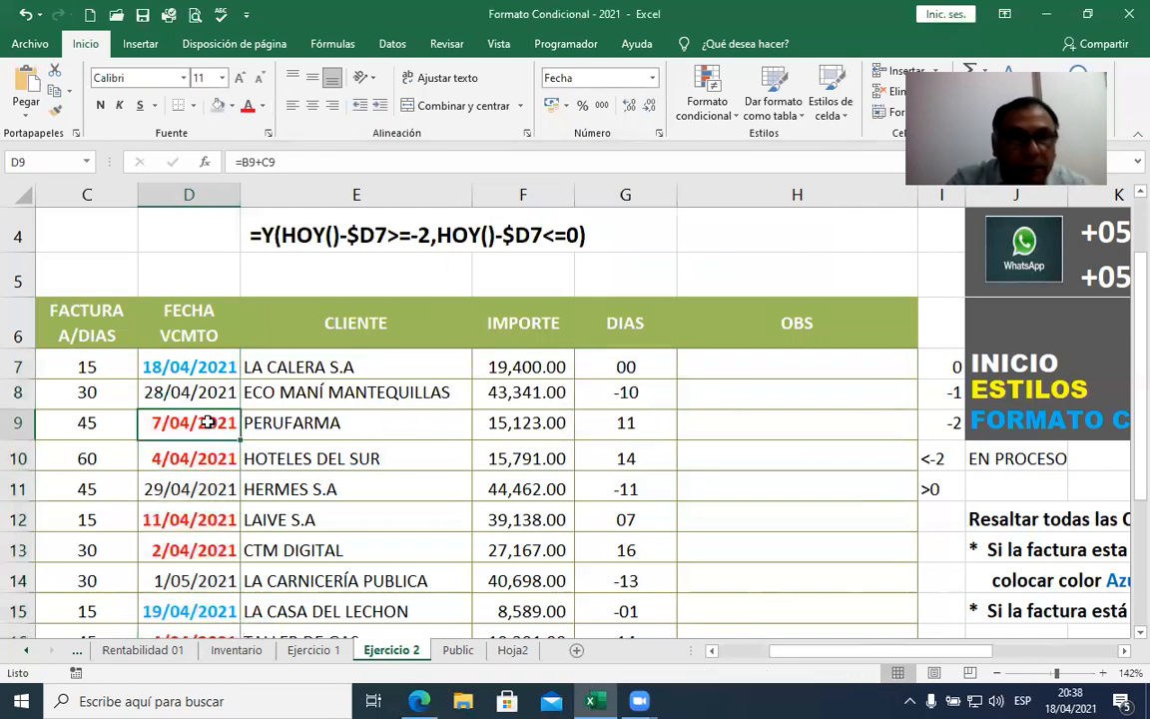
click(619, 426)
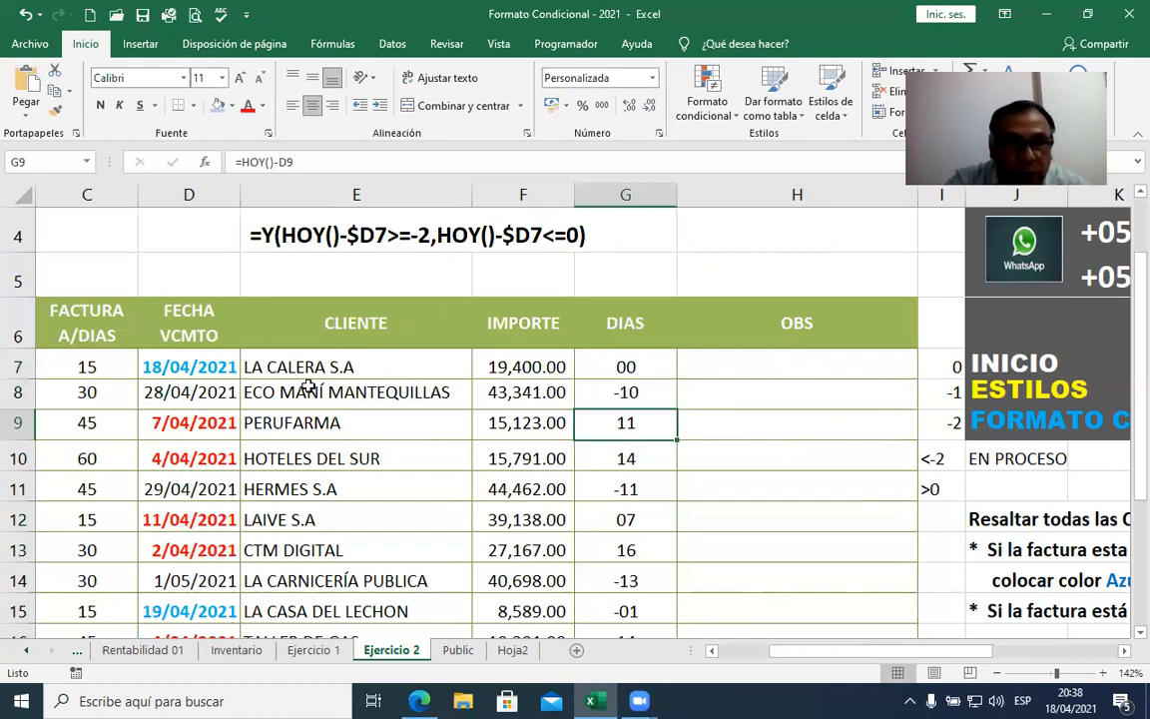
click(204, 430)
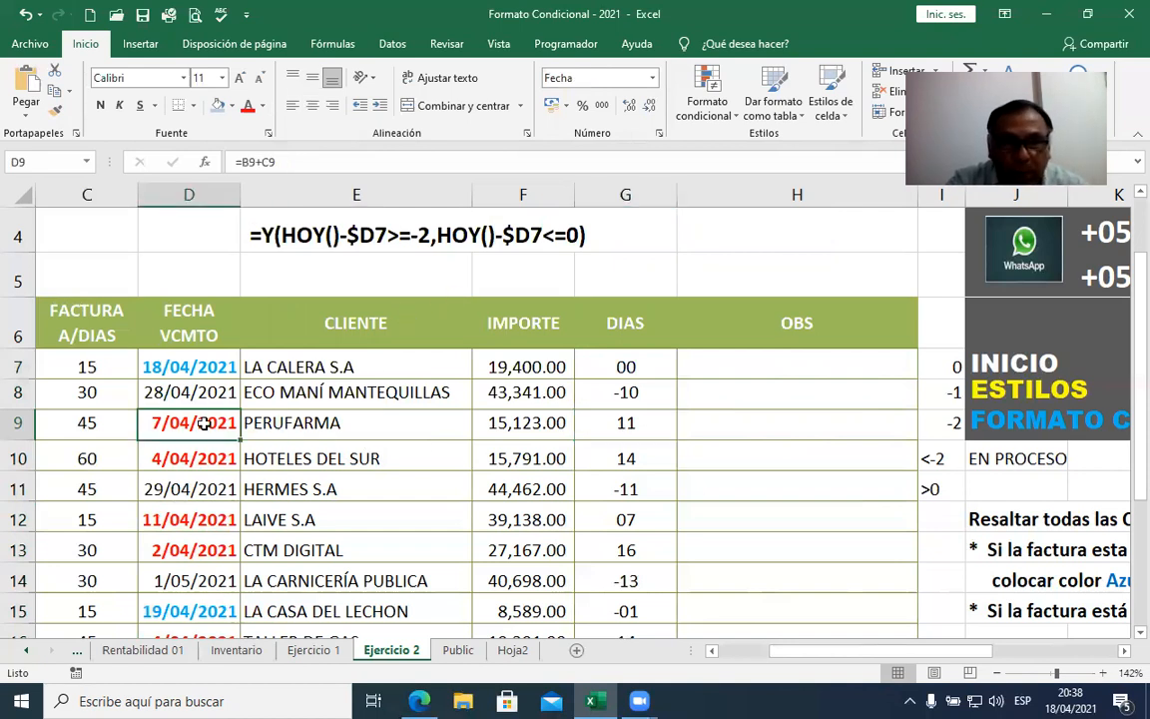
click(630, 424)
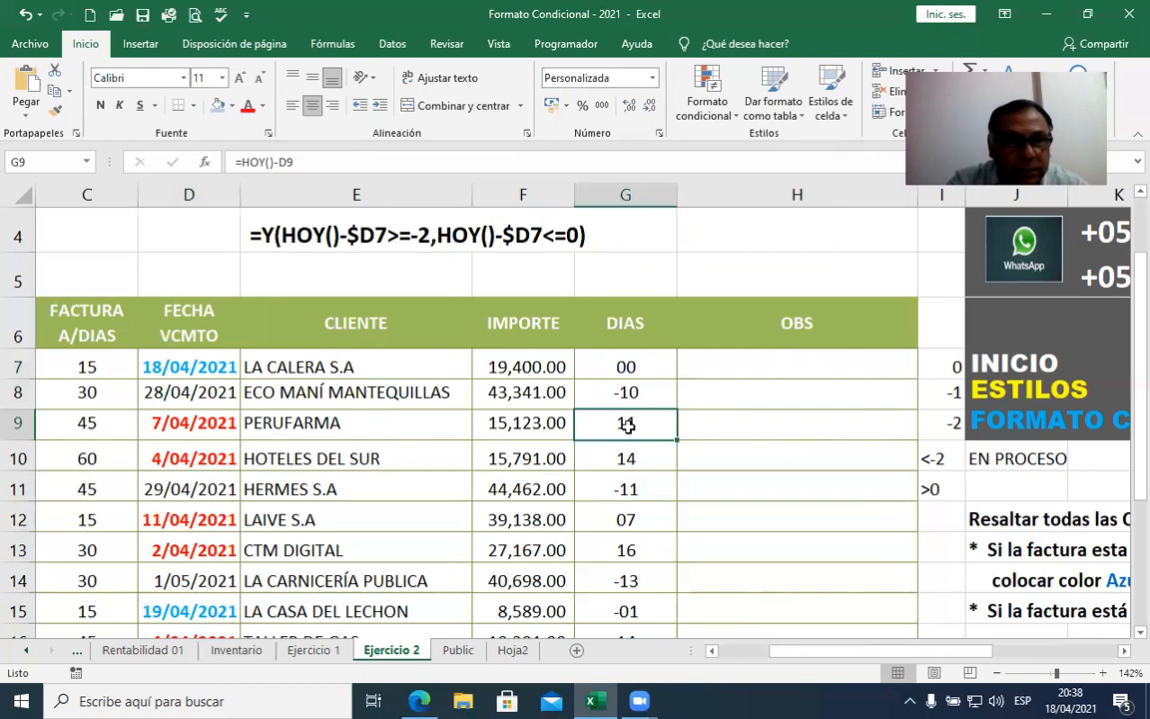
click(200, 457)
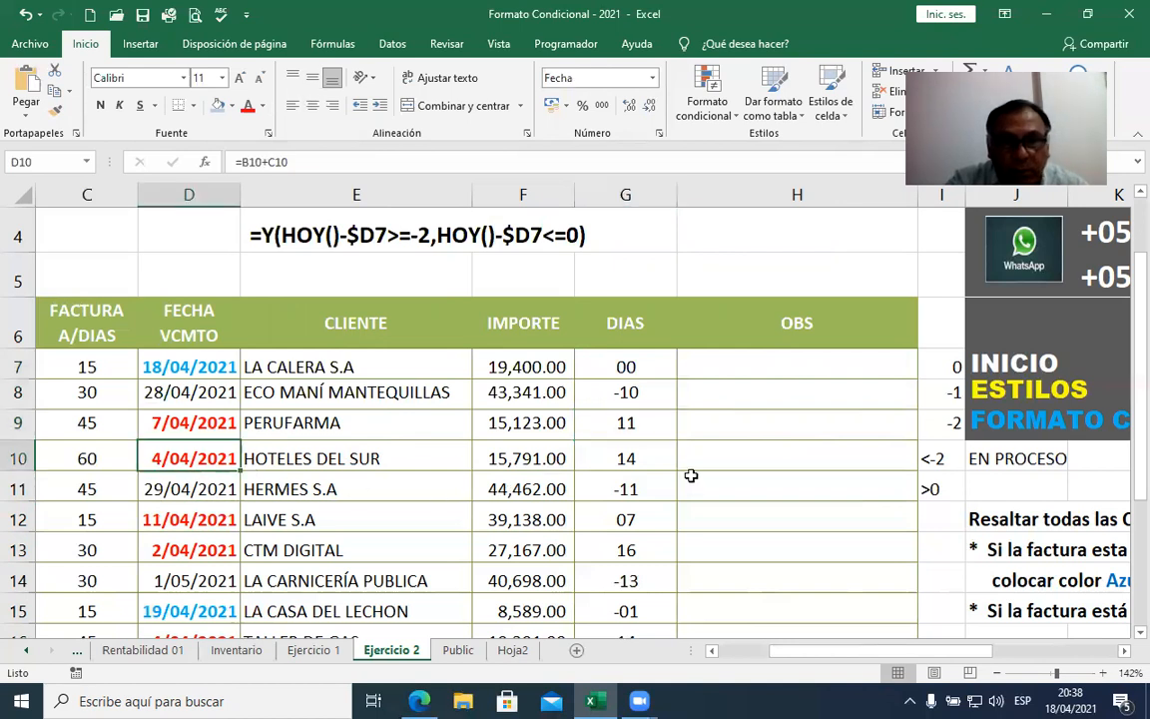
click(631, 458)
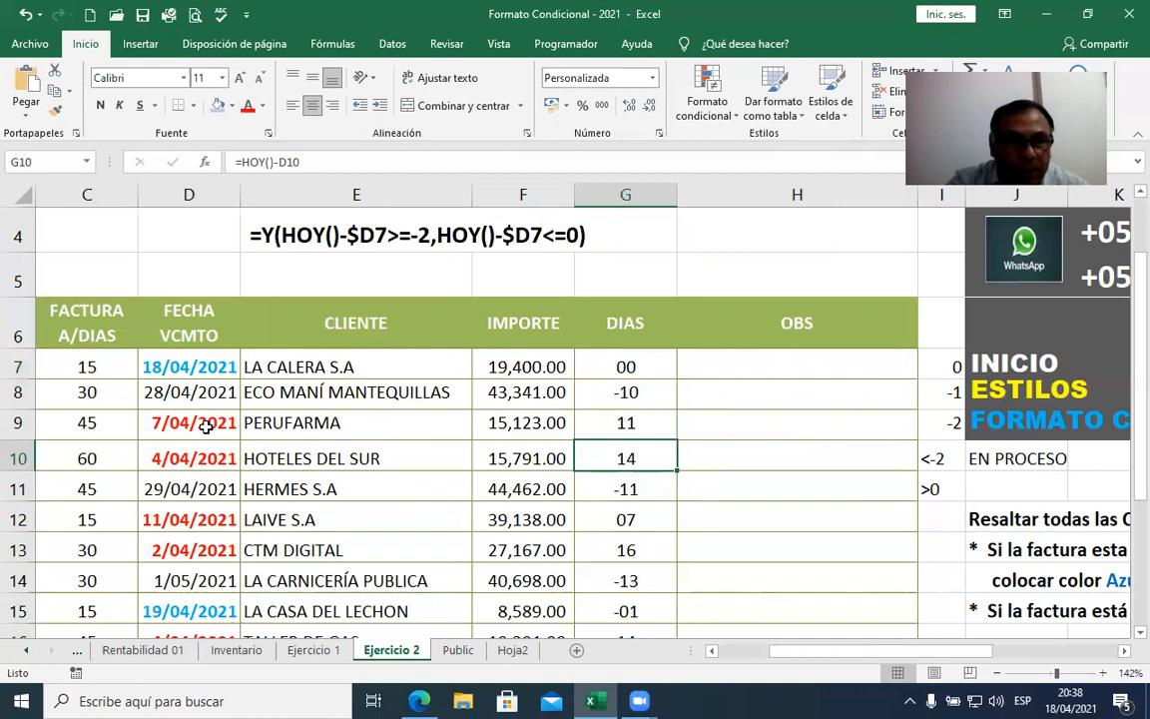
click(206, 425)
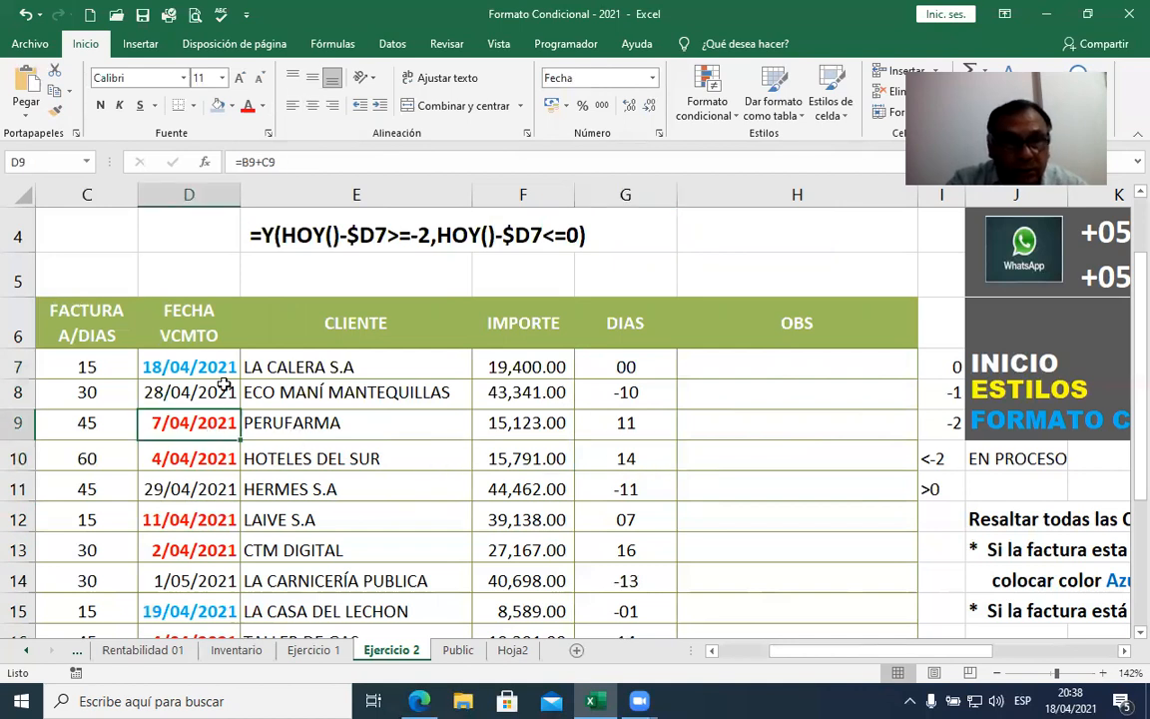
scroll(241, 446, down, 1)
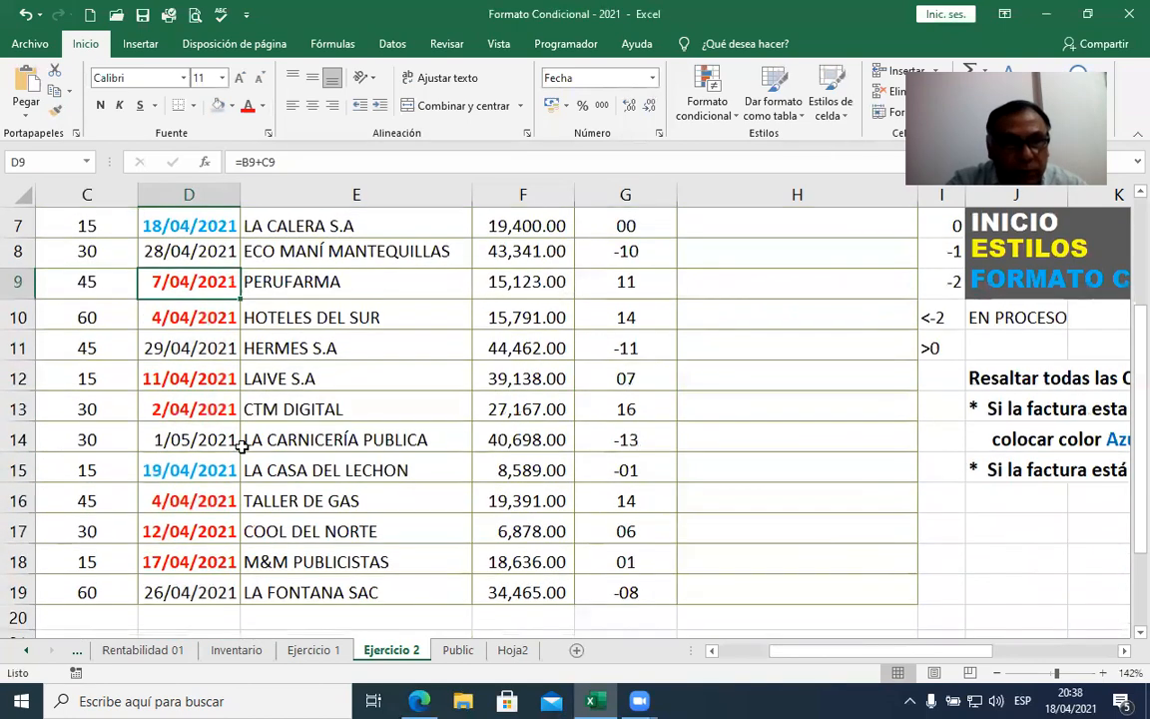
scroll(218, 419, up, 1)
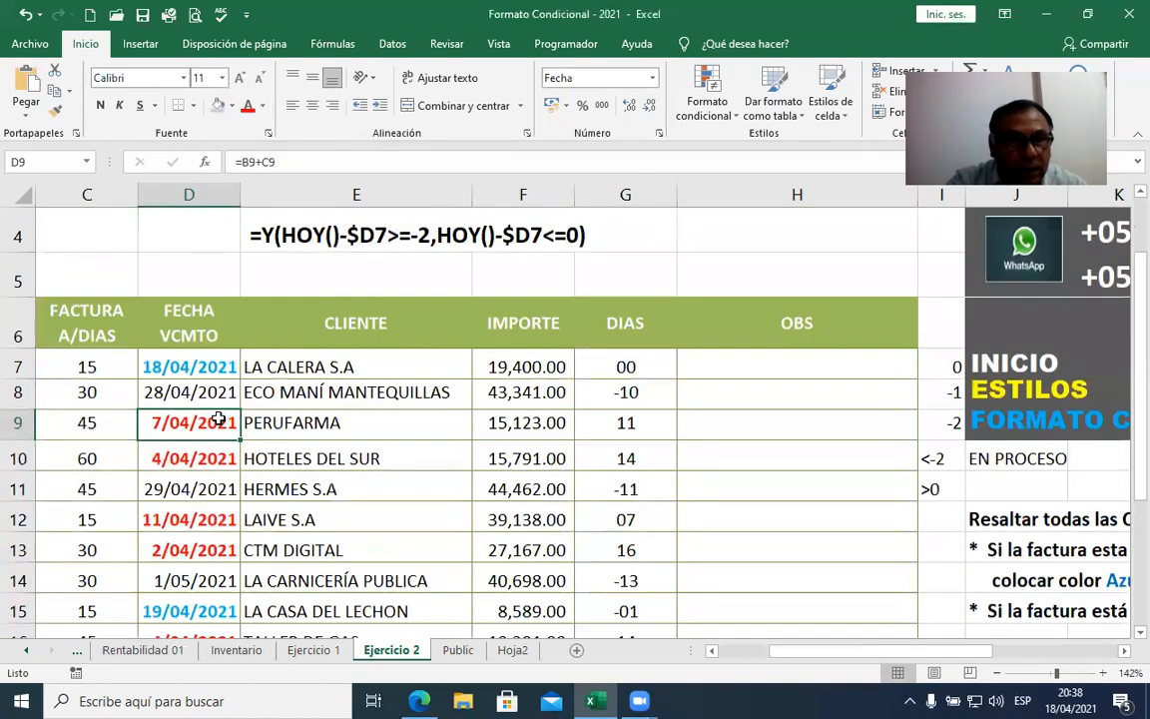
click(215, 393)
click(617, 393)
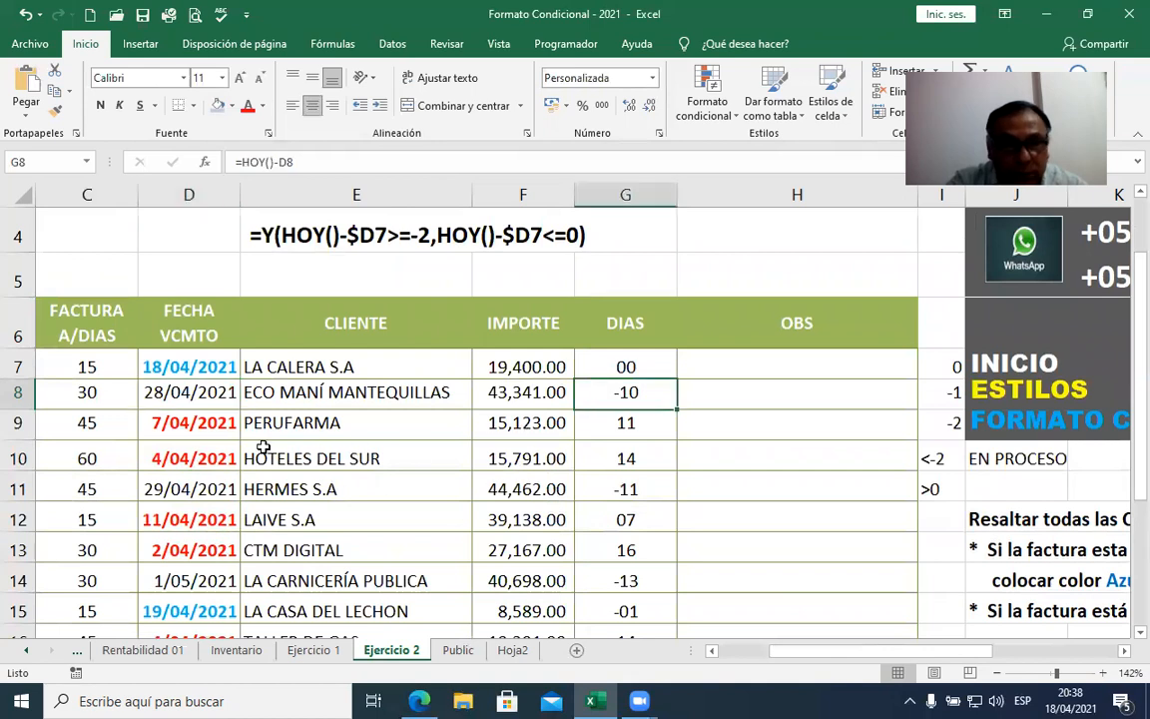
click(172, 423)
click(171, 452)
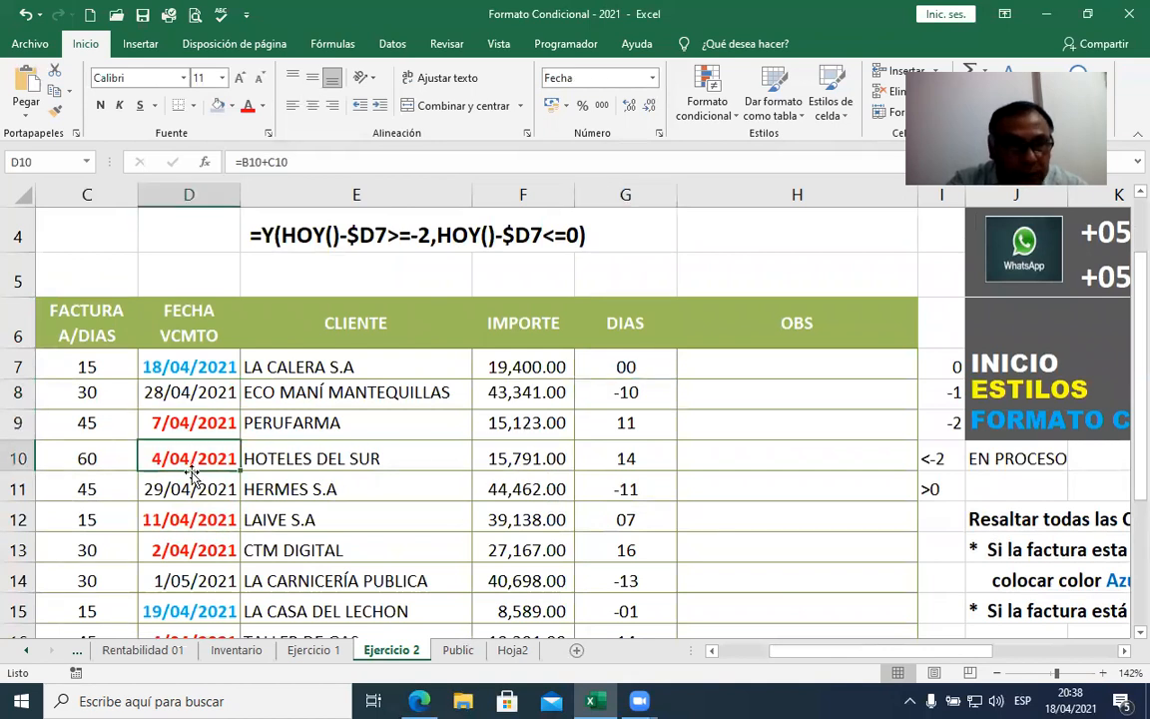
click(186, 522)
click(188, 544)
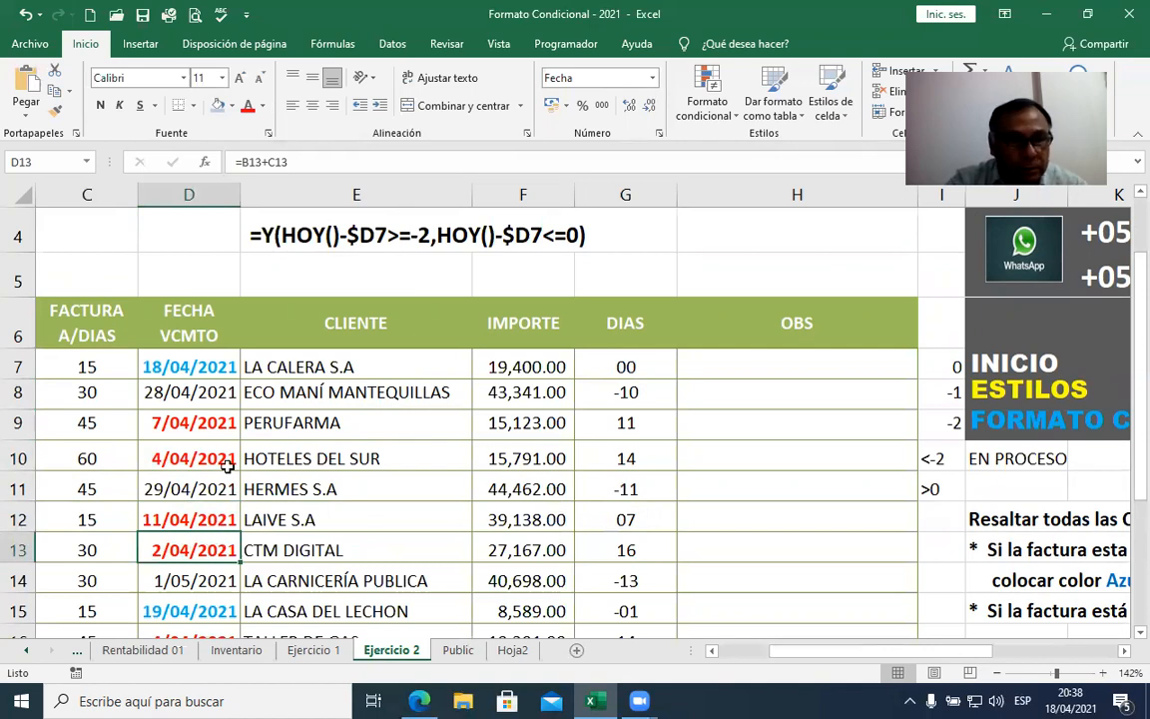
Step: Open the red overdue rule of D7:D19 for editing and copy its full formula text
drag(186, 368, 205, 585)
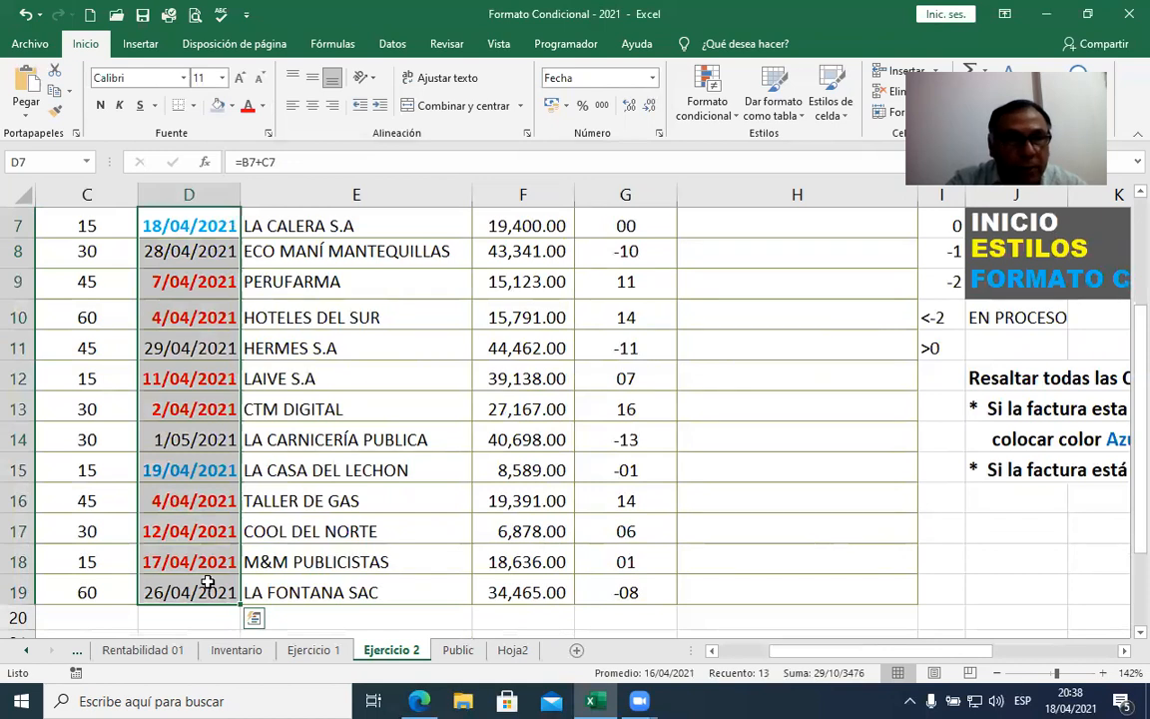
scroll(576, 403, up, 2)
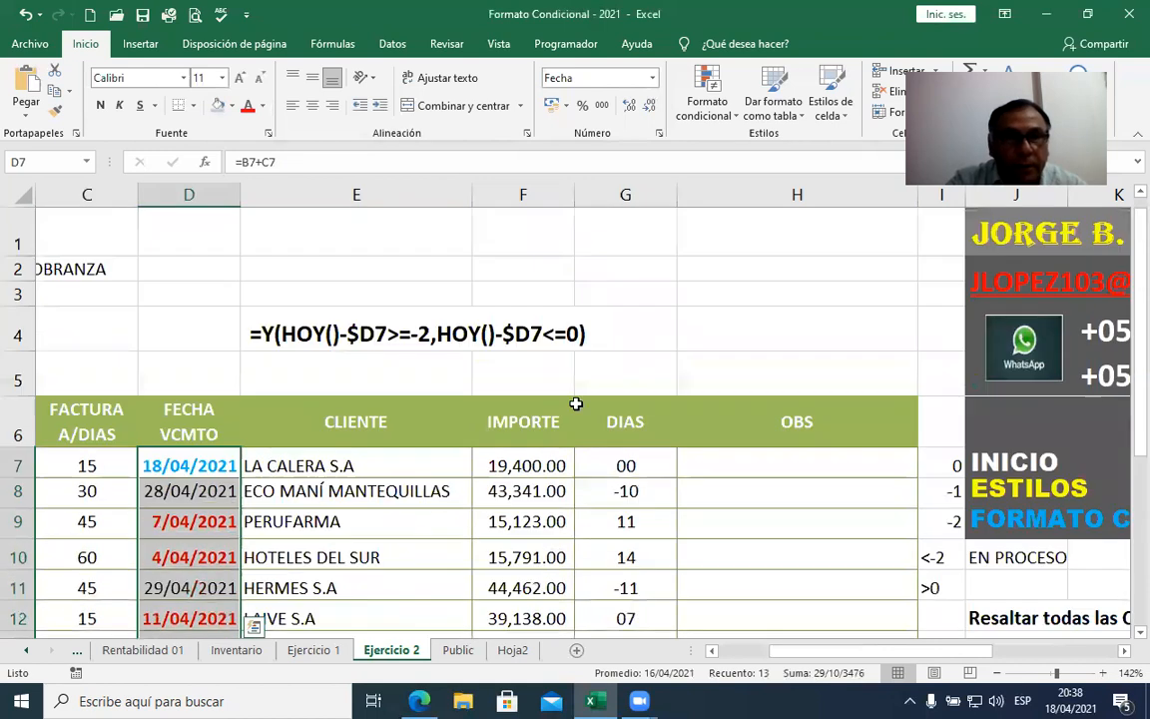
click(706, 101)
click(755, 381)
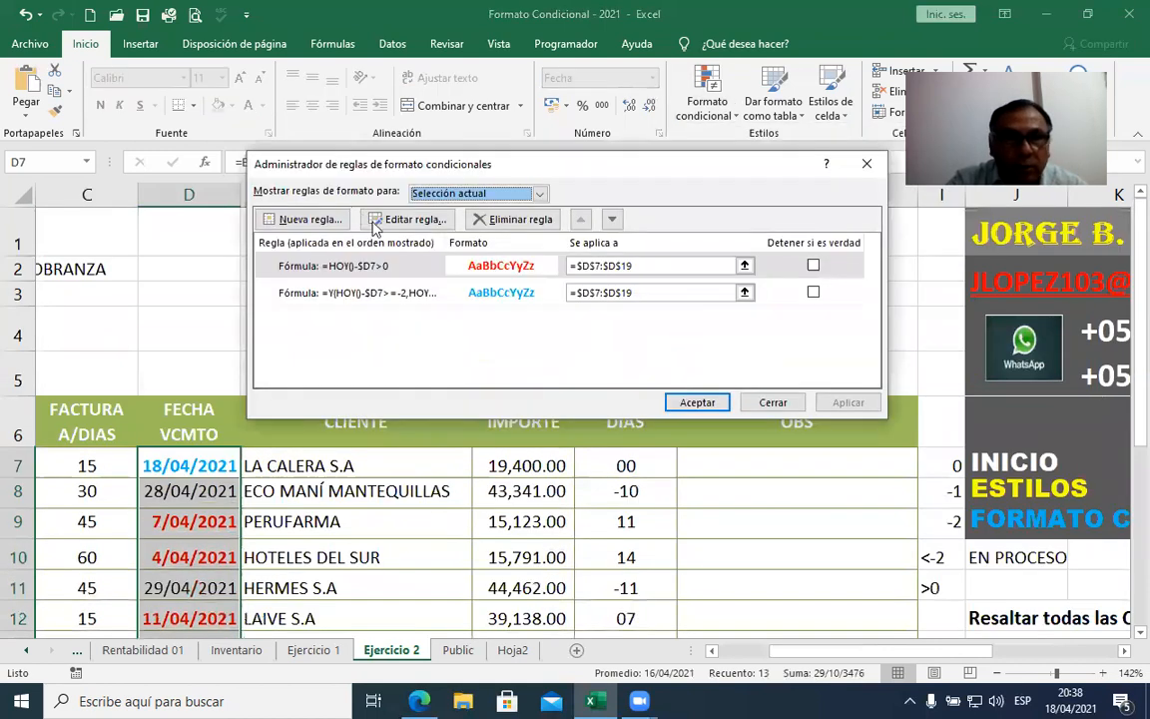
click(414, 262)
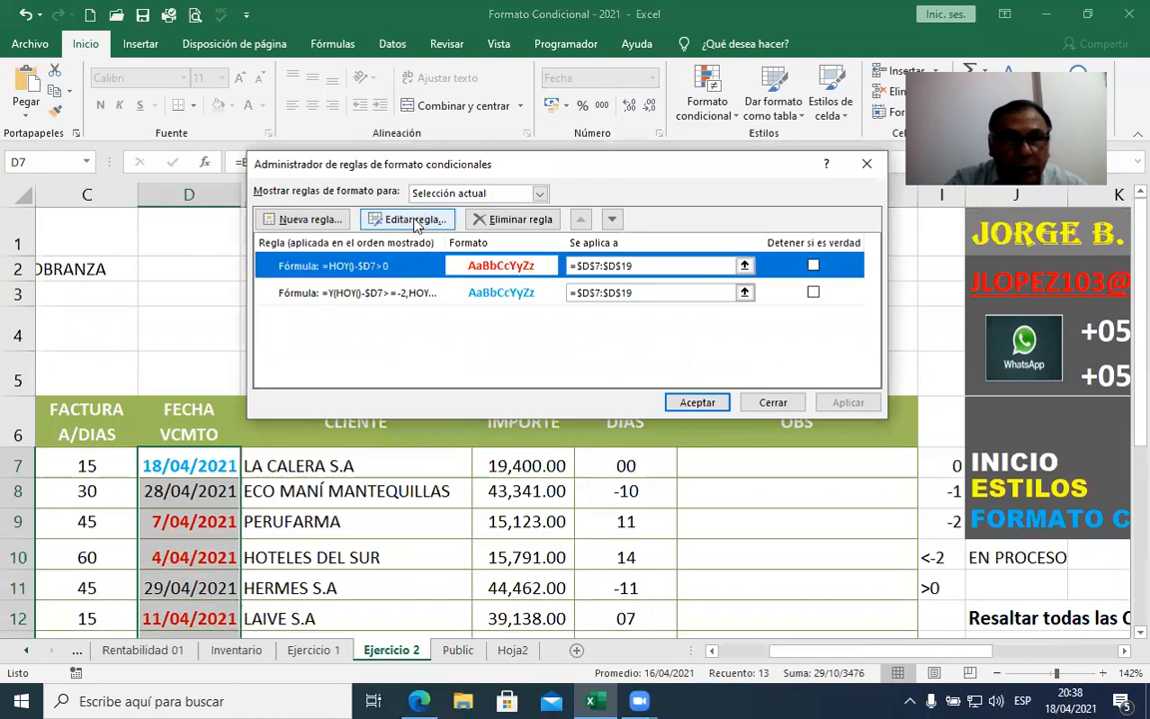
click(412, 219)
drag(467, 338, 351, 348)
key(ctrl+c)
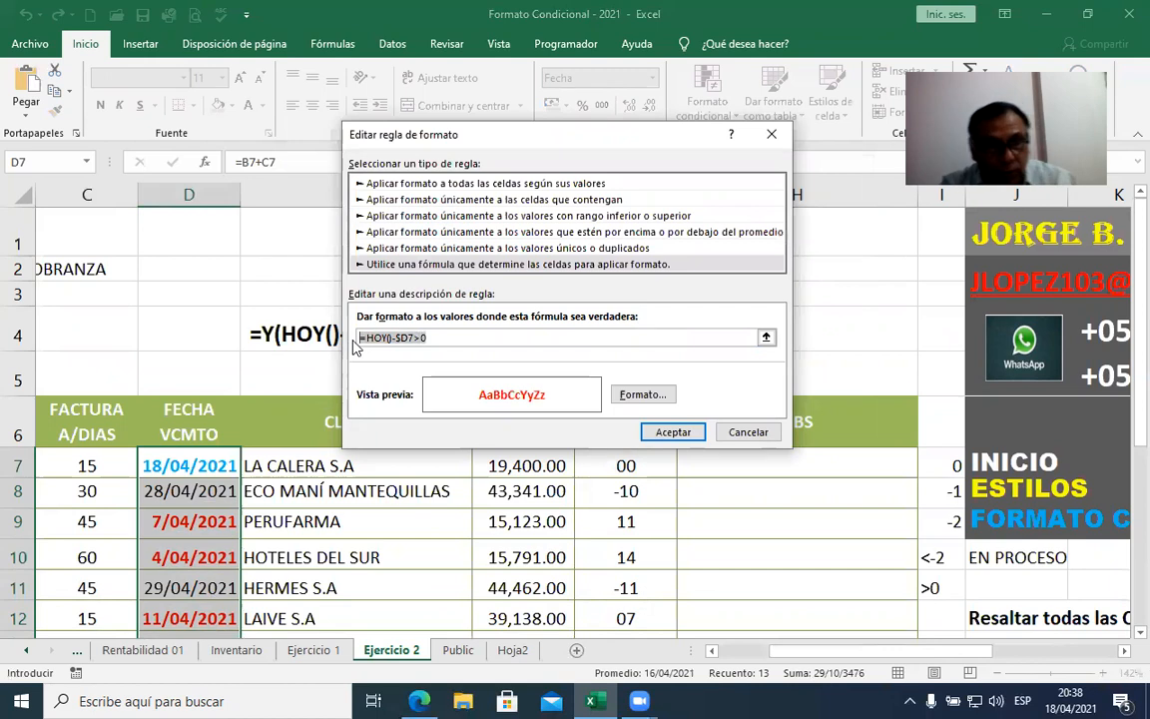
Step: Close the rule dialogs and paste the copied formula =HOY()-$D7>0 as a note into cell E5
click(670, 433)
click(688, 408)
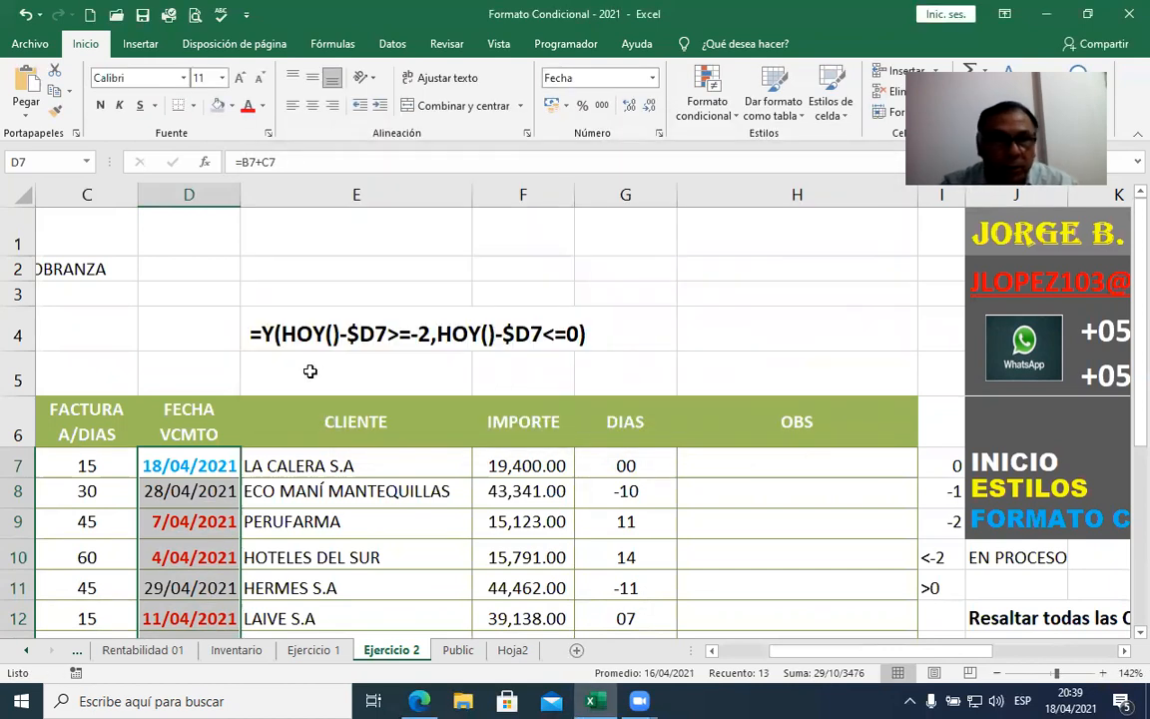
click(313, 372)
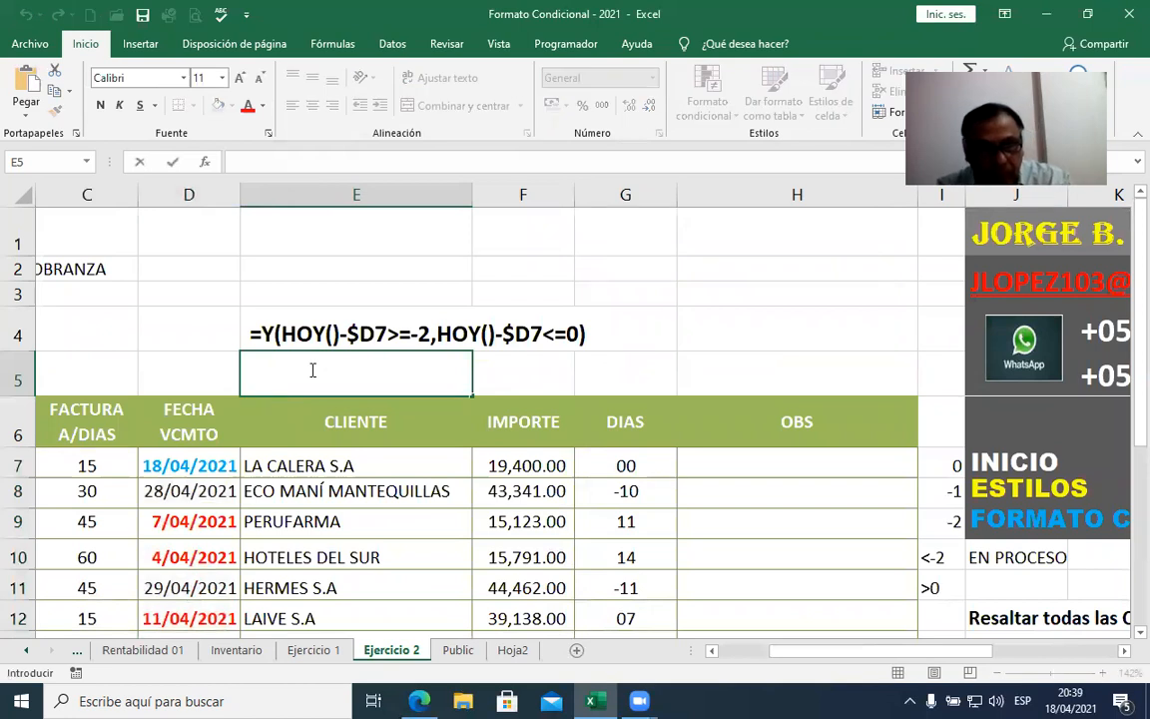
key(ctrl+v)
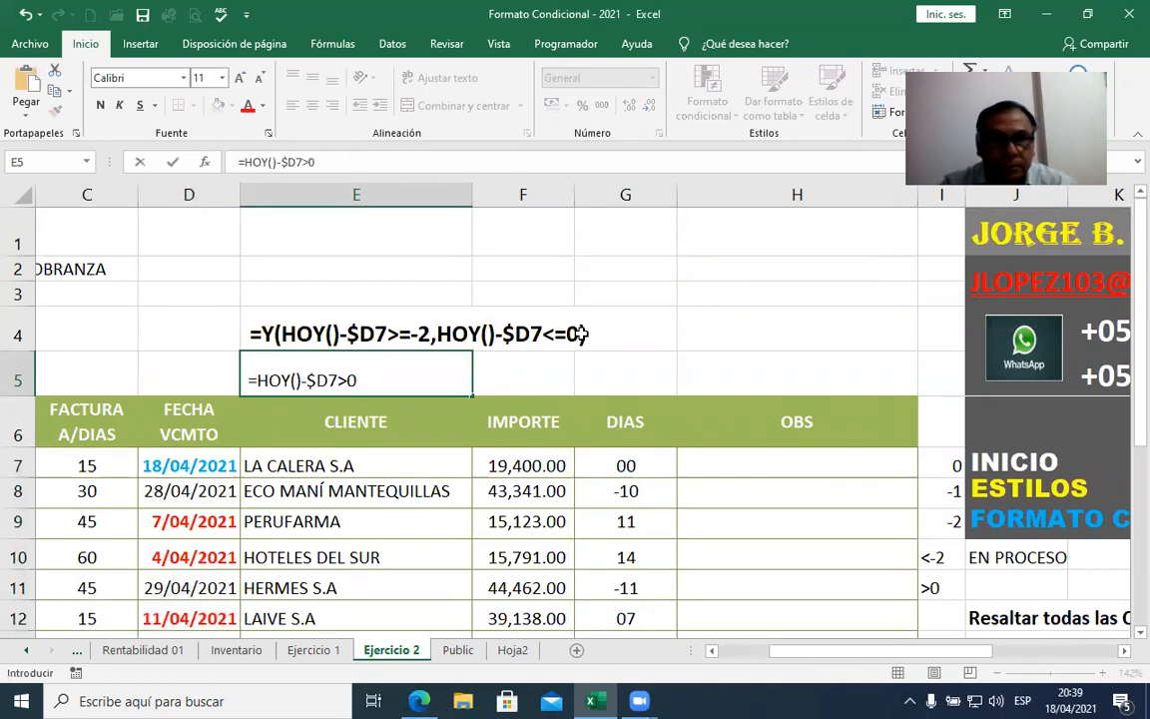
Step: Copy the formatting of the formula note in E4 onto the note in E5
click(295, 329)
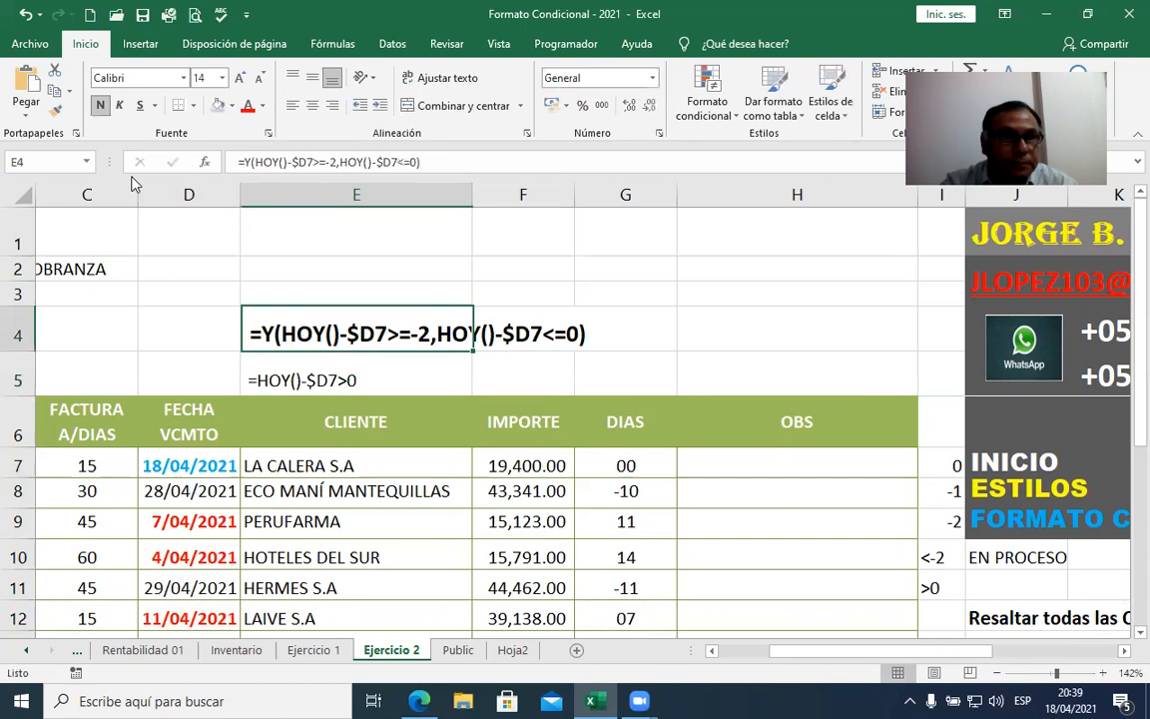
click(55, 108)
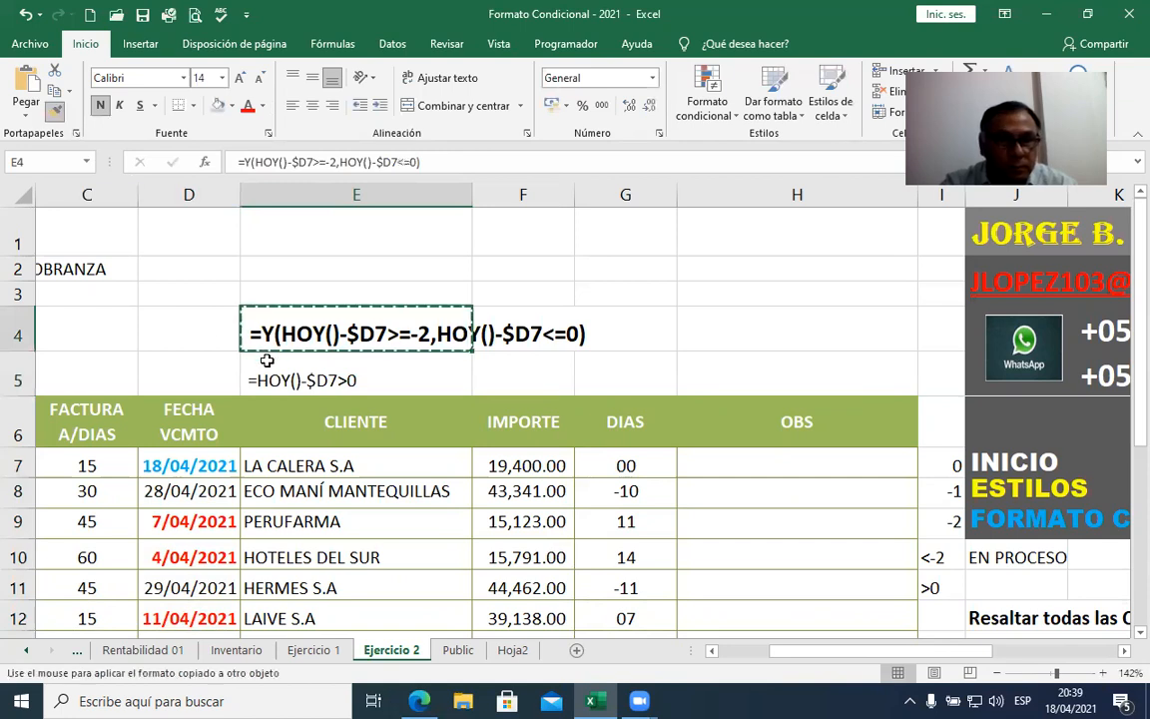
click(429, 375)
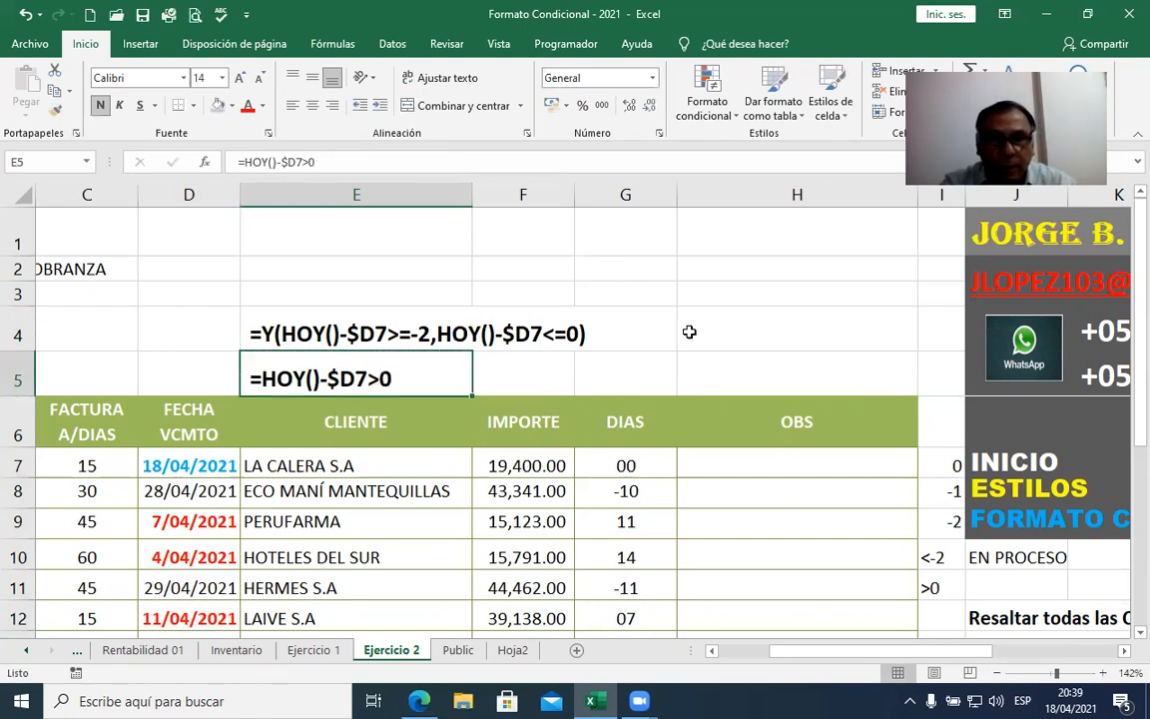
Step: Enter the description PINTAR LAS F_VENC. DE AZUL in cell H4, beside the first formula note
click(690, 333)
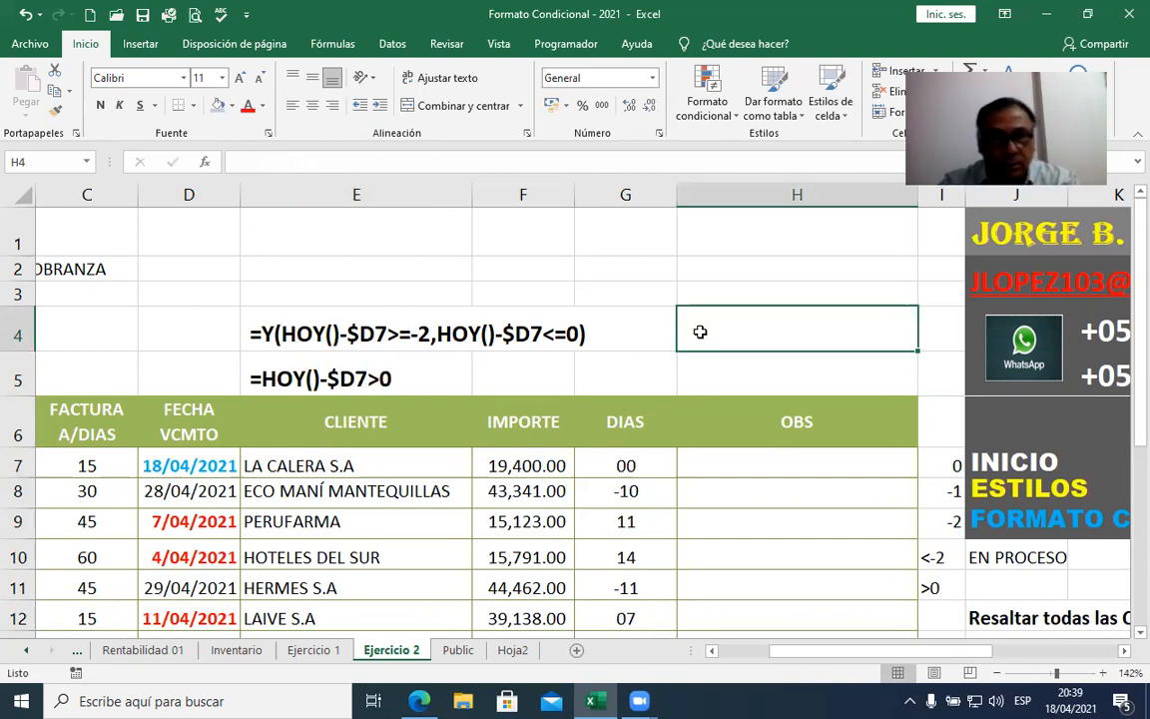
text(PINTA)
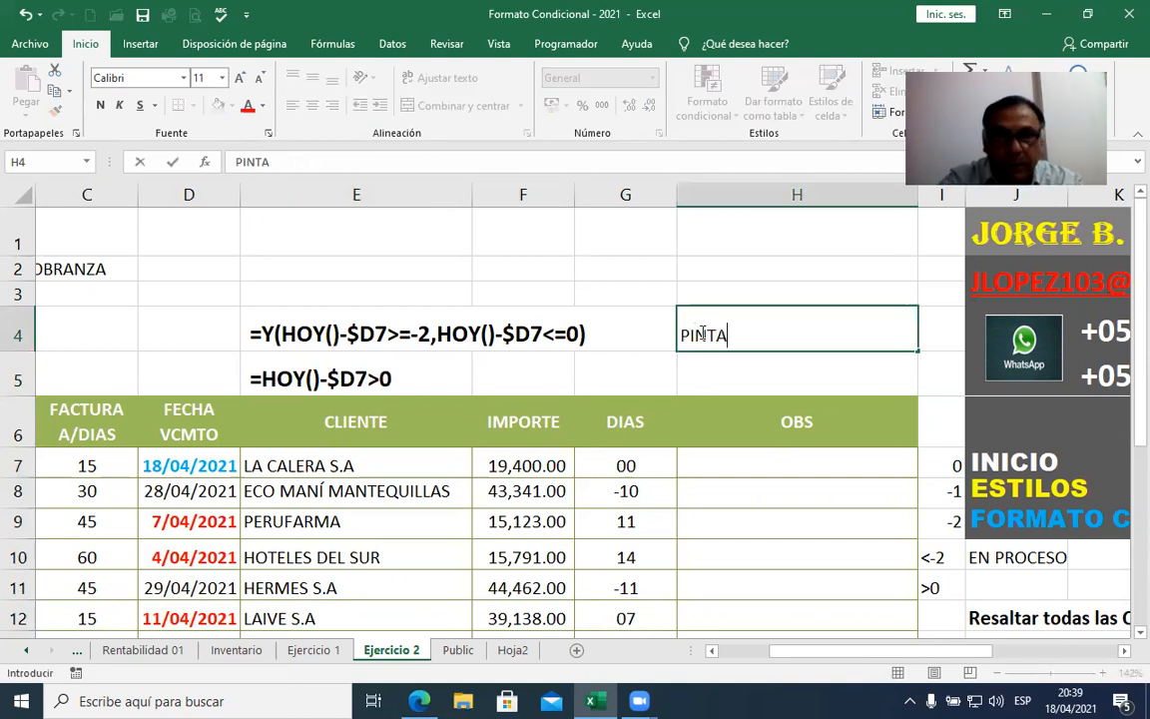
text(R LAS FAC)
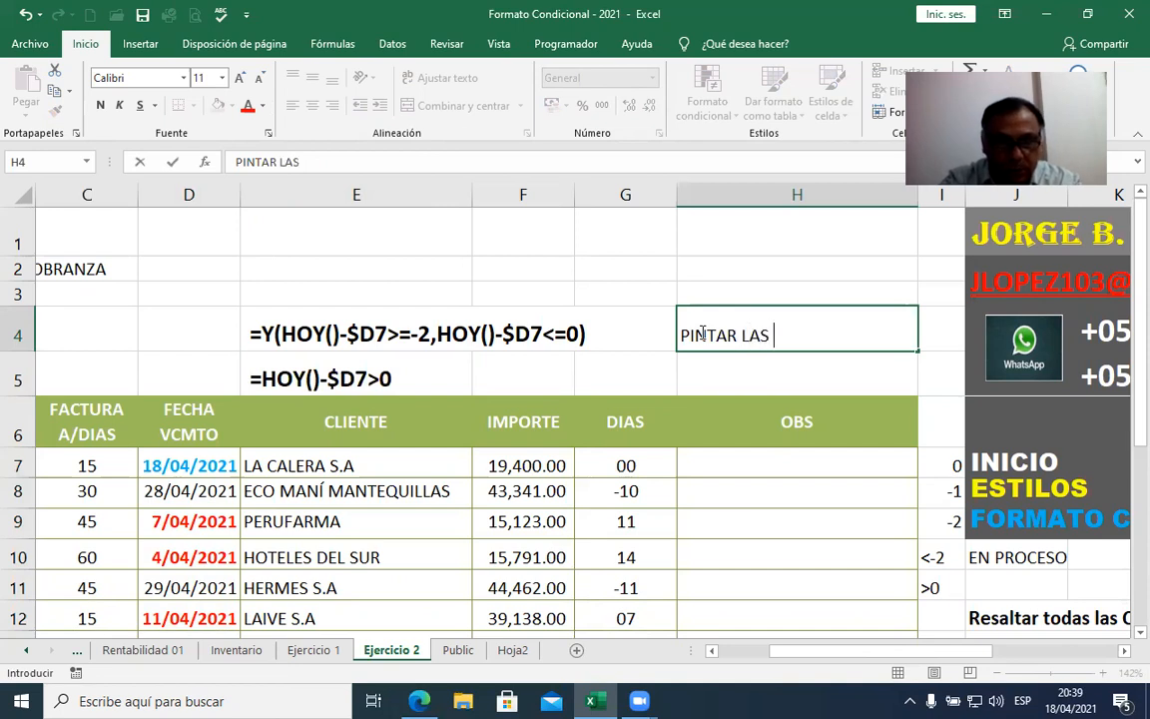
key(BackSpace)
key(BackSpace)
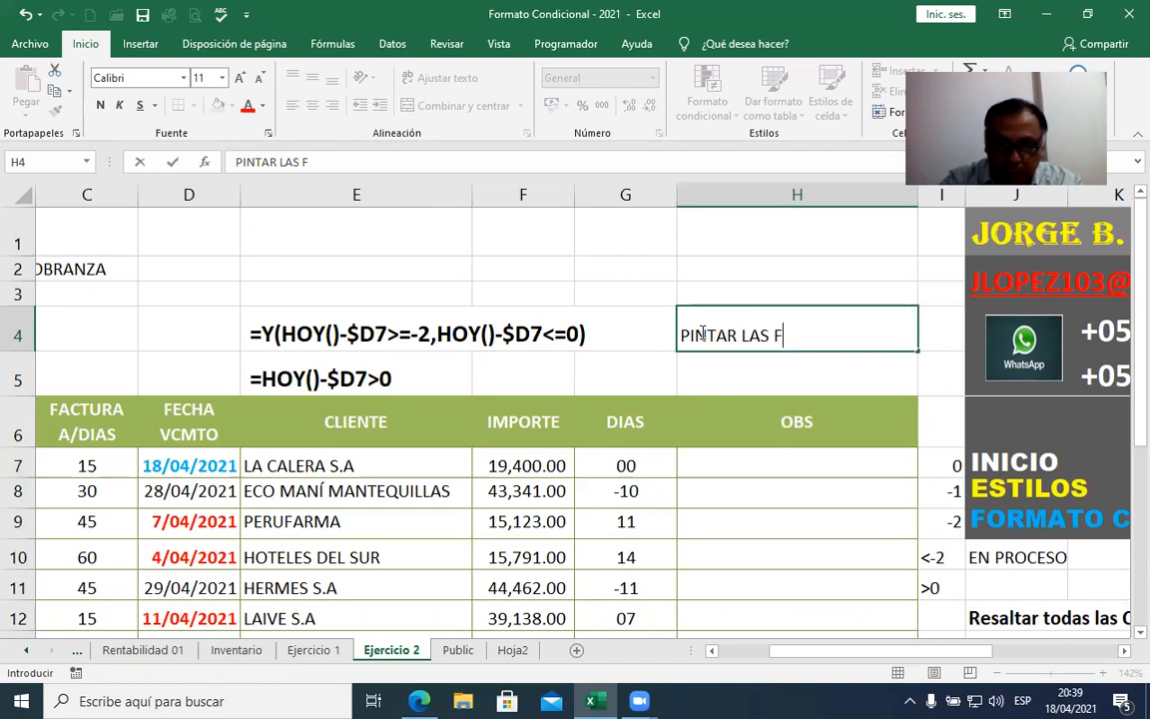
text(_VENC)
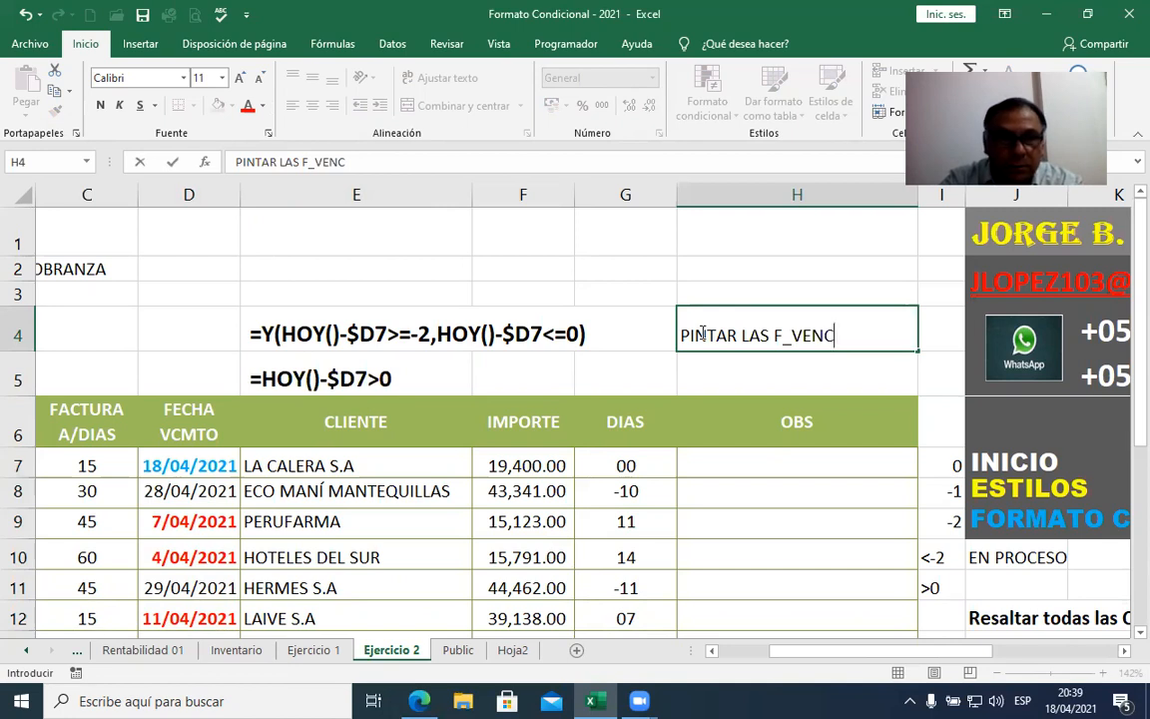
text(.)
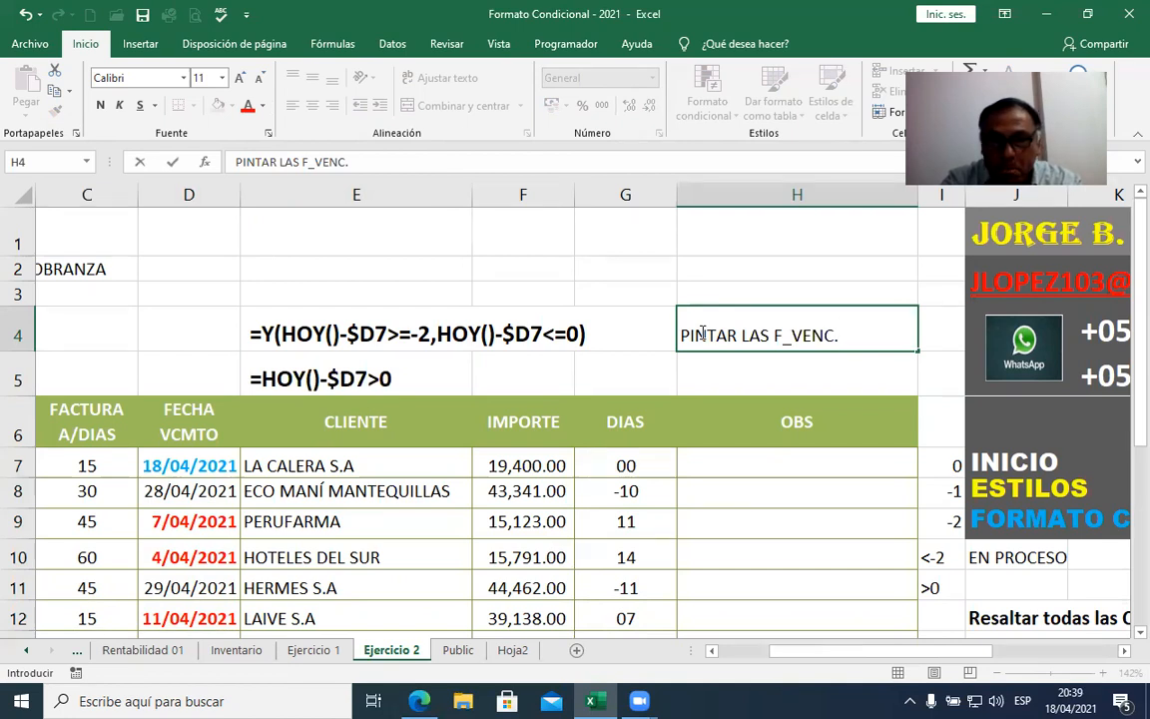
text(DE AZUL)
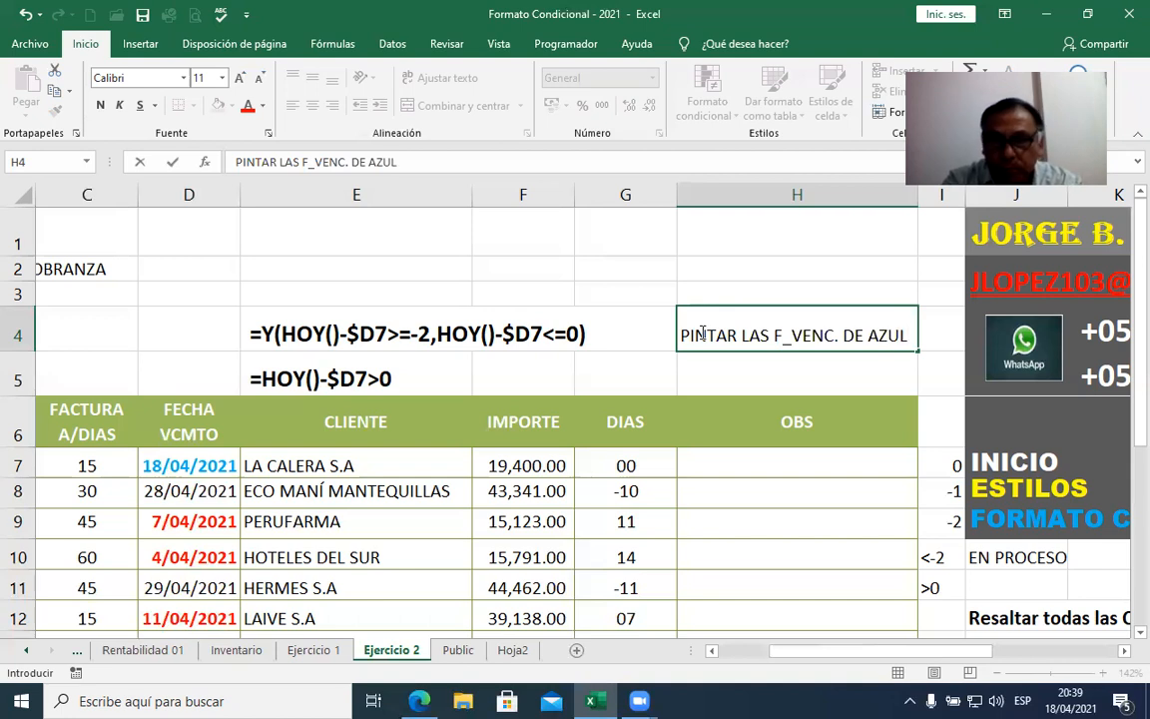
key(Return)
click(689, 330)
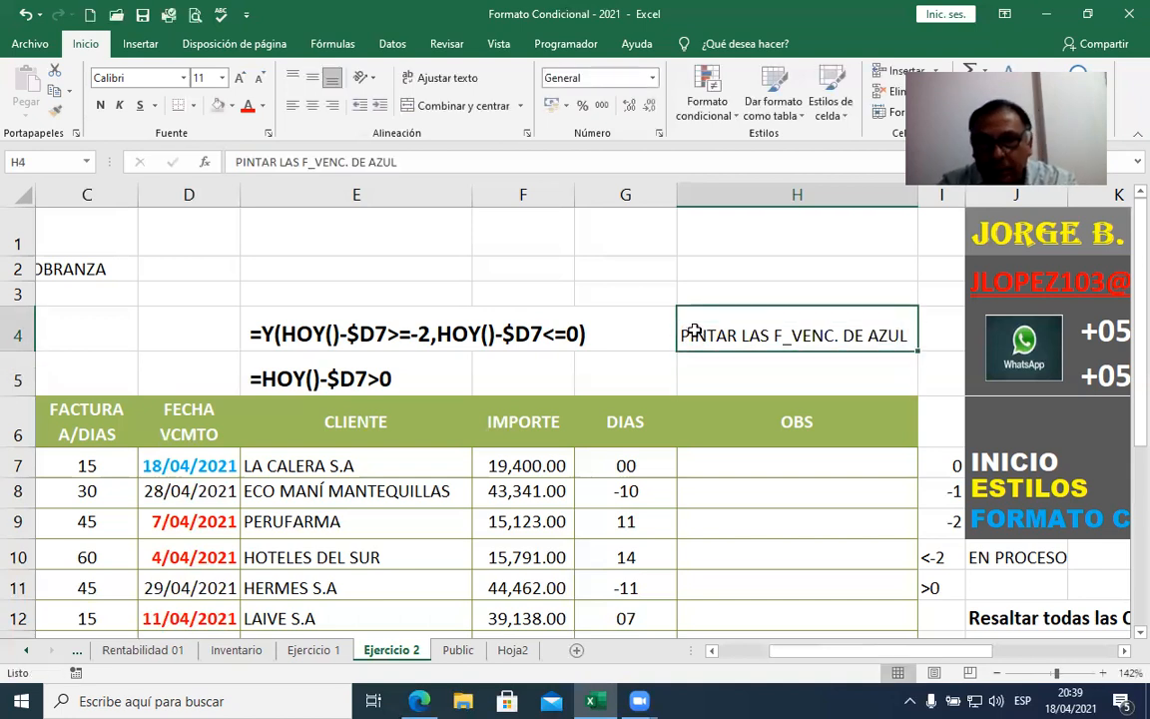
Step: Write a description starting with PINTAR DE ROJO in cell H5, beside the second formula note
click(691, 372)
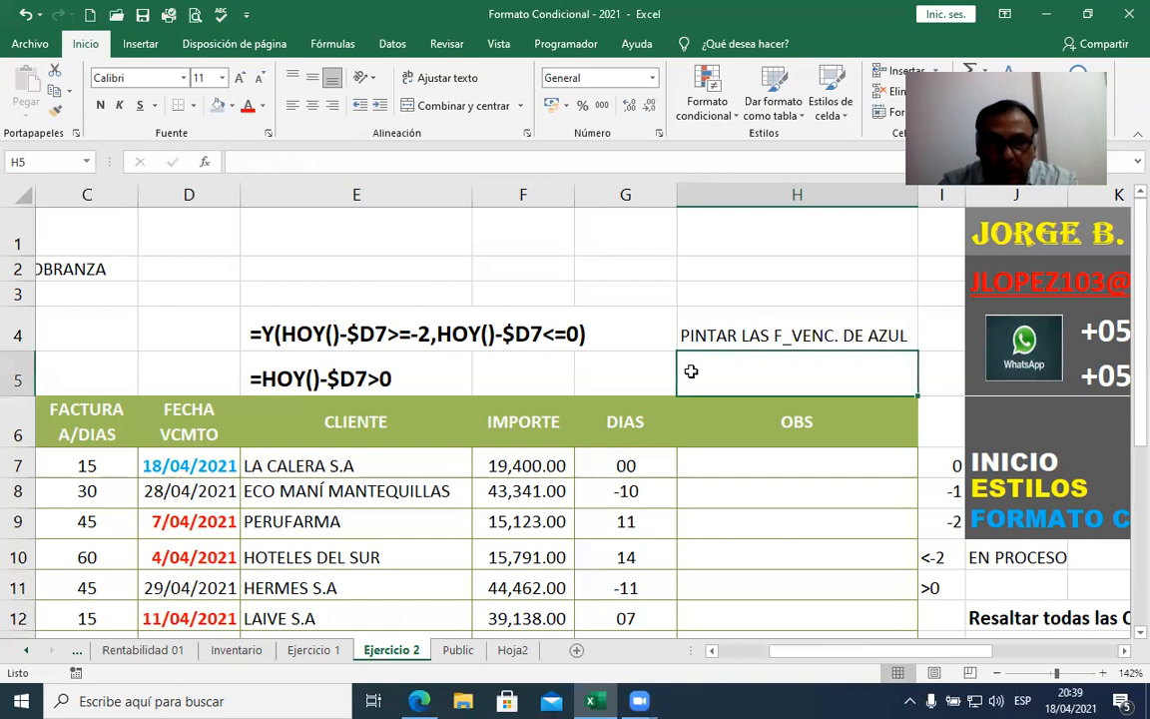
text(PINTA)
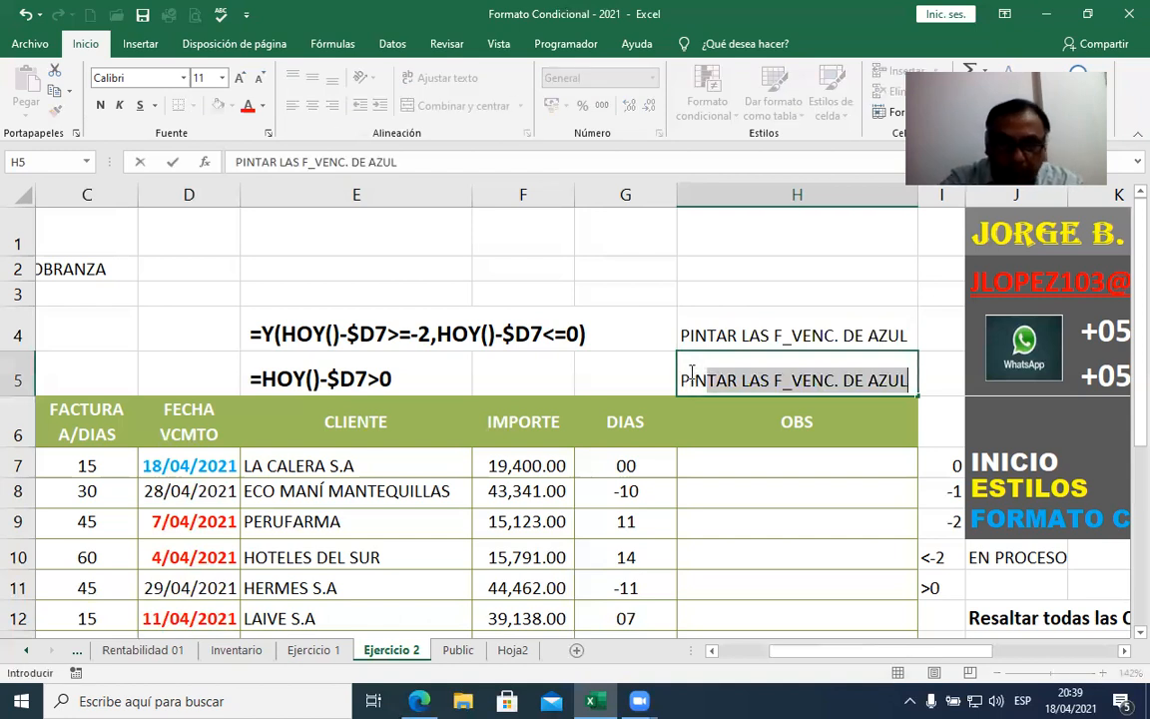
text(R D)
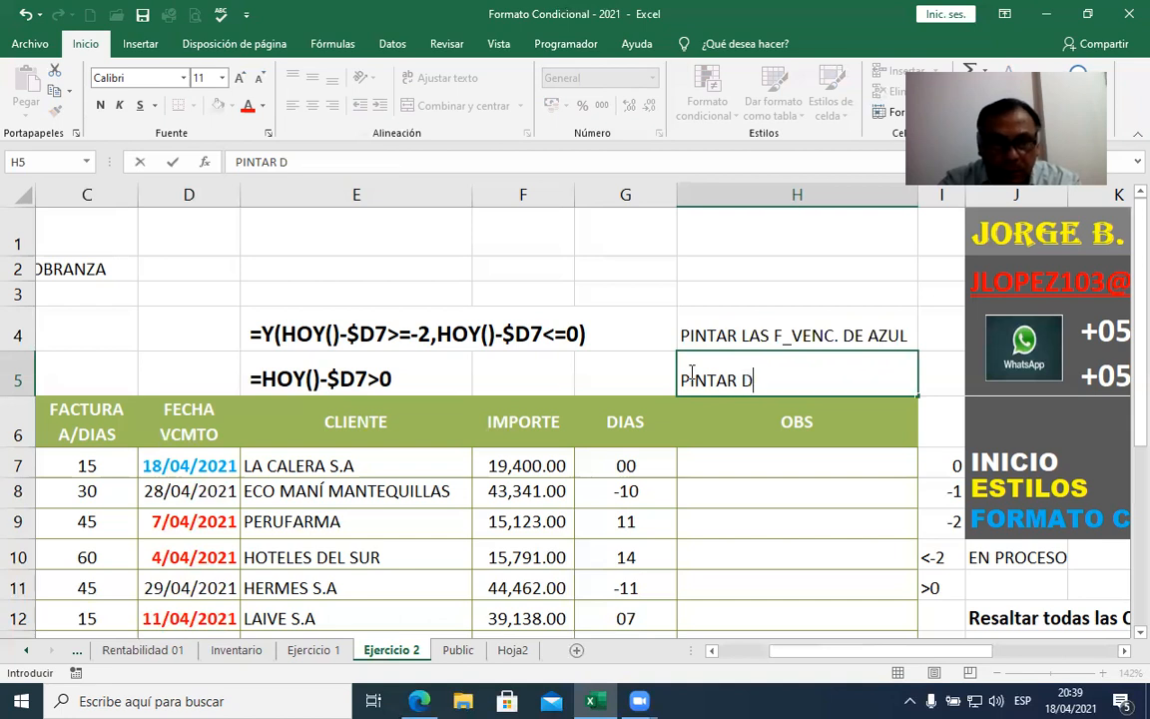
text(E ROJO)
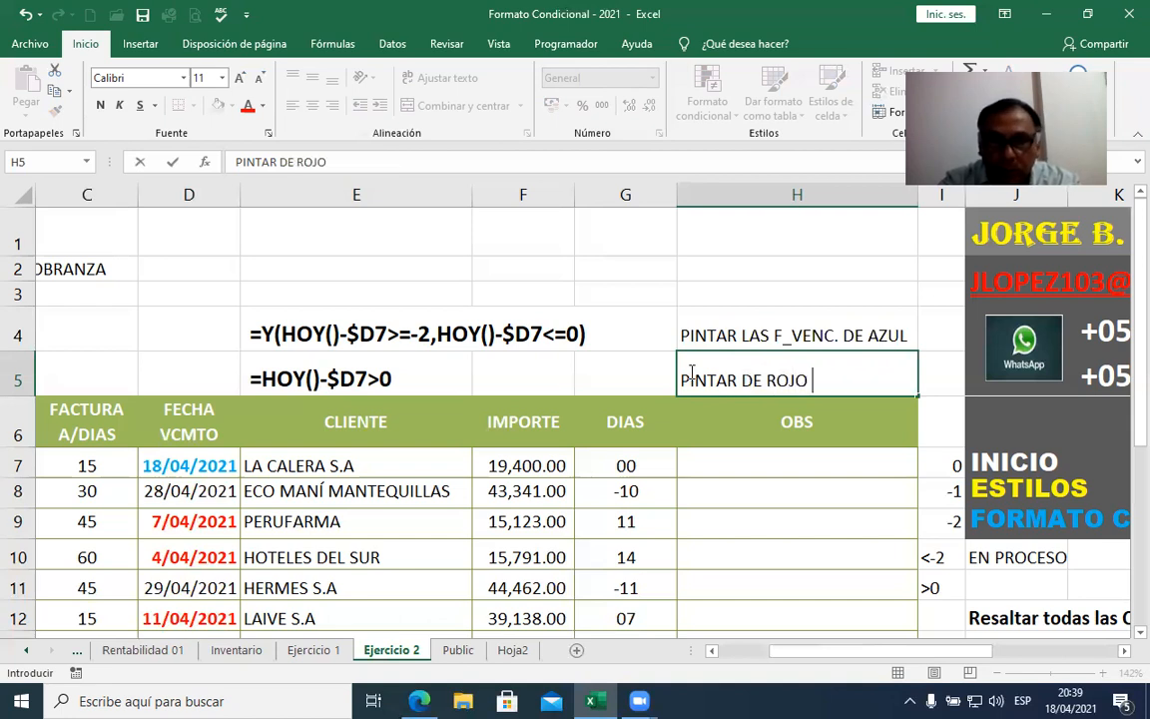
Step: Complete the note in H5 so it reads PINTAR DE ROJO LAS FACTURAS VENCIDAS
text( LAS )
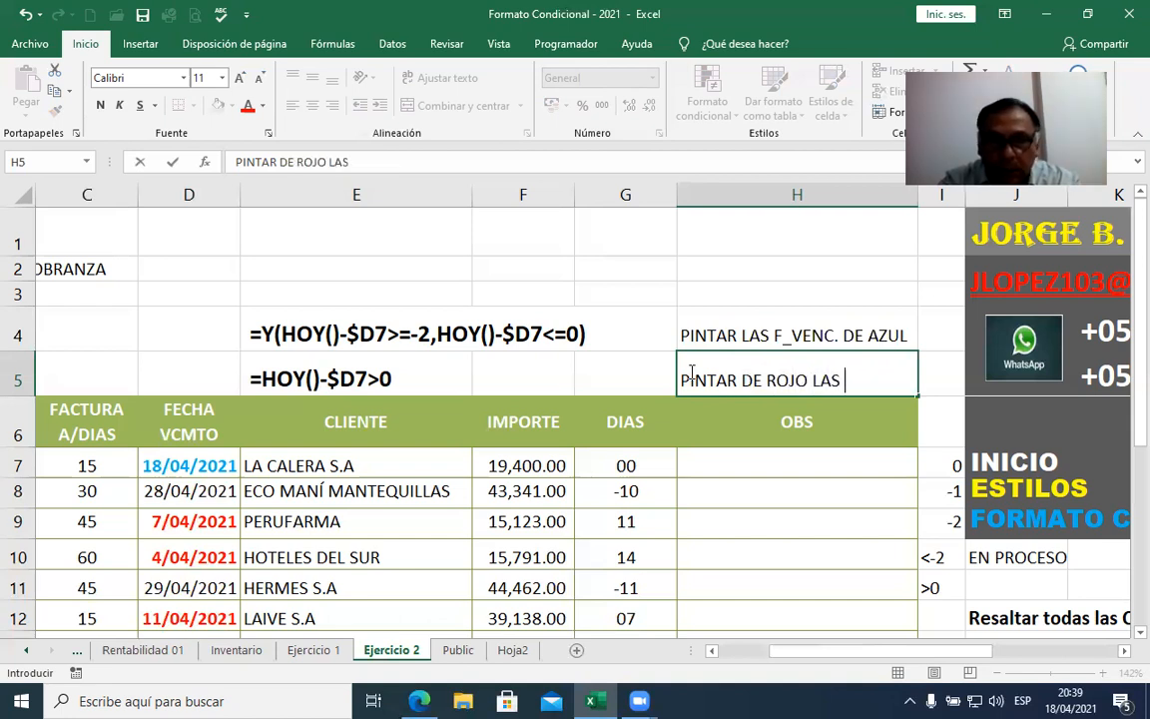
text(FACT)
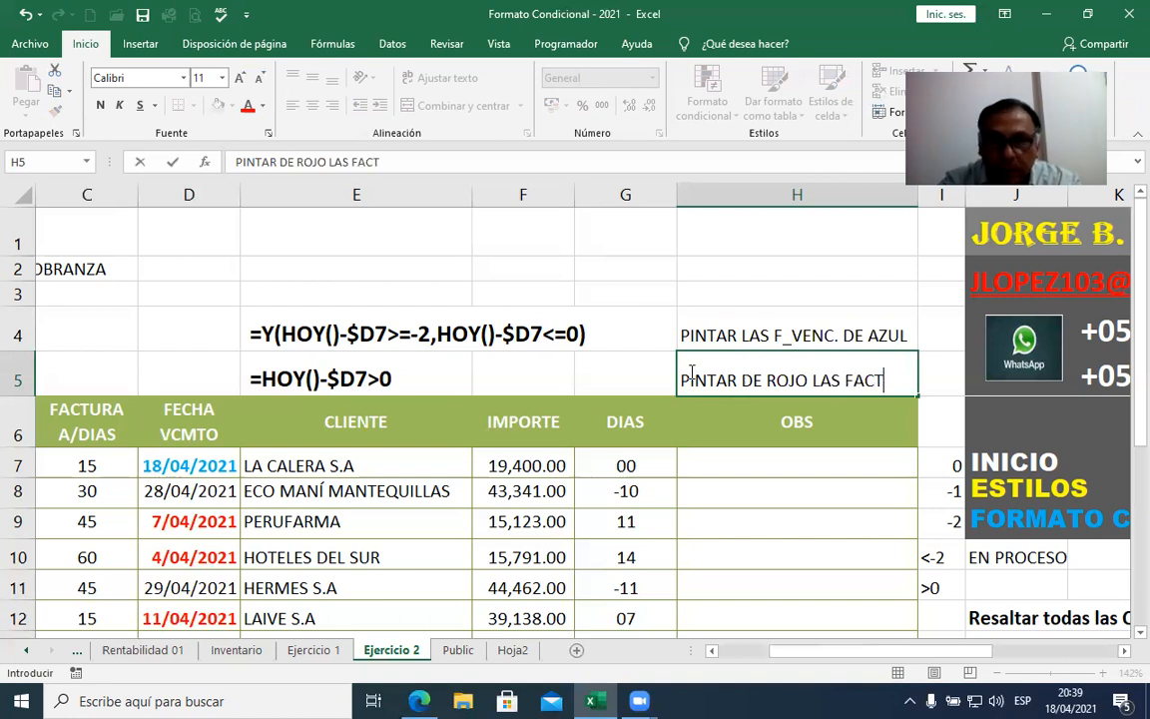
text(URAS VEN)
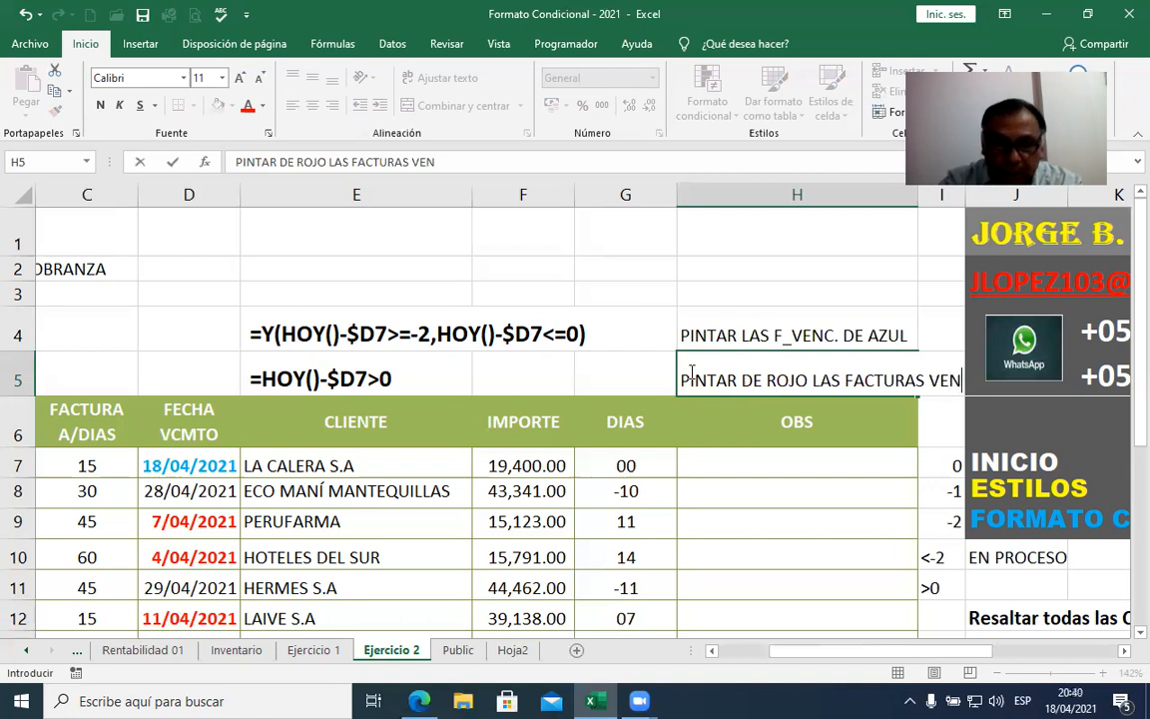
text(CID)
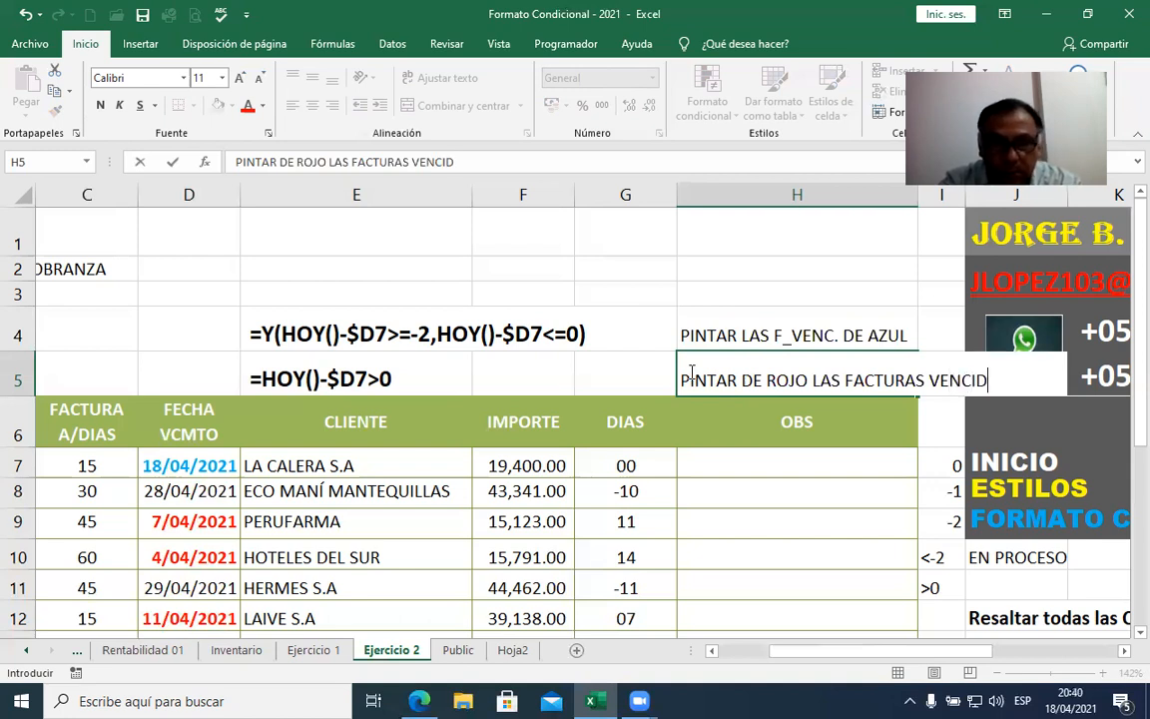
text(AS)
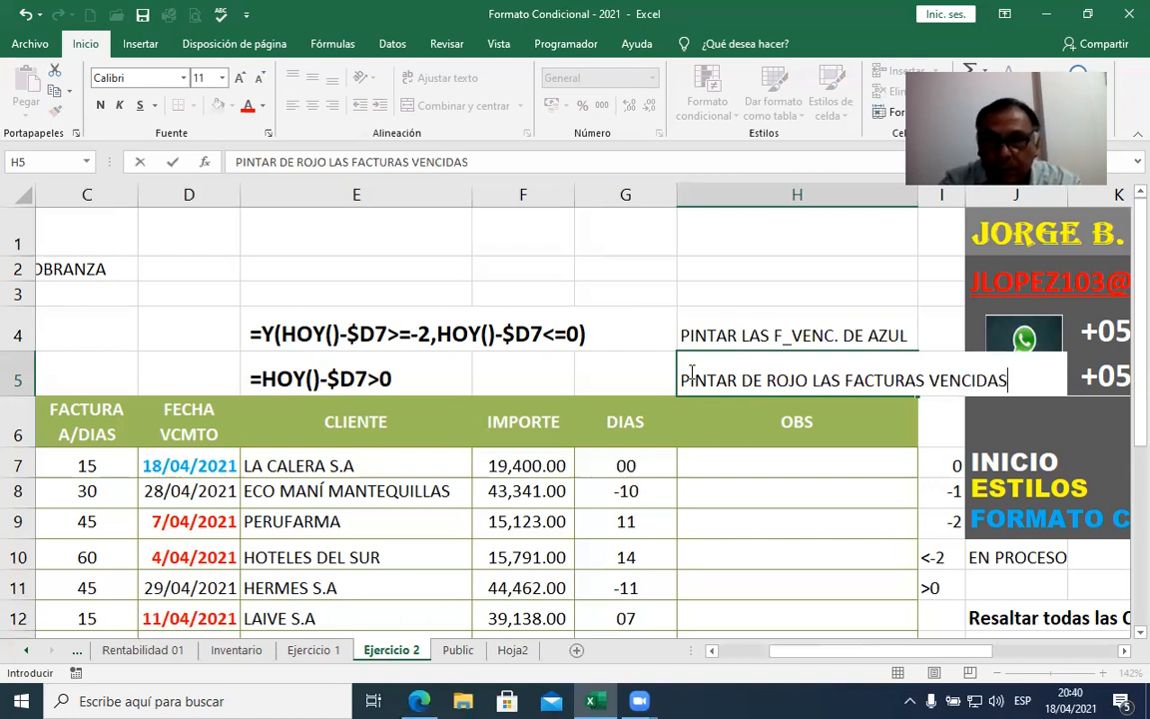
key(Return)
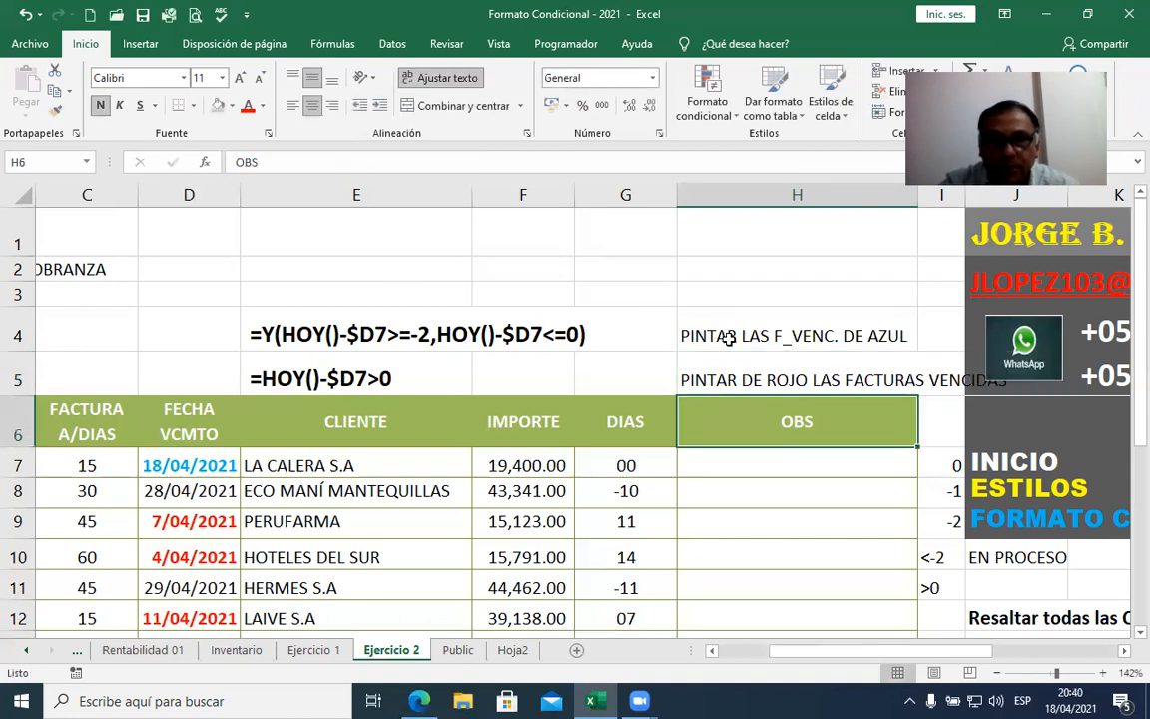
Step: Reduce the font size of the two notes in H4:H5 to 8
drag(732, 333, 734, 364)
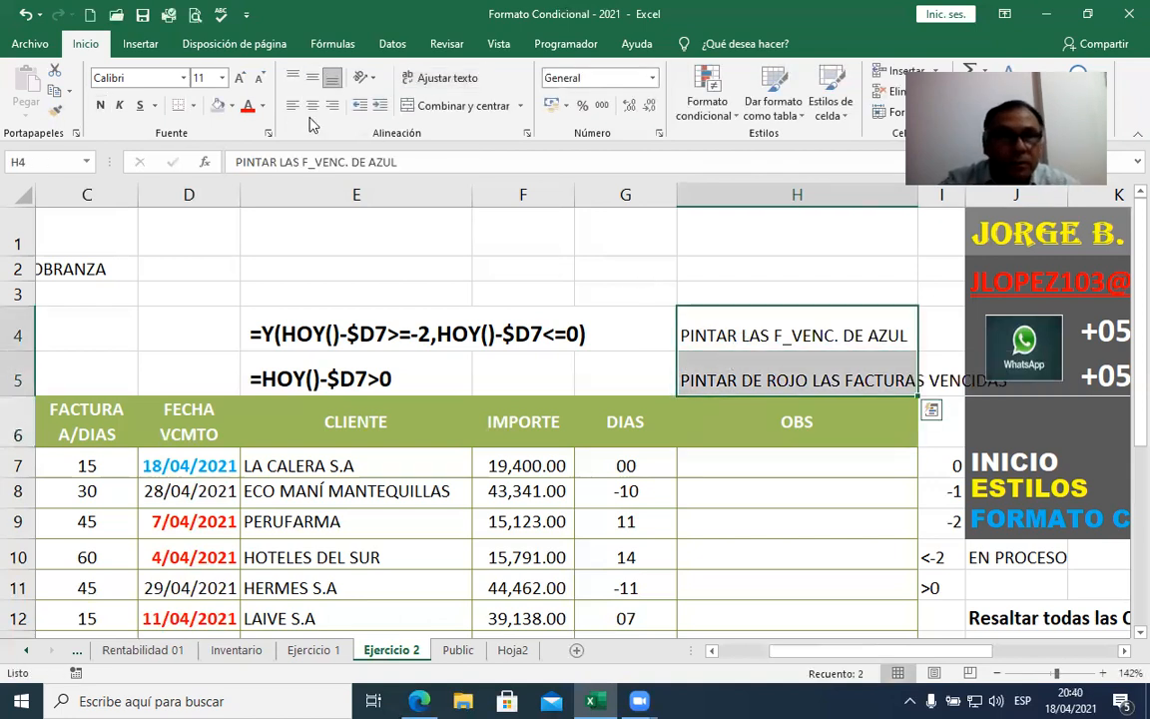
click(260, 80)
click(260, 80)
click(261, 80)
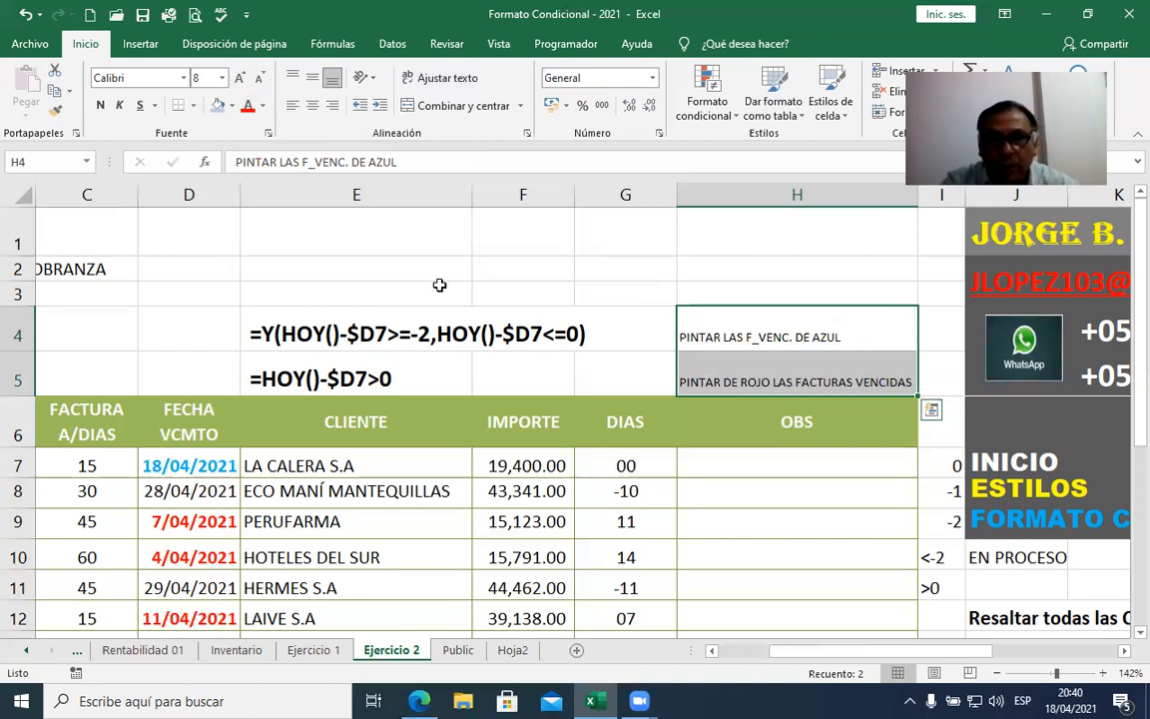
click(621, 331)
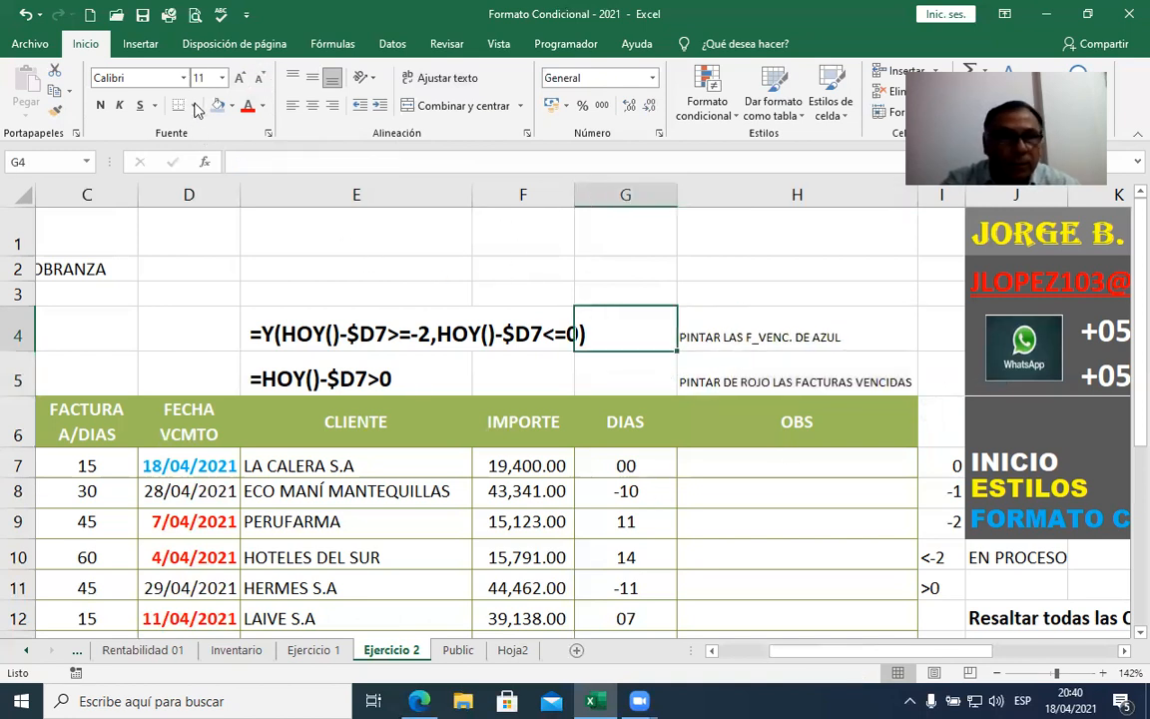
Step: Draw a left-pointing block arrow in G4 between the formula and its note, and place a duplicate in G5
click(267, 262)
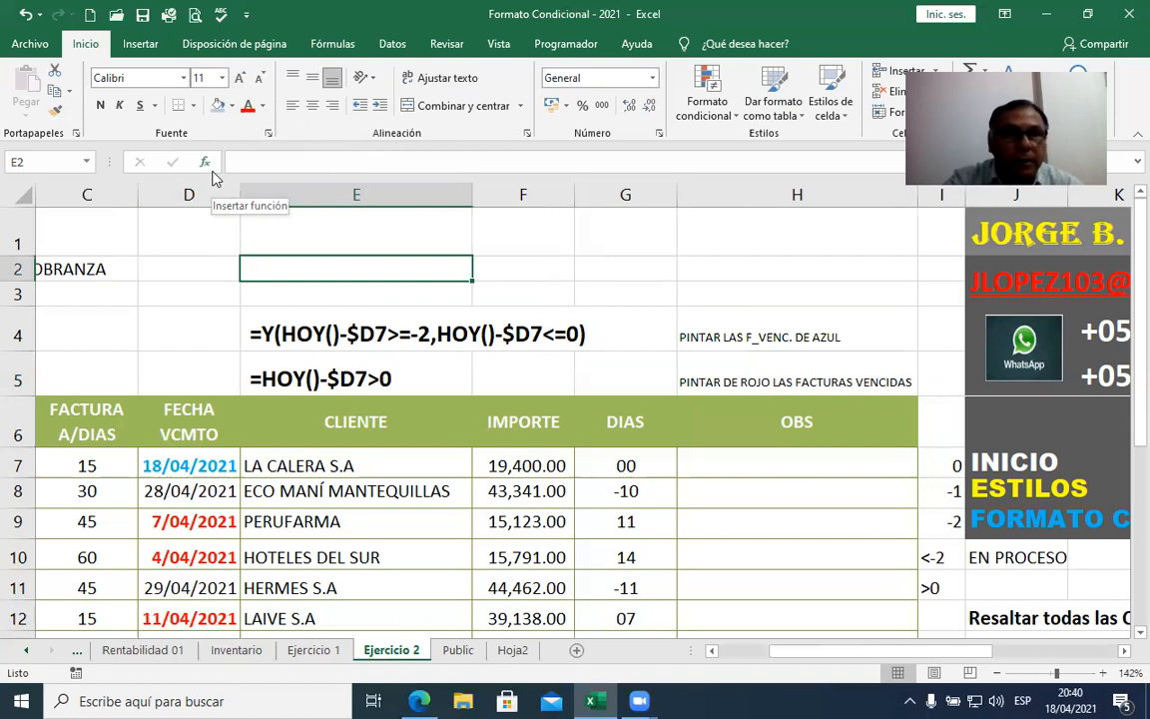
click(152, 46)
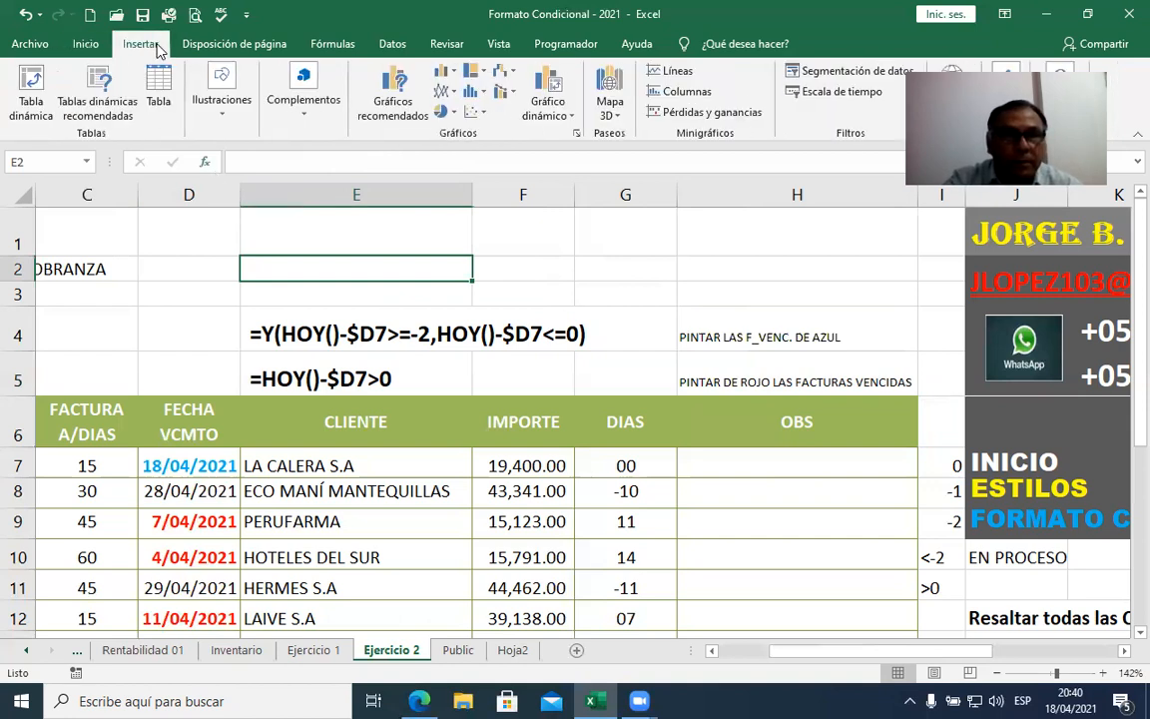
click(225, 122)
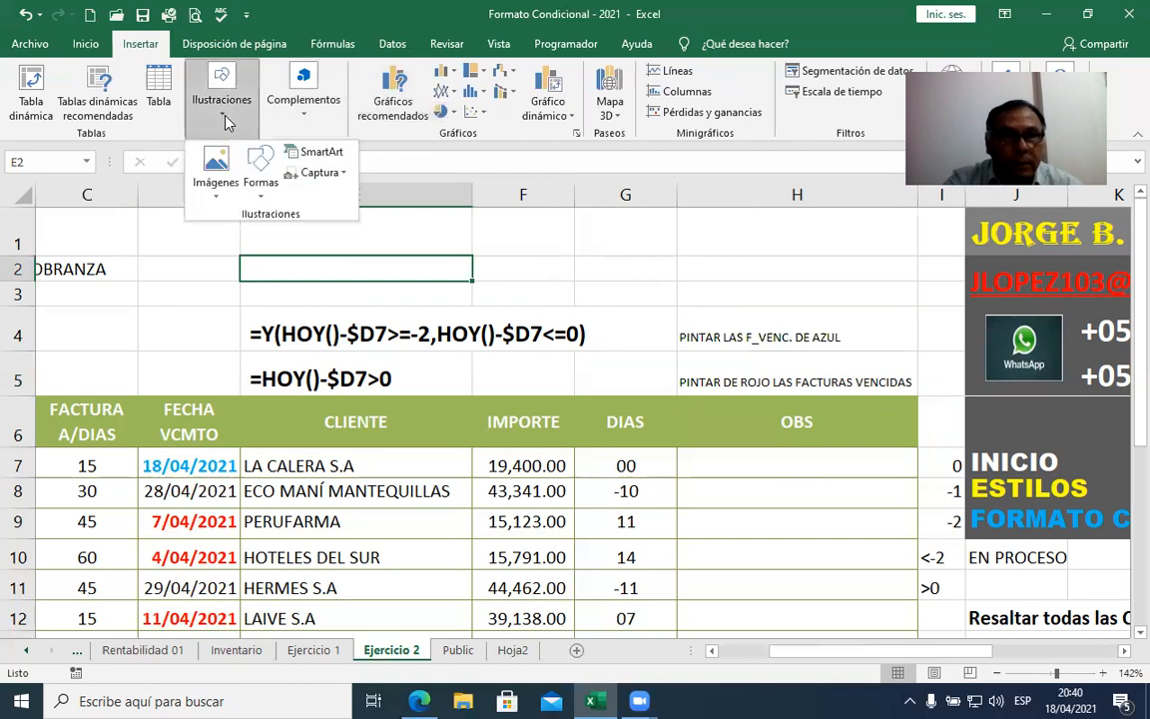
click(261, 180)
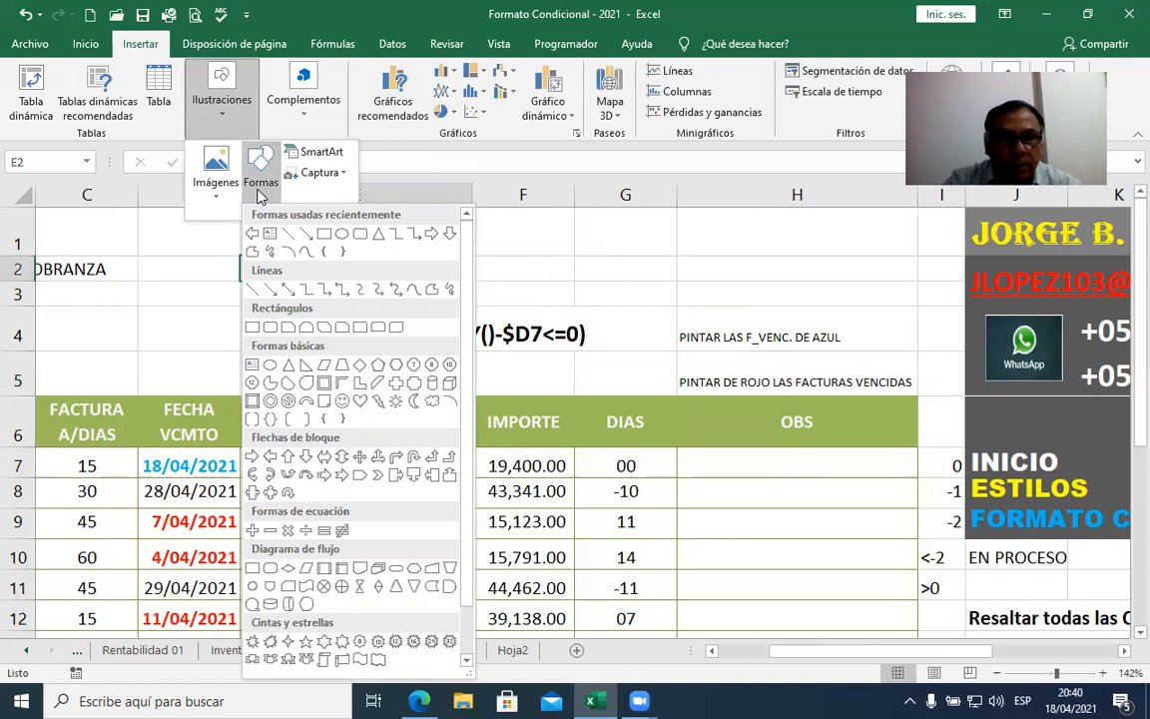
click(251, 420)
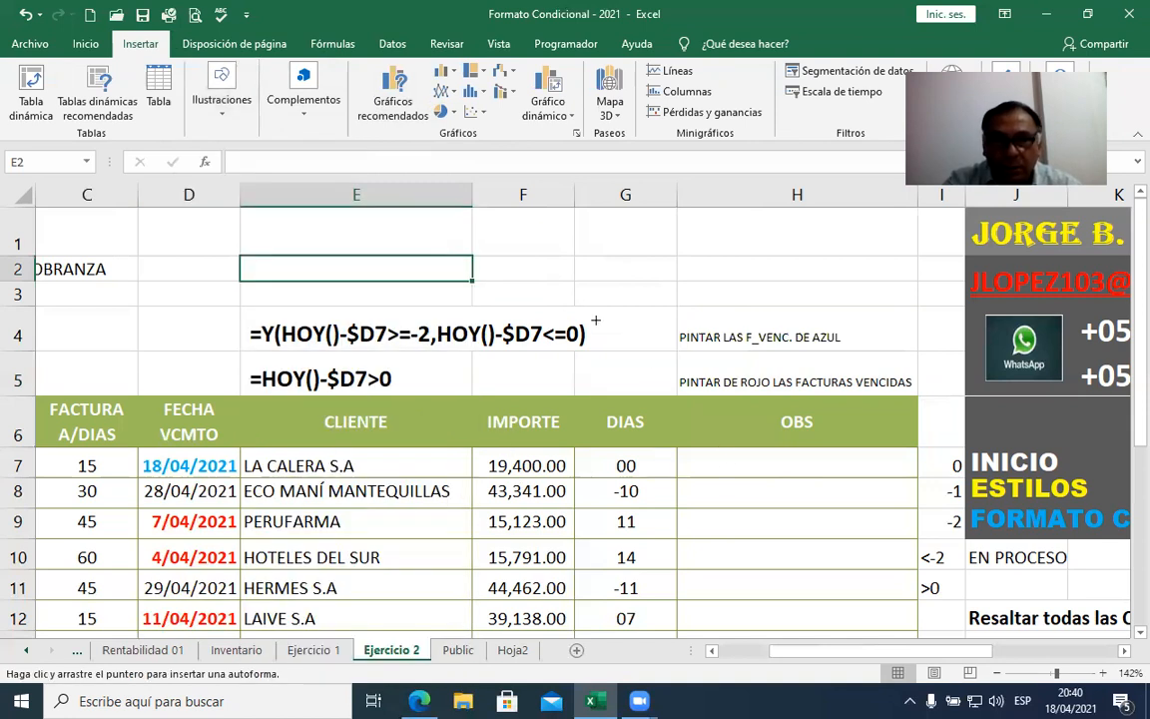
drag(594, 328, 664, 343)
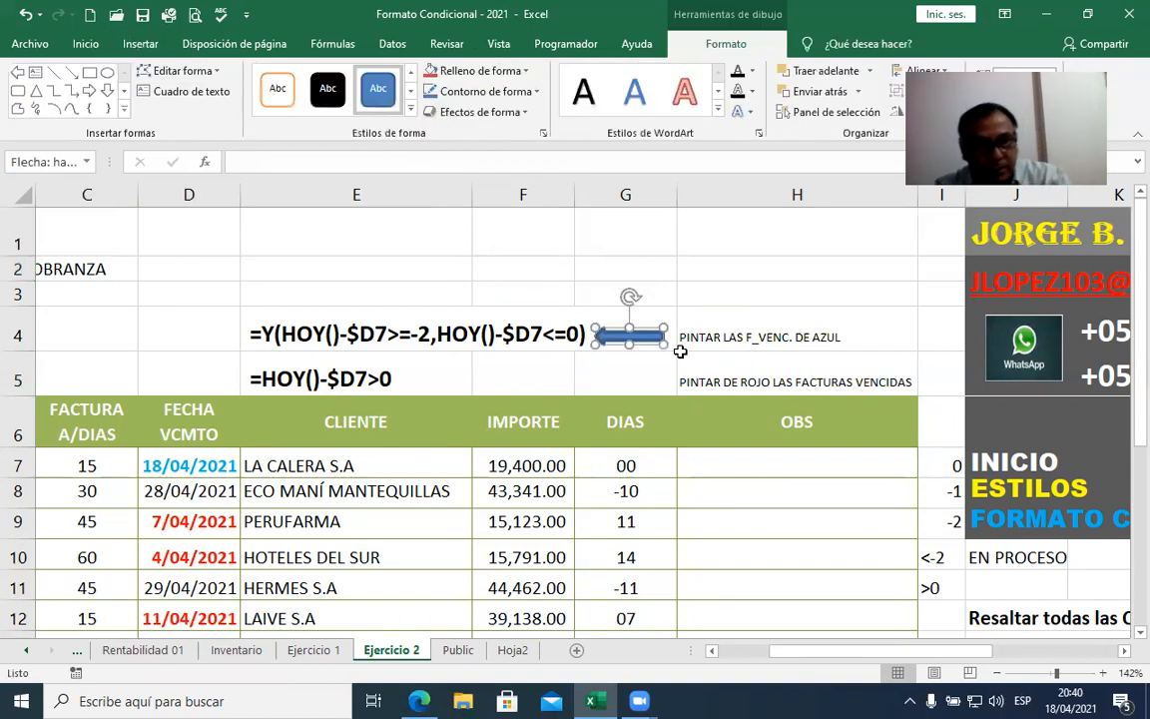
key(ctrl+d)
drag(659, 362, 640, 378)
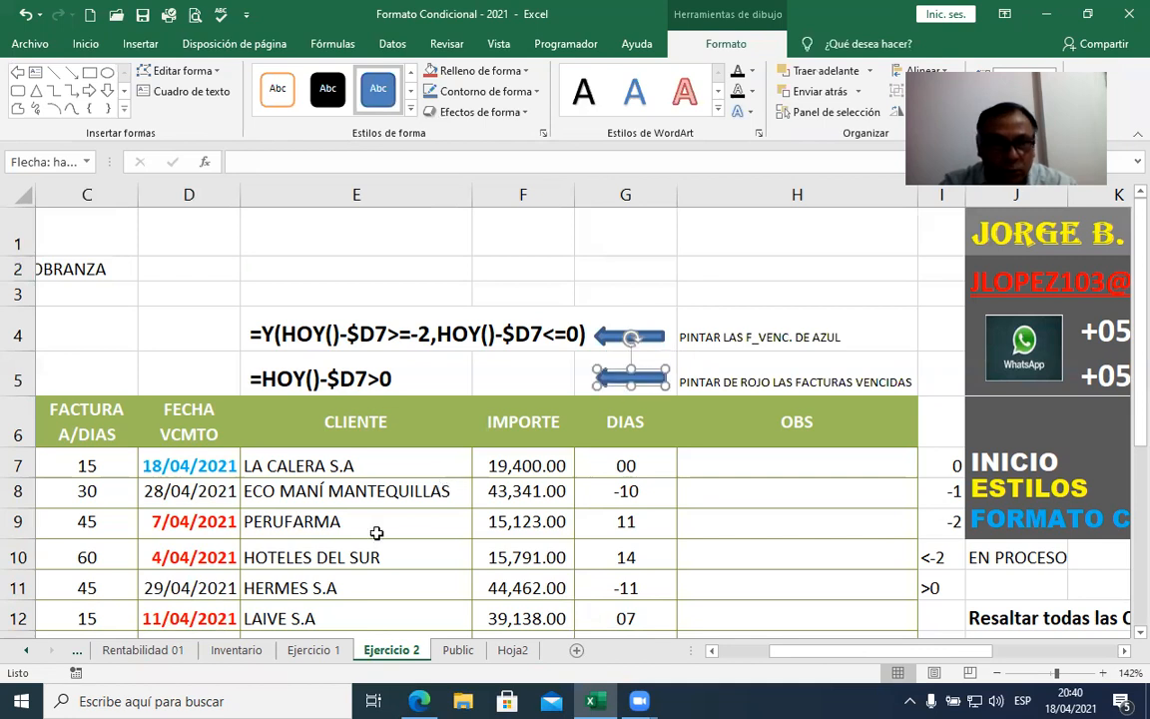
Step: Review the due date and days formulas in row 7, the sample SI formula in row 24, the day criteria in I7:I11 and the rule in E4
click(204, 466)
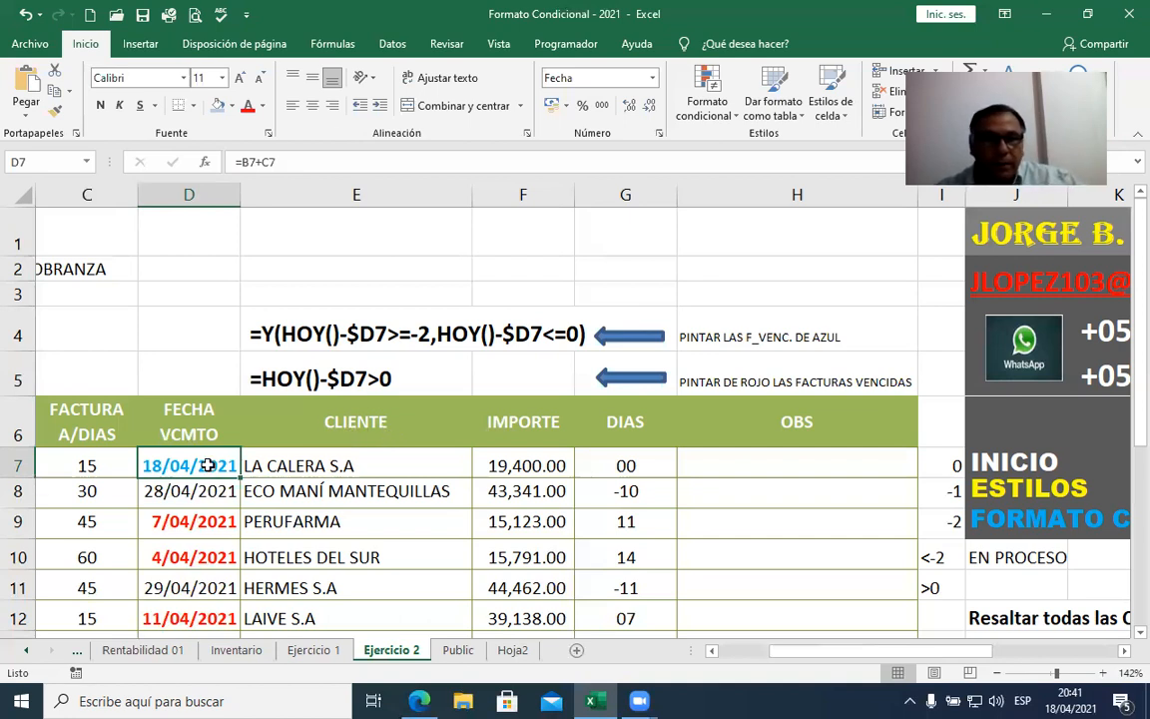
click(629, 464)
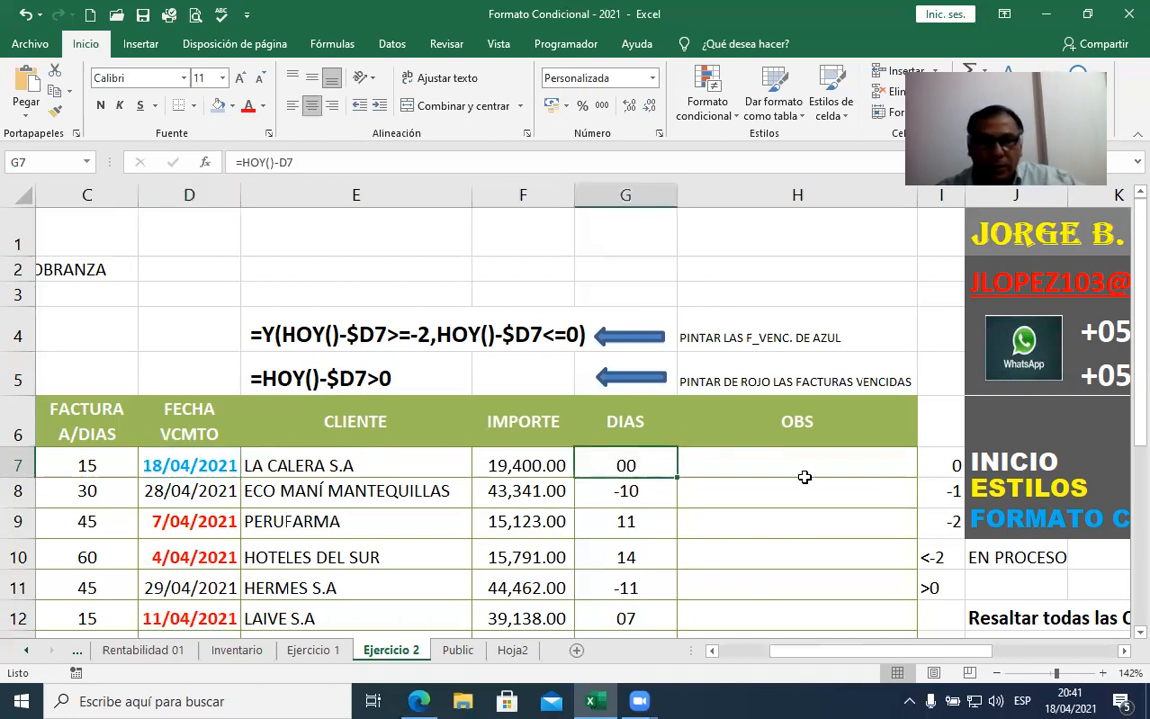
click(781, 466)
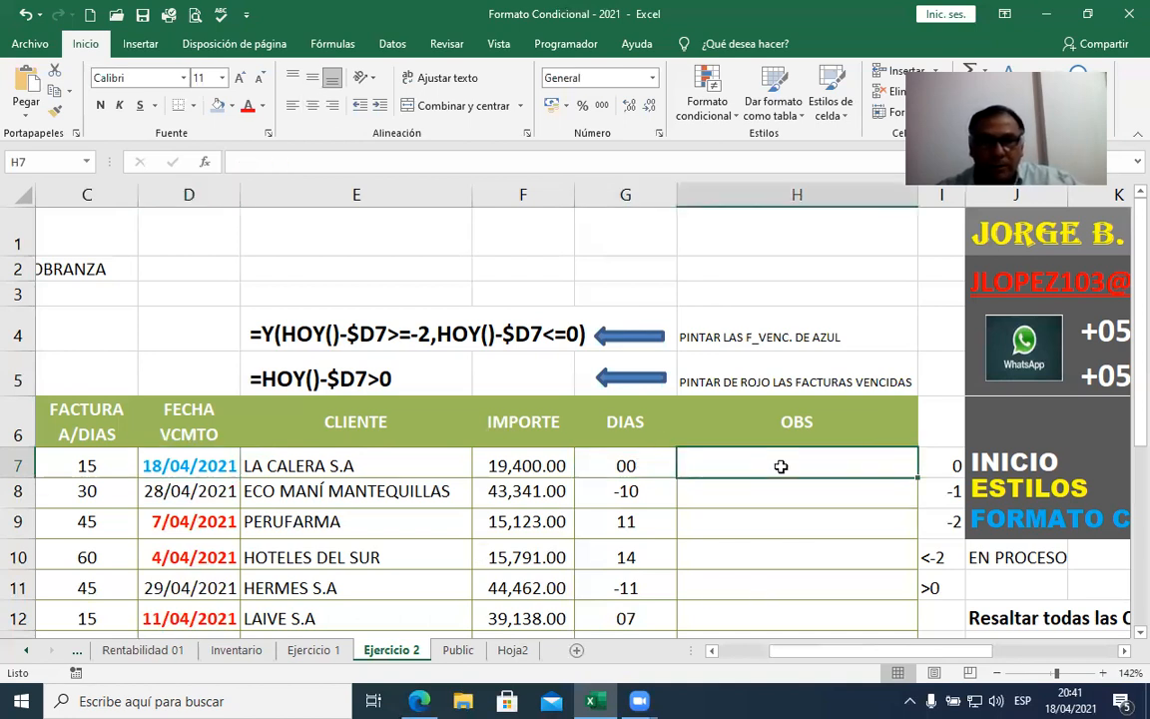
scroll(780, 466, down, 4)
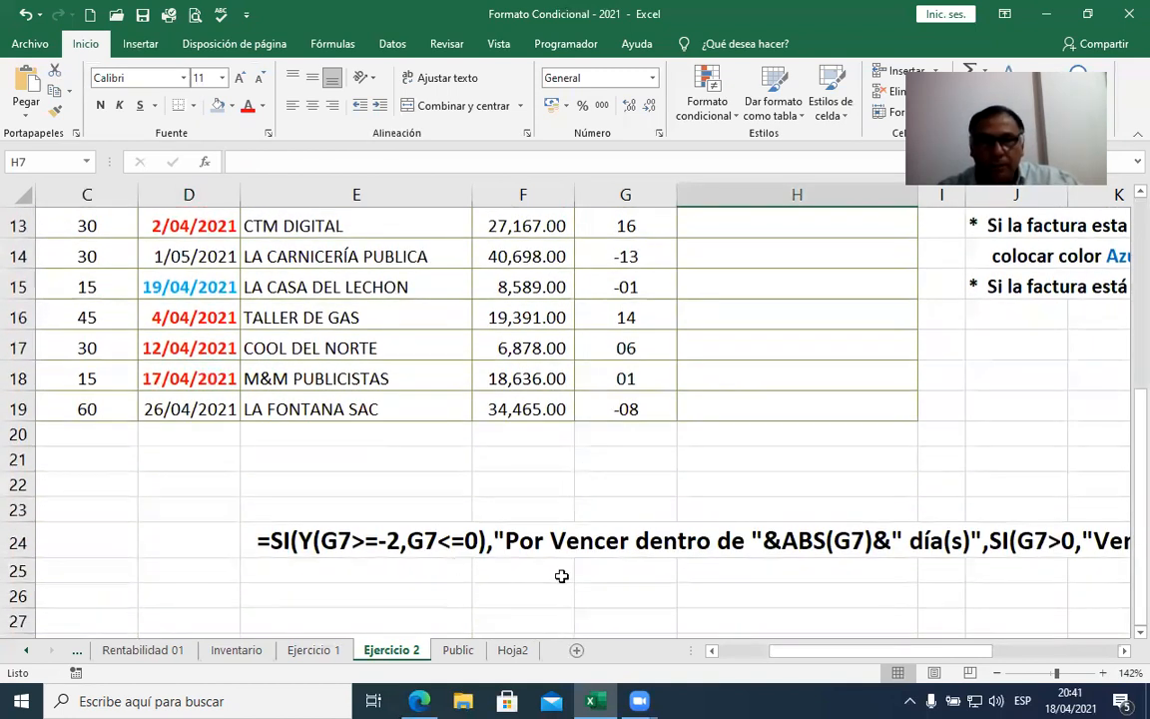
scroll(561, 576, up, 4)
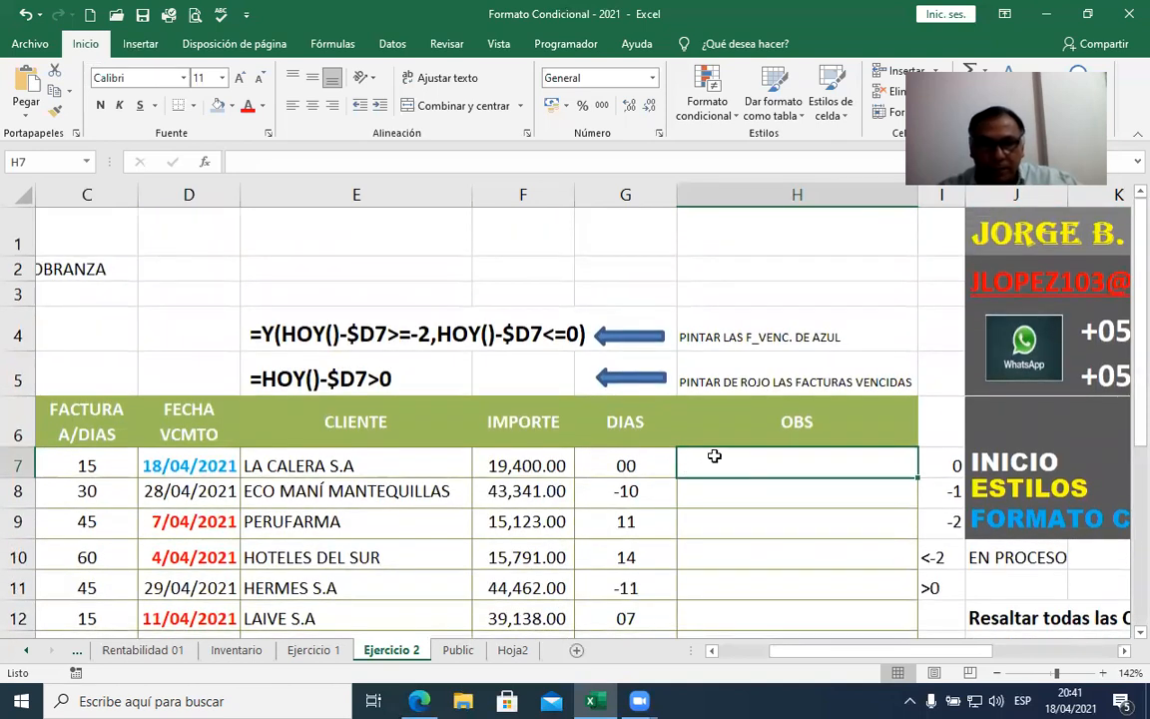
click(621, 465)
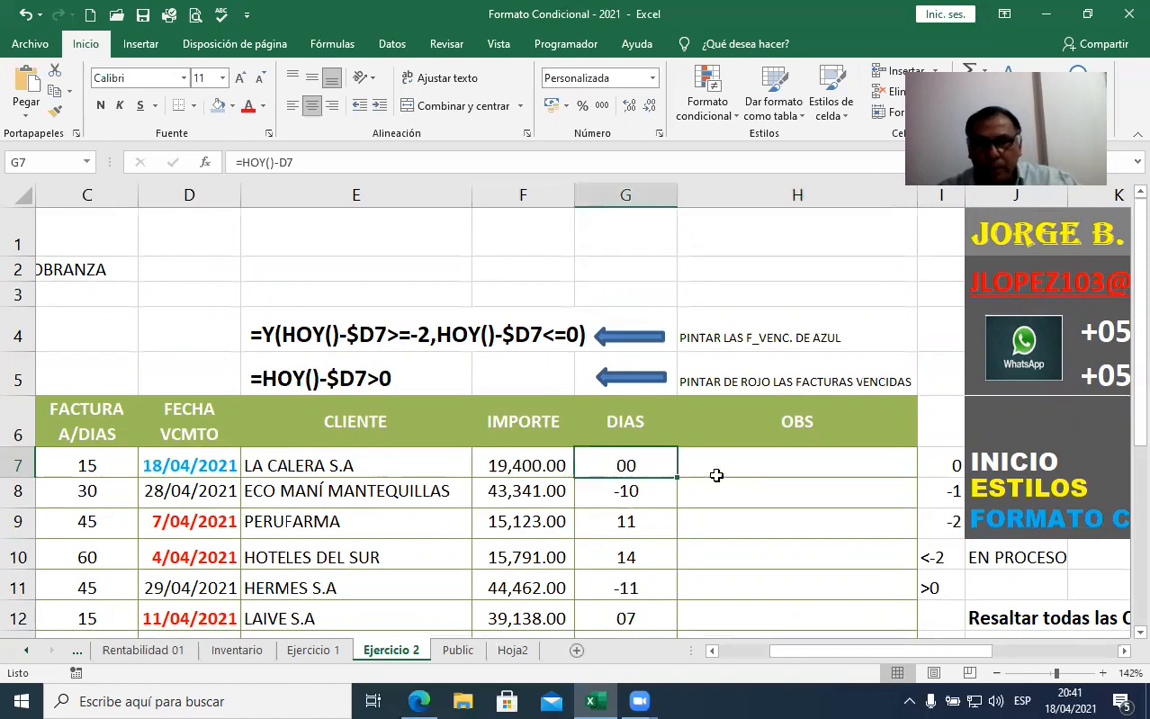
drag(951, 465, 953, 516)
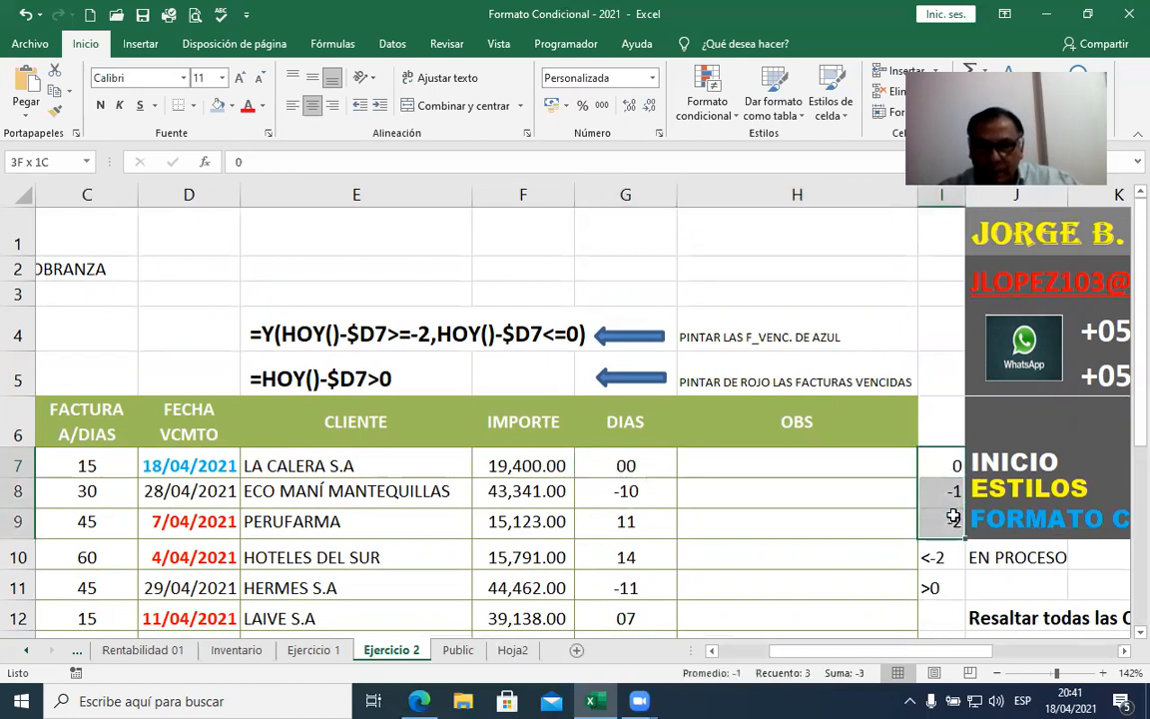
click(861, 467)
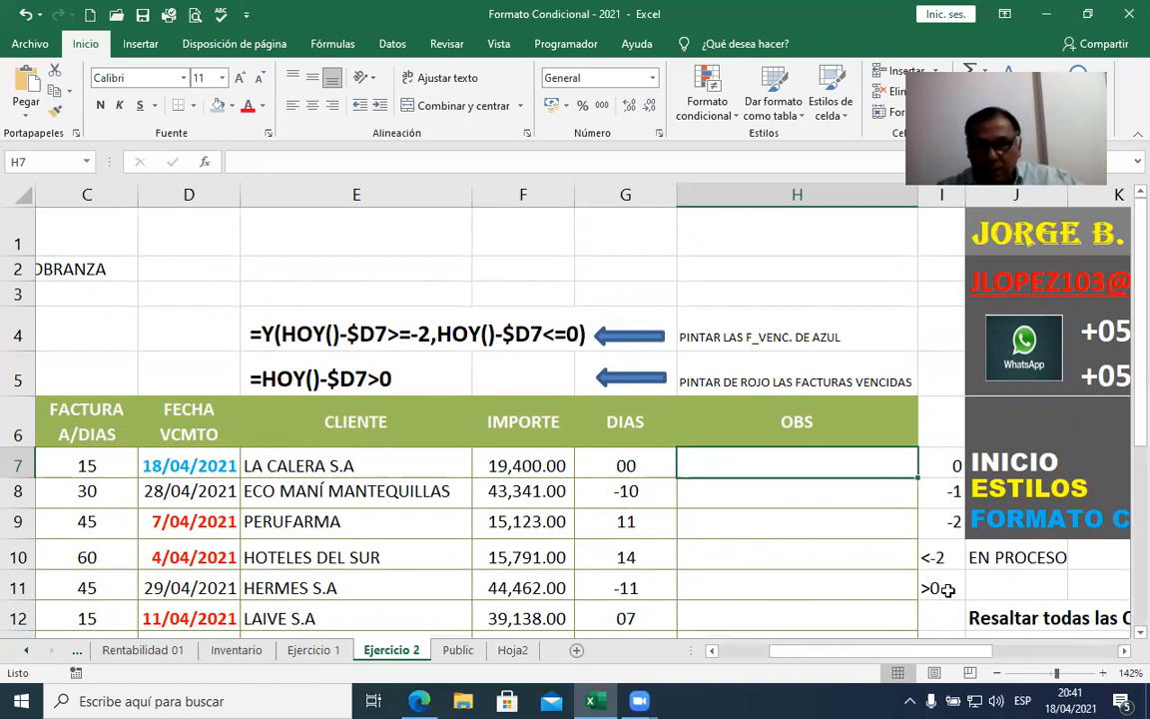
click(949, 588)
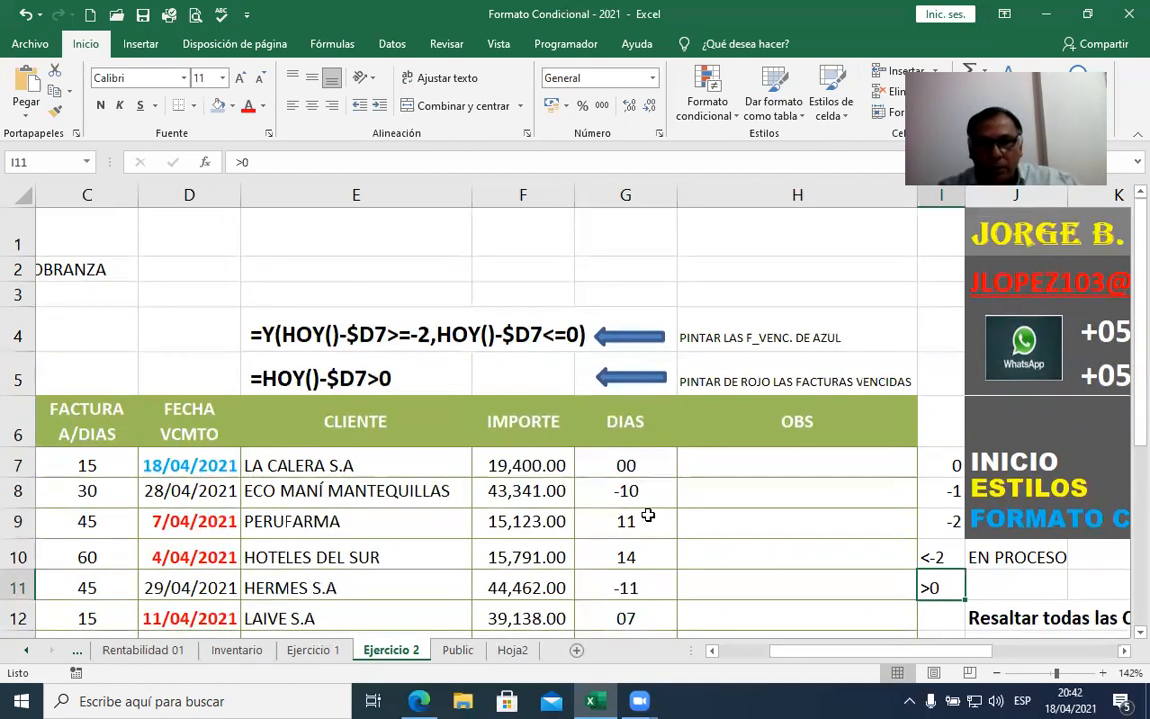
click(989, 561)
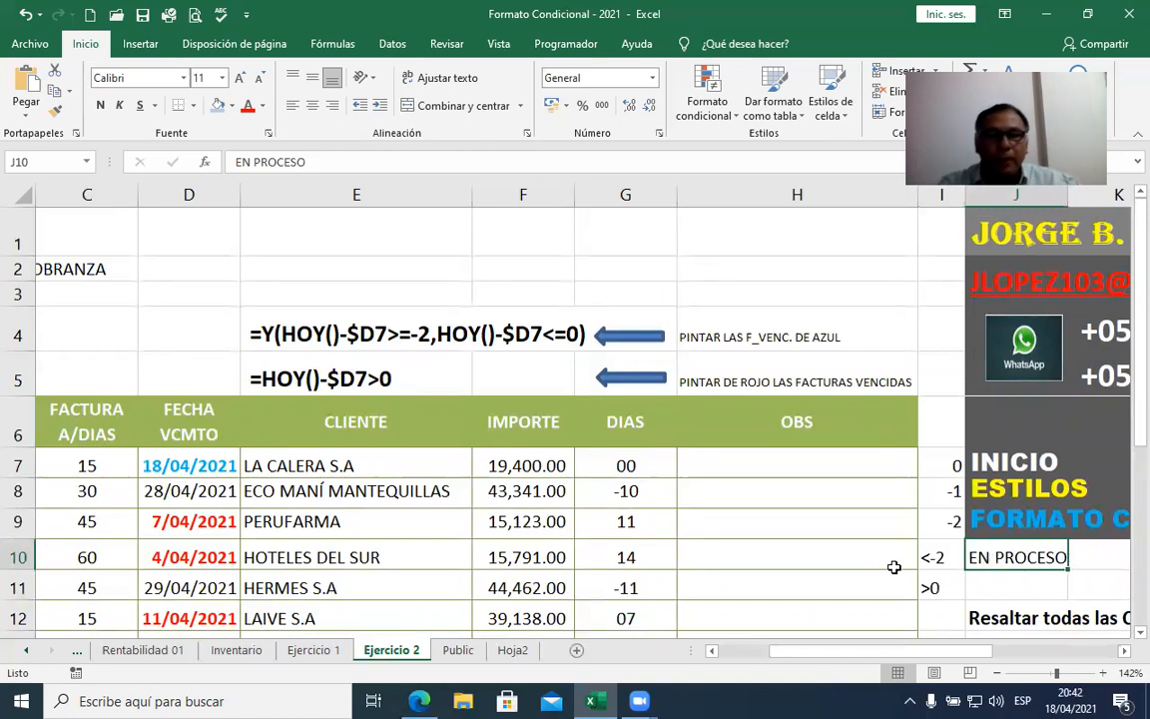
click(344, 336)
key(Down)
key(Up)
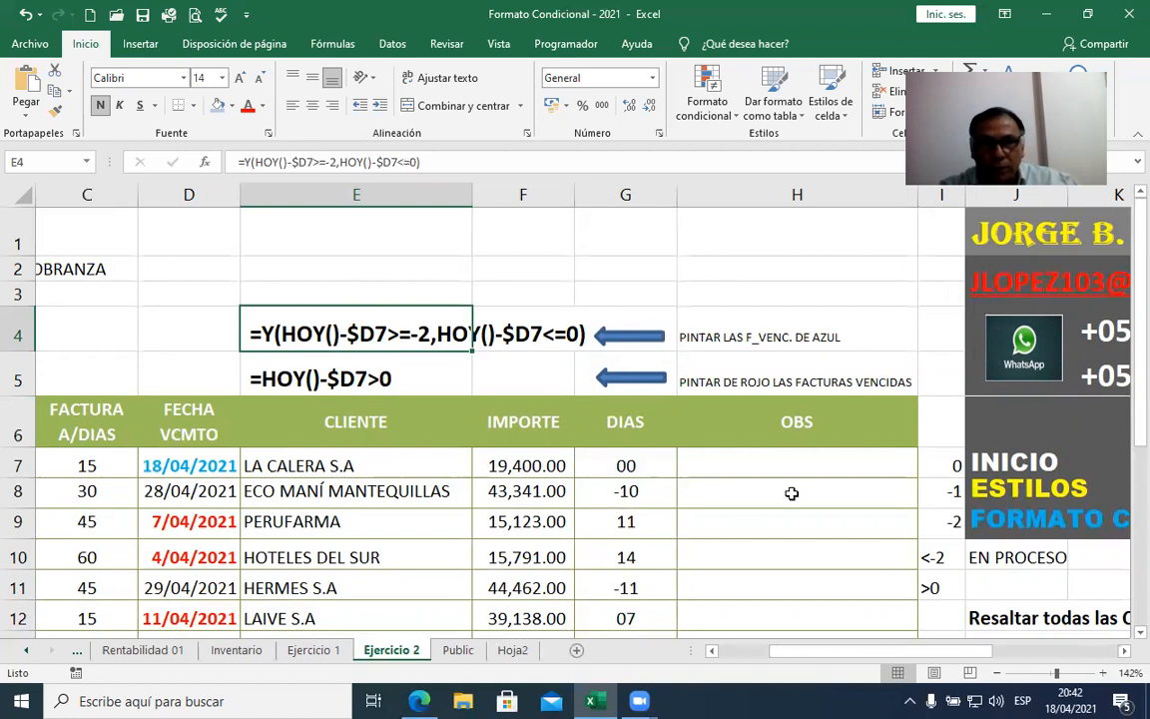
click(763, 456)
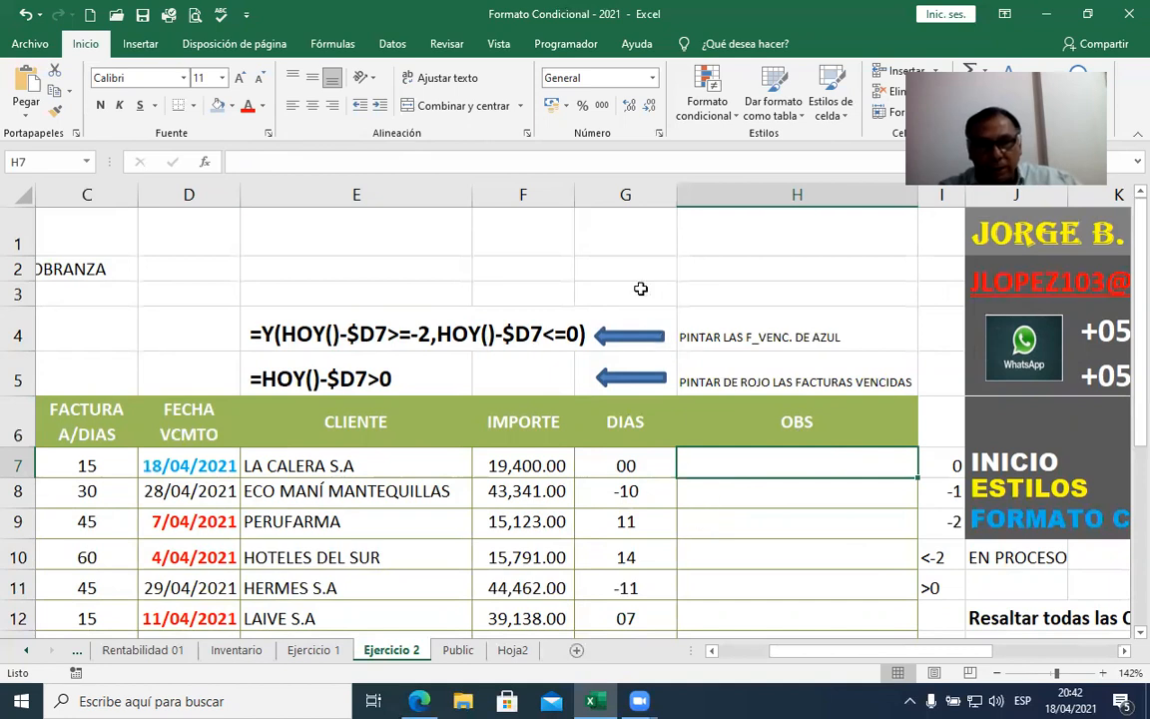
click(617, 466)
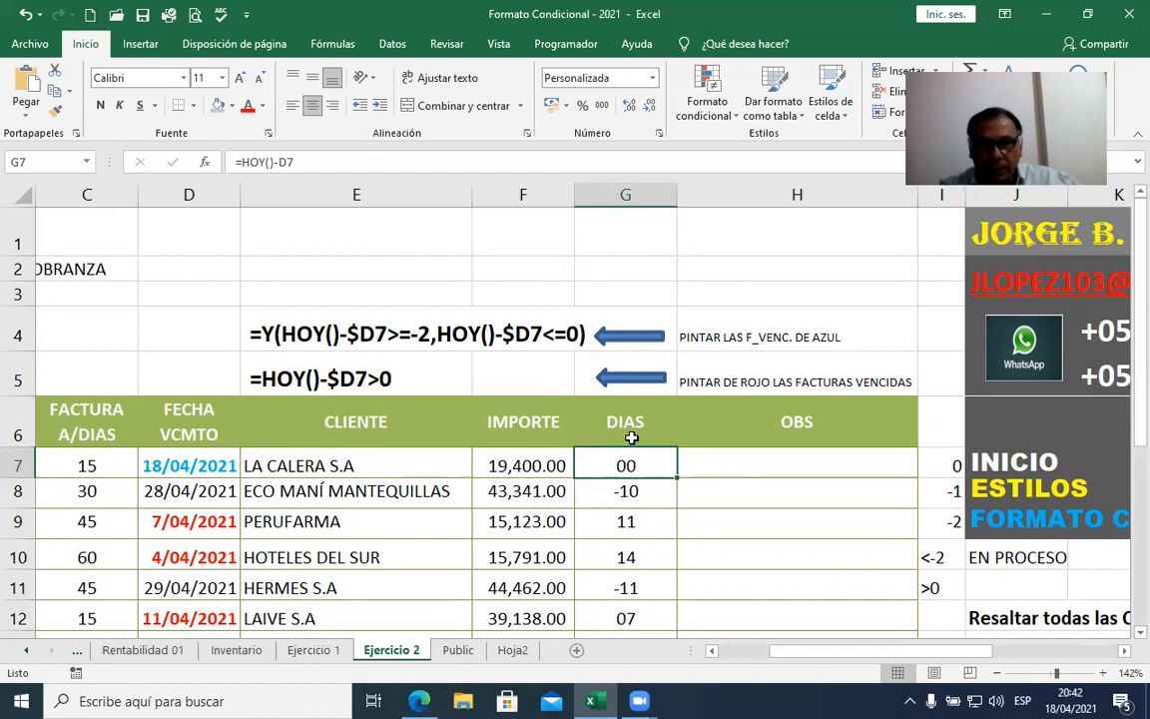
Step: Start the OBS formula in H7 with the combined test =SI(Y(G7>=-2,G7<=0)
click(700, 463)
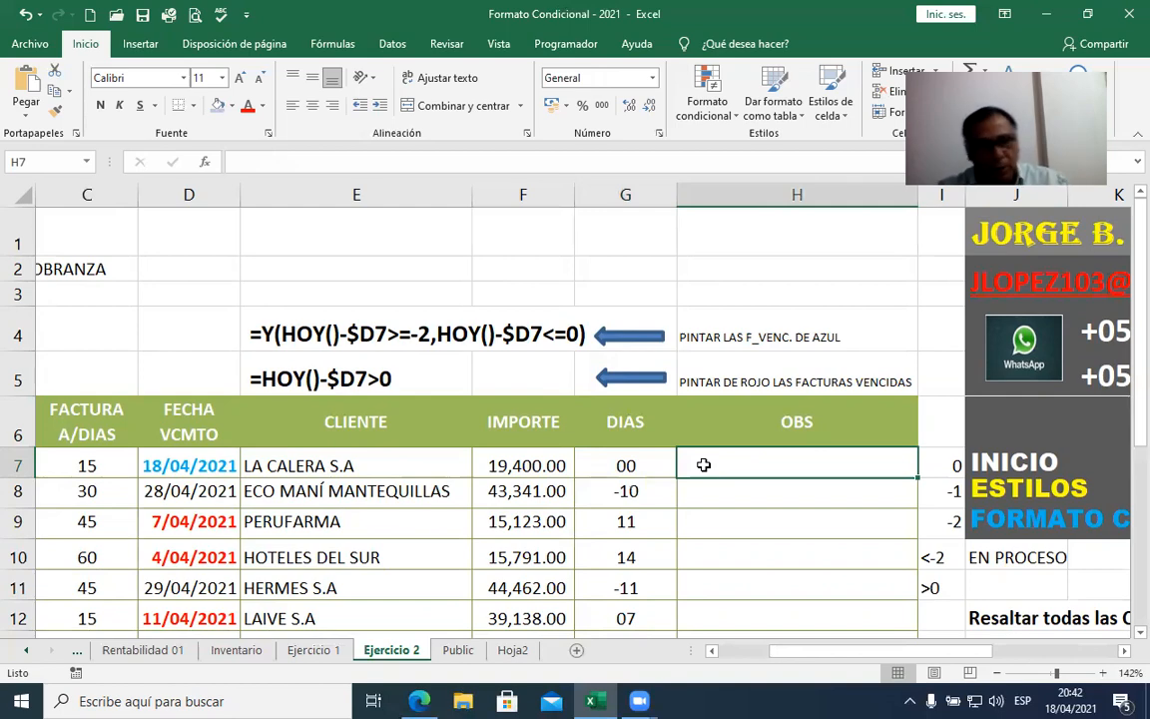
scroll(703, 465, up, 3)
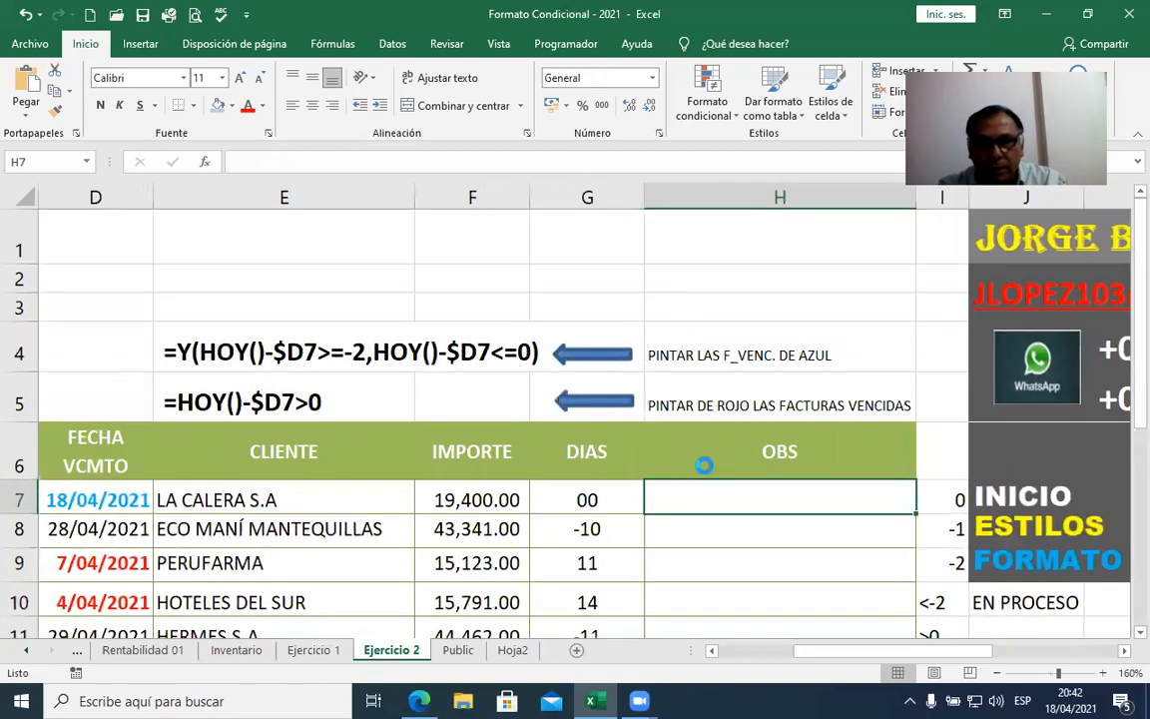
scroll(704, 465, up, 4)
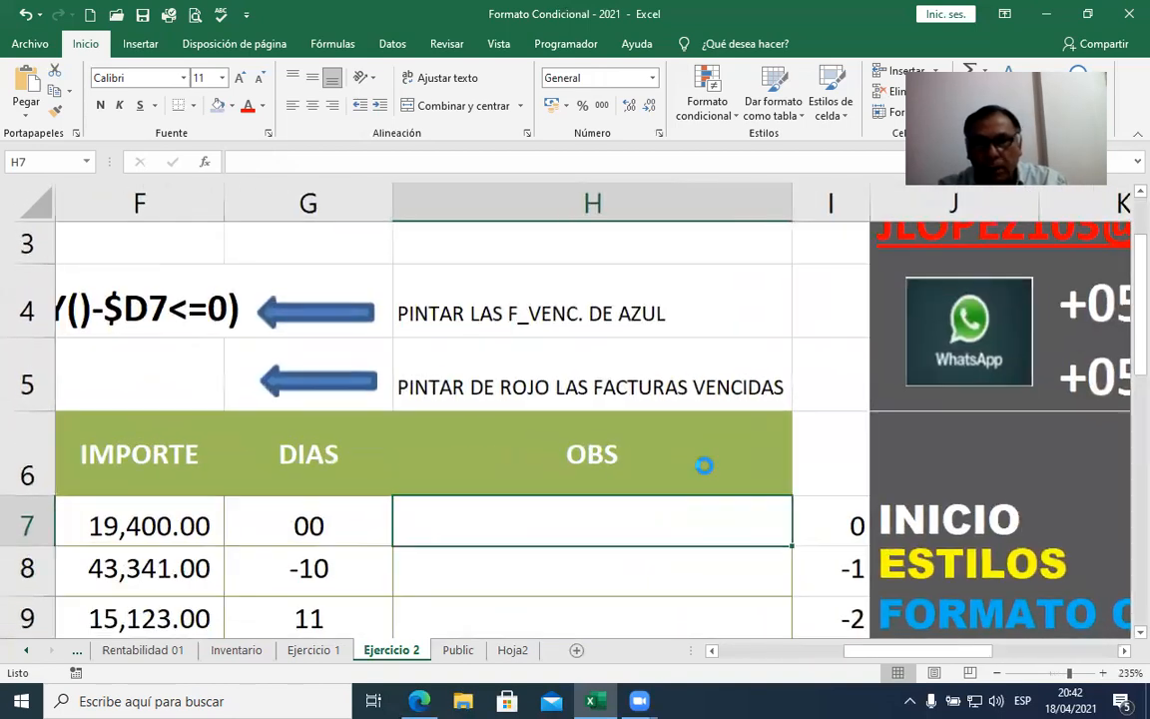
scroll(705, 464, down, 2)
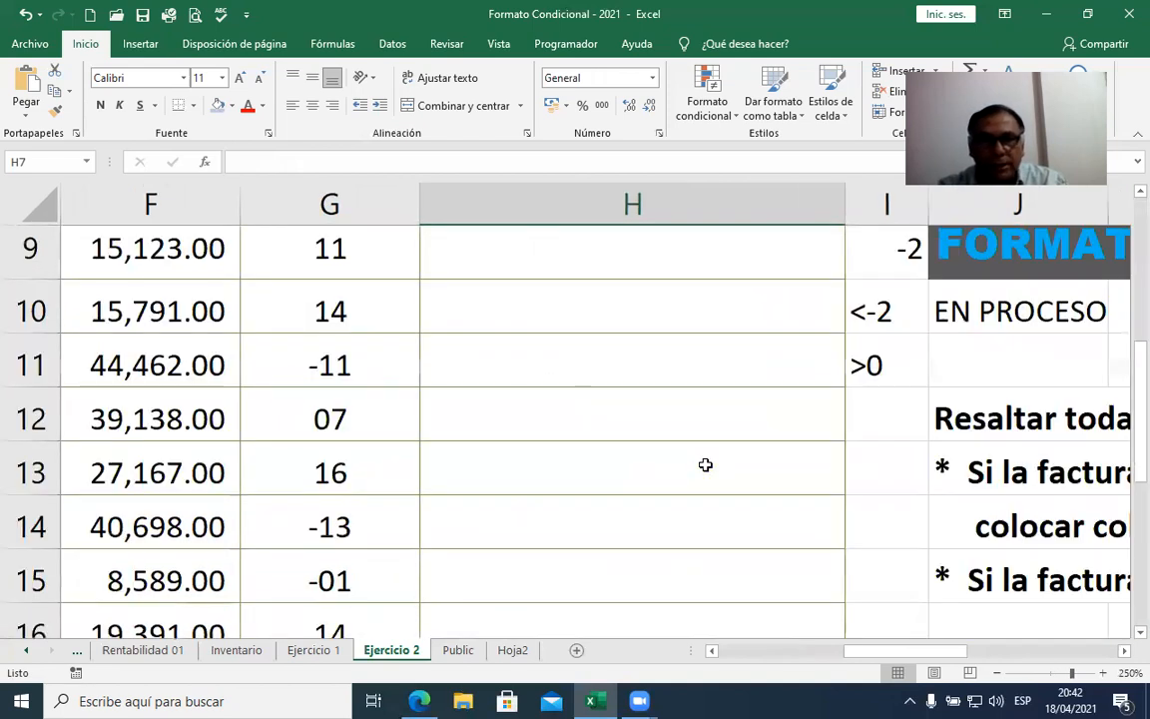
scroll(704, 464, up, 1)
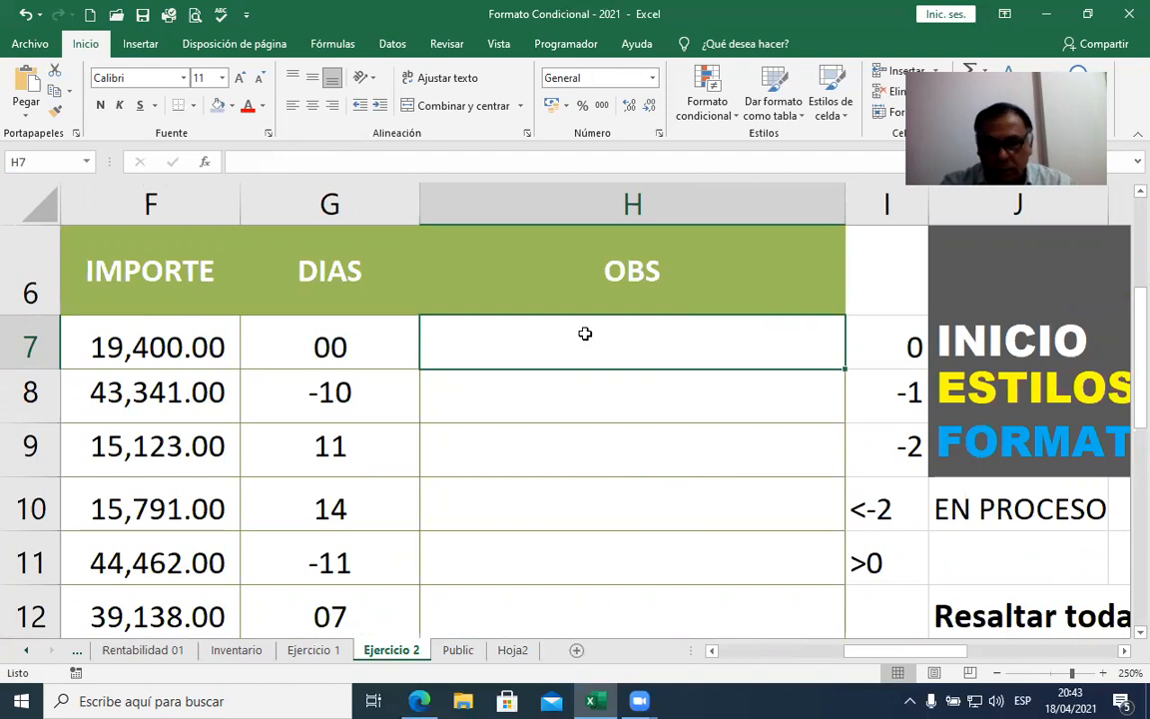
text(=SI)
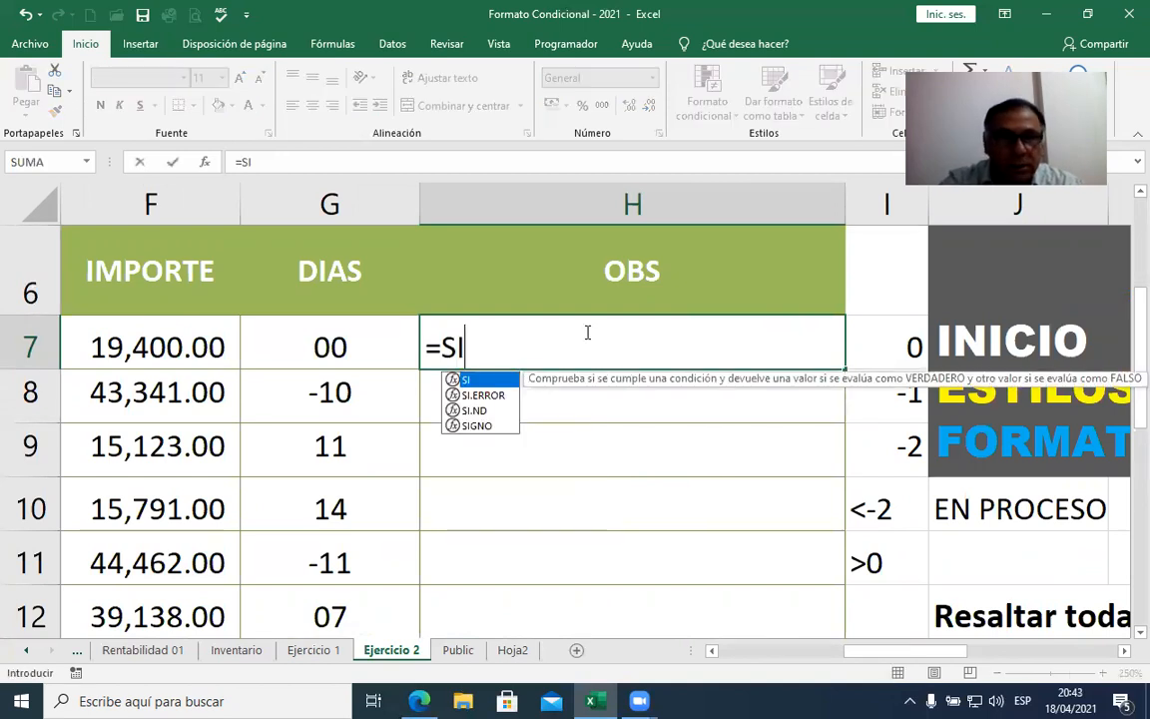
text(()
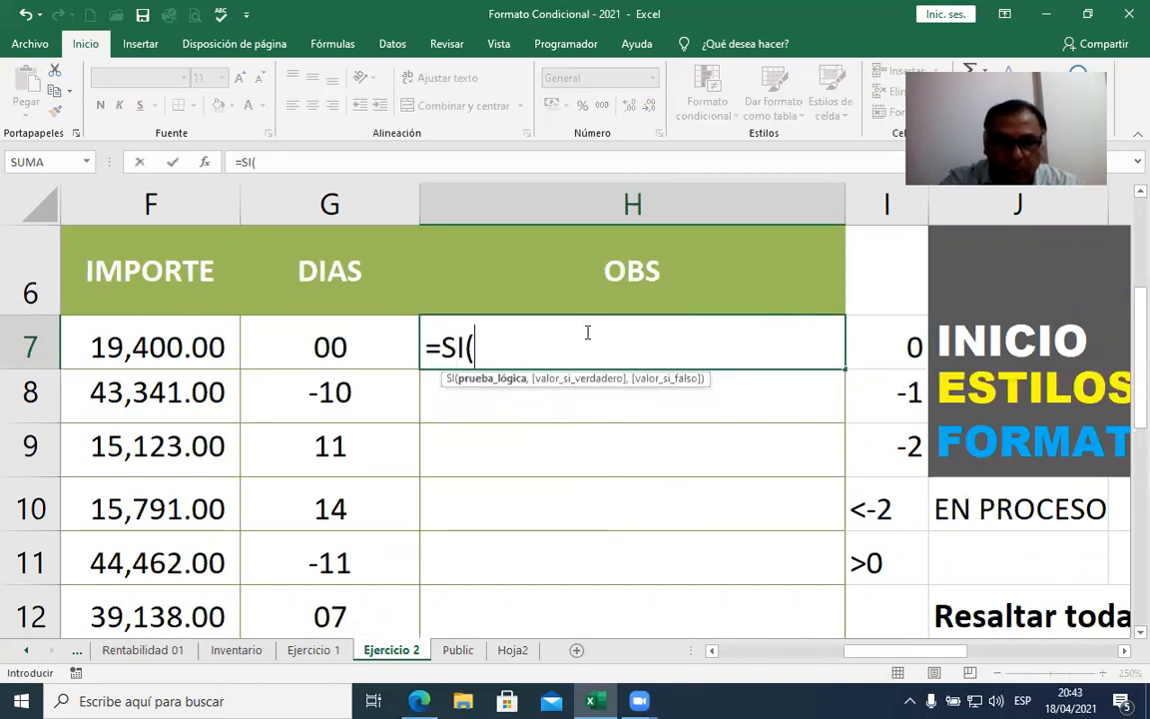
text(Y()
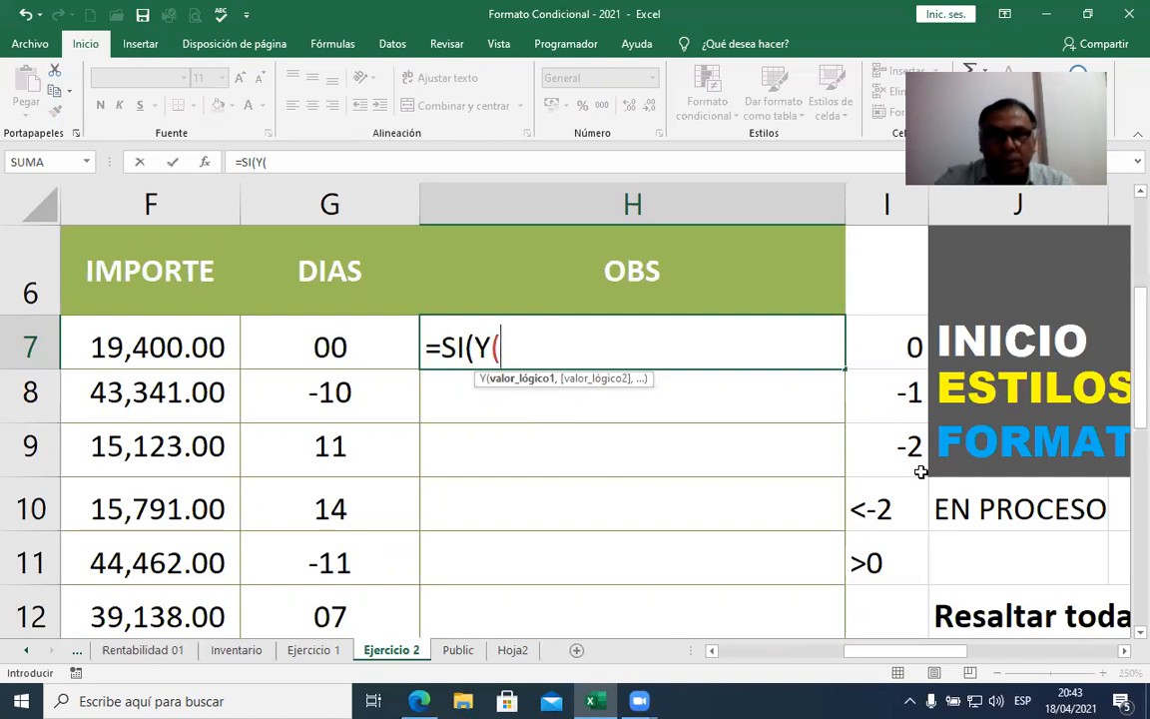
click(336, 346)
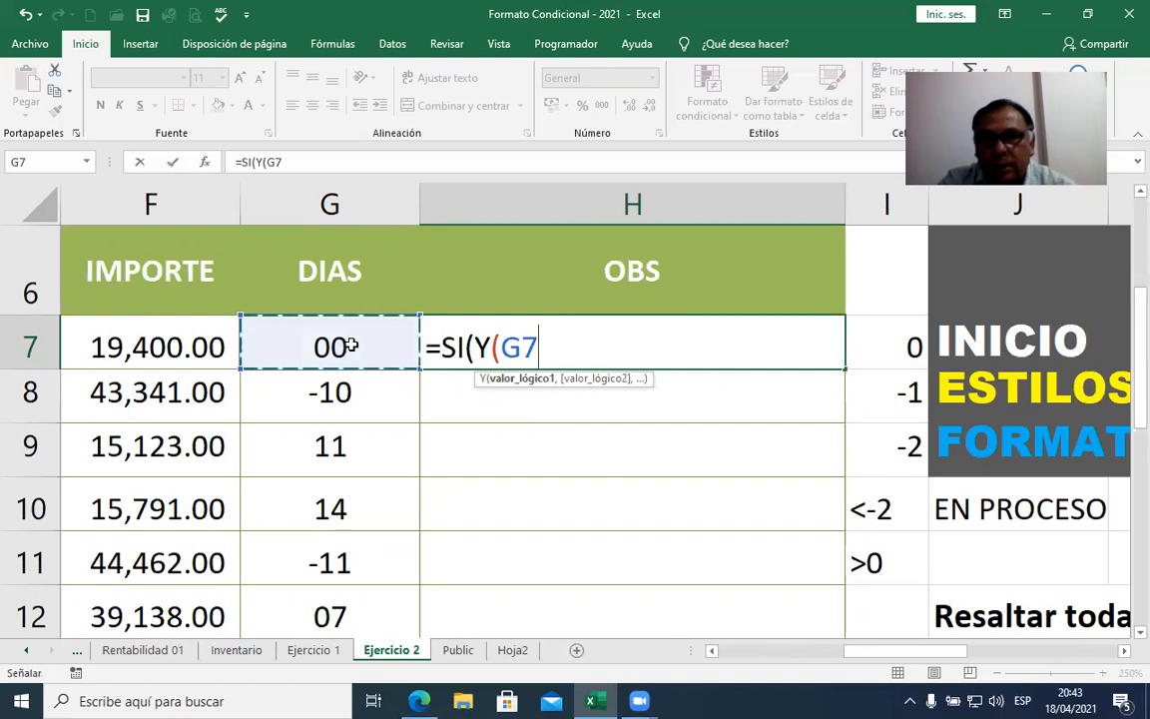
text(>=-2)
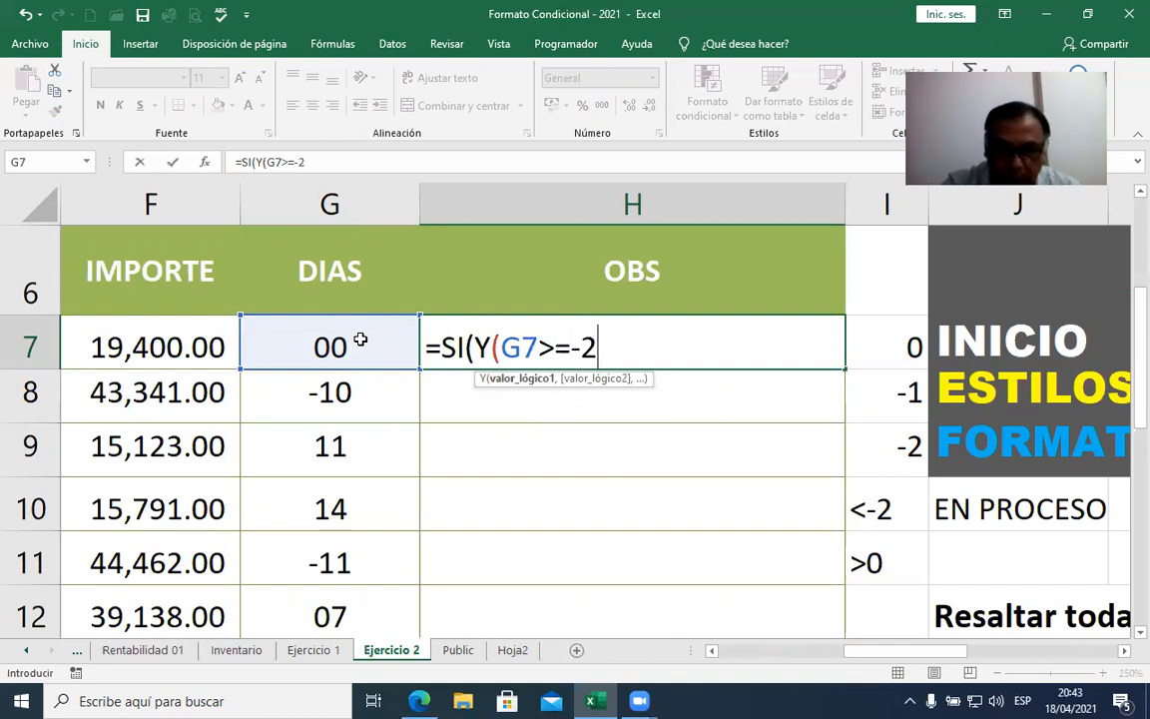
text(,)
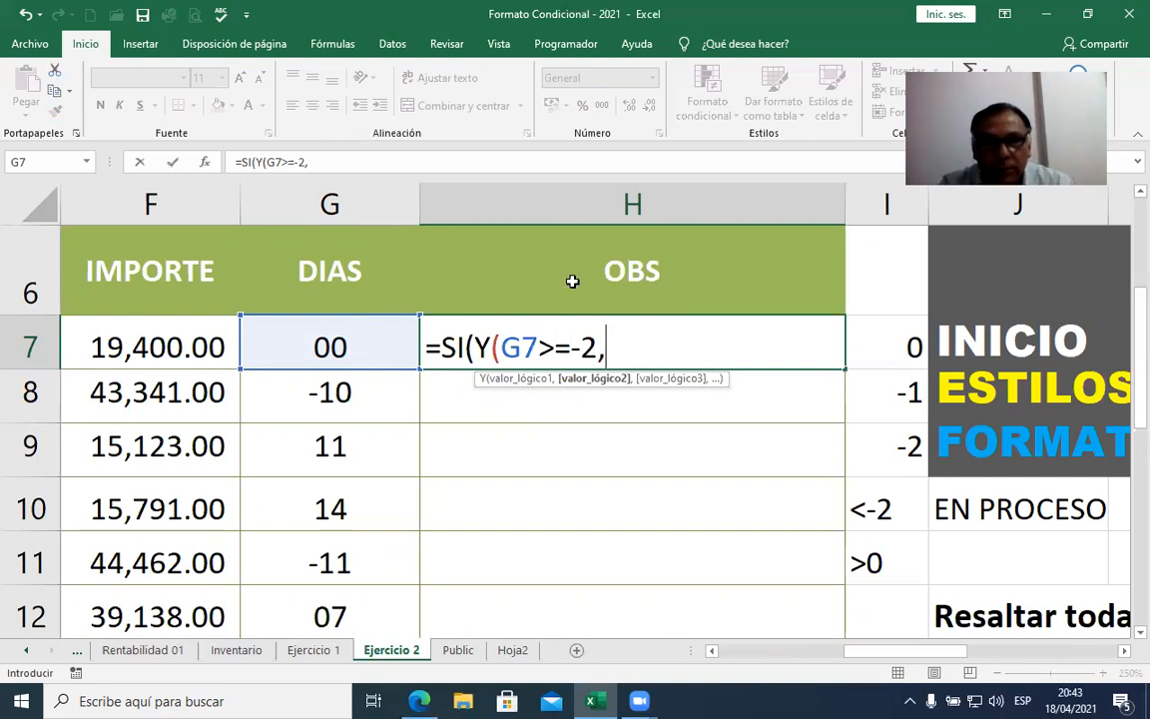
click(380, 341)
text(<=0)
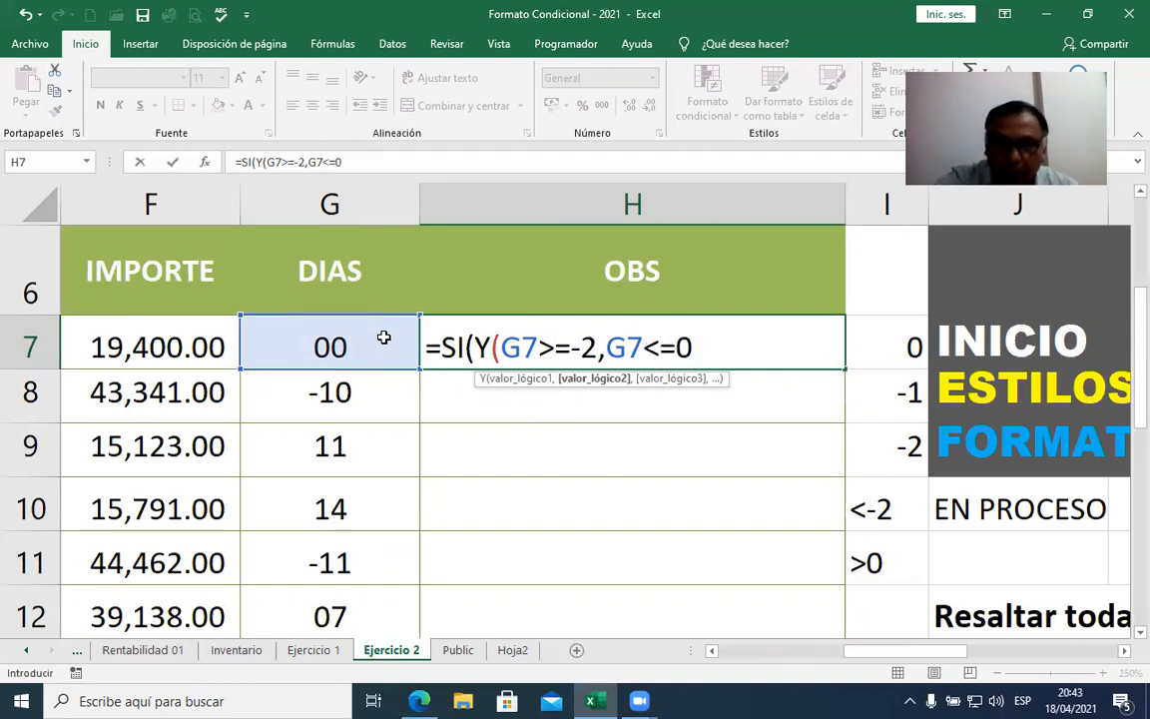
text())
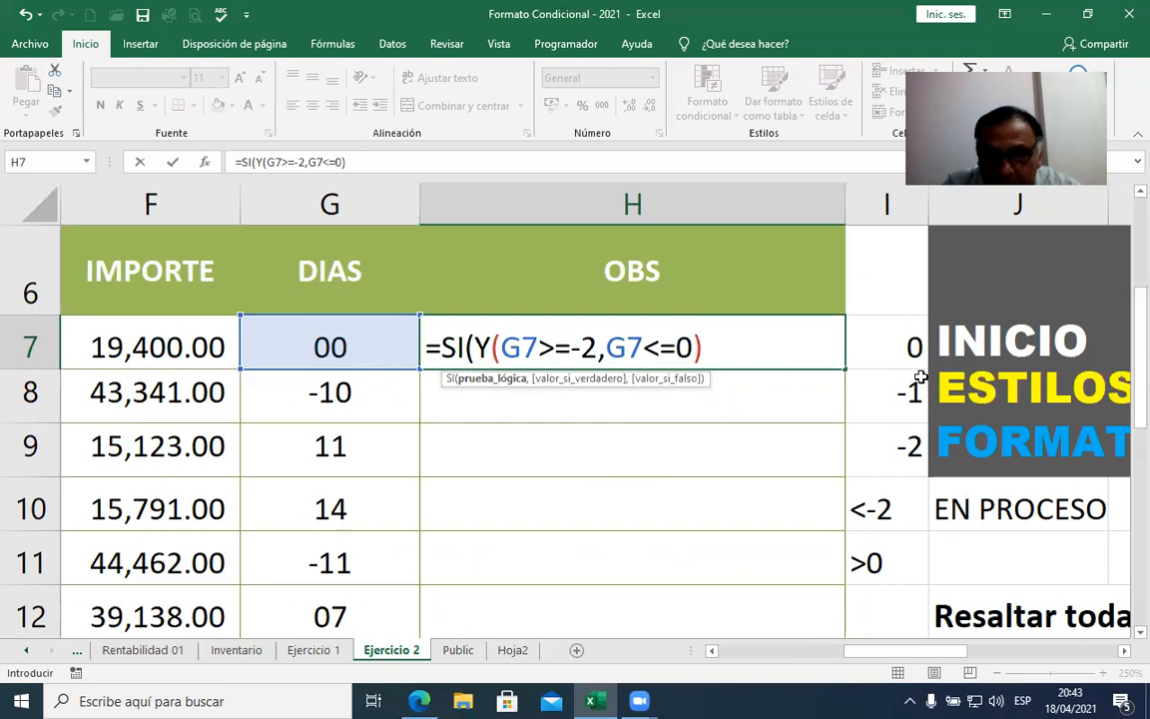
Step: Add "POR VENCER" as the value the H7 formula returns when the first test is true
text(,)
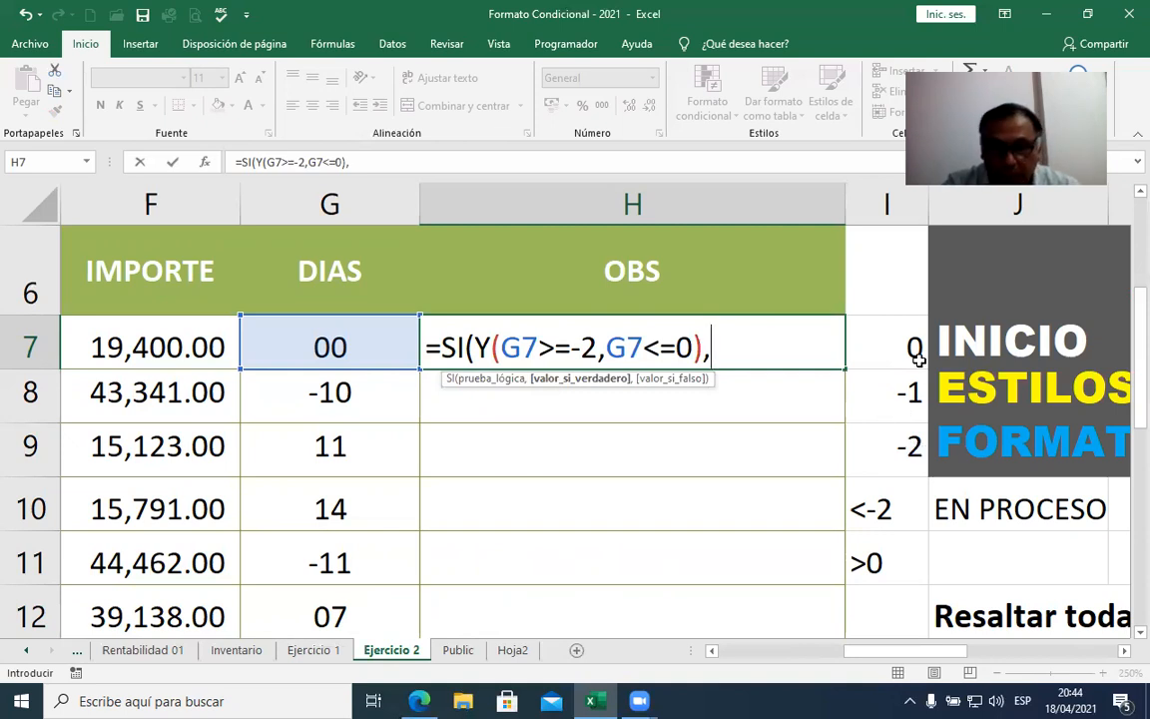
text("POR VENCER)
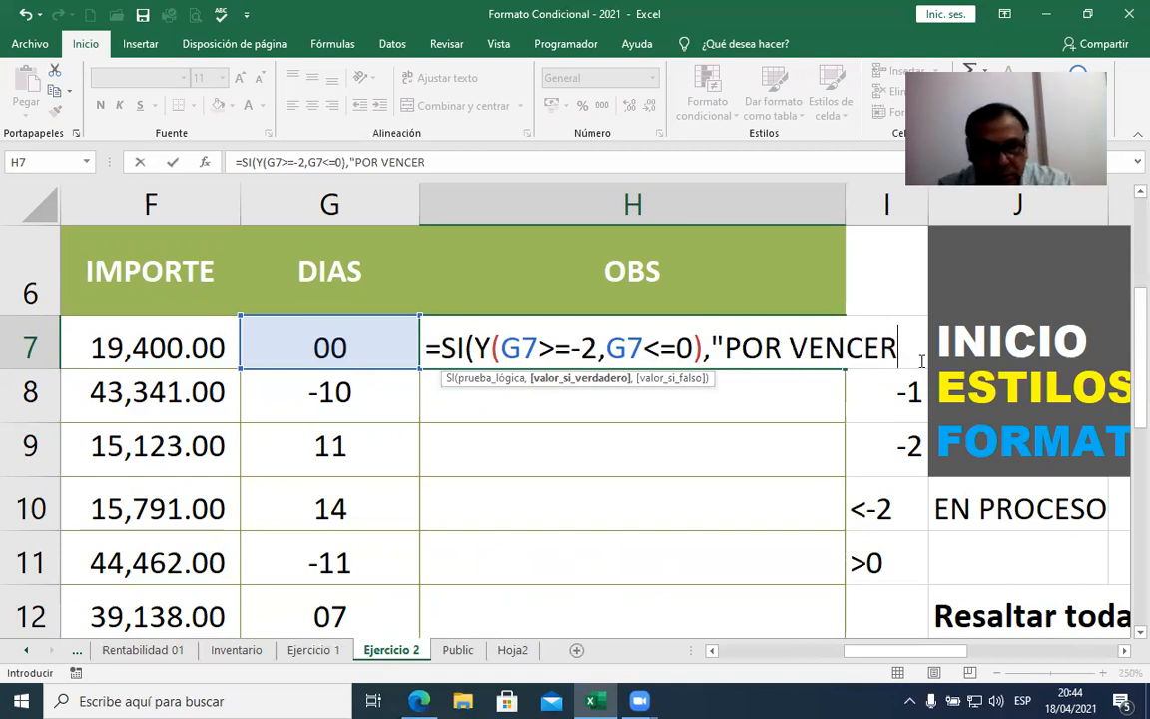
text(",)
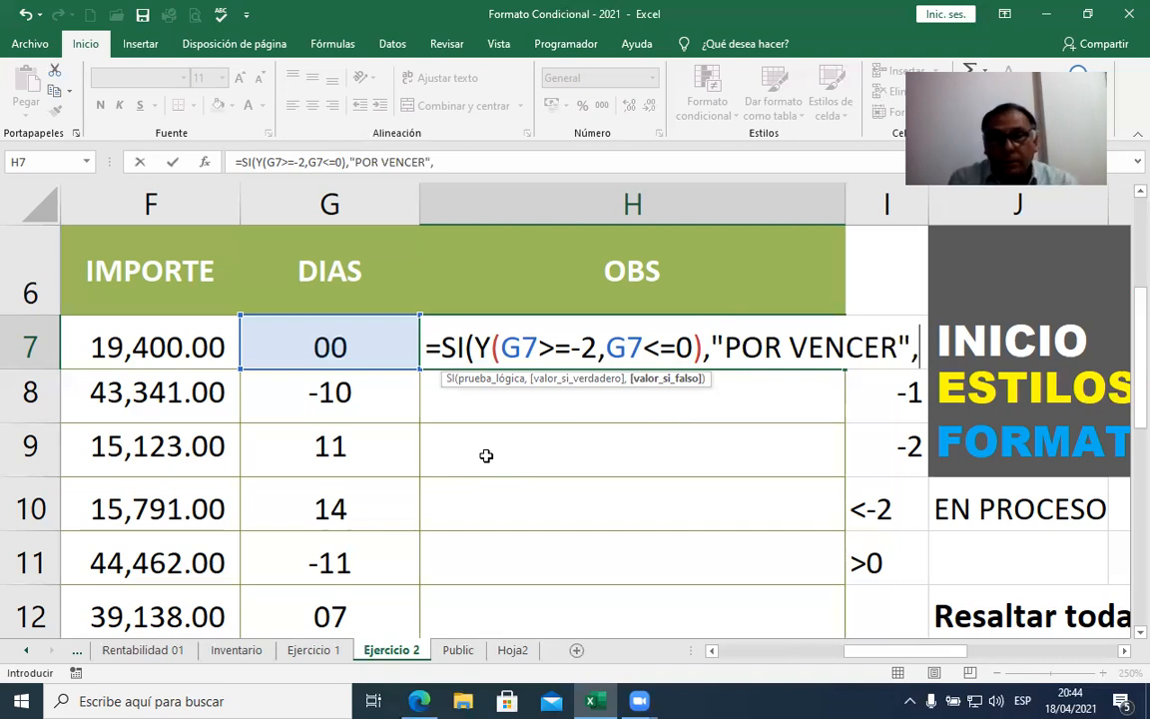
Step: Nest a second SI in the H7 formula that tests G7>0 and returns "VENCIDO"
text(SI)
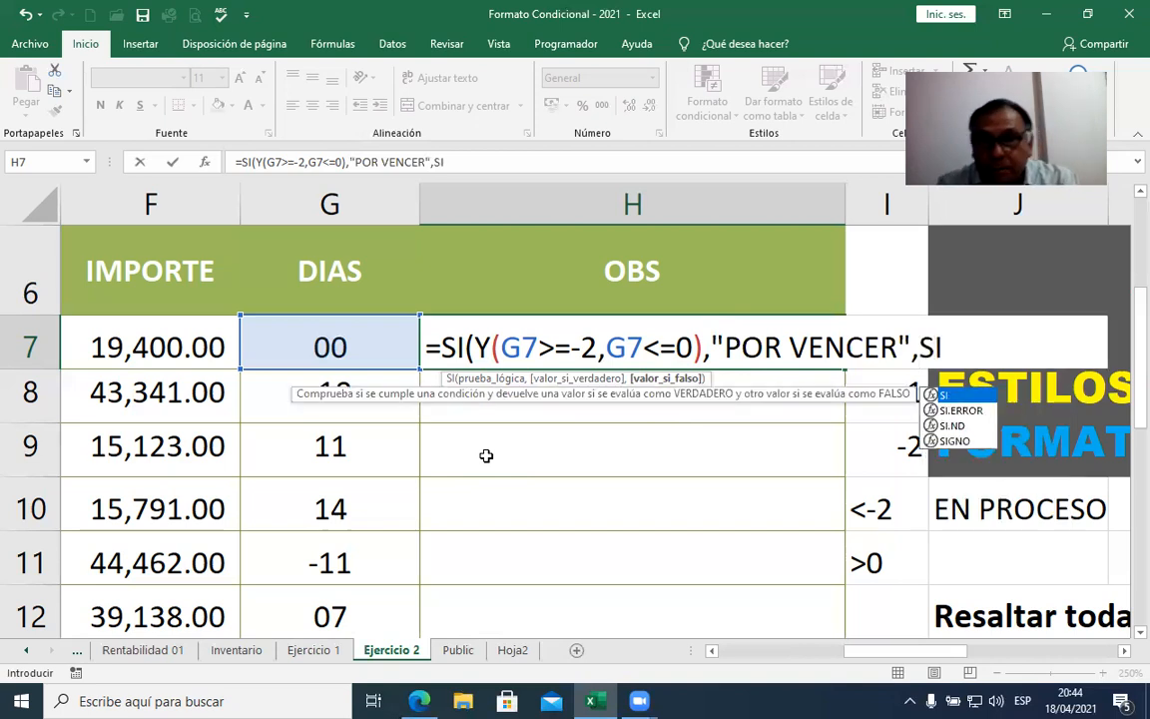
text(()
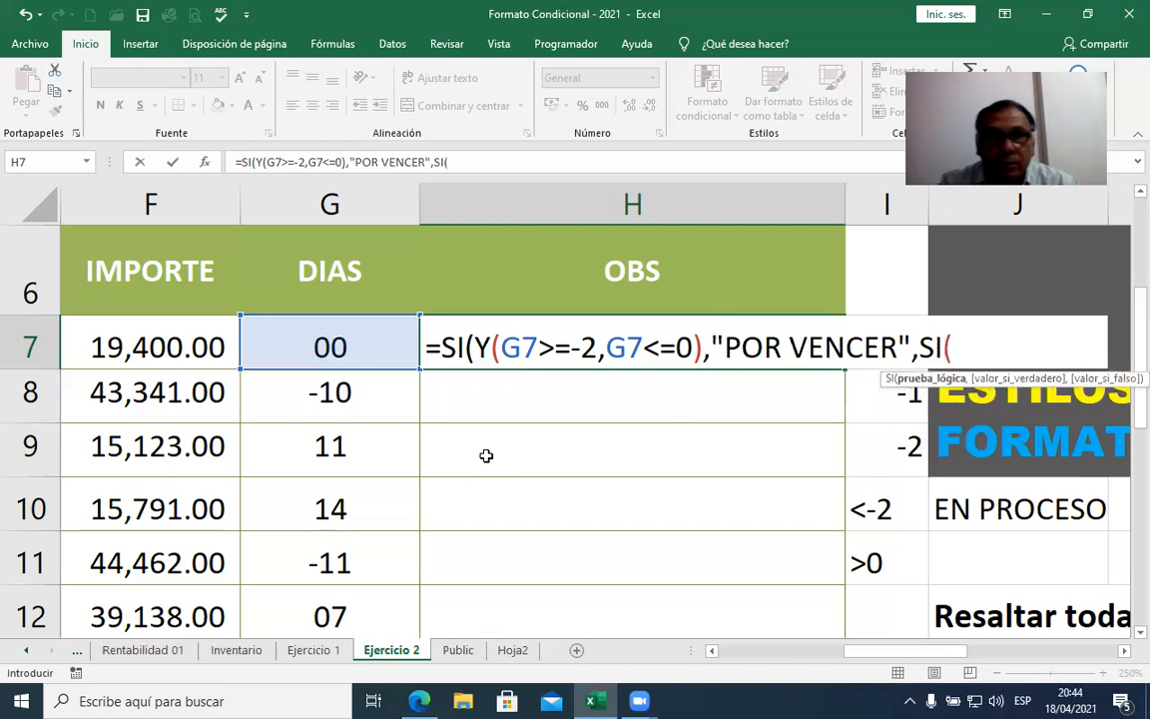
click(381, 346)
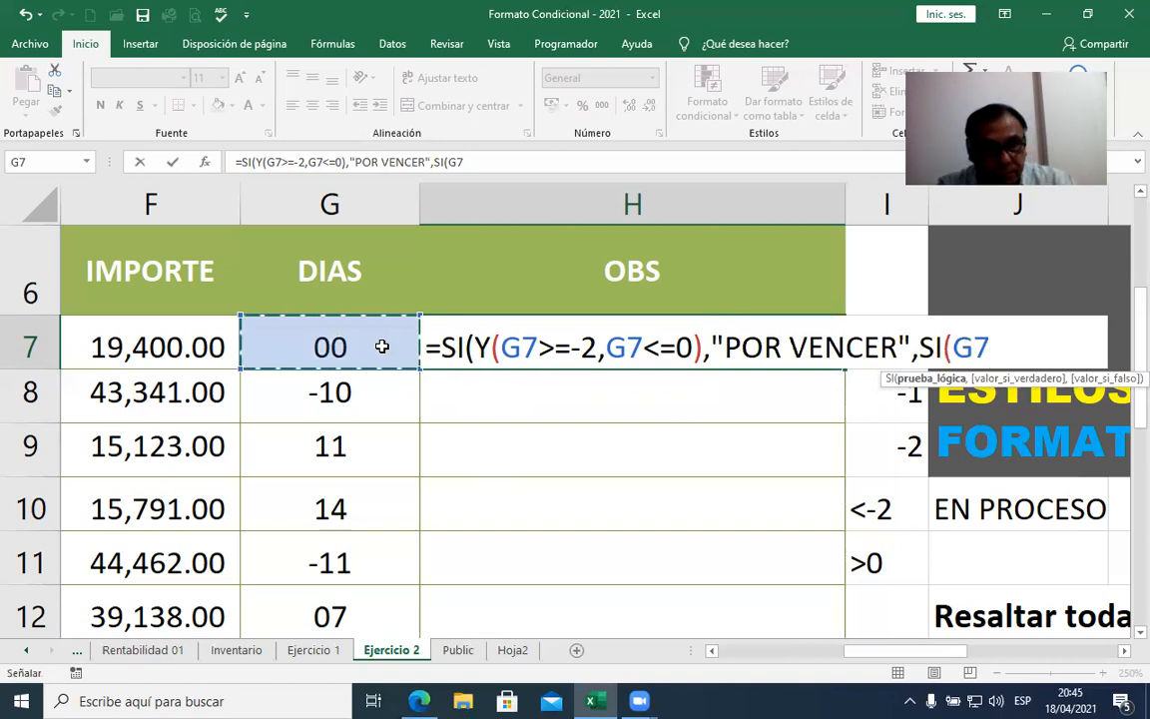
text(>0)
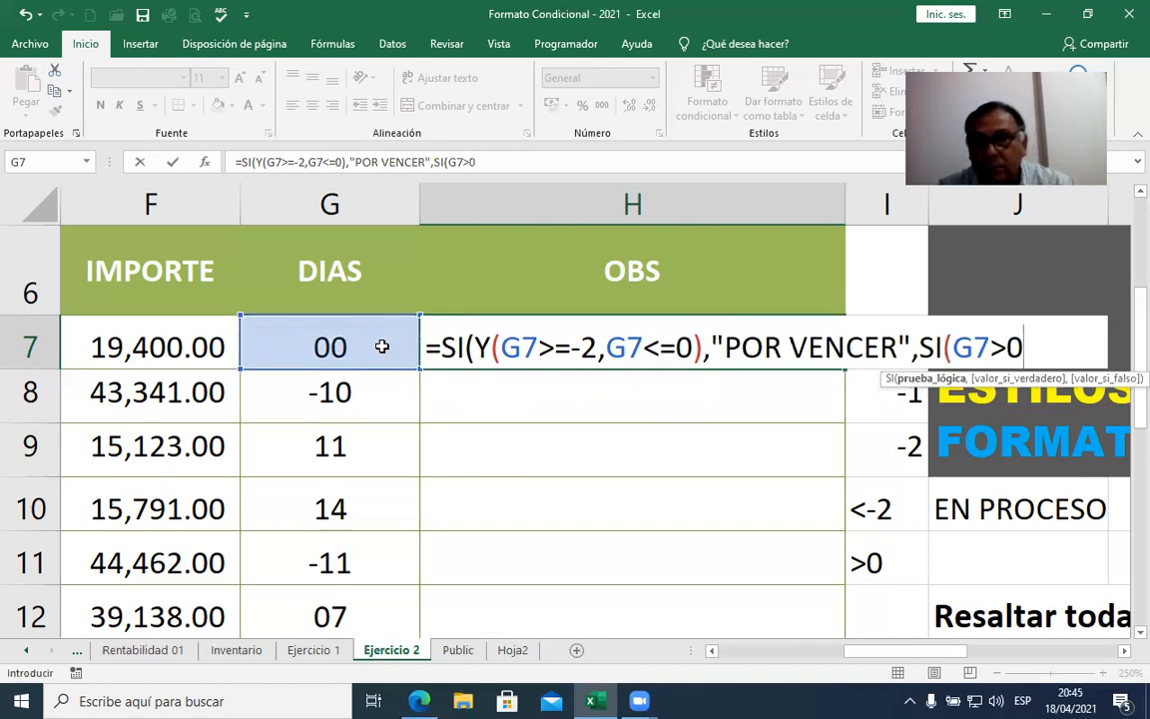
text(,)
text(")
text(VE)
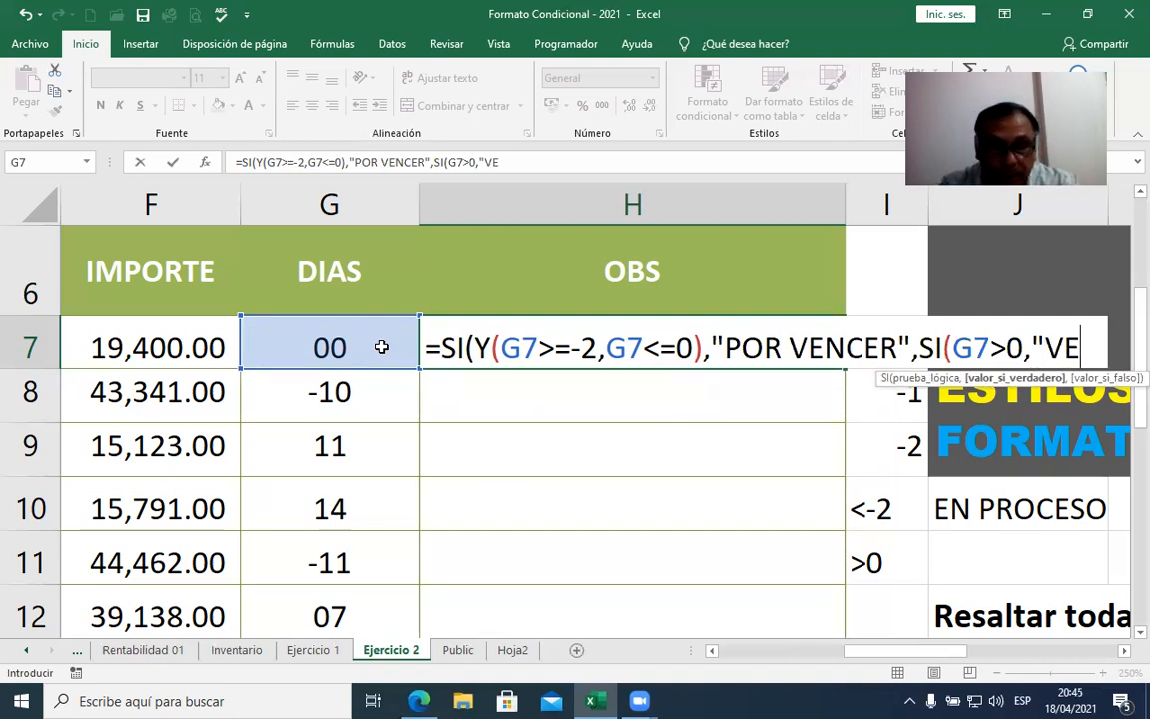
text(NCIDAD)
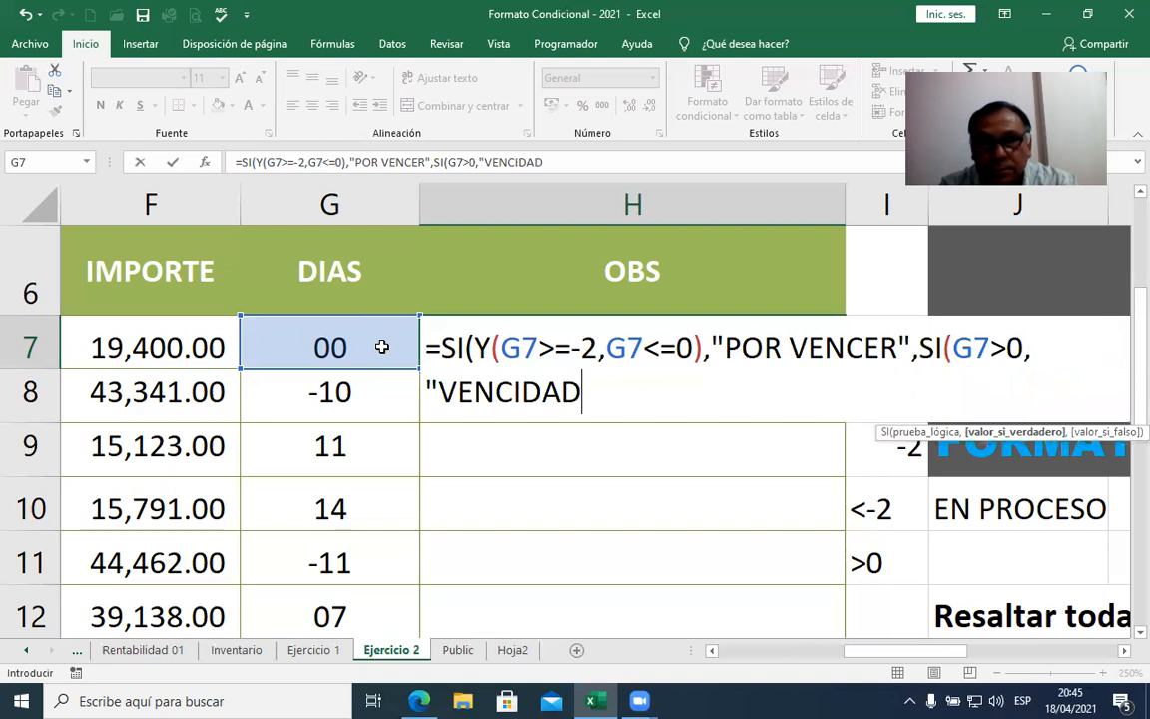
key(BackSpace)
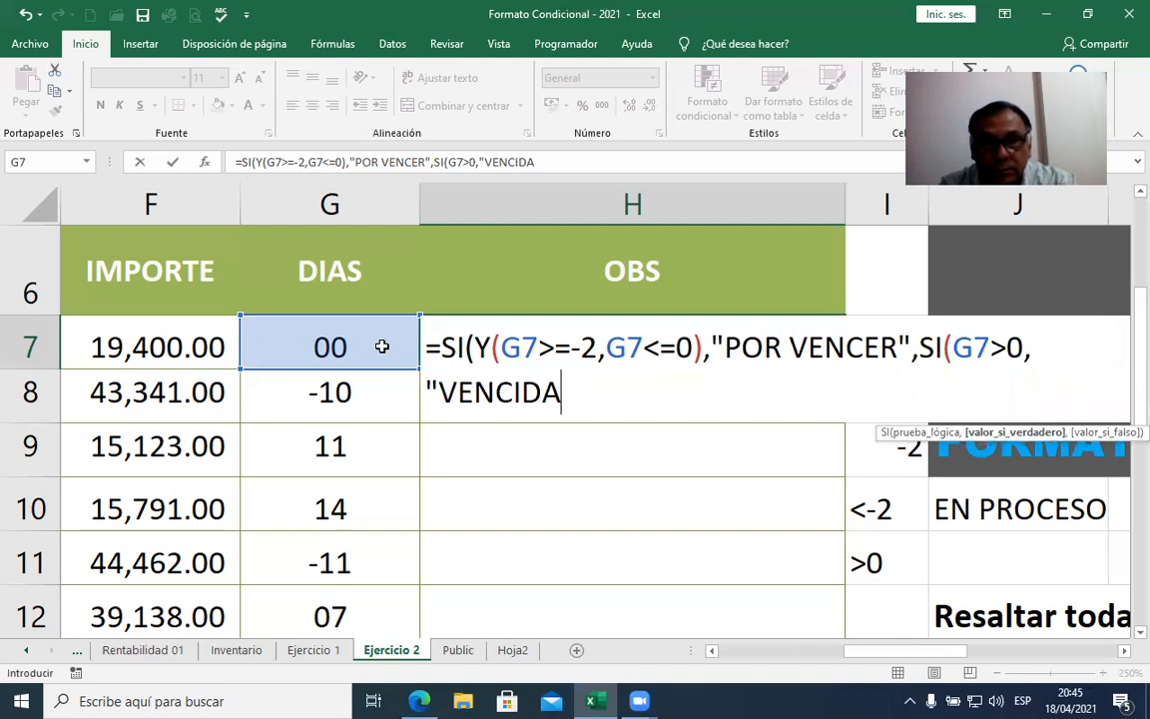
key(BackSpace)
text(O)
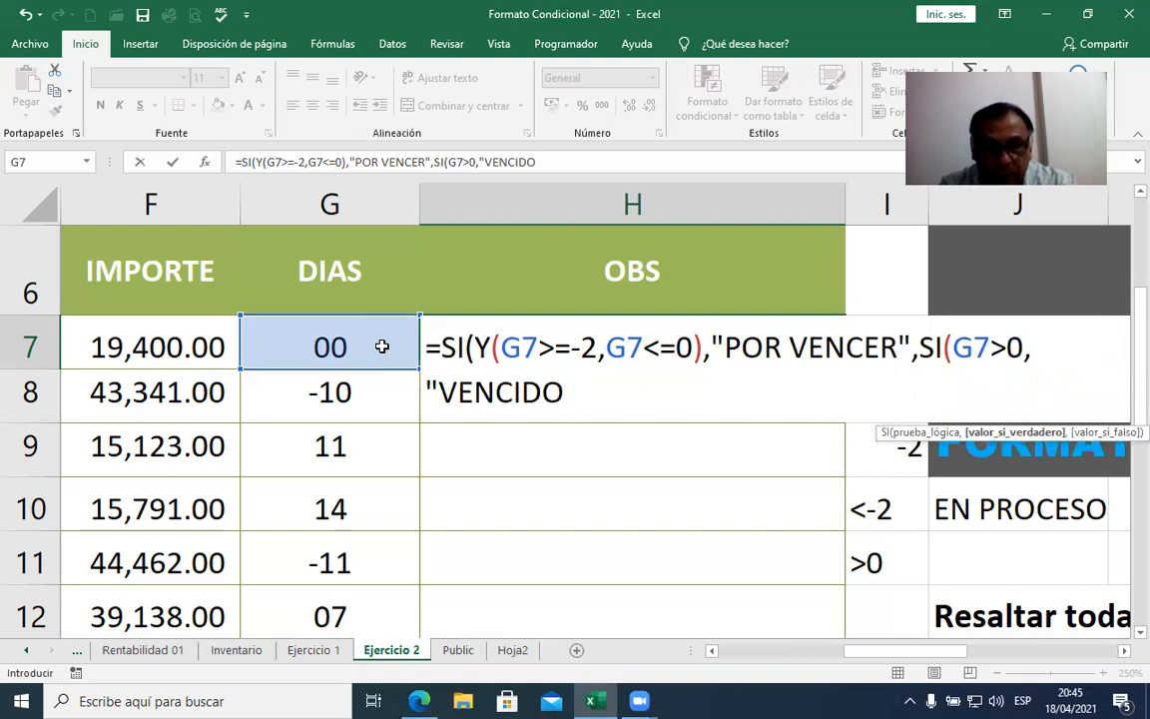
text(")
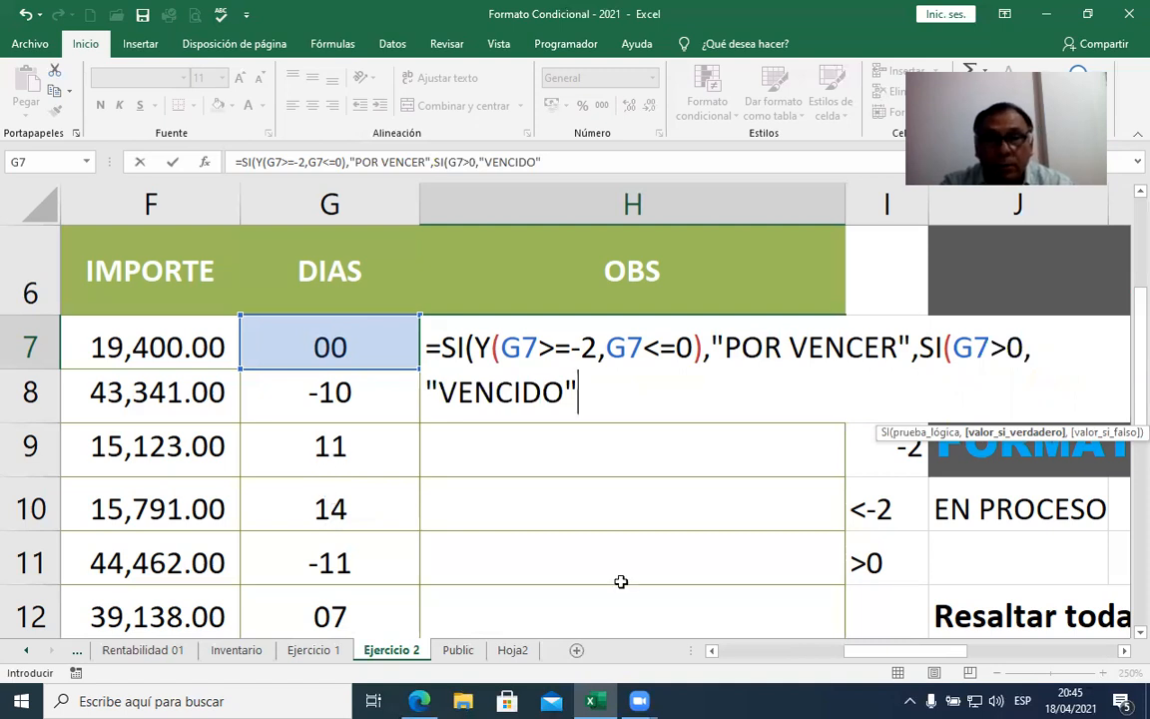
Step: Change the nested SI's true result in the H7 formula to "VENCIDA"
click(566, 395)
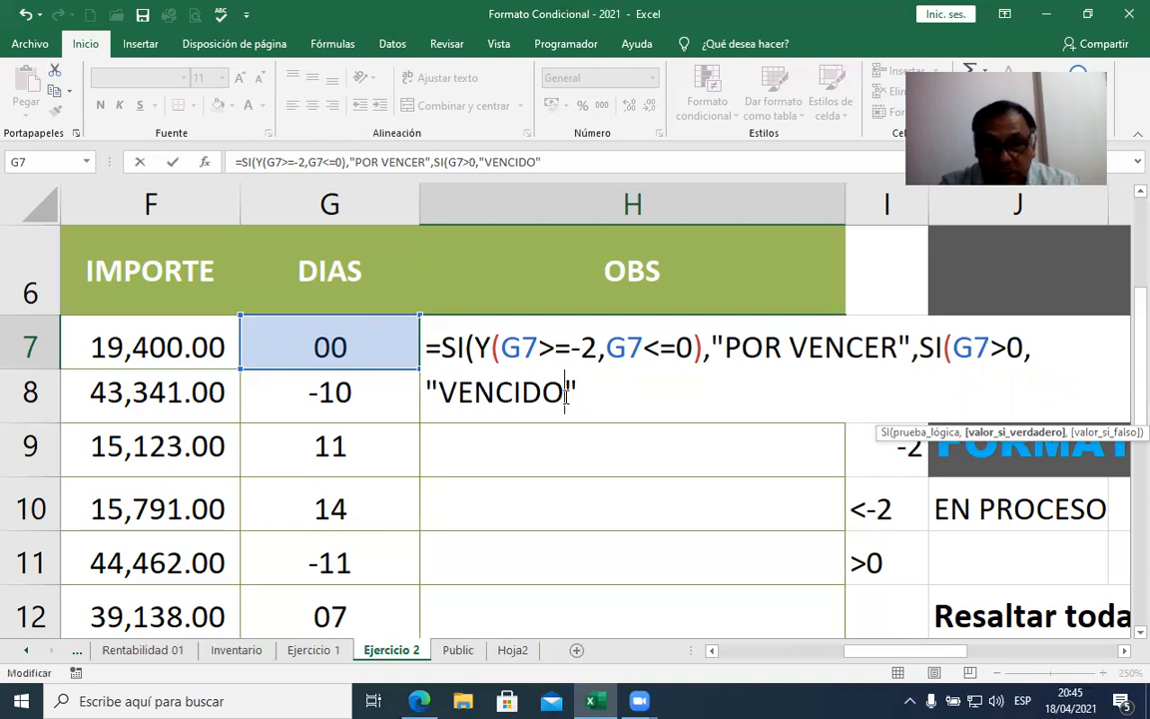
key(BackSpace)
text(A)
click(587, 380)
Step: Complete the H7 formula with "EN PROCESO" as the nested SI's false result, close both functions and enter it
text(,)
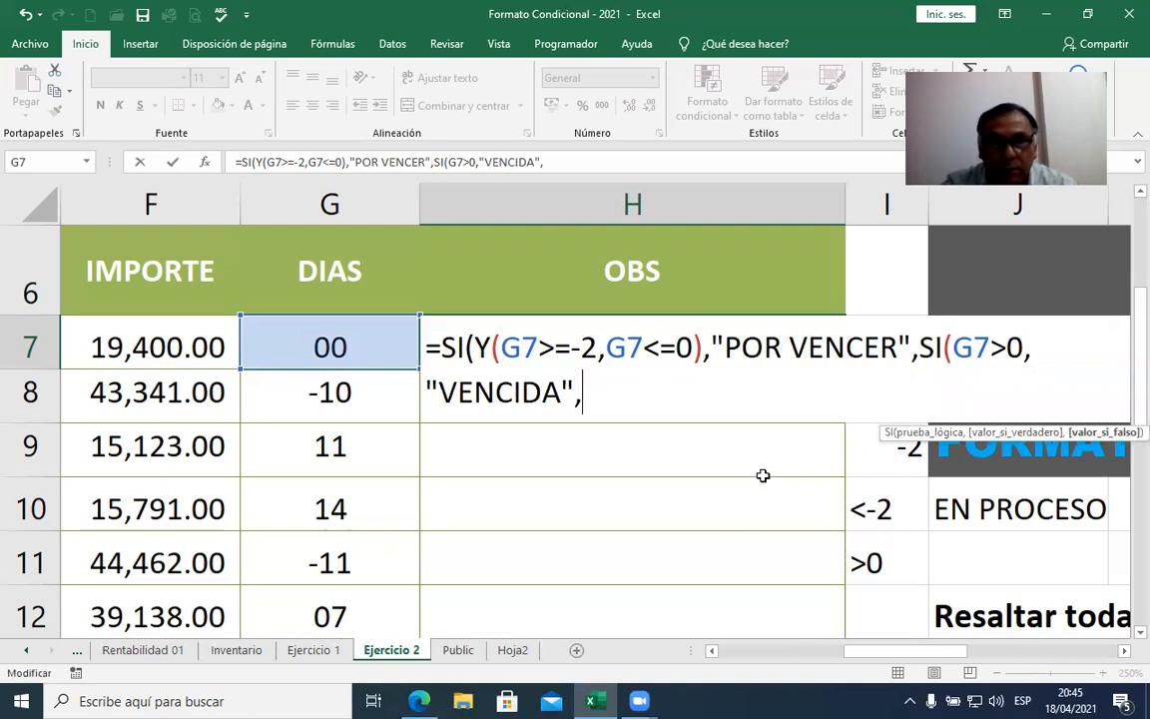
text("EM)
key(BackSpace)
text(N PRO)
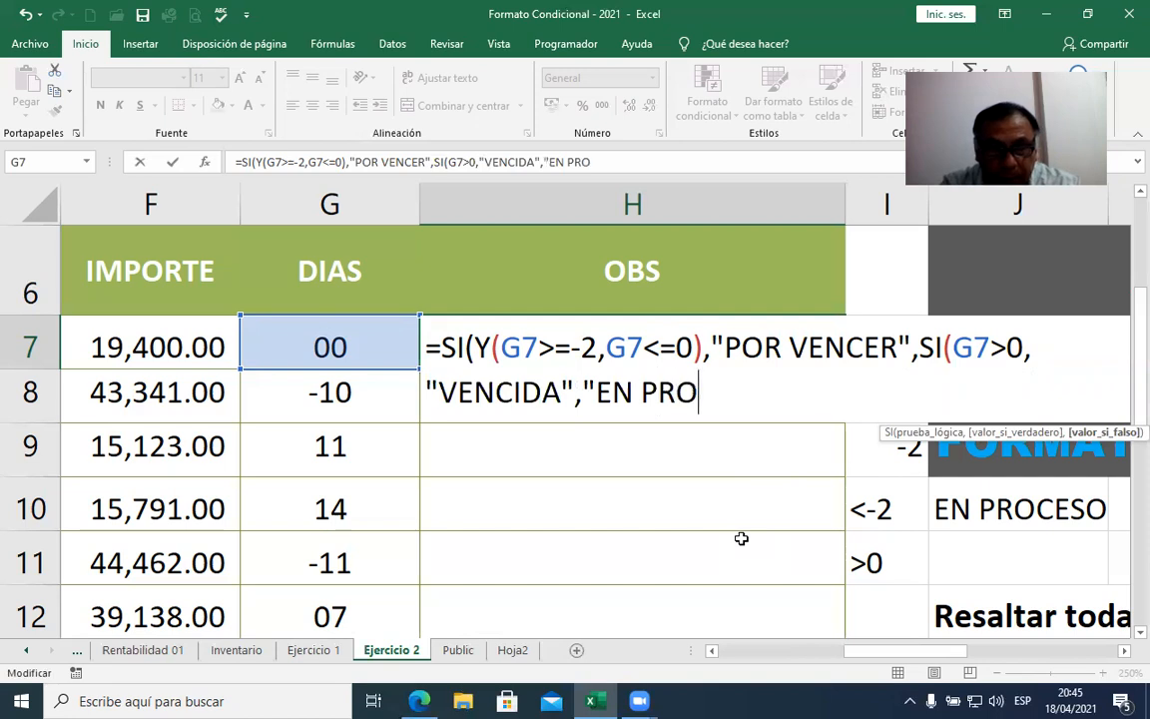
text(CESO)
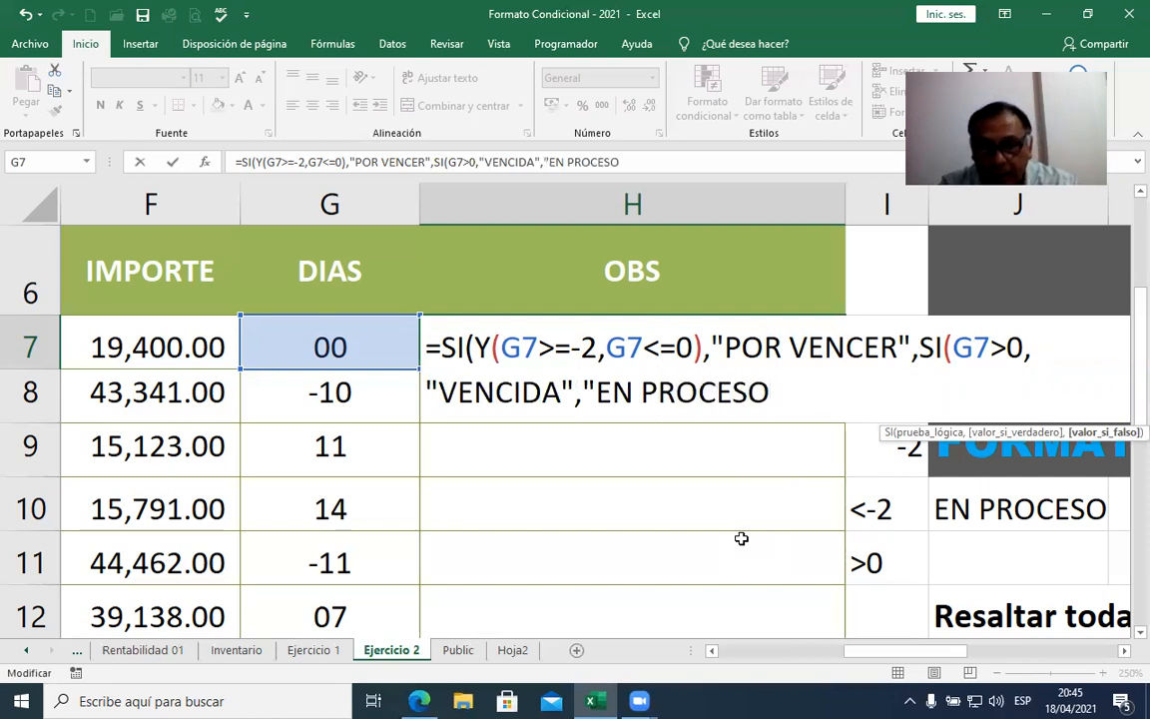
text(")
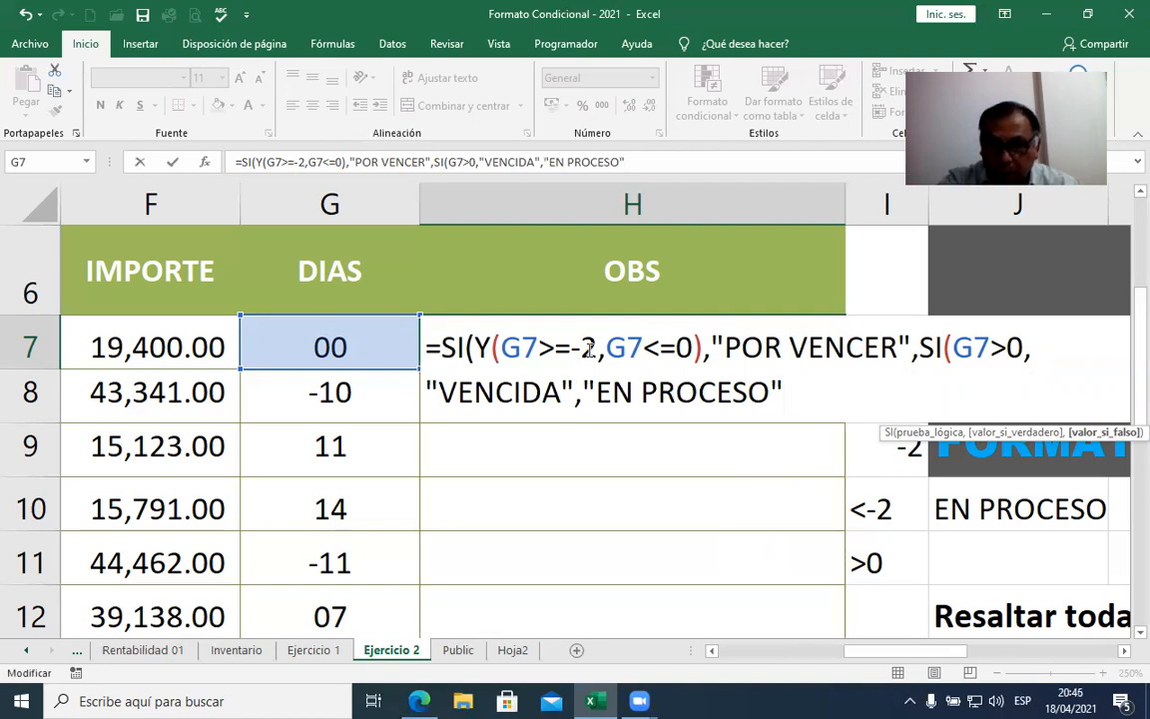
text())
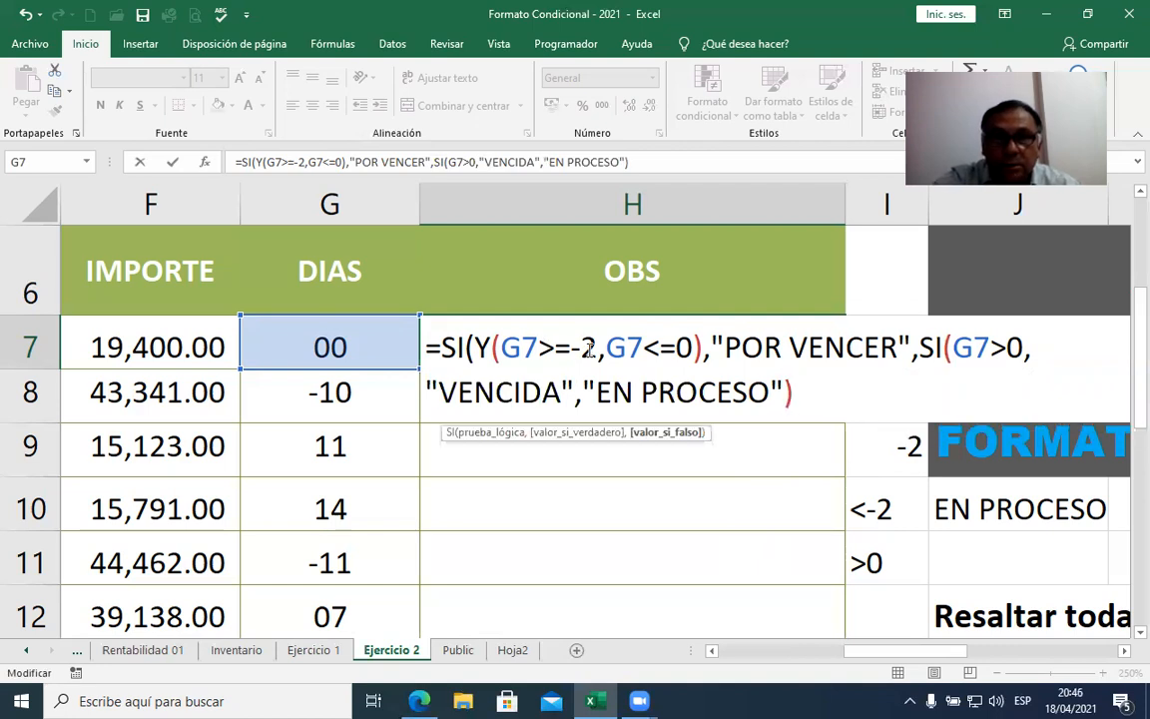
text())
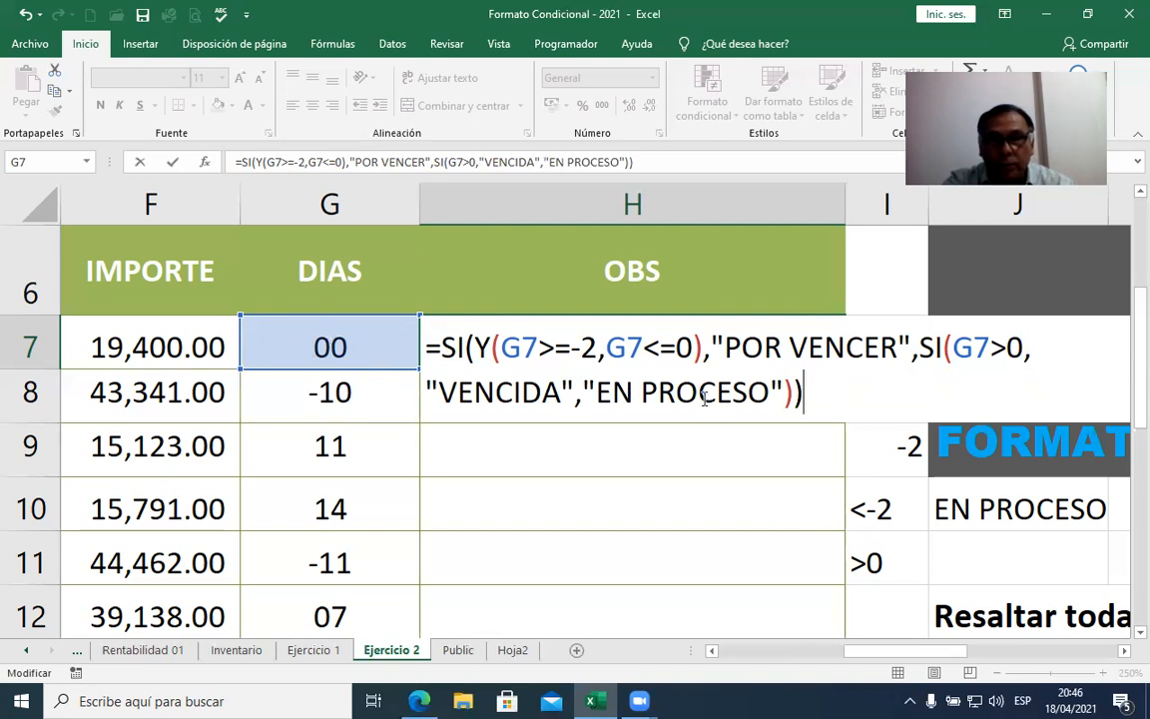
key(Return)
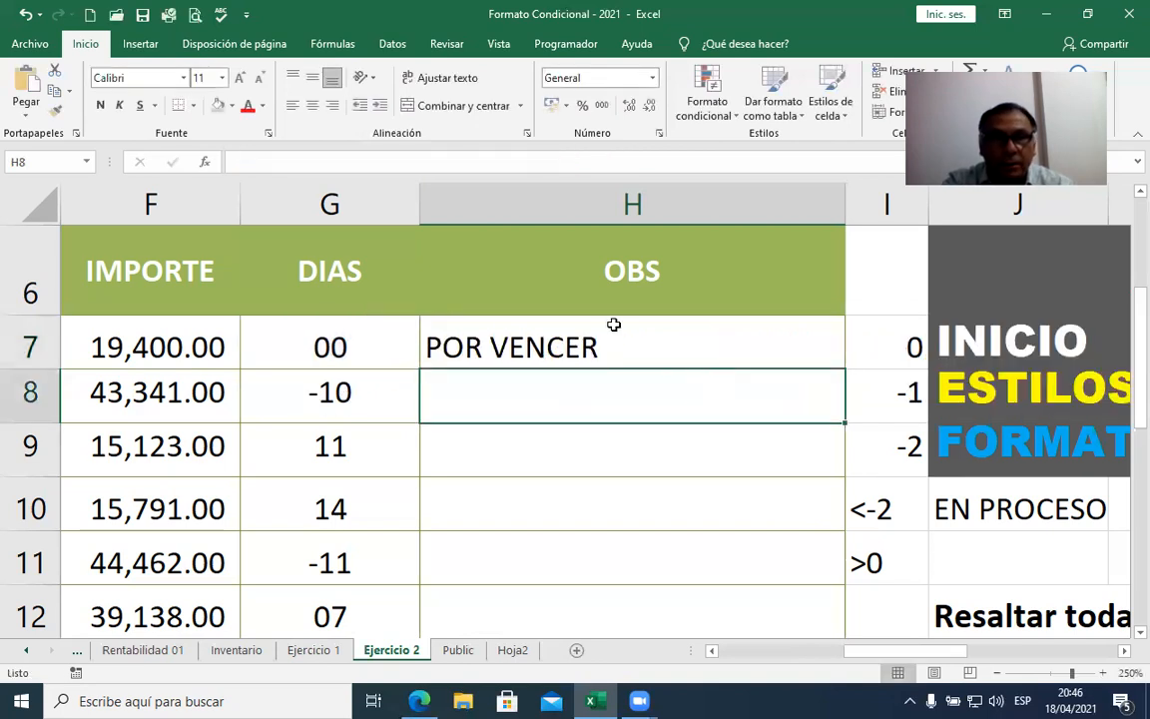
Step: Fill the H7 formula down the OBS column for all the remaining invoices
click(577, 363)
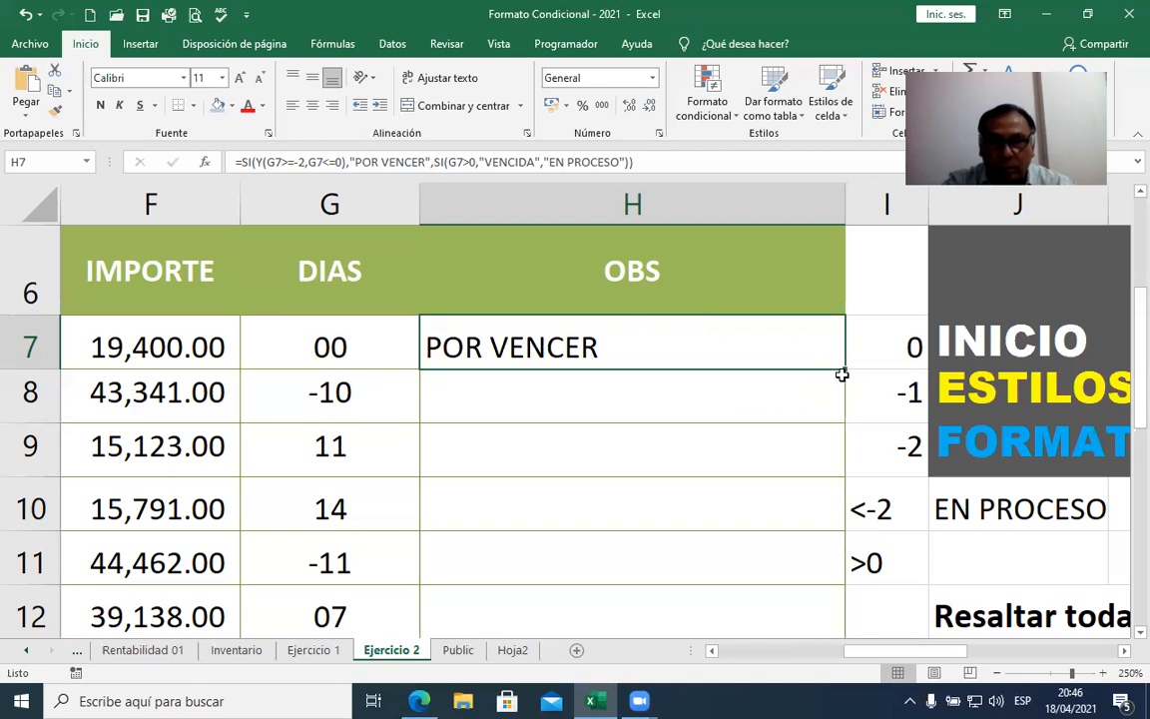
double_click(846, 370)
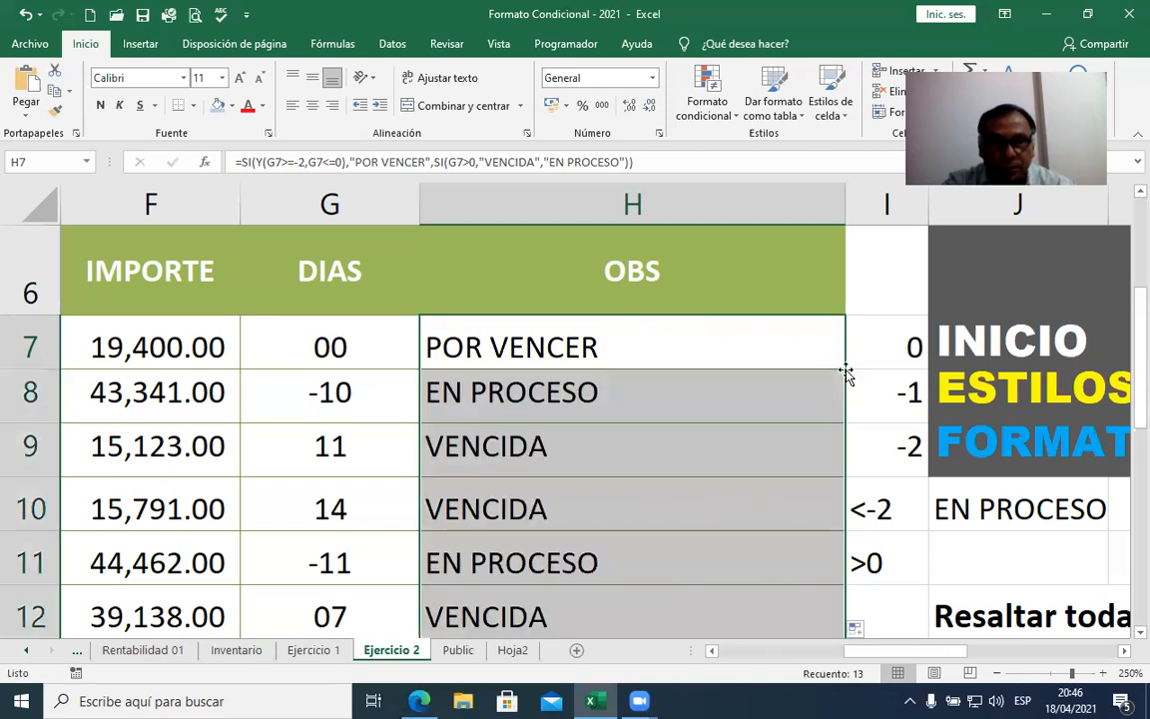
Step: Compare the invoices' DIAS values and OBS statuses with their coloured due dates in the FECHA VCMTO column
click(351, 410)
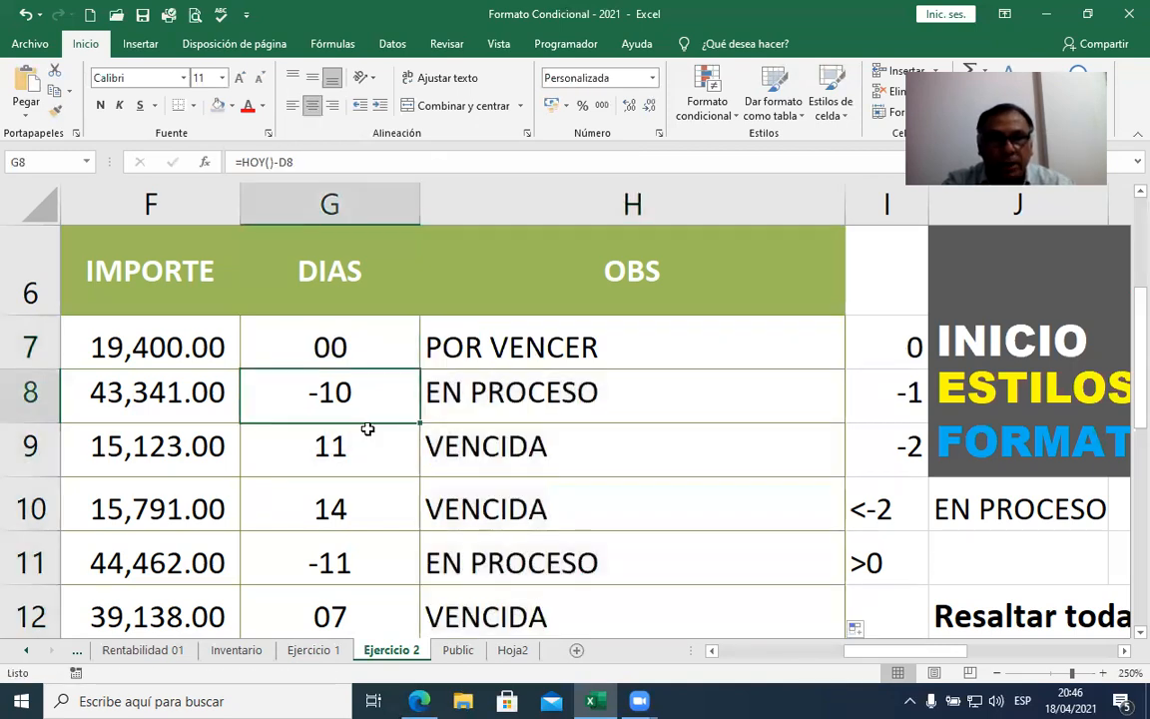
click(370, 450)
click(367, 499)
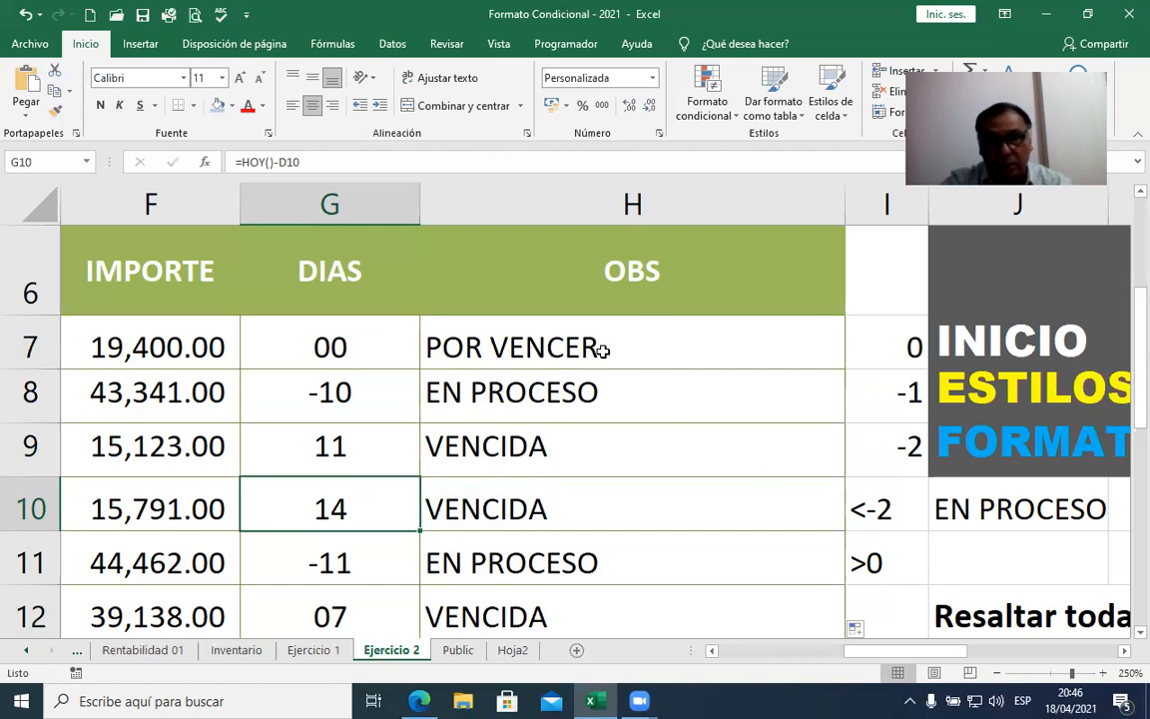
drag(856, 656, 832, 659)
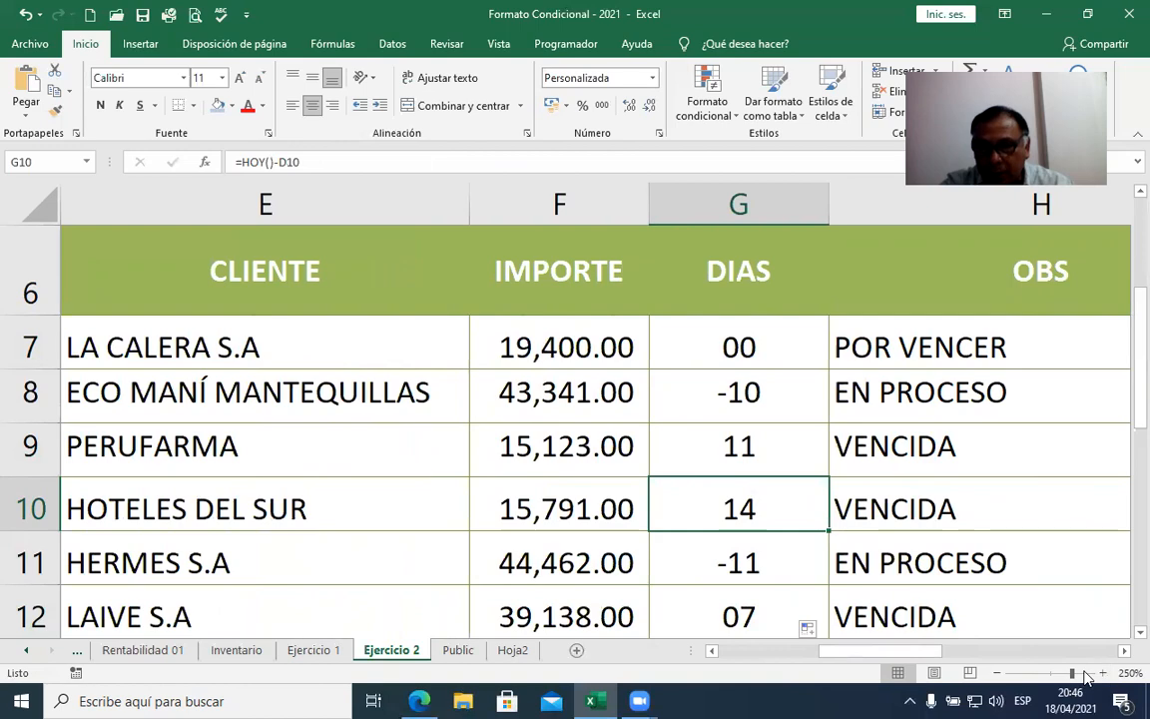
drag(1067, 675, 1058, 675)
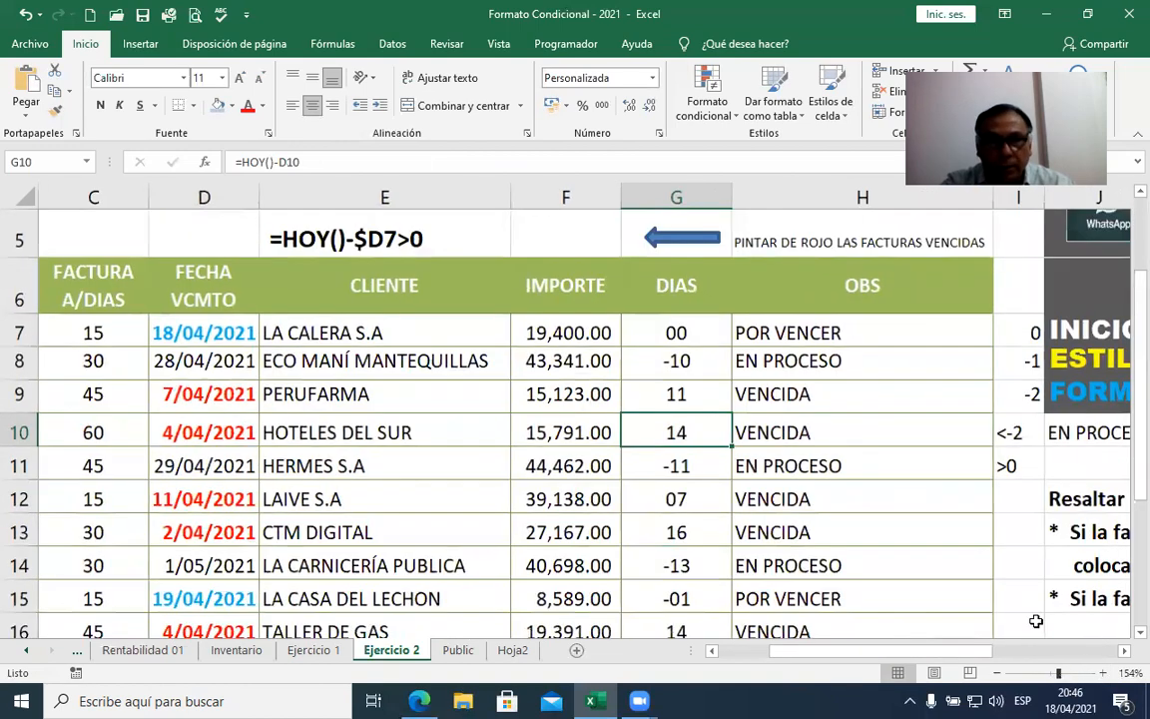
click(199, 364)
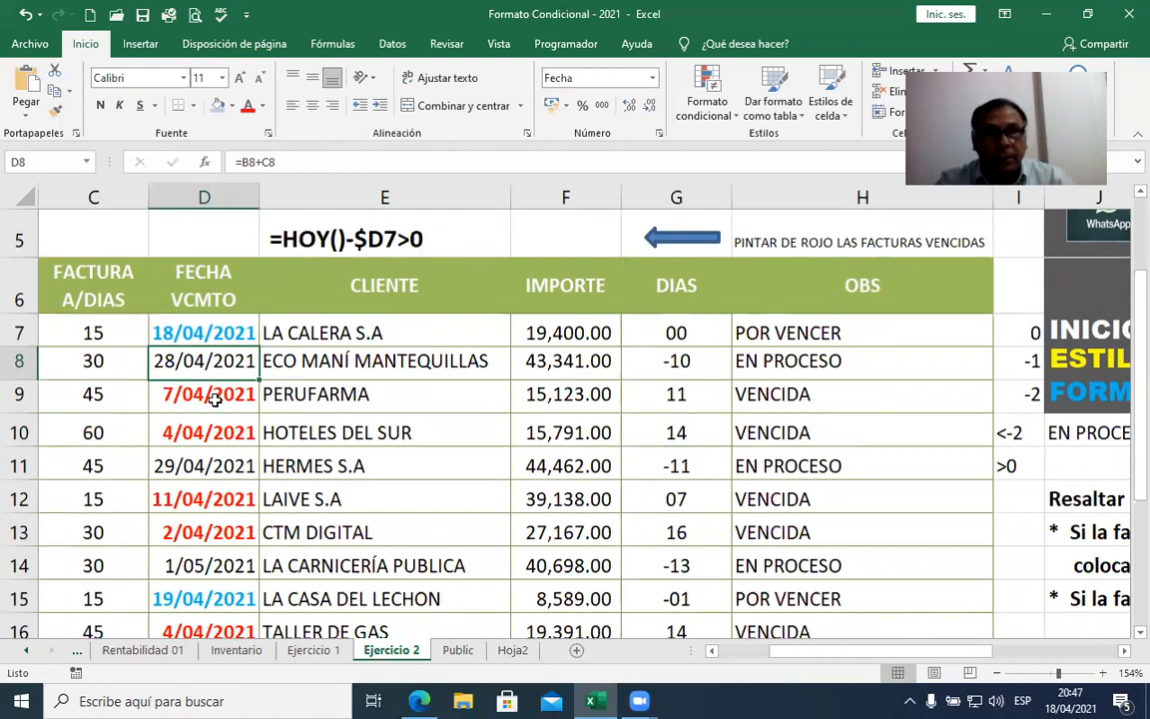
click(210, 397)
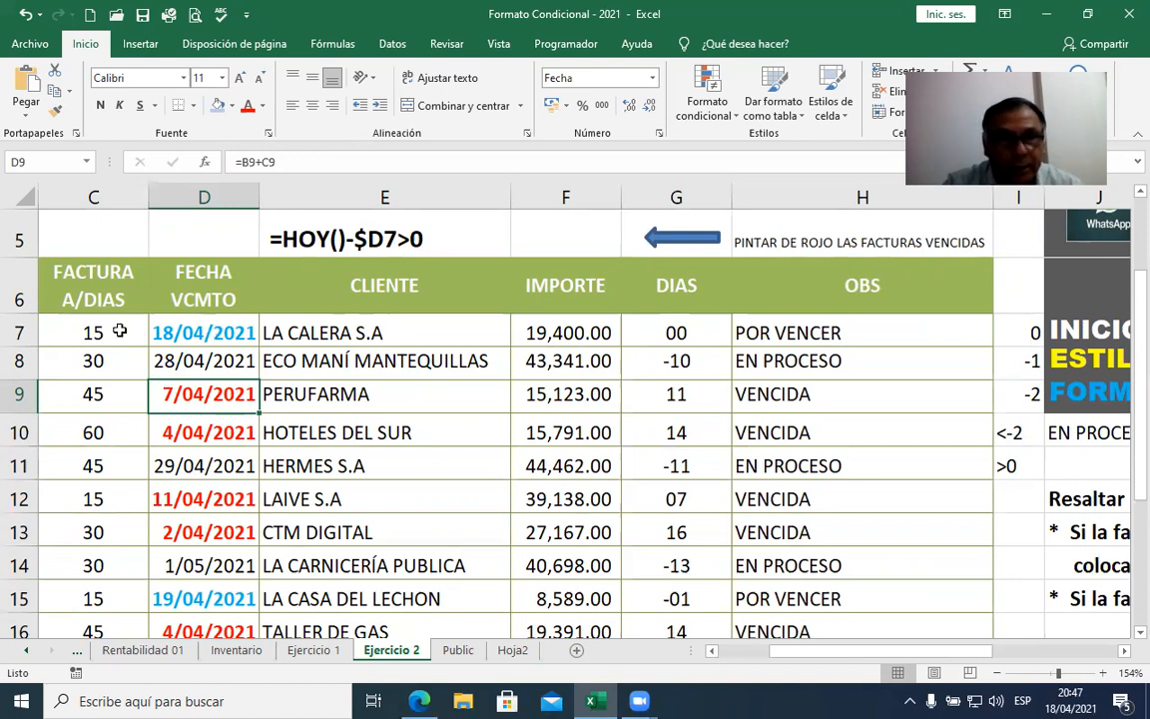
click(186, 332)
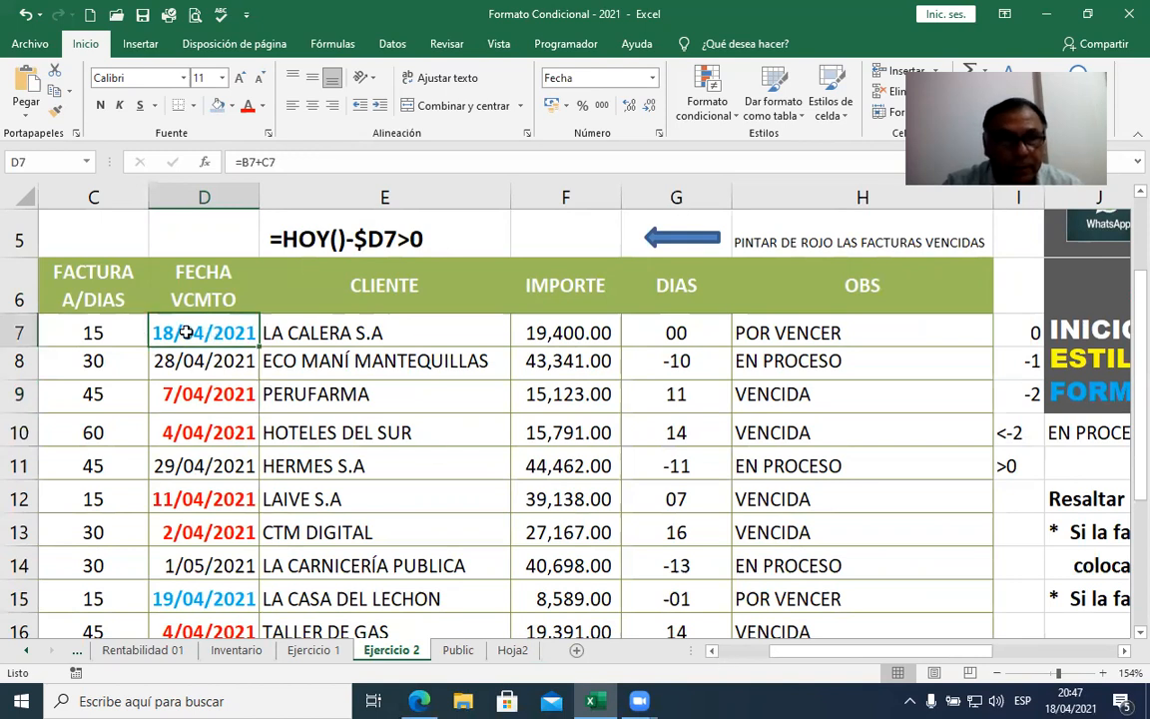
Step: Set the first invoice's issue date in B7 to 1/04/2021, undo the change and redo it
click(712, 651)
click(712, 650)
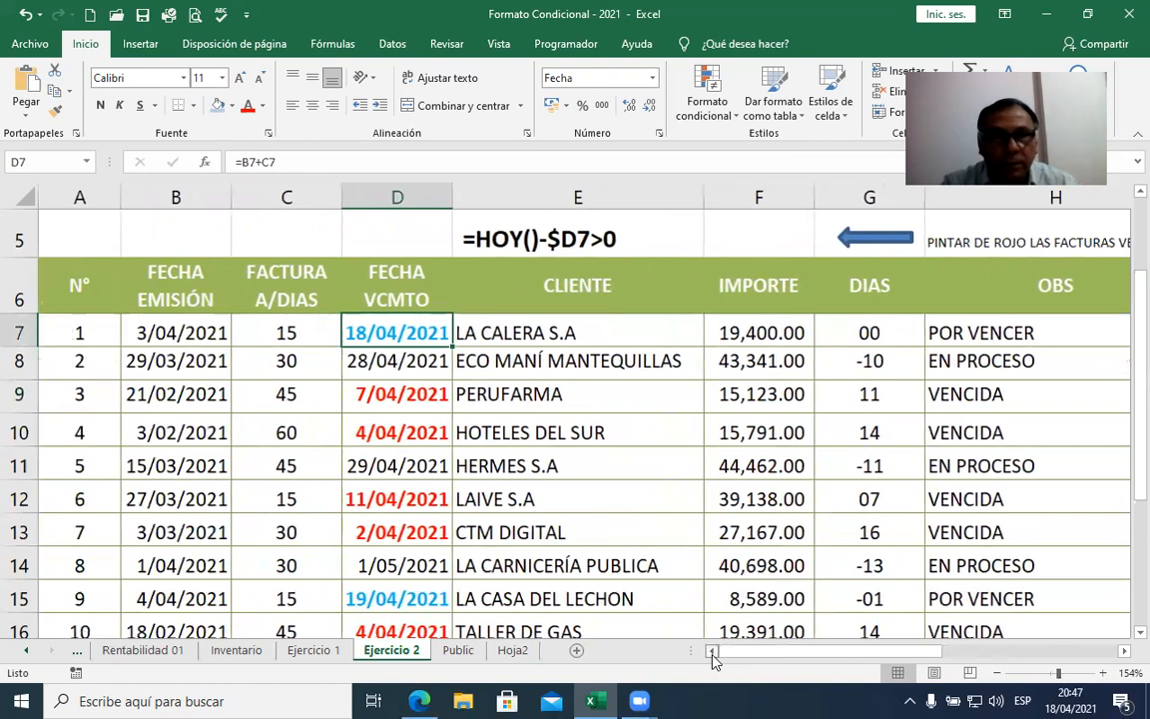
double_click(148, 333)
drag(148, 334, 141, 333)
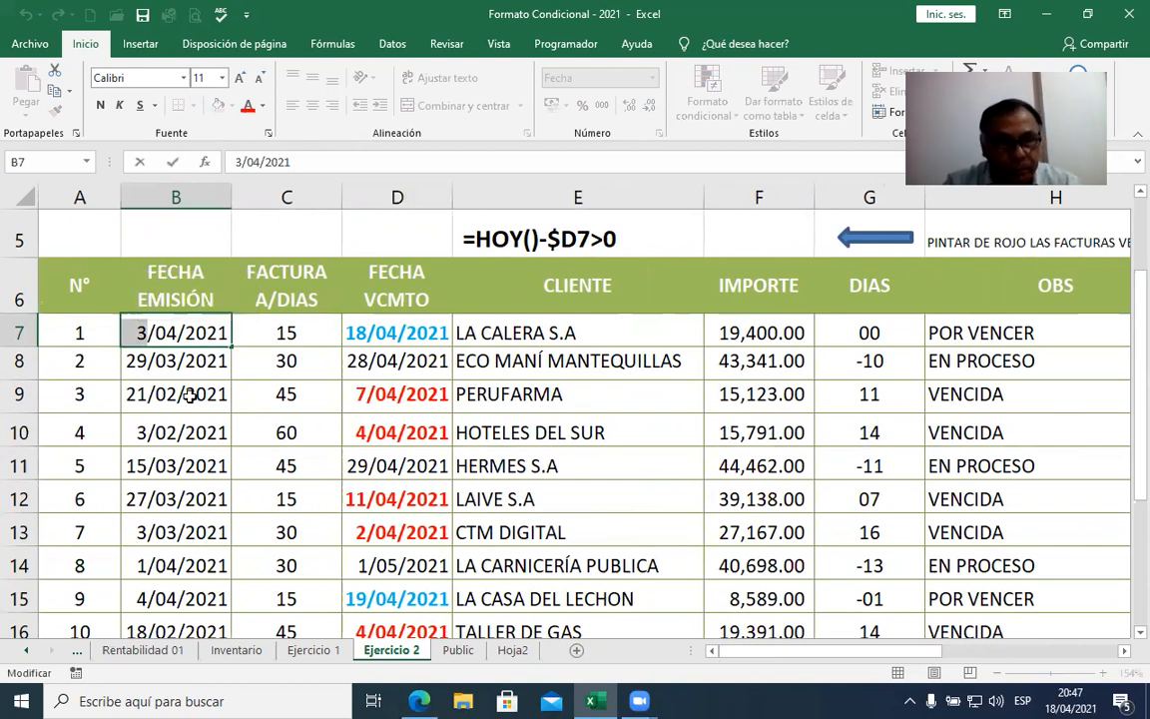
text(1)
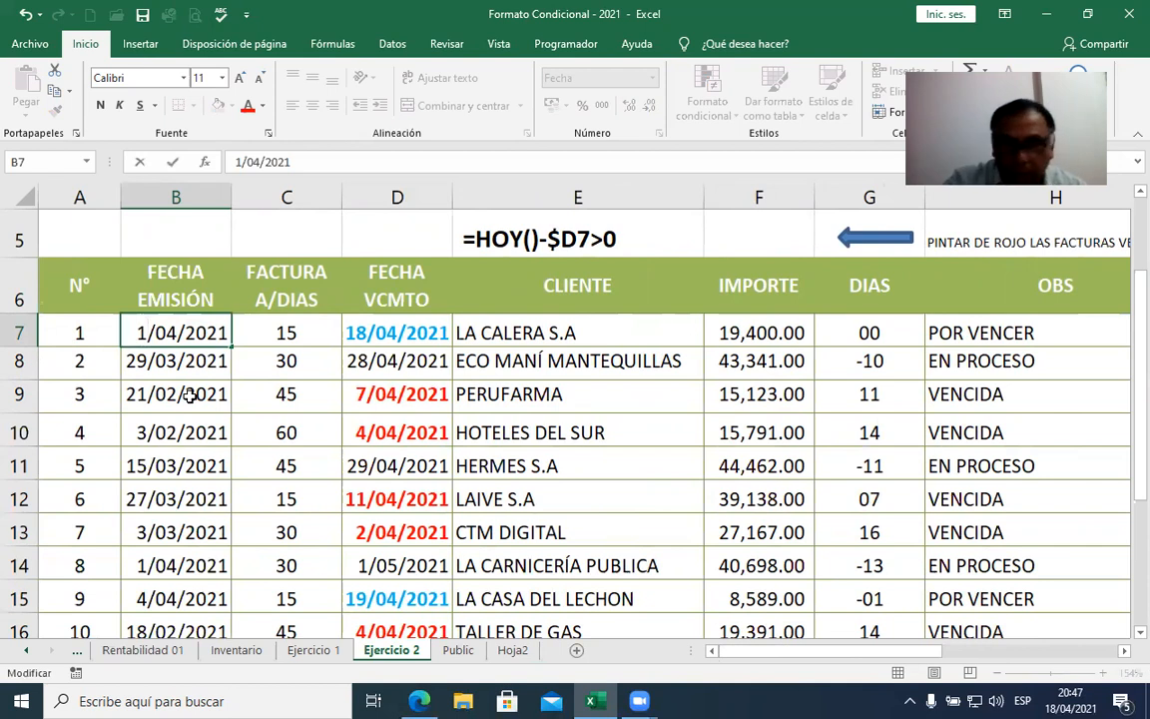
key(Return)
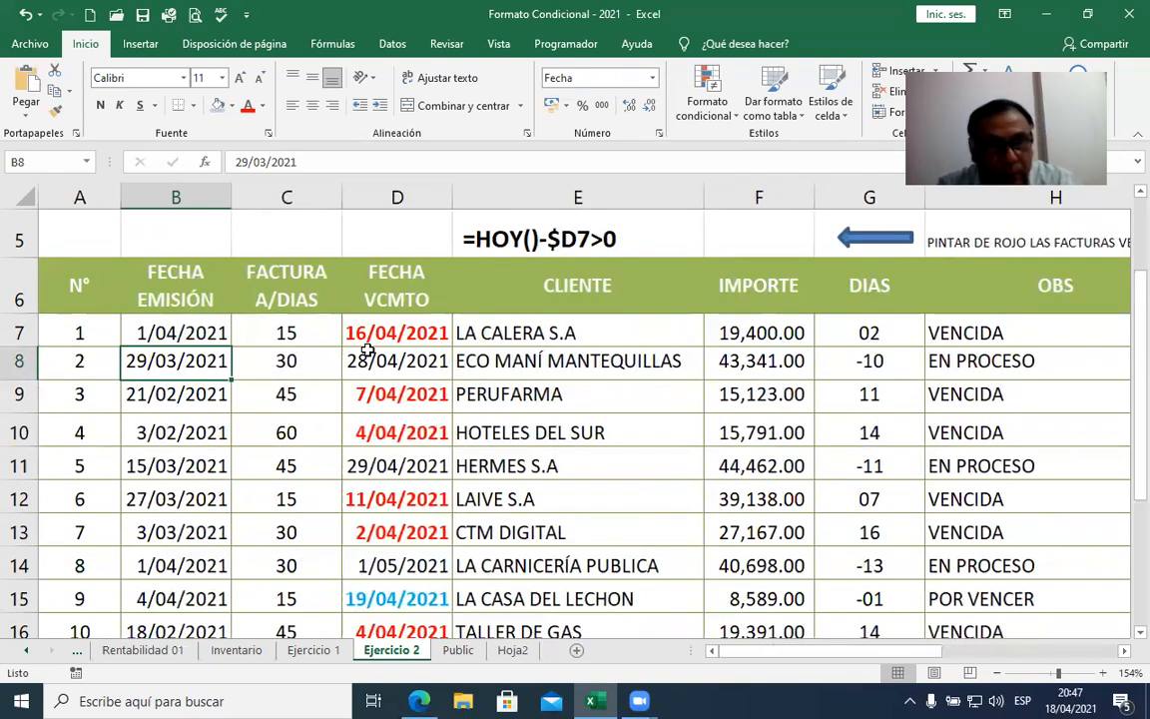
key(ctrl+z)
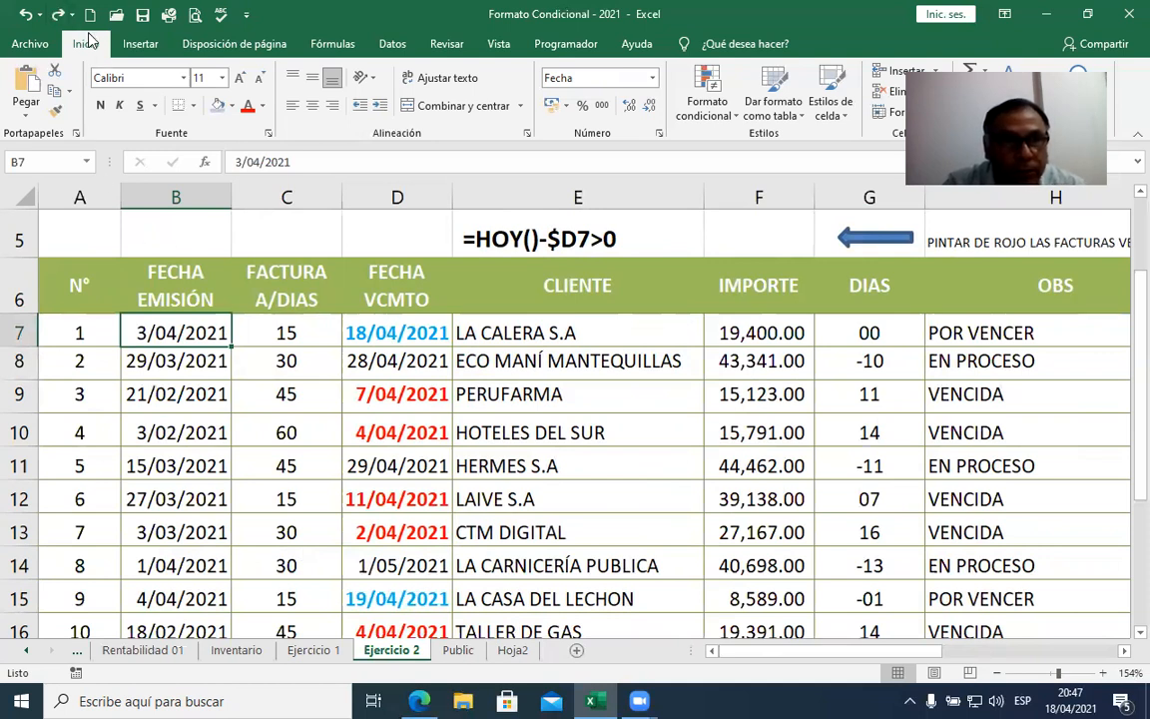
click(58, 14)
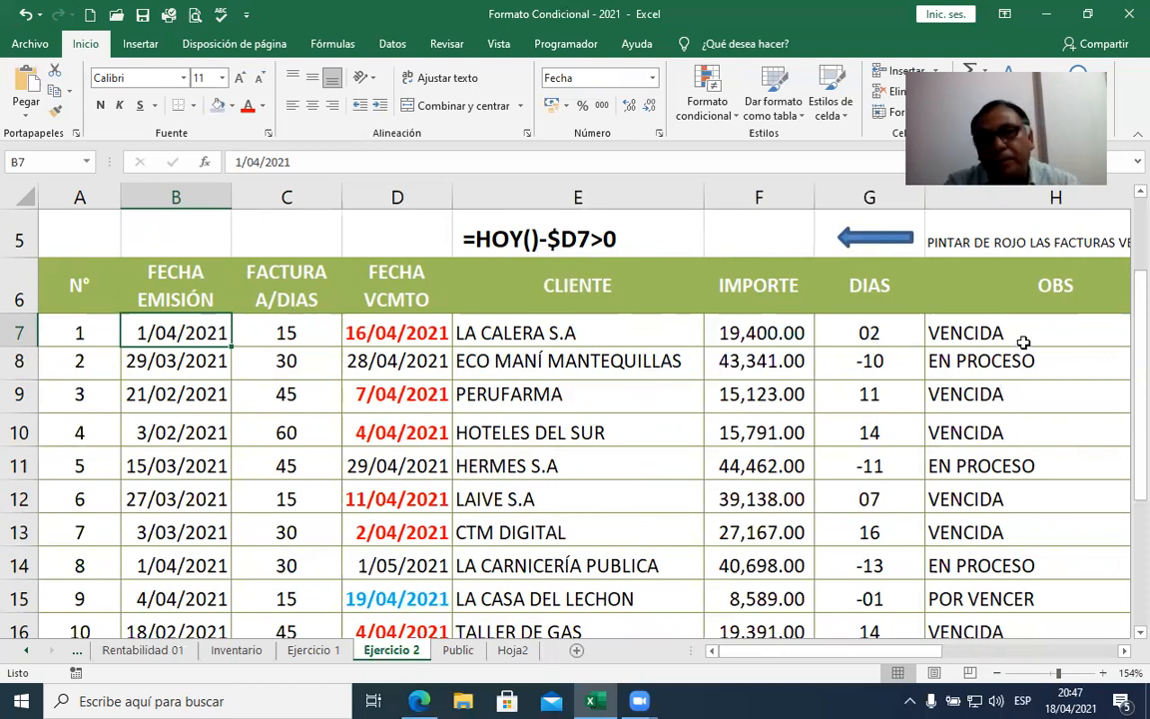
Step: Change the issue date in B7 to 2/04/2021
double_click(143, 335)
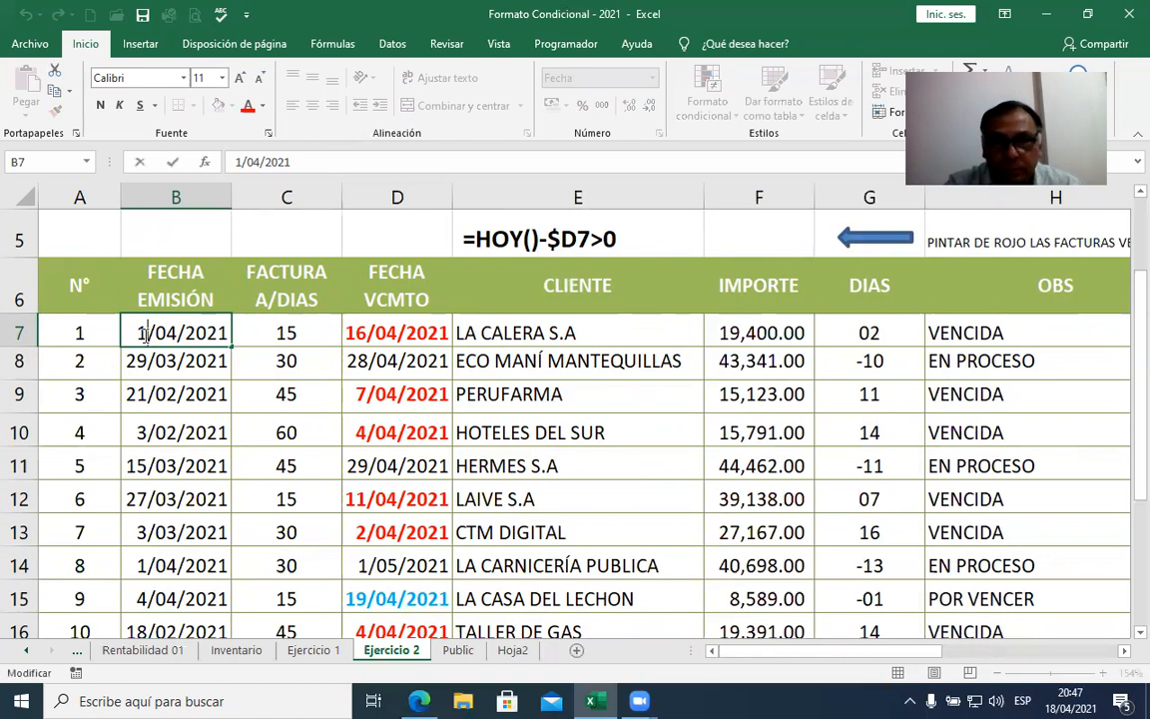
key(BackSpace)
text(2)
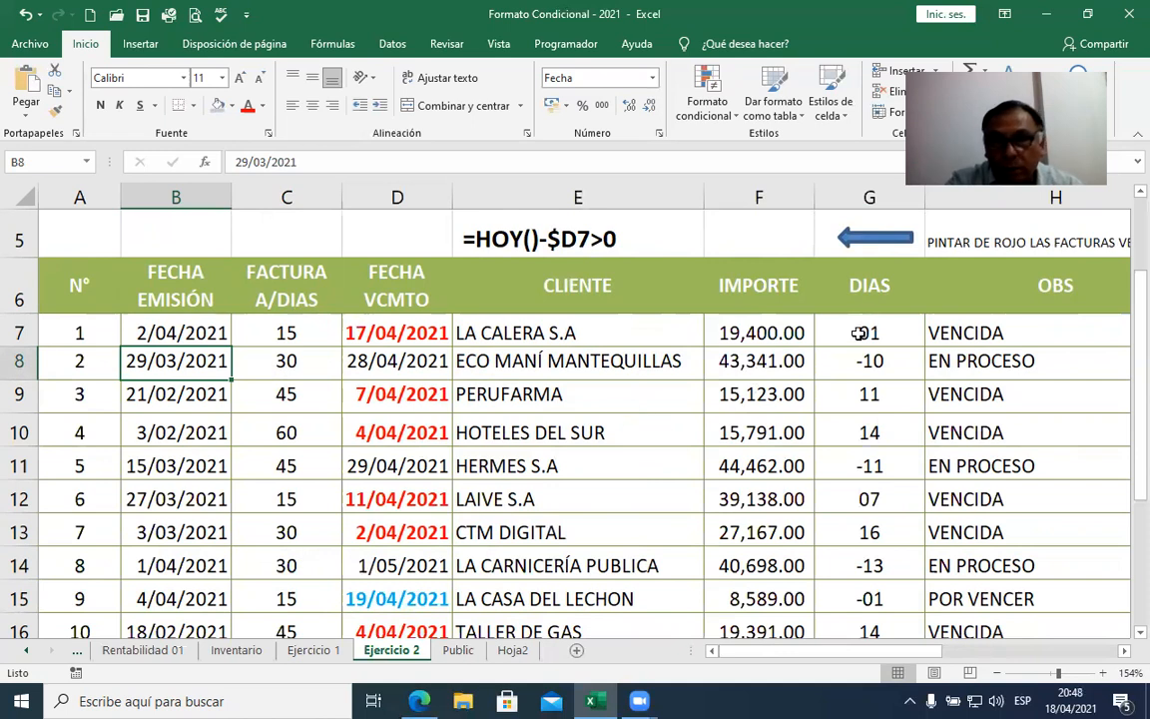
Step: Change the first invoice's issue date in B7 to 3/04/2021
click(149, 333)
double_click(149, 333)
key(BackSpace)
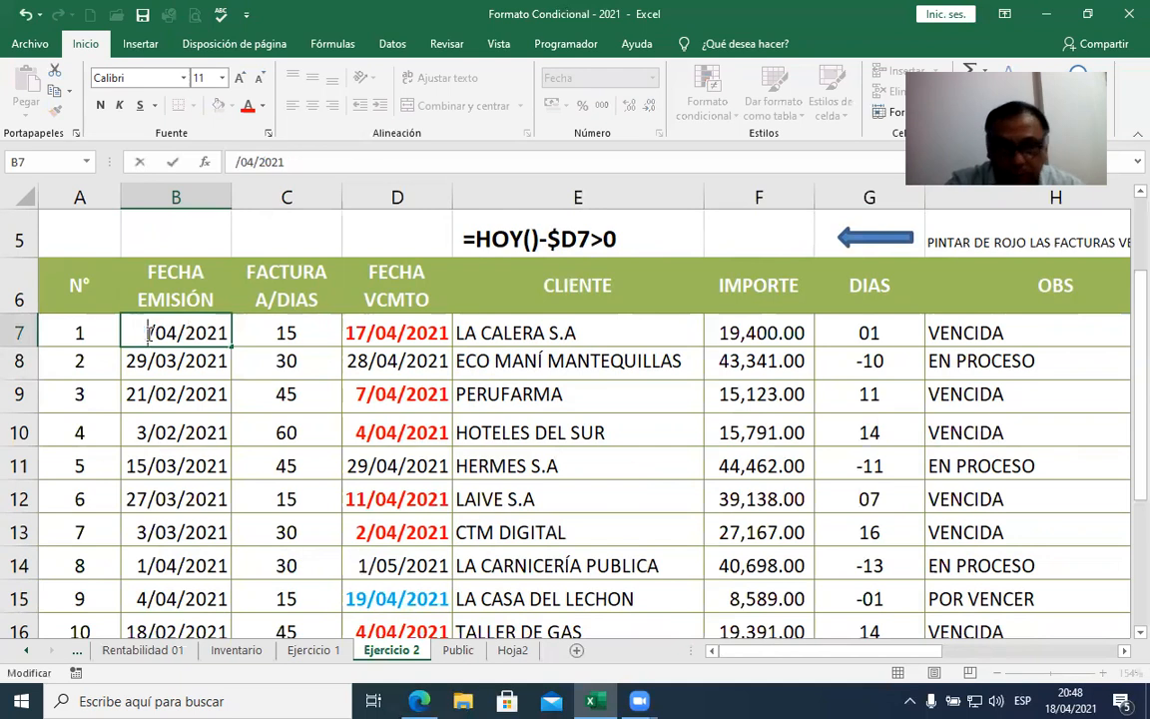
text(3)
key(Return)
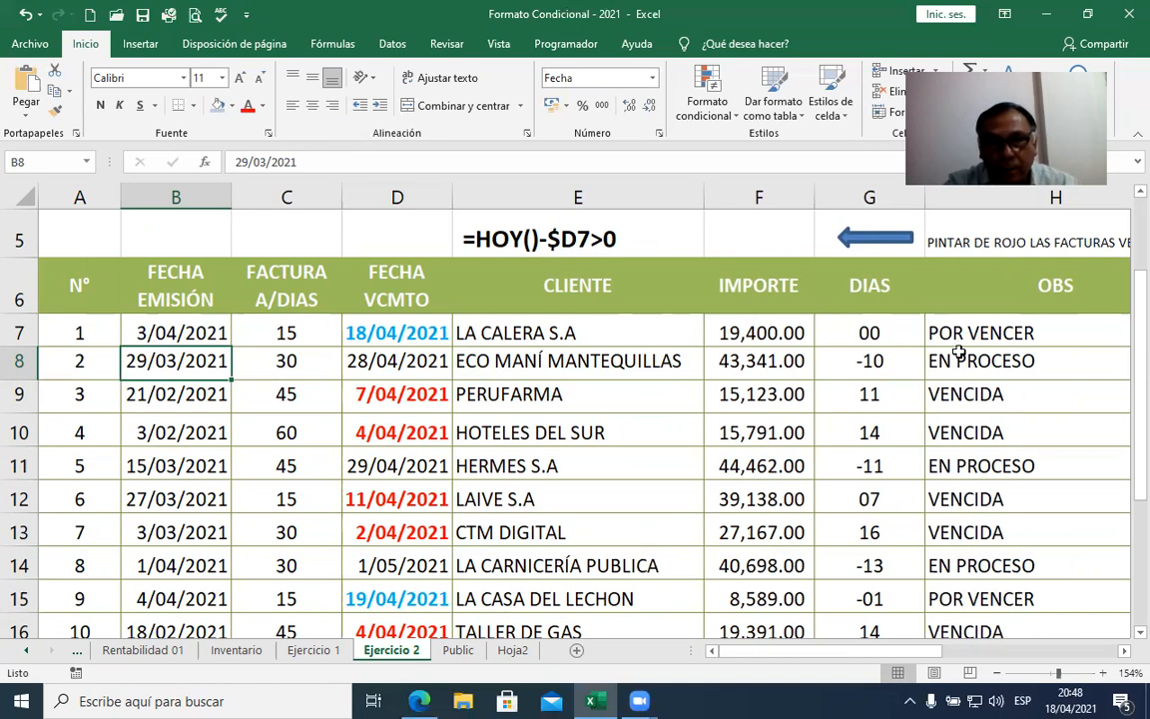
Step: Set the issue date in B7 to 1/04/2021 and check row 7's due date, DIAS and OBS formulas
click(144, 332)
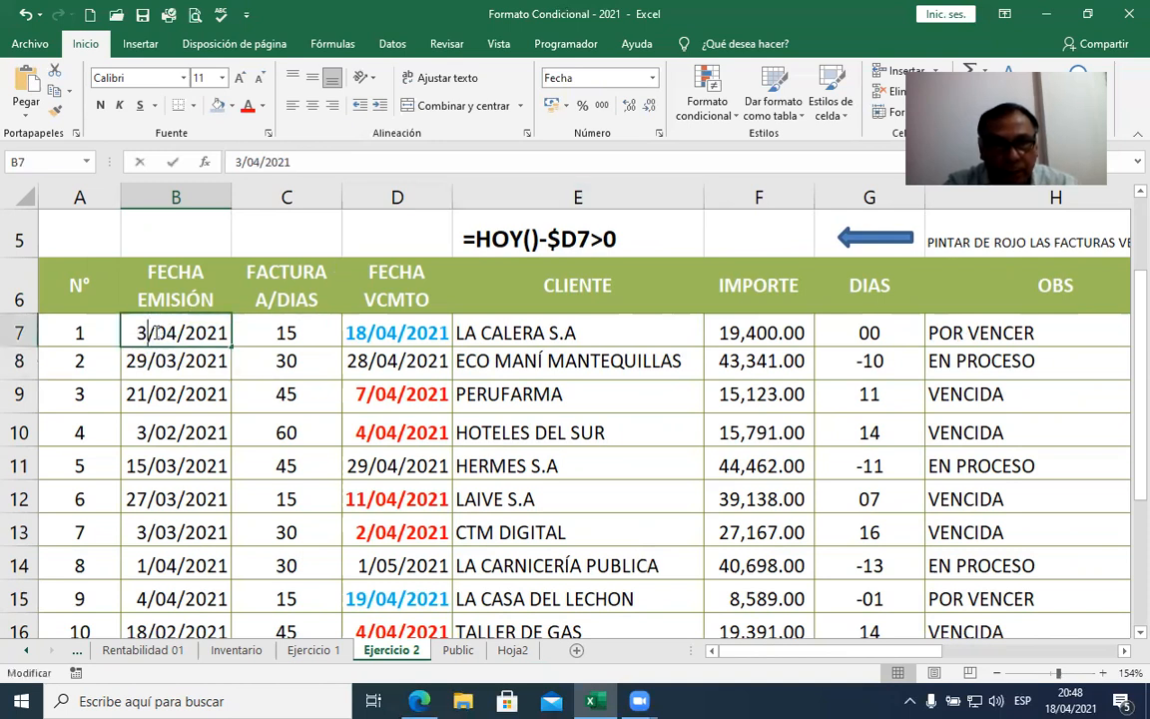
double_click(145, 333)
key(BackSpace)
text(1)
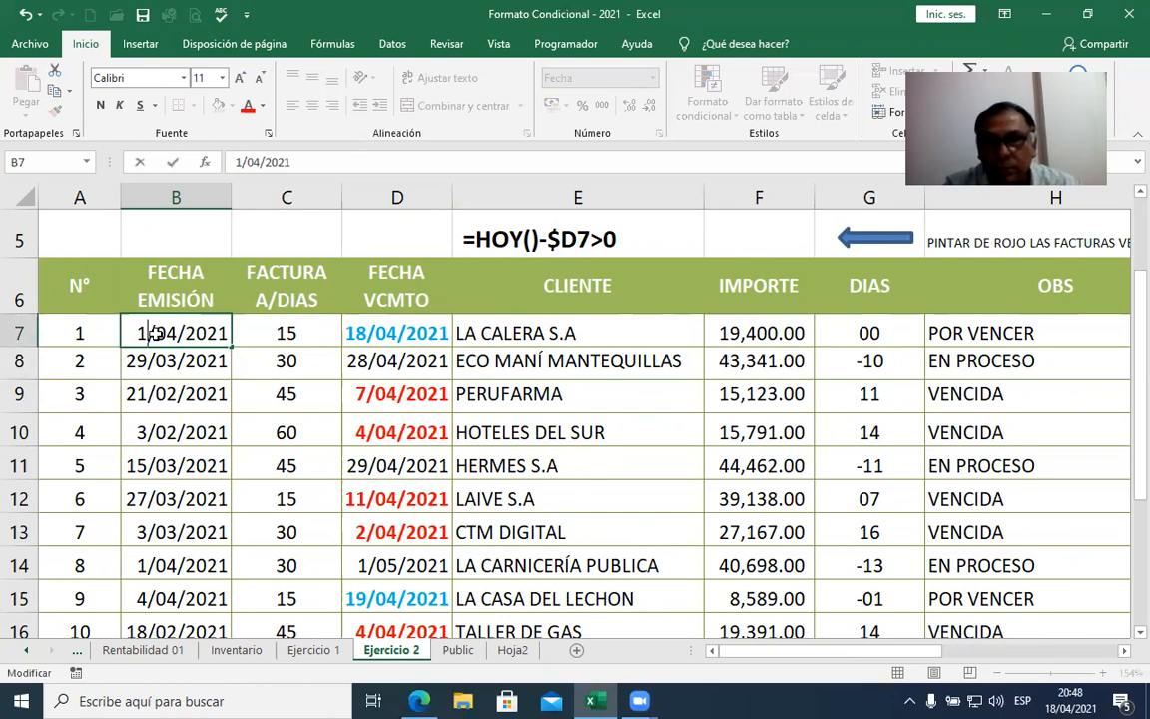
key(Return)
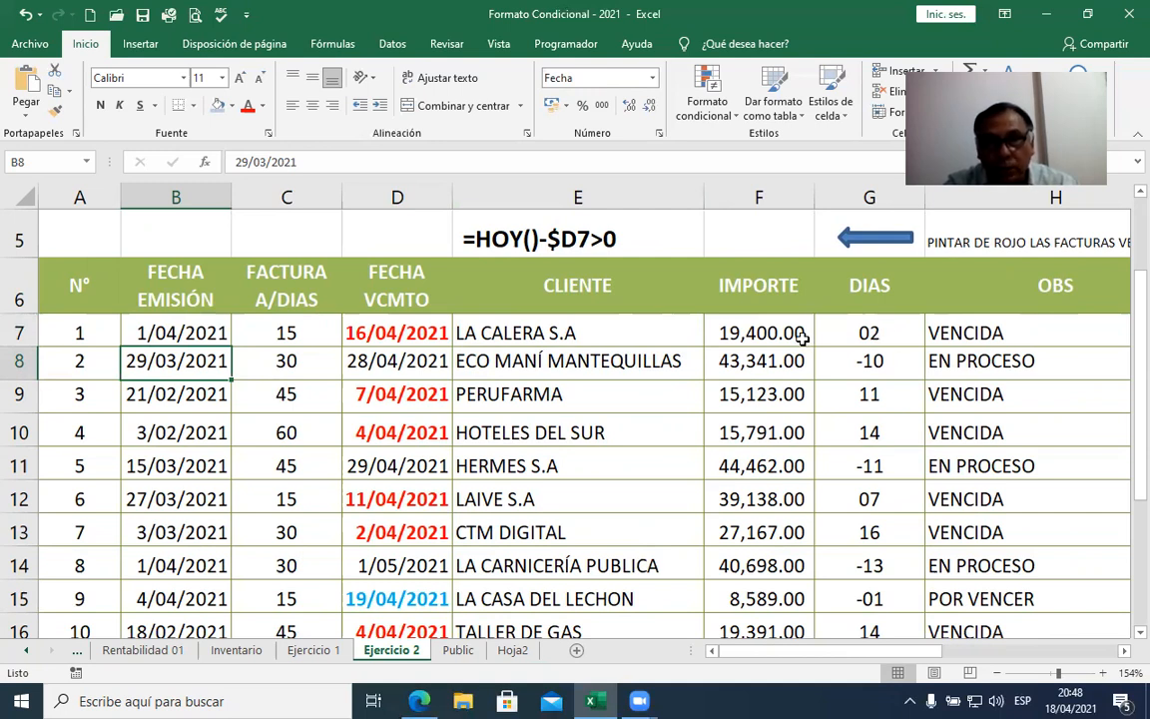
click(394, 333)
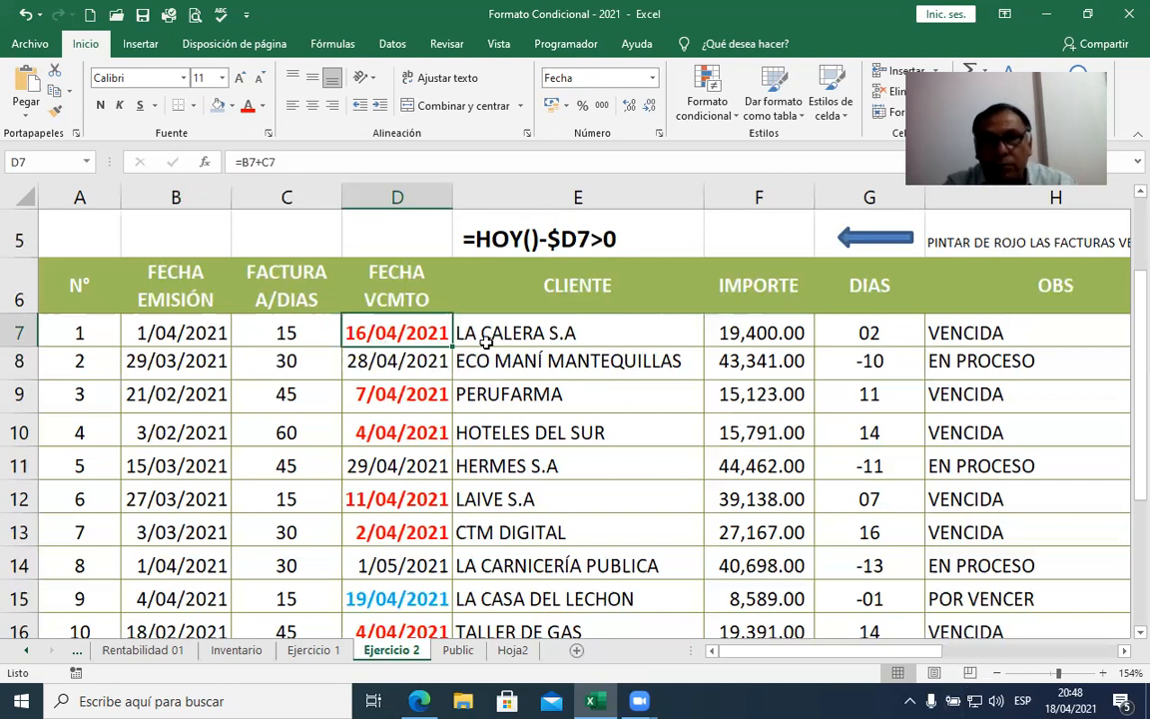
click(878, 332)
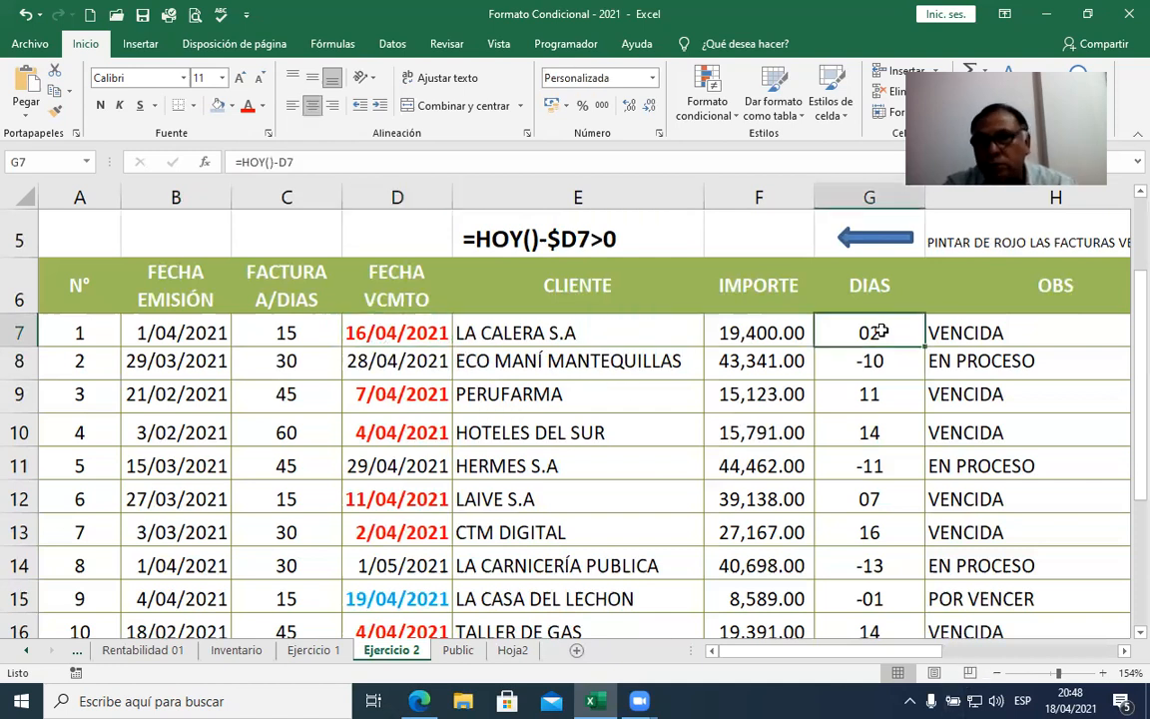
key(Right)
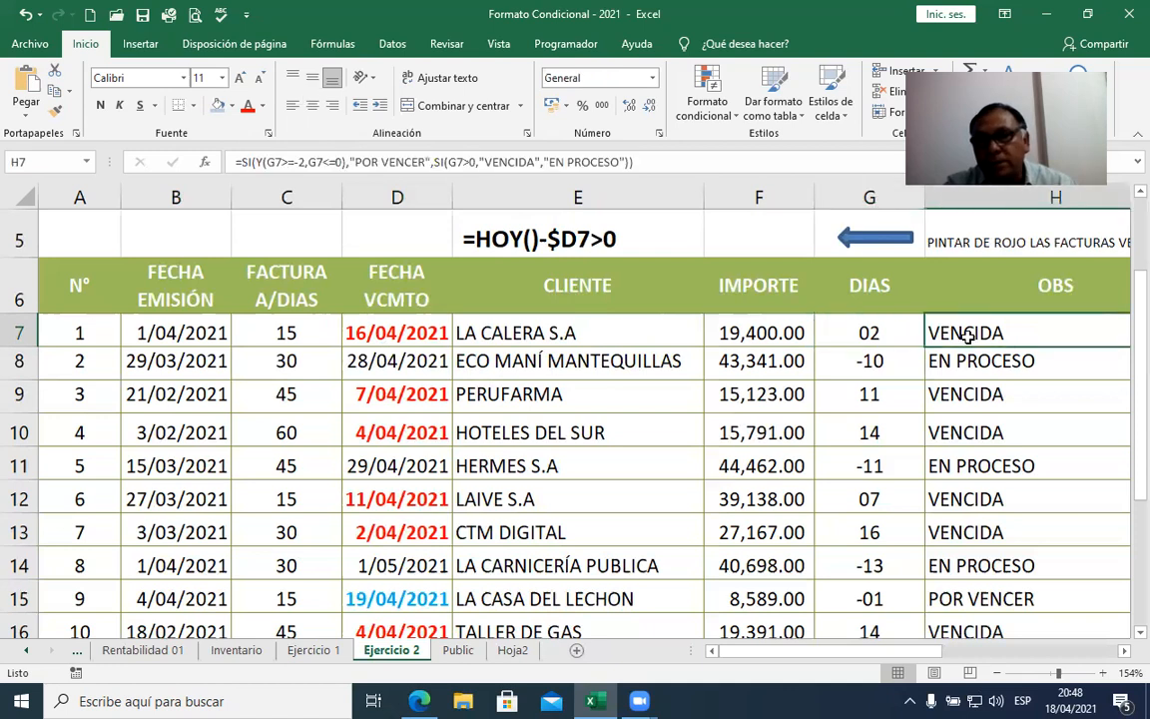
click(396, 337)
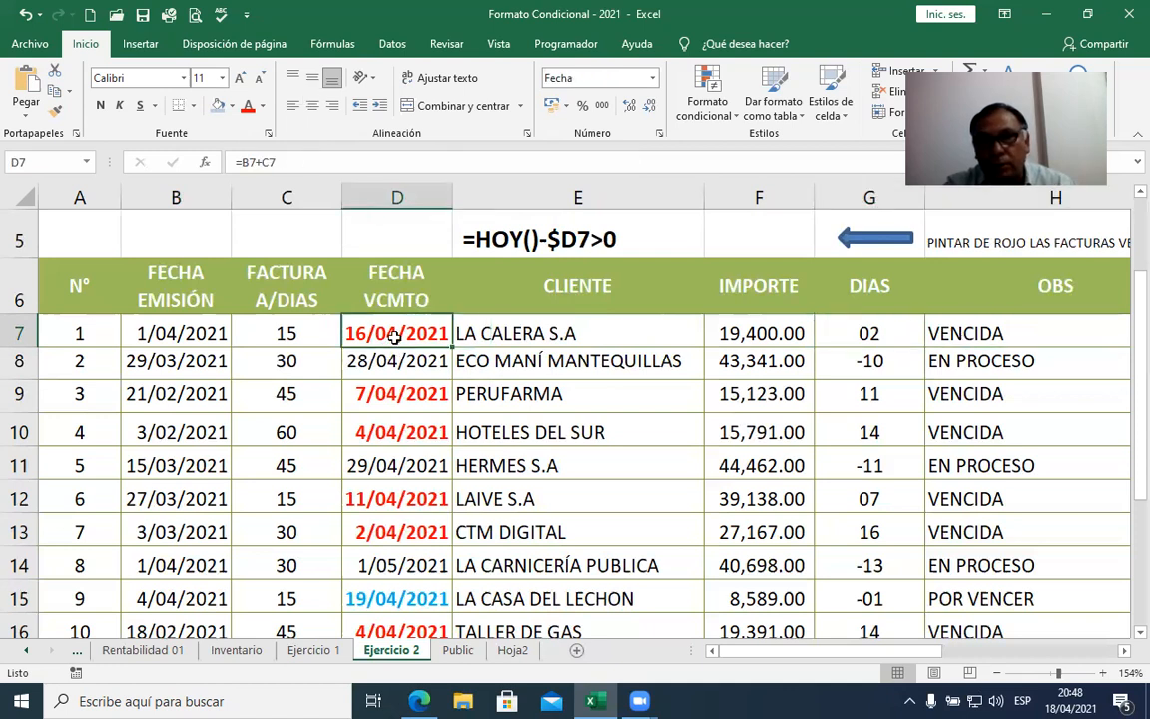
Step: Set the LA CALERA S.A invoice's issue date in B7 to 2/04/2021
double_click(145, 332)
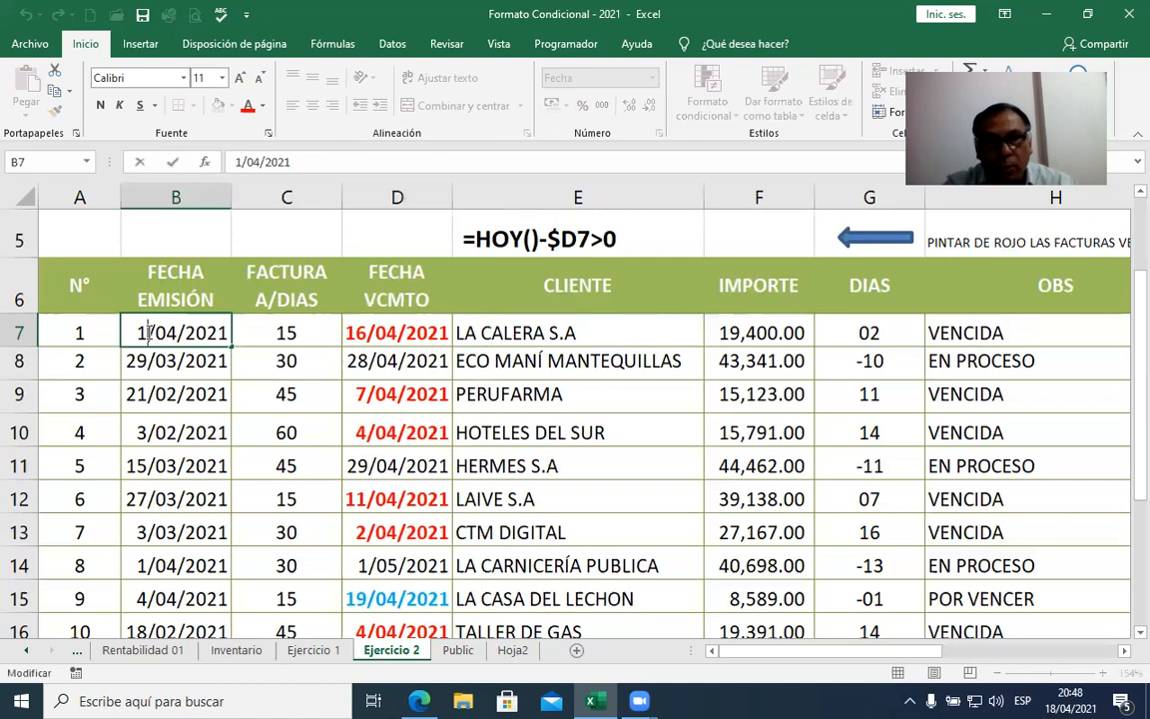
key(BackSpace)
text(2)
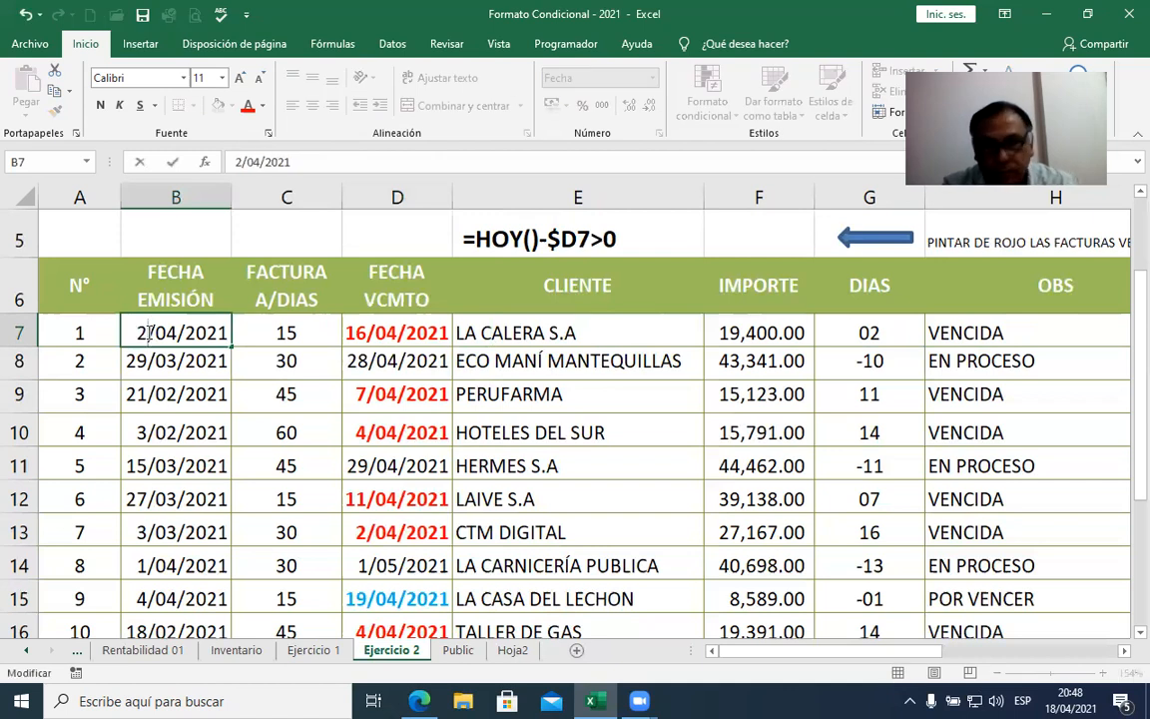
key(Return)
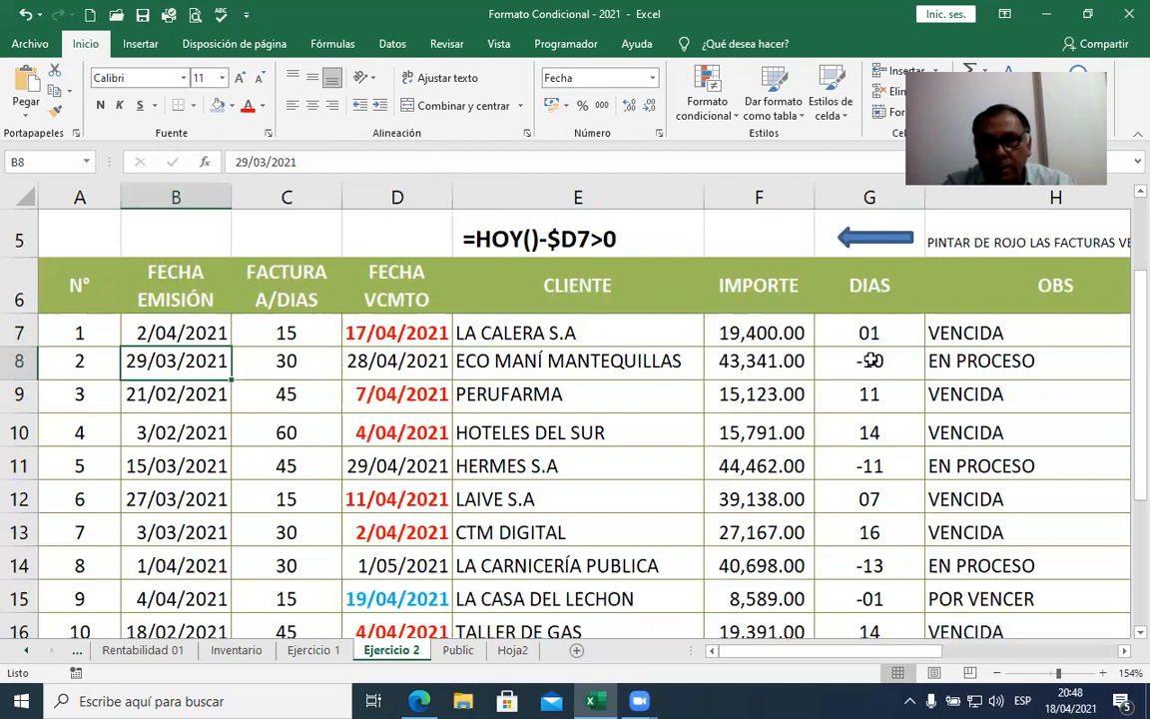
Step: Set the LA CALERA S.A invoice's issue date in B7 back to 3/04/2021
double_click(139, 332)
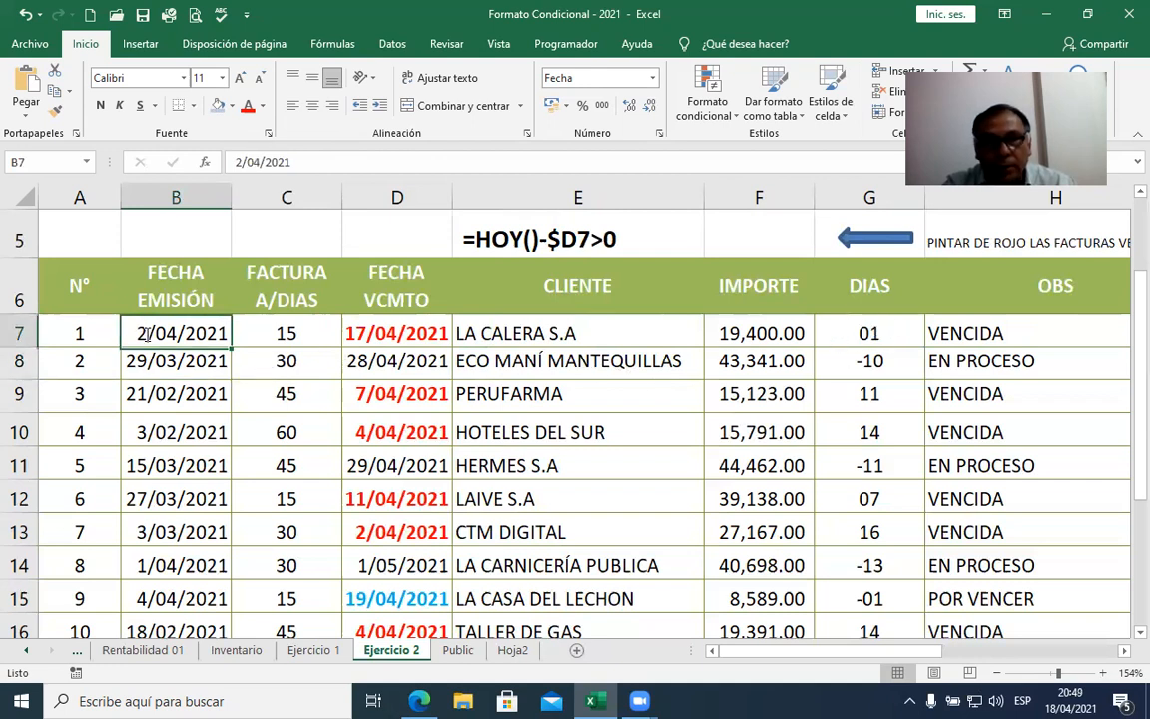
key(BackSpace)
text(3)
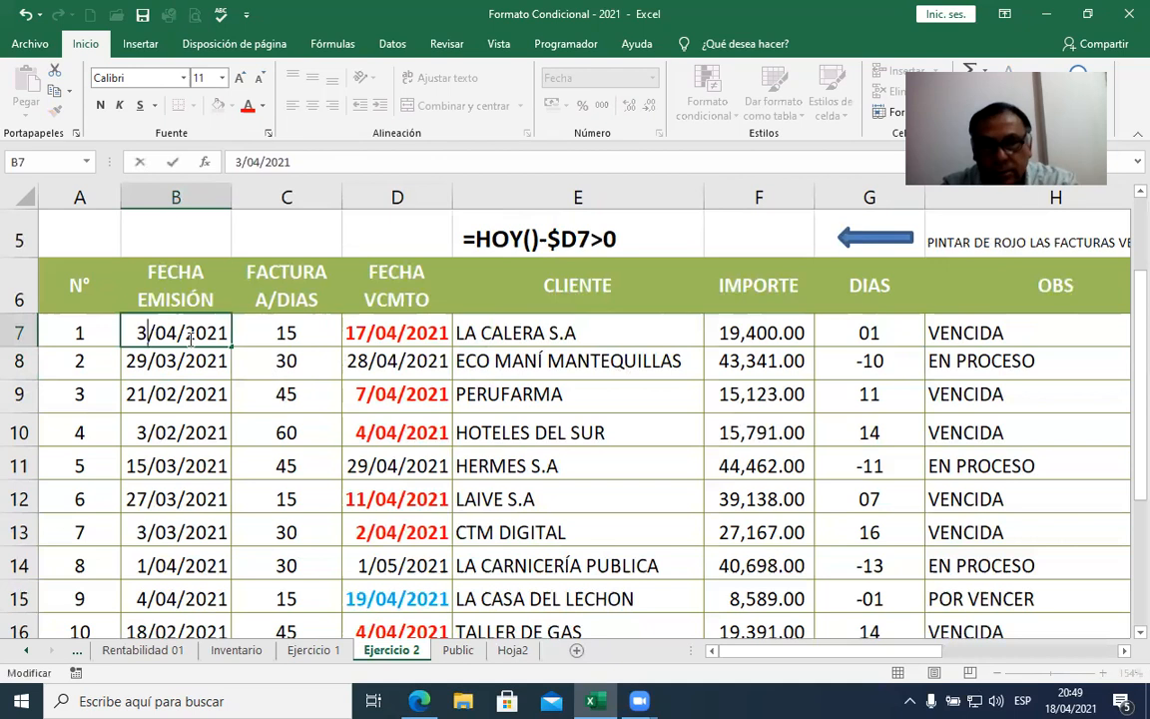
key(Return)
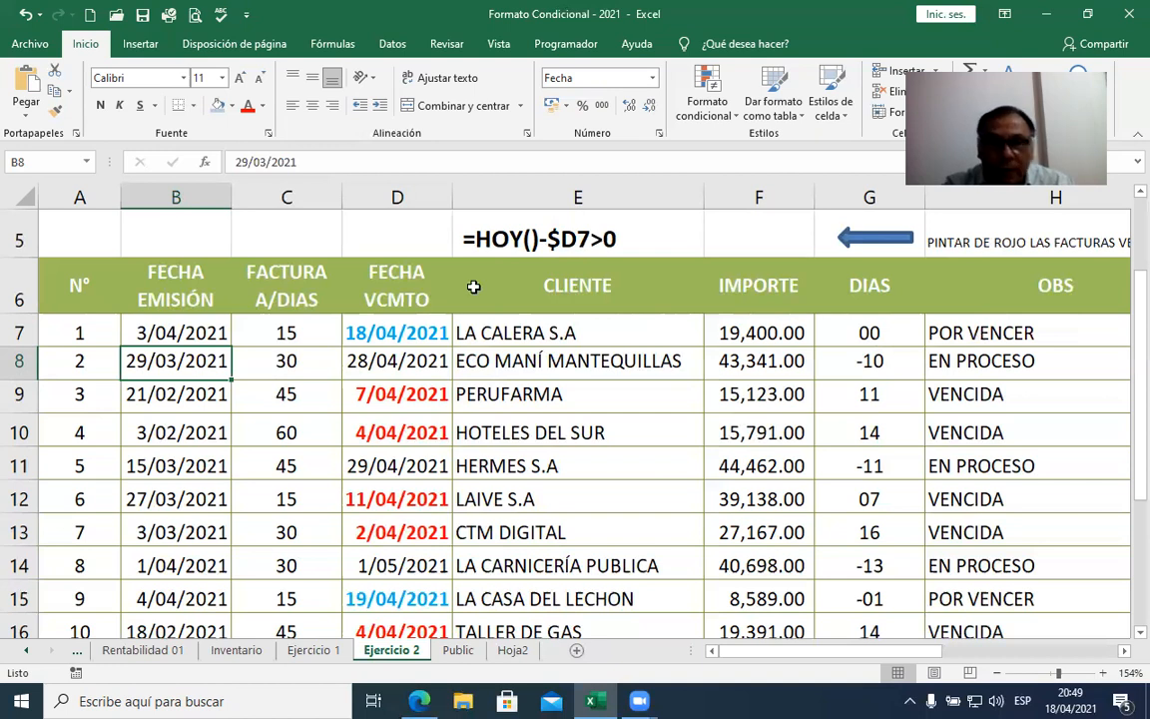
Step: Check the due date in D7 and set the issue date in B7 to 4/04/2021
click(409, 326)
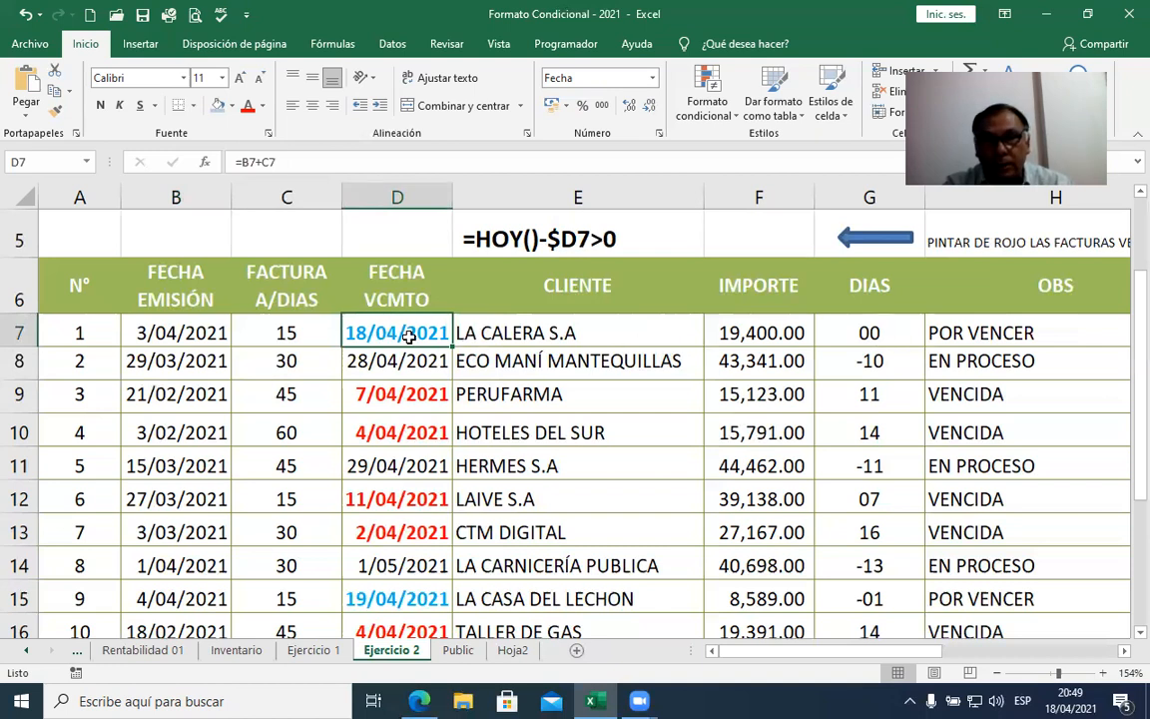
double_click(150, 336)
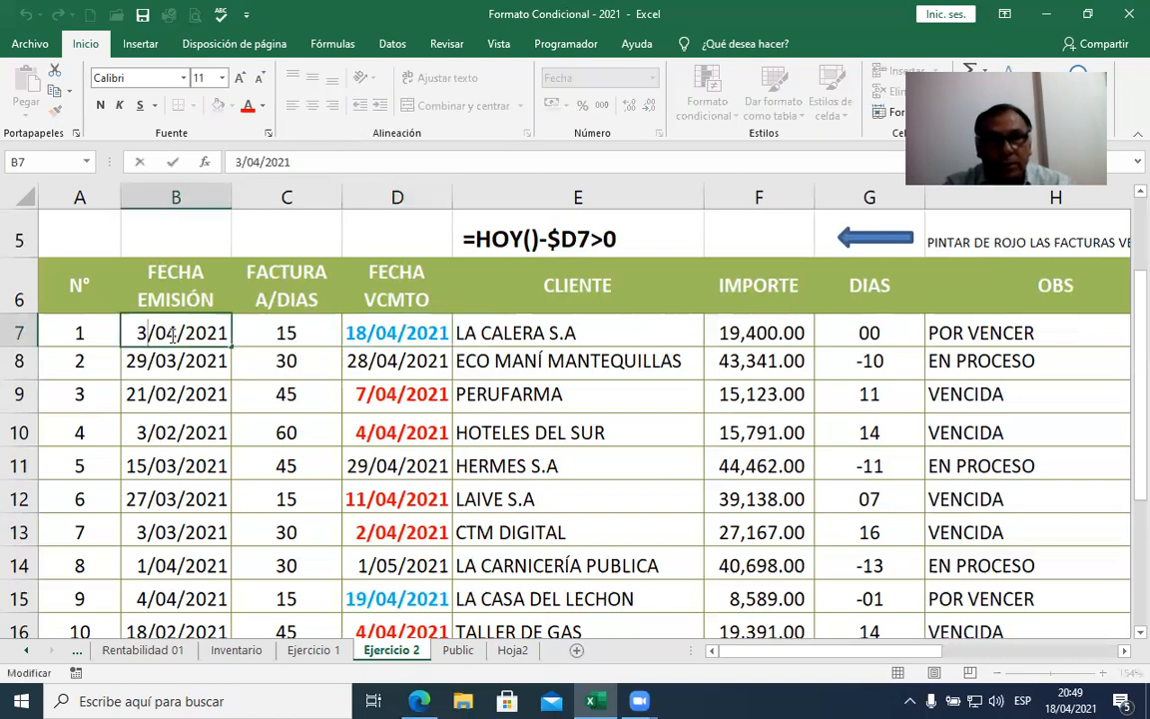
key(BackSpace)
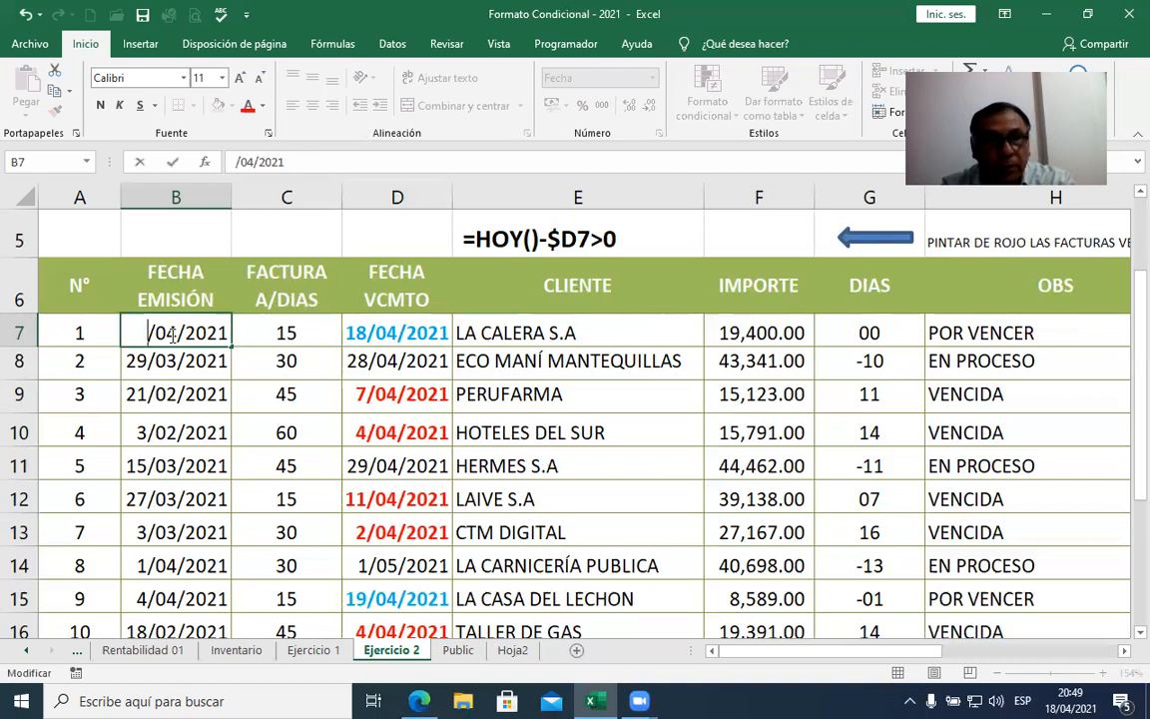
text(4)
key(Return)
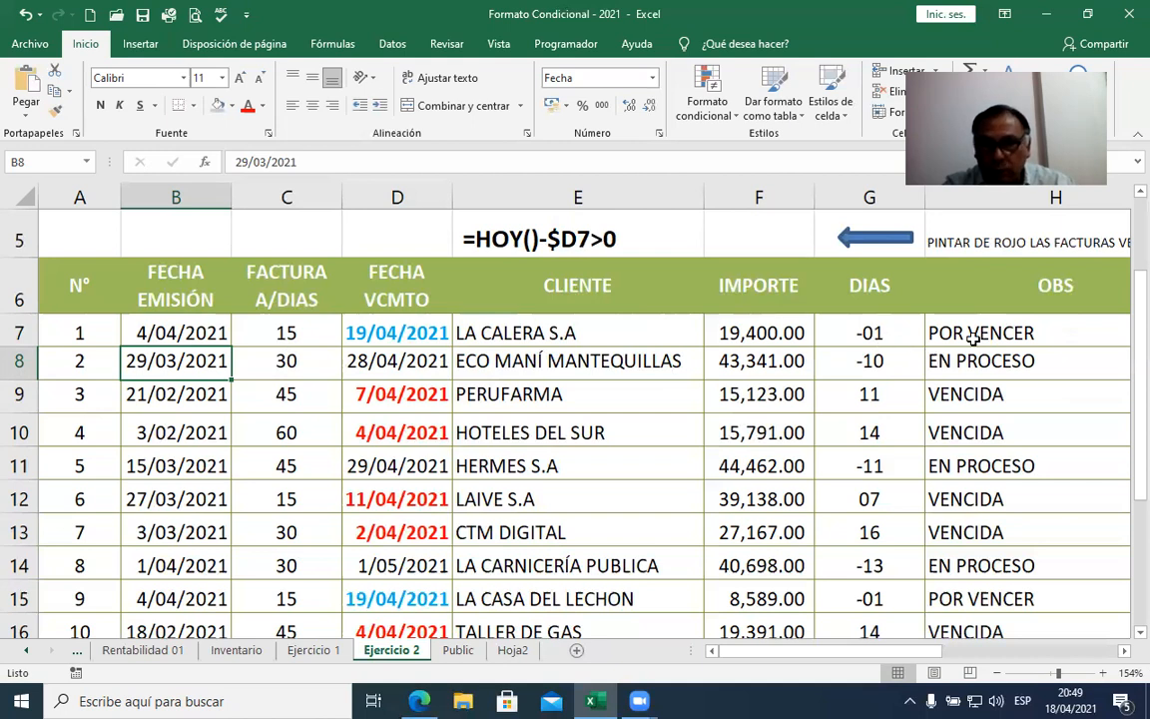
Step: Set the LA CALERA S.A invoice's issue date in B7 to 5/04/2021
click(147, 333)
double_click(147, 332)
key(BackSpace)
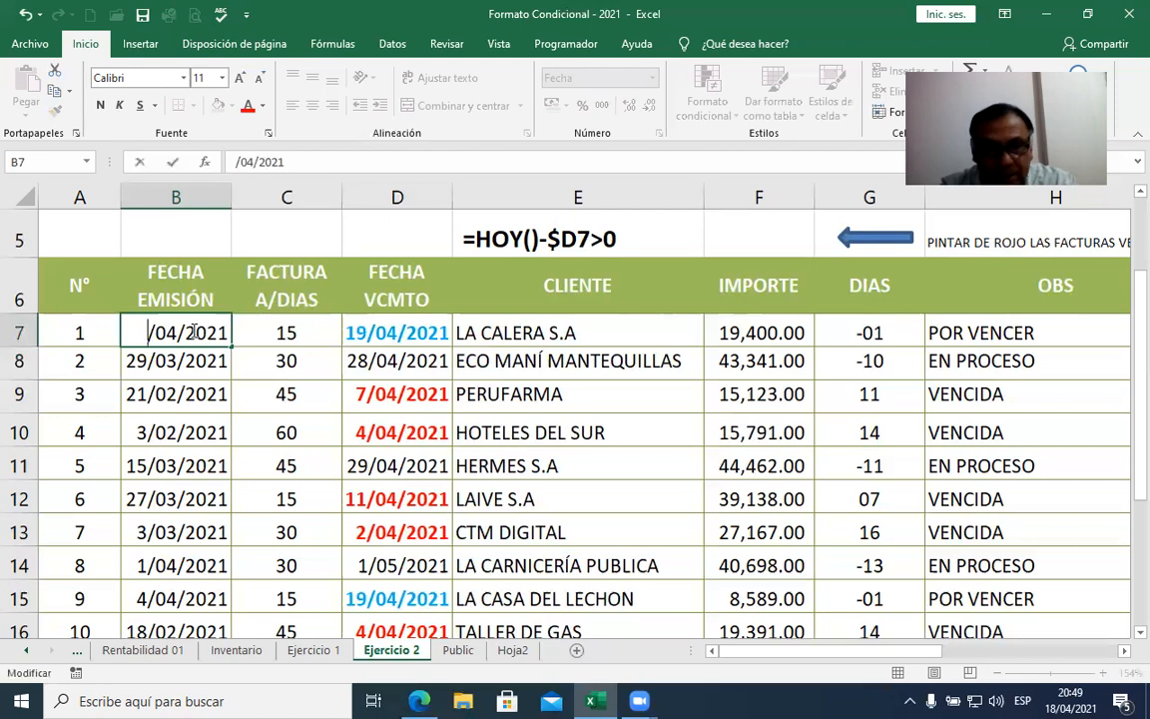
text(5)
key(Return)
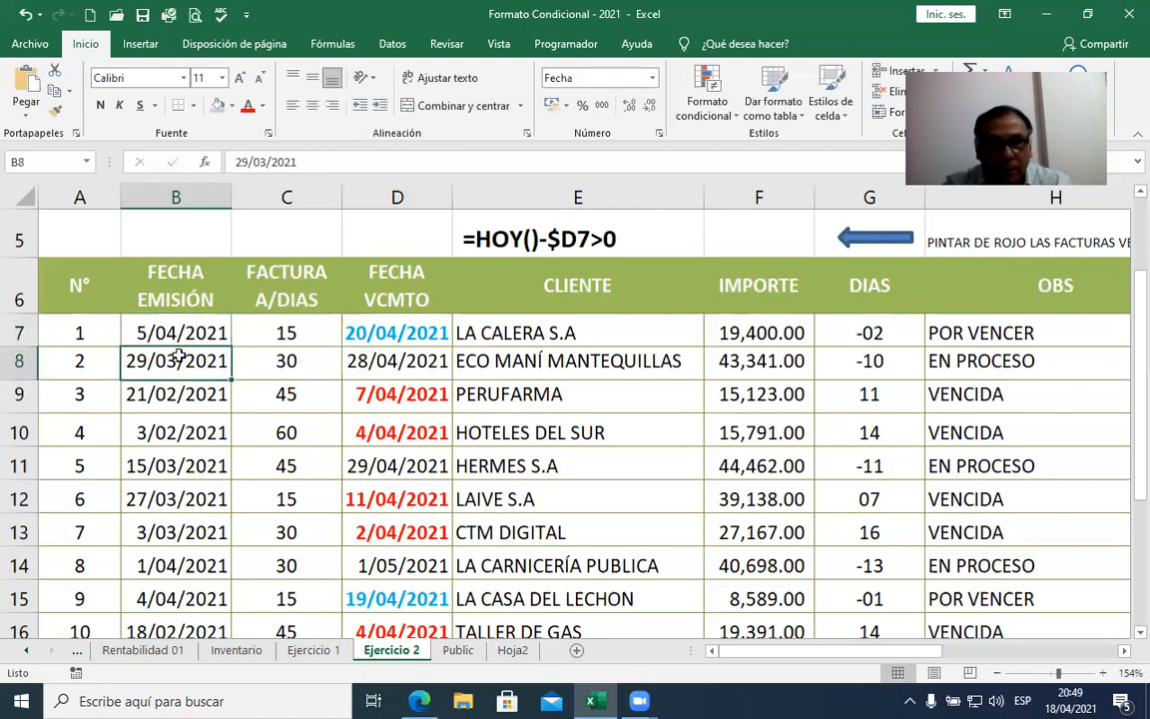
Step: Set the LA CALERA S.A invoice's issue date in B7 to 6/04/2021
click(141, 332)
double_click(146, 331)
key(BackSpace)
text(6)
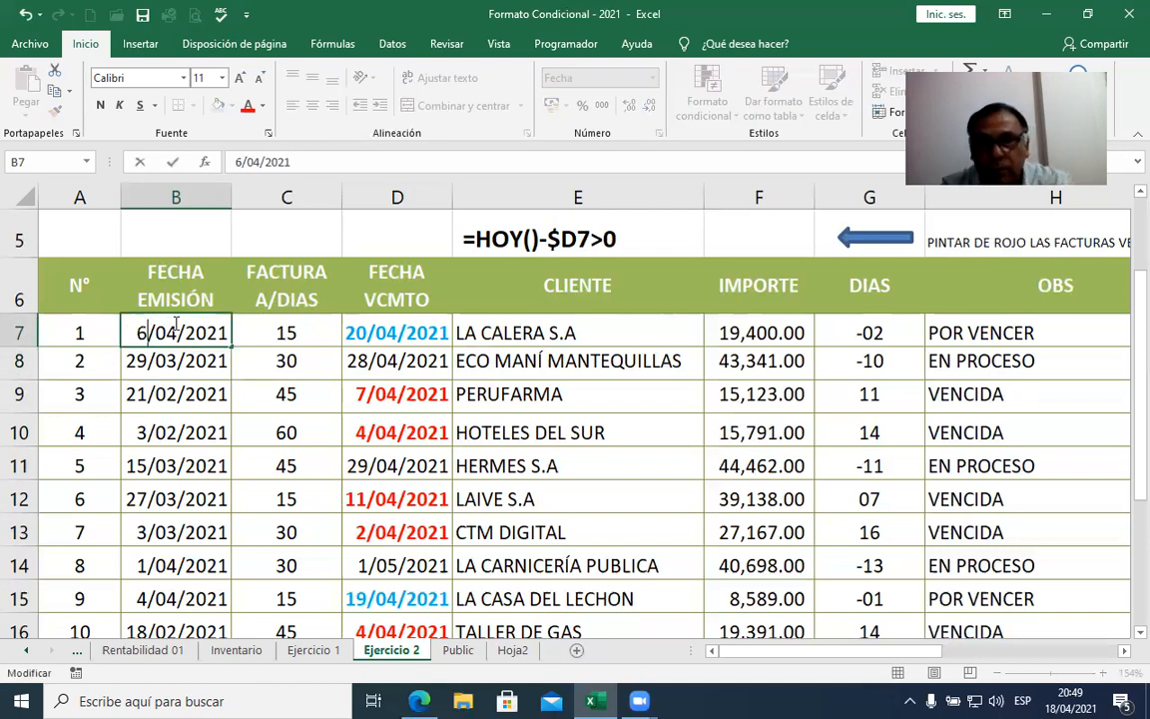
key(Return)
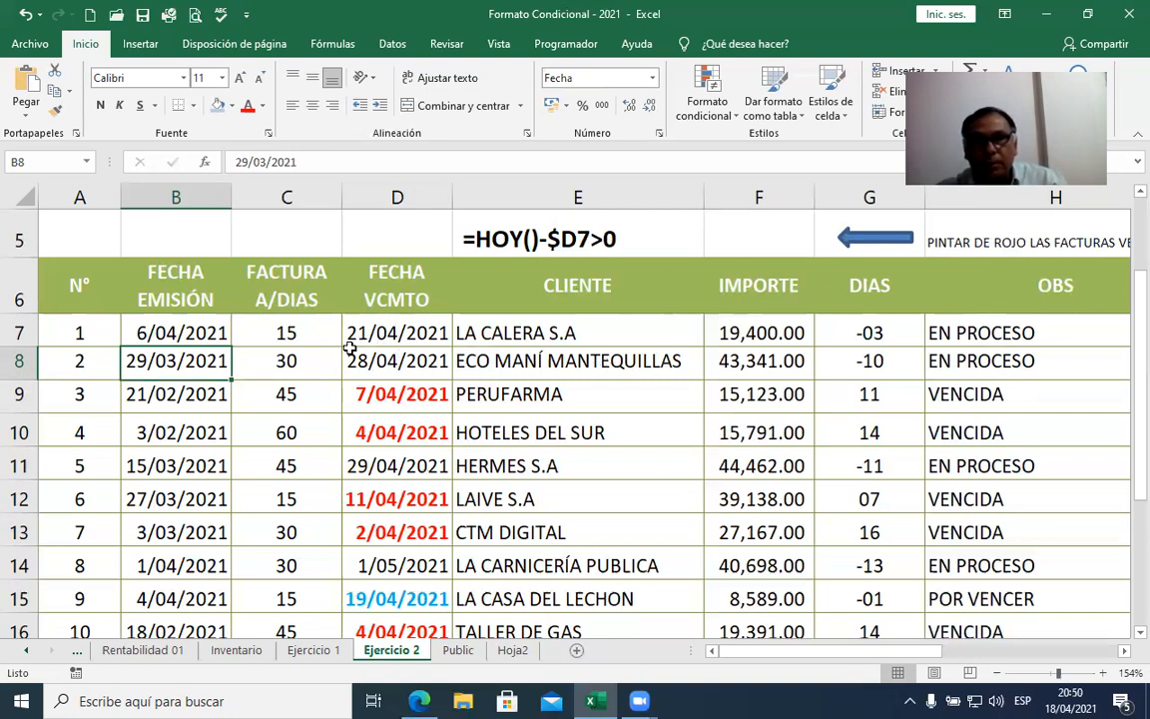
Step: Set the LA CALERA S.A invoice's issue date in B7 back to 4/04/2021
double_click(150, 334)
key(BackSpace)
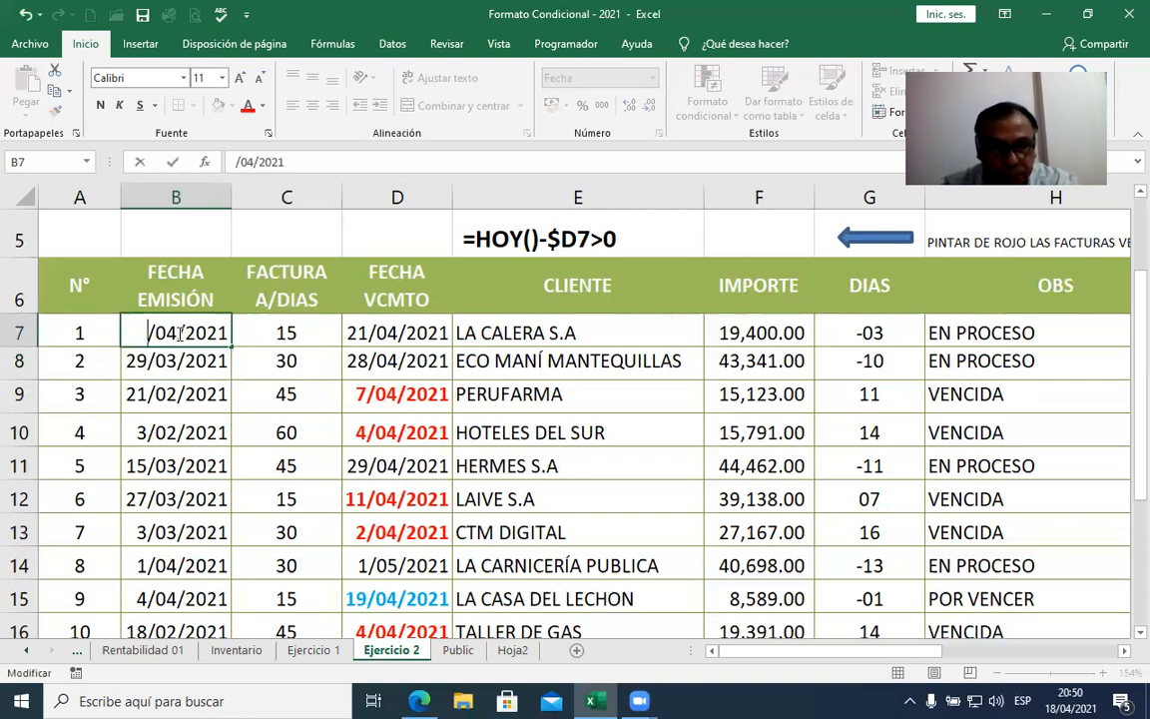
text(4)
key(Return)
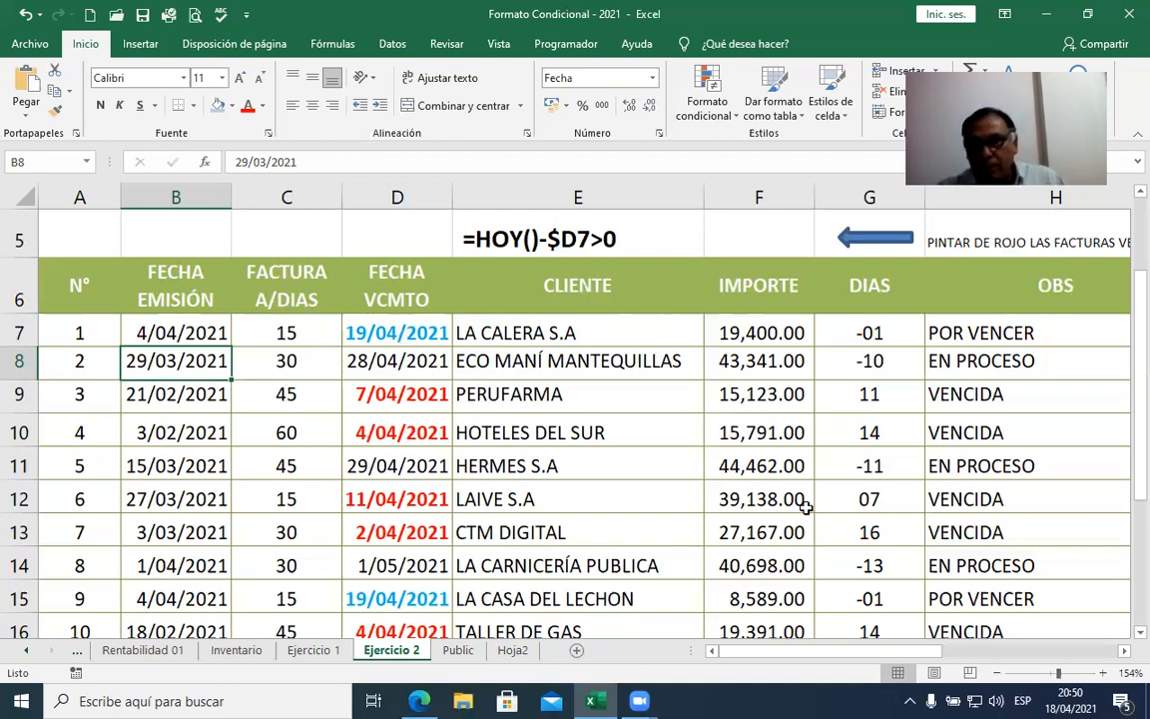
Step: Copy the full OBS formula text from H7 and paste it into E2 above the invoice table
double_click(958, 334)
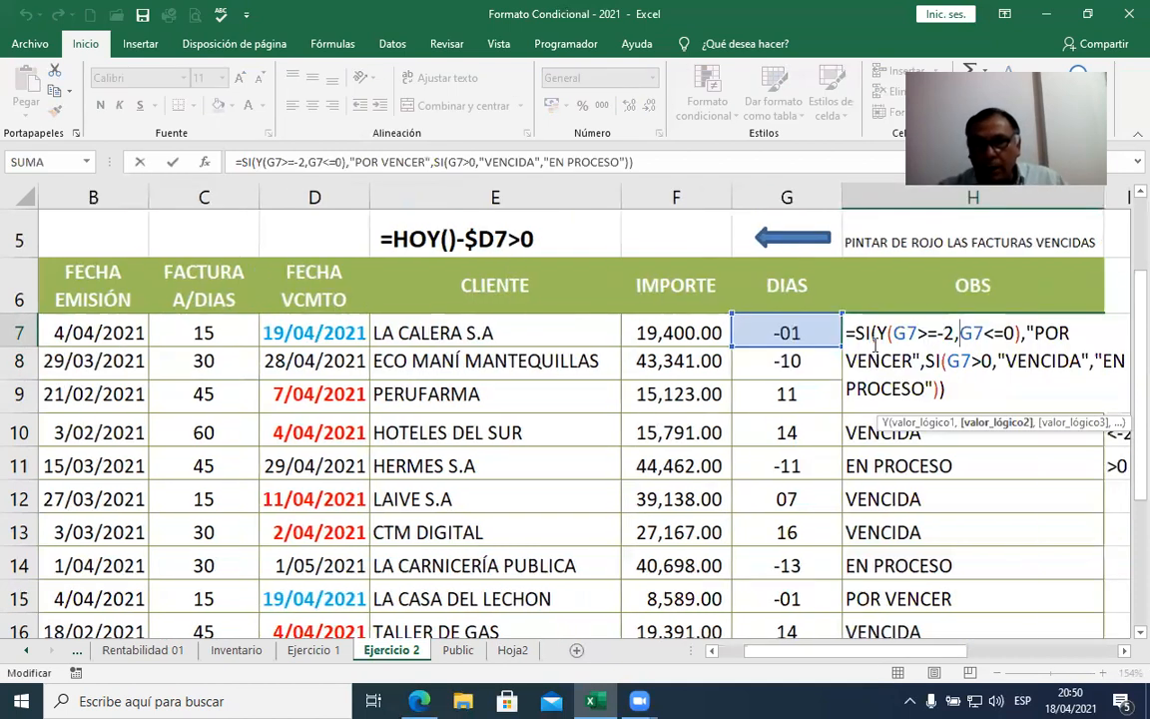
drag(847, 337, 943, 404)
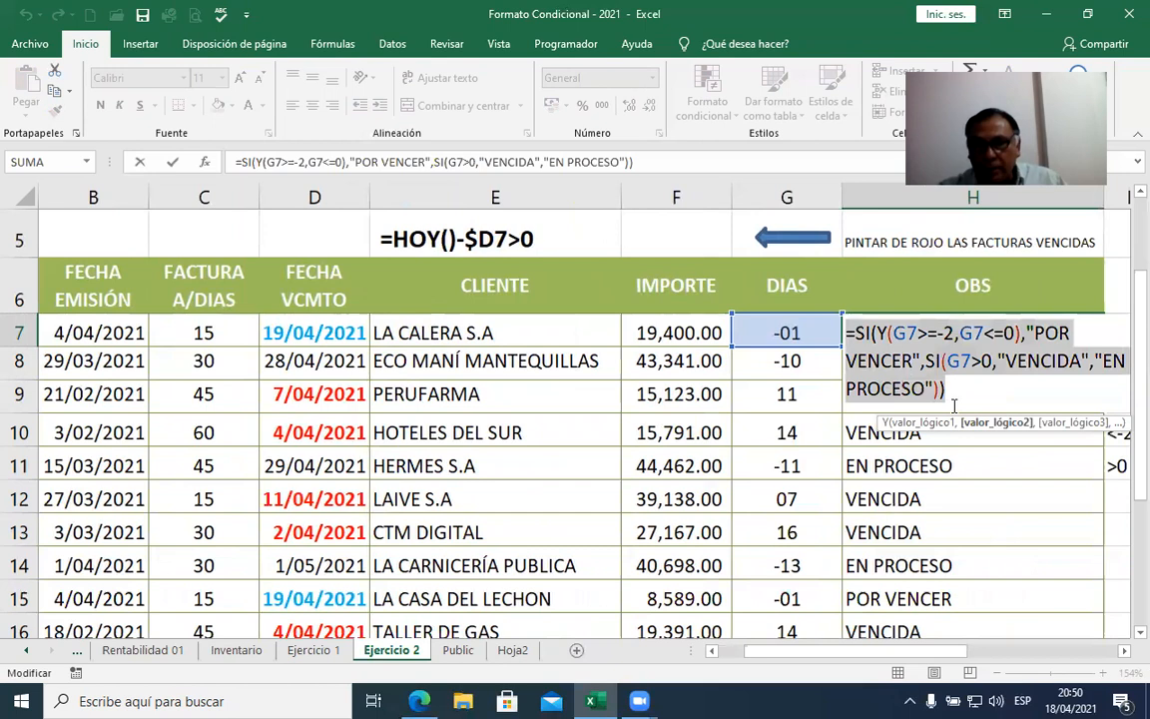
key(ctrl+c)
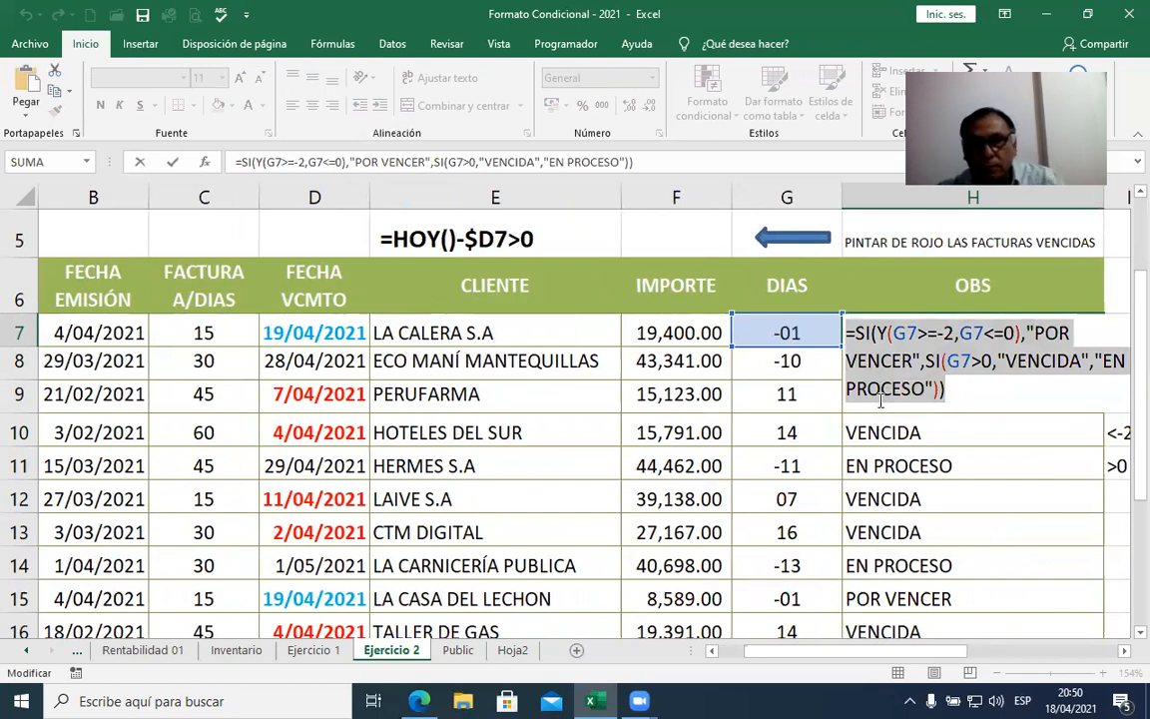
key(Return)
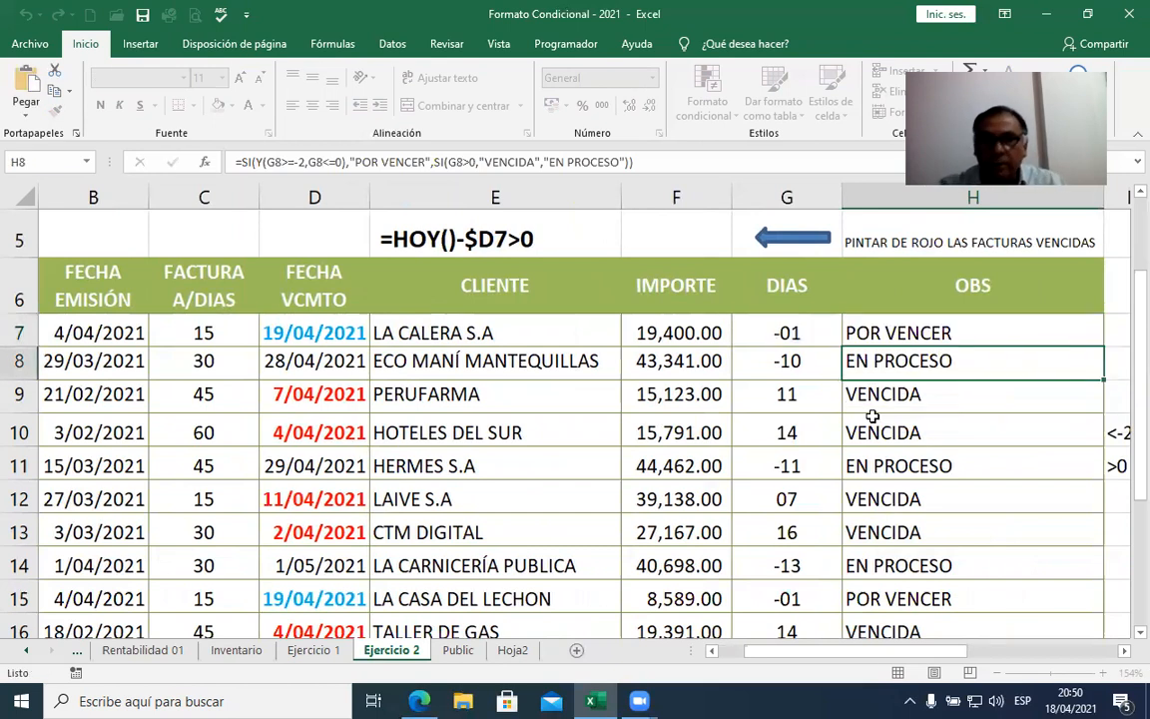
scroll(870, 413, up, 2)
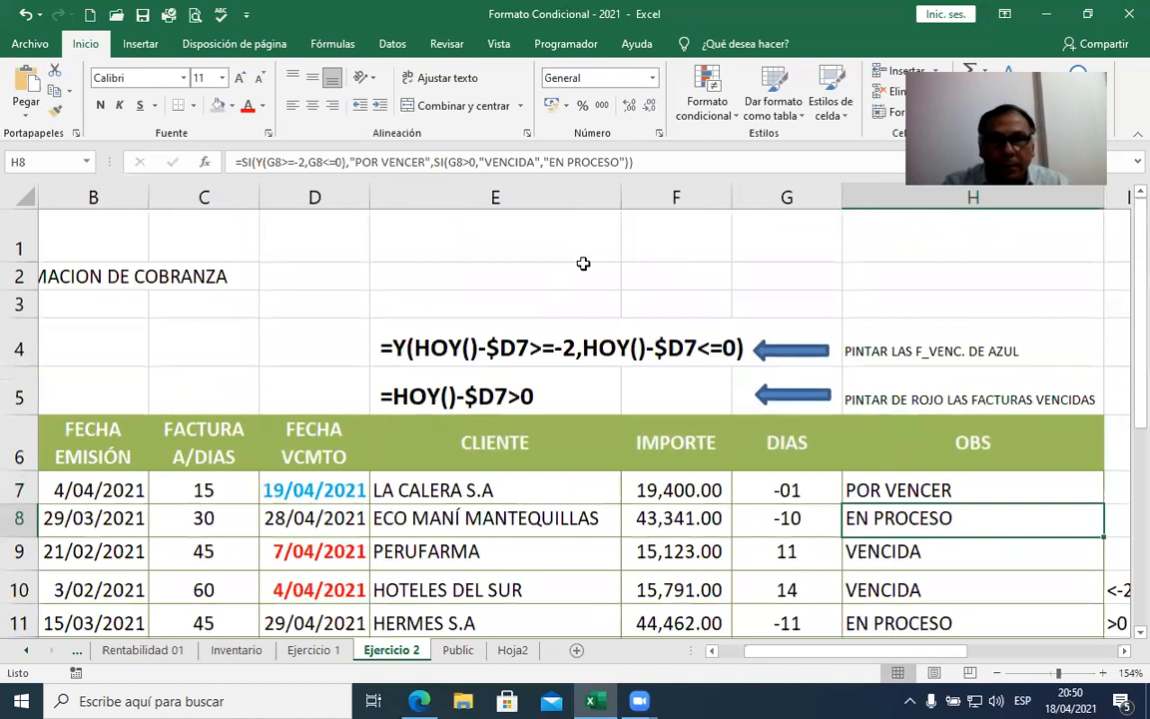
click(493, 276)
key(ctrl+v)
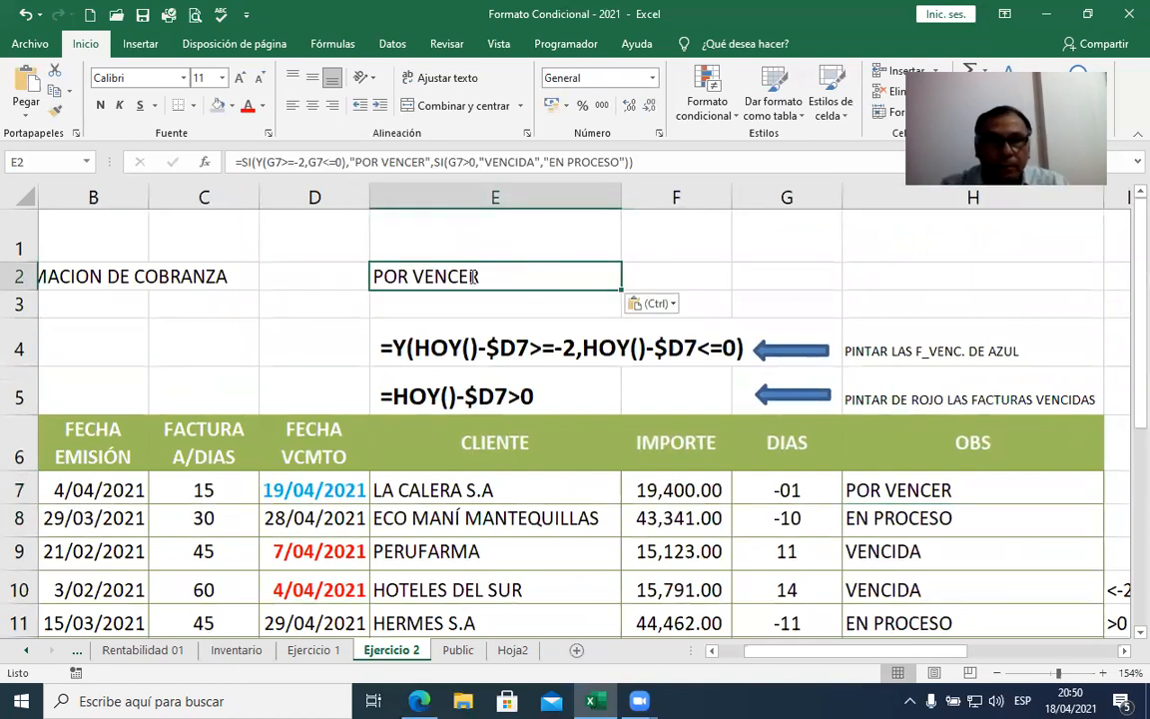
Step: Put a space before the formula in E2 so it displays as text, and make it bold
double_click(475, 276)
key(Home)
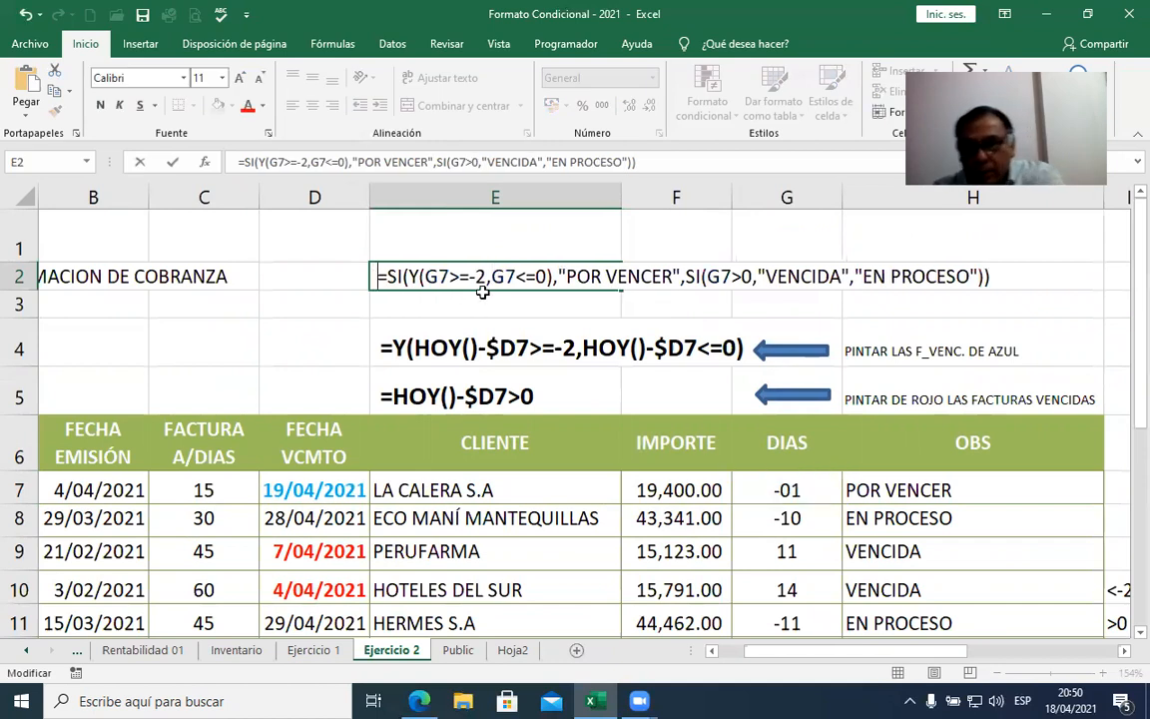
key(Return)
click(384, 267)
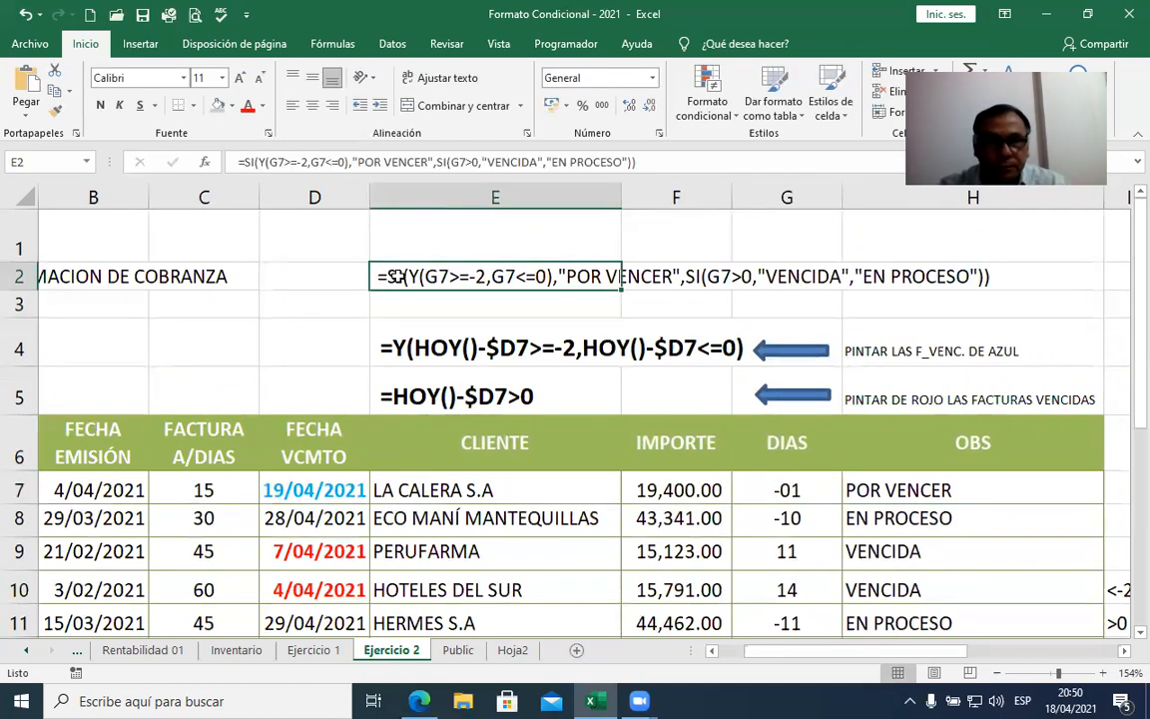
click(100, 106)
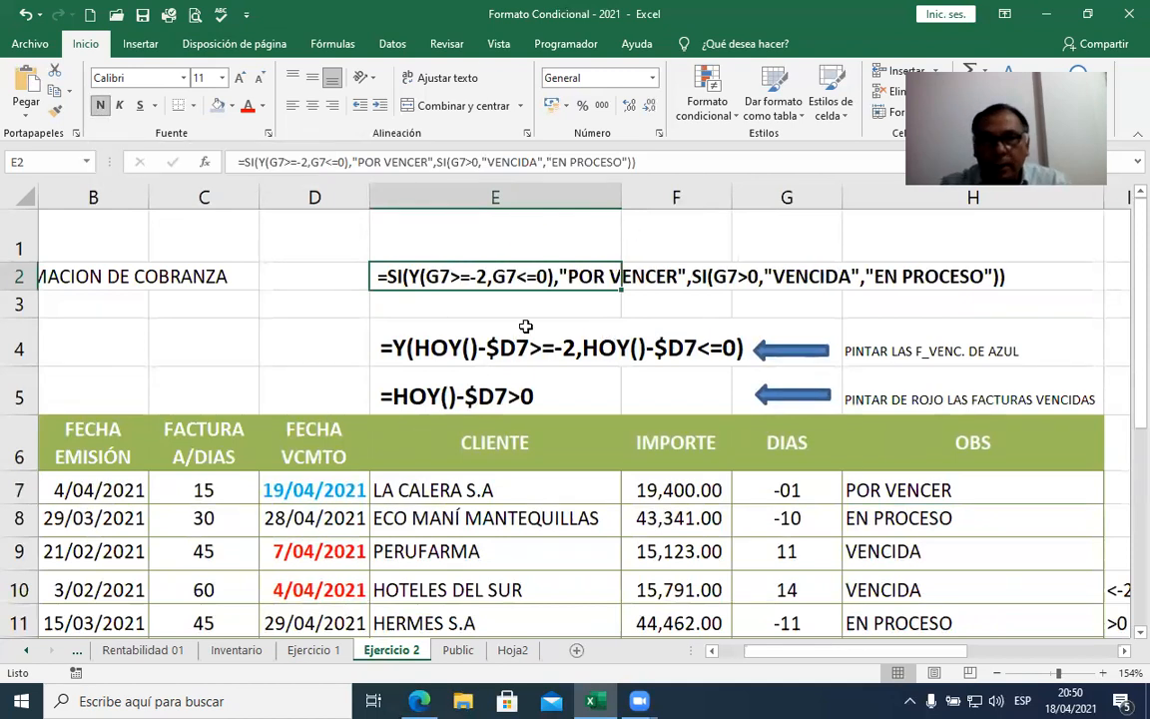
click(301, 309)
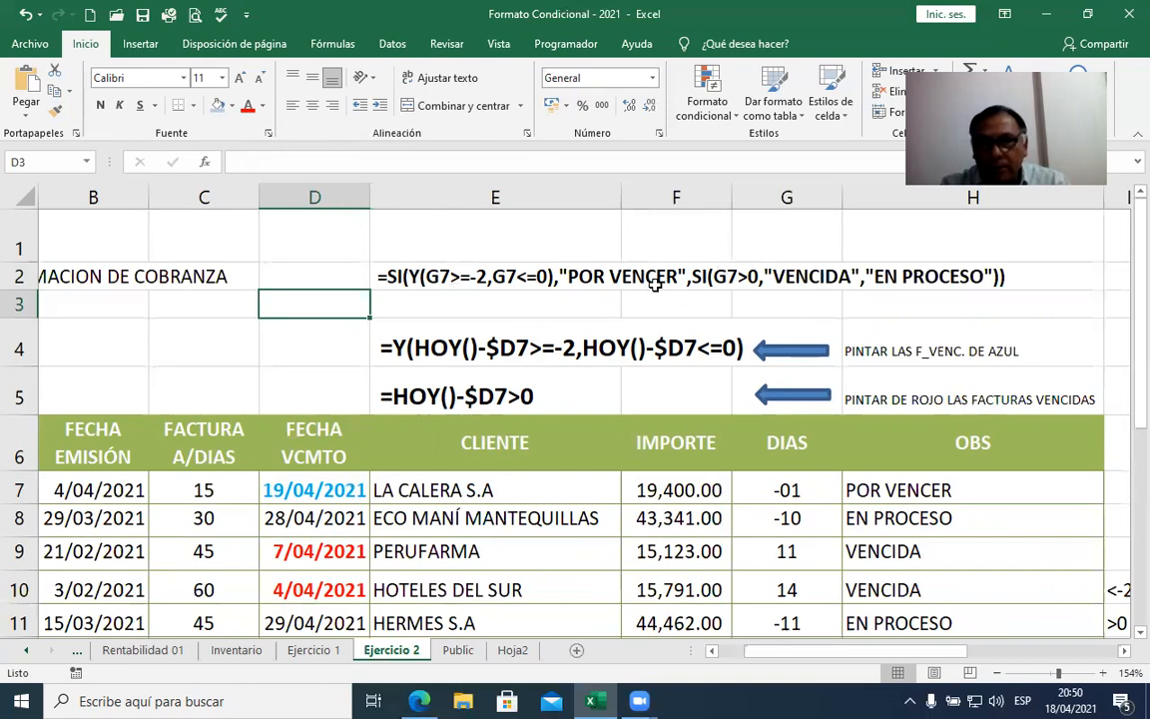
Step: Move the "Por Vencer dentro de" formula text from E24 to C20, directly below the invoice table
scroll(478, 486, down, 5)
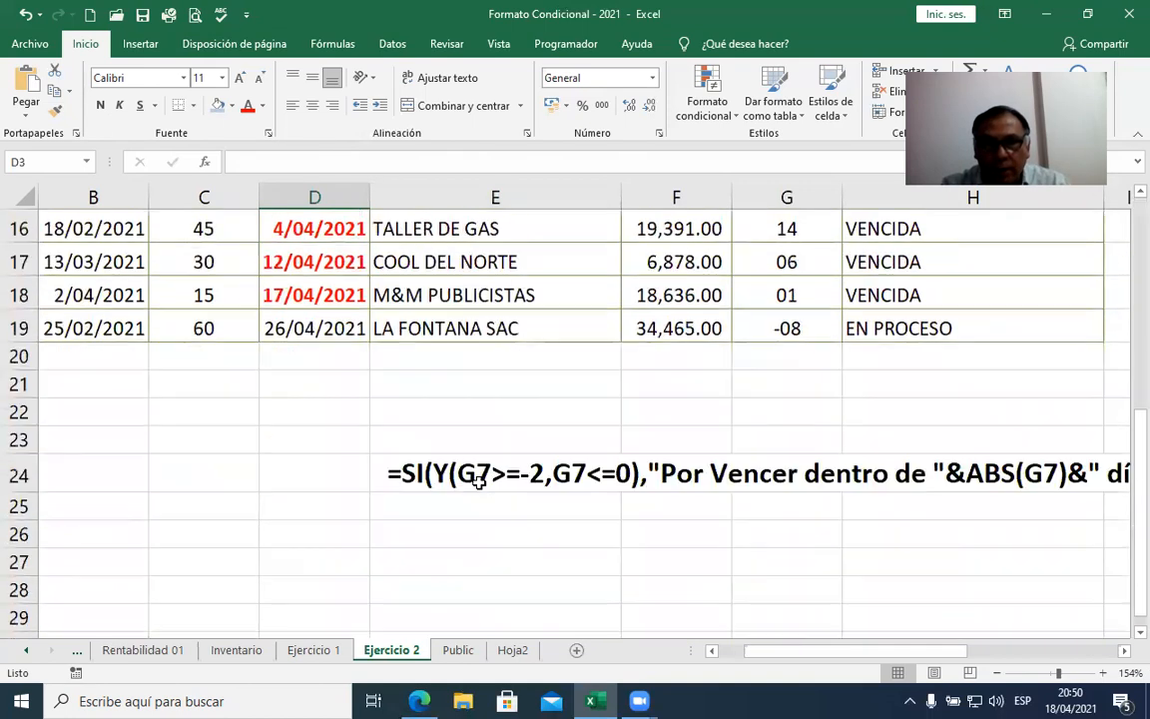
click(512, 477)
drag(380, 469, 241, 365)
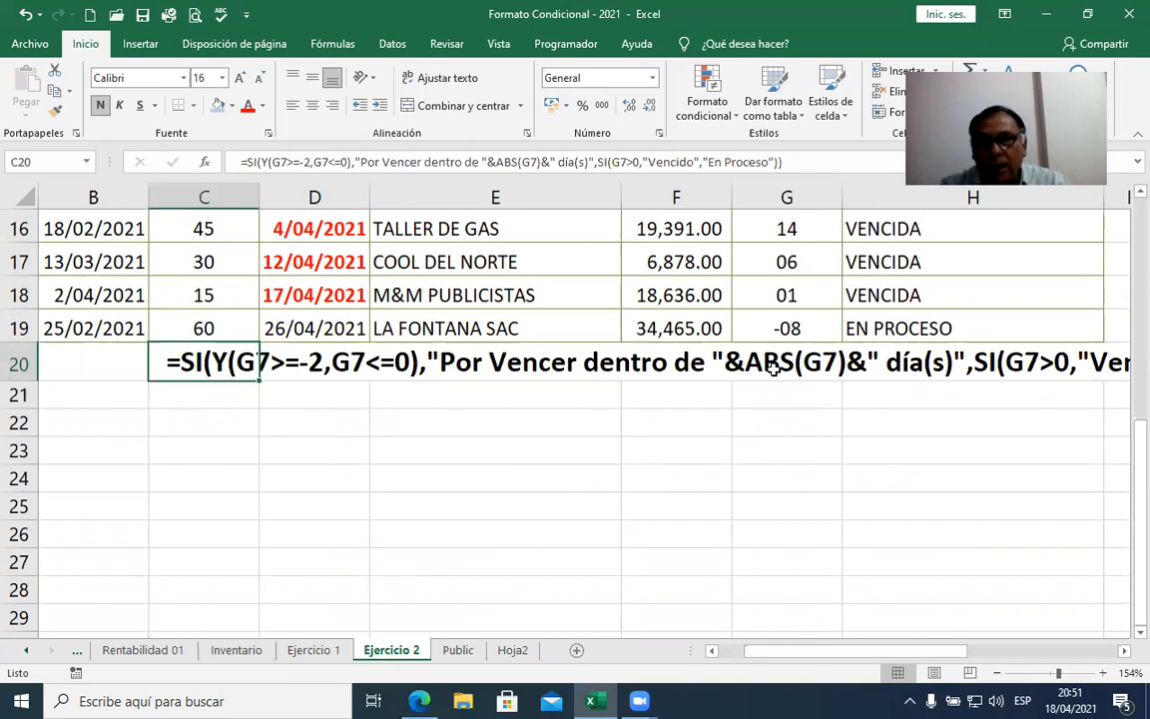
scroll(793, 427, up, 2)
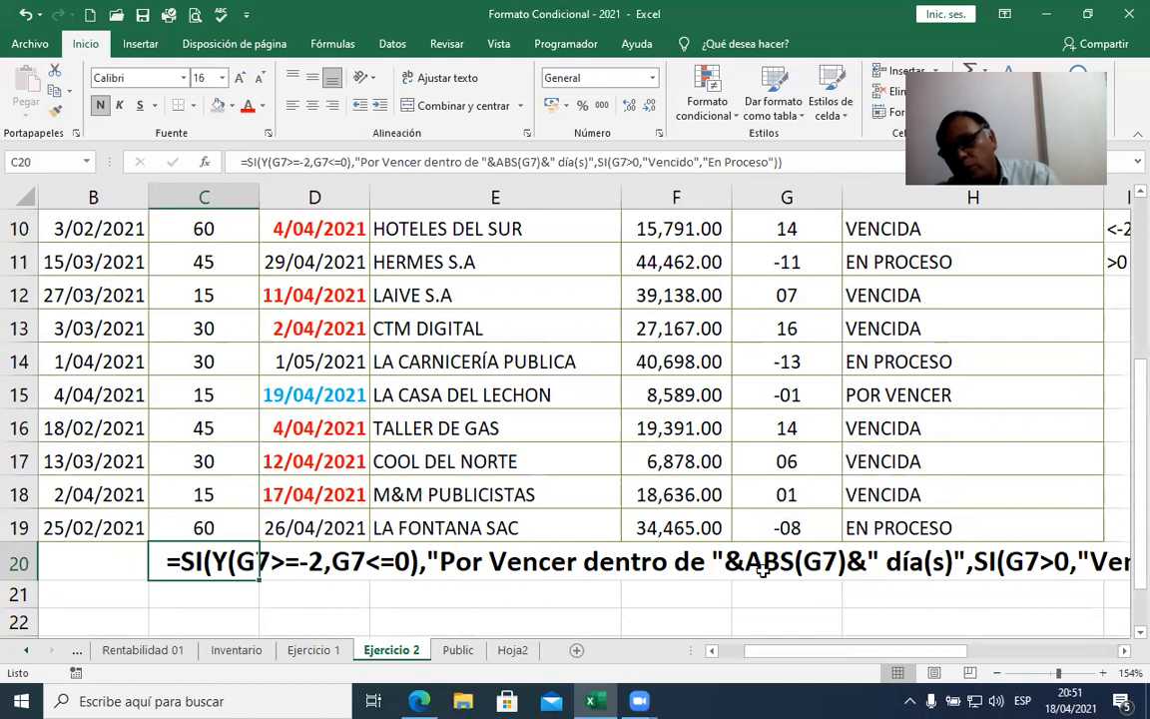
click(300, 561)
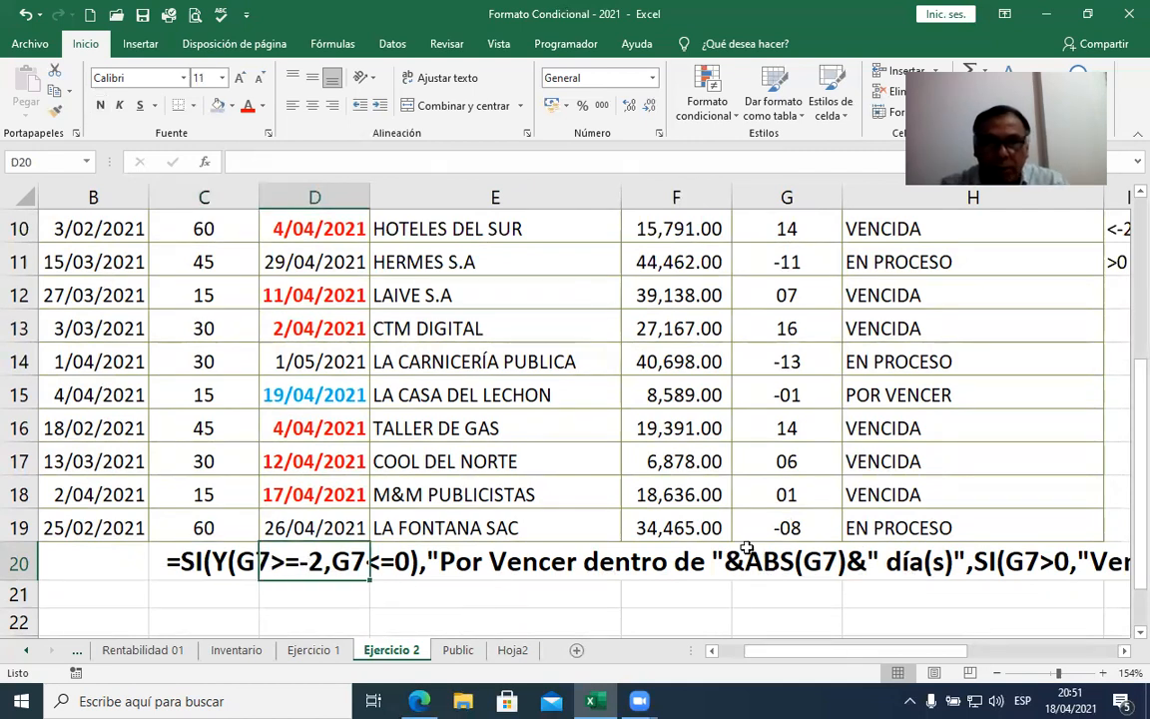
click(208, 561)
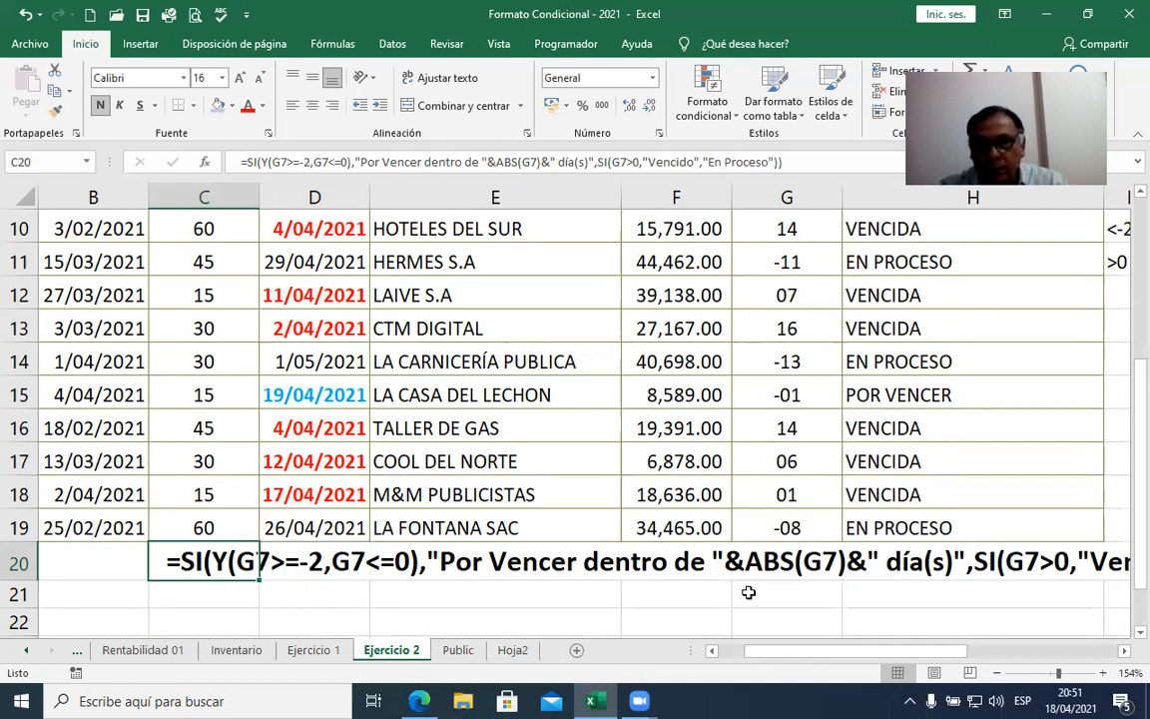
Step: Make the blue and red formatting notes in H4:H5 bold
scroll(796, 590, up, 3)
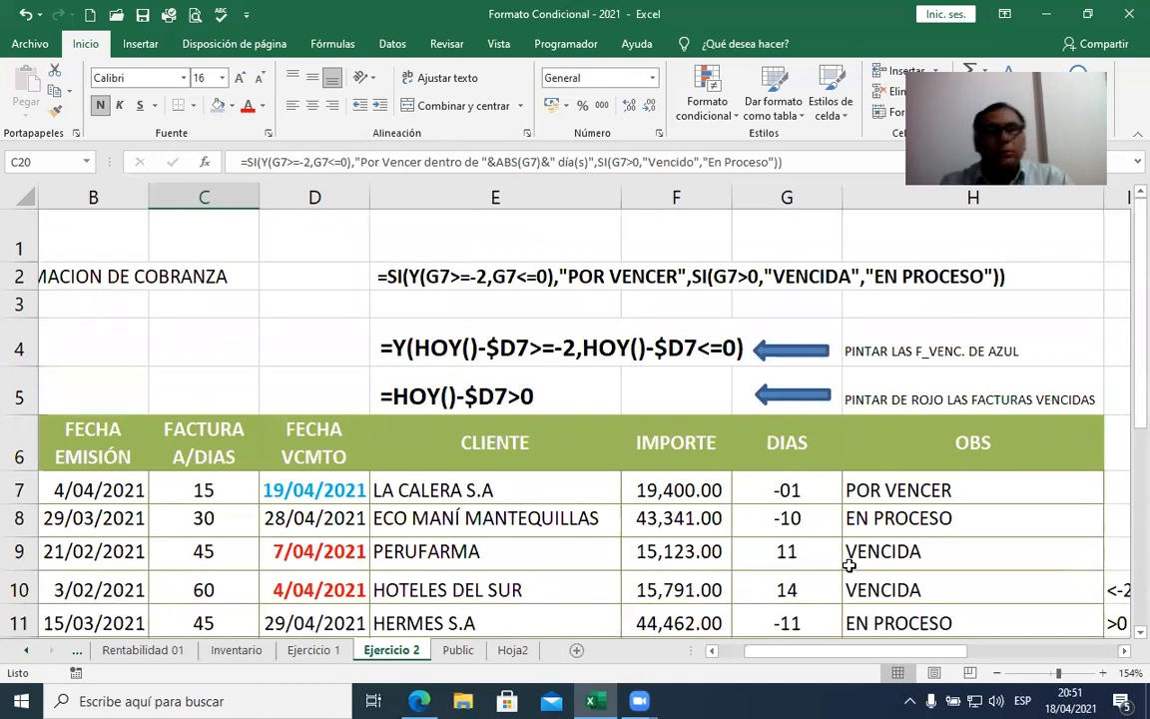
click(860, 357)
shift+click(863, 383)
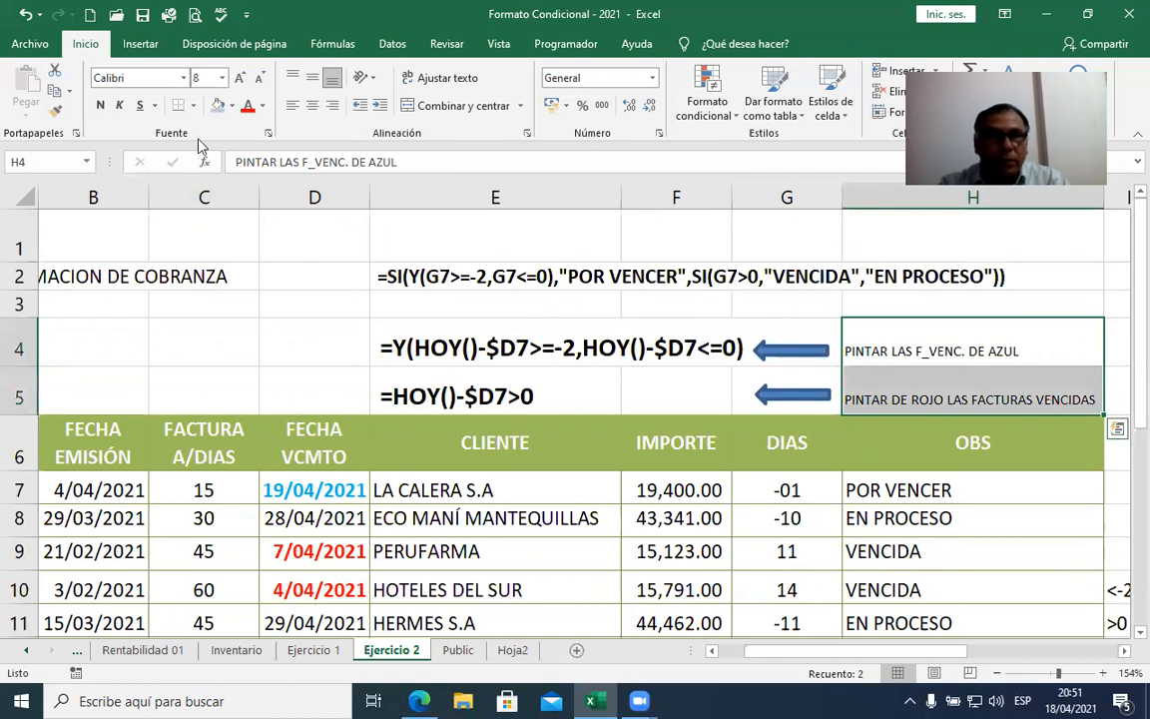
click(100, 104)
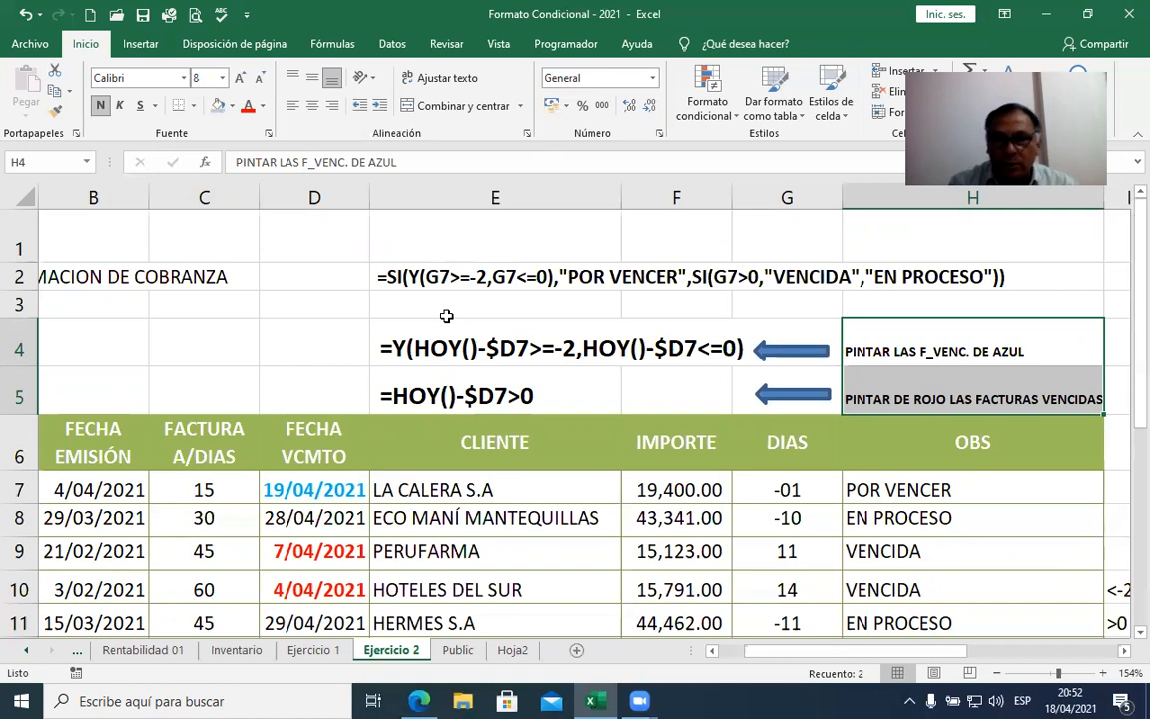
Step: Enter the heading OBSERVACIÓN in E1, above the displayed OBS formula
click(951, 488)
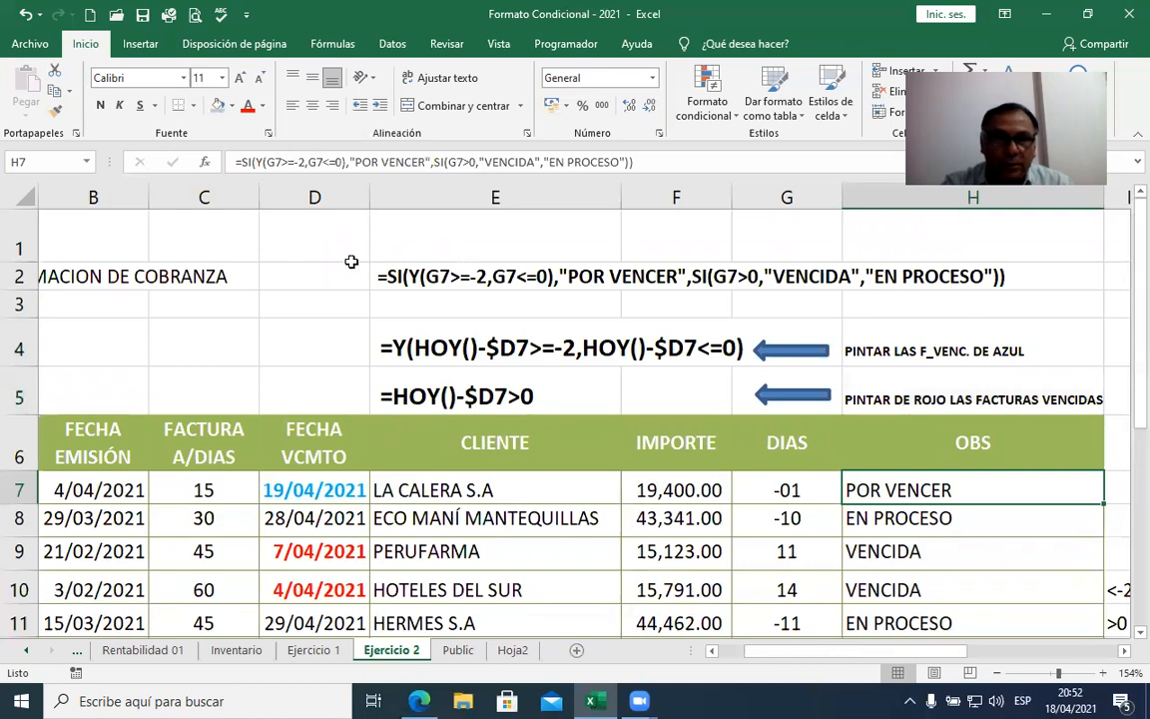
click(416, 246)
text(O)
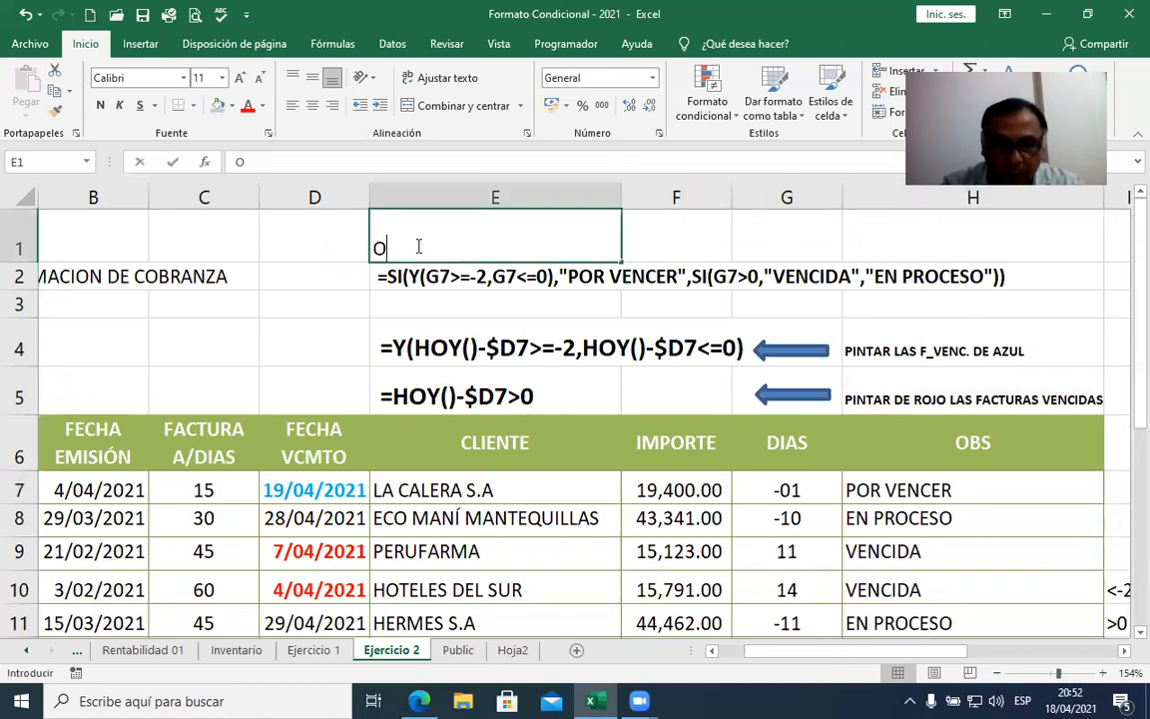
text(BS)
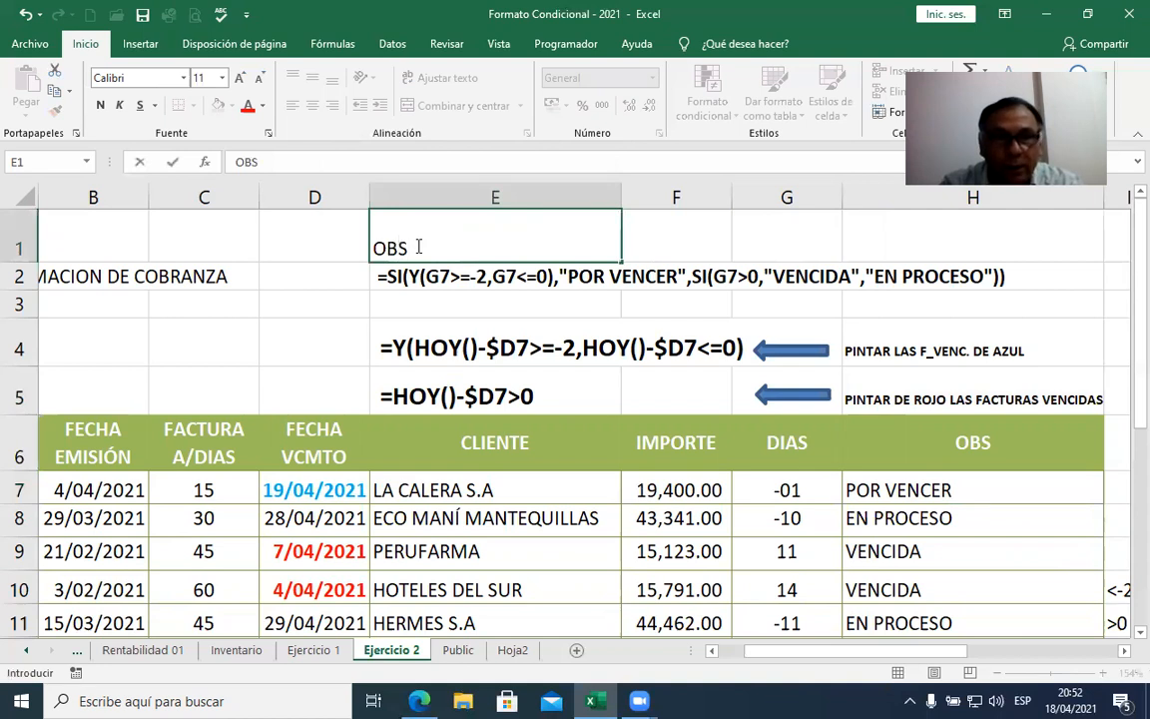
text(ERVA)
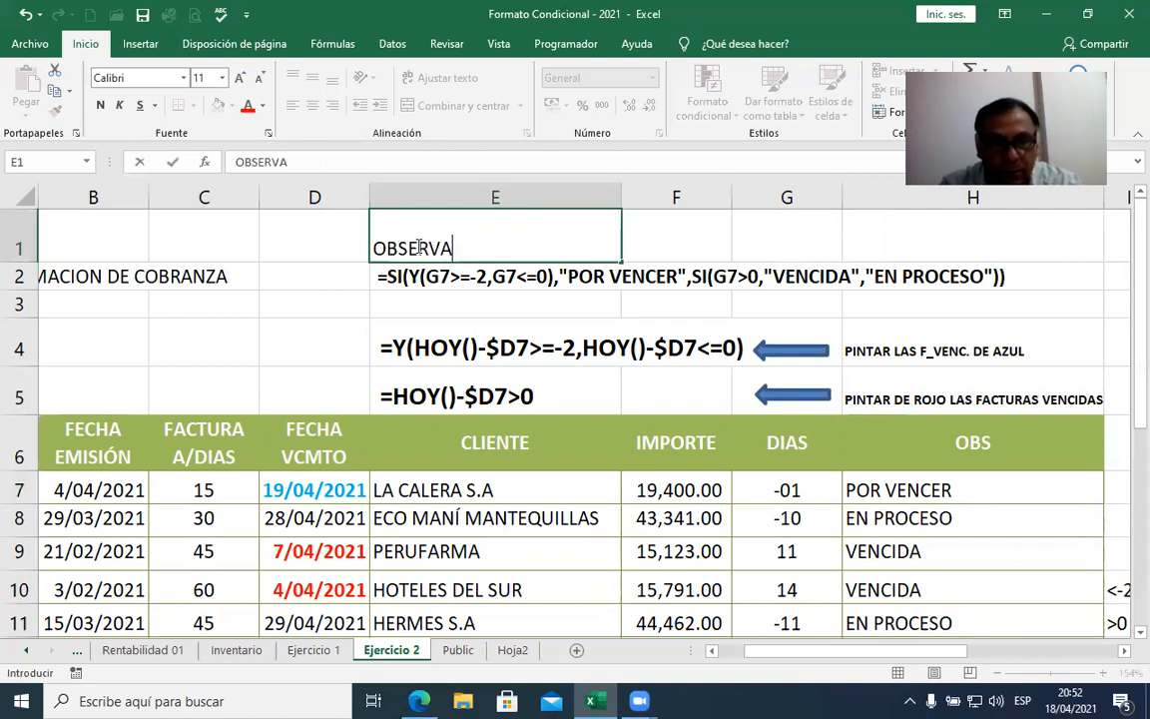
text(CIÓN)
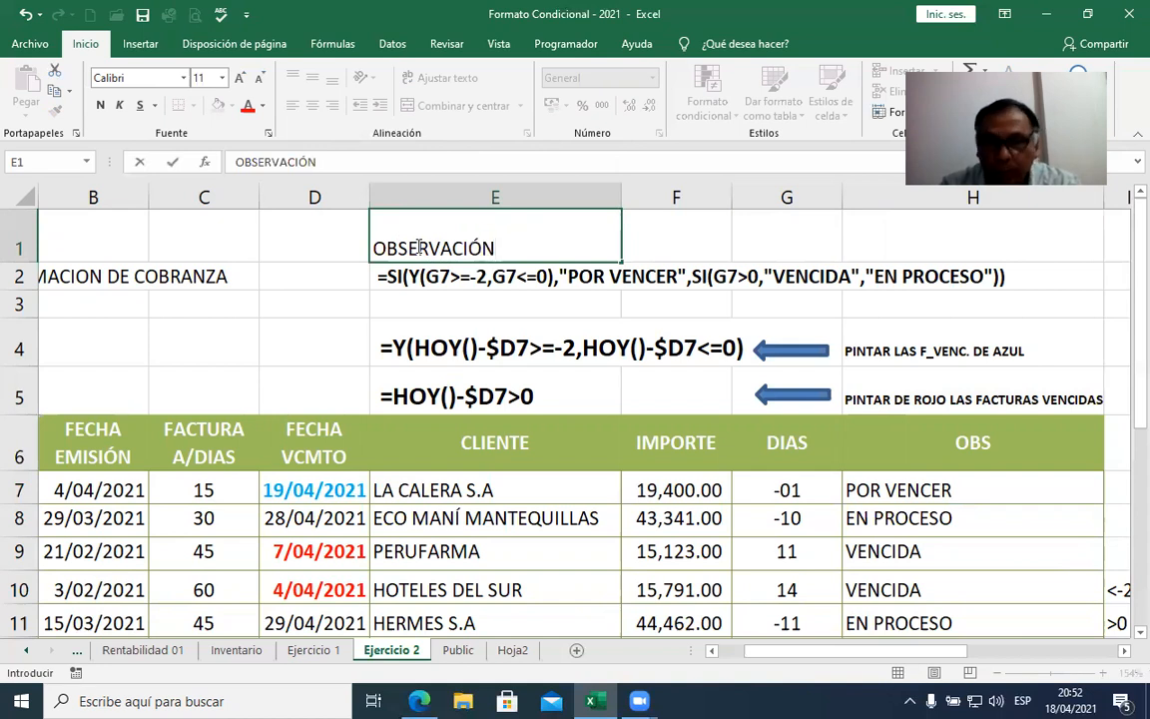
key(Return)
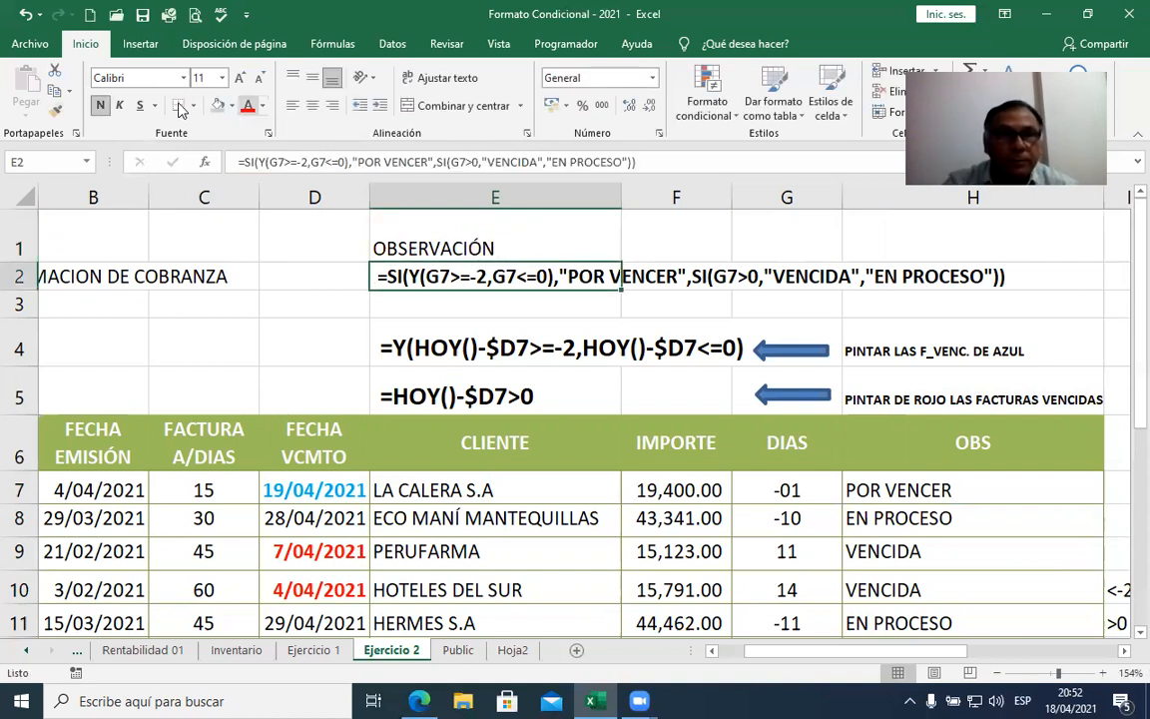
Step: Colour the formula in E2 red, and make the OBSERVACIÓN heading in E1 bold and underlined
click(248, 107)
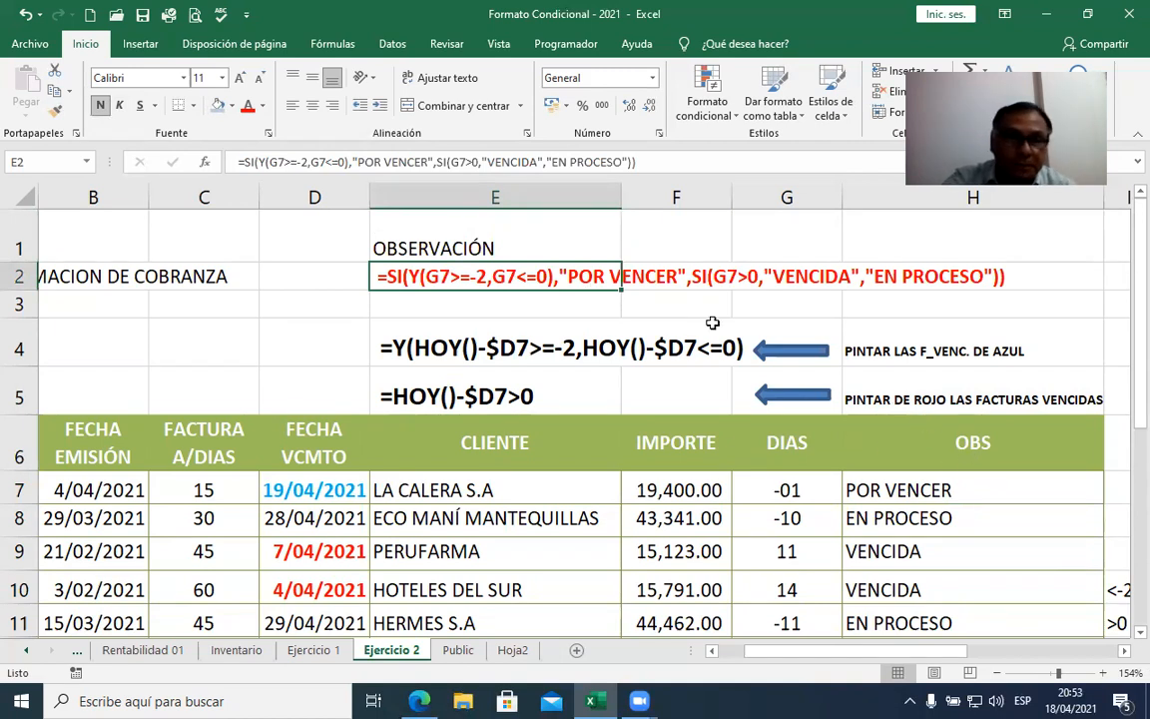
click(435, 230)
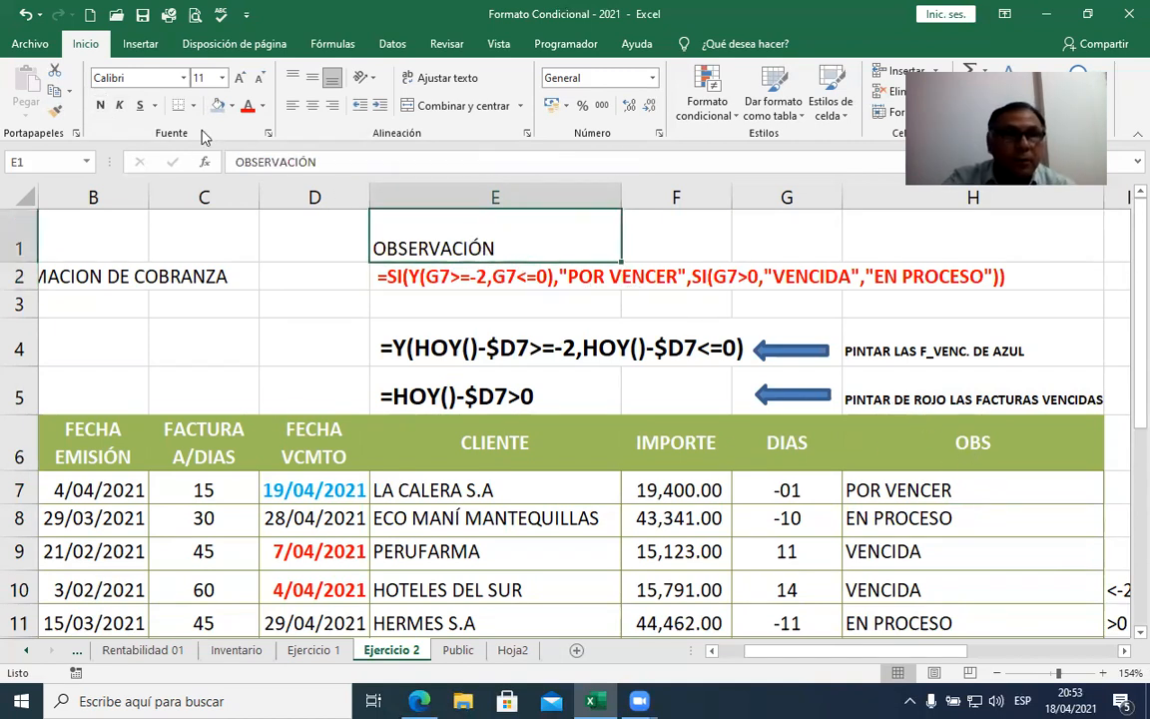
click(99, 105)
click(142, 105)
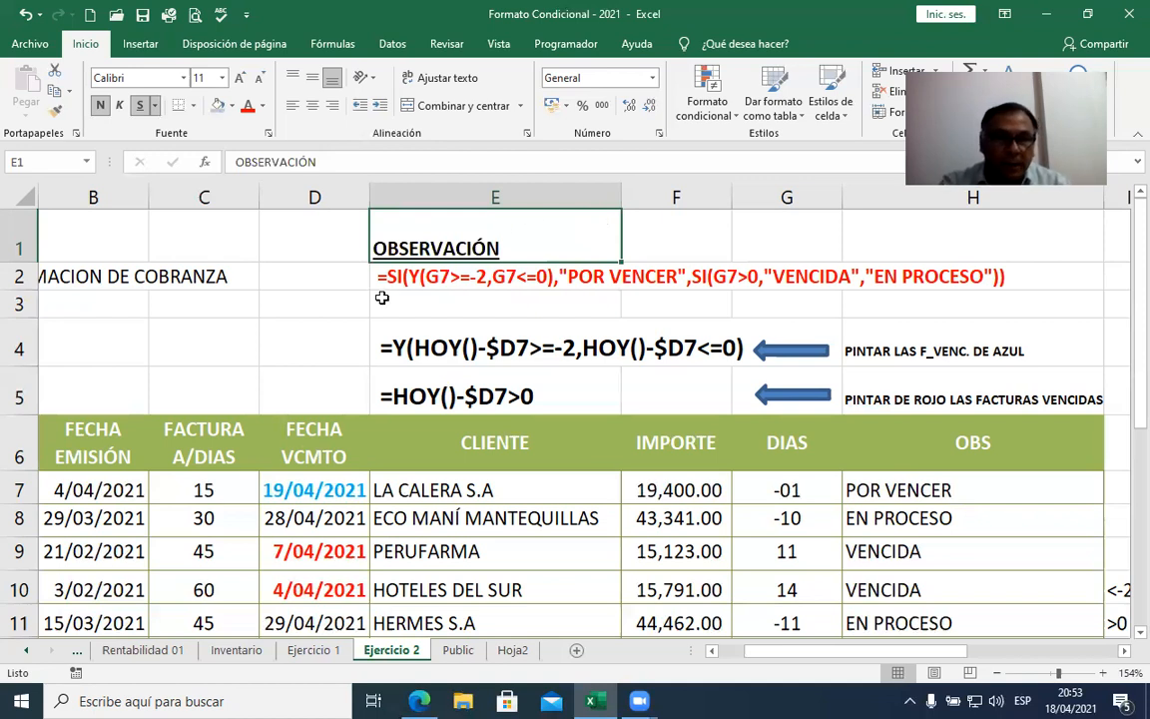
Step: Switch to the Ejercicio 1 sheet to view its conditional formatting example
click(319, 651)
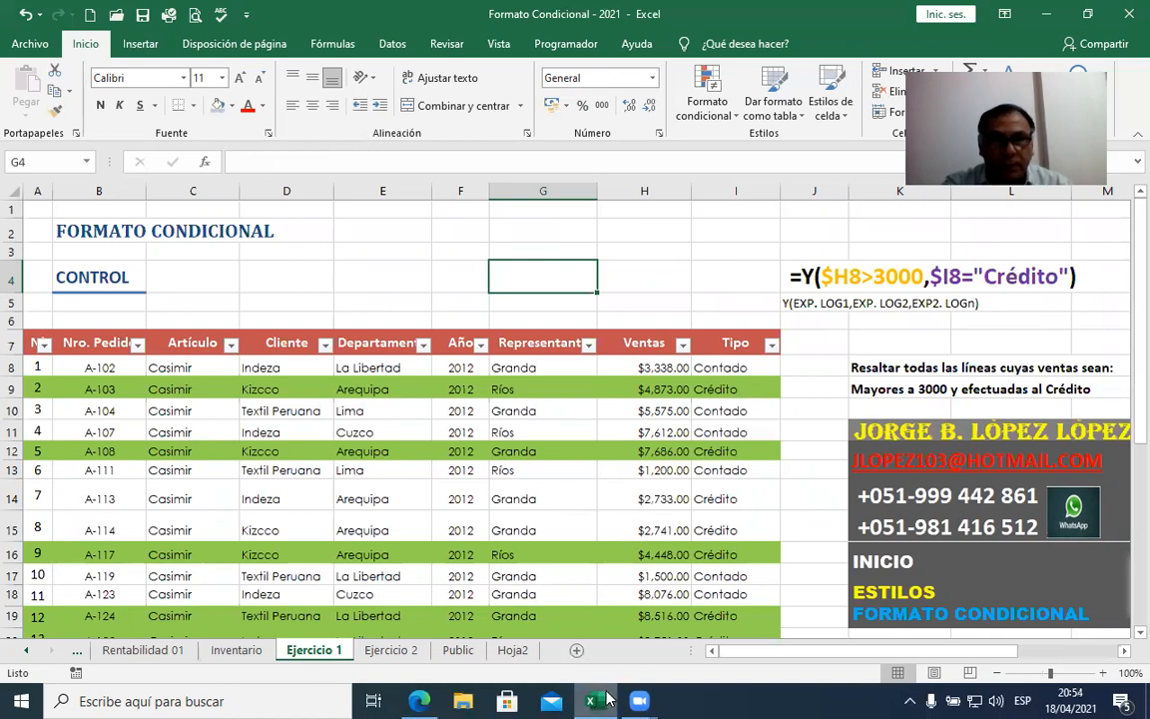
mouse_move(607, 697)
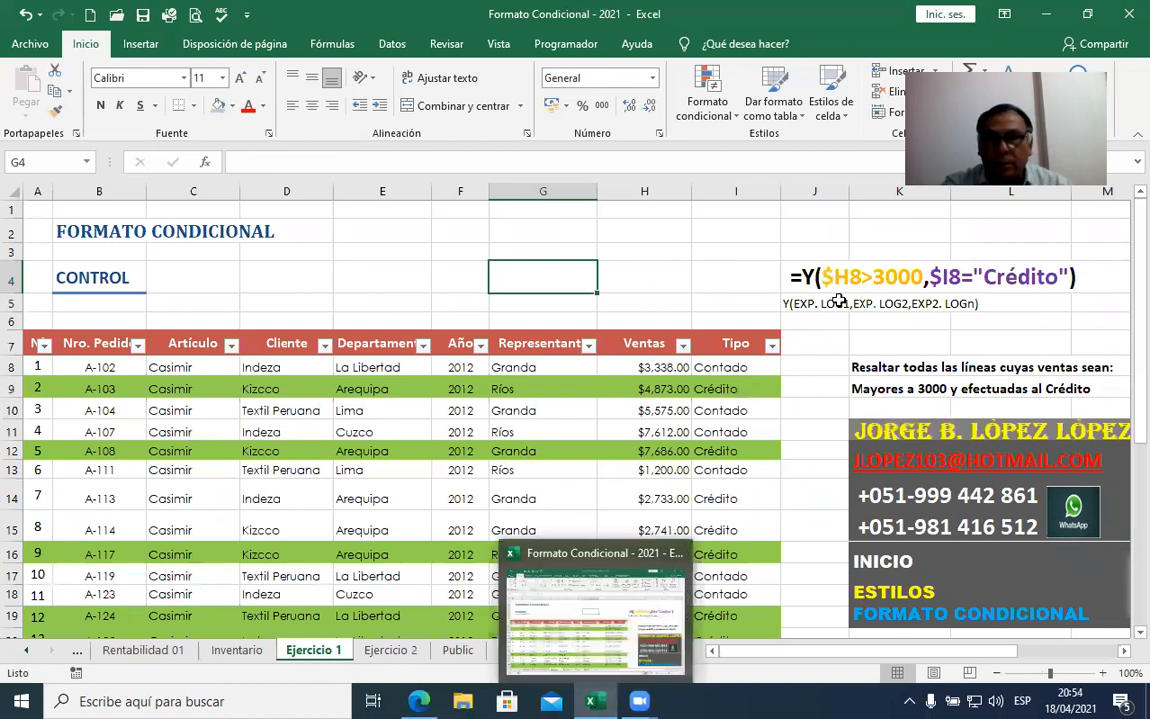
Step: Minimise the open windows and open the FORMATO CONDICIONAL PARTE II workbook from the desktop
click(599, 699)
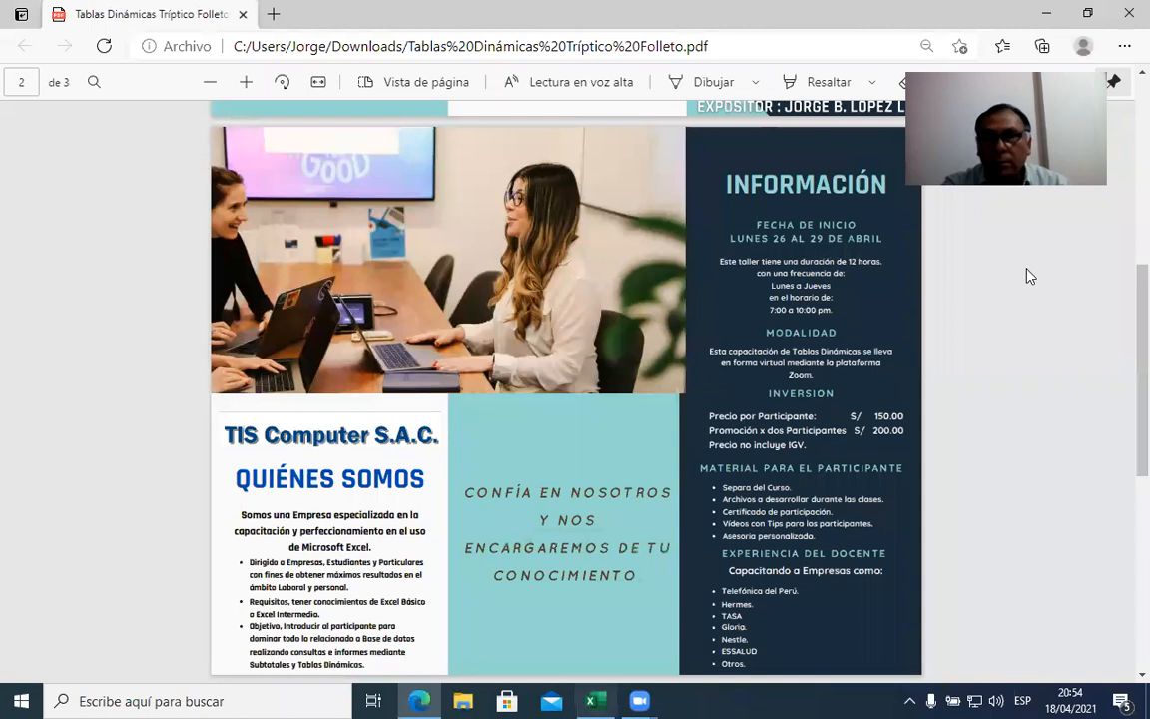
click(1047, 14)
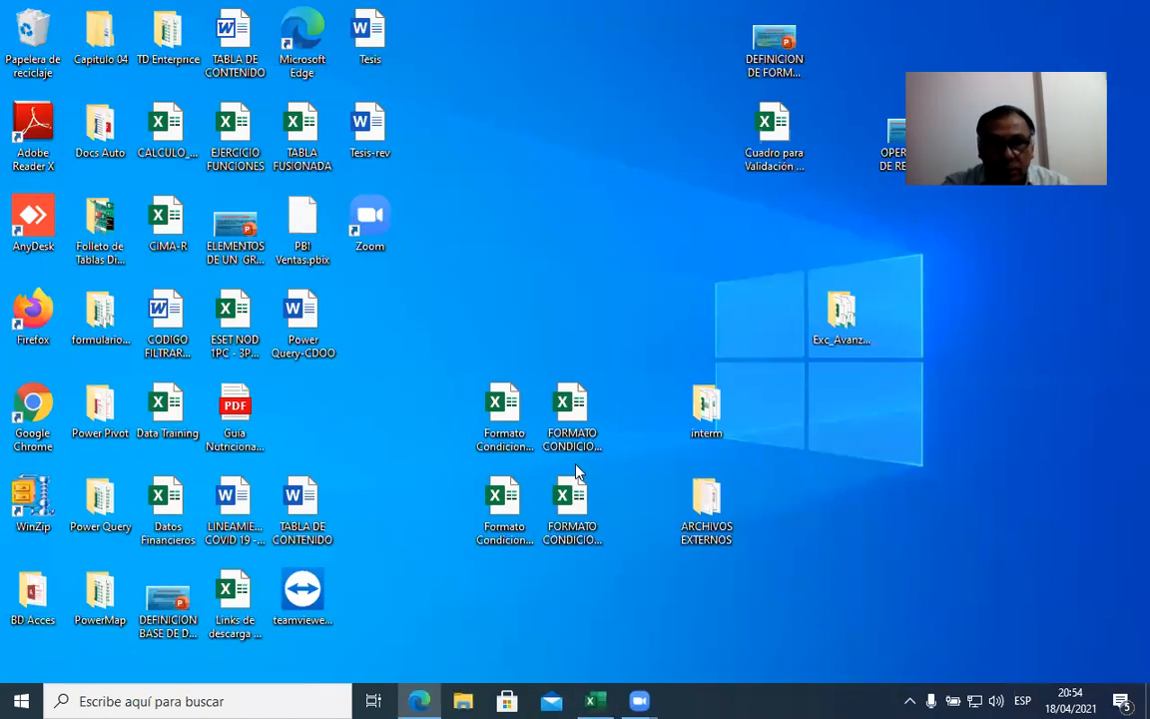
click(571, 424)
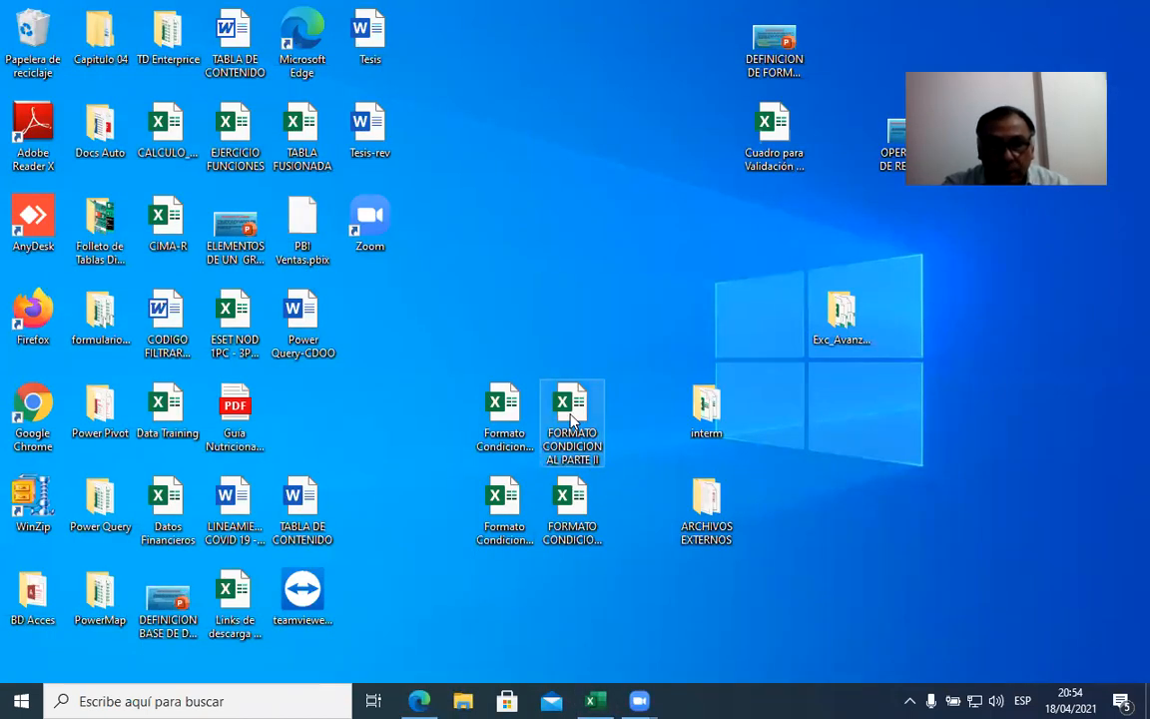
click(599, 700)
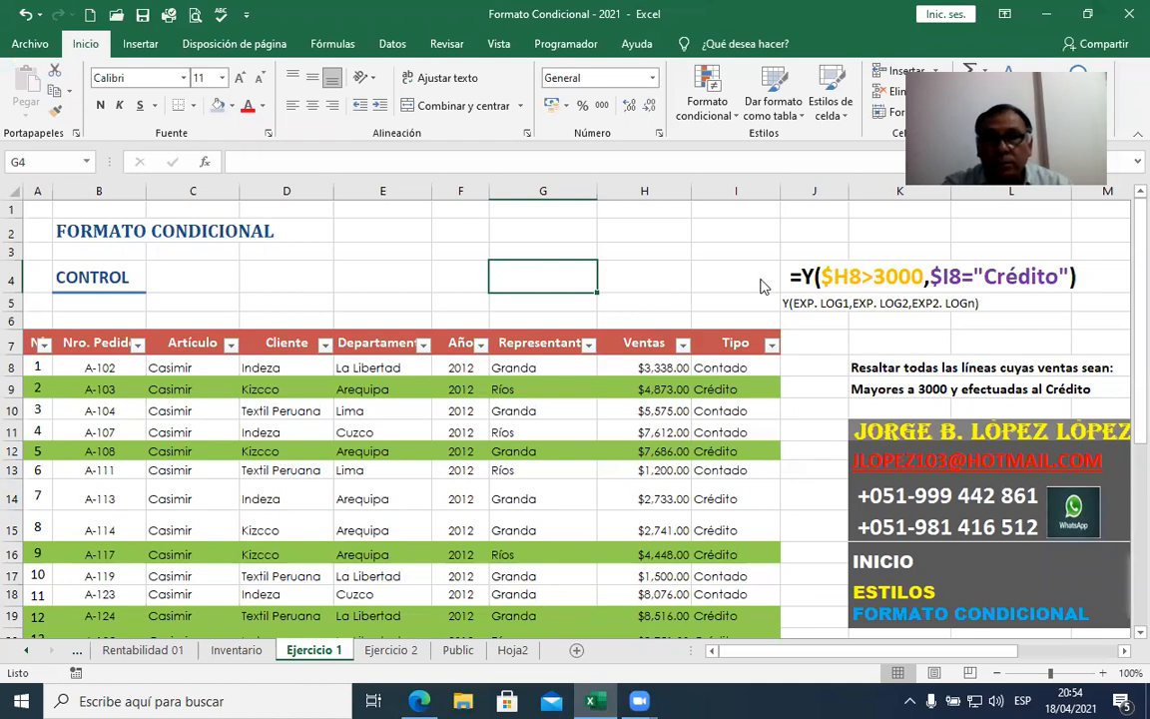
drag(639, 16, 643, 277)
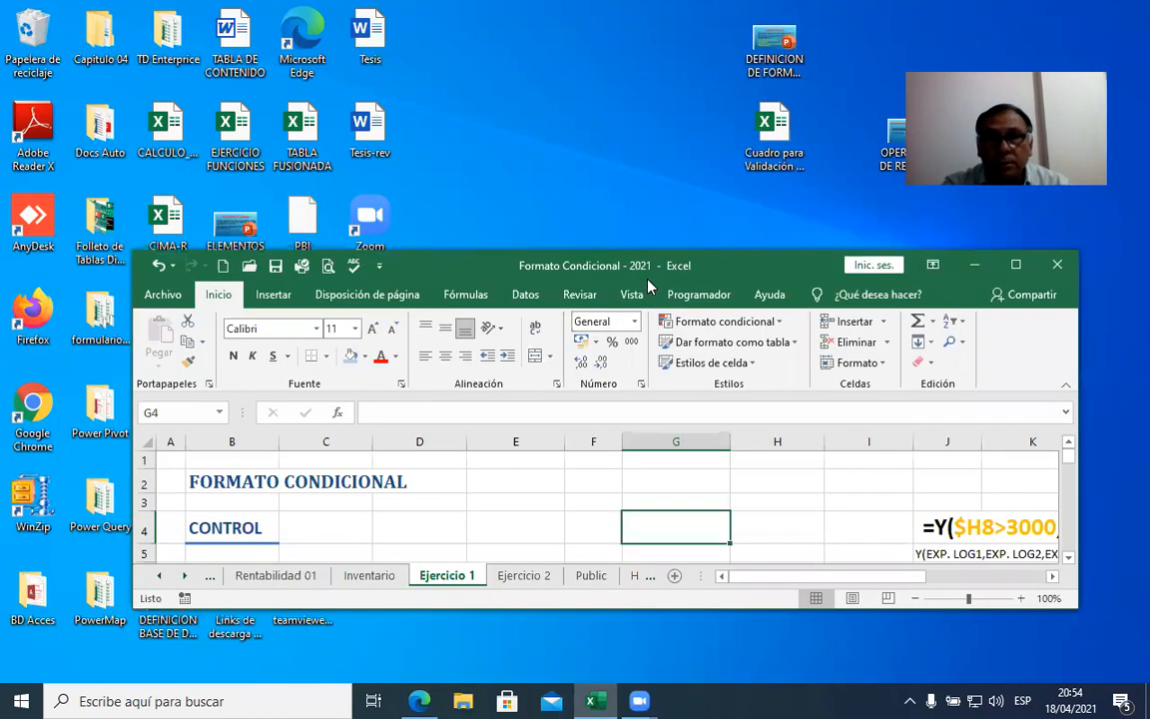
click(1015, 266)
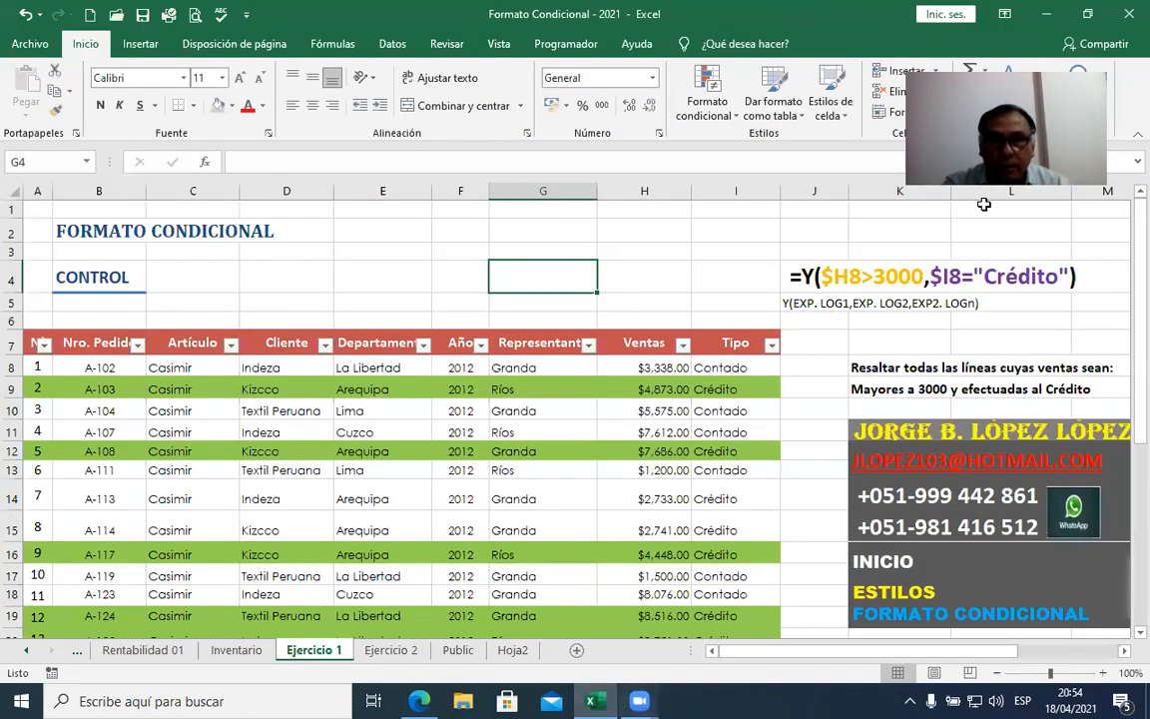
click(1049, 15)
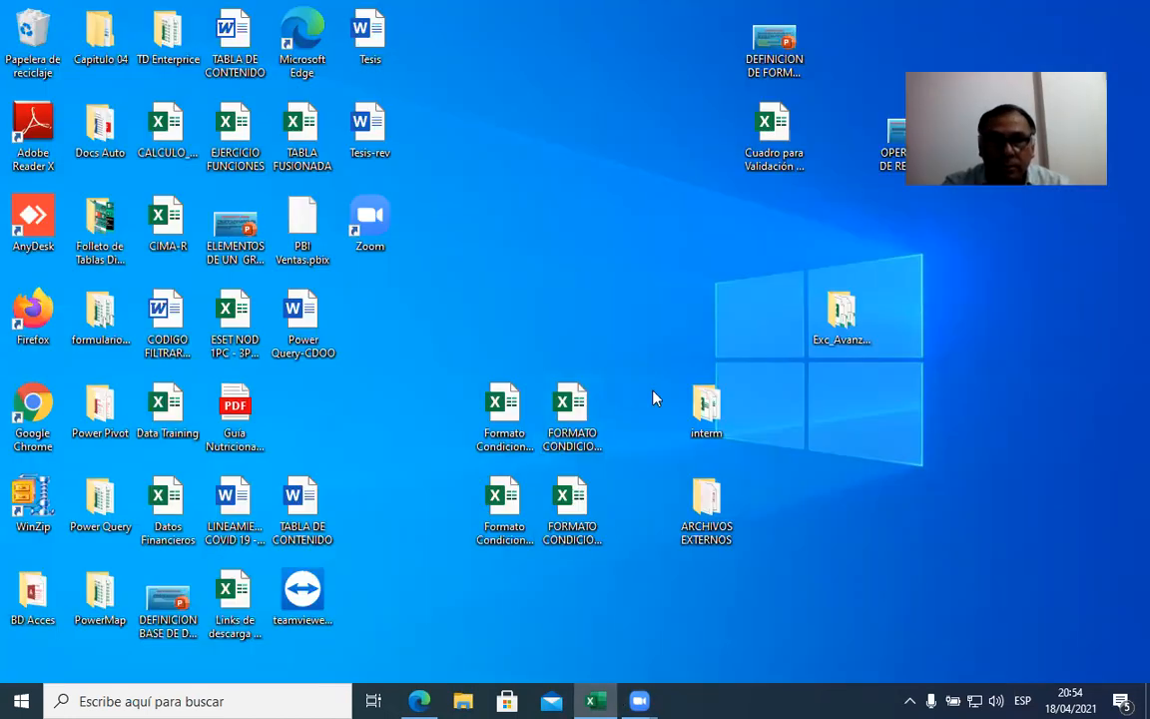
click(505, 419)
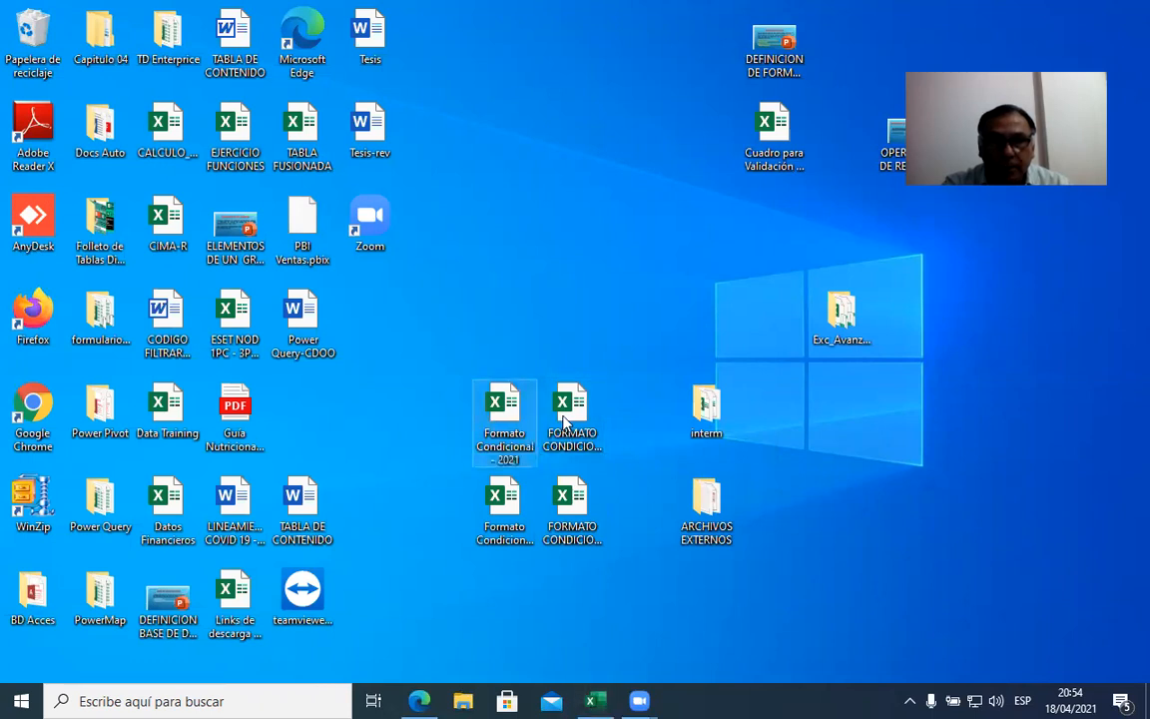
double_click(566, 419)
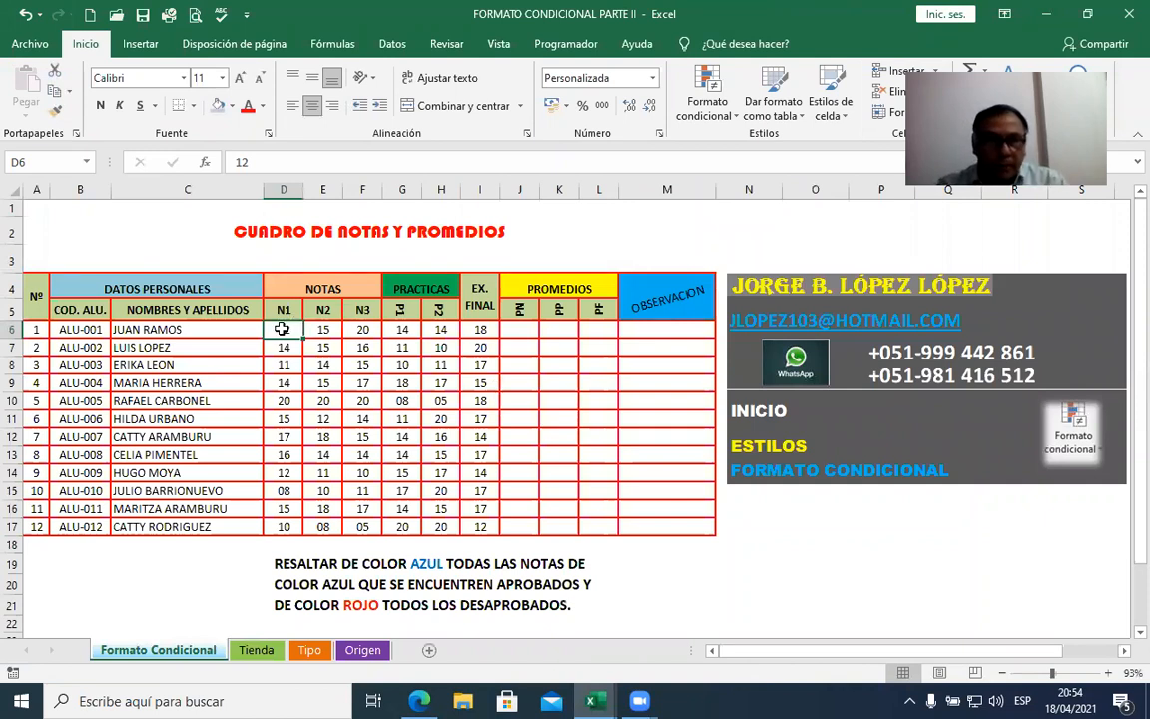
Step: Select the grades in D6:I17 of the Formato Condicional sheet to examine the range covered by the exercise
drag(287, 329, 323, 329)
drag(458, 348, 470, 523)
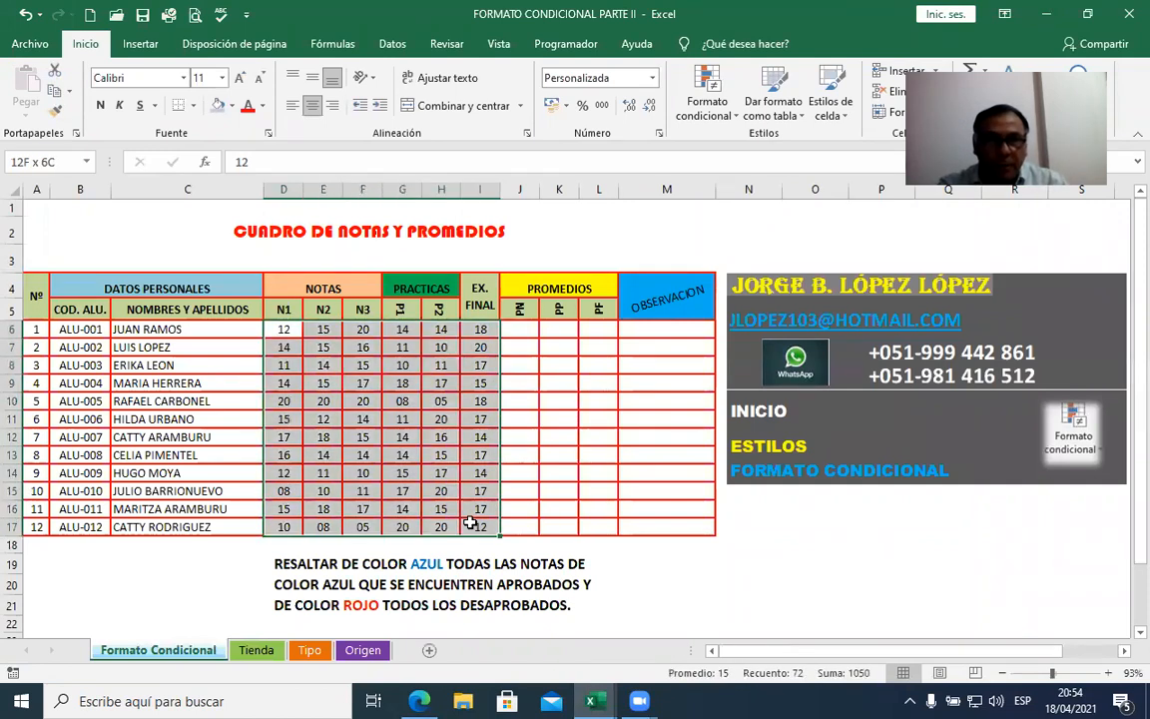
click(292, 330)
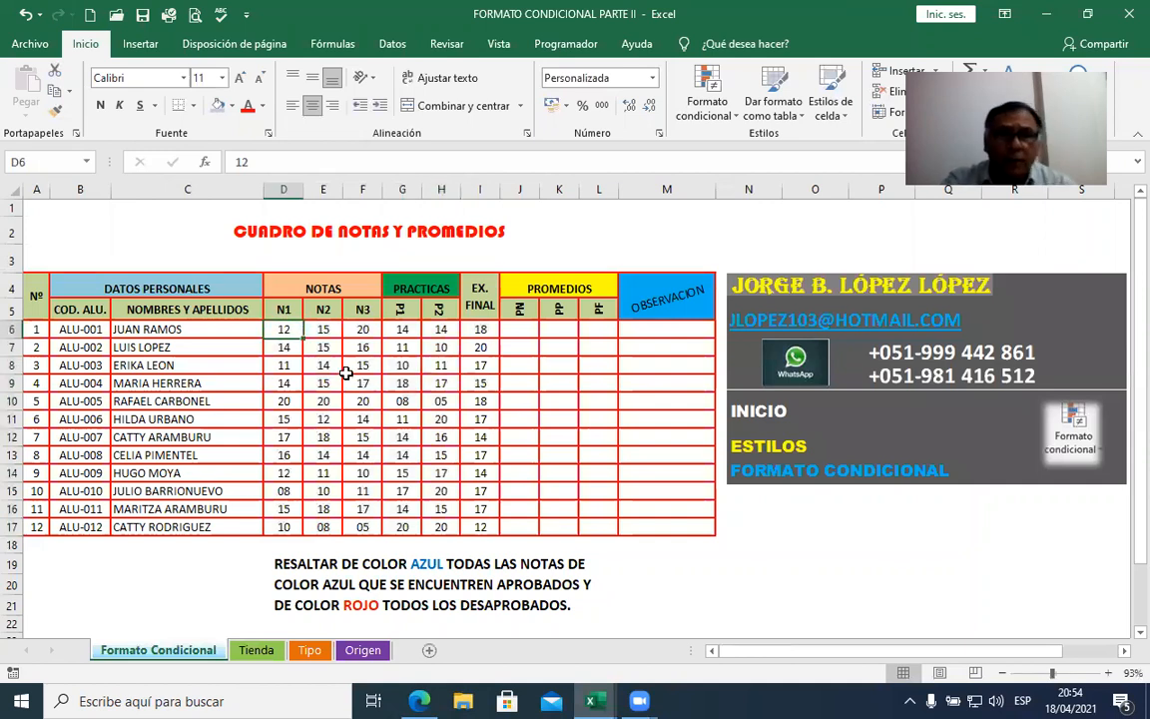
Step: On the Tienda sheet, examine the store options offered in J4 and compare them with the TIENDA column
click(258, 649)
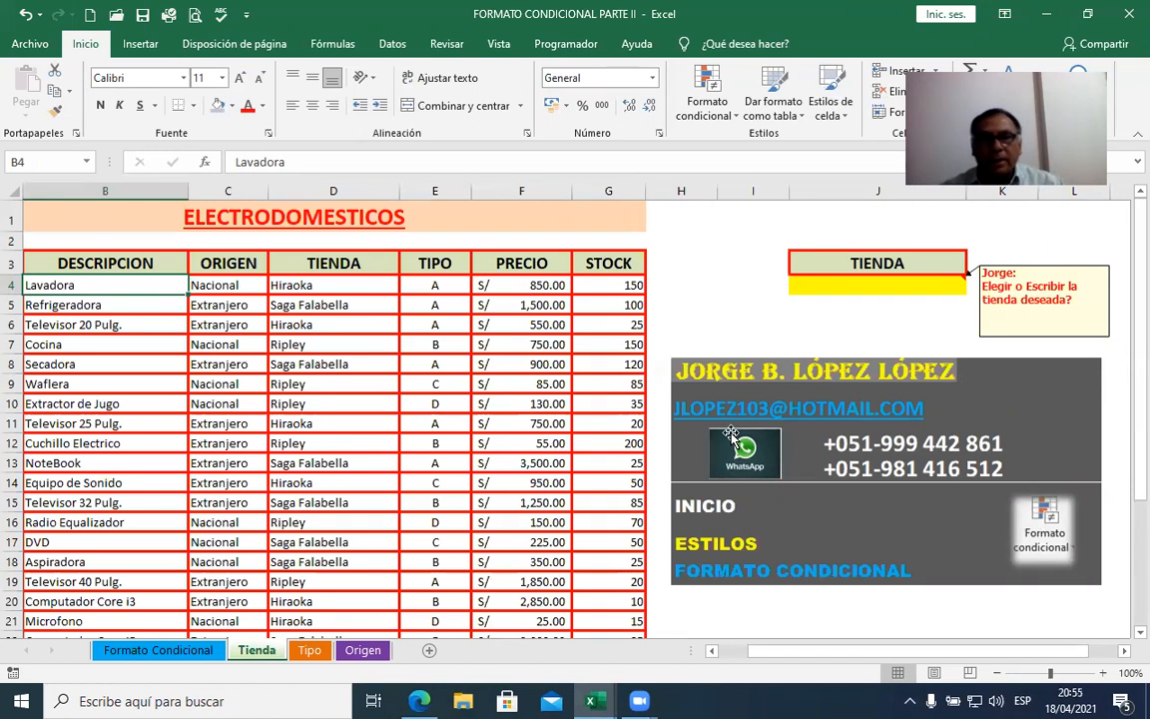
click(871, 283)
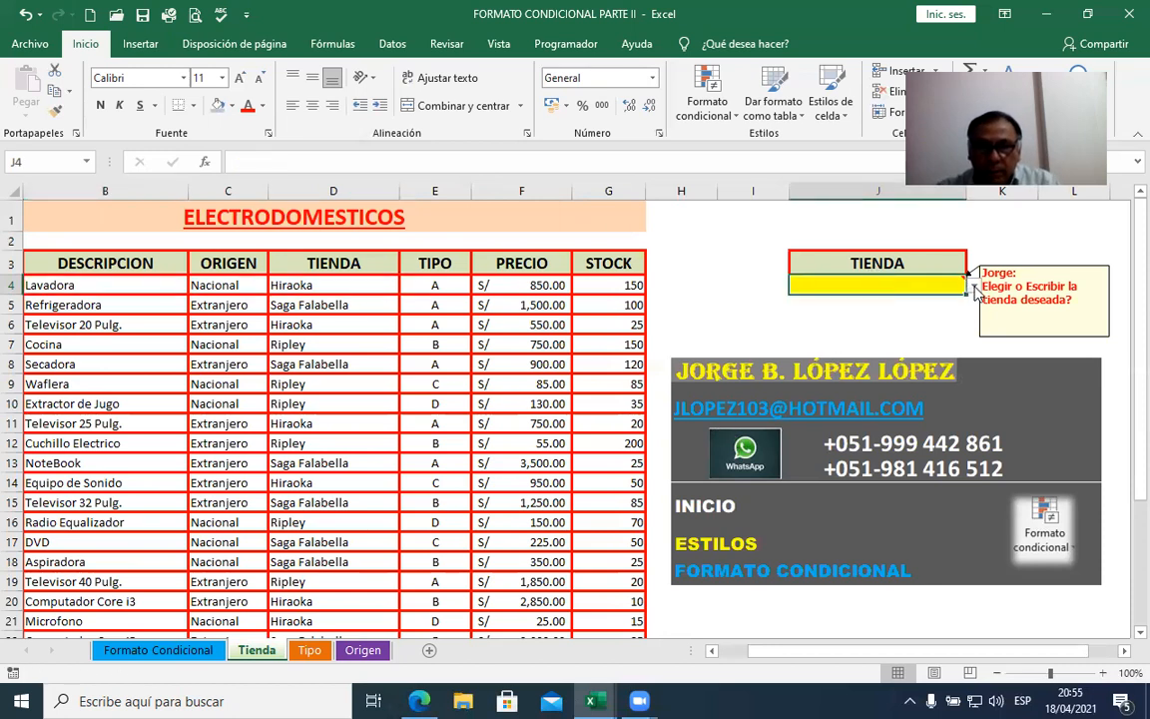
click(973, 286)
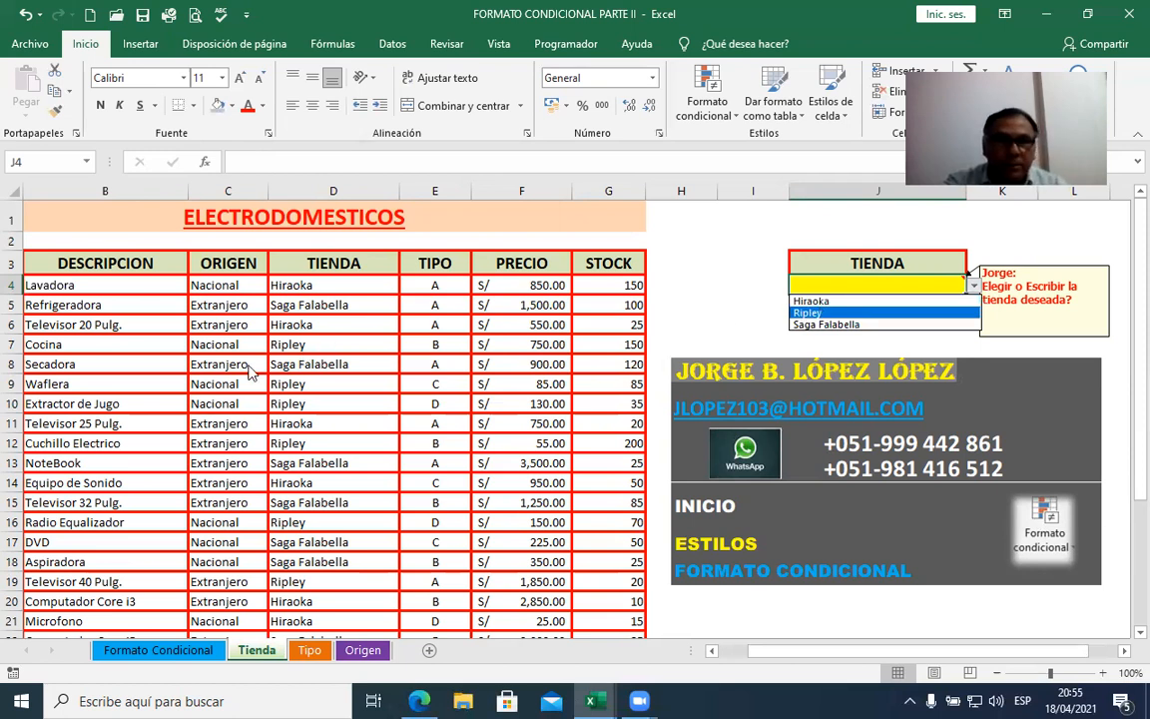
click(308, 273)
click(305, 284)
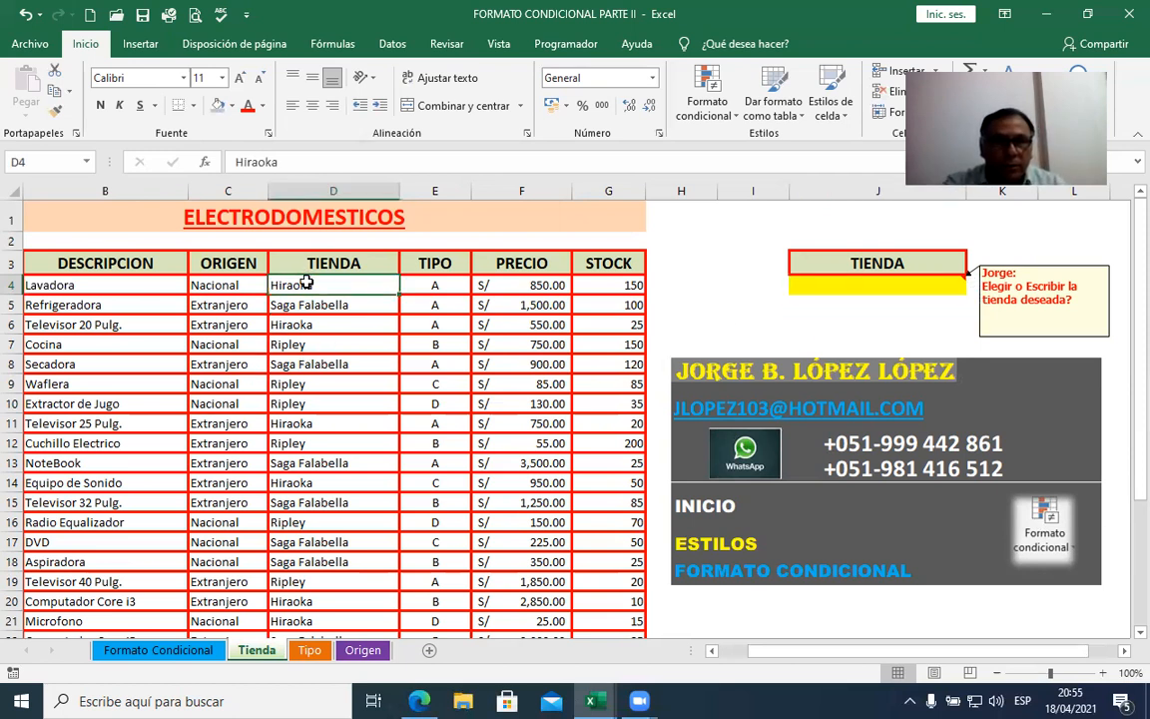
click(888, 287)
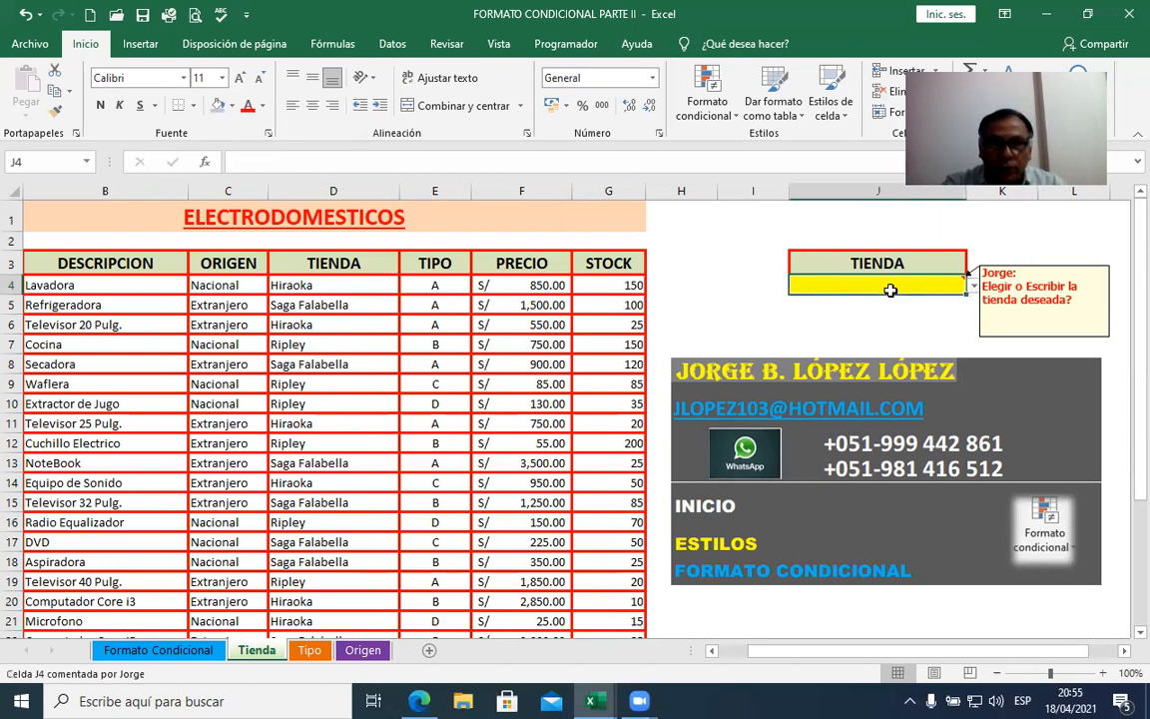
click(974, 287)
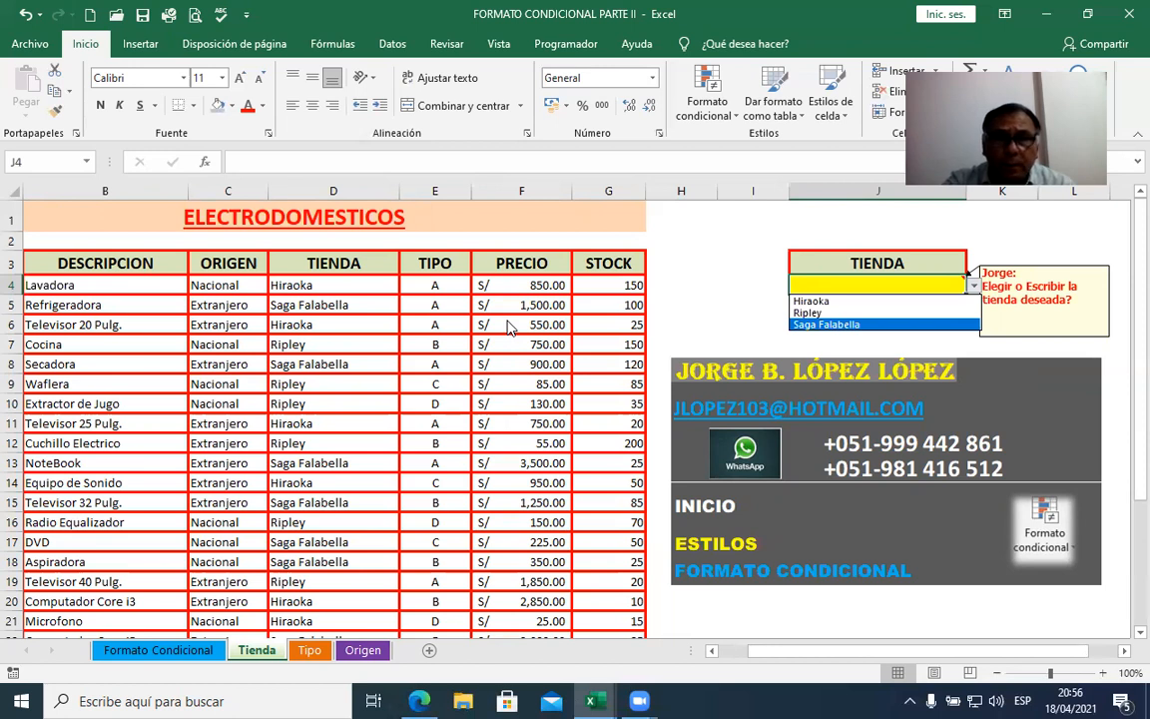
click(306, 289)
click(311, 287)
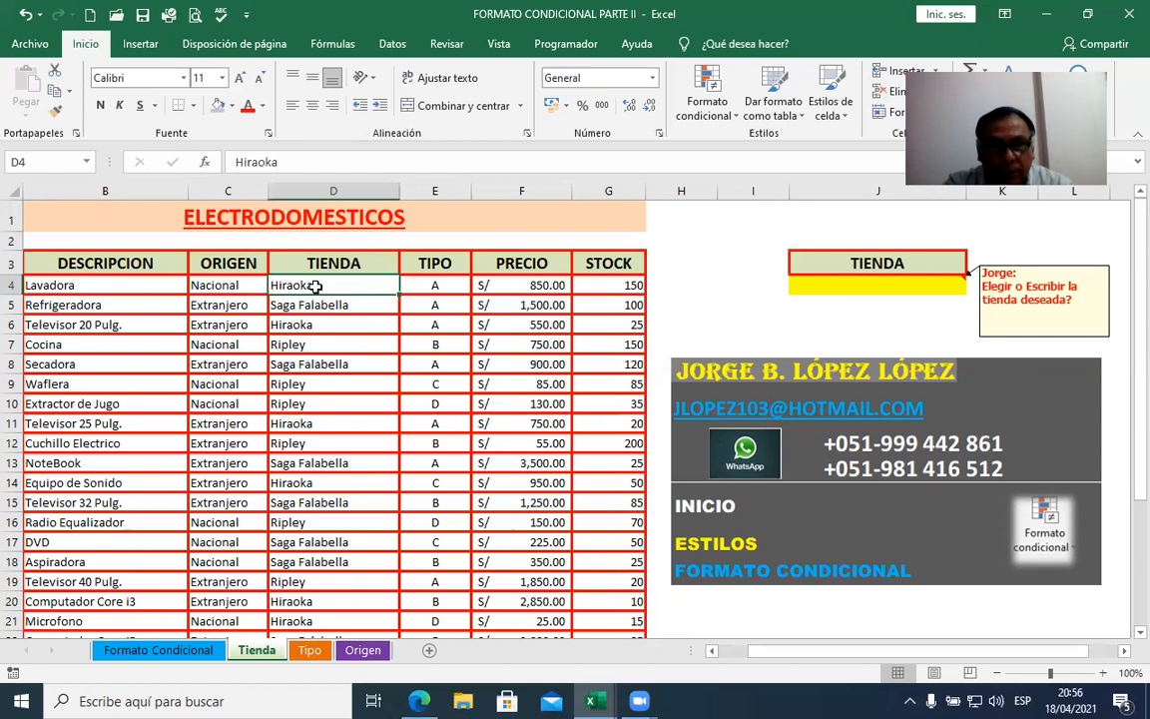
click(302, 306)
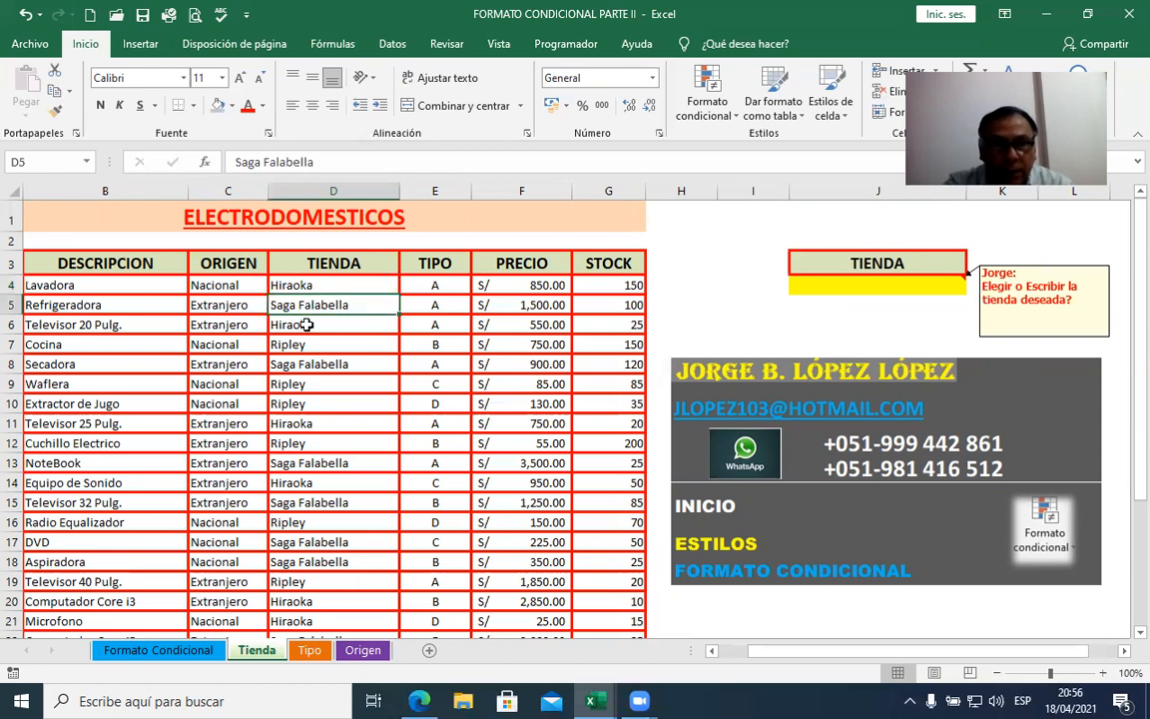
click(283, 343)
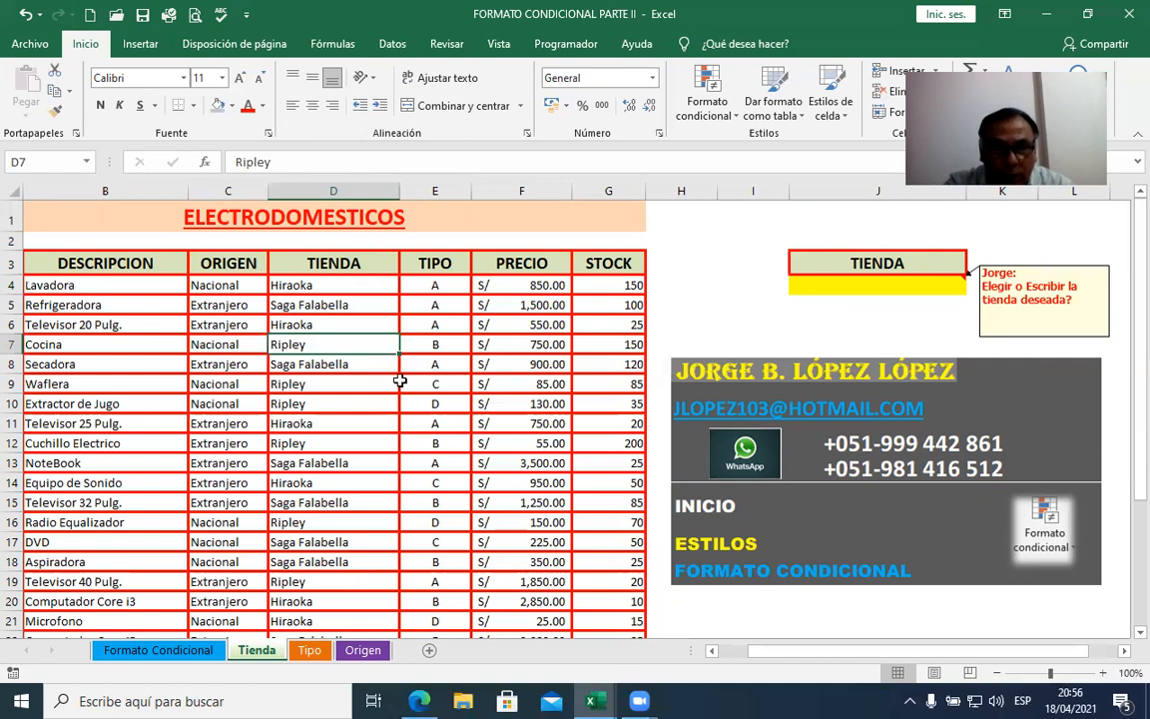
Step: Choose Hiraoka as the store in J4
click(829, 287)
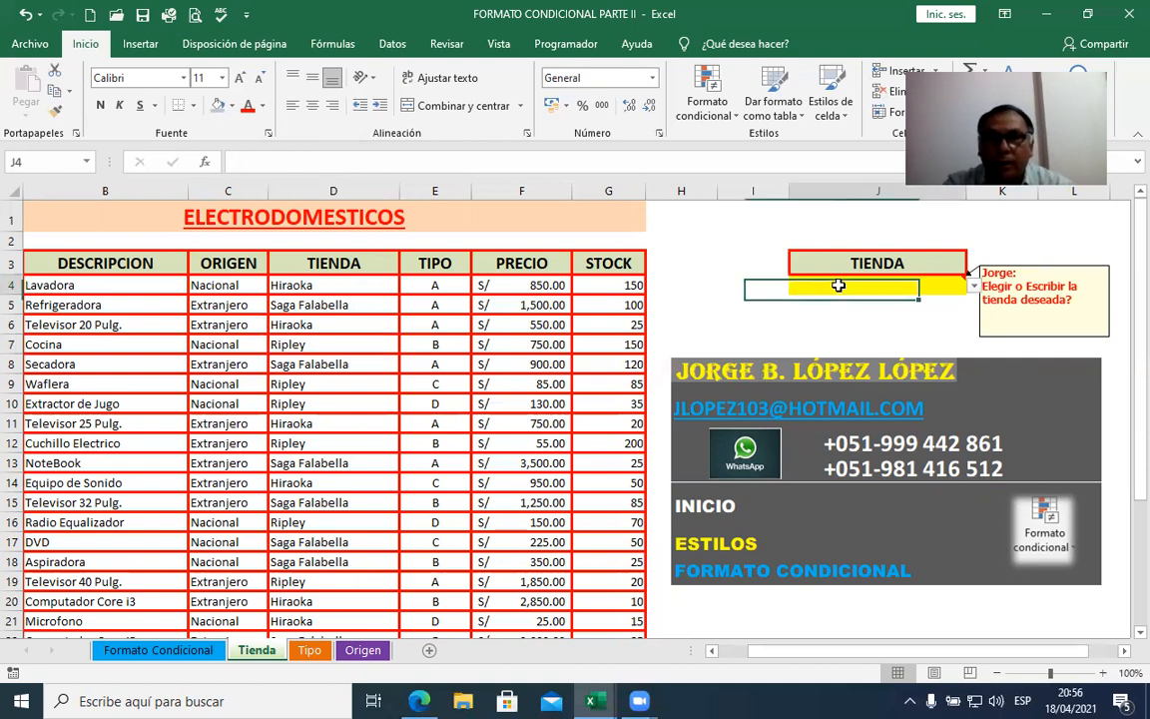
click(973, 286)
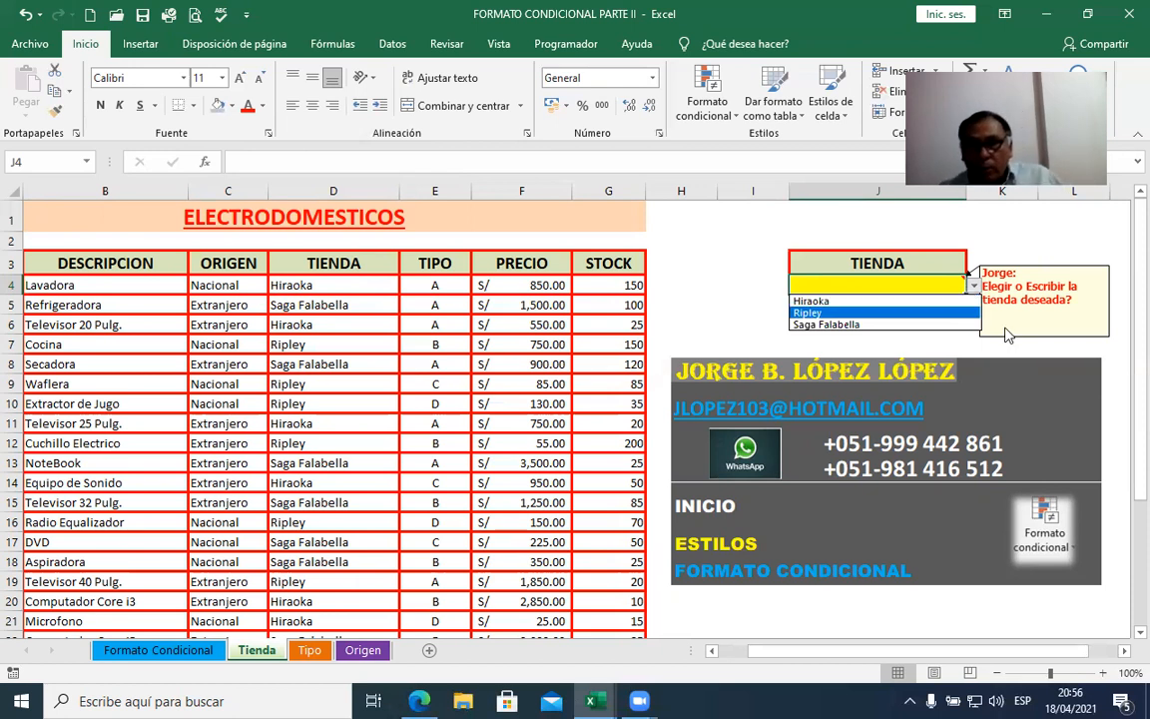
click(905, 301)
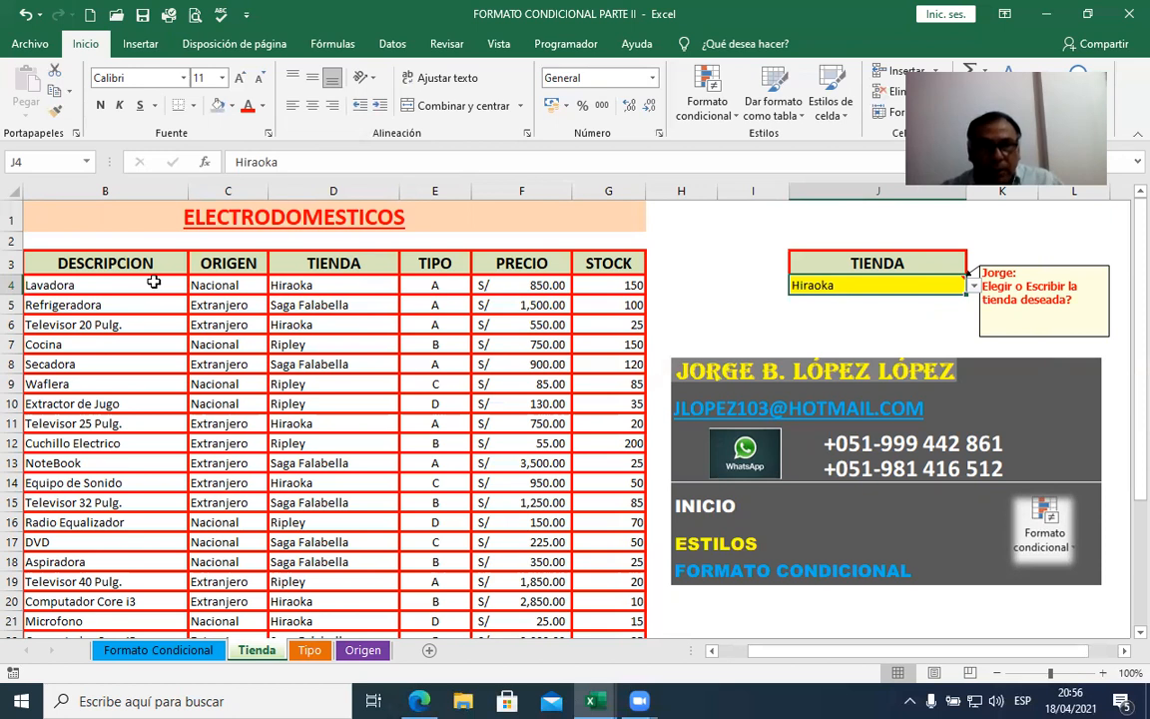
Step: Select the Hiraoka product rows 4, 6 and 11 together across columns B to G to show which rows to highlight
drag(112, 283, 599, 278)
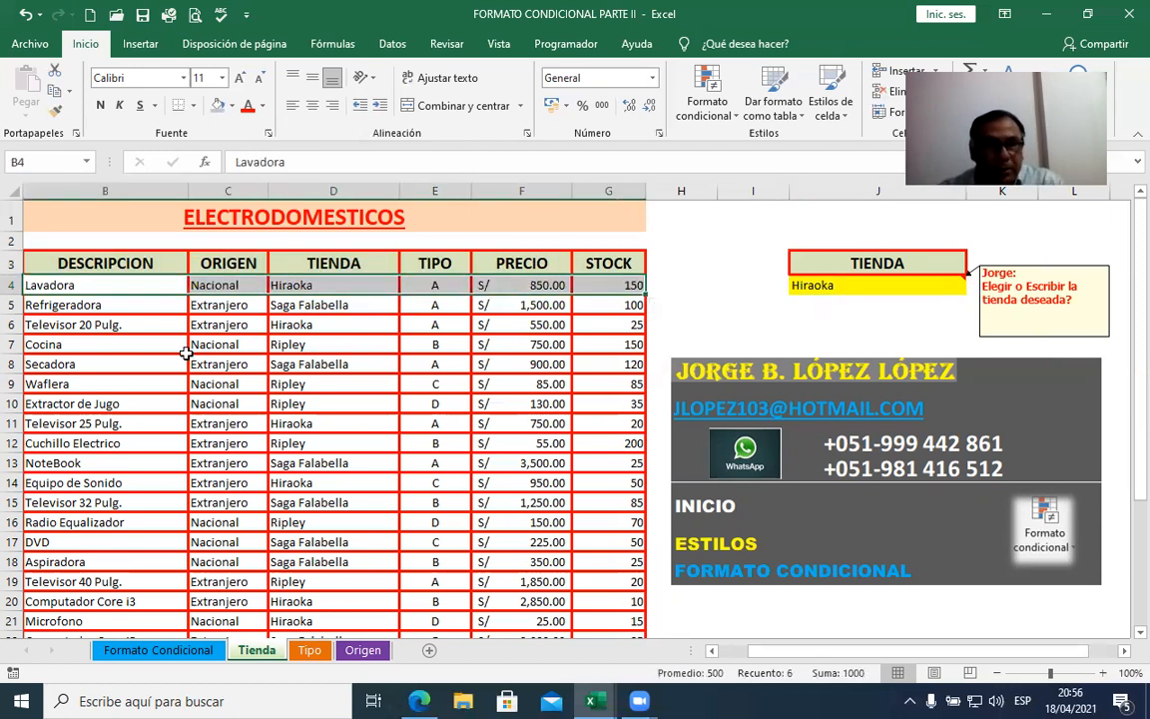
ctrl+drag(81, 324, 583, 324)
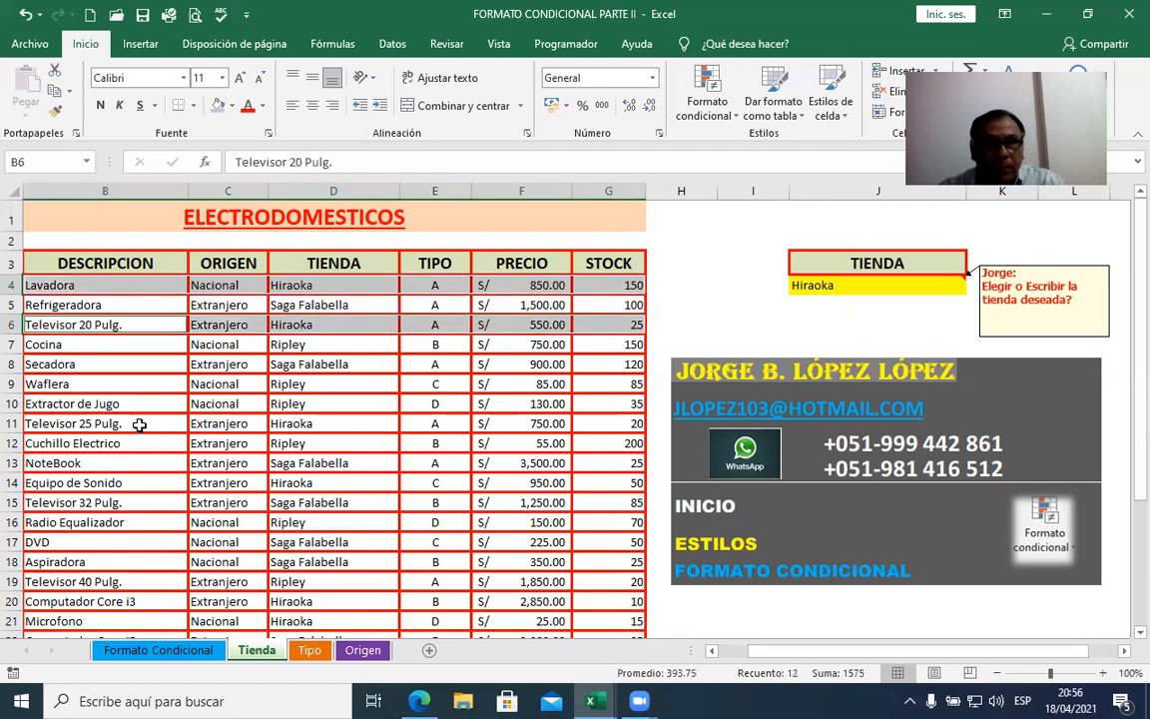
ctrl+drag(68, 425, 592, 423)
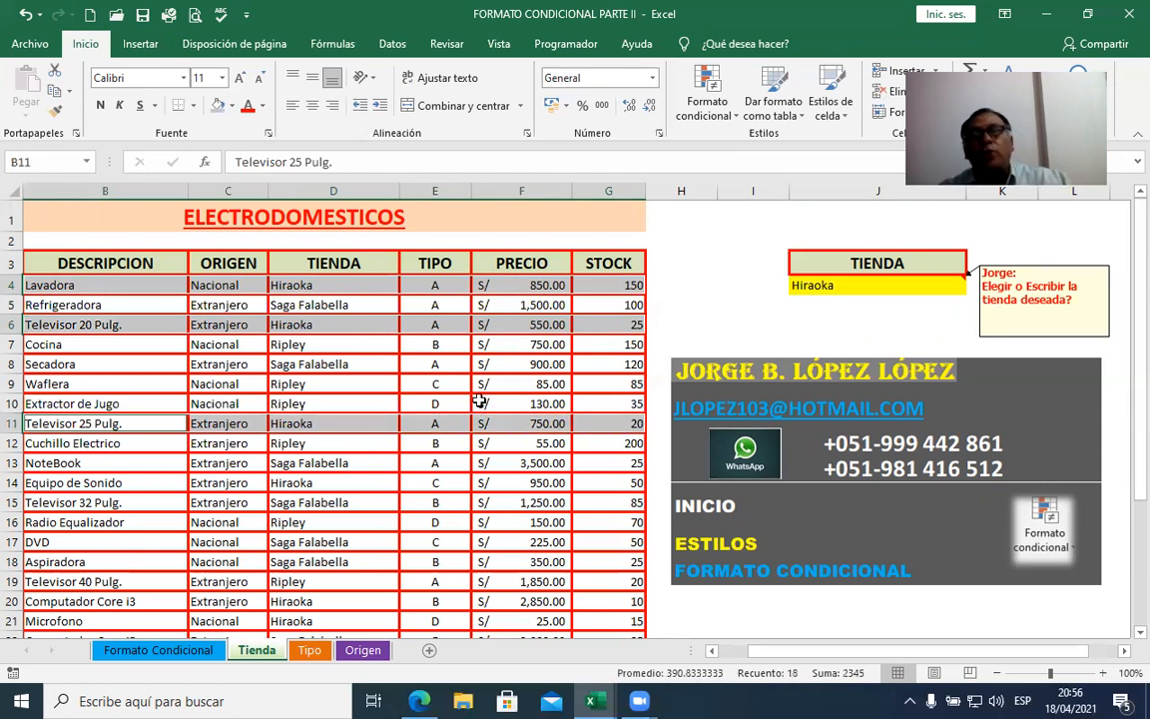
Step: Change the store in J4 to Ripley and select the product rows B4:G10
click(846, 285)
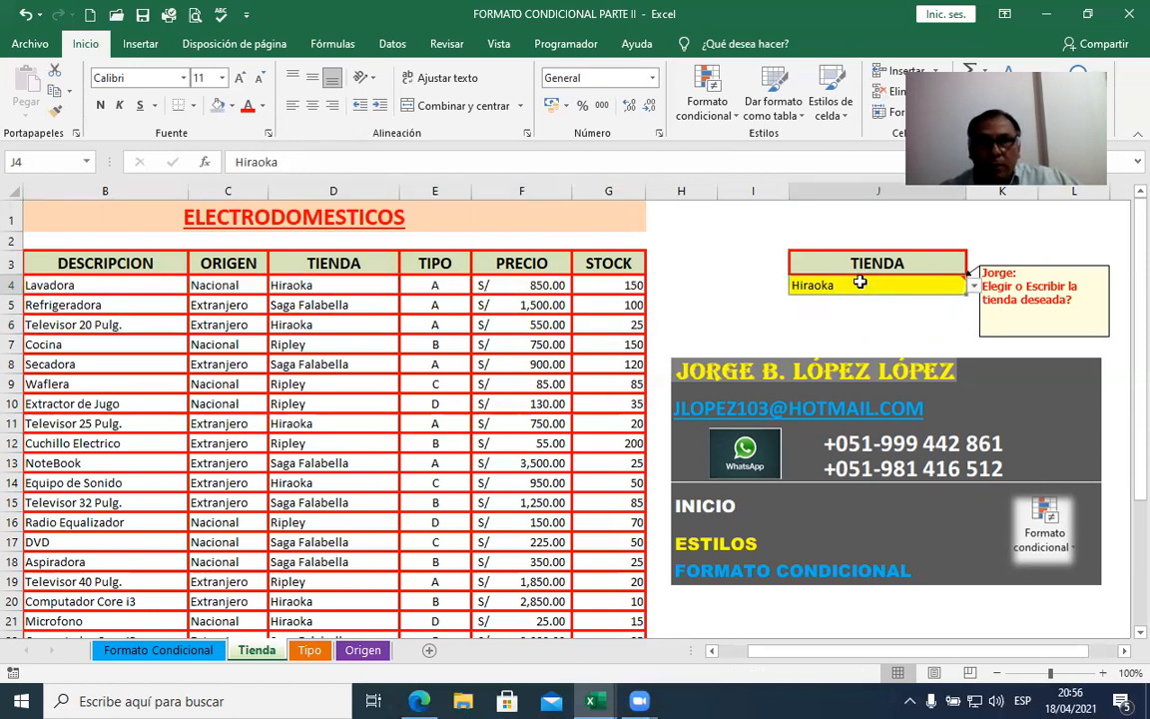
click(974, 287)
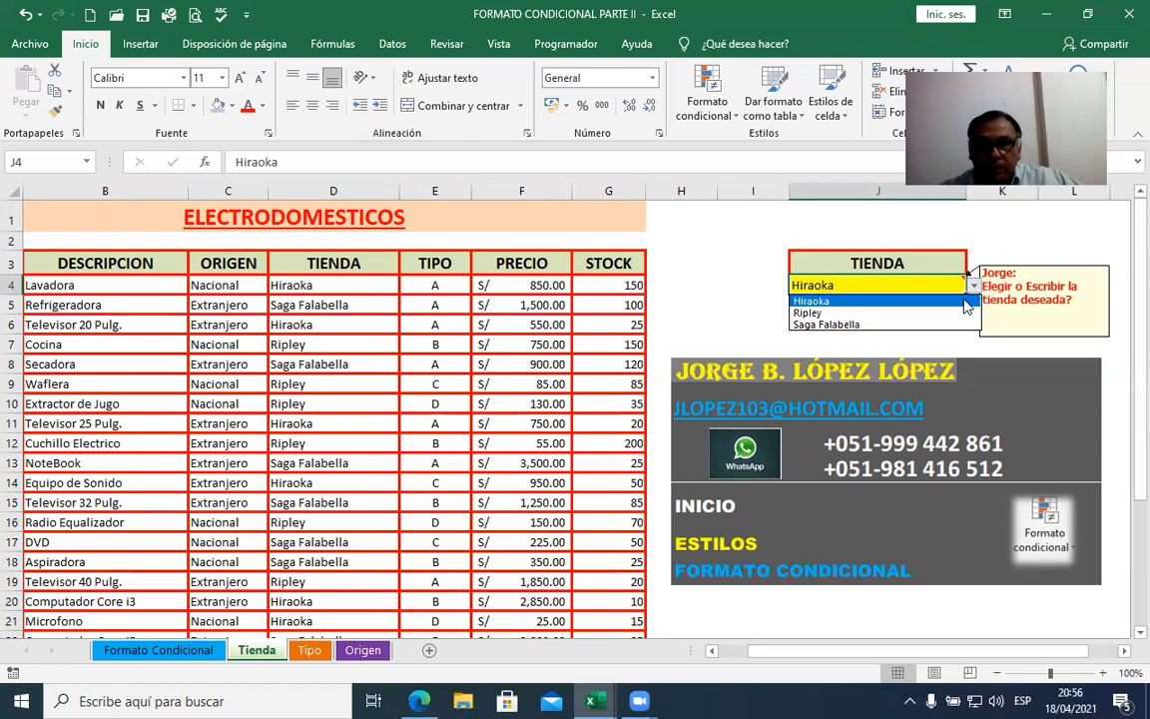
click(813, 311)
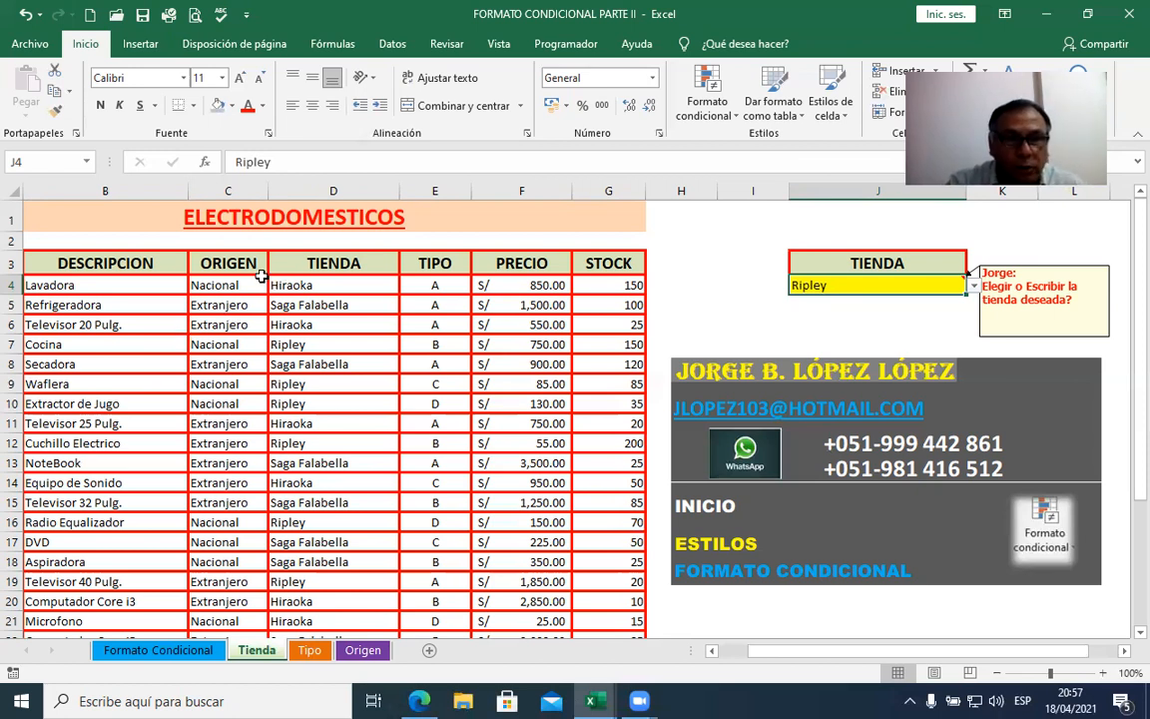
mouse_move(90, 284)
mouse_down()
mouse_move(588, 328)
mouse_move(589, 403)
mouse_up()
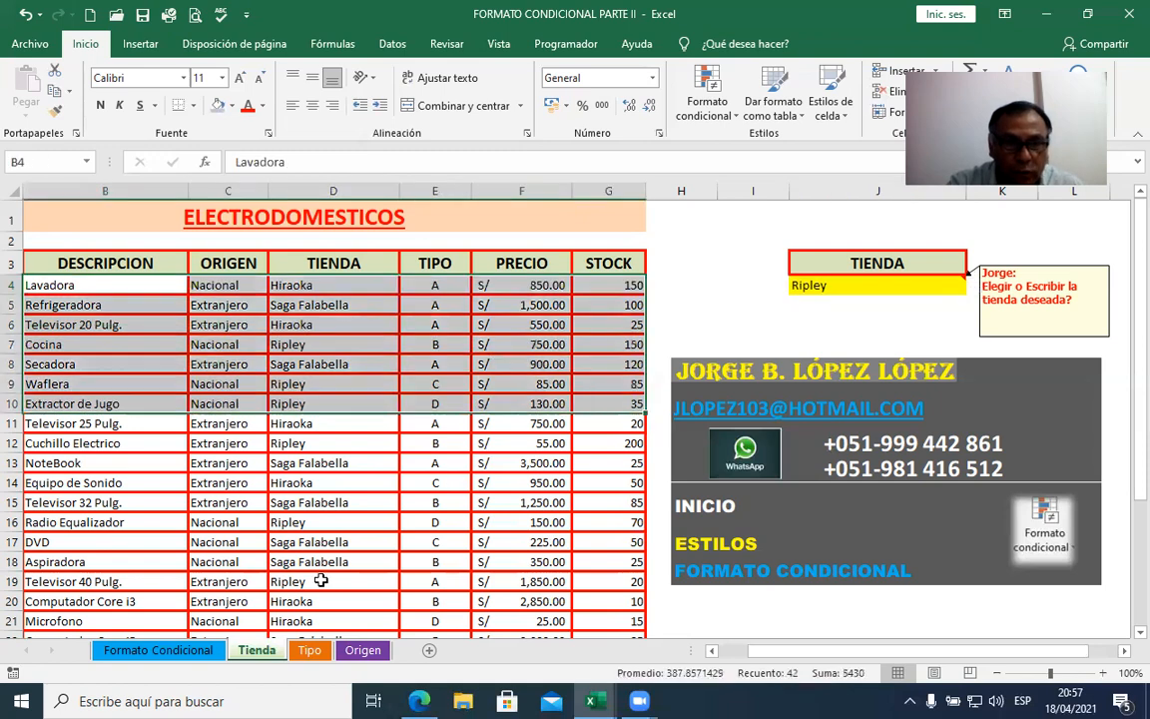
Step: Look over the similar exercises on the Tipo and Origen sheets and return to the Tienda sheet's product table
click(308, 650)
click(363, 649)
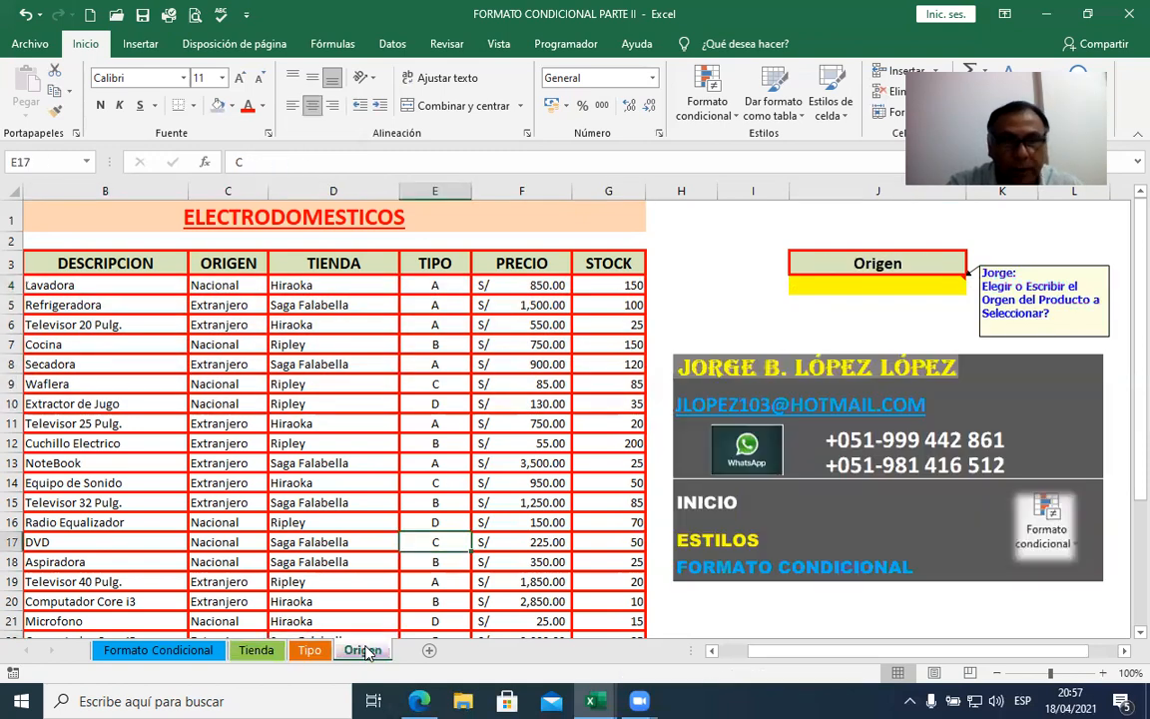
click(268, 657)
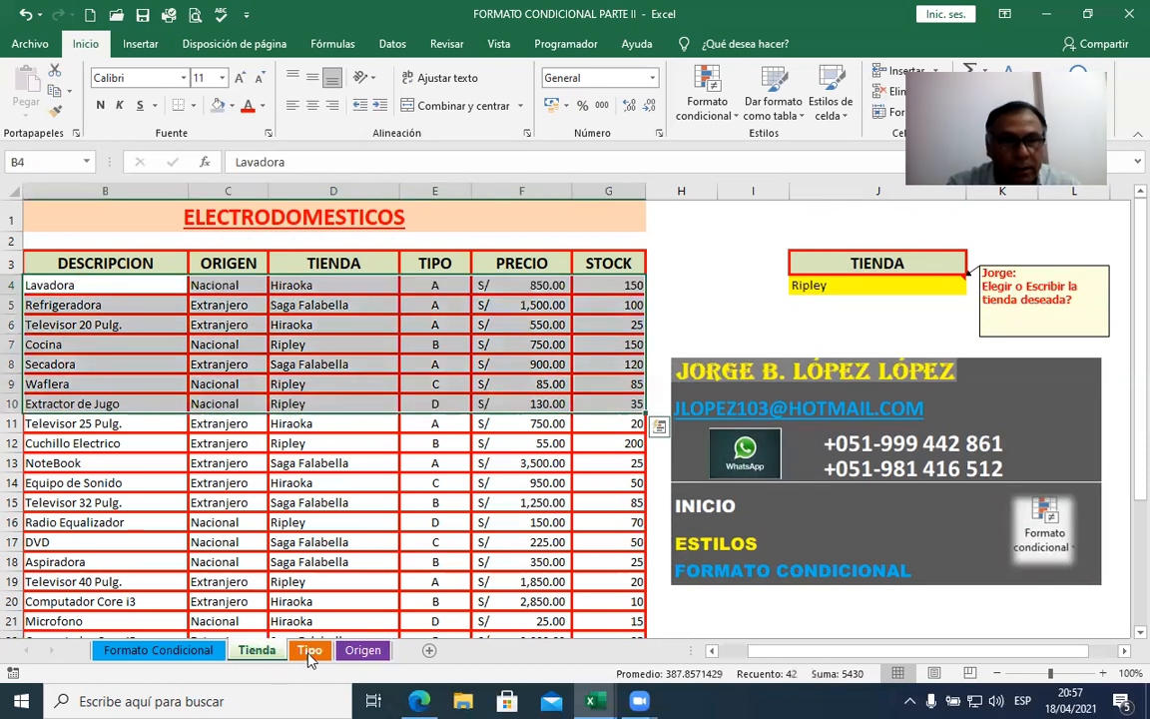
click(308, 654)
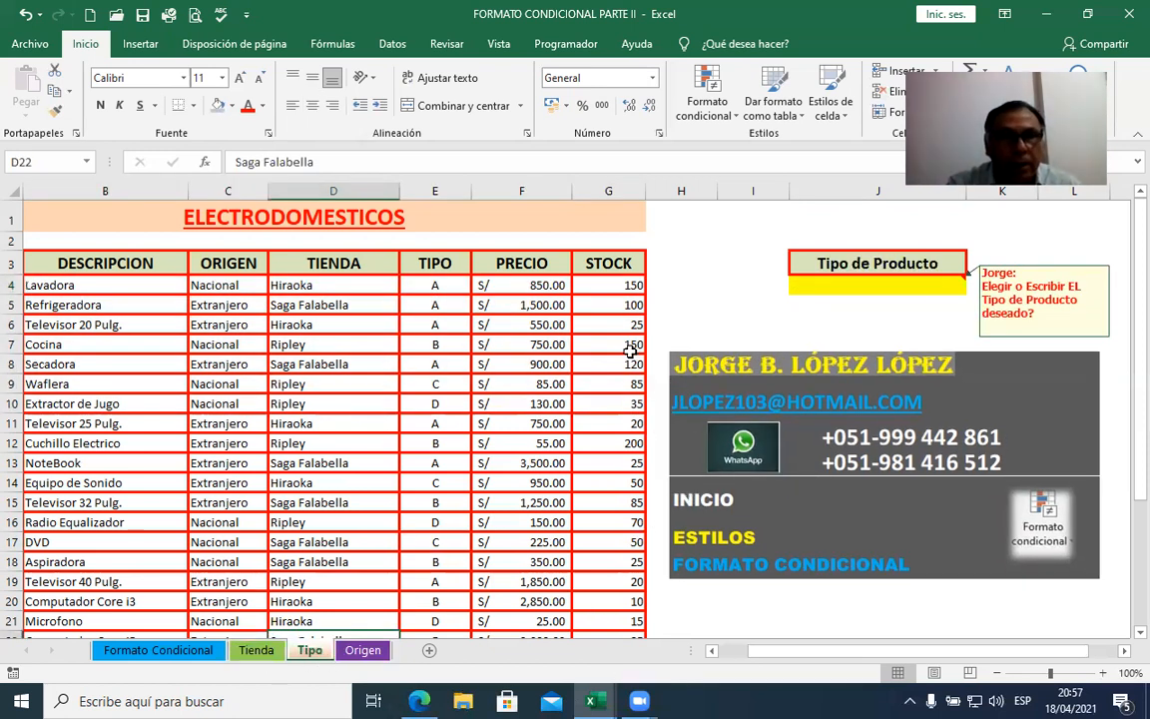
click(364, 652)
click(309, 651)
click(364, 652)
click(256, 650)
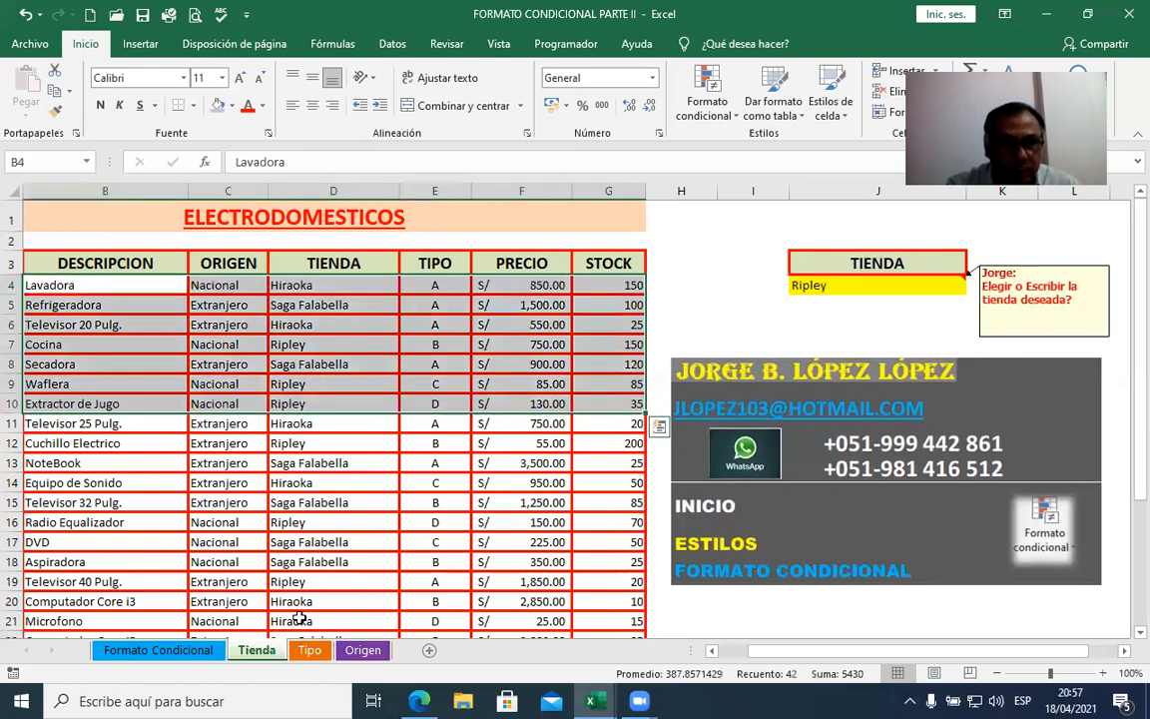
click(178, 423)
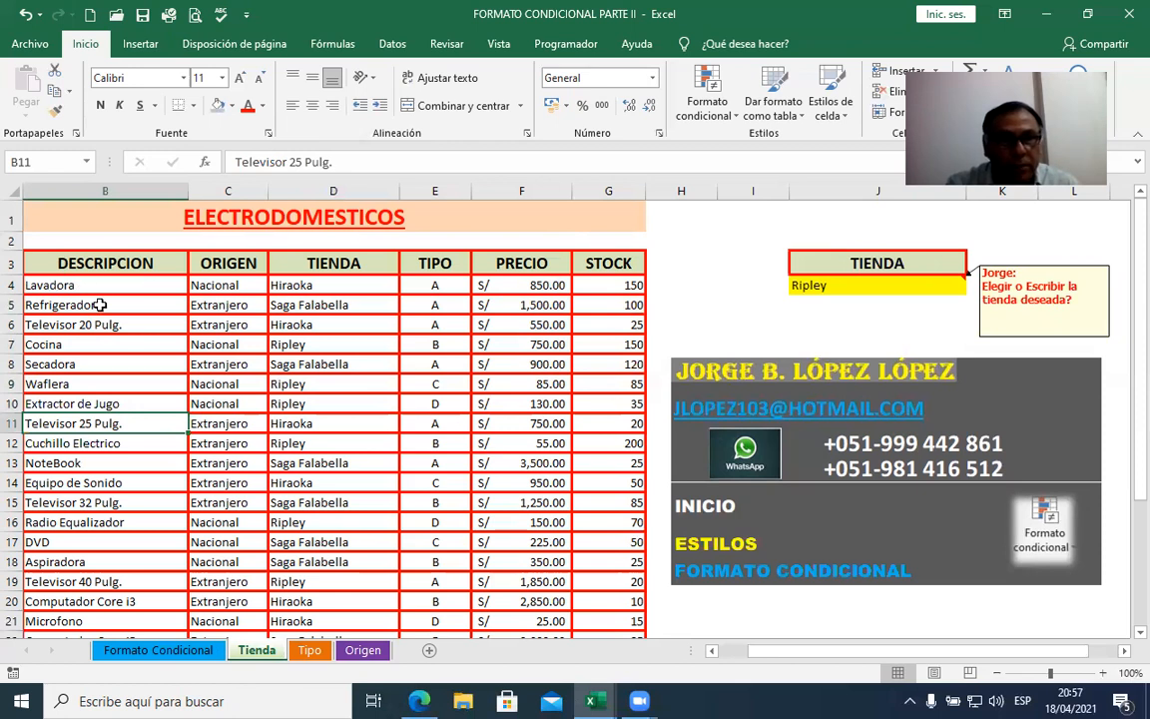
Step: Select all the product data from A4 to G30, from the CODPROD column through STOCK, without the headers
drag(787, 652, 739, 655)
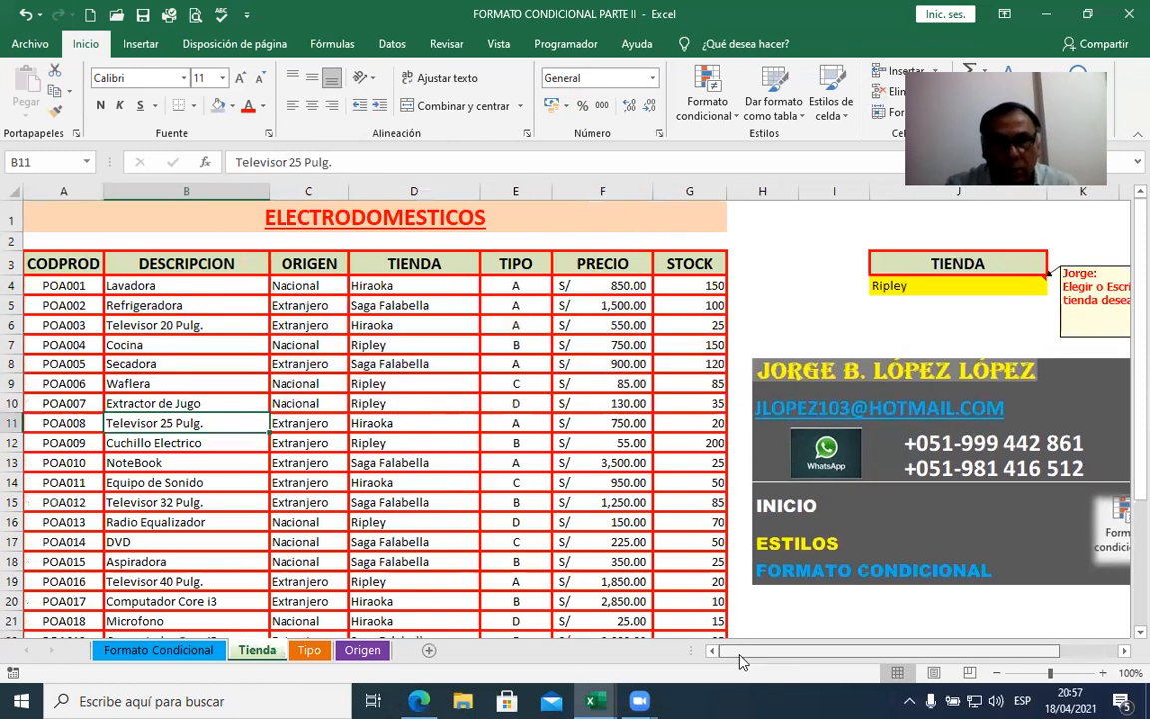
drag(44, 284, 673, 599)
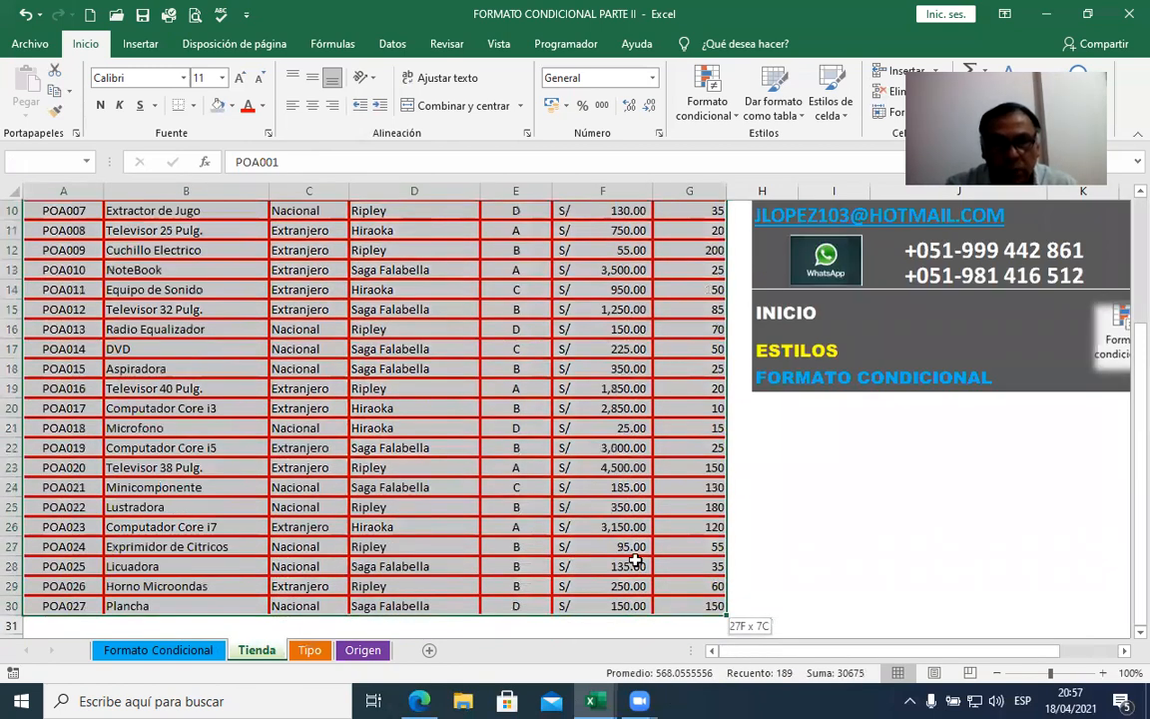
scroll(632, 549, up, 2)
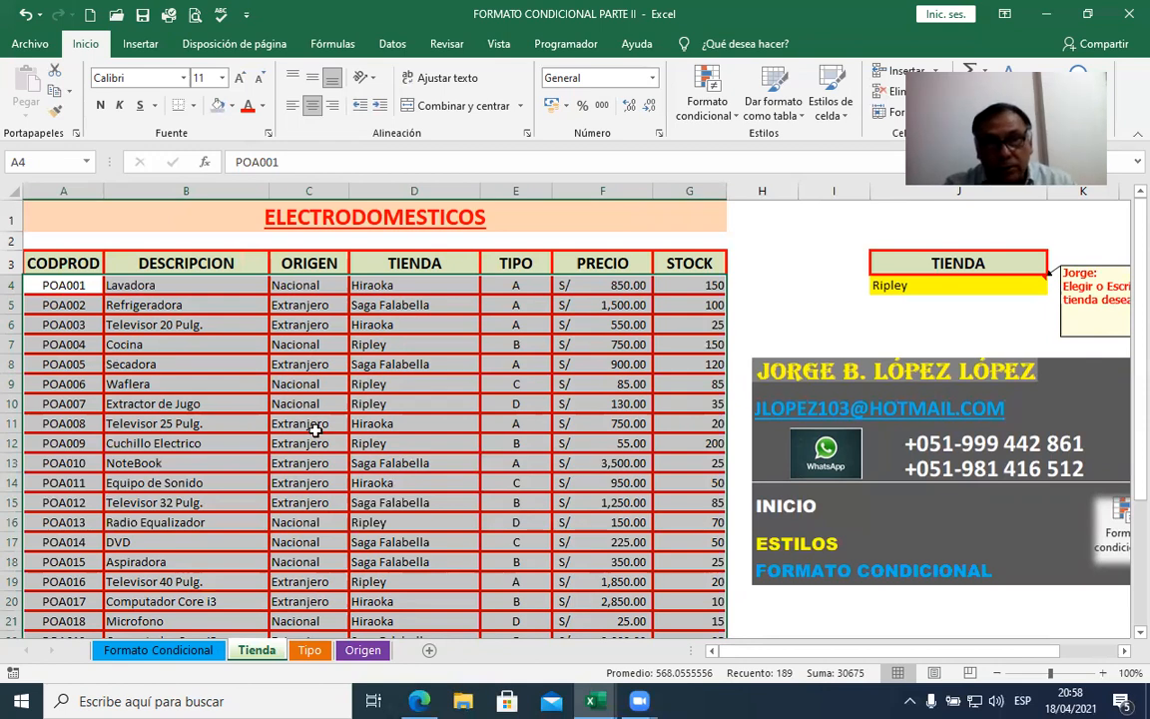
scroll(315, 429, down, 4)
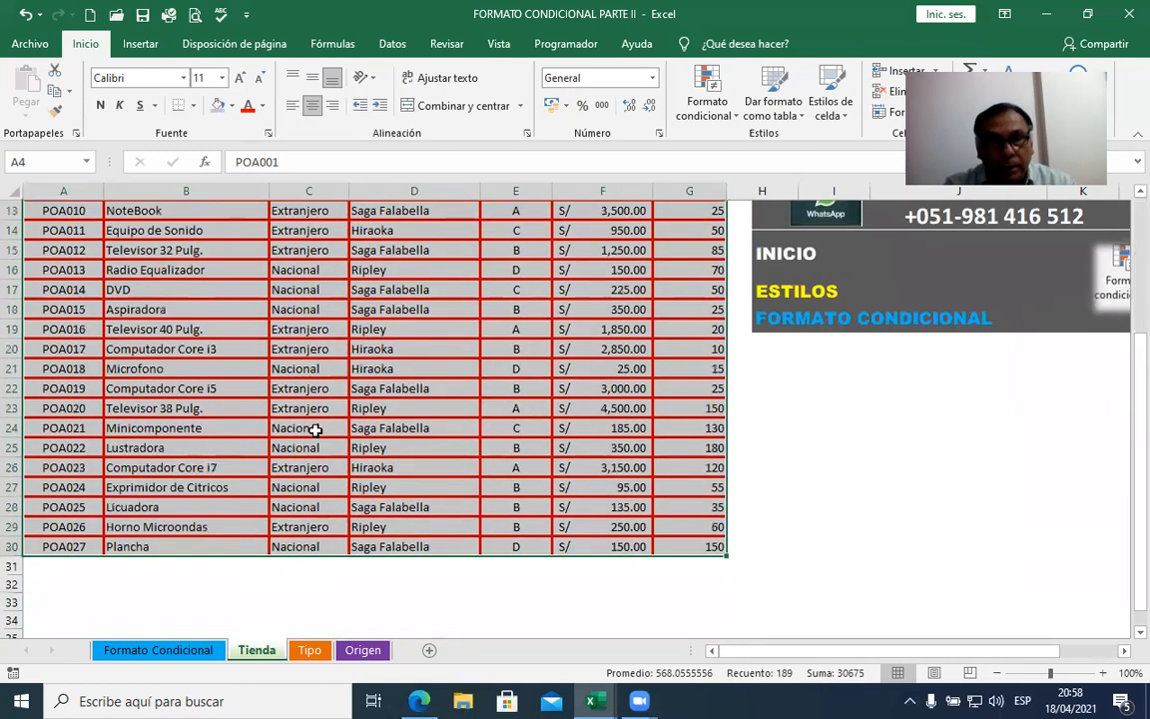
scroll(315, 429, up, 4)
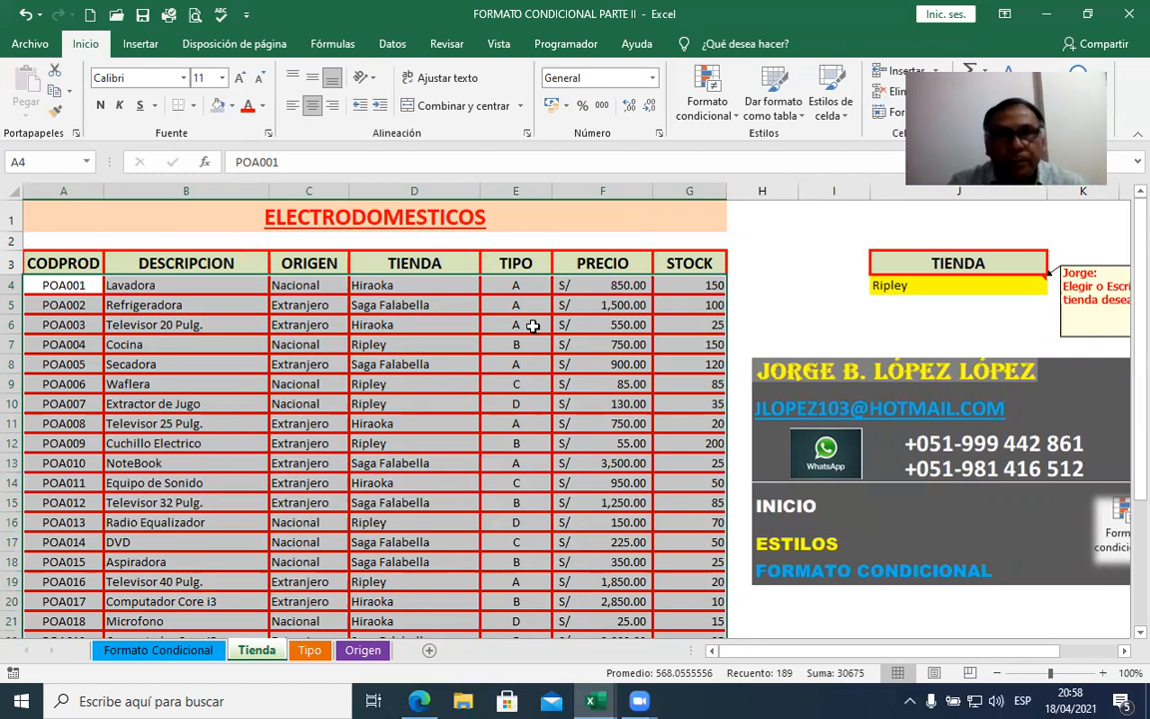
Step: Create a new conditional formatting rule for the selection through the rules manager, using a formula to determine the cells to format
click(736, 120)
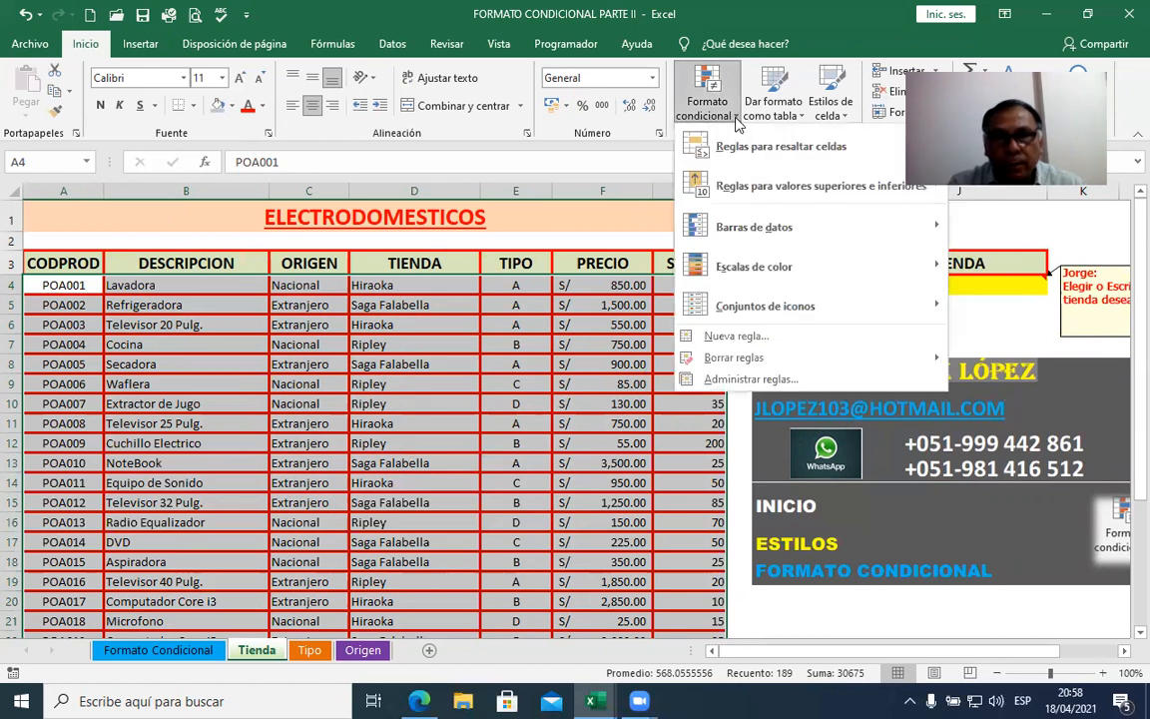
click(758, 379)
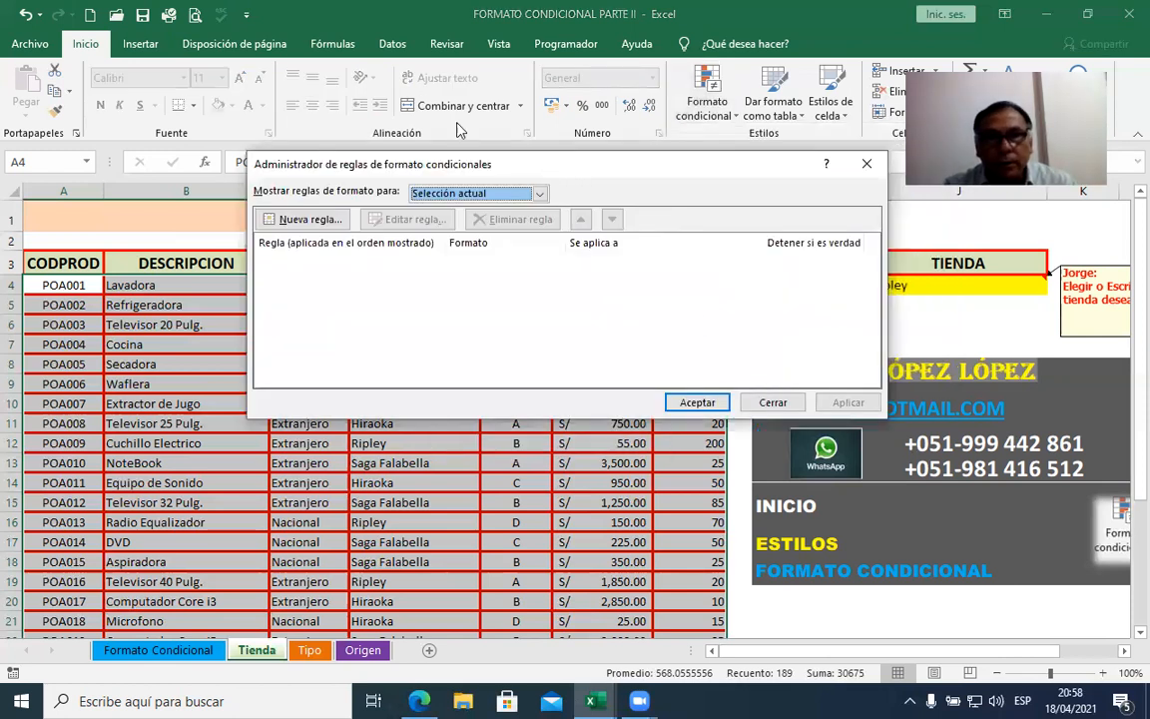
drag(547, 170, 432, 125)
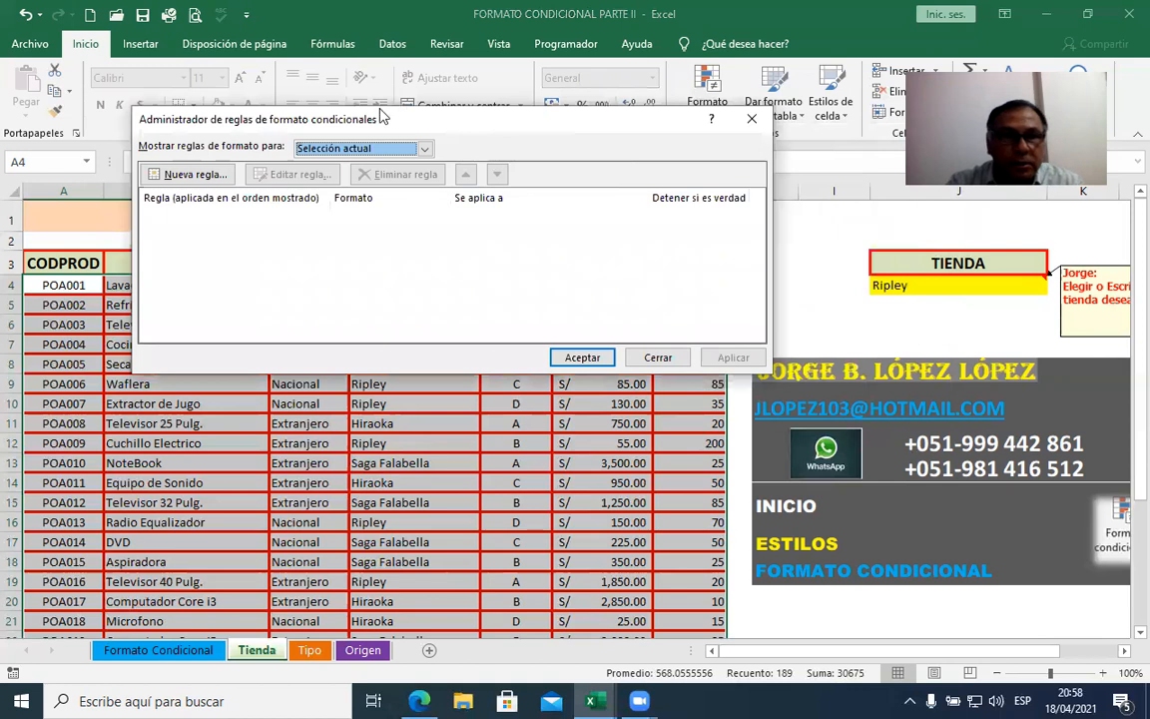
click(184, 174)
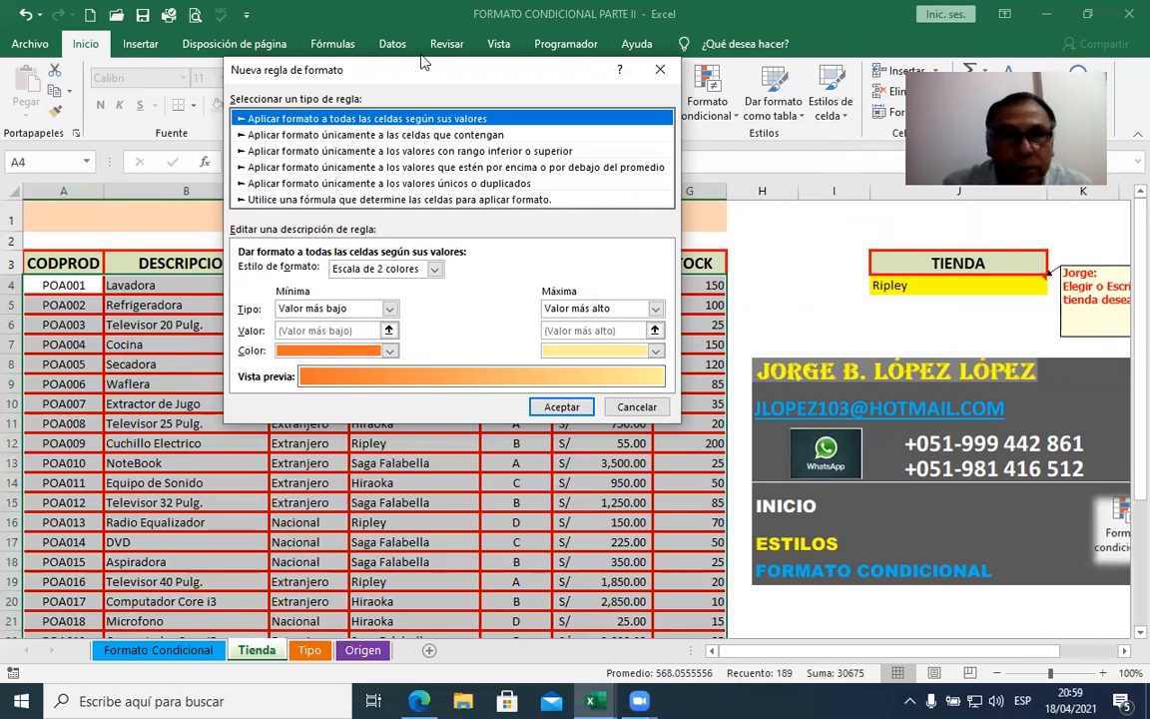
drag(432, 65, 476, 521)
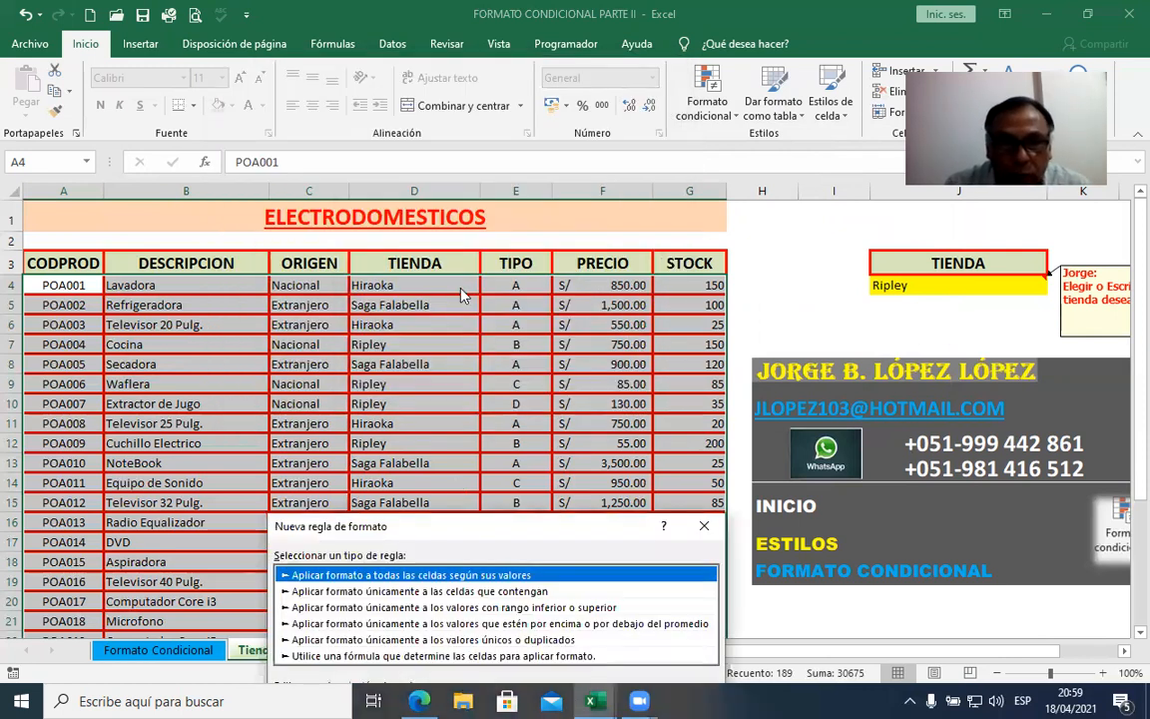
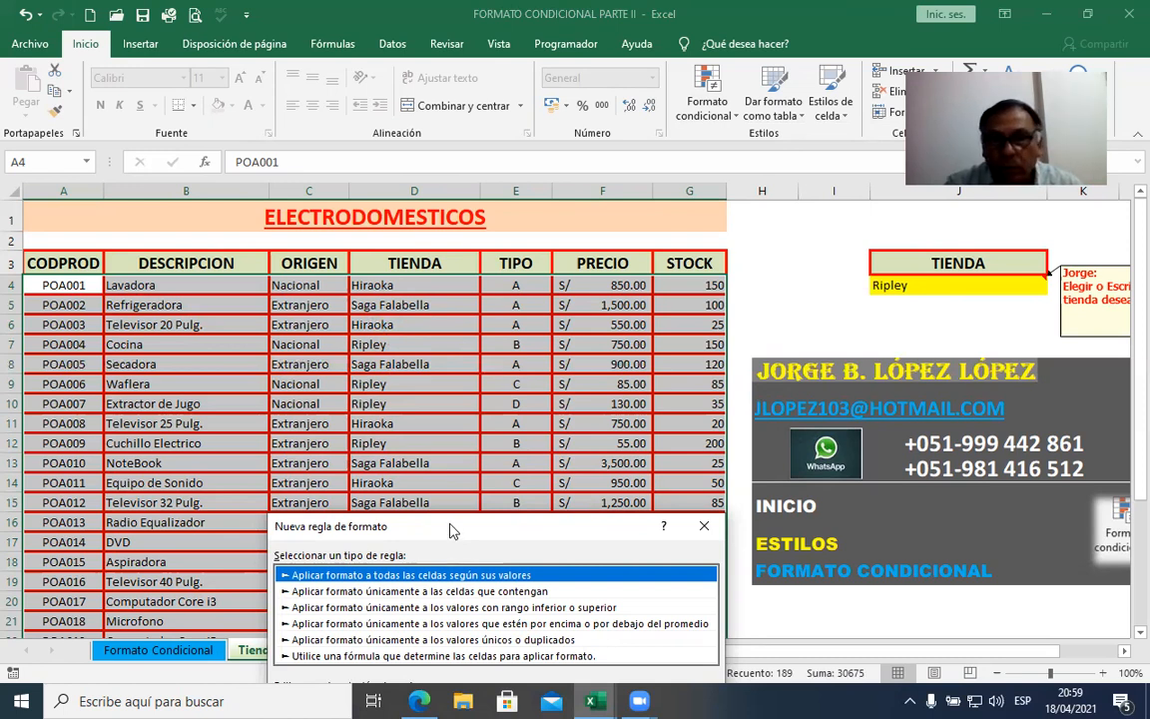
drag(449, 529, 420, 322)
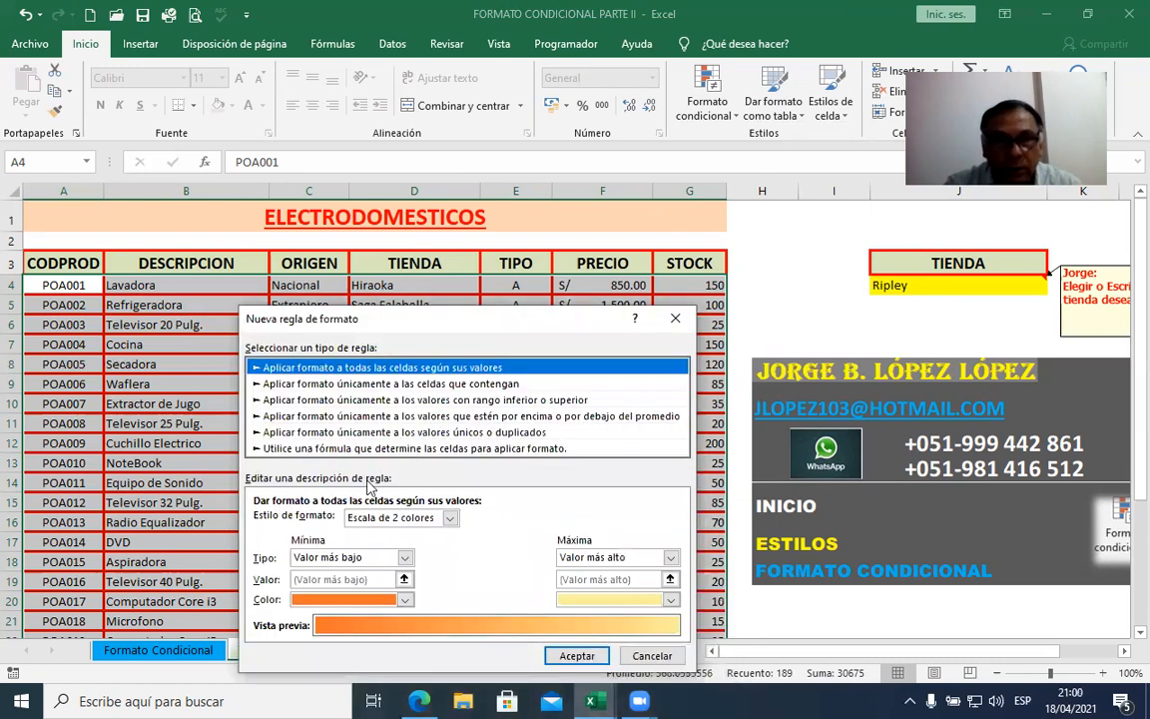
click(355, 448)
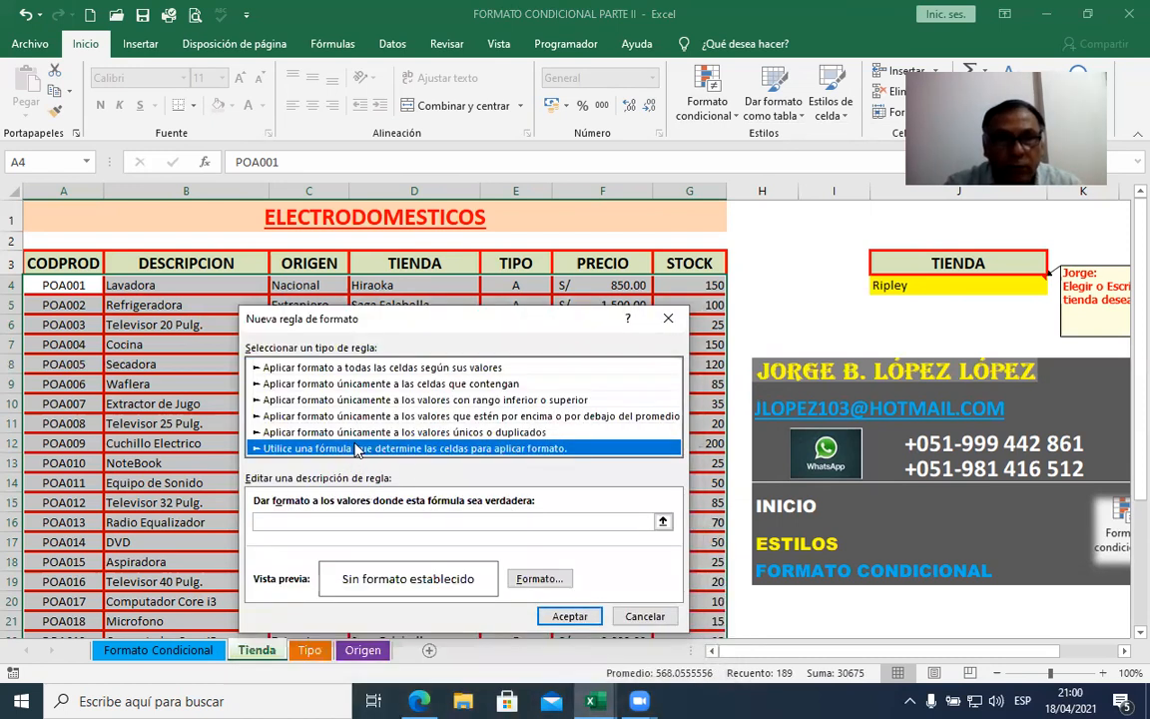
Step: Enter =$J$4=$D4 as the rule's formula, comparing the chosen store with each row's TIENDA value
click(286, 520)
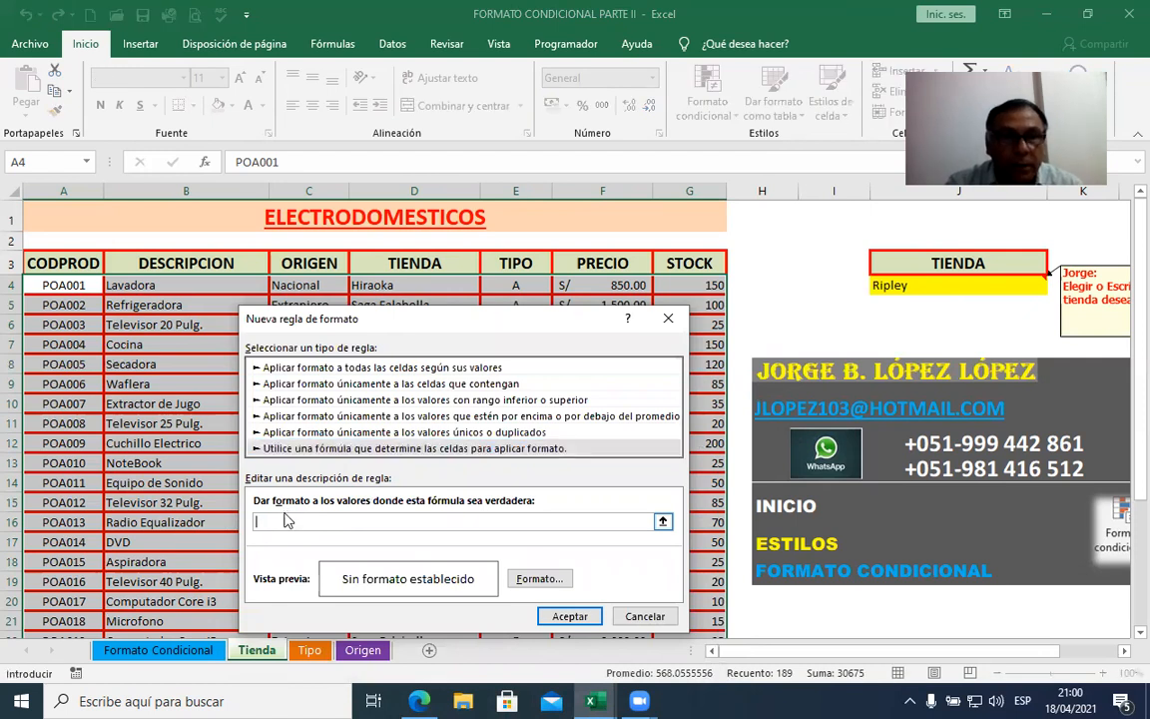
click(902, 286)
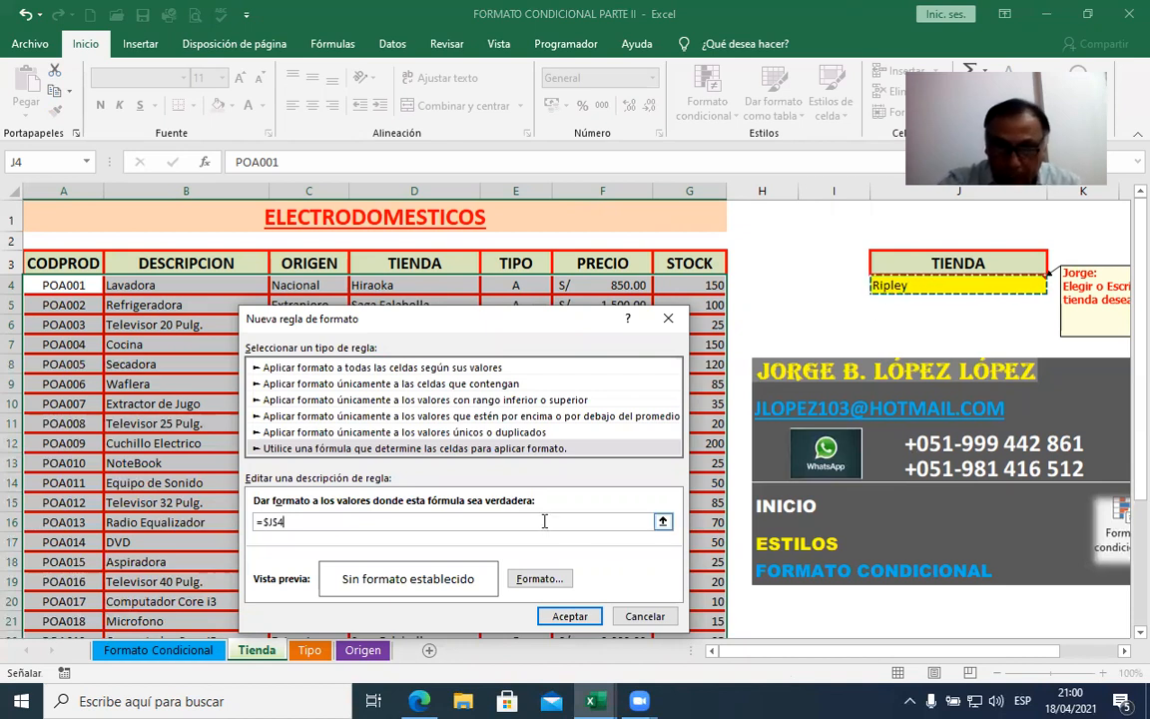
text(=)
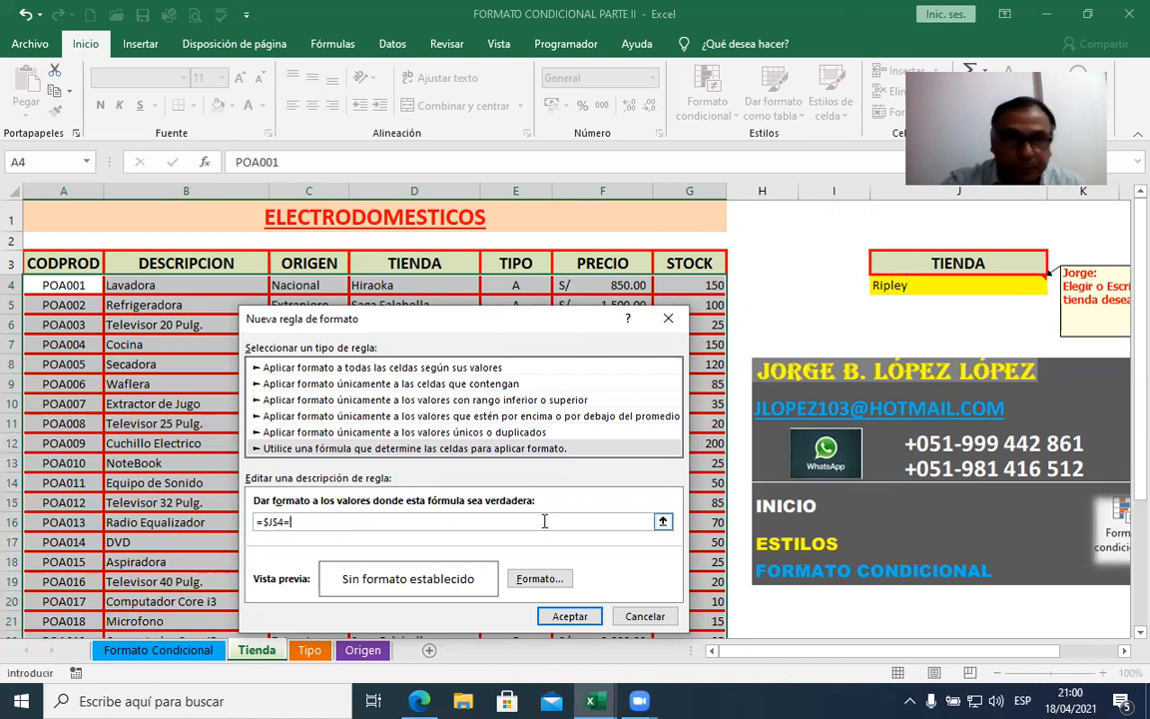
click(399, 287)
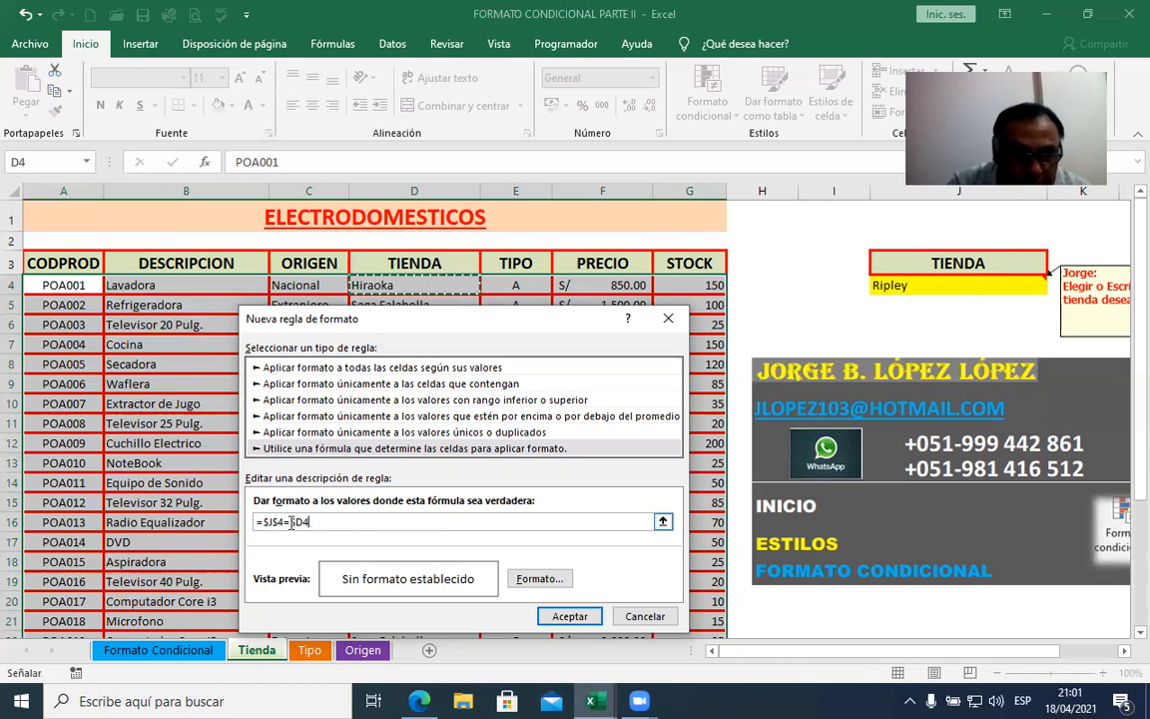
double_click(252, 529)
click(404, 529)
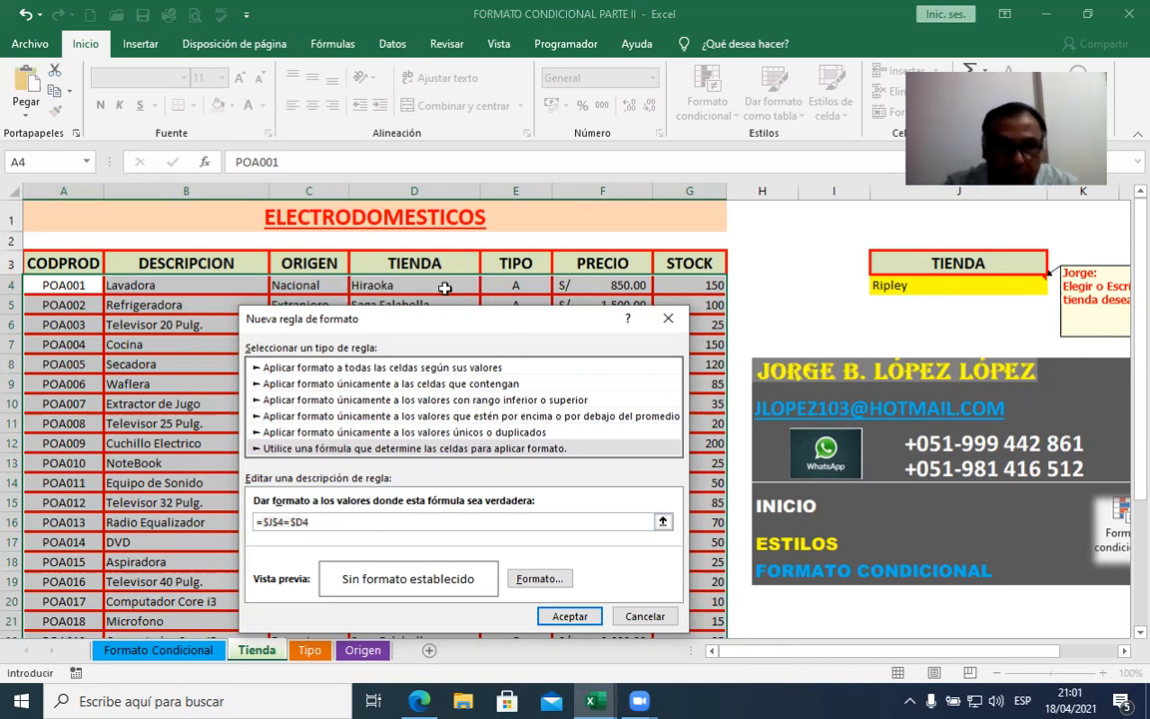
Step: Give the rule a light green fill and apply it to the range =$A$4:$G$30
click(531, 581)
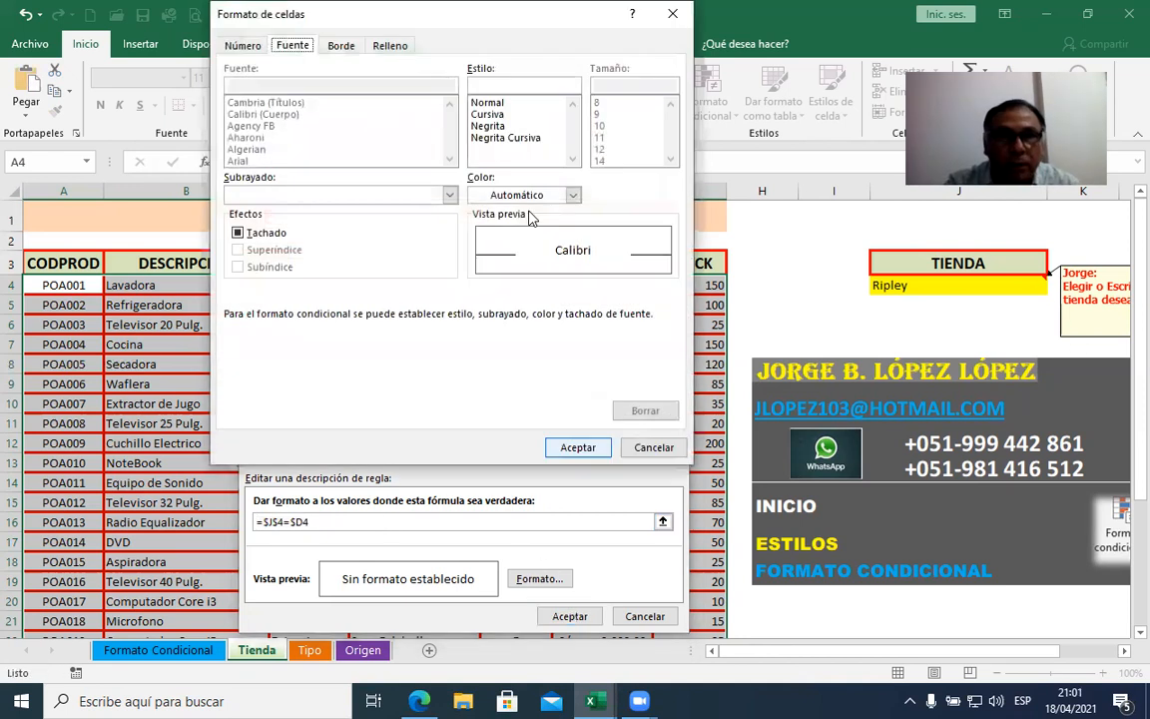
click(391, 47)
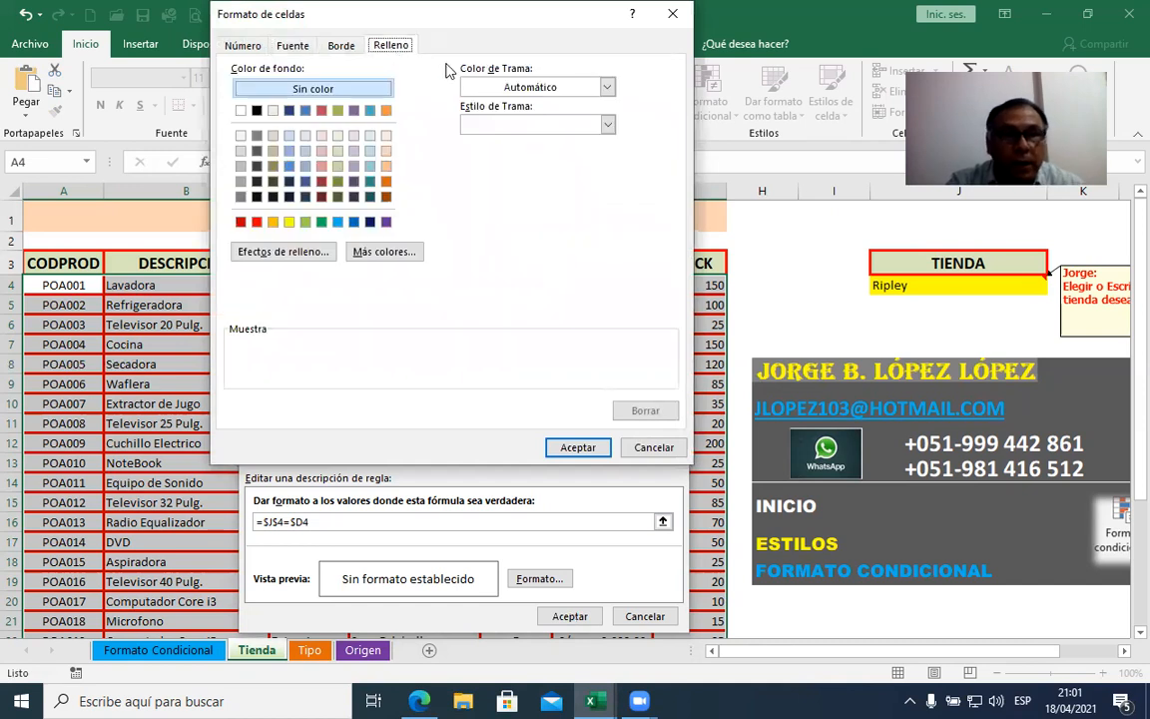
click(306, 222)
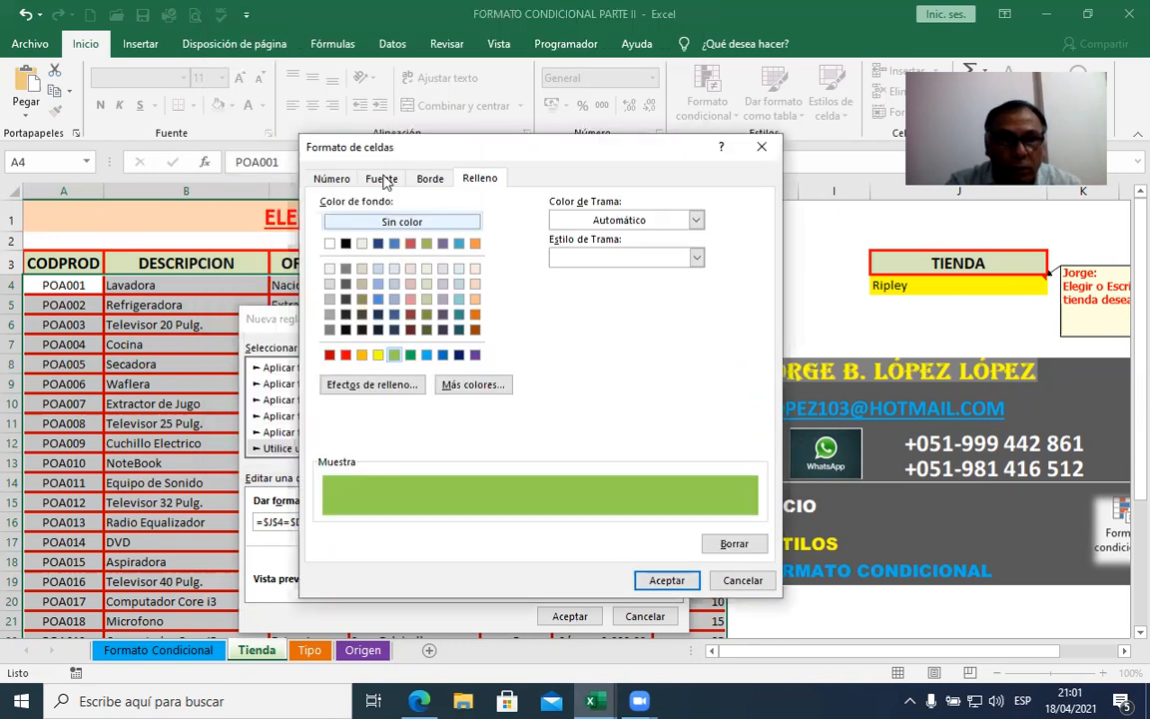
click(382, 179)
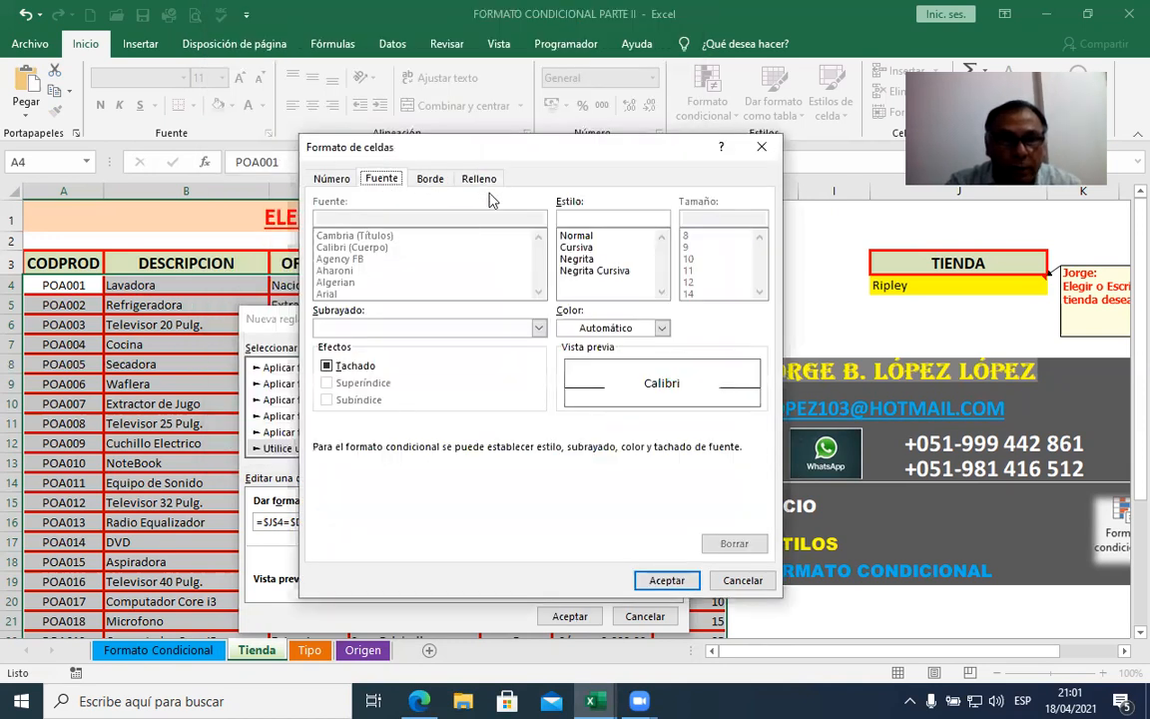
click(481, 179)
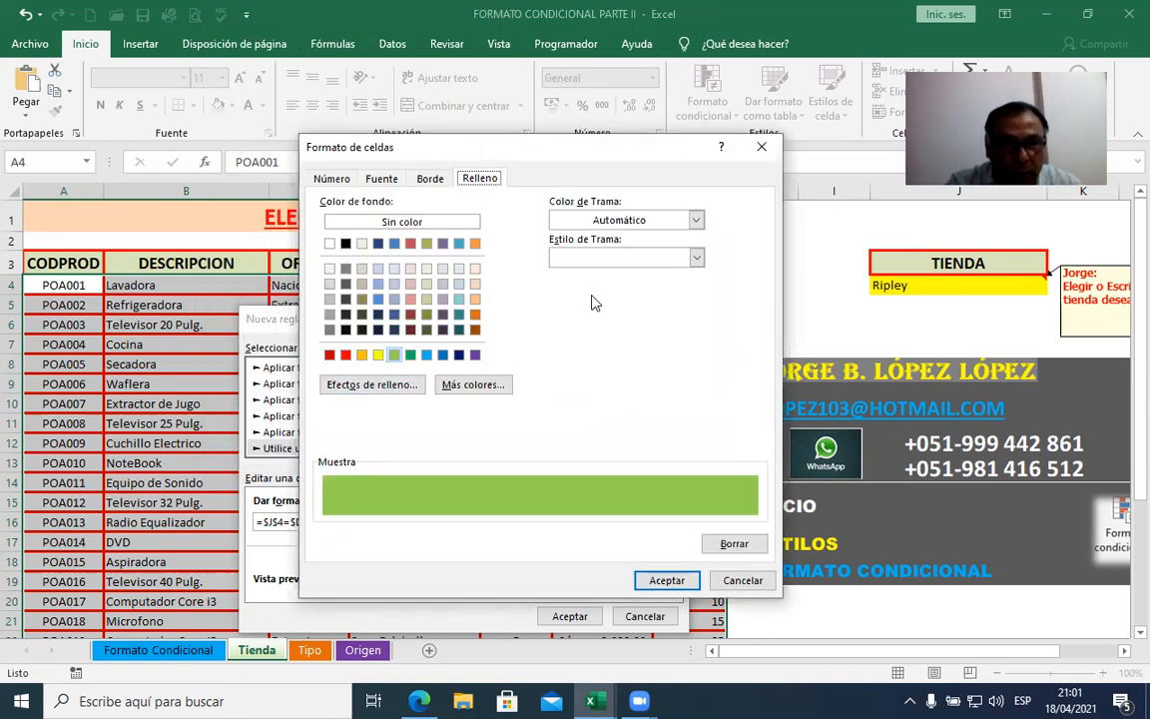
drag(637, 153, 717, 138)
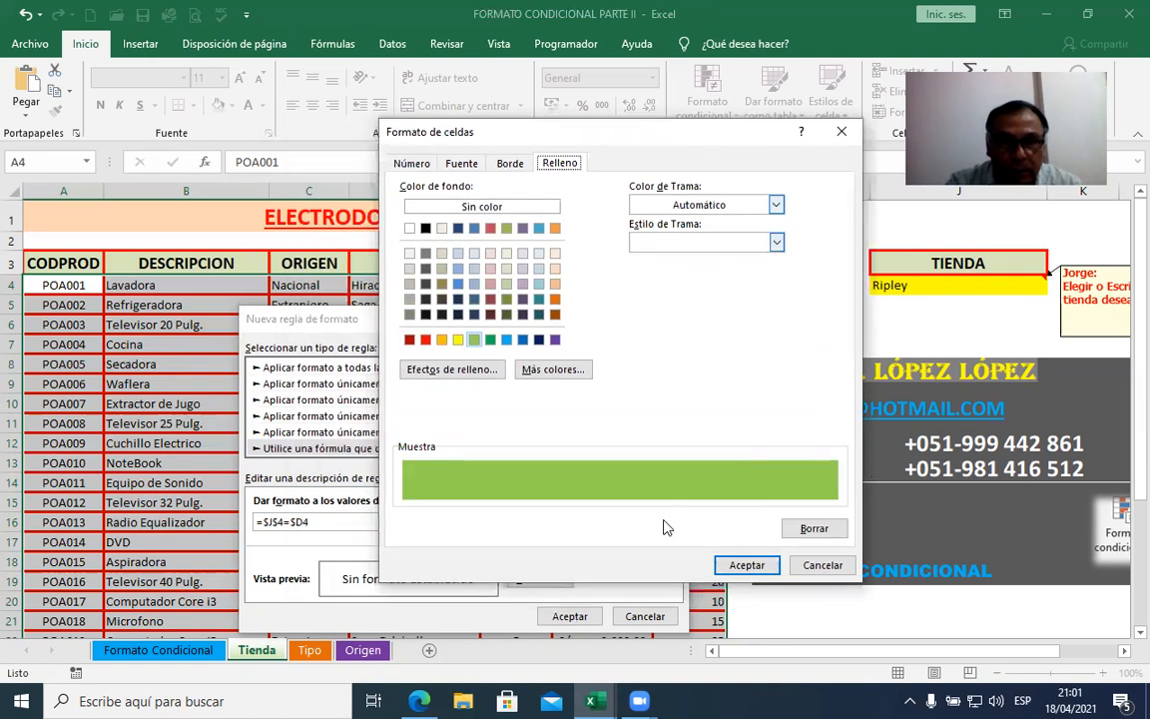
click(744, 564)
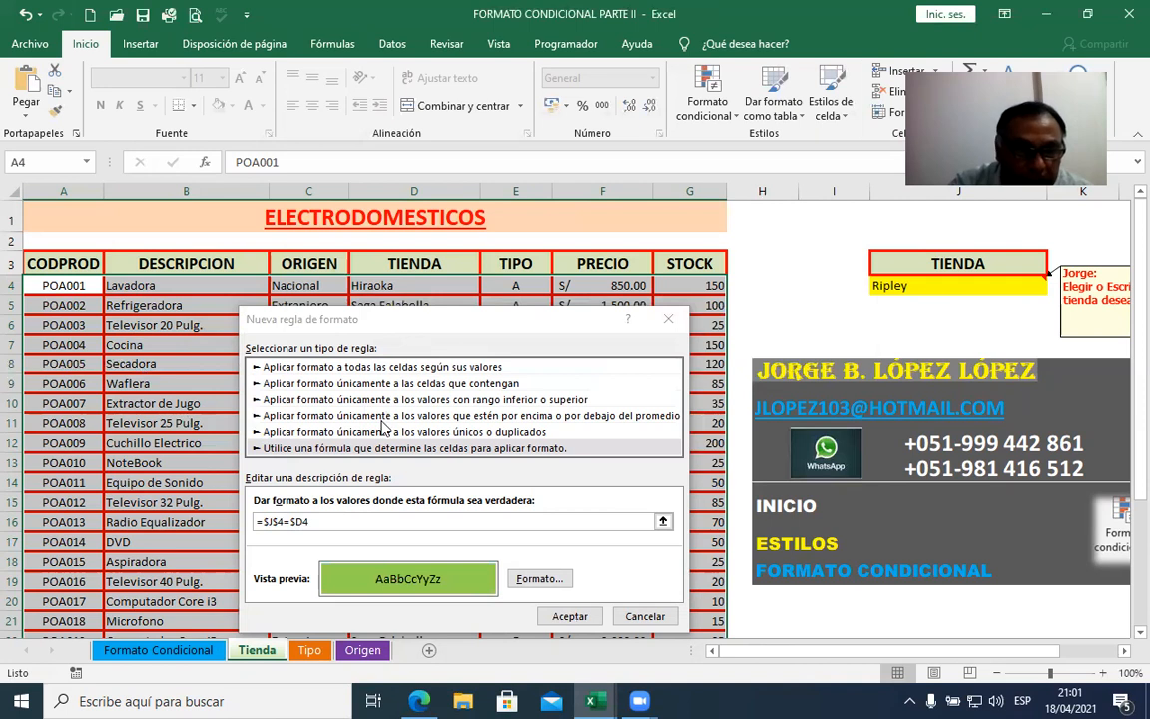
click(566, 619)
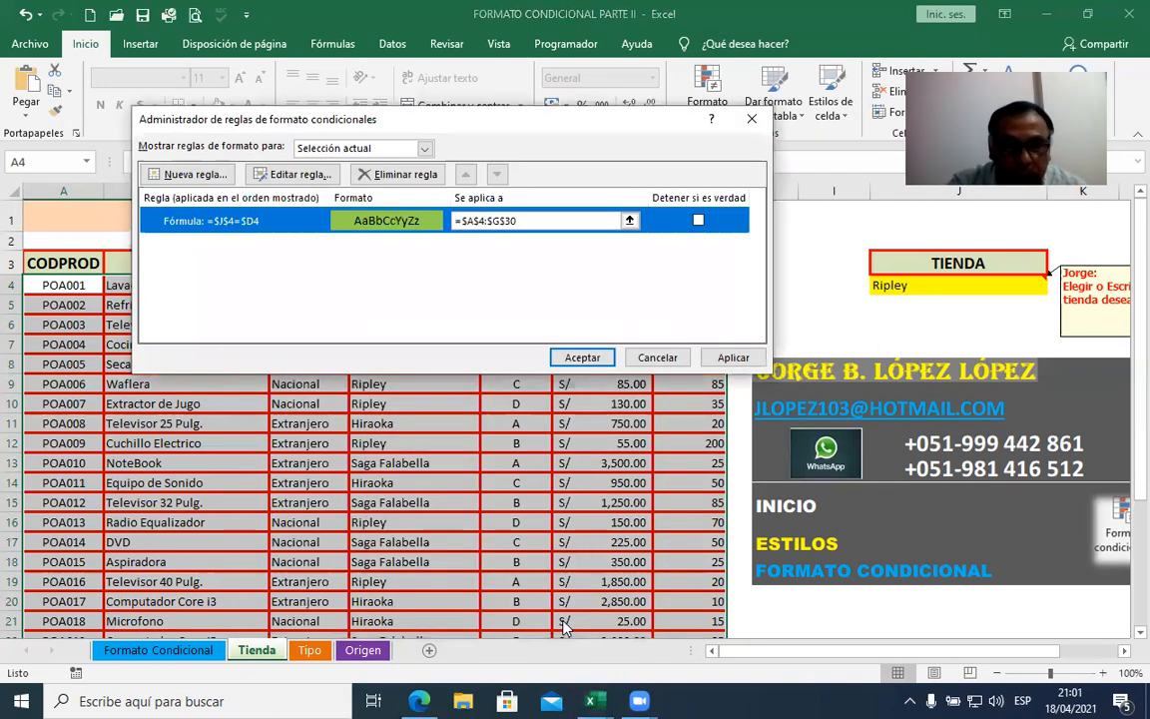
click(580, 359)
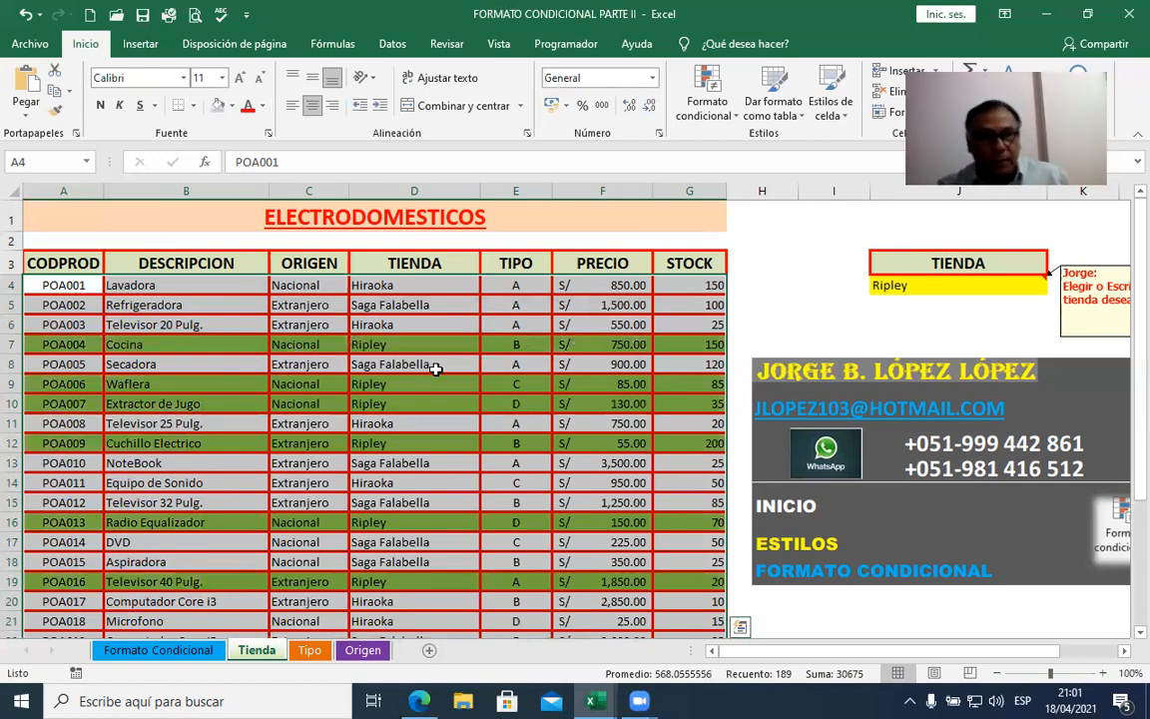
Step: Test the row highlighting by changing the store in J4 to Hiraoka and then to Saga Falabella
scroll(436, 369, down, 2)
scroll(436, 369, down, 2)
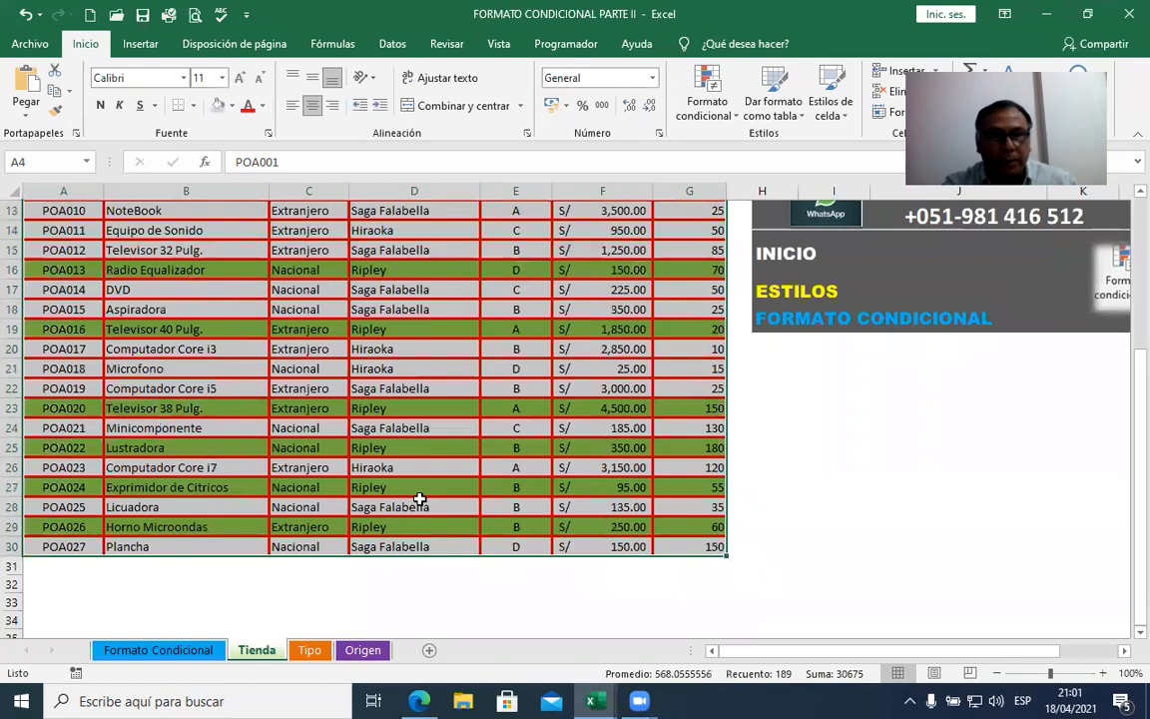
scroll(420, 498, up, 3)
scroll(420, 498, up, 1)
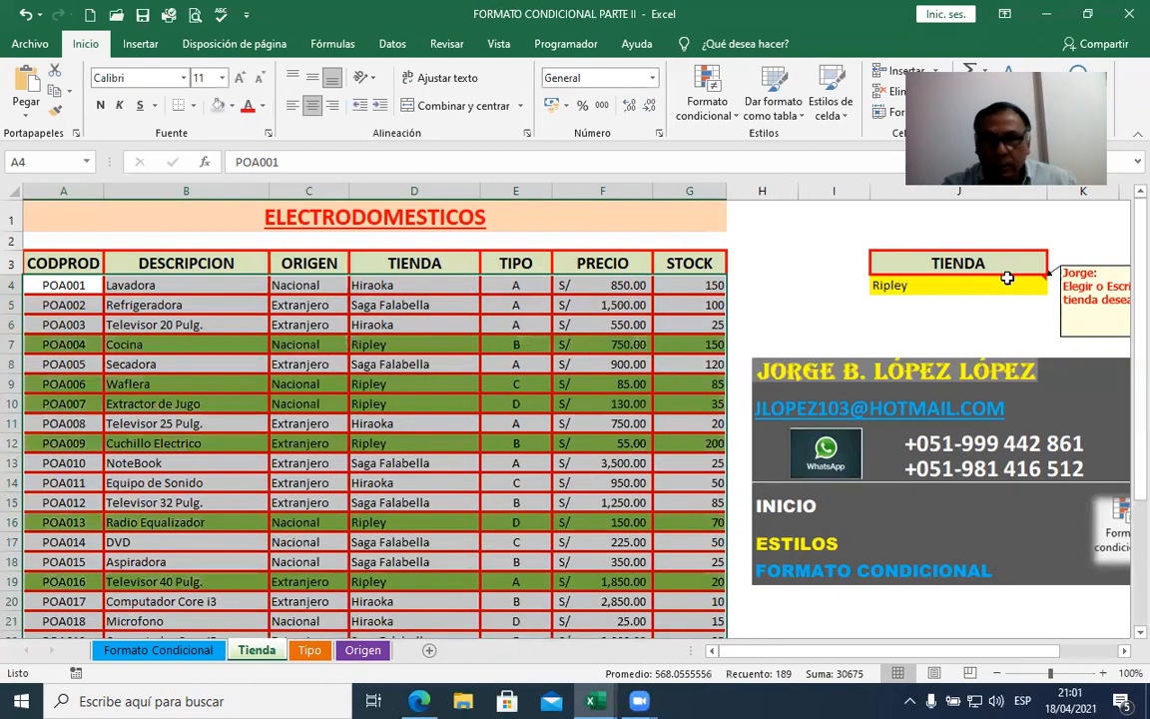
click(953, 283)
click(1053, 286)
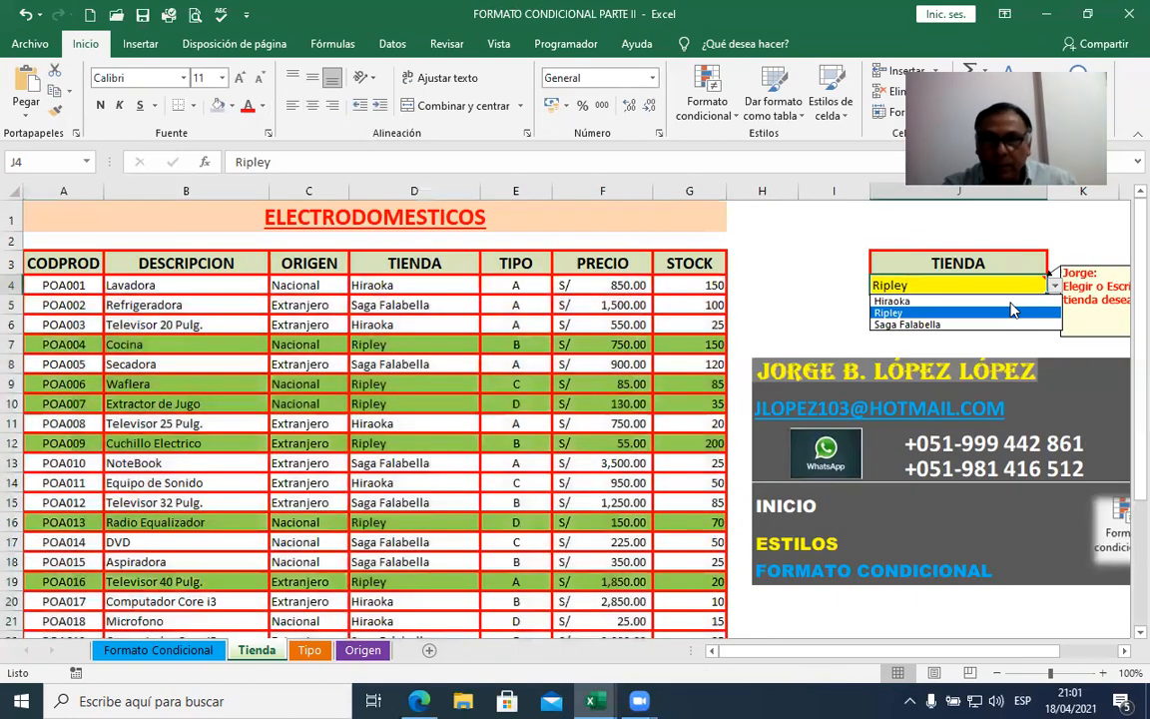
click(1008, 300)
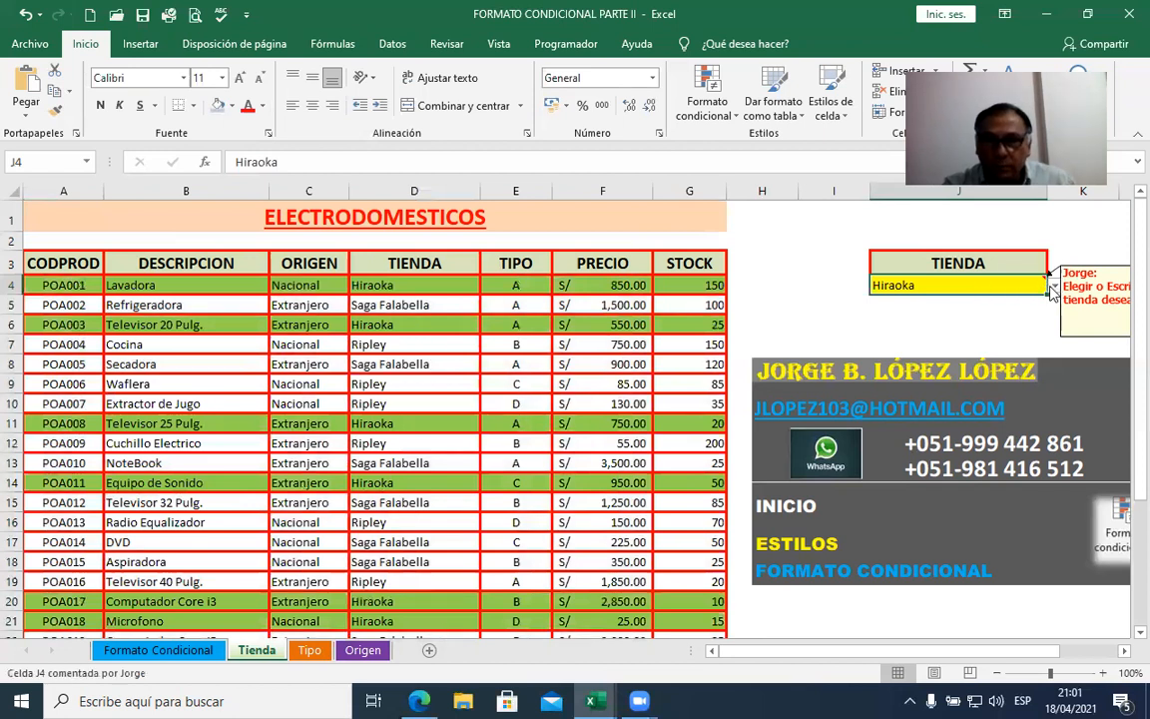
key(alt+Down)
click(974, 327)
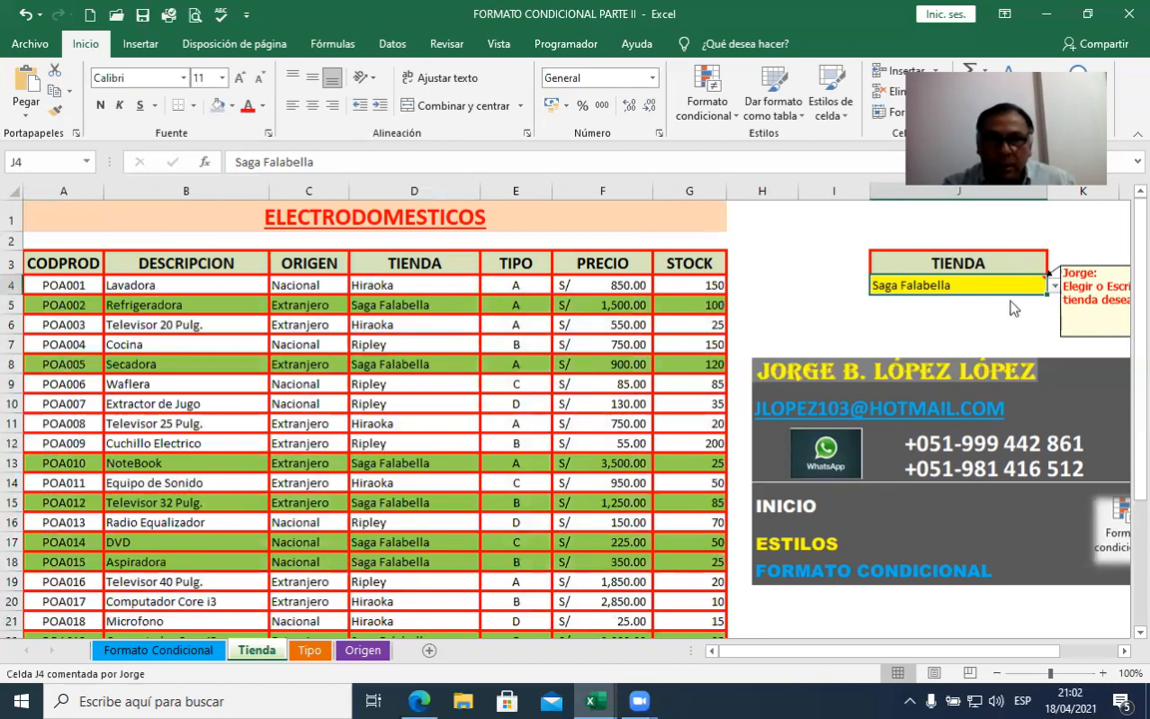
Step: Switch the store in J4 to Hiraoka, return it to Ripley and select empty cell I6
click(1054, 286)
click(1012, 300)
click(1053, 290)
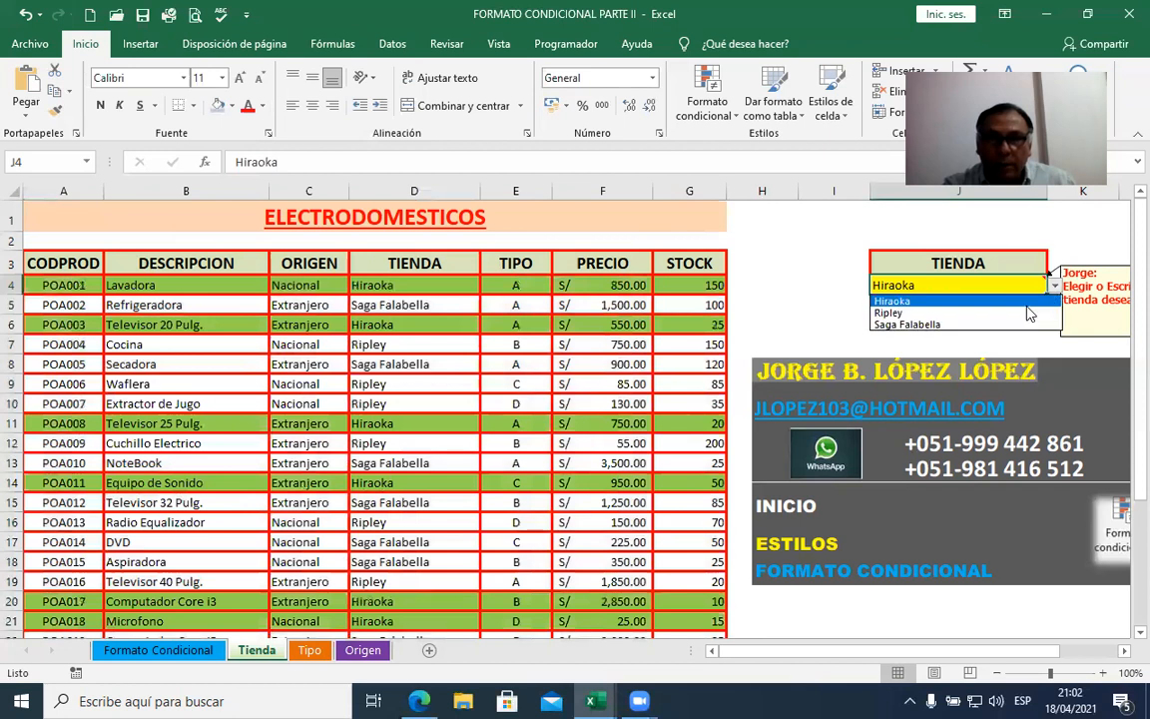
click(1026, 312)
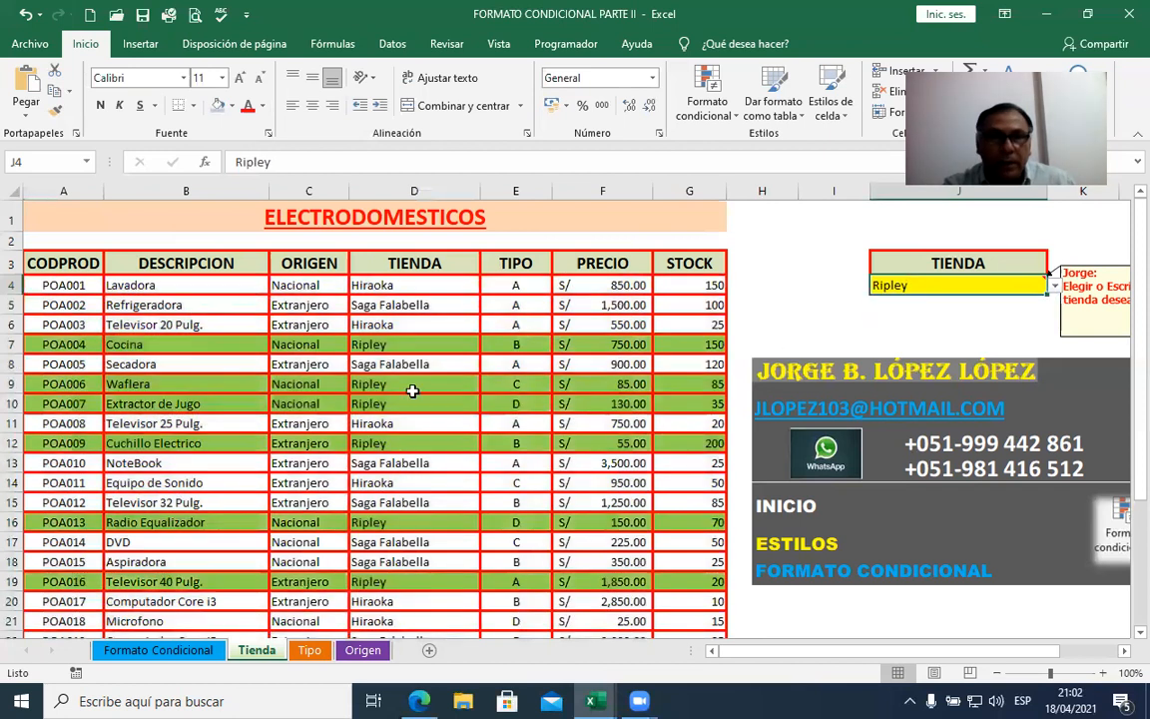
click(794, 321)
click(830, 322)
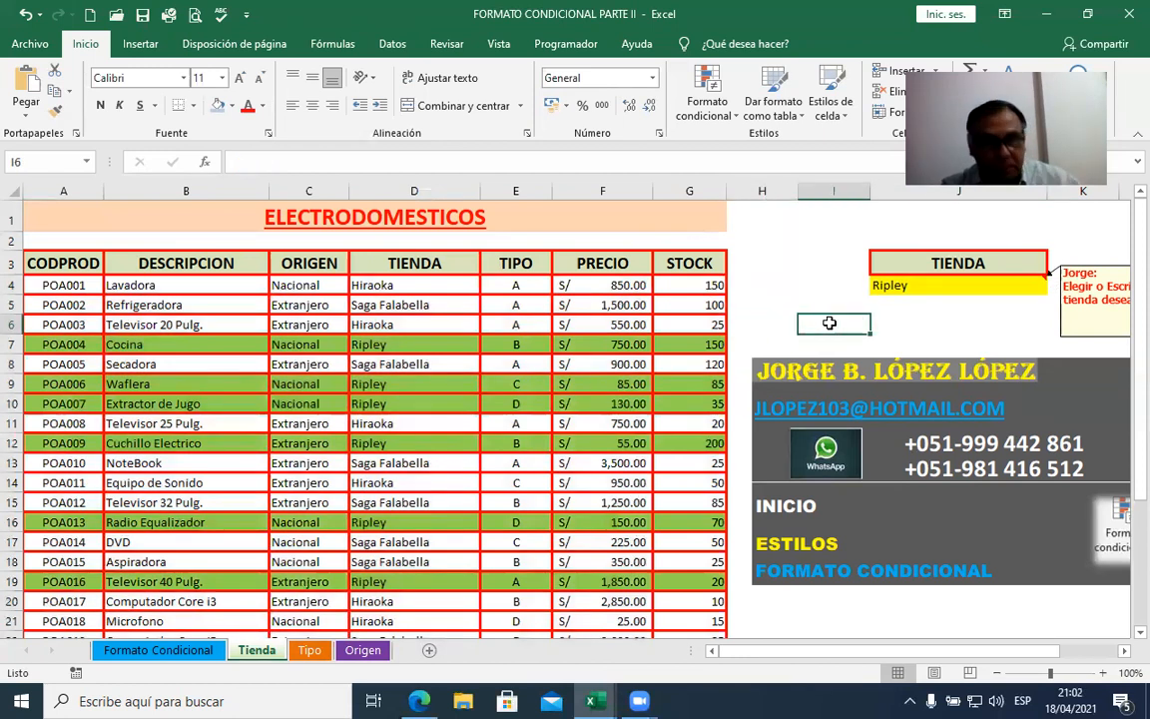
text(=$J$4=$D4)
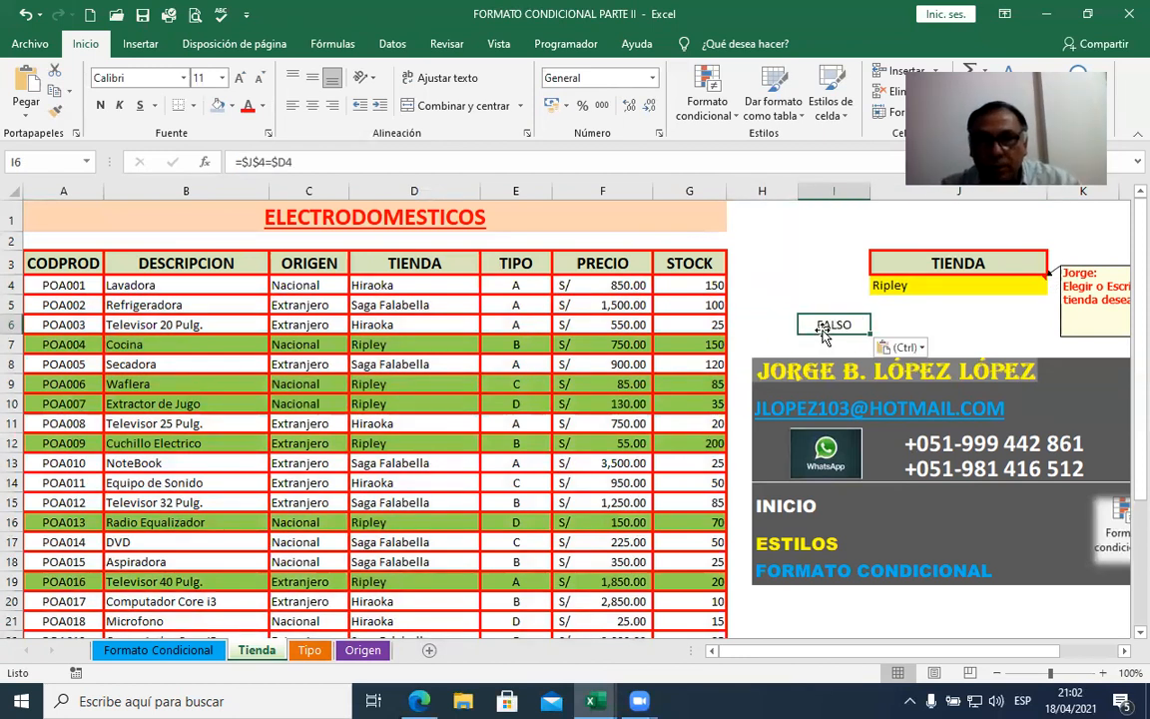
double_click(823, 325)
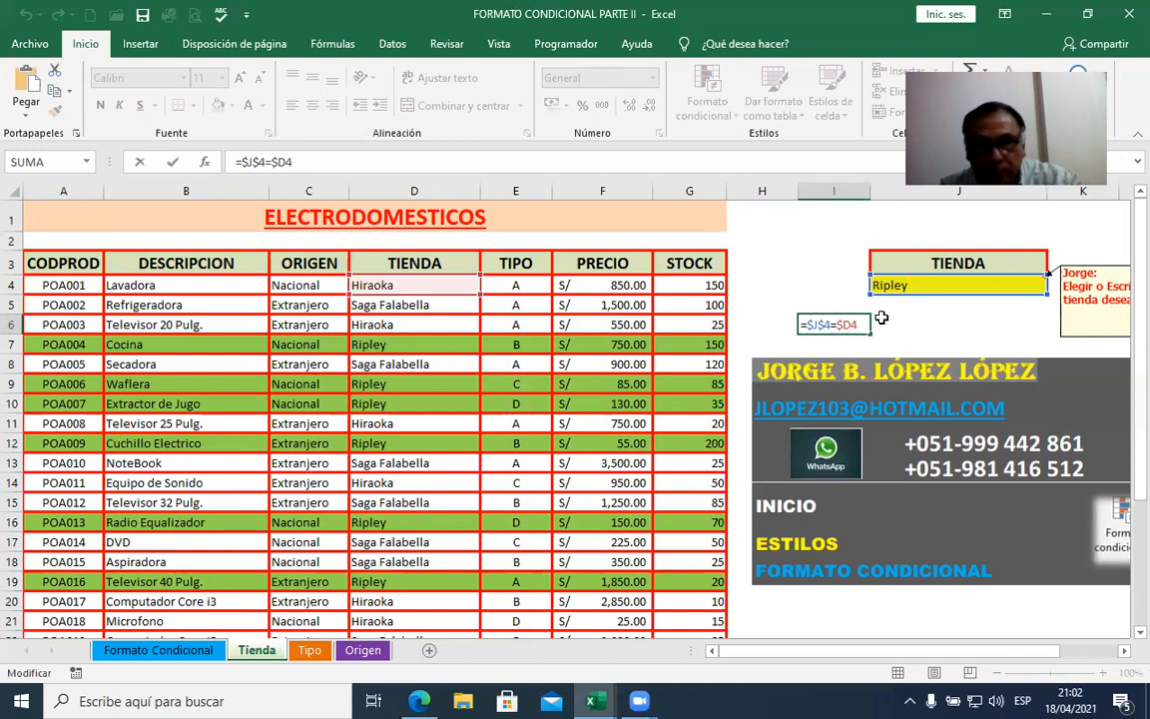
key(Escape)
key(BackSpace)
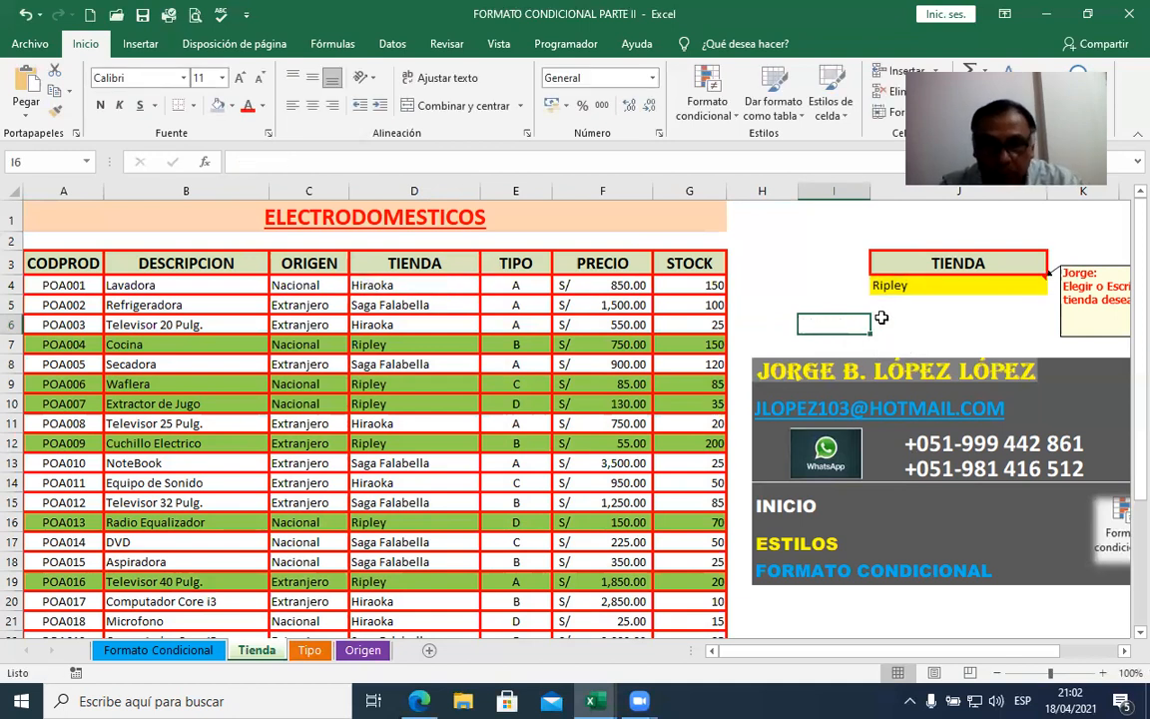
Step: Write the rule's formula =$J$4=$D4 in cell I6 as plain text, without letting it calculate
text(=$J$4=$D4)
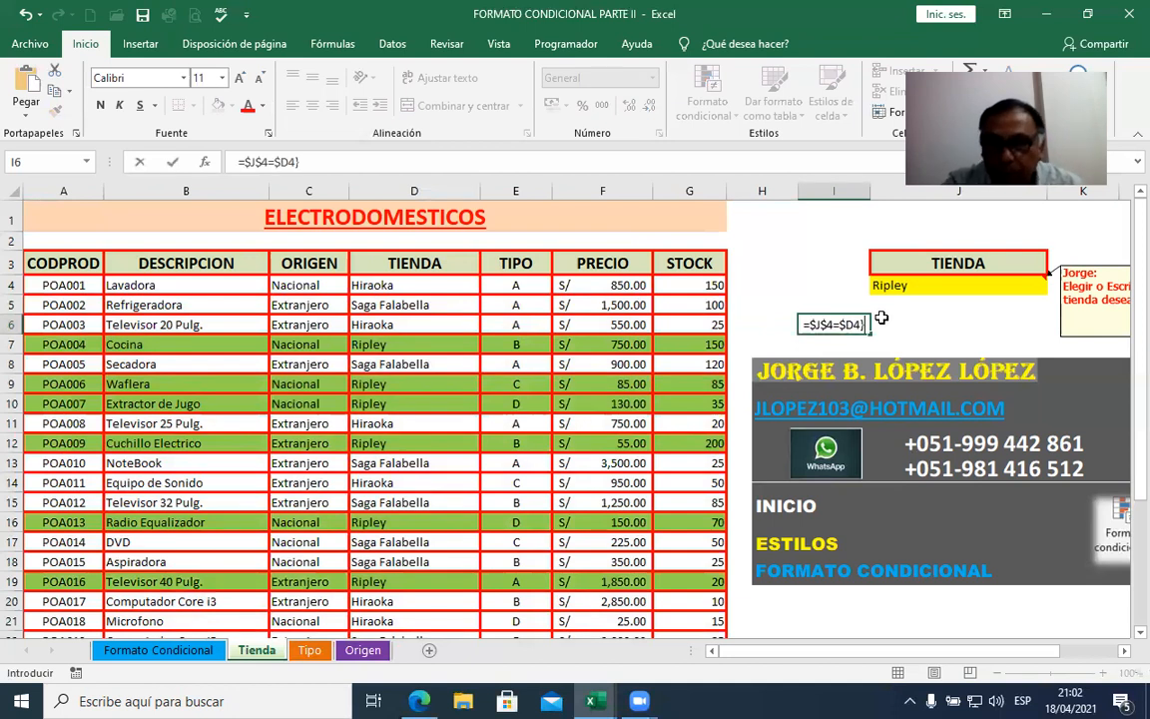
key(BackSpace)
key(Return)
click(850, 324)
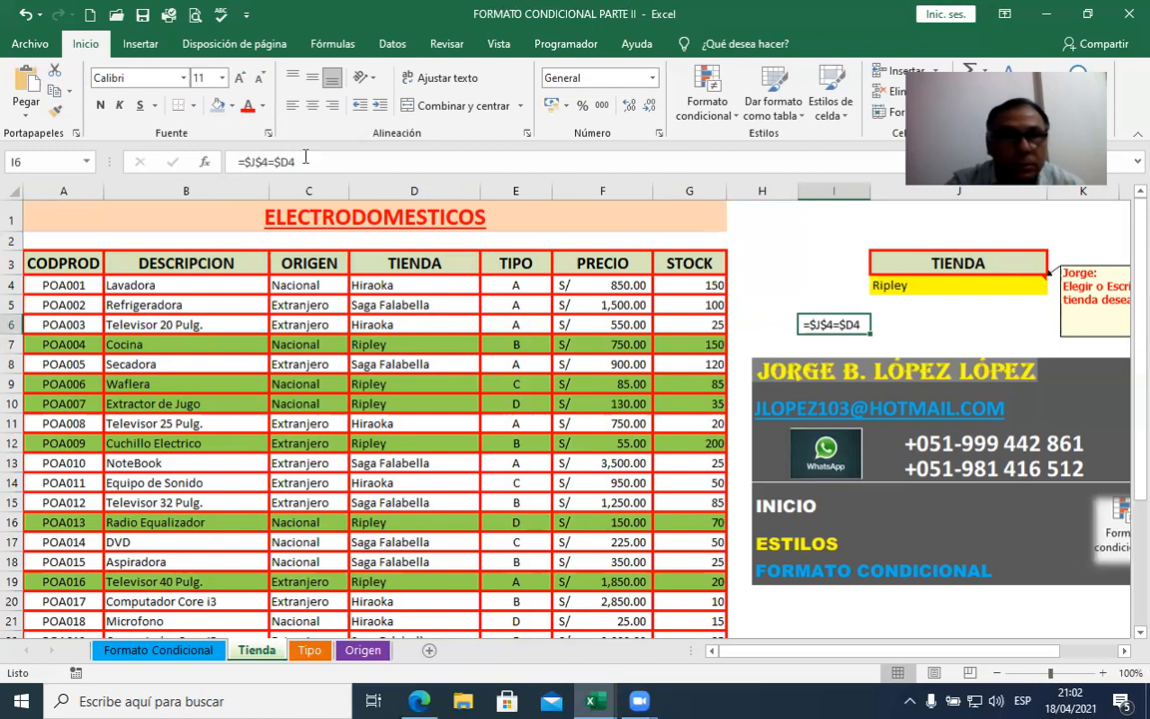
Step: Enlarge the formula note in I6 to font size 16 and make it bold
click(241, 78)
click(240, 77)
click(240, 78)
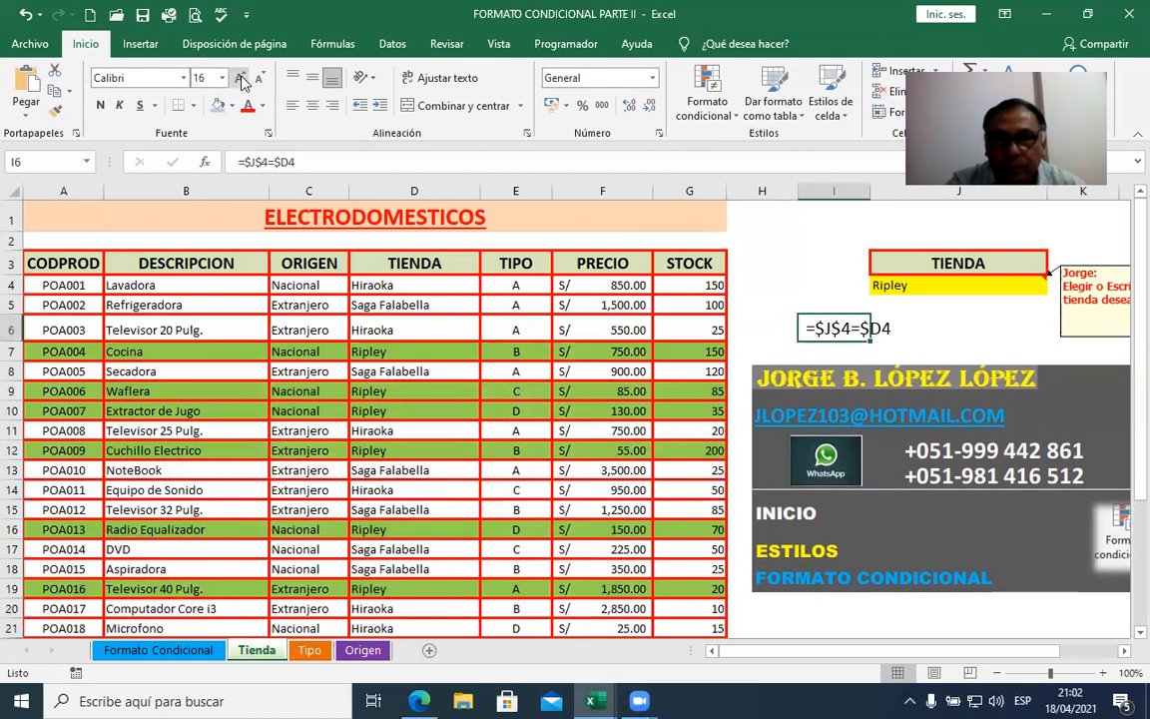
click(101, 104)
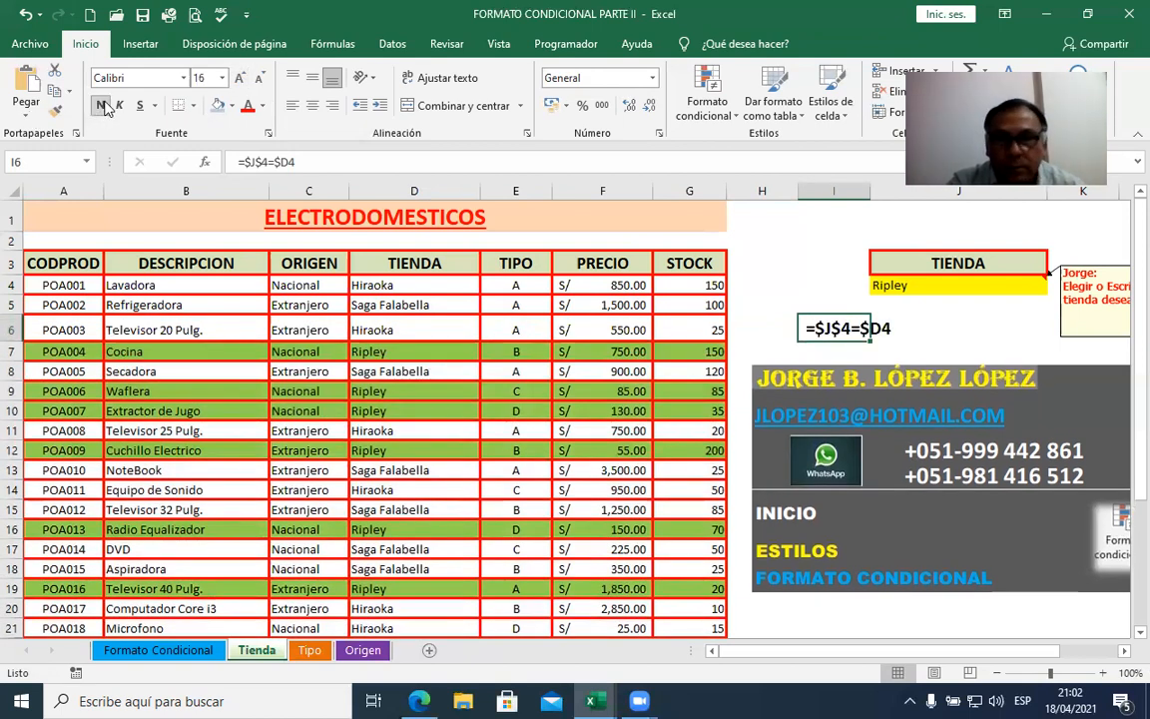
click(776, 287)
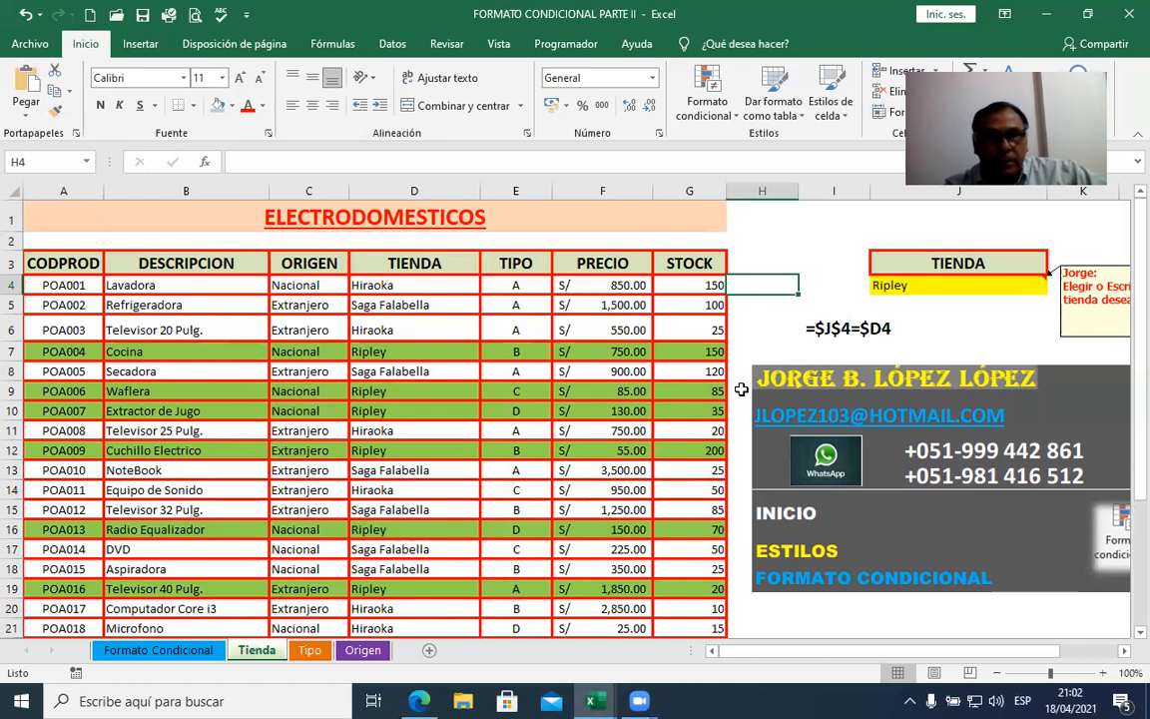
Step: Test the row highlighting by changing the store in J4 to Hiraoka and then to Saga Falabella
click(950, 287)
click(1054, 286)
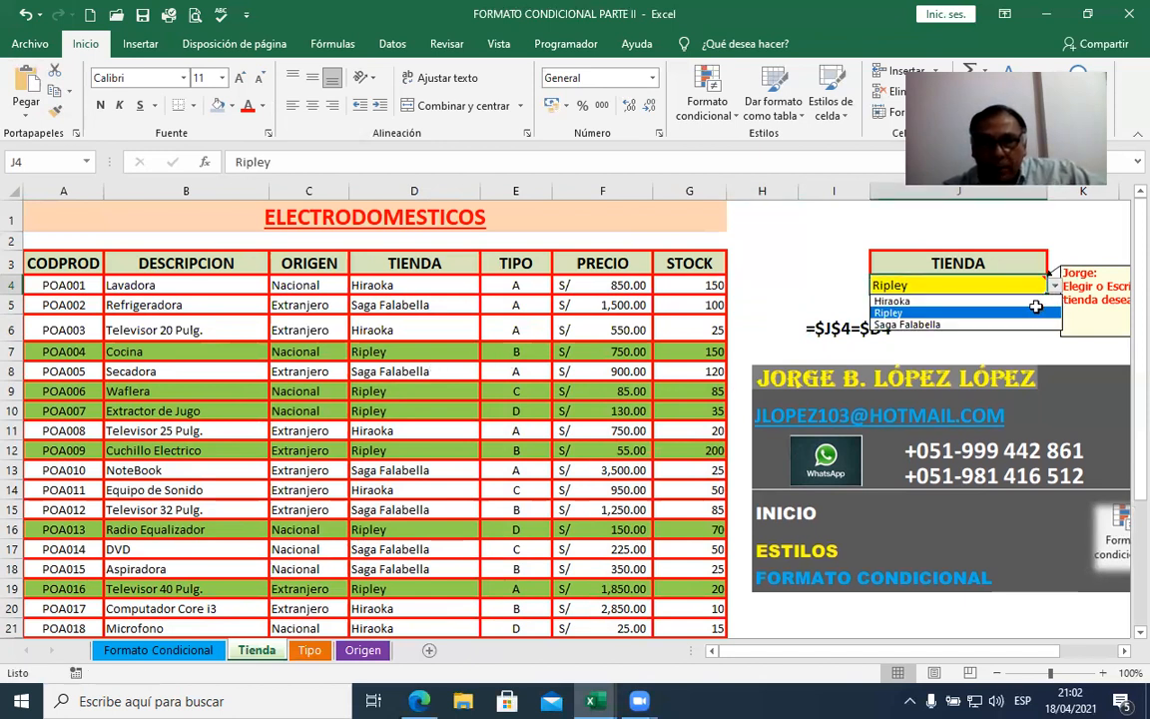
click(1036, 307)
click(1050, 288)
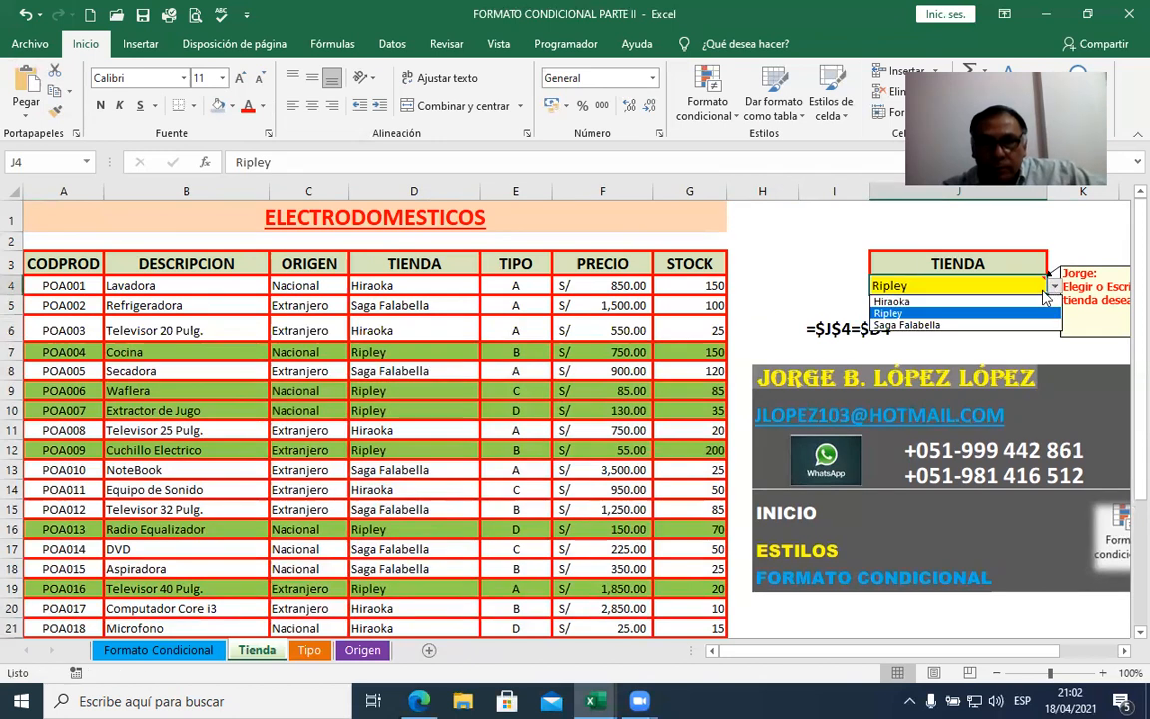
click(1025, 303)
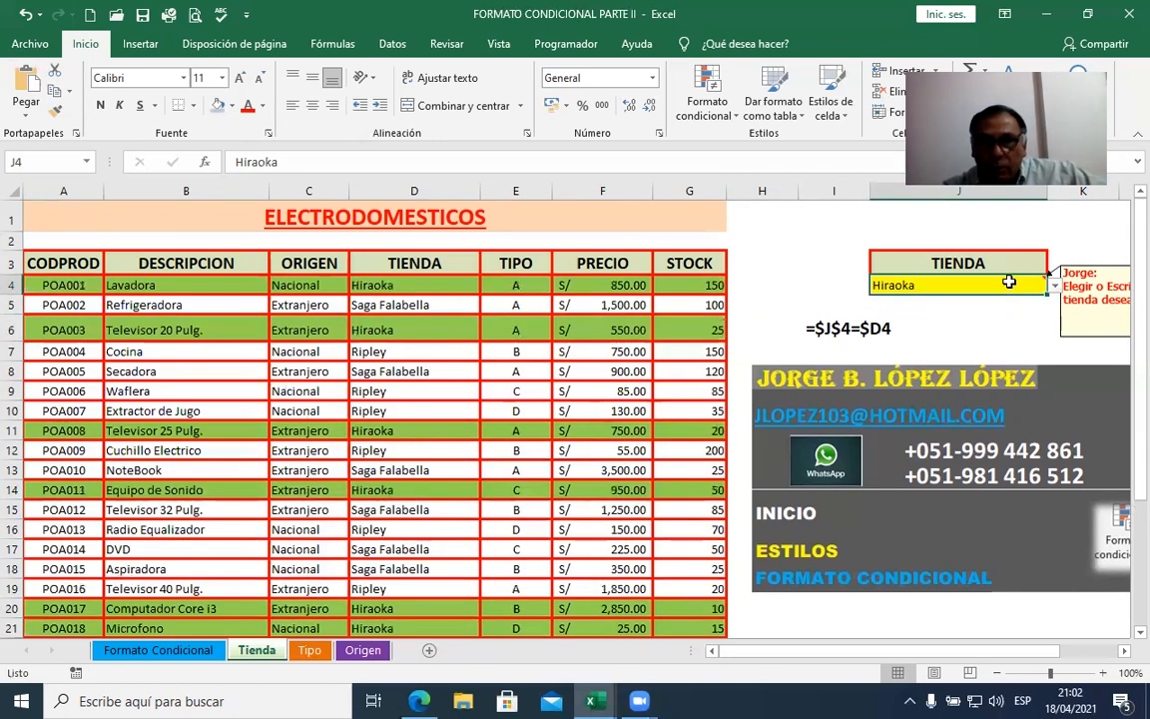
click(1054, 287)
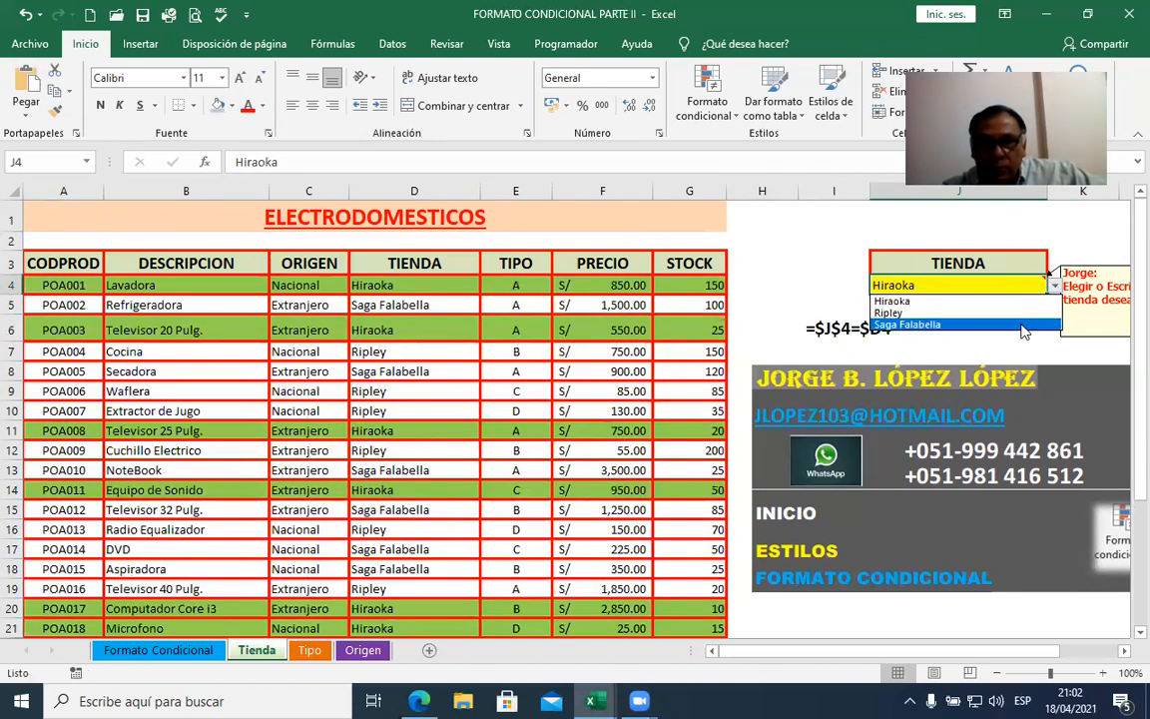
click(1023, 323)
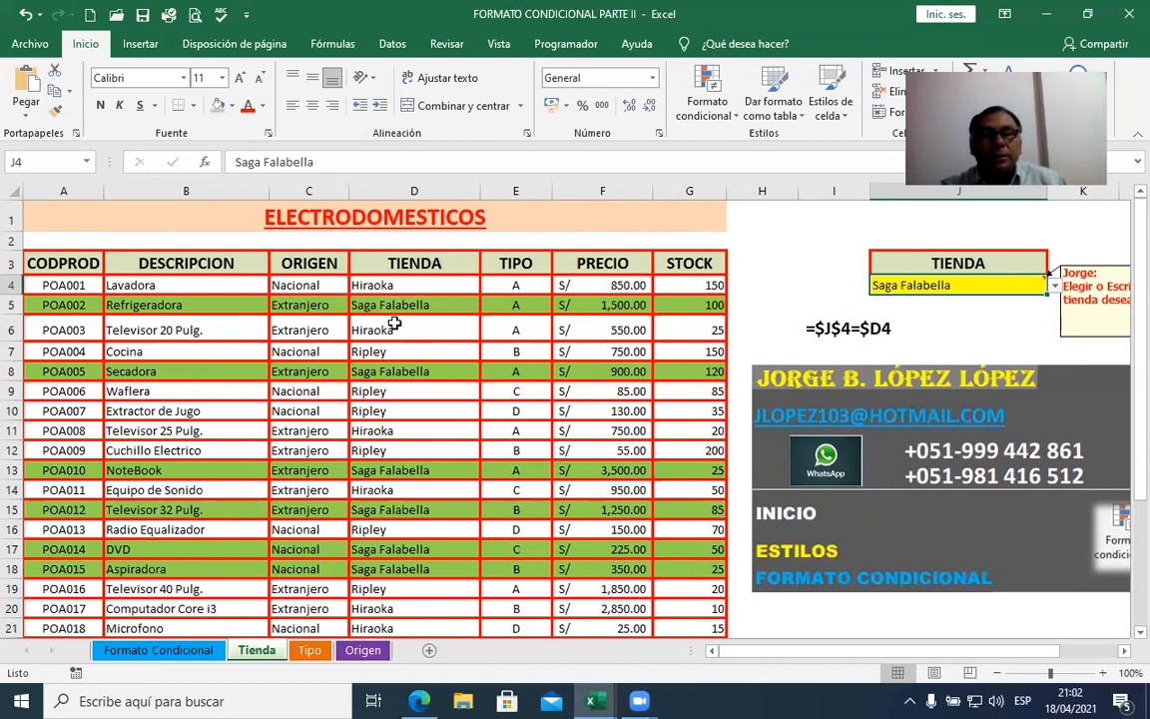
click(315, 303)
click(503, 299)
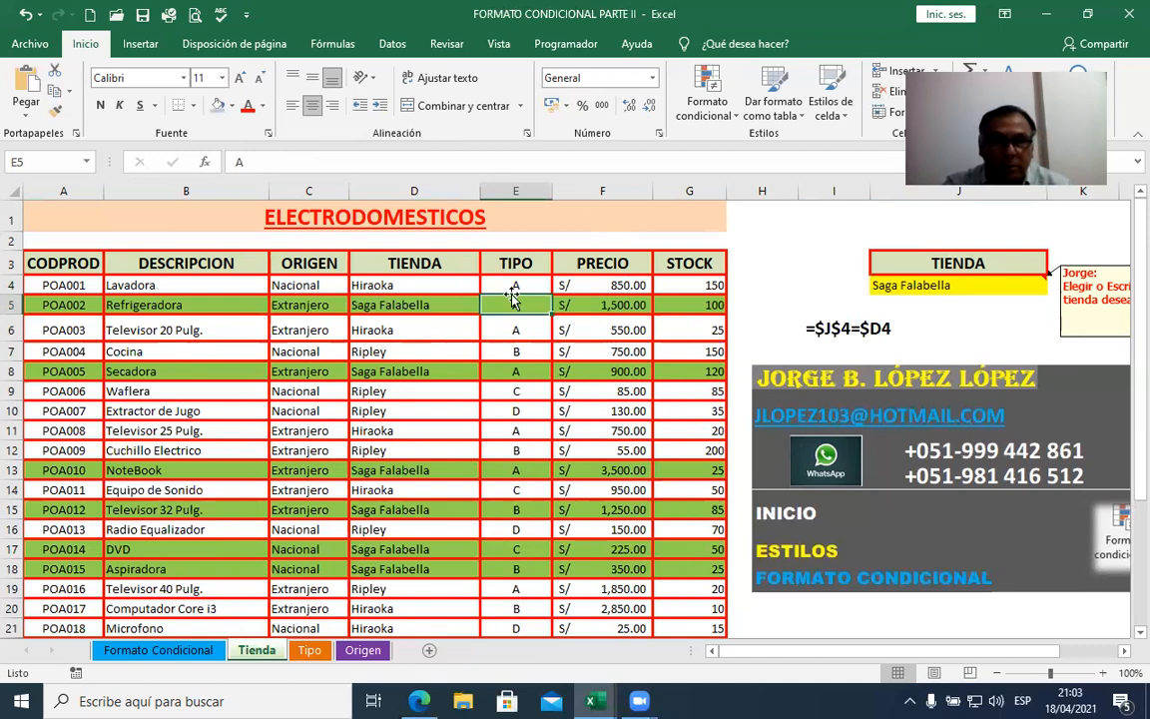
Step: Go to the Tipo sheet and check which product types can be chosen in J4
click(309, 649)
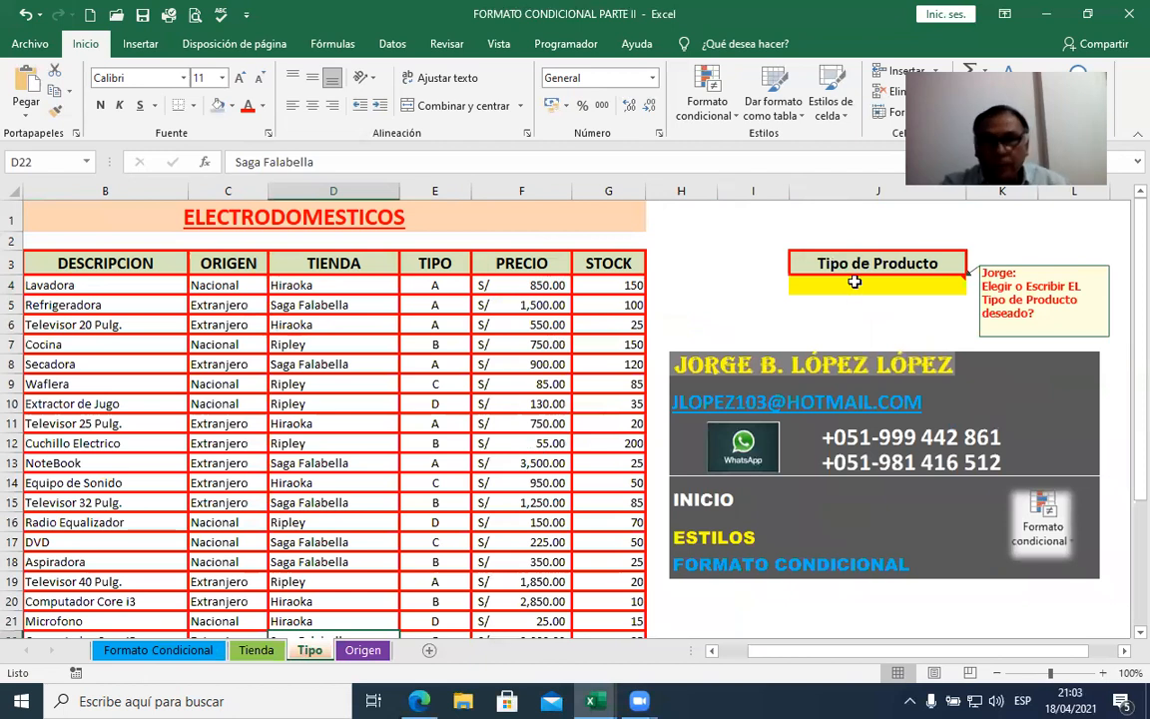
click(847, 287)
click(973, 287)
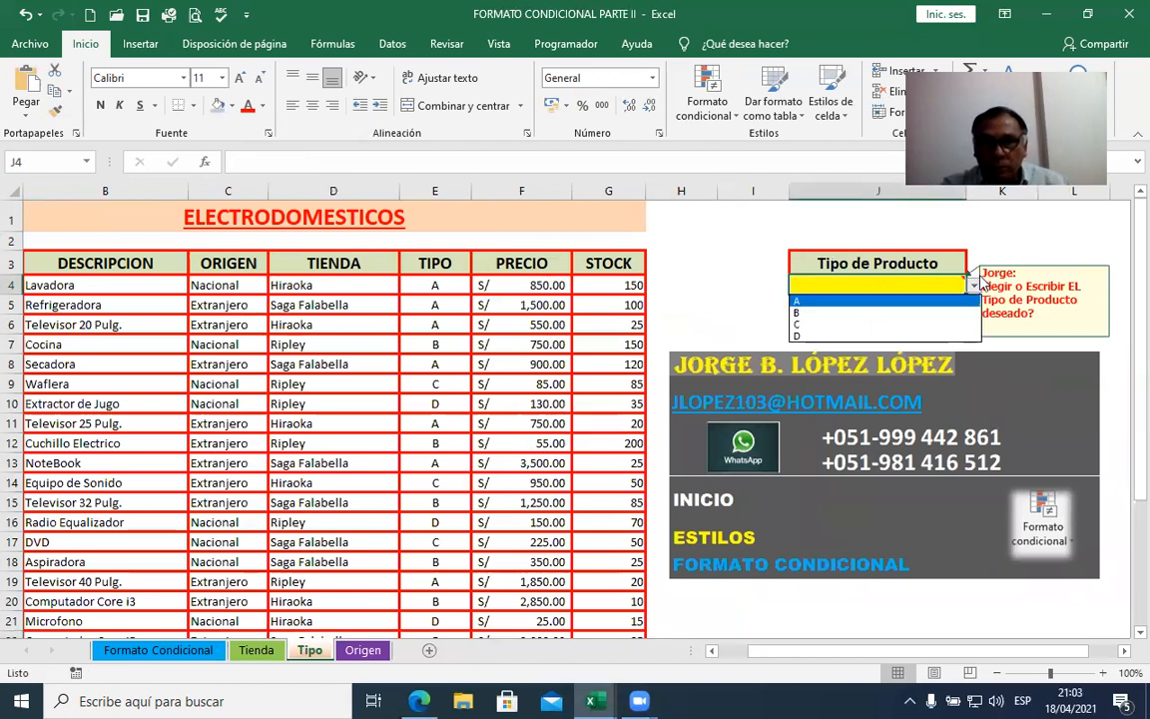
click(942, 282)
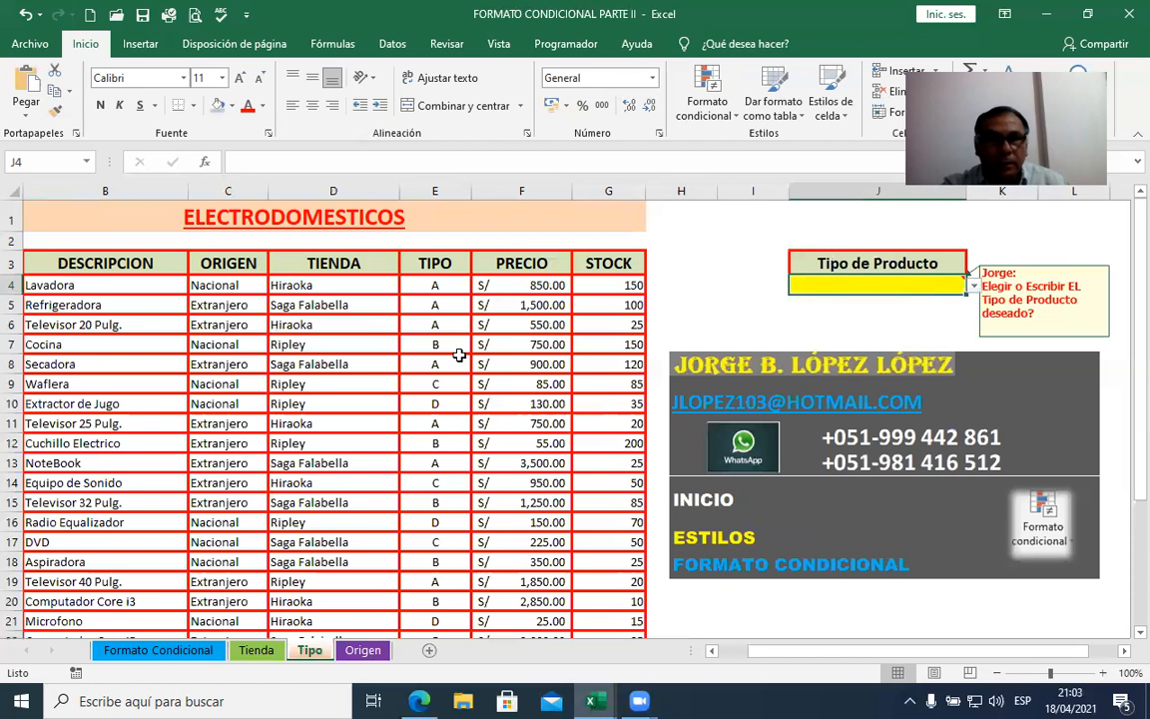
Step: Select all appliance data rows from A4 through column G and start a new formula-based conditional formatting rule
drag(769, 651, 695, 650)
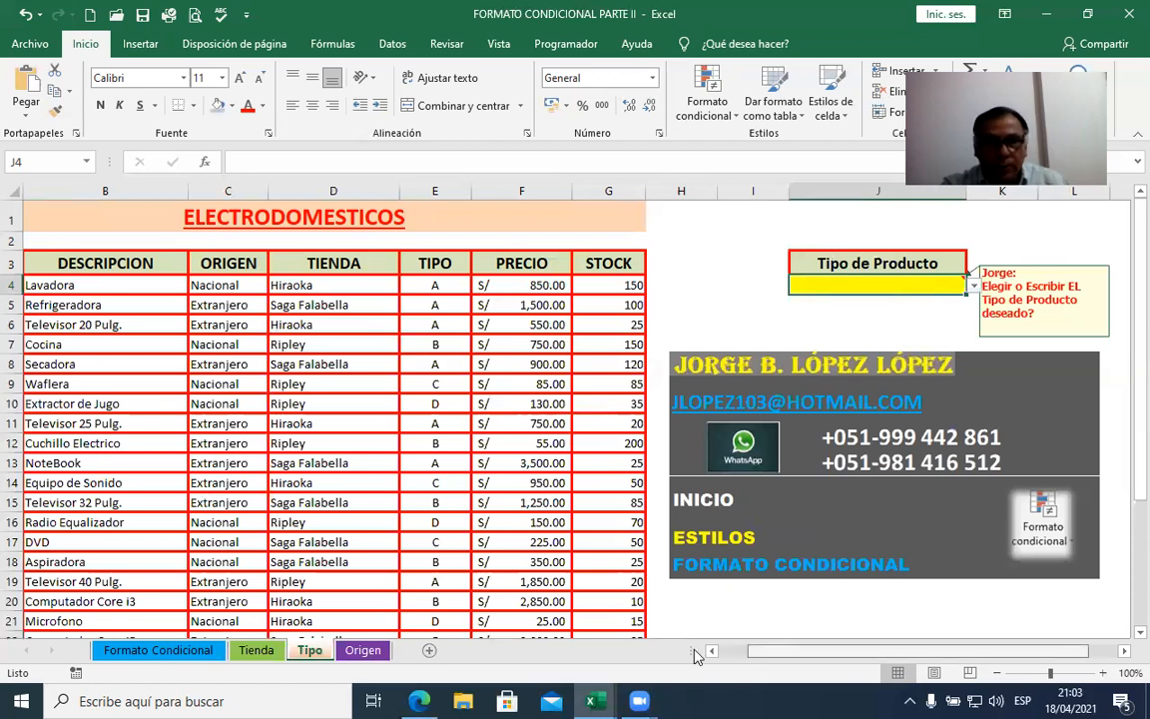
drag(62, 285, 700, 605)
scroll(404, 403, up, 3)
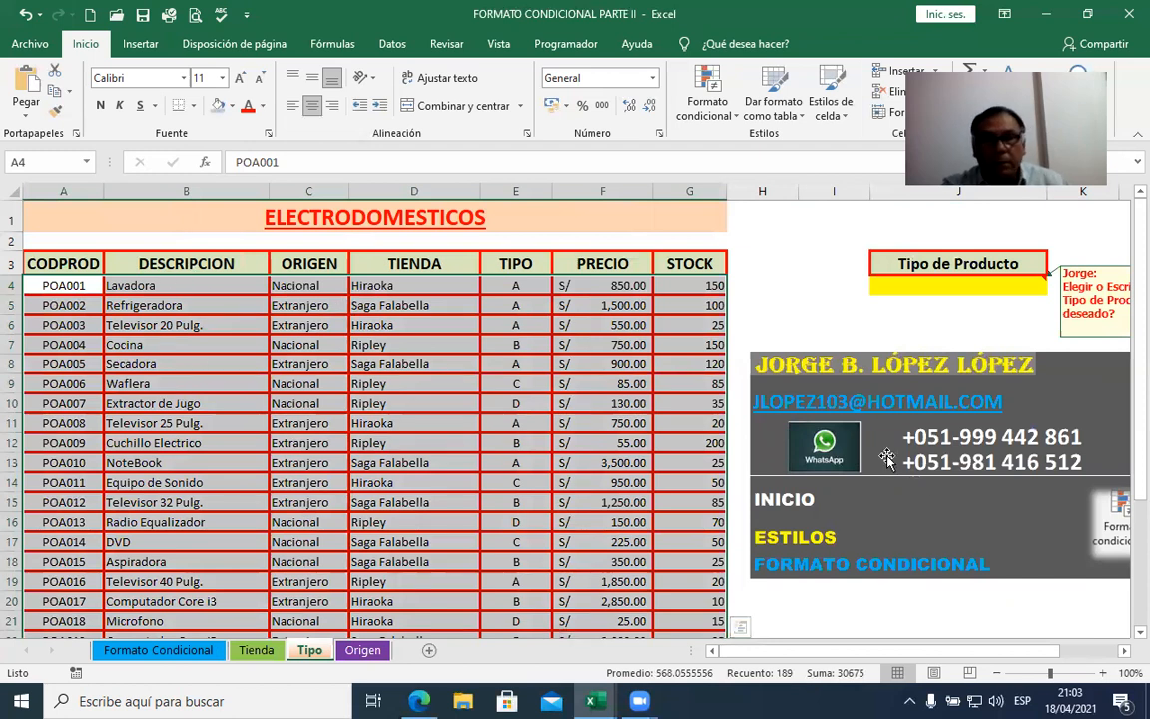
click(711, 108)
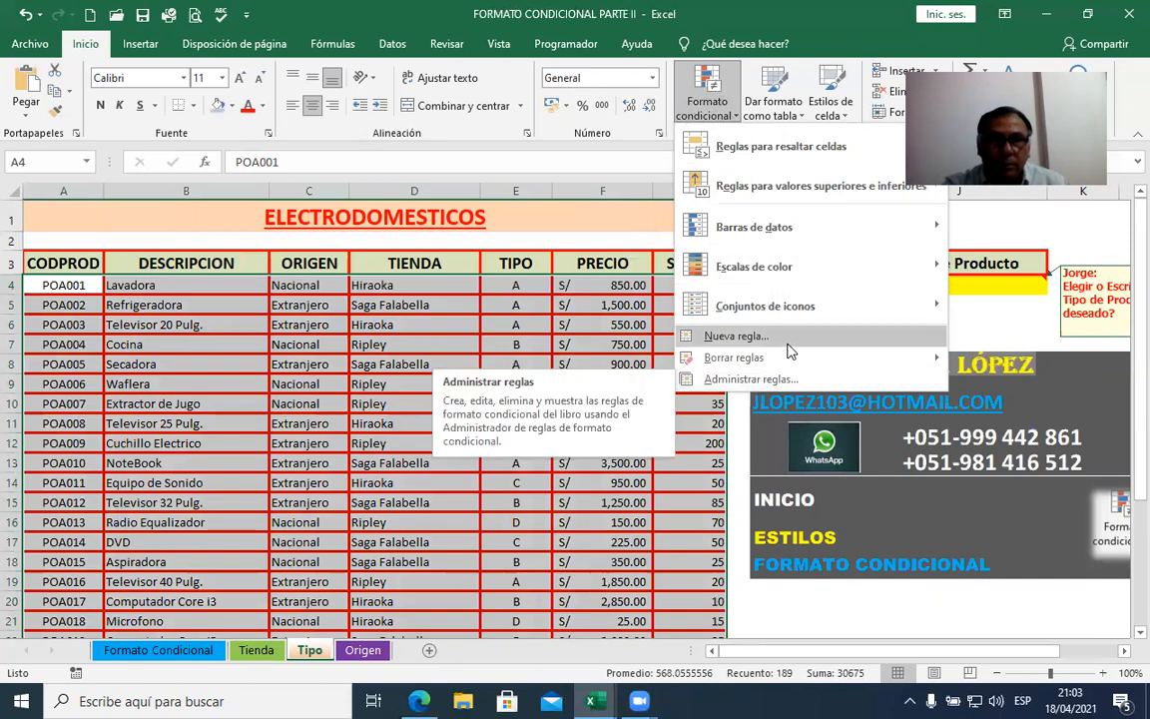
click(778, 120)
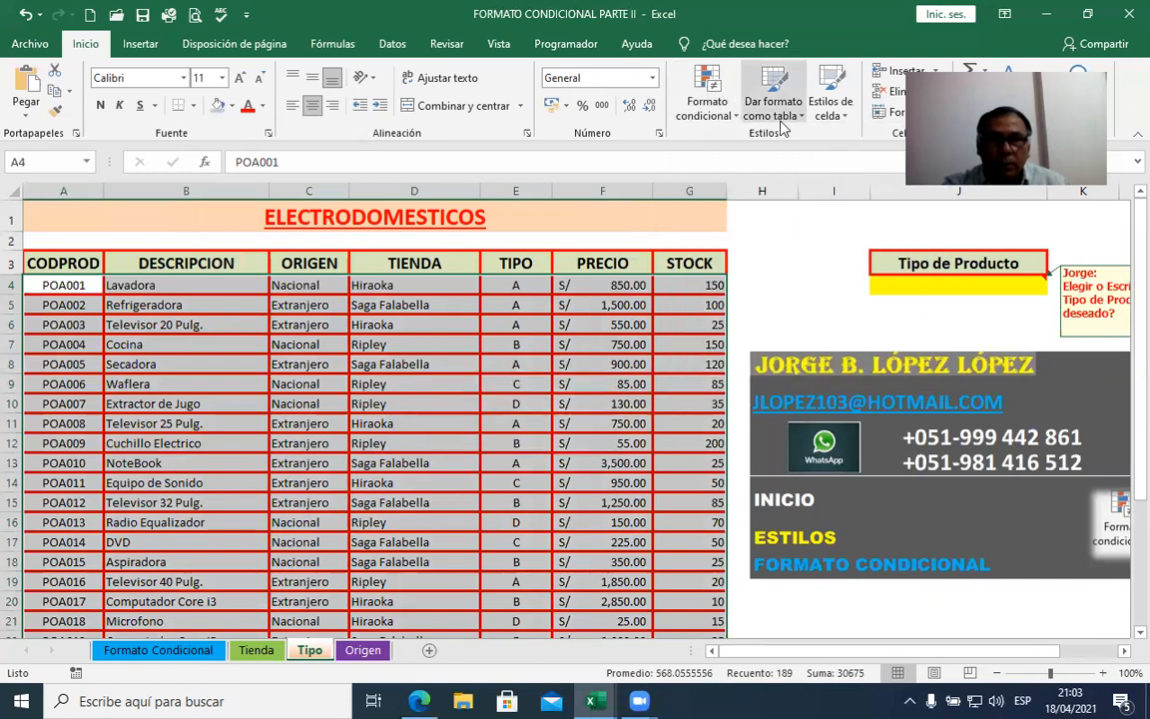
click(725, 112)
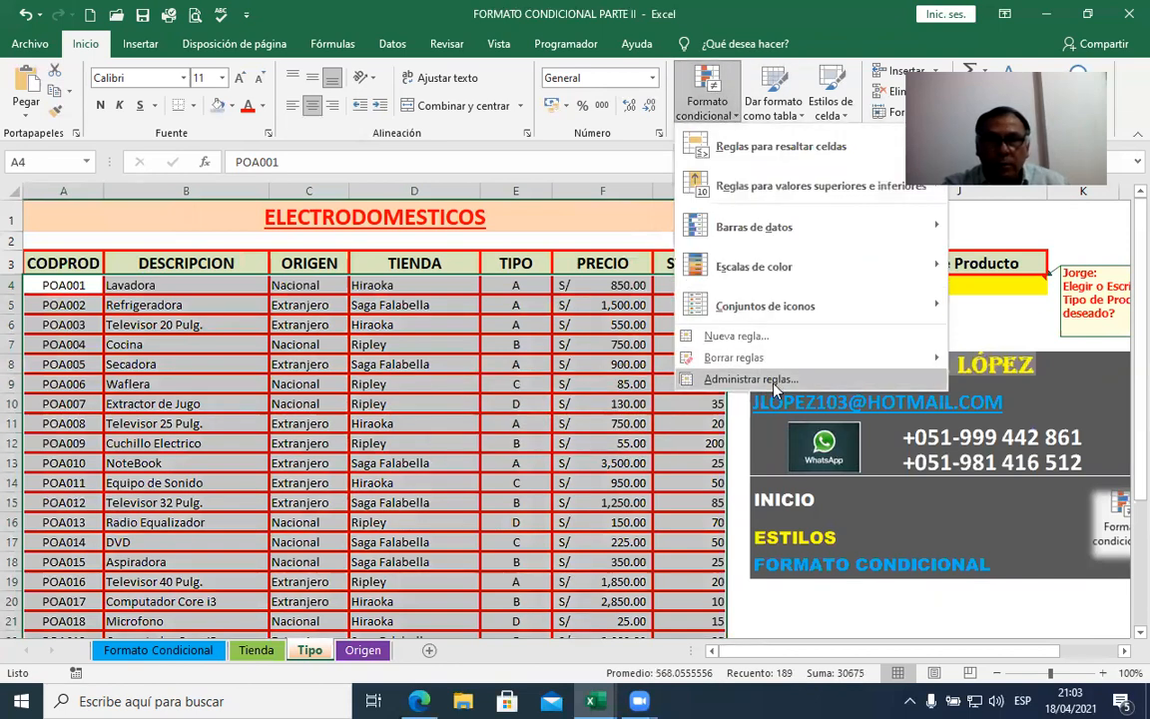
click(740, 378)
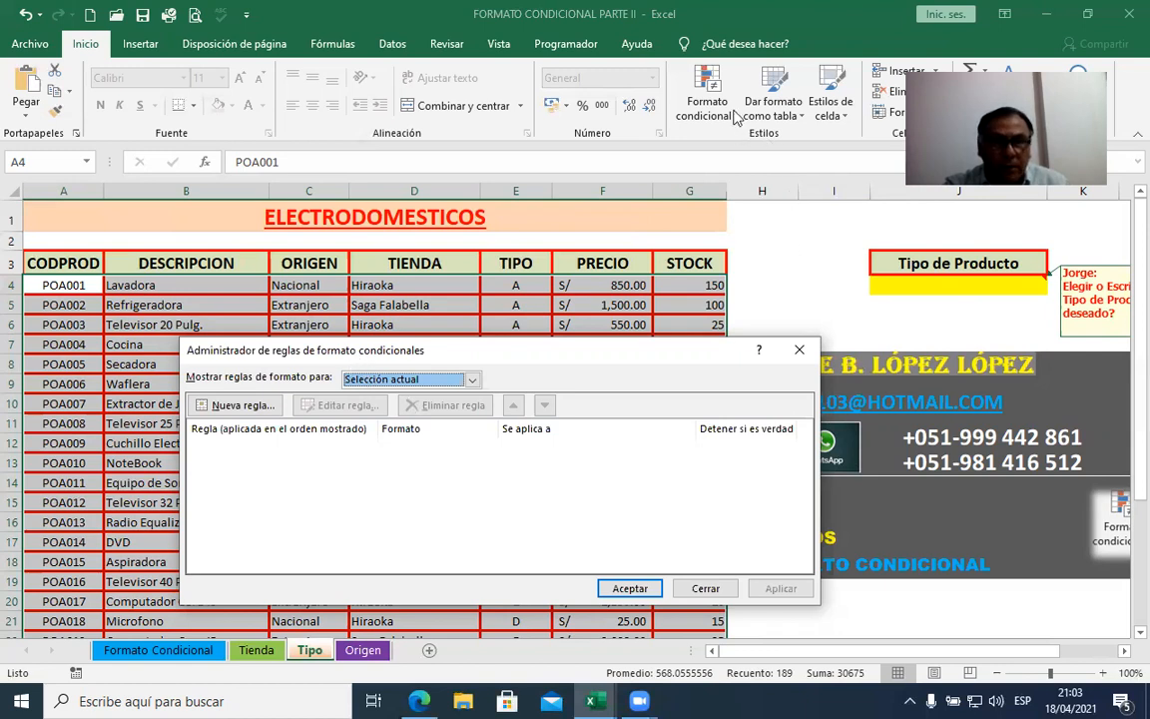
click(239, 406)
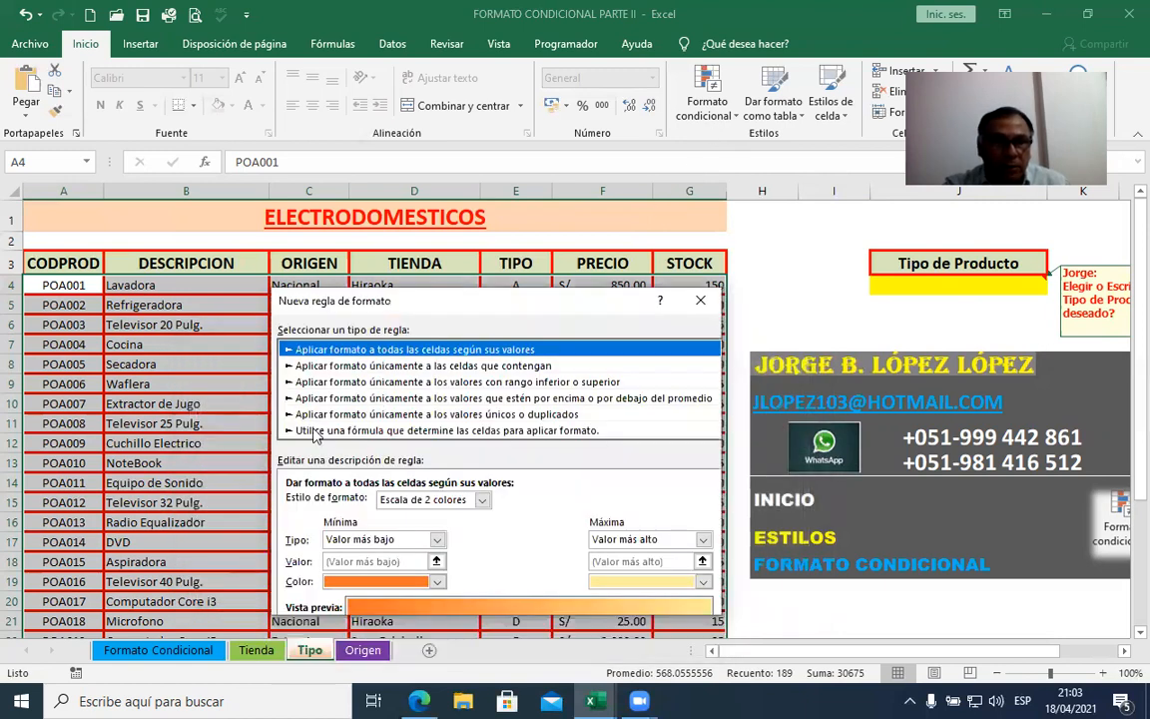
click(312, 431)
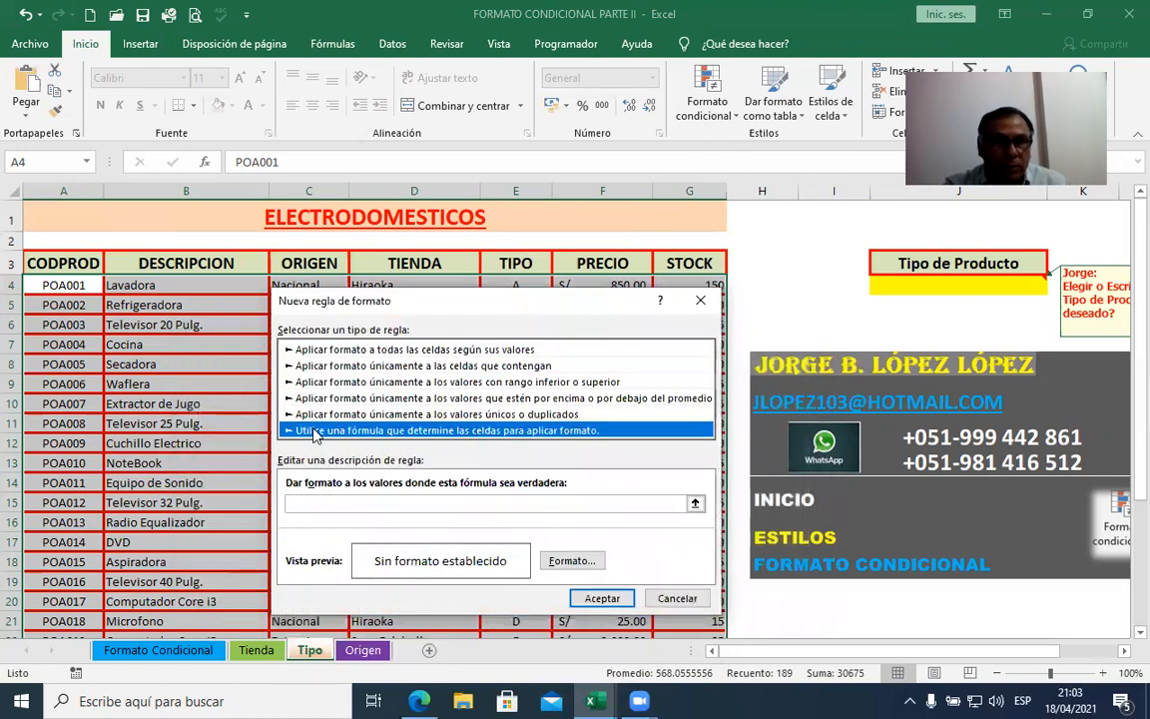
Step: Enter =$J$4=$E4 as the rule's formula, comparing the chosen product type with each row's TIPO value
click(313, 502)
drag(435, 309, 407, 330)
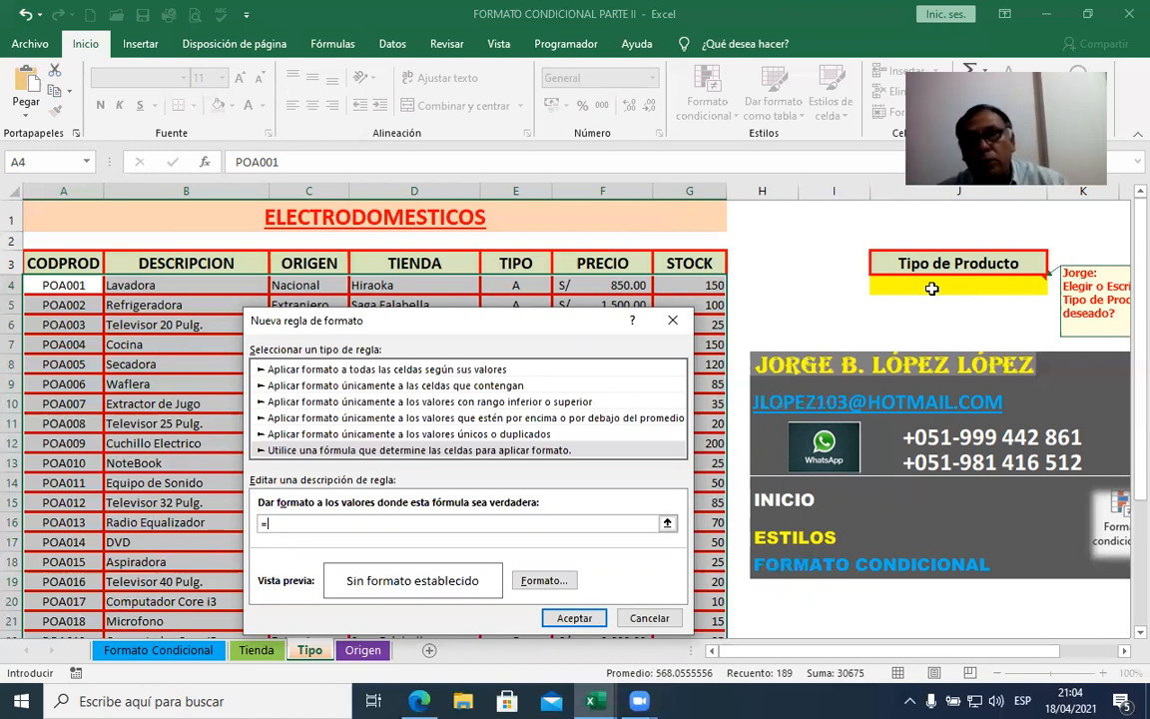
click(982, 282)
text(=)
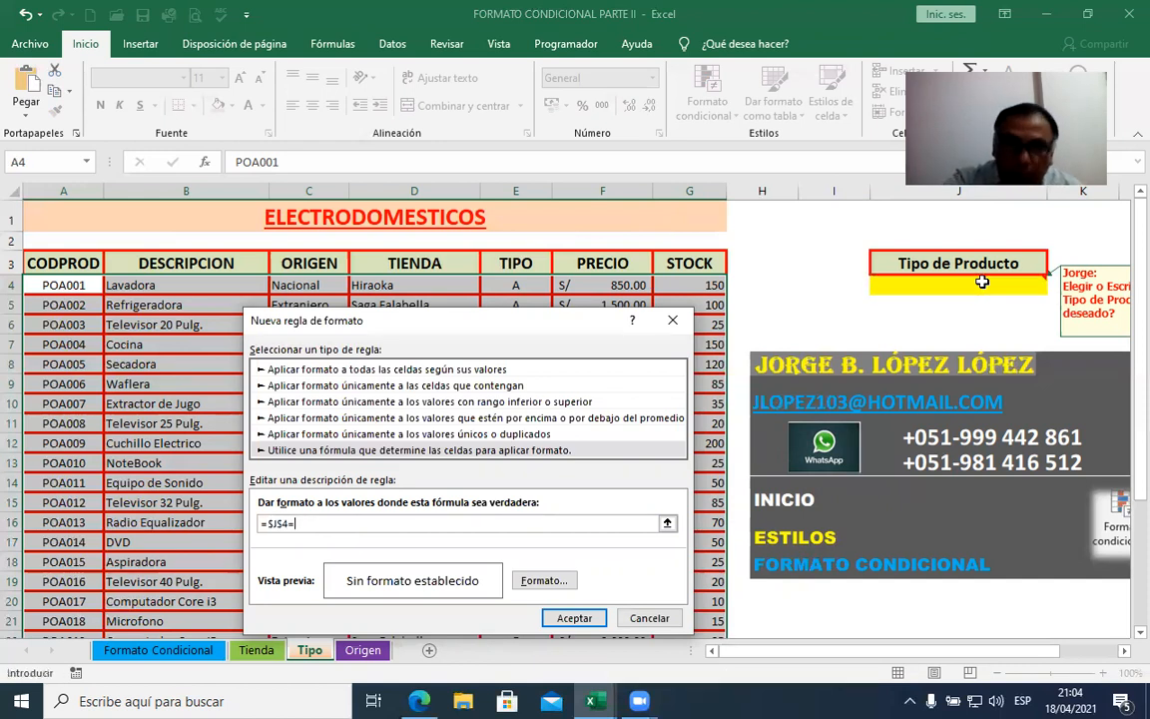
click(518, 286)
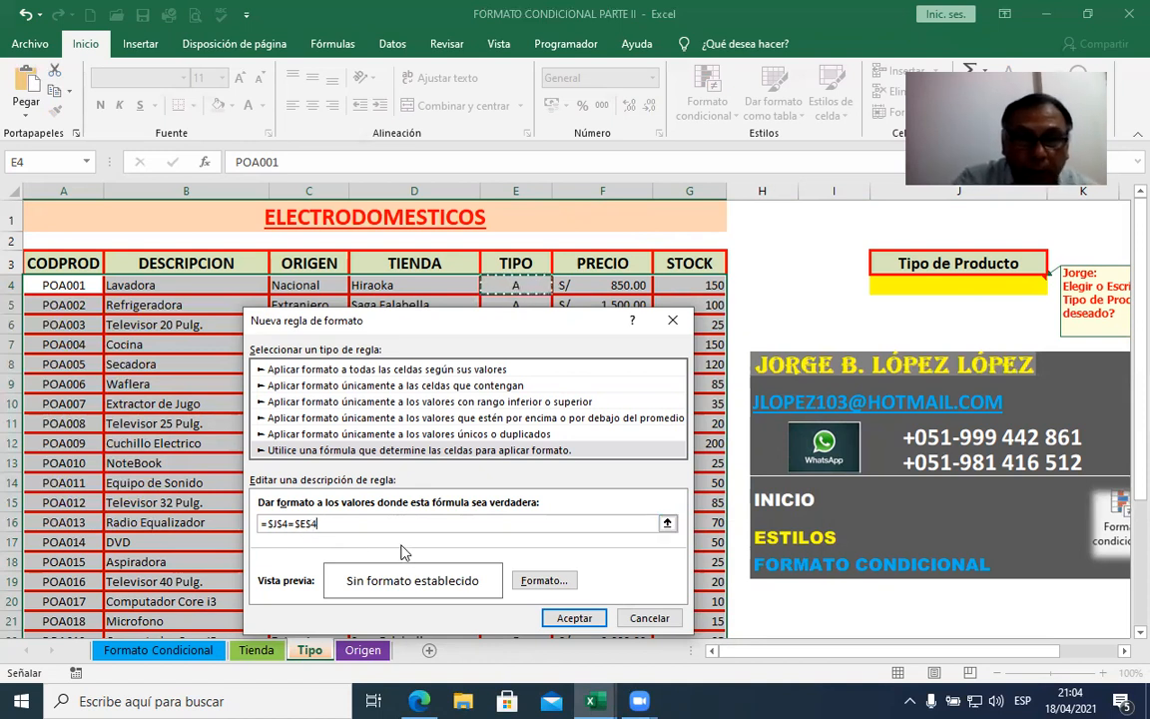
key(F4)
key(F4)
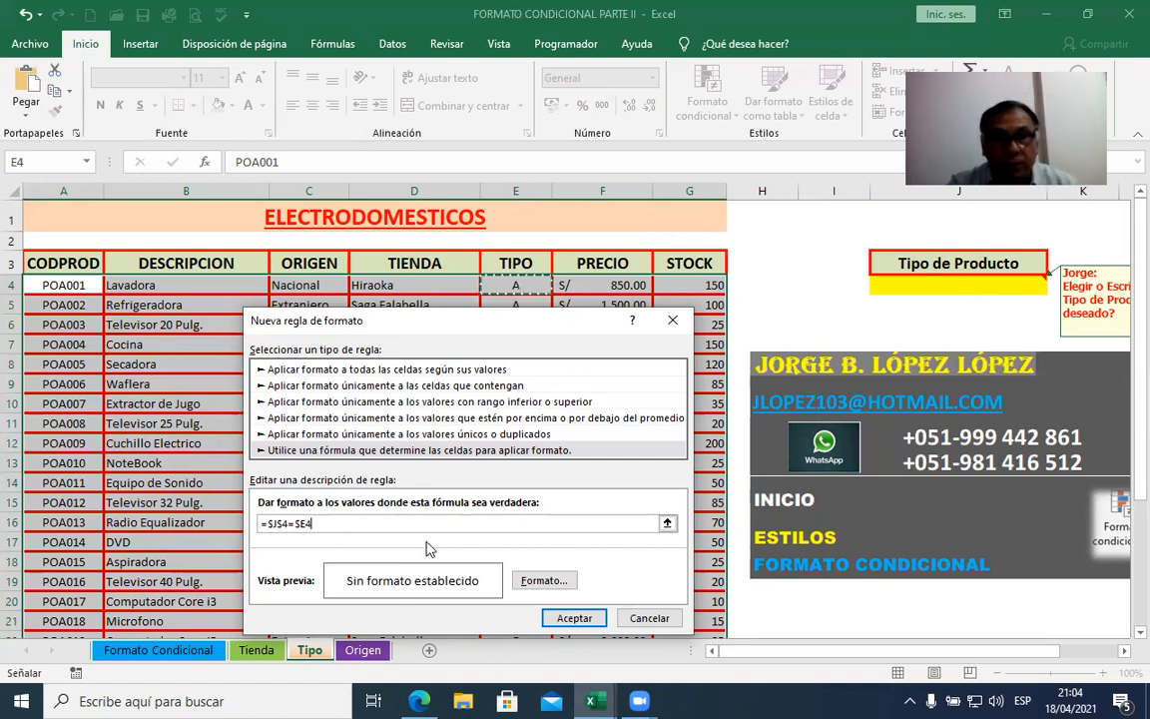
drag(335, 524, 257, 529)
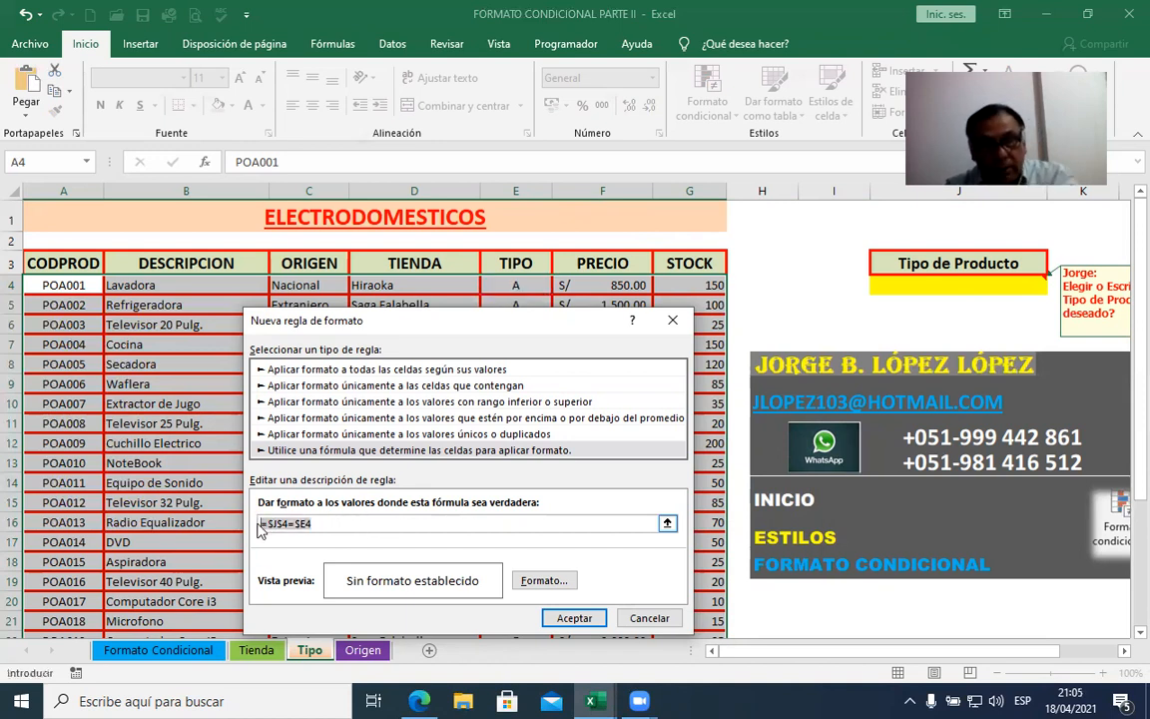
click(347, 525)
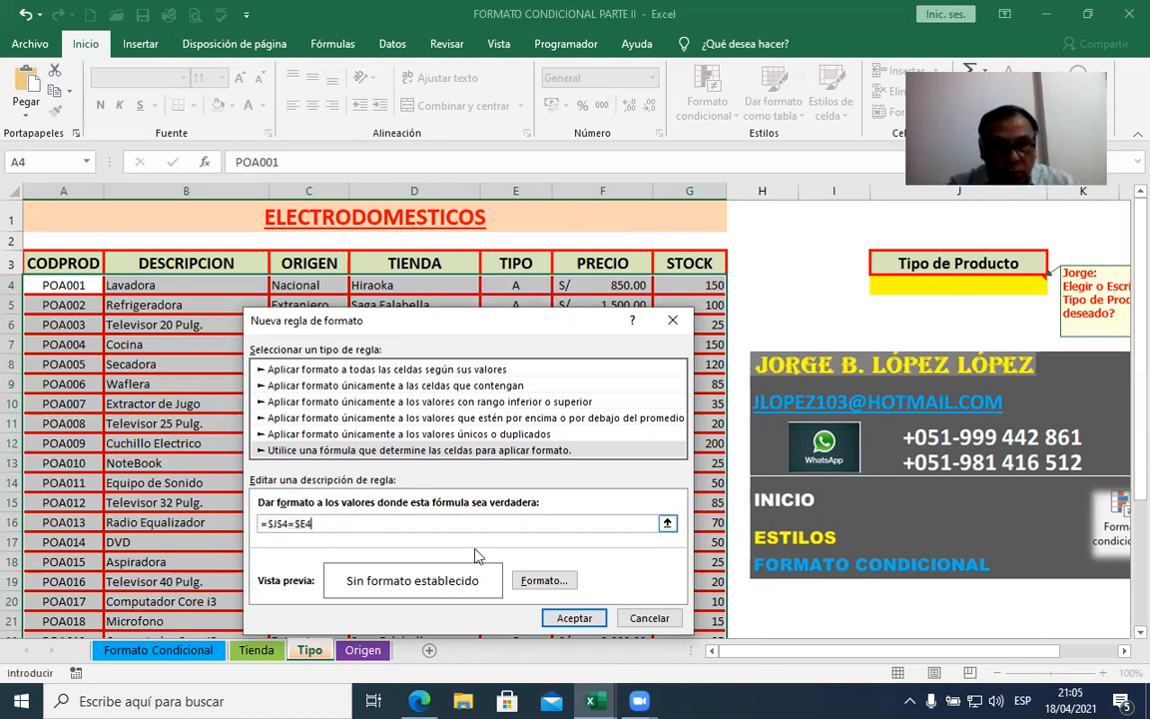
Step: Give the product type rule a green fill and apply it to the selected rows
click(545, 580)
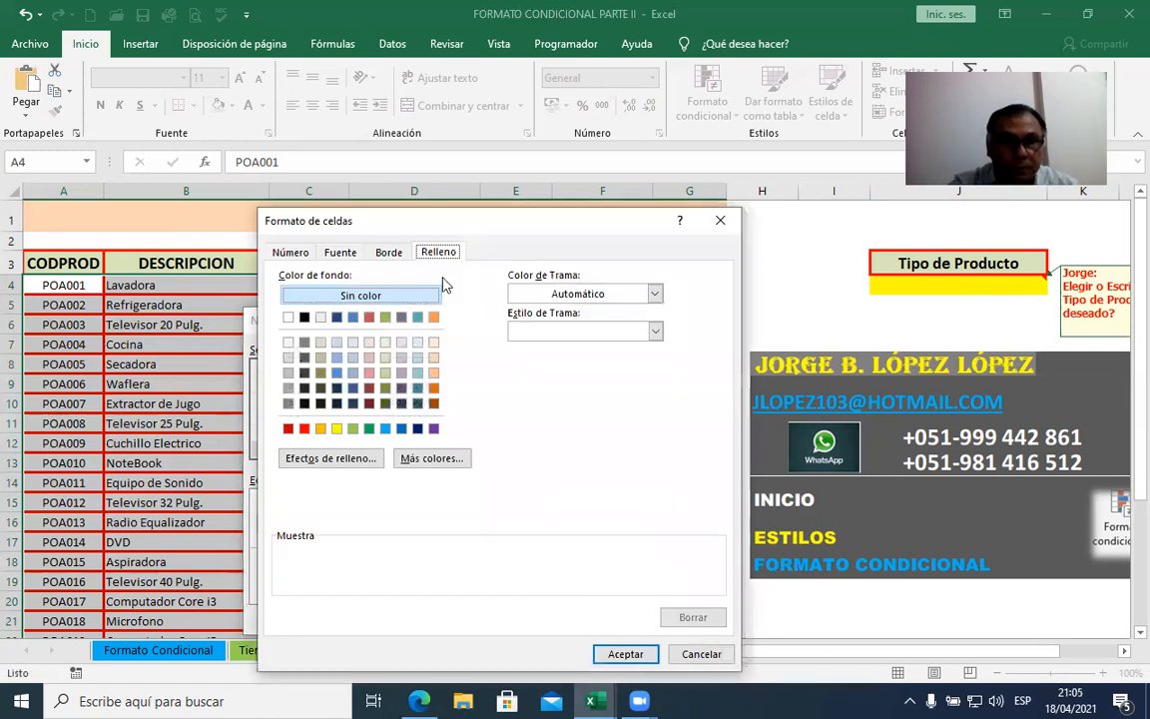
click(369, 428)
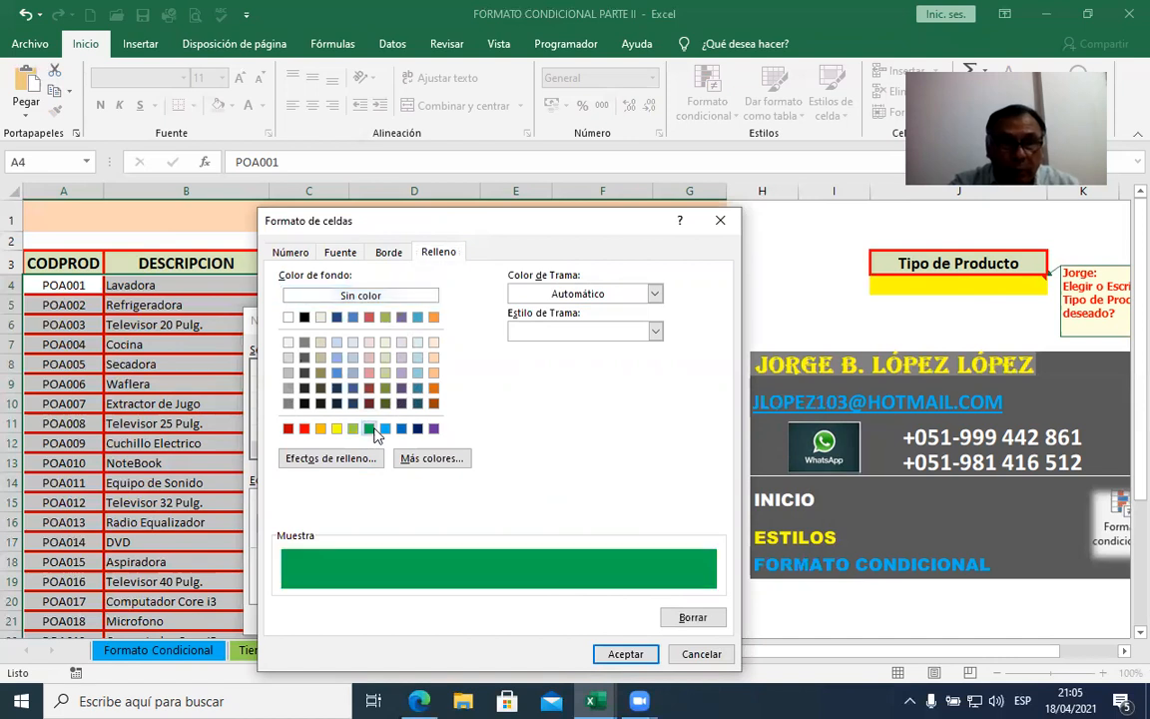
click(609, 654)
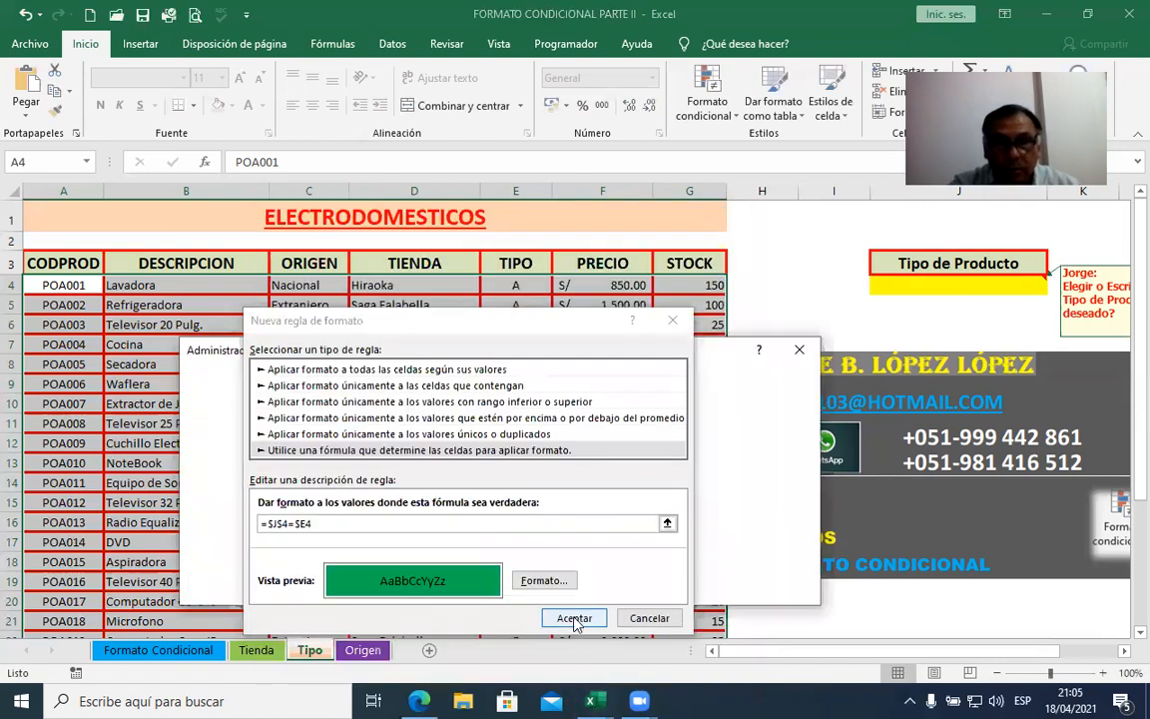
click(575, 620)
click(624, 660)
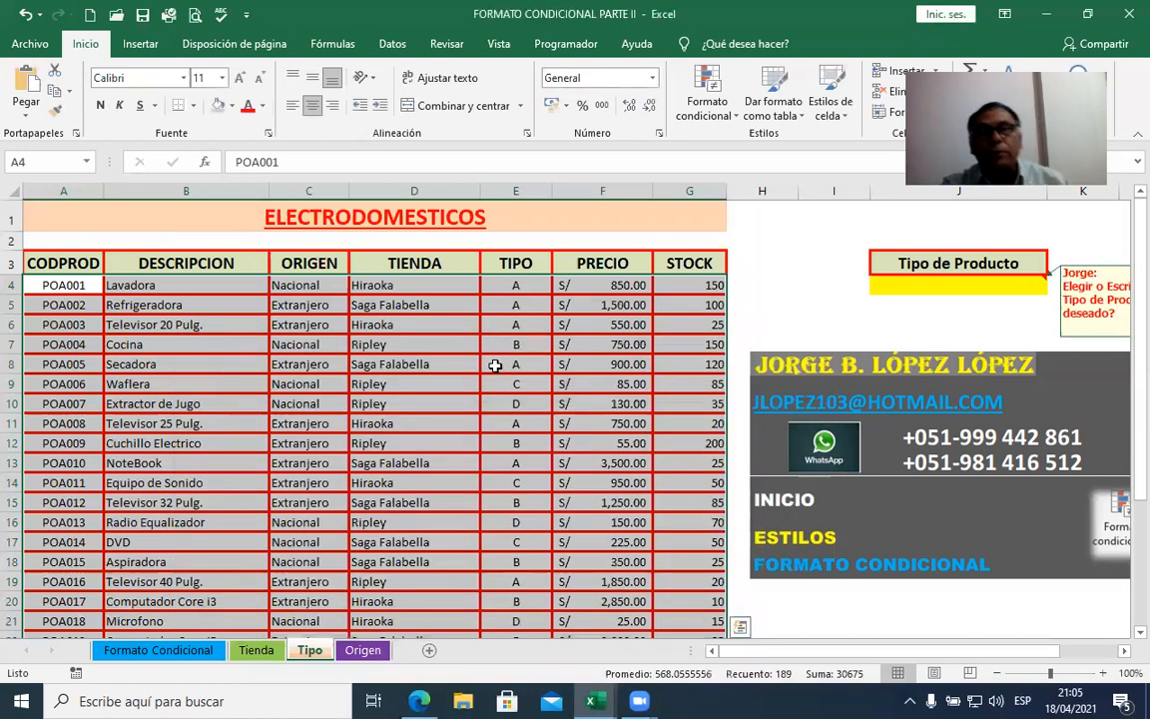
Step: Test the green highlighting rule by choosing product type B and then C in J4
click(429, 384)
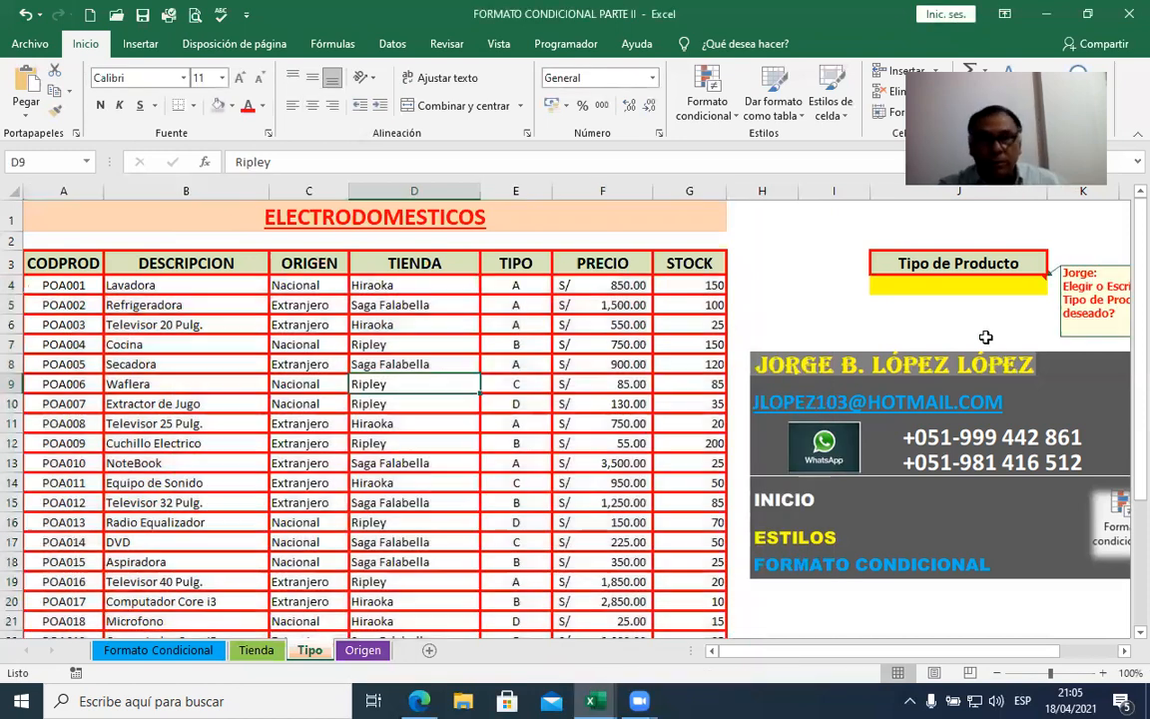
click(1029, 286)
key(alt+Down)
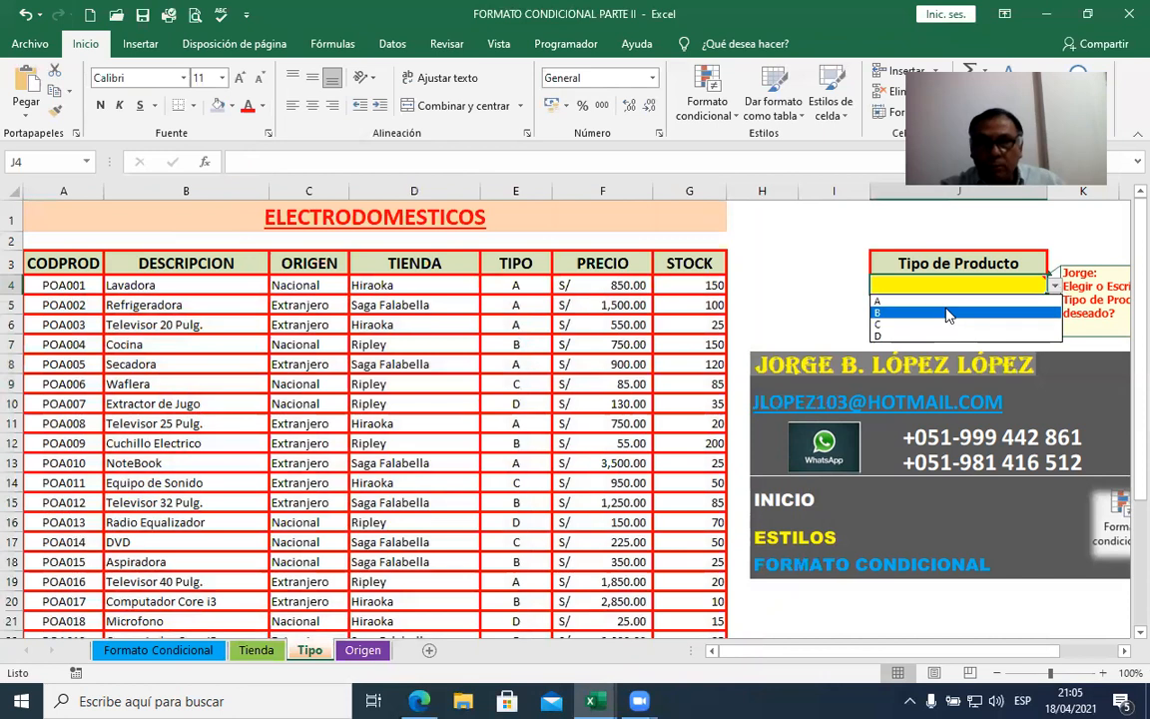
click(948, 314)
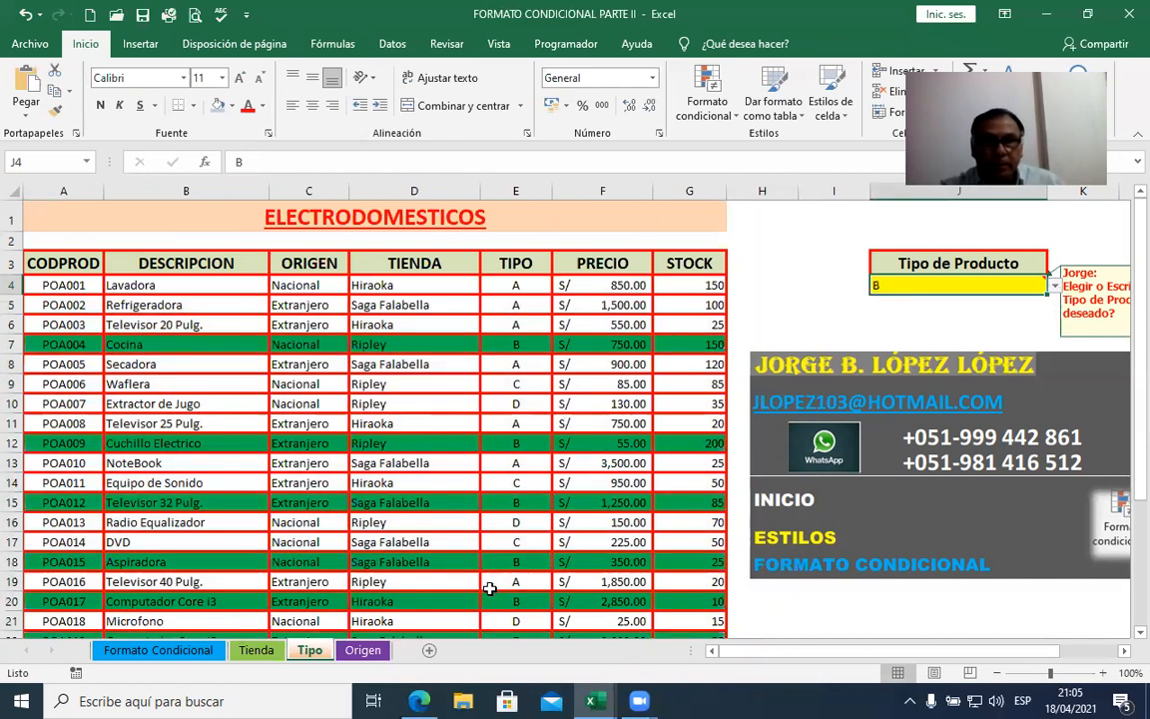
click(1054, 286)
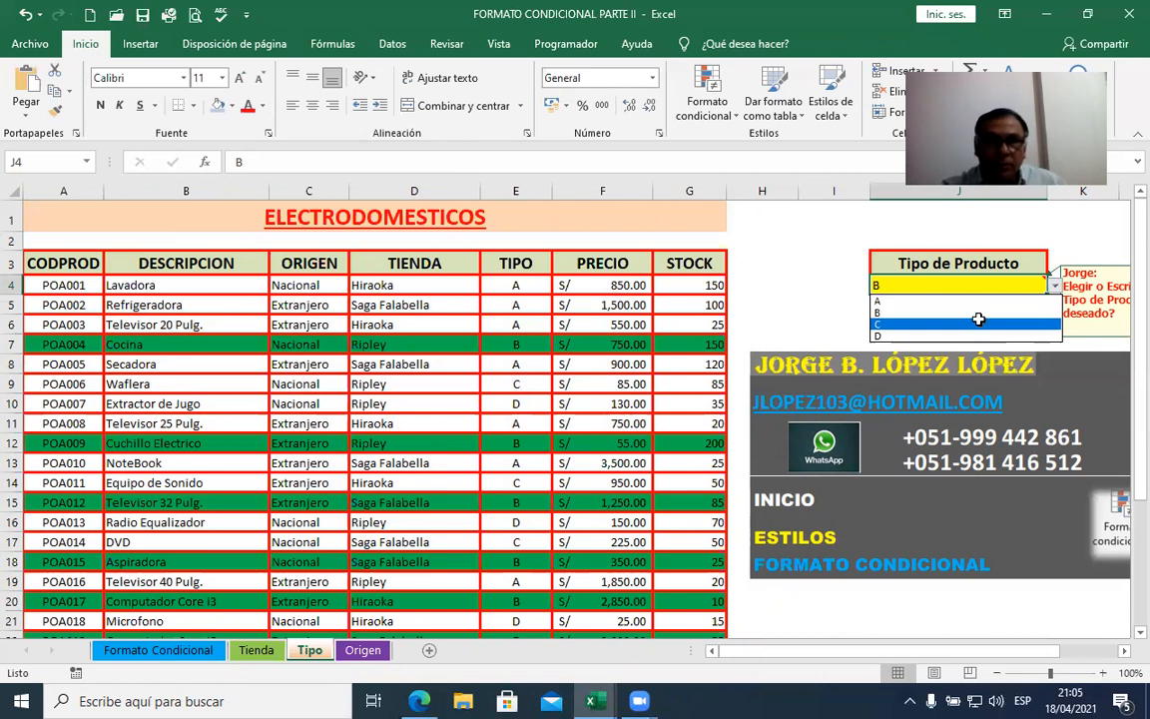
key(Return)
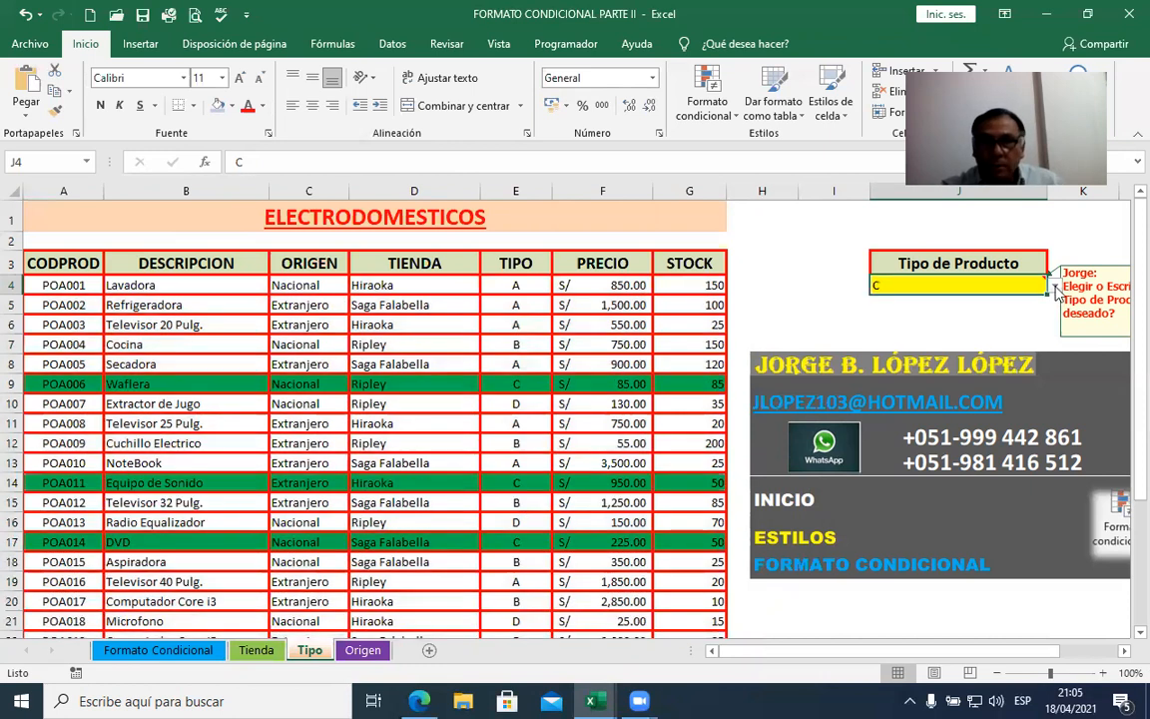
Step: Choose product type A in J4 and center the cell's content
click(1053, 286)
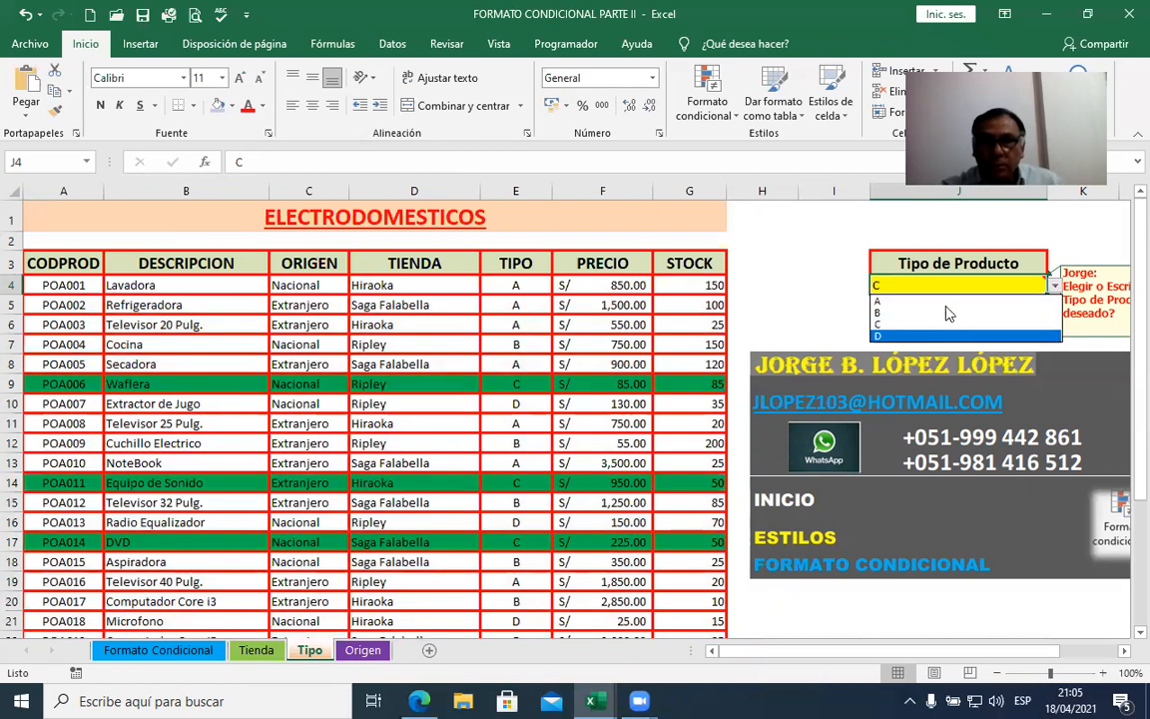
click(943, 301)
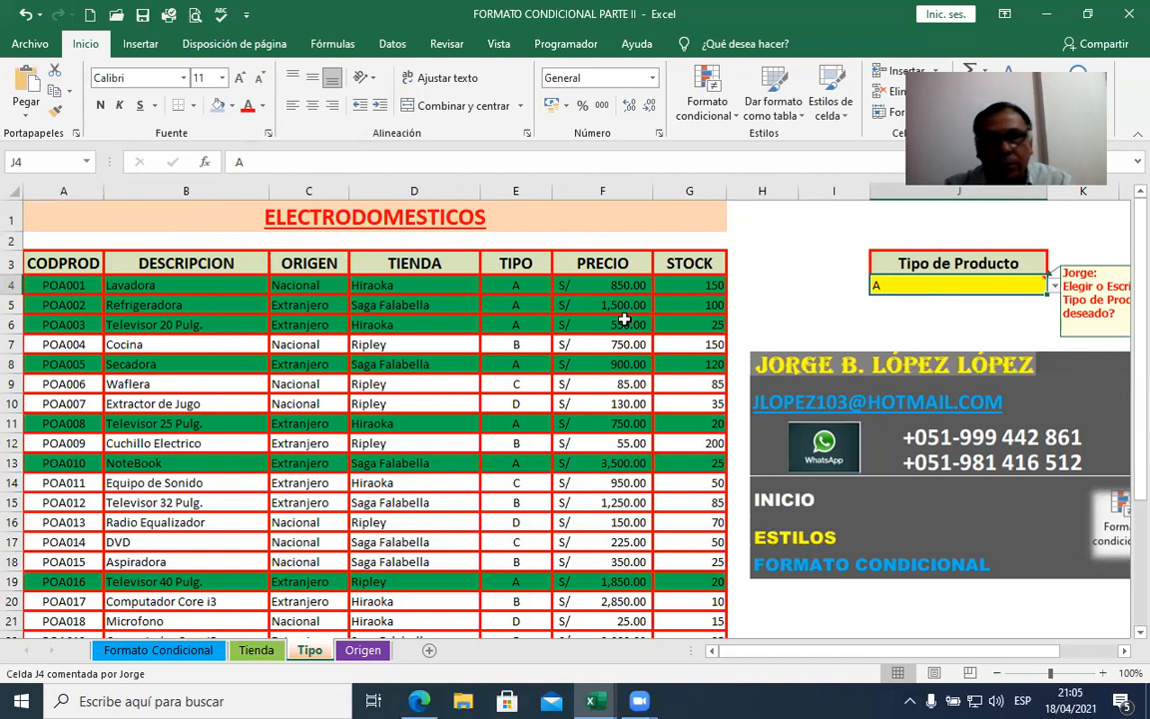
click(313, 107)
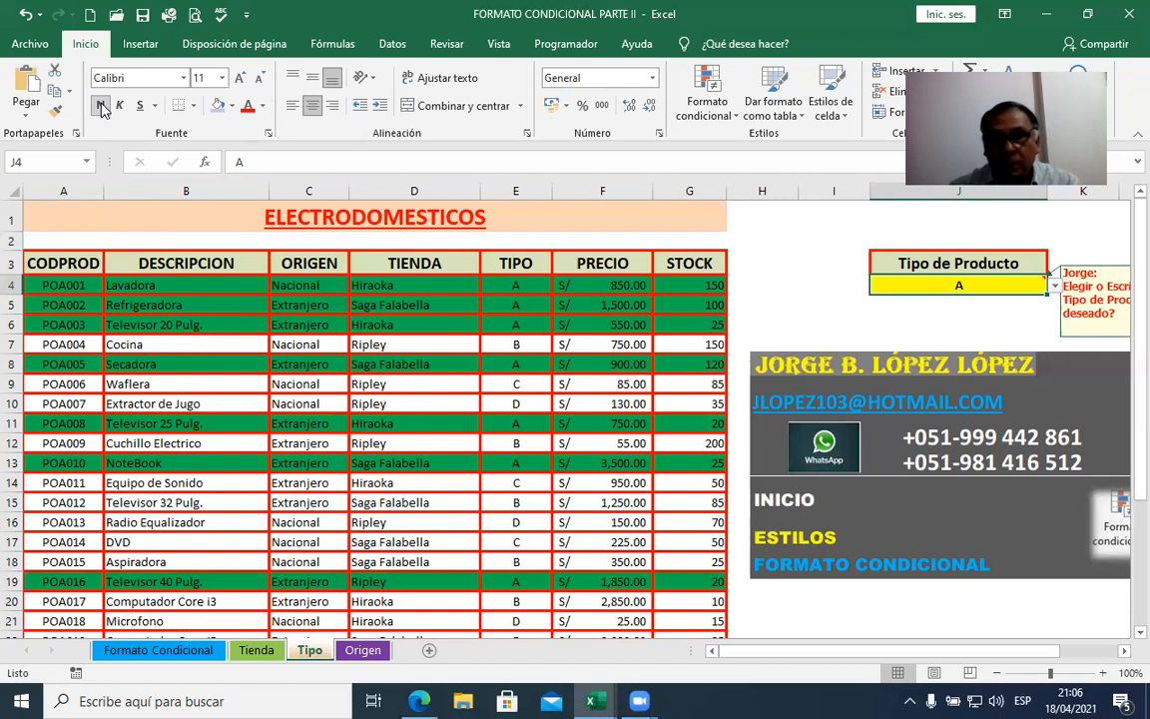
Step: Look over the Origen, Tienda and Tipo sheets, ending on the Formato Condicional sheet
click(368, 651)
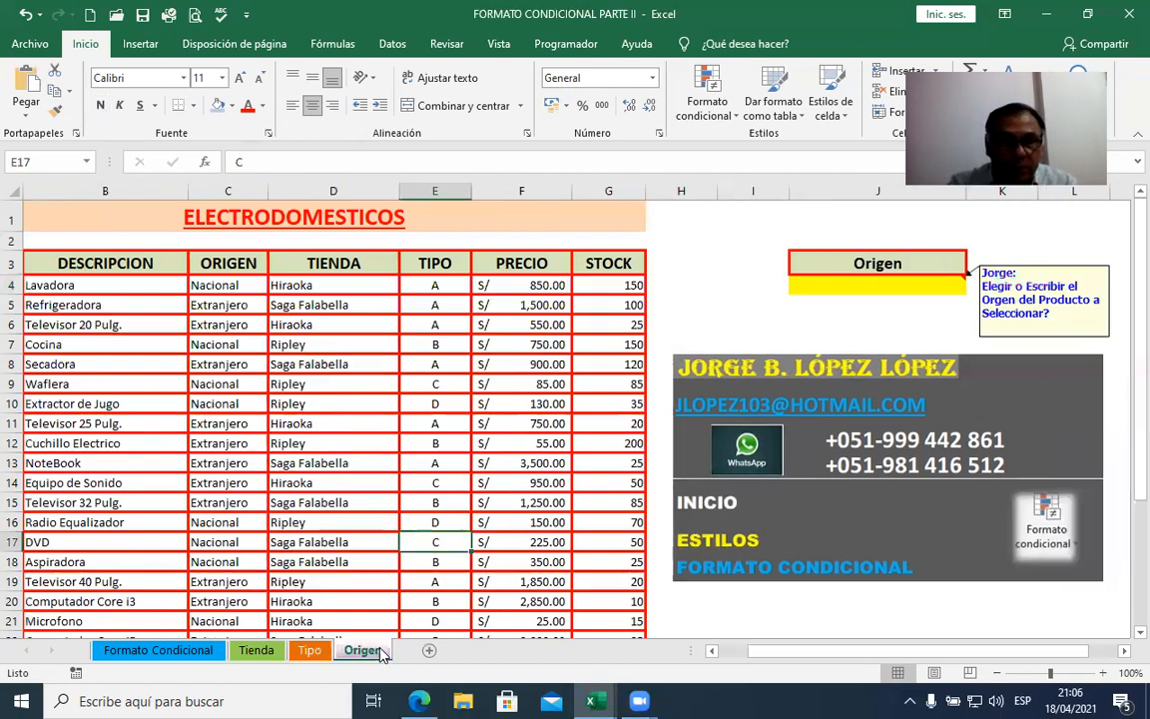
click(255, 650)
click(310, 650)
click(362, 649)
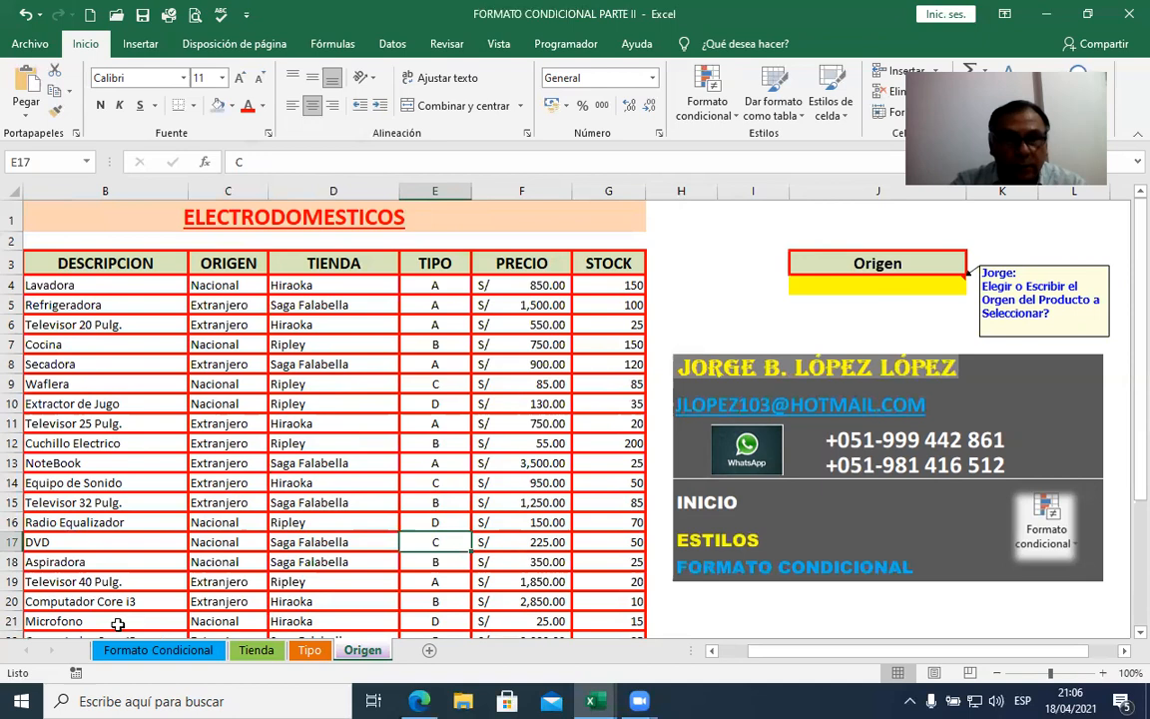
click(257, 650)
click(309, 650)
click(257, 650)
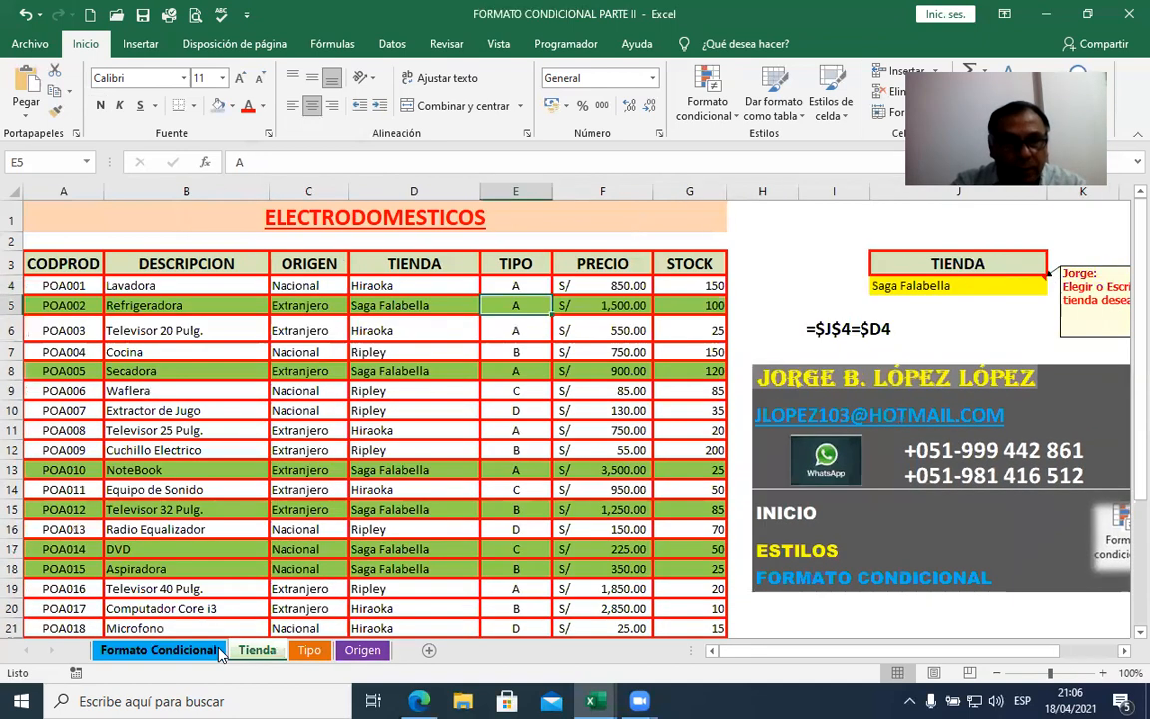
click(160, 650)
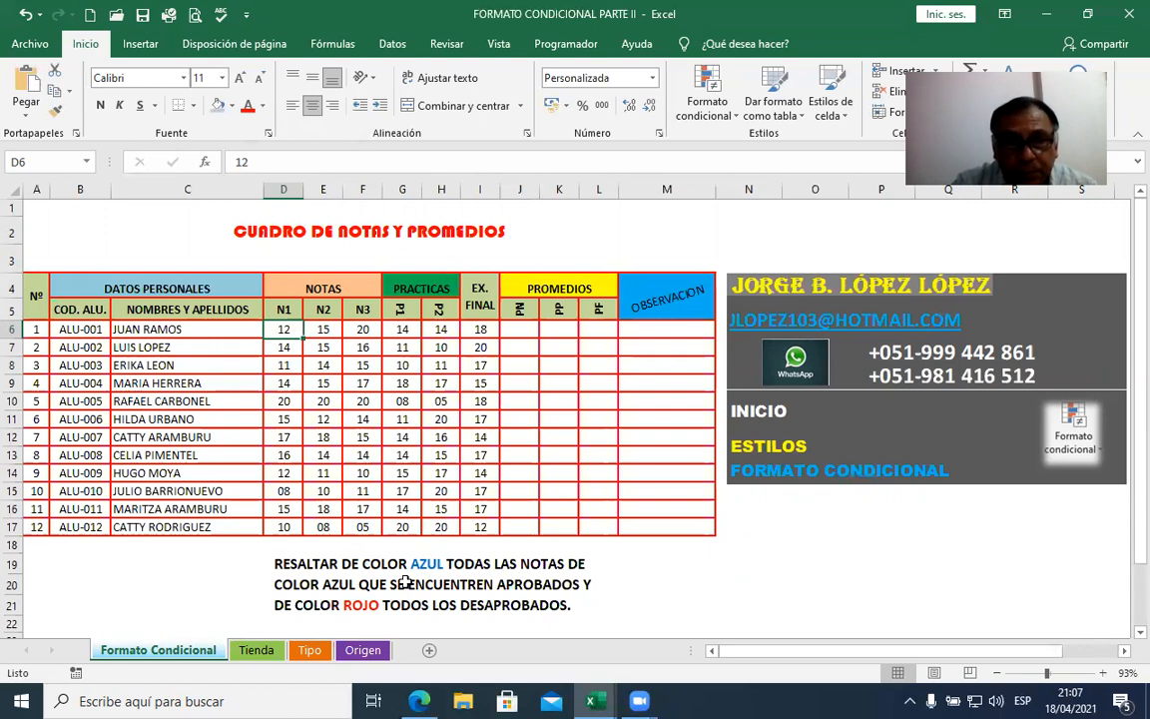
Step: Remove the words COLOR AZUL from the start of the instruction text in D20
click(371, 566)
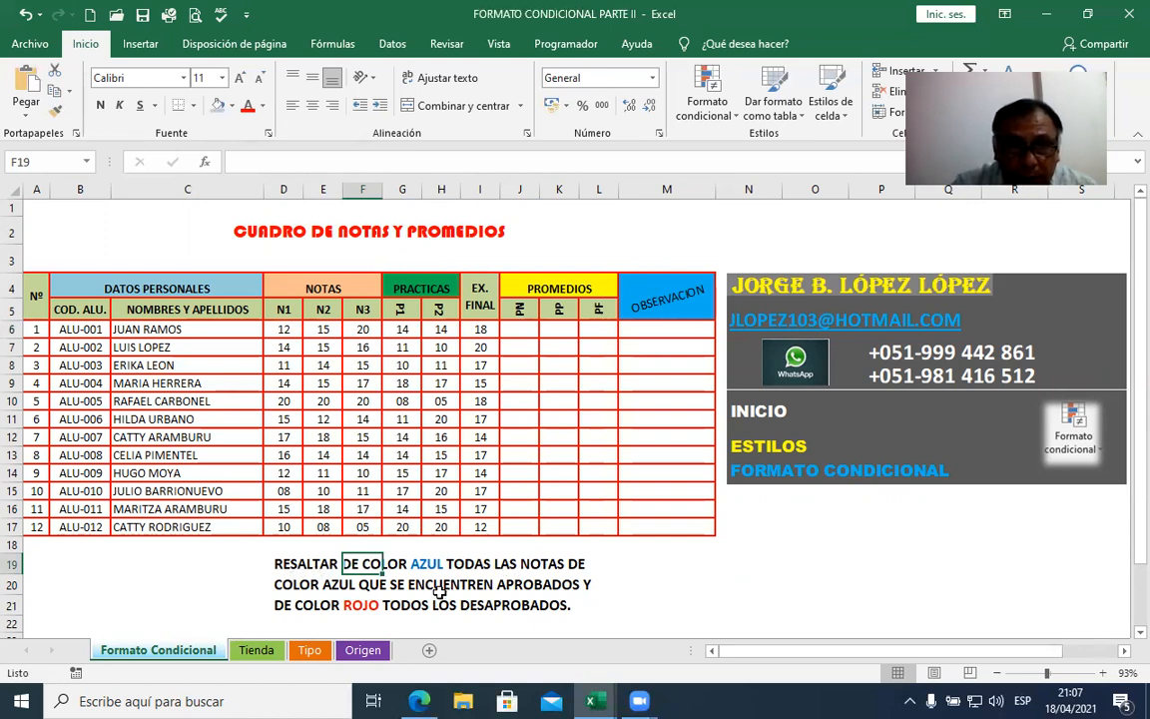
click(286, 585)
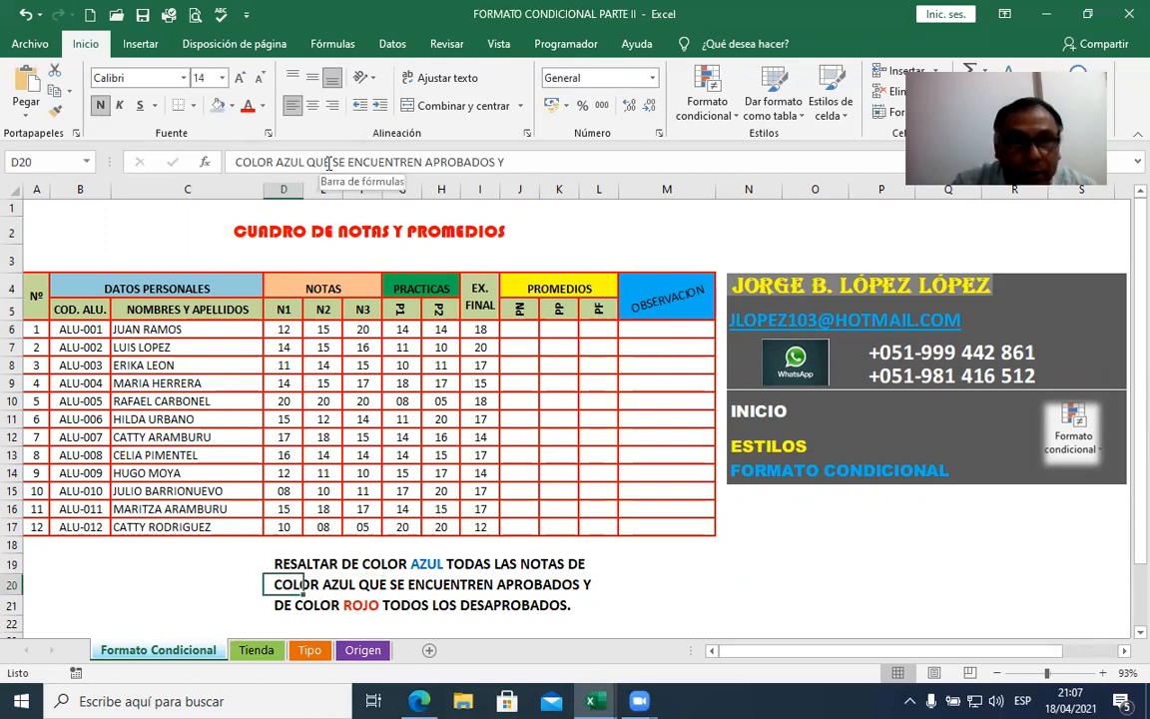
drag(304, 163, 169, 152)
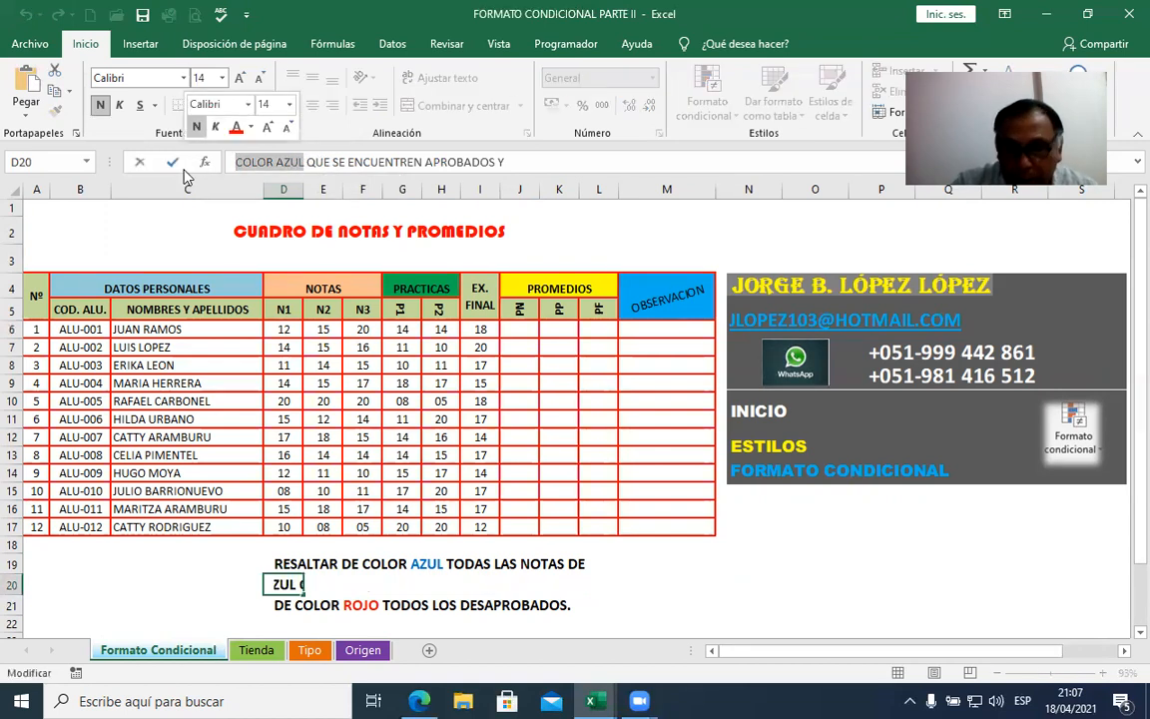
key(BackSpace)
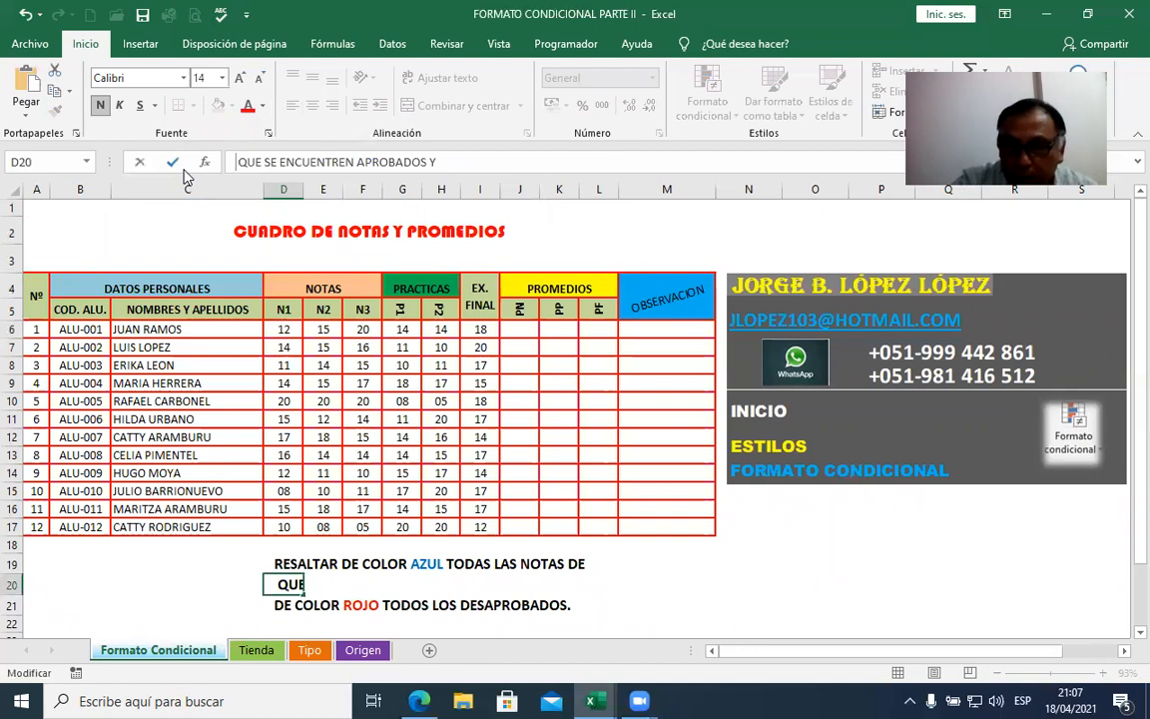
key(Return)
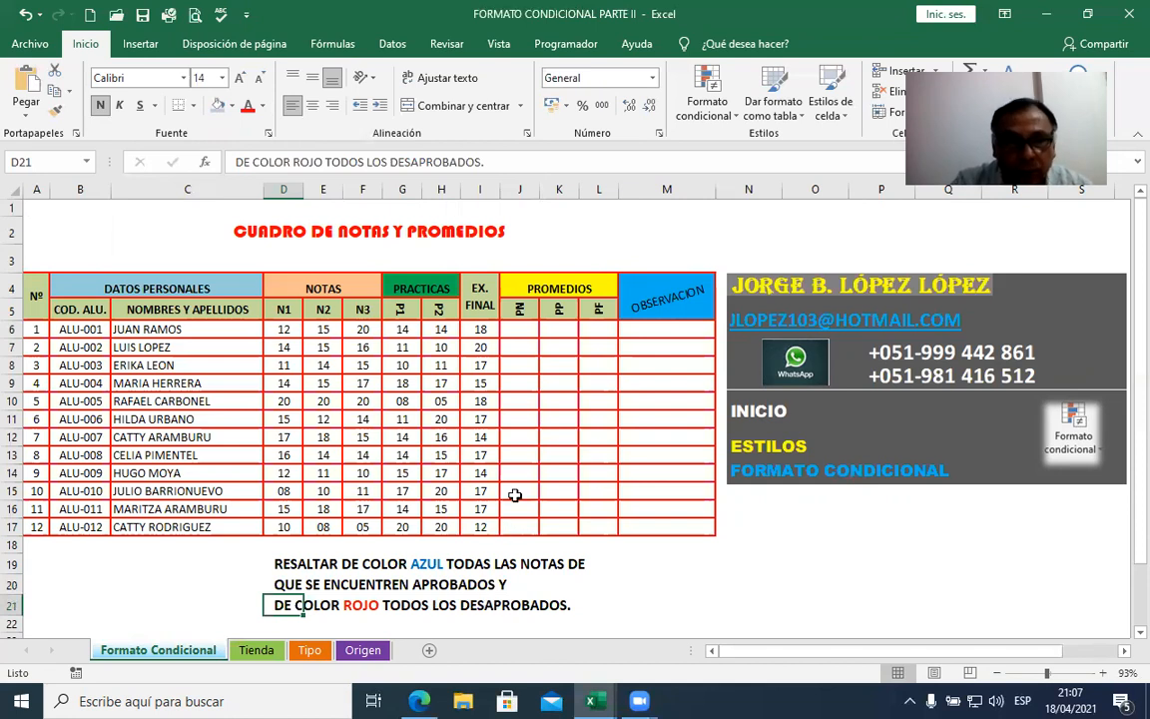
Step: Check the grades and averages range D6:L17, and enter the passing criterion >=10.5 in M19
click(441, 365)
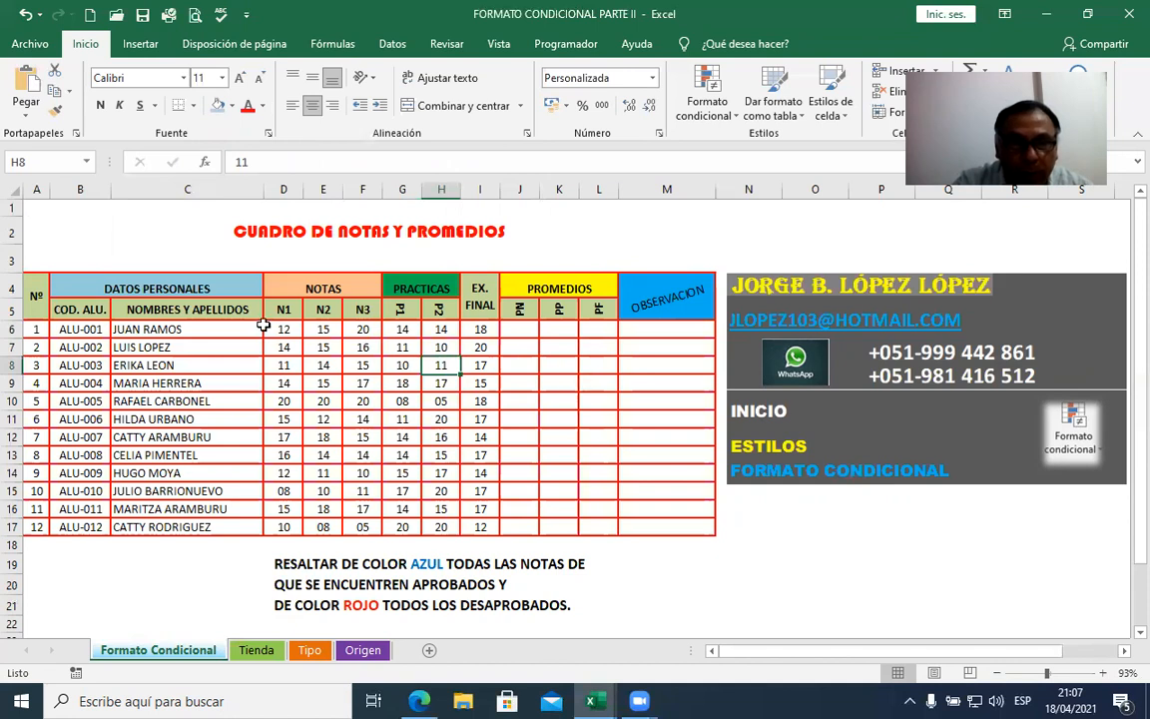
drag(287, 330, 590, 527)
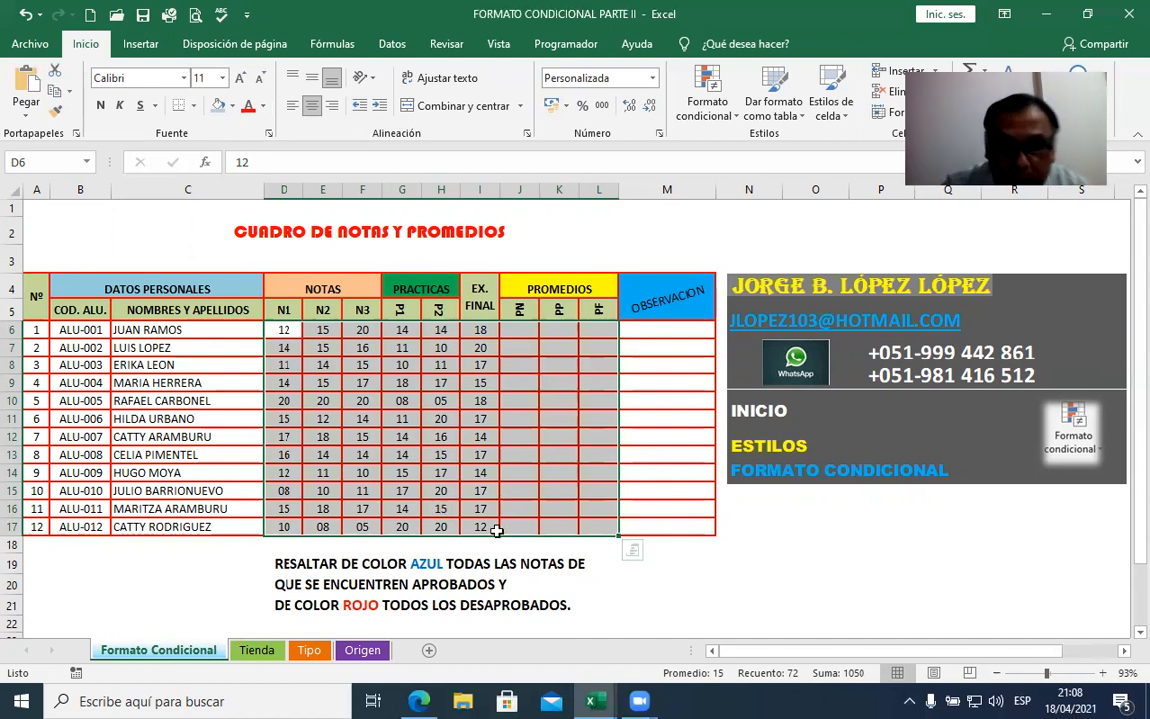
click(665, 562)
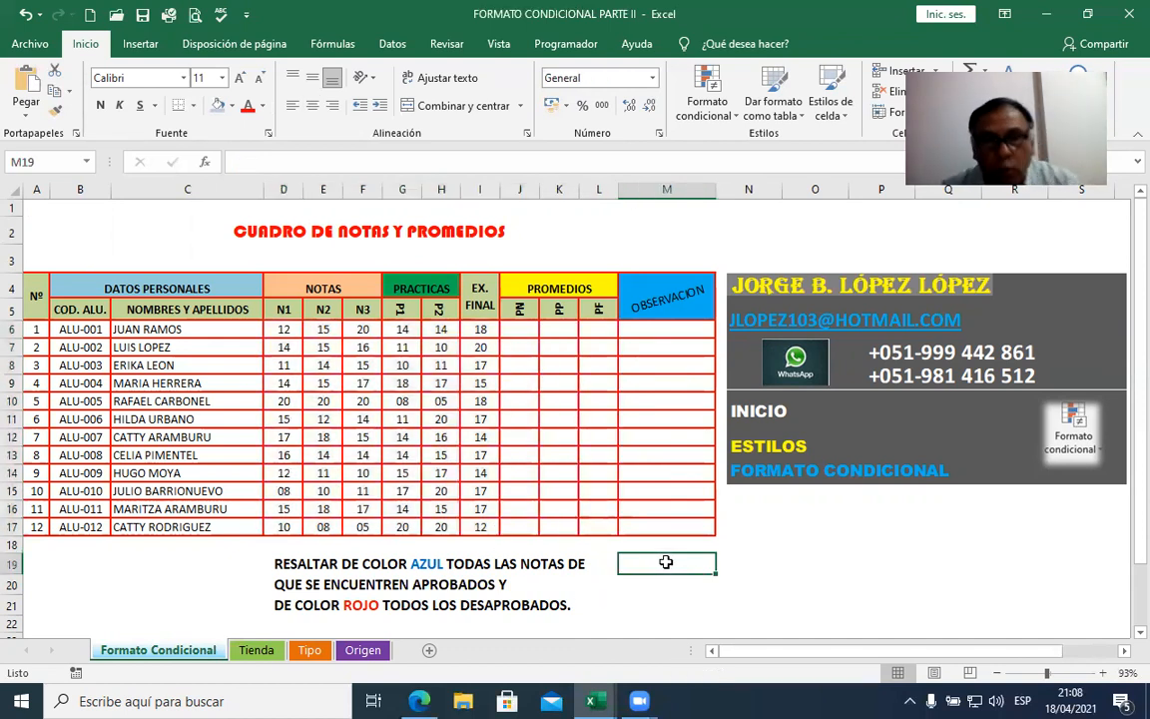
text(>=)
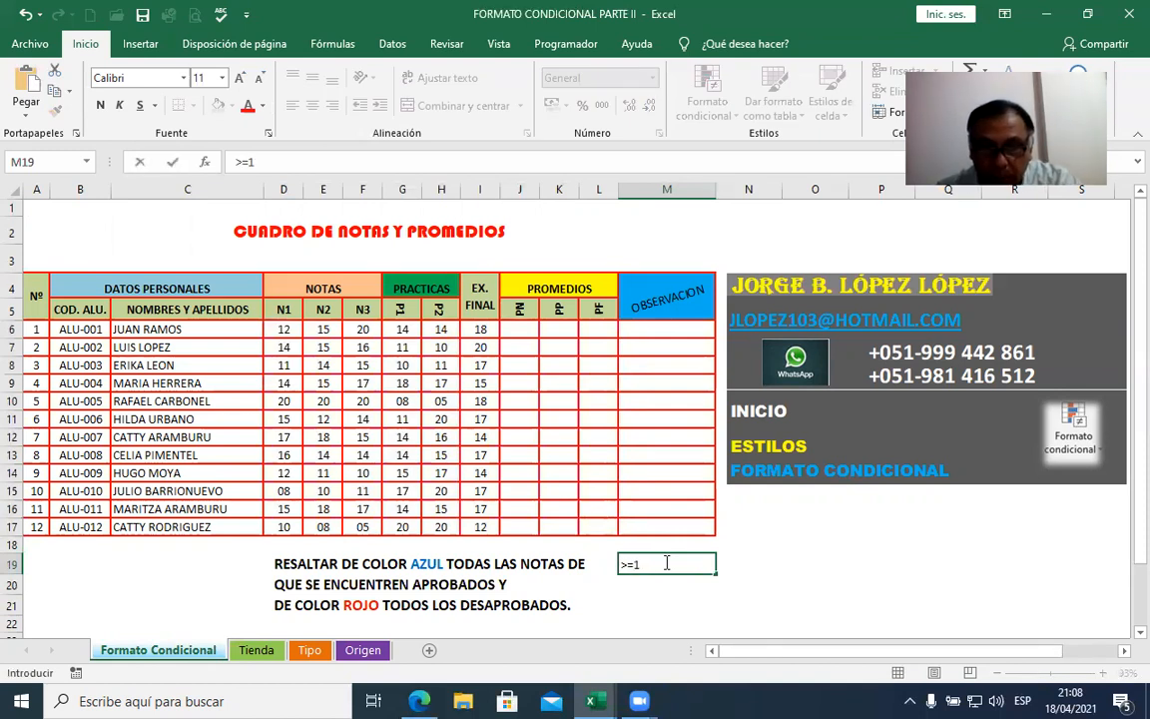
text(10.5)
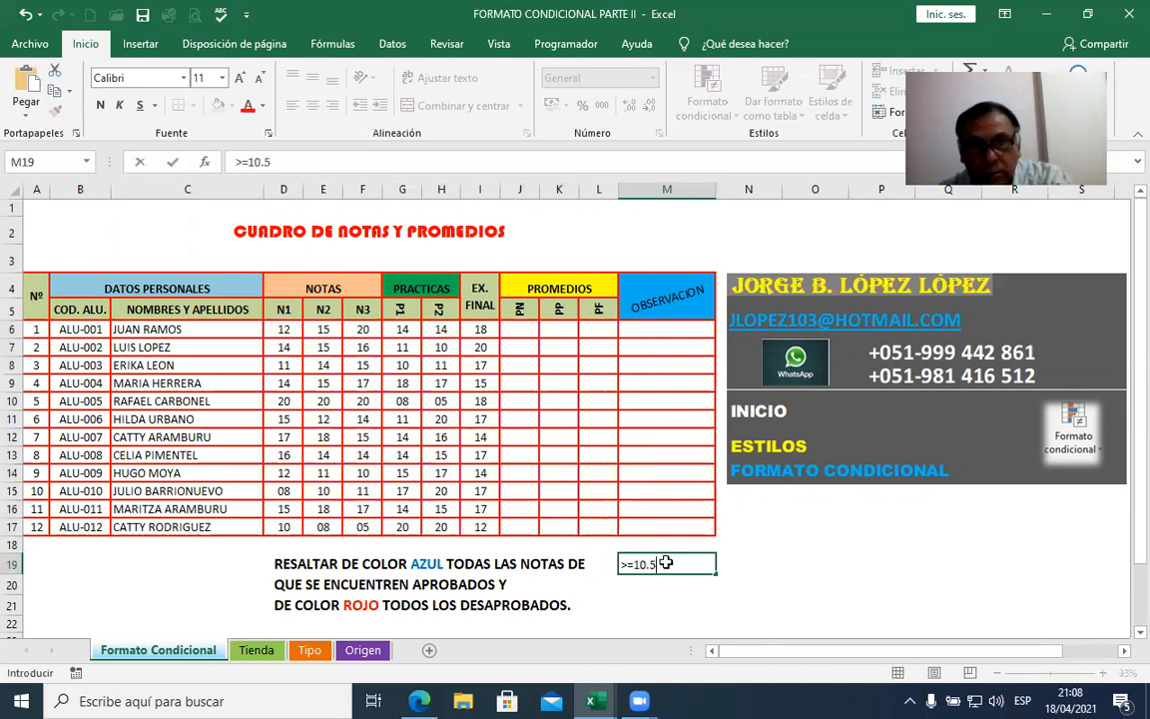
key(Return)
Step: Center the passing criterion in M19, make it bold and enlarge its font to size 16
click(647, 566)
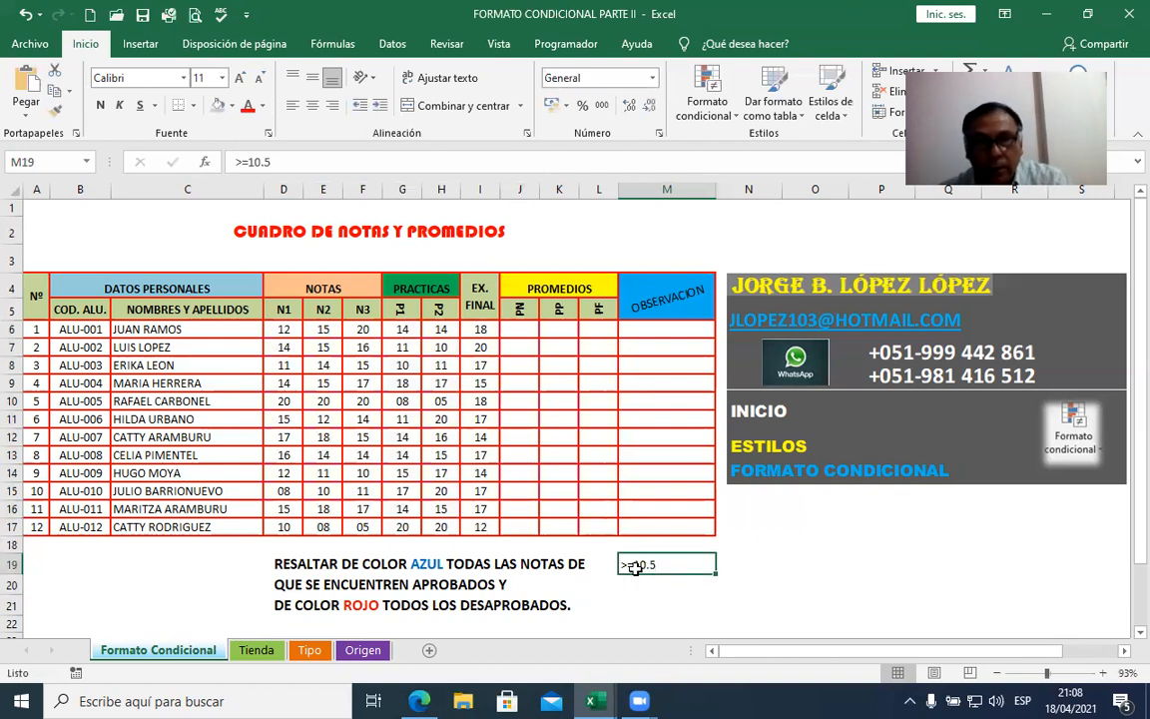
click(316, 106)
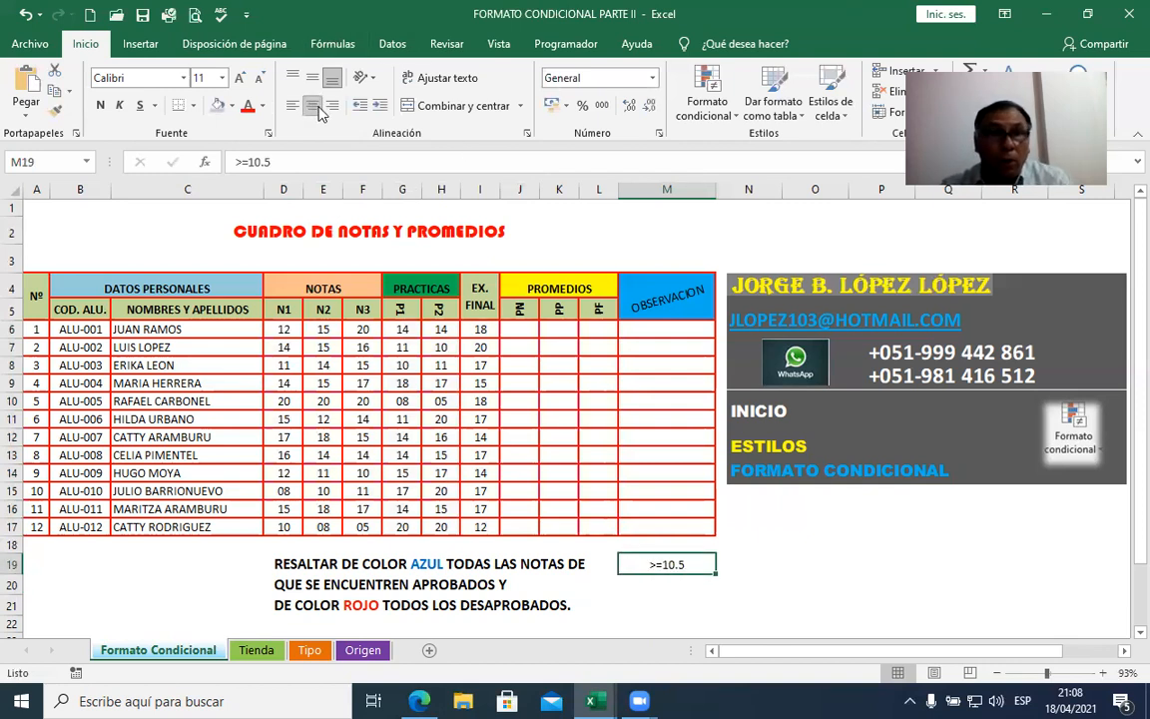
click(100, 105)
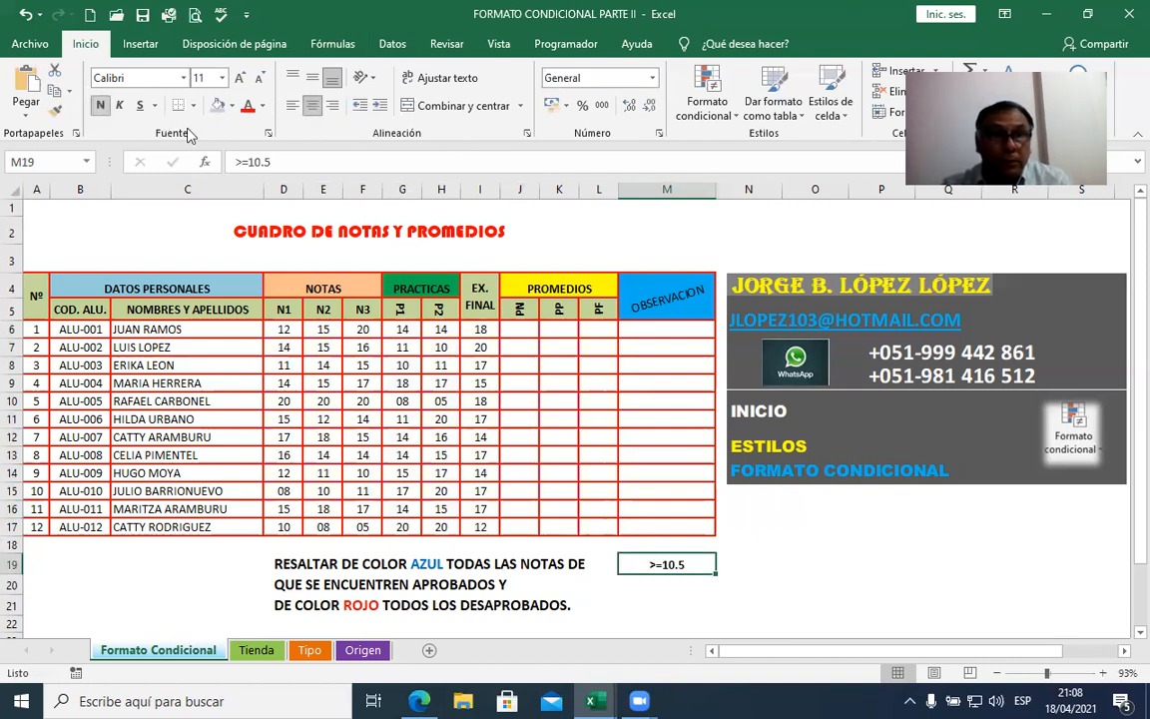
click(239, 79)
click(240, 80)
click(240, 79)
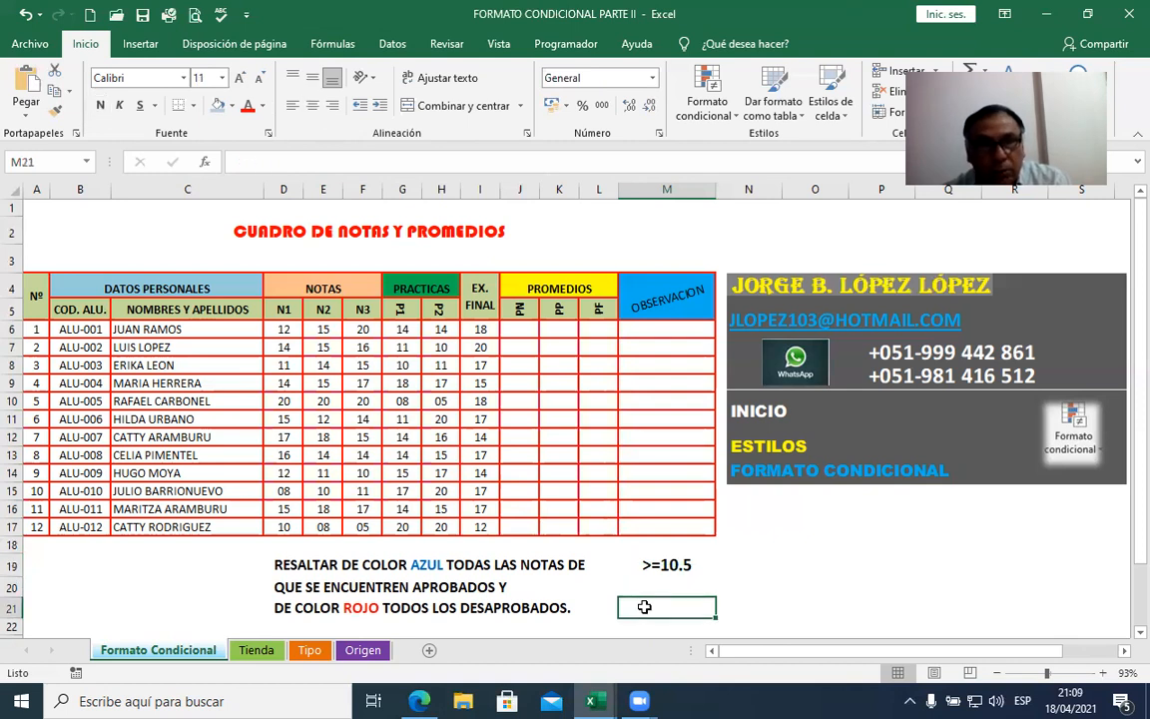
Step: Copy the formatting of M19 to M21 and enter the failing criterion <=10.4 there
click(55, 111)
click(665, 608)
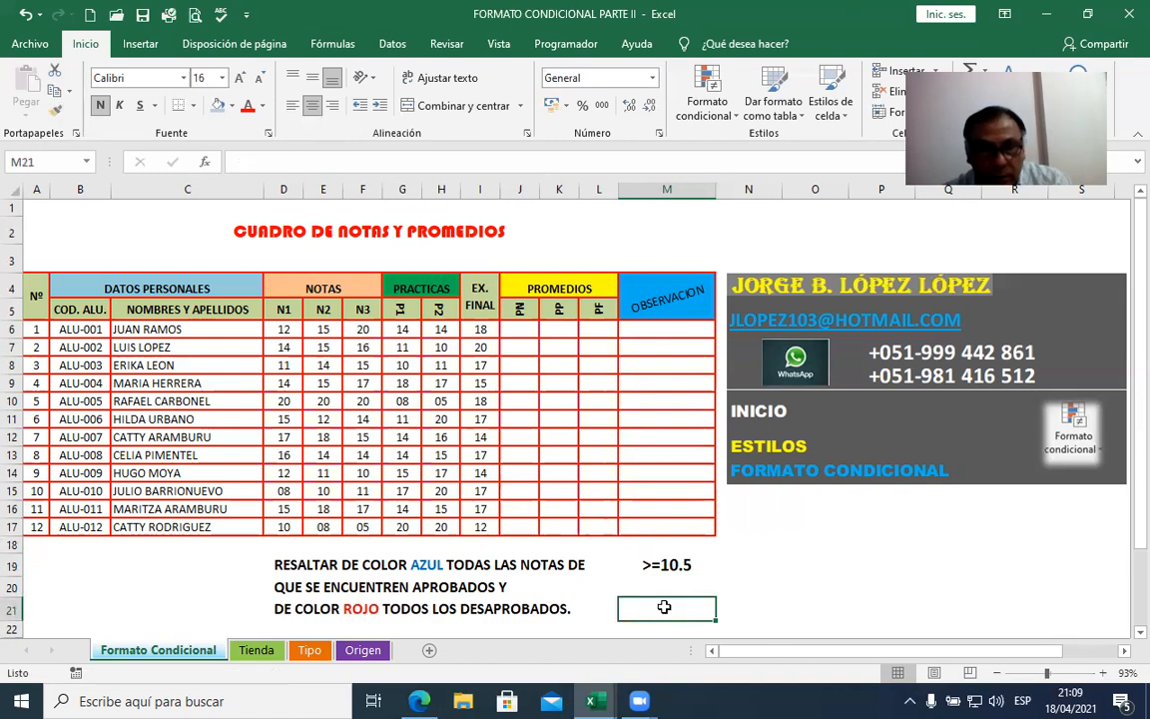
text(<)
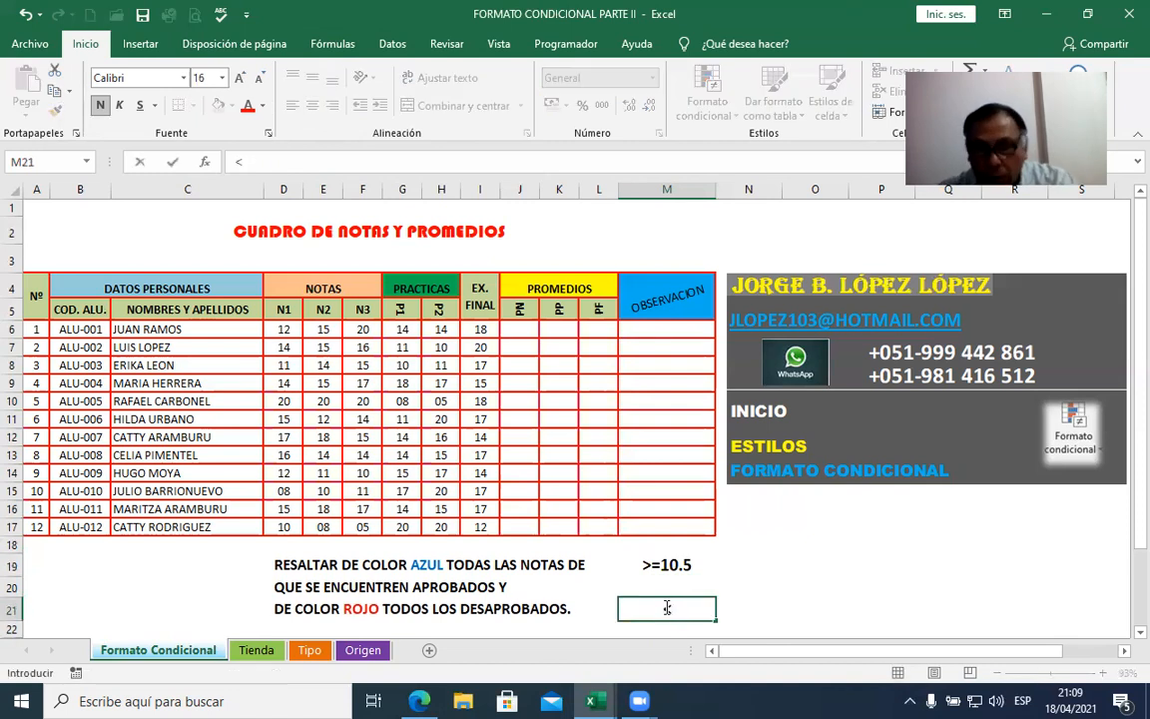
text(=1)
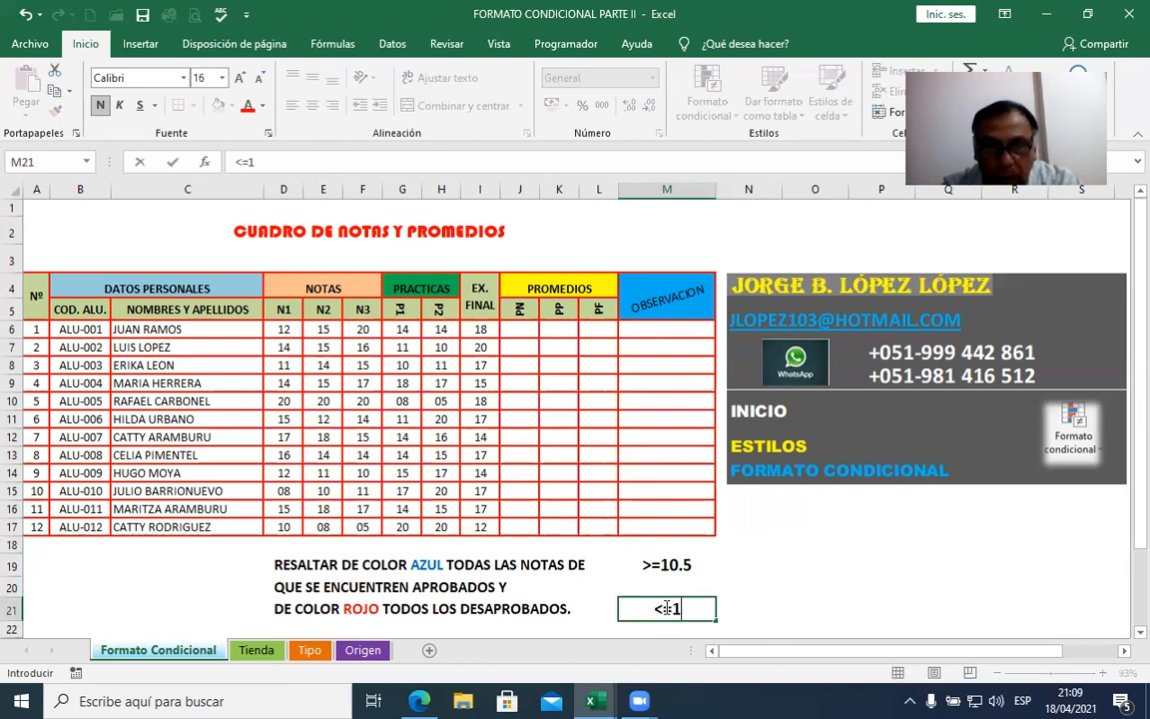
text(0.)
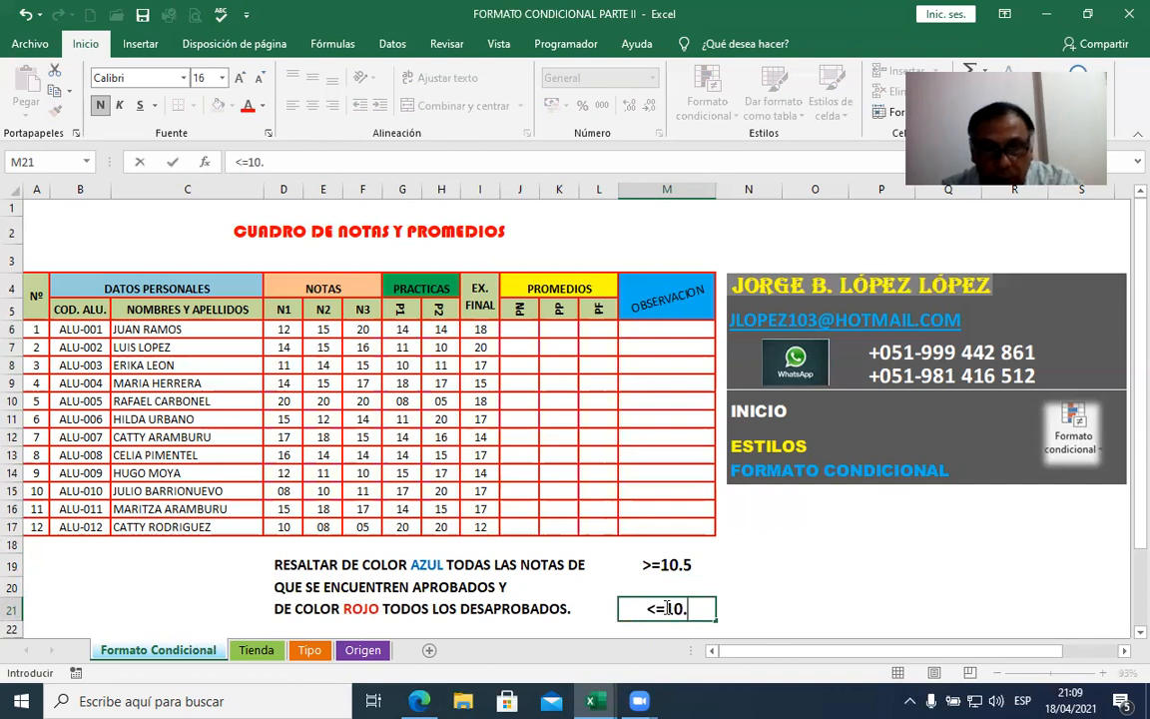
text(4)
key(Return)
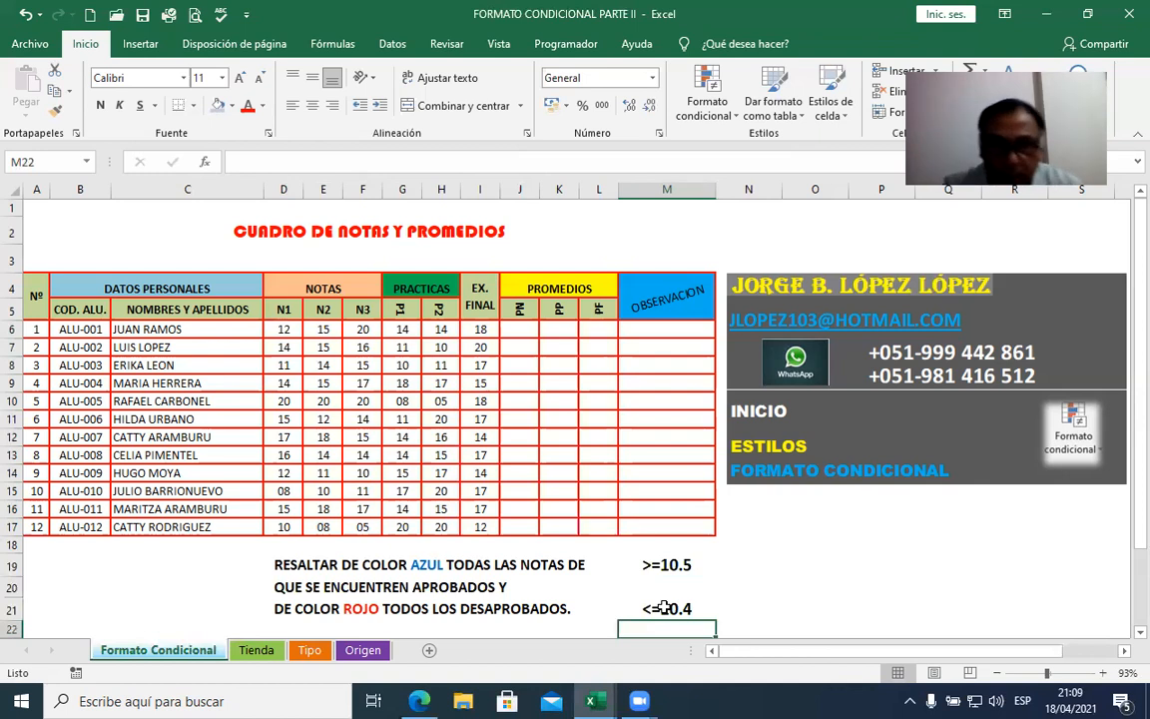
click(655, 565)
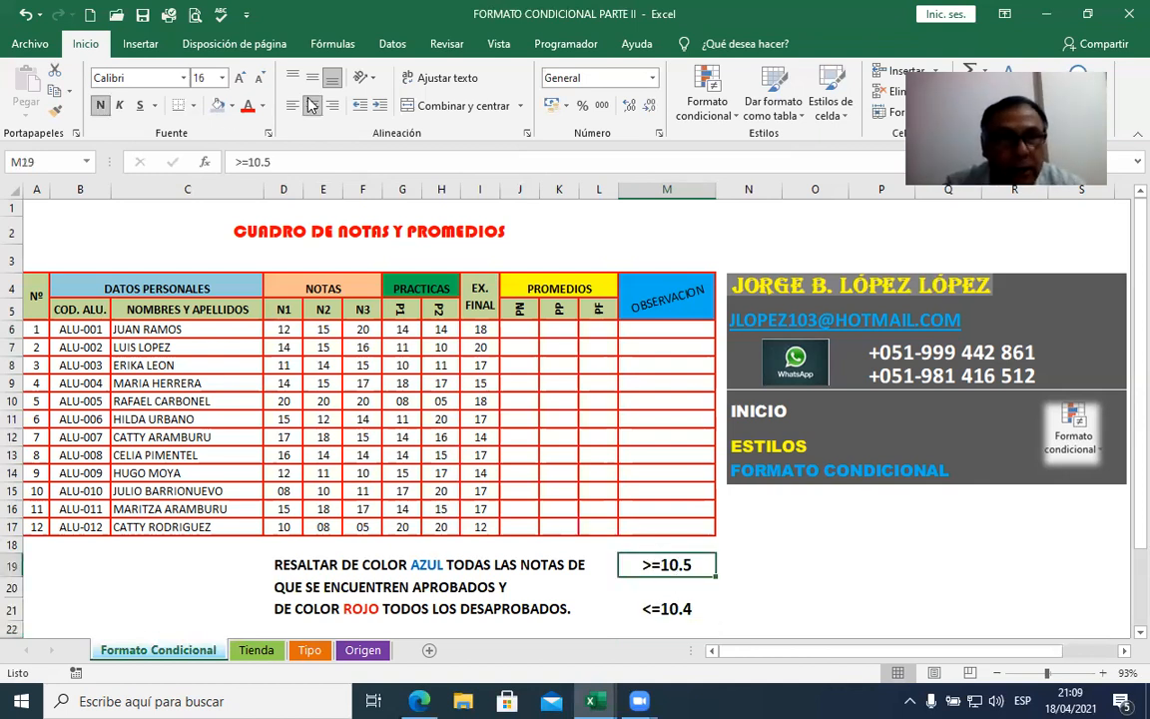
click(232, 106)
click(326, 247)
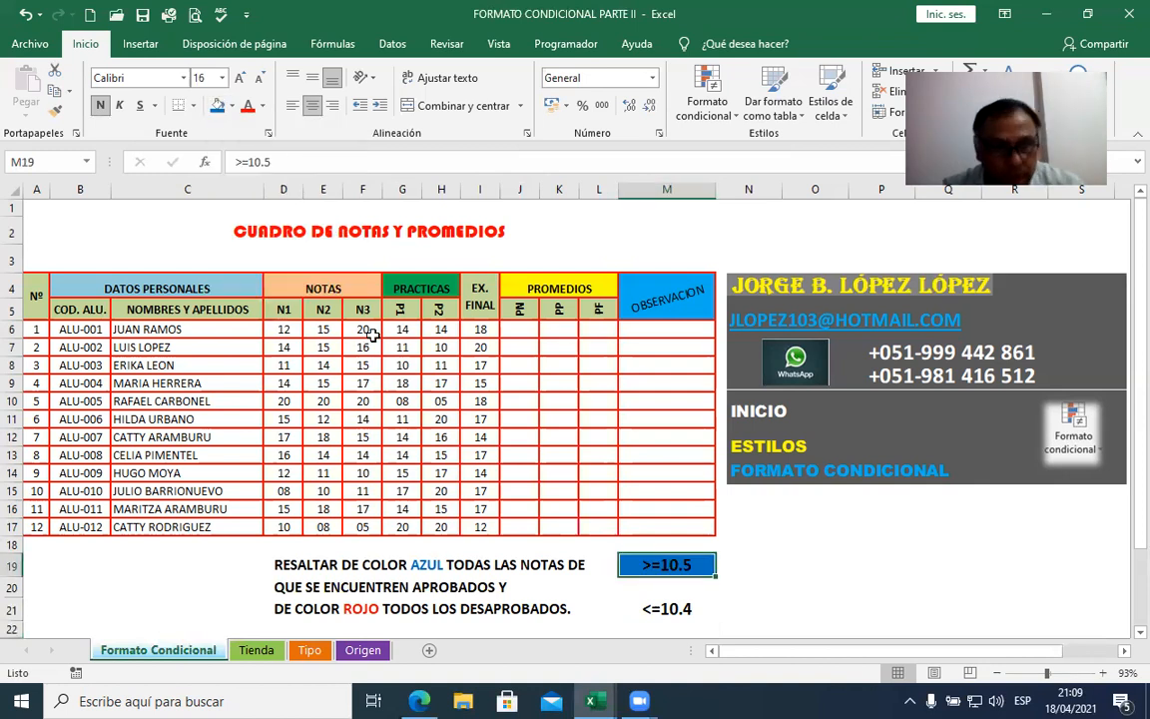
key(ctrl+z)
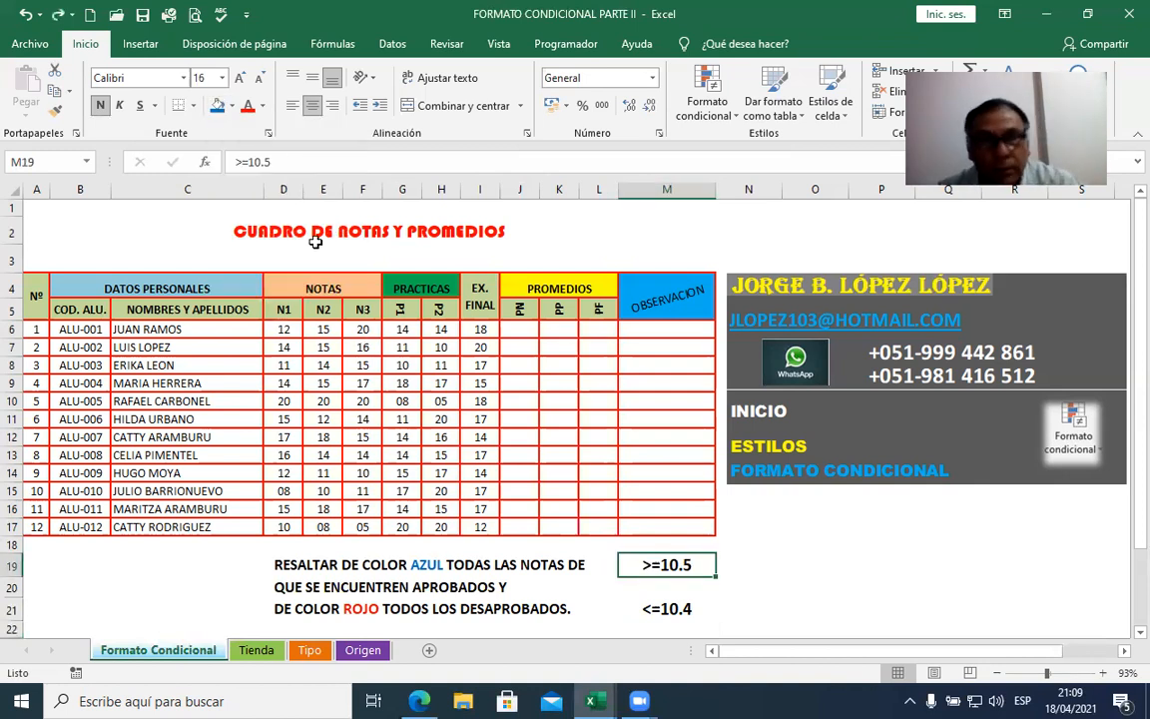
Step: Color the passing criterion in M19 blue and the failing criterion in M21 red
click(262, 106)
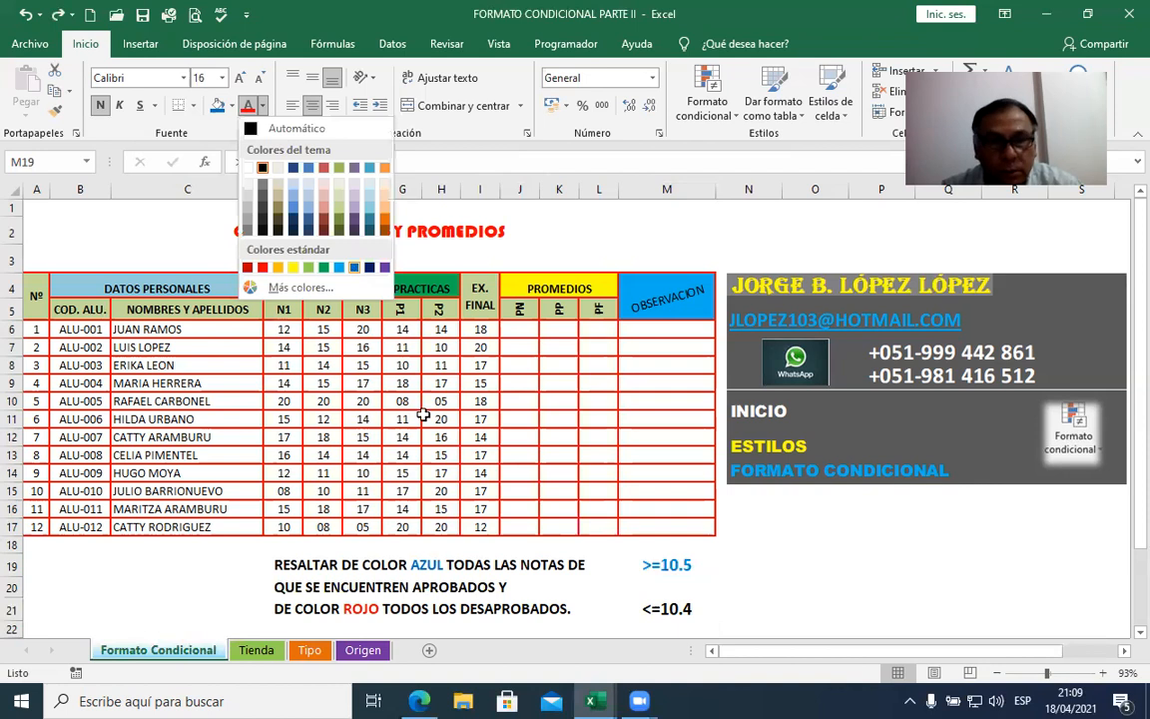
click(636, 606)
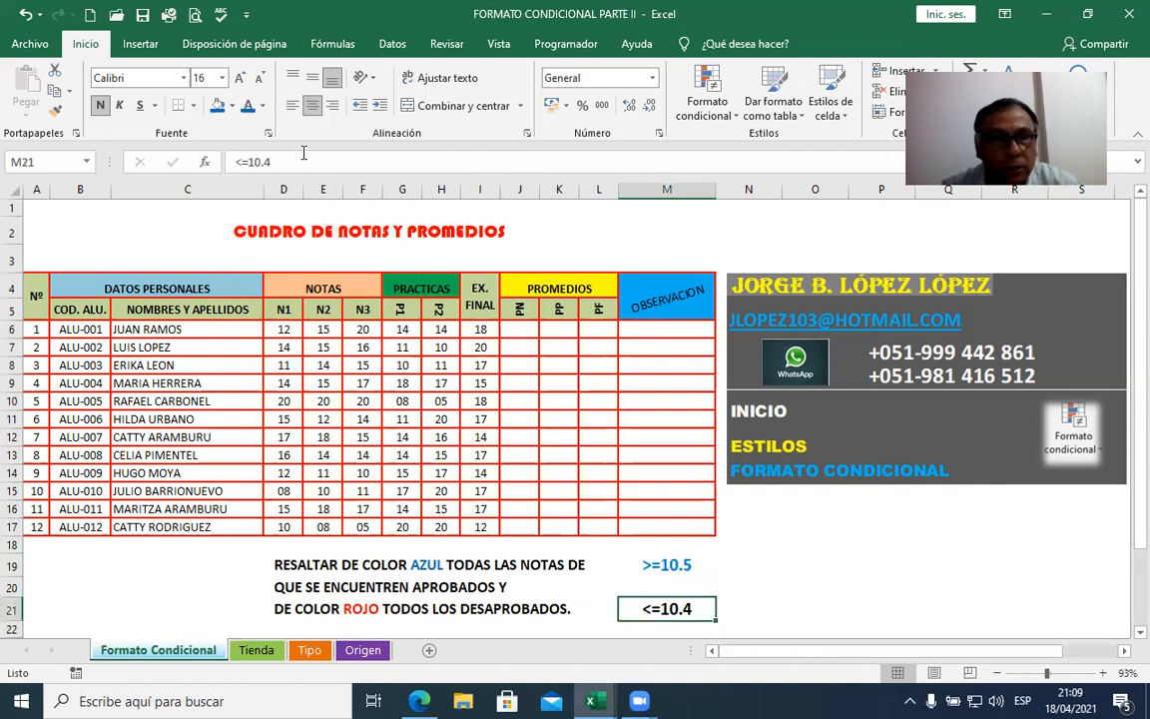
click(263, 105)
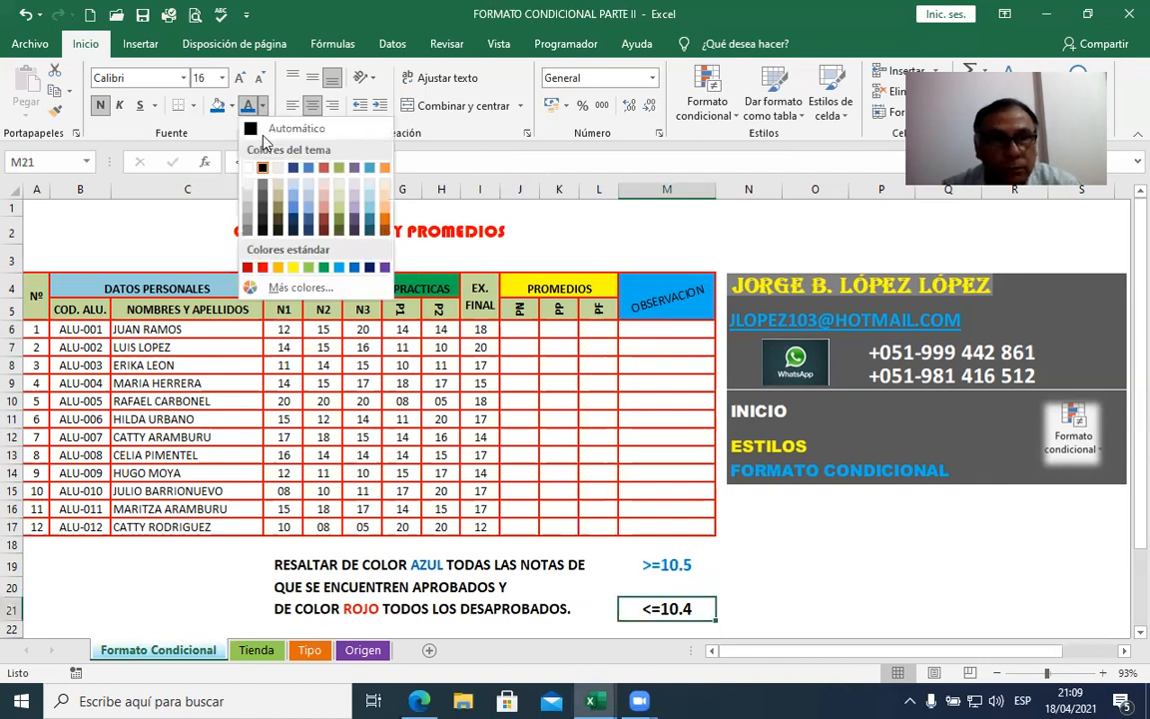
click(263, 266)
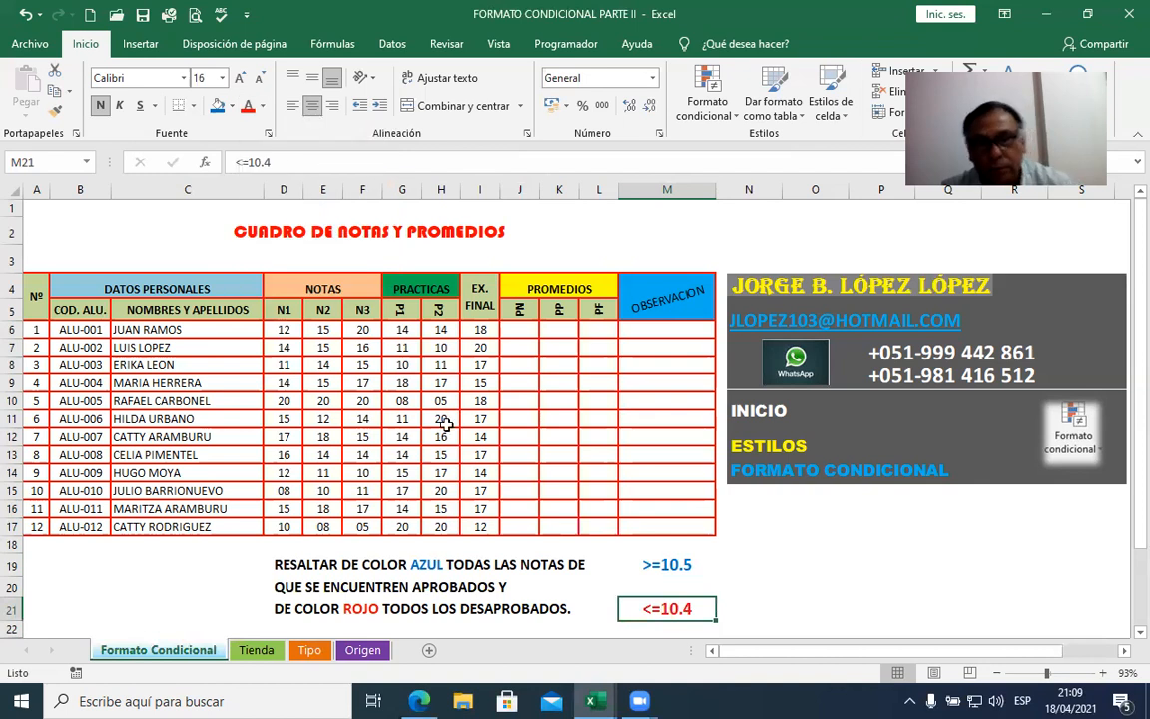
Step: Select the grades and averages range D6:L17
click(450, 361)
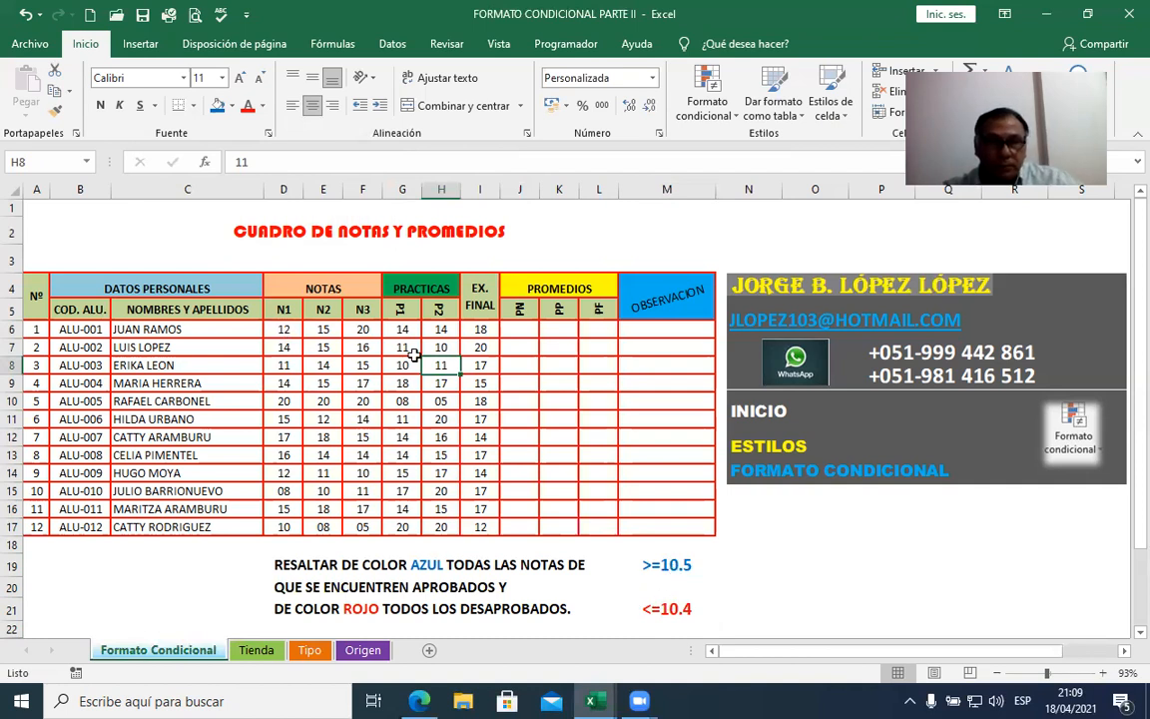
drag(283, 329, 589, 525)
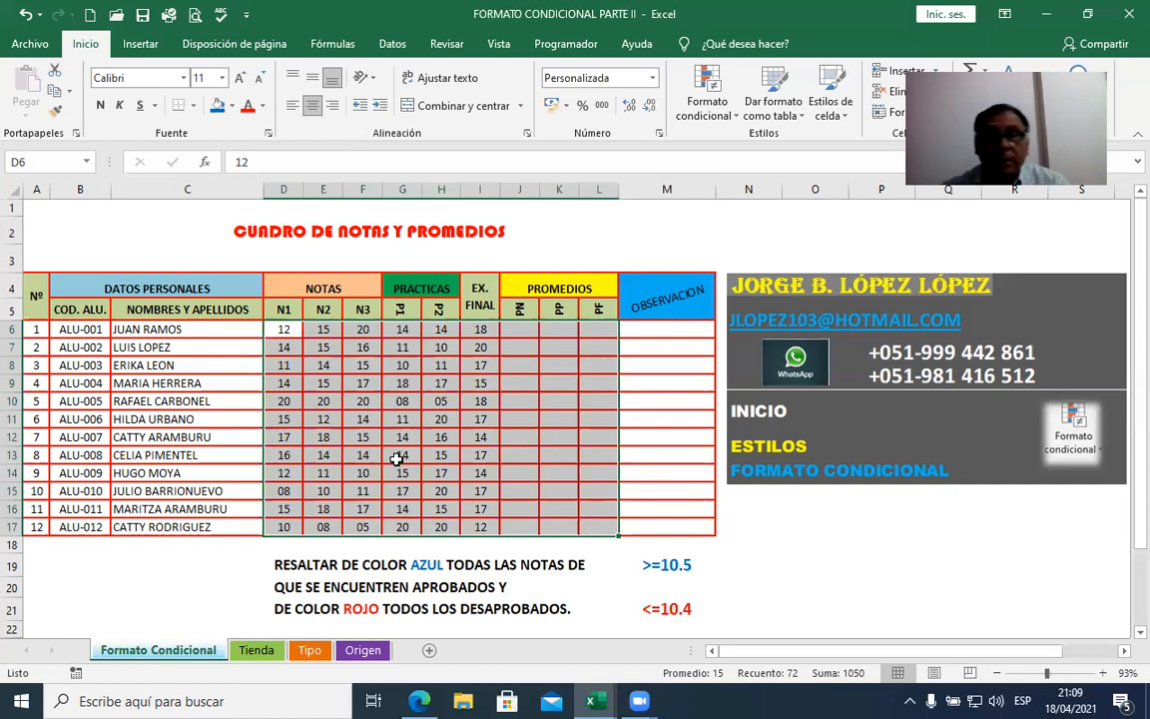
click(737, 115)
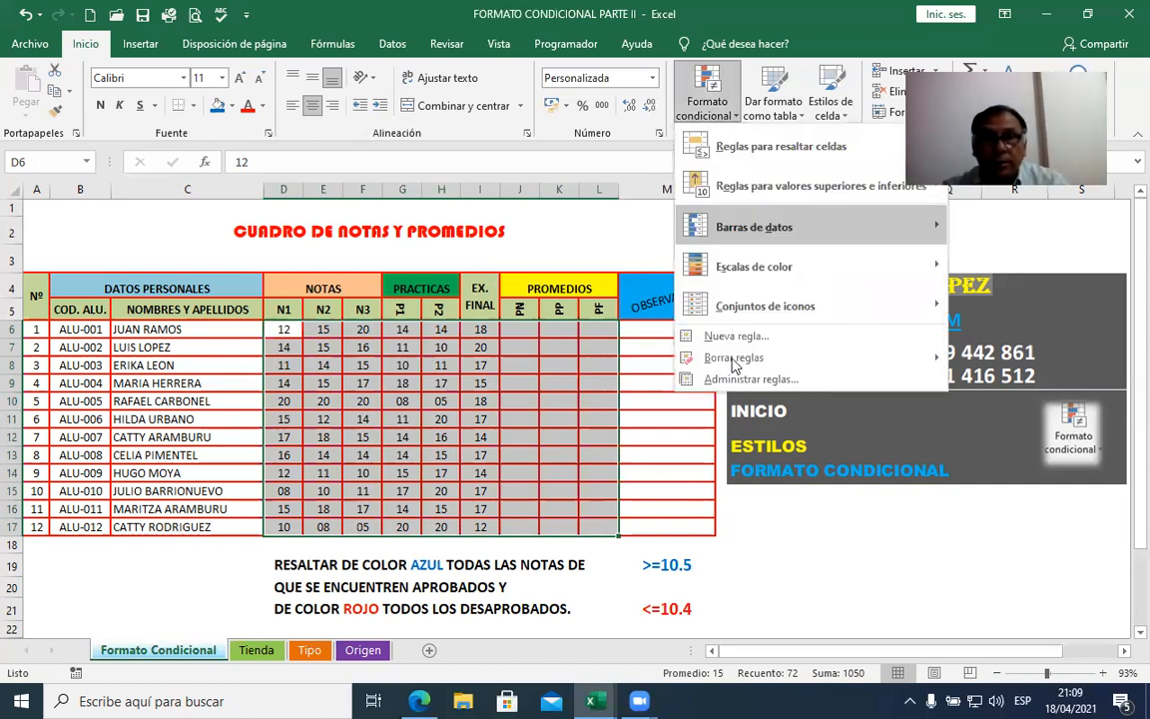
click(751, 379)
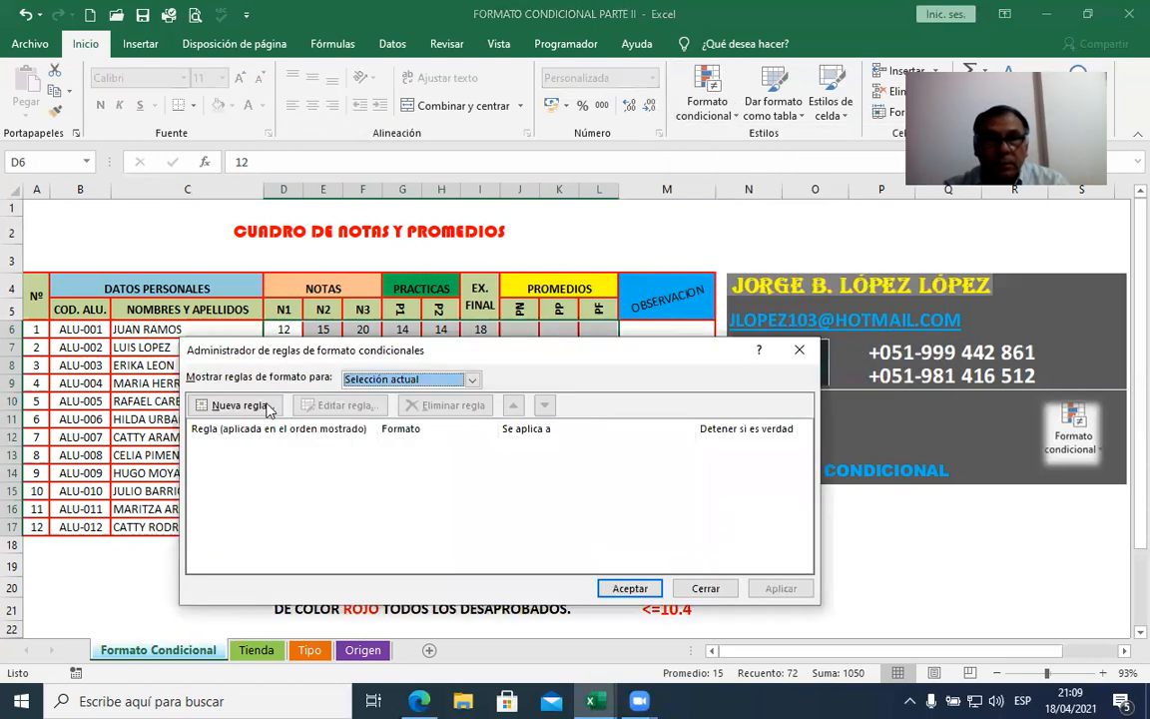
click(240, 405)
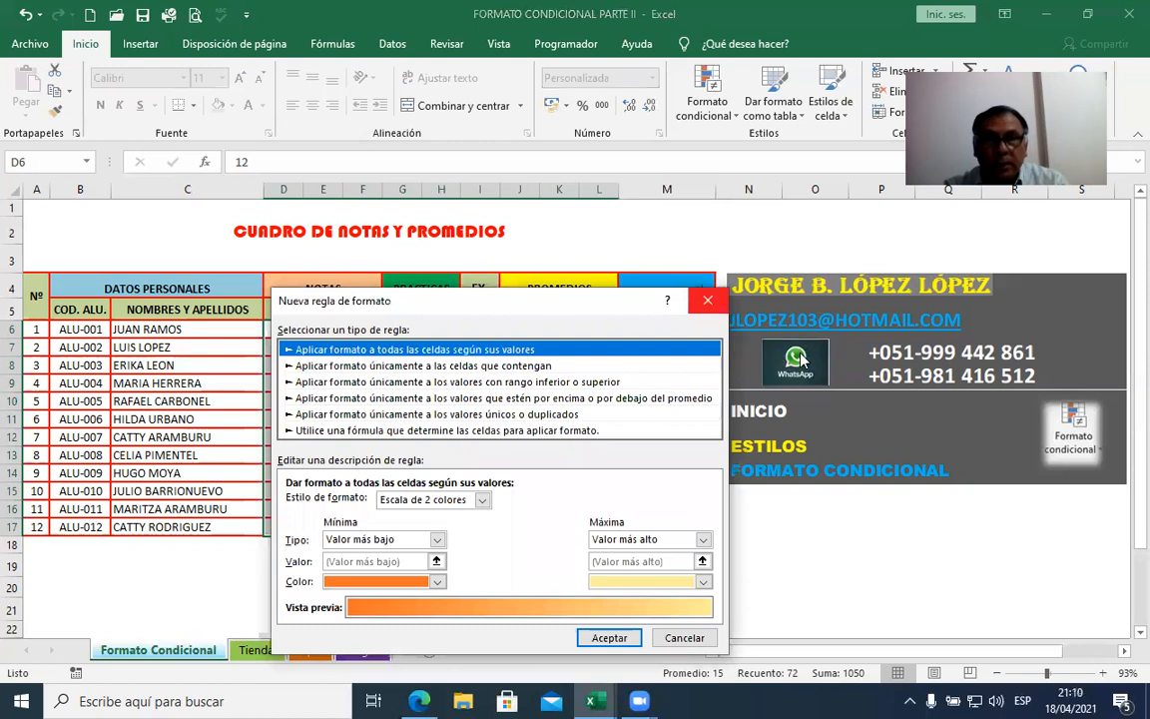
key(Escape)
key(Escape)
Step: Start a new conditional formatting rule for D6:L17 covering only cells whose value is greater than or equal to (mayor o igual que) 10.5
click(708, 108)
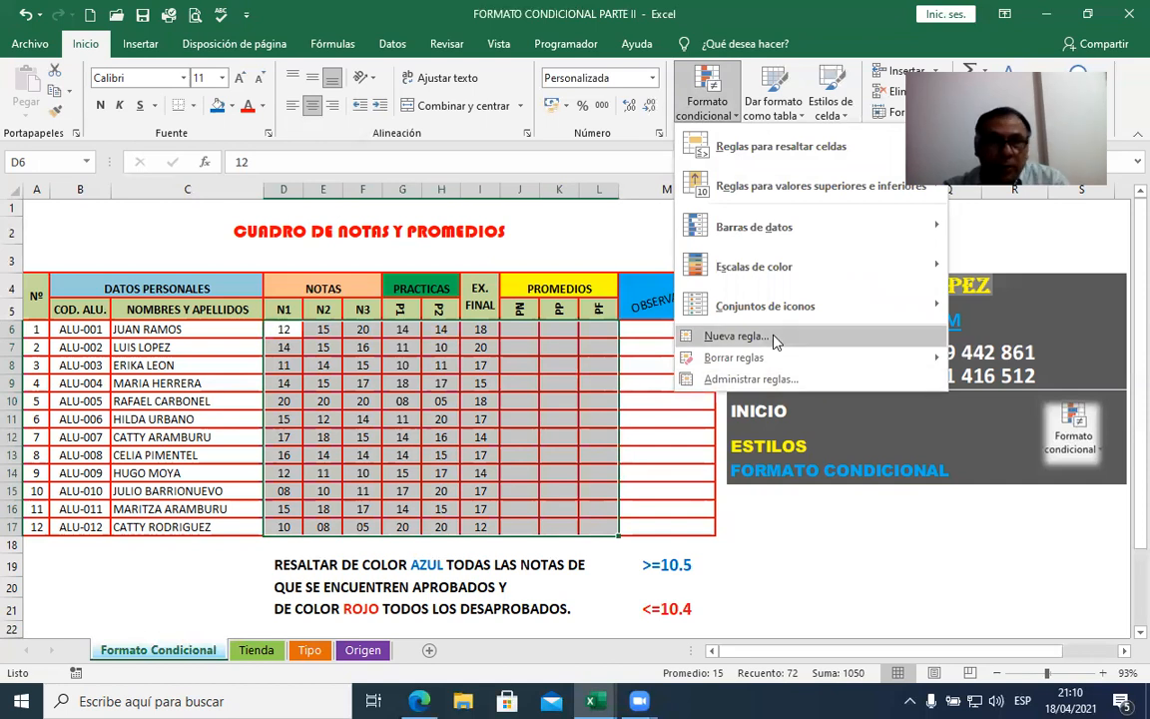
click(775, 339)
drag(626, 311, 762, 192)
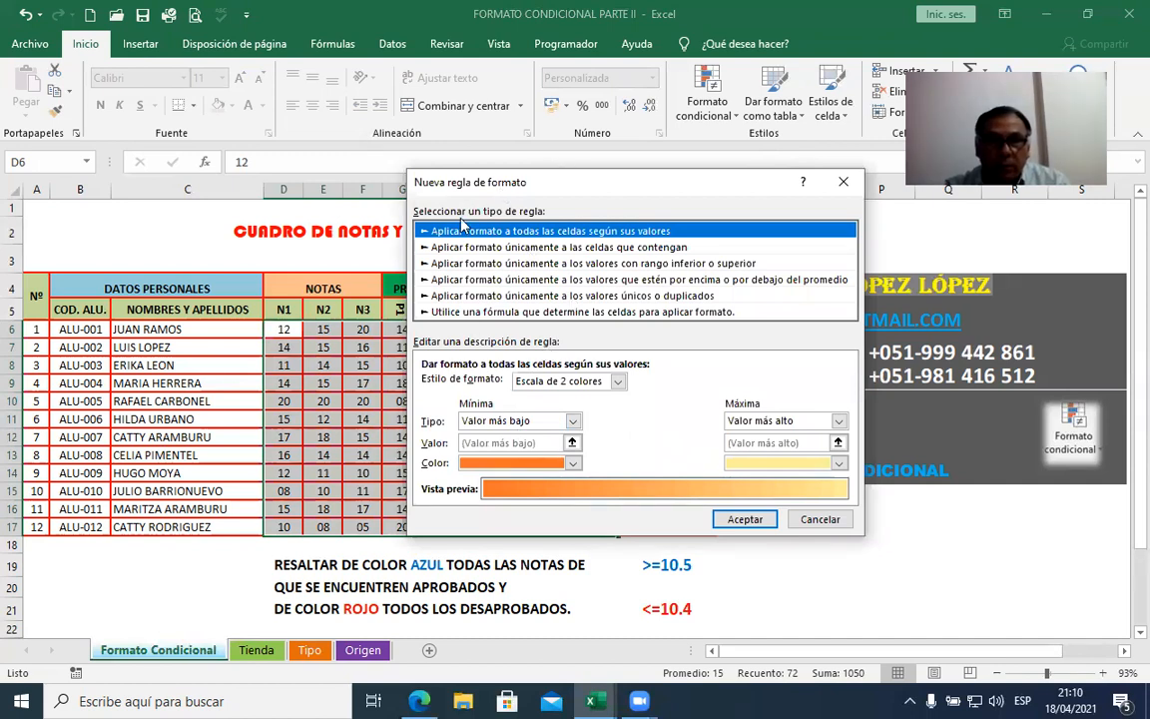
click(519, 247)
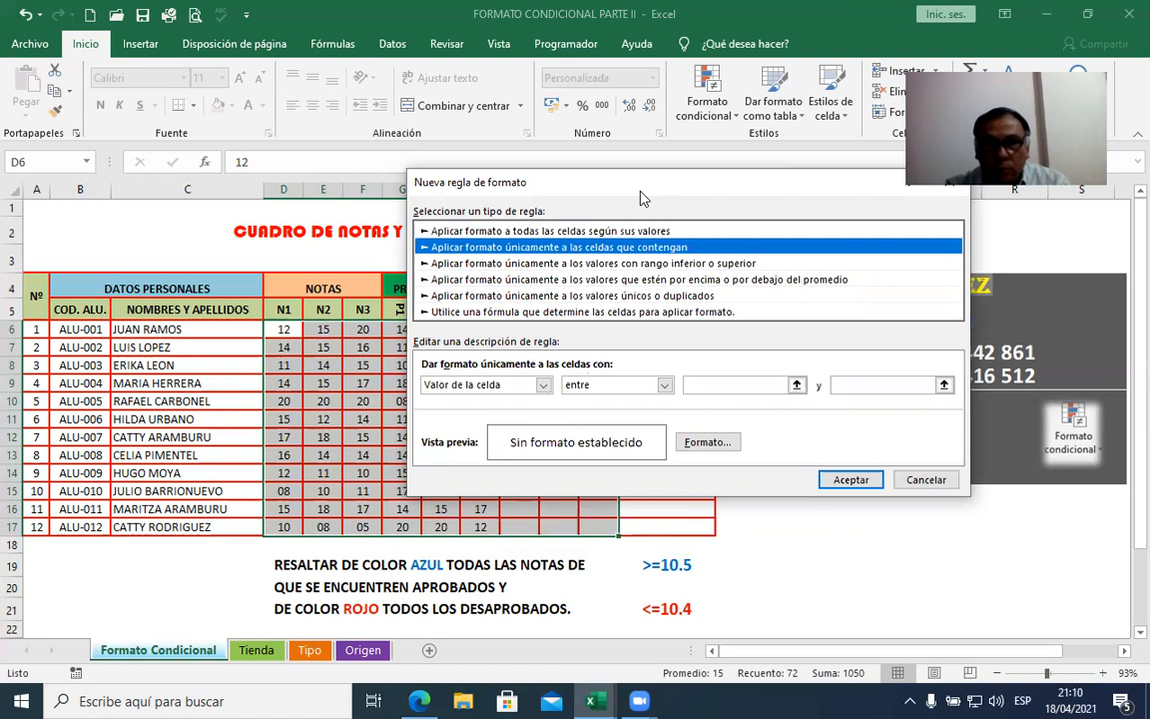
drag(640, 190, 757, 124)
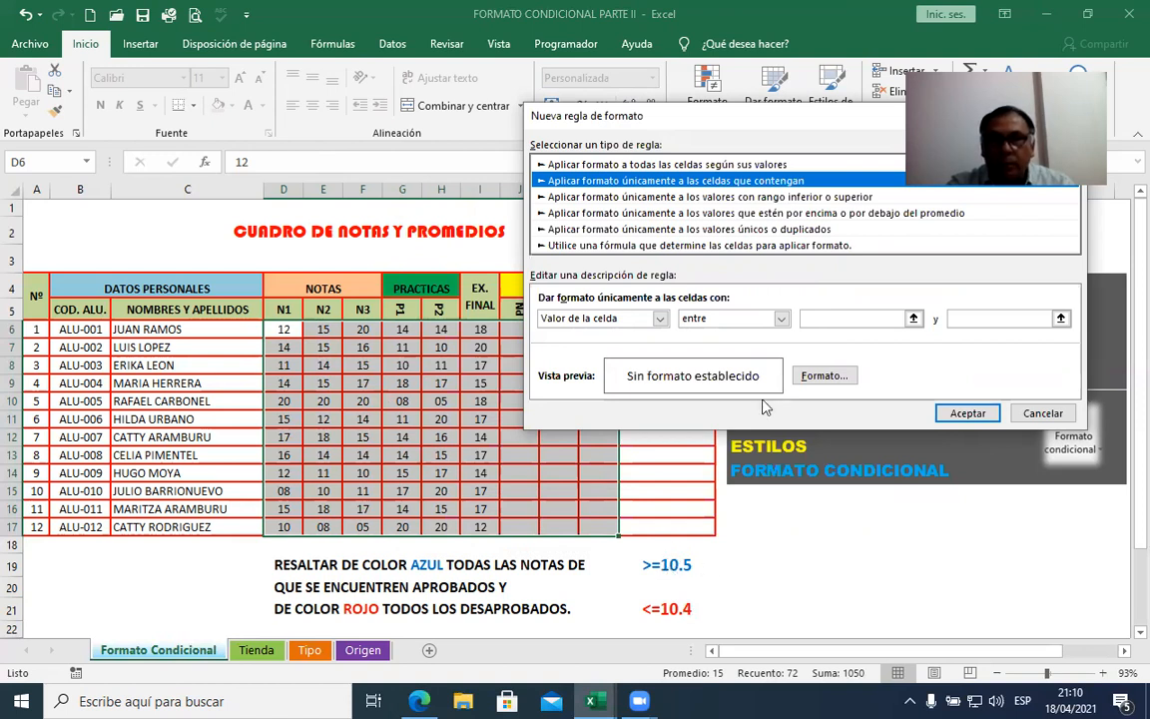
click(781, 319)
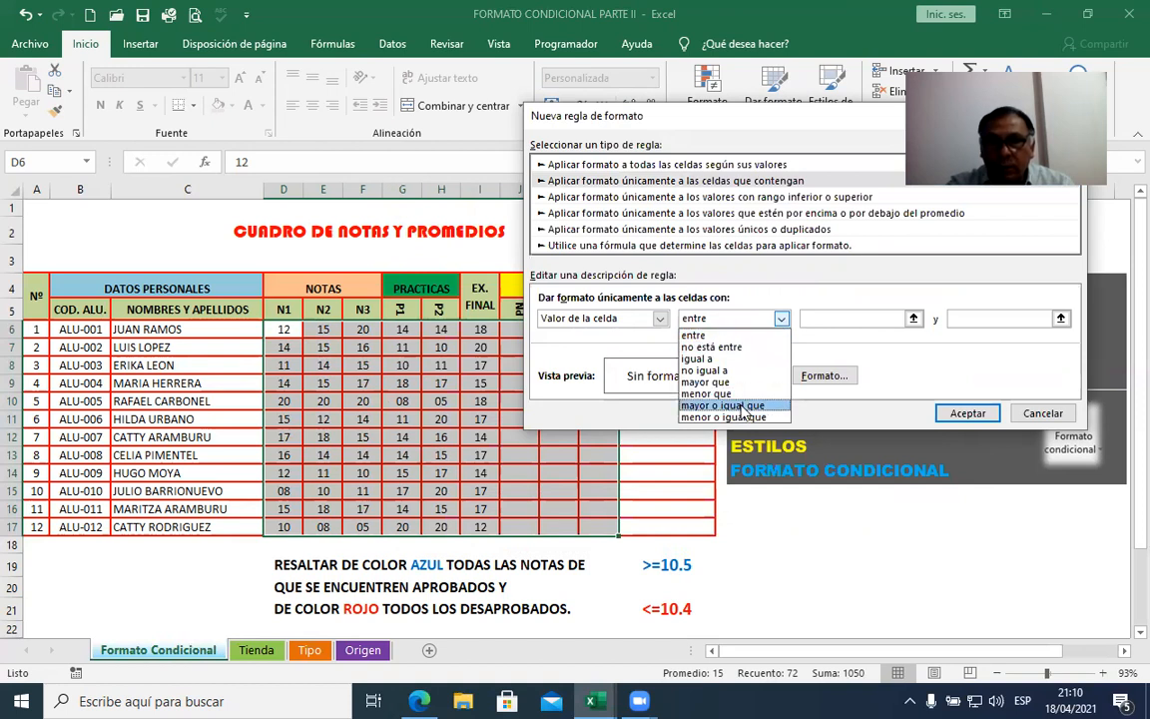
click(742, 406)
click(817, 319)
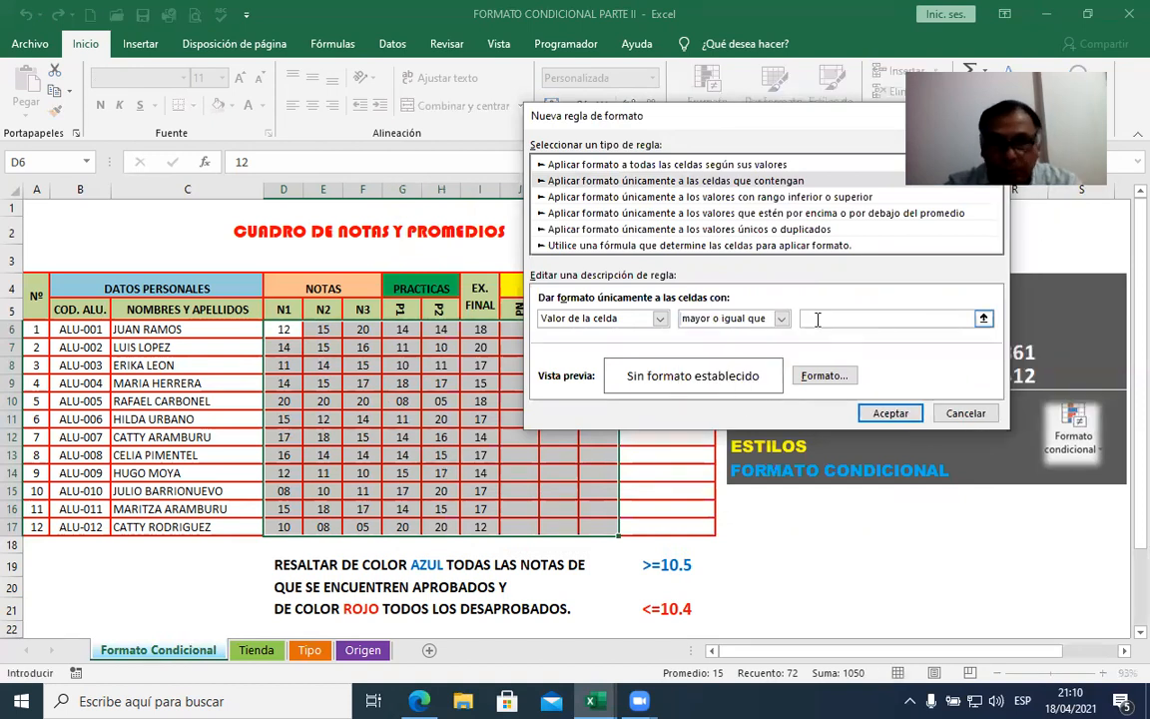
text(10.5)
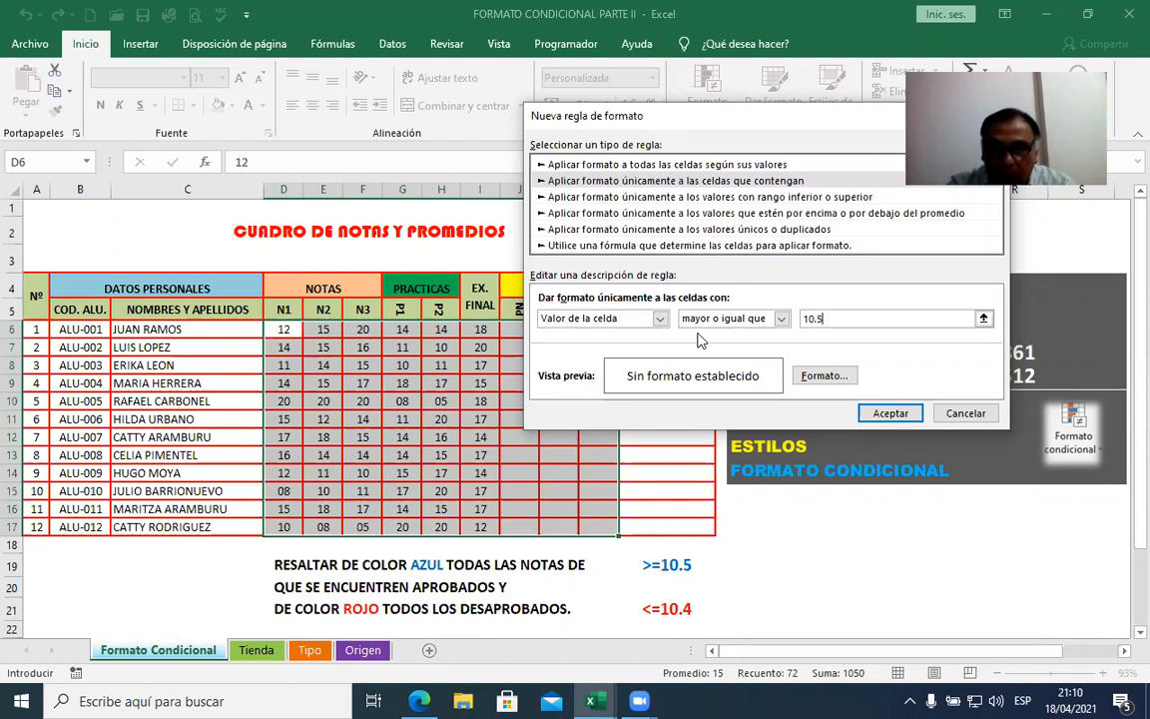
Step: Give the 10.5 rule a bold, blue font and apply it to the selected grades
click(825, 376)
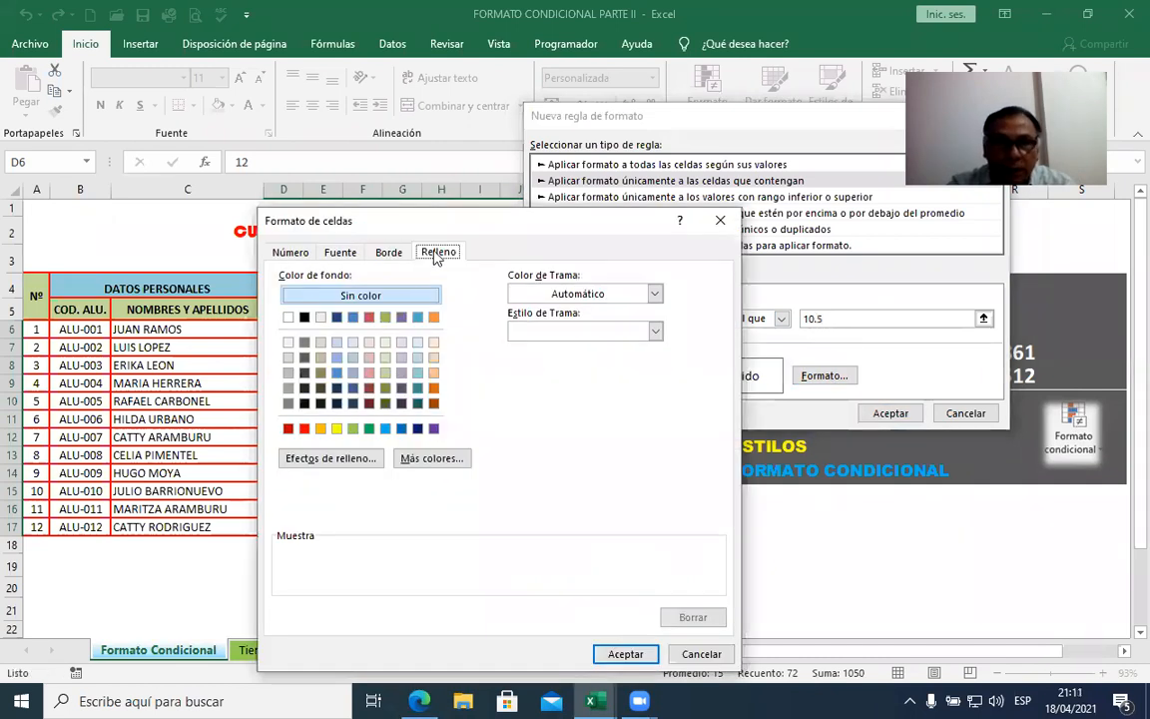
click(341, 253)
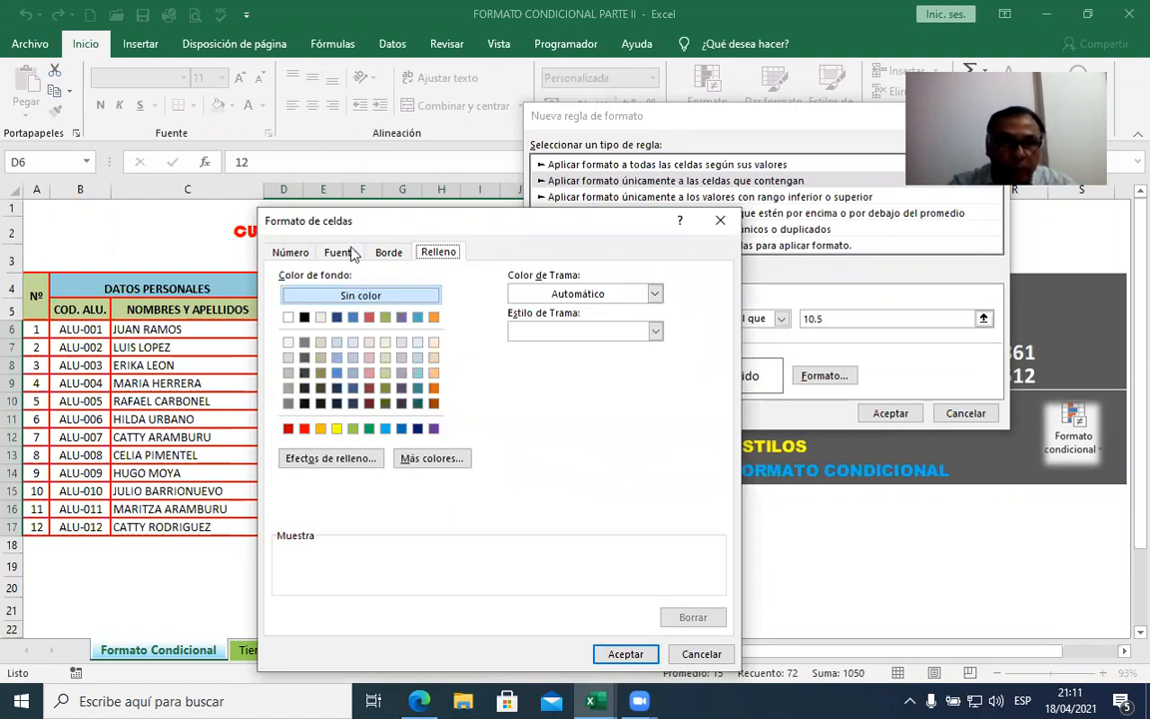
click(340, 252)
click(536, 332)
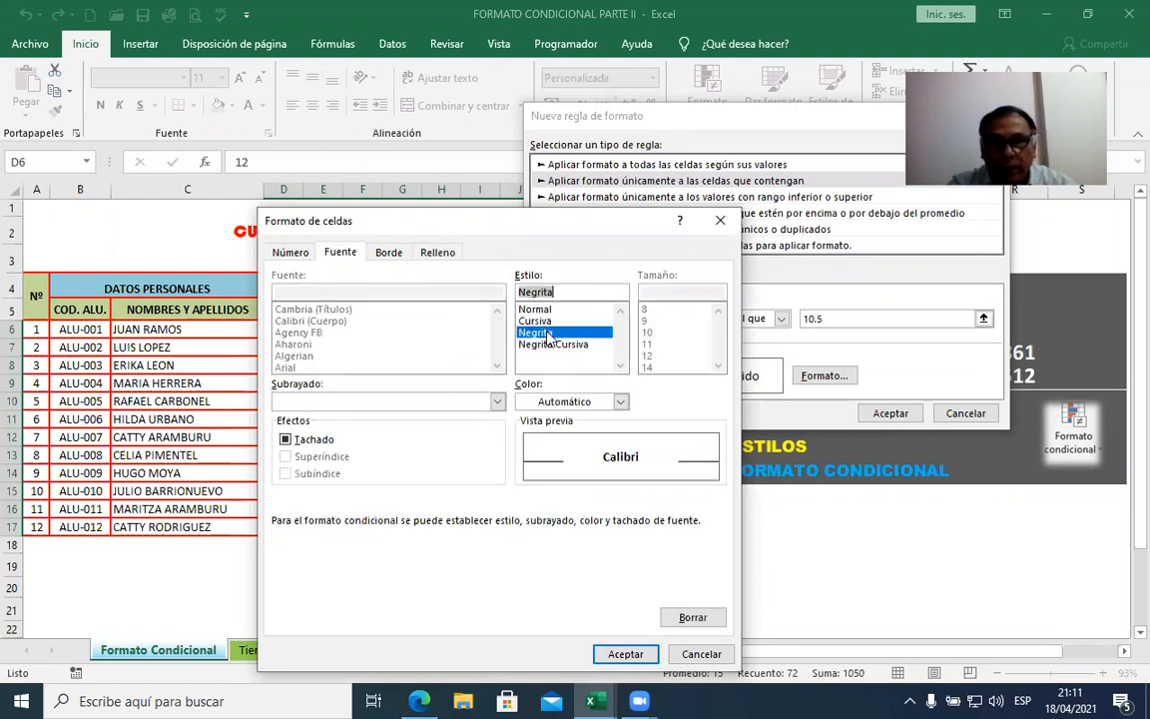
click(620, 401)
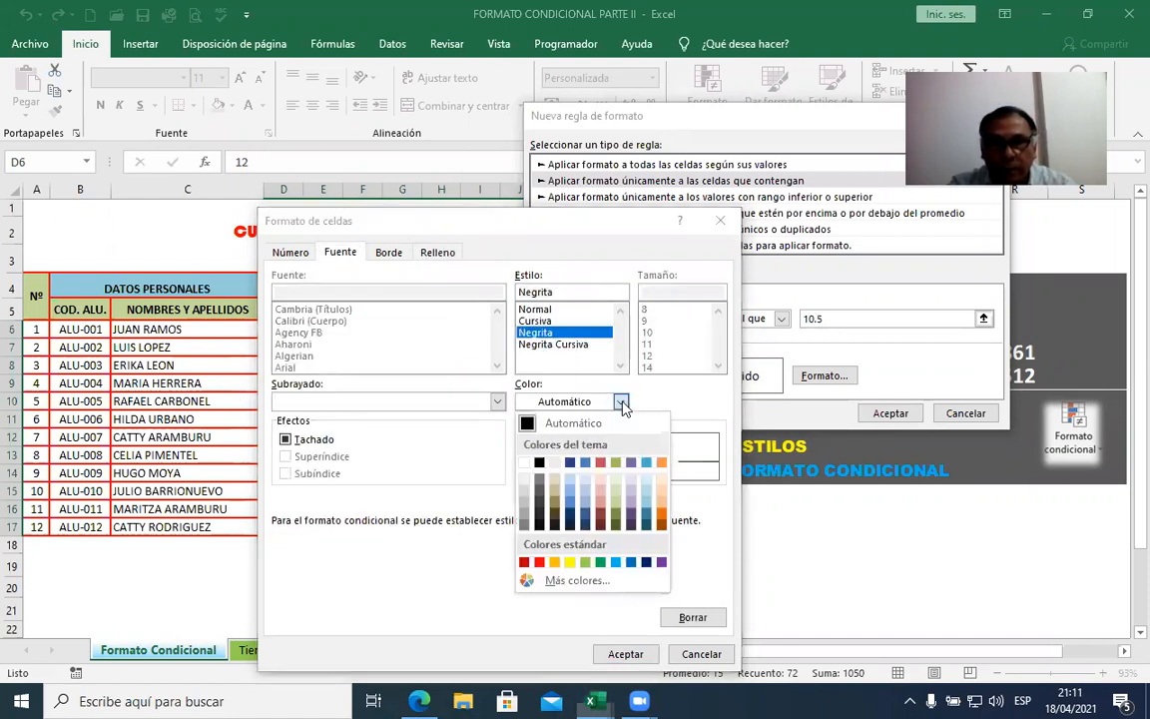
click(631, 563)
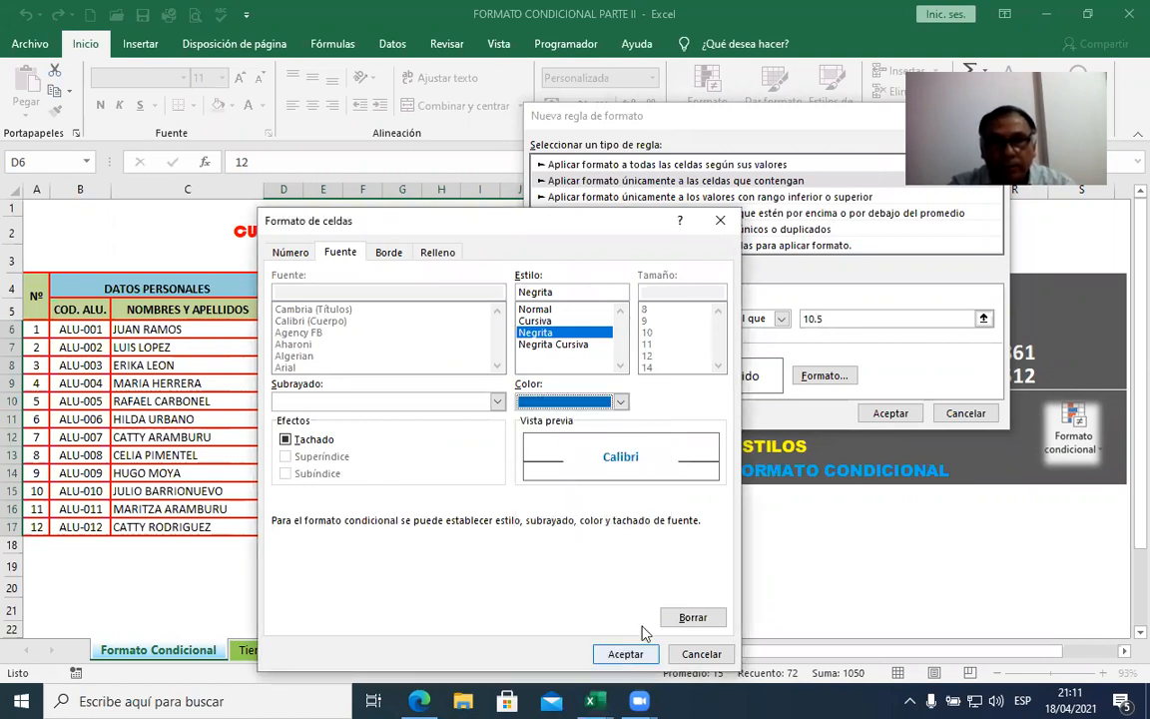
key(Return)
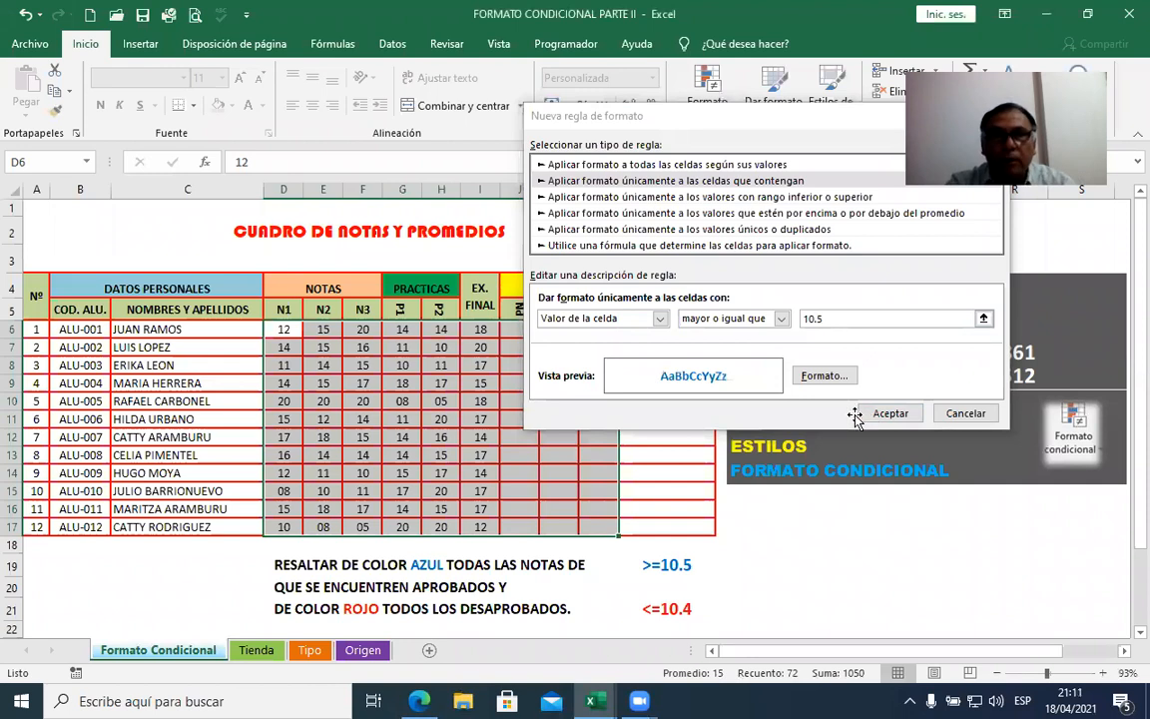
click(882, 413)
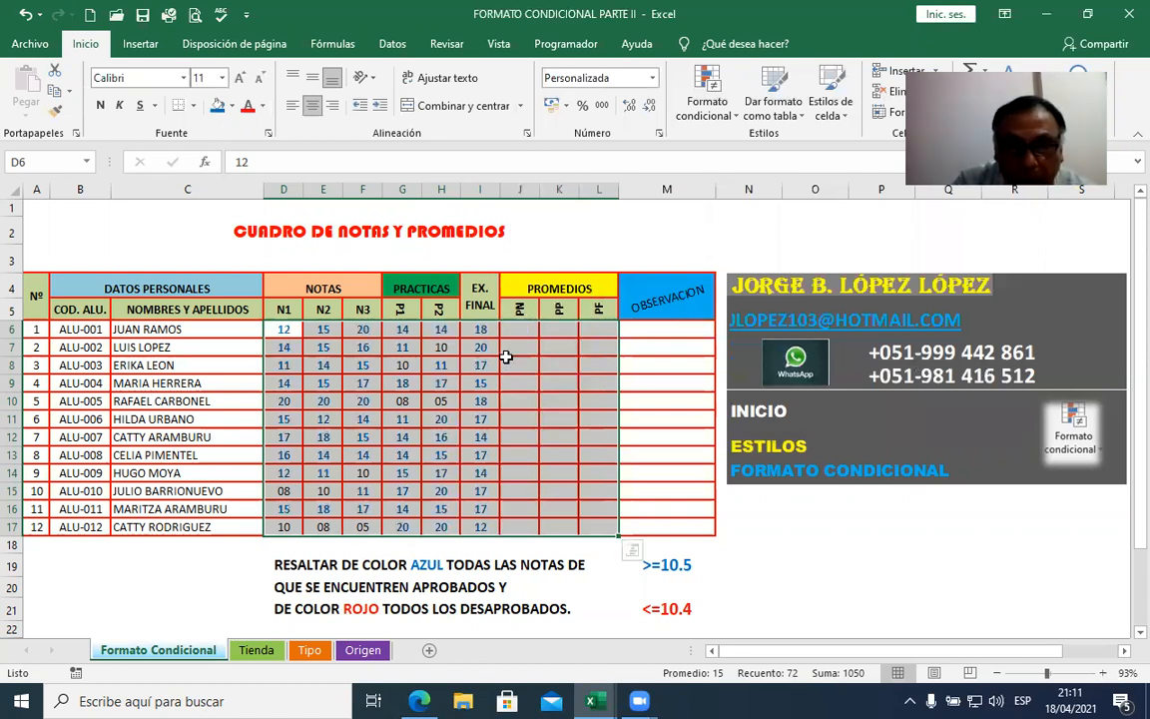
Step: Add a second rule for the same range covering only cells whose value is less than or equal to (menor o igual que) 10.4
click(711, 108)
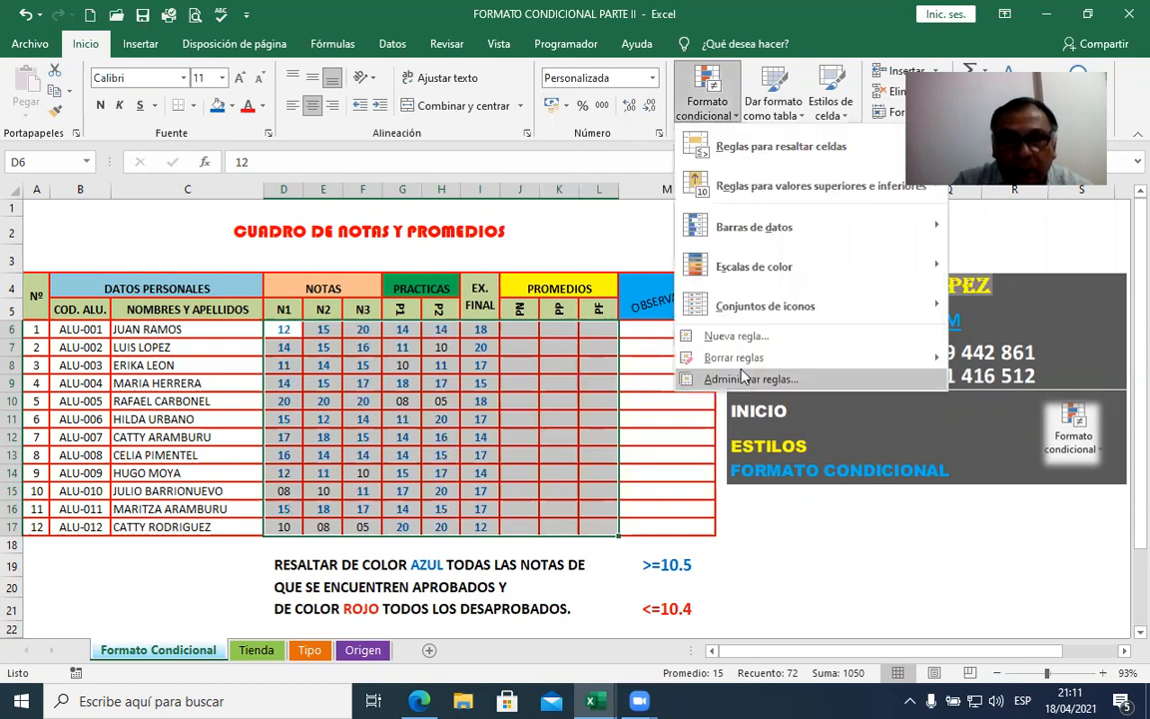
click(744, 380)
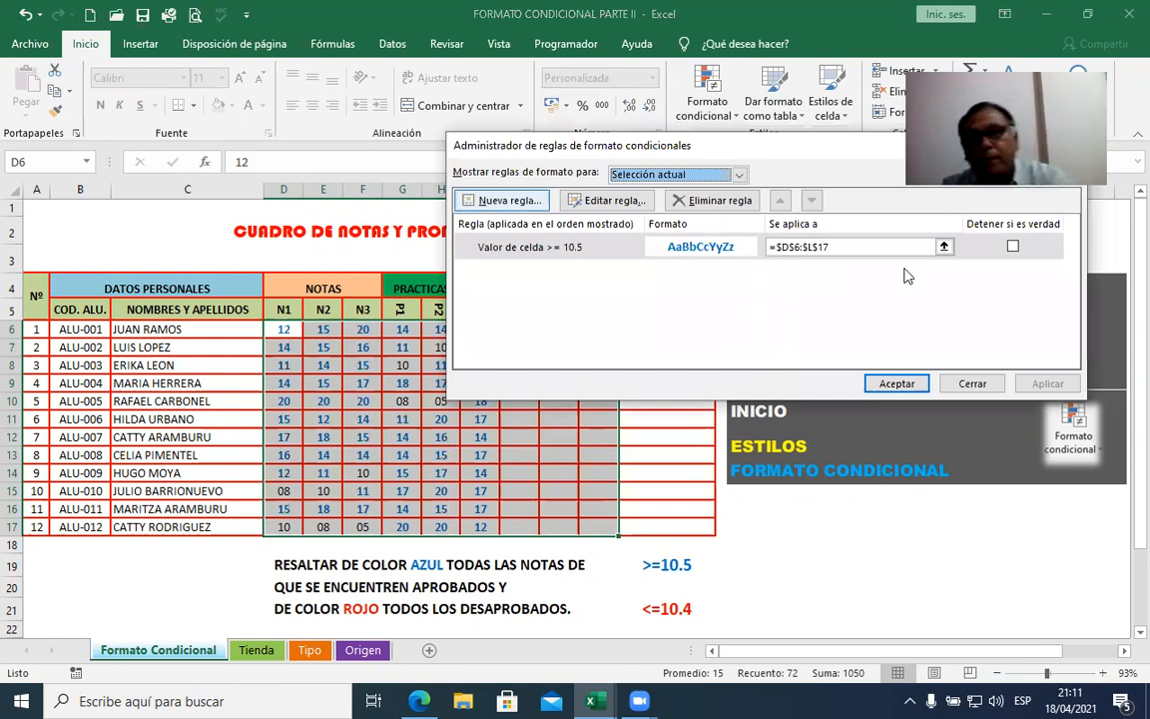
click(504, 199)
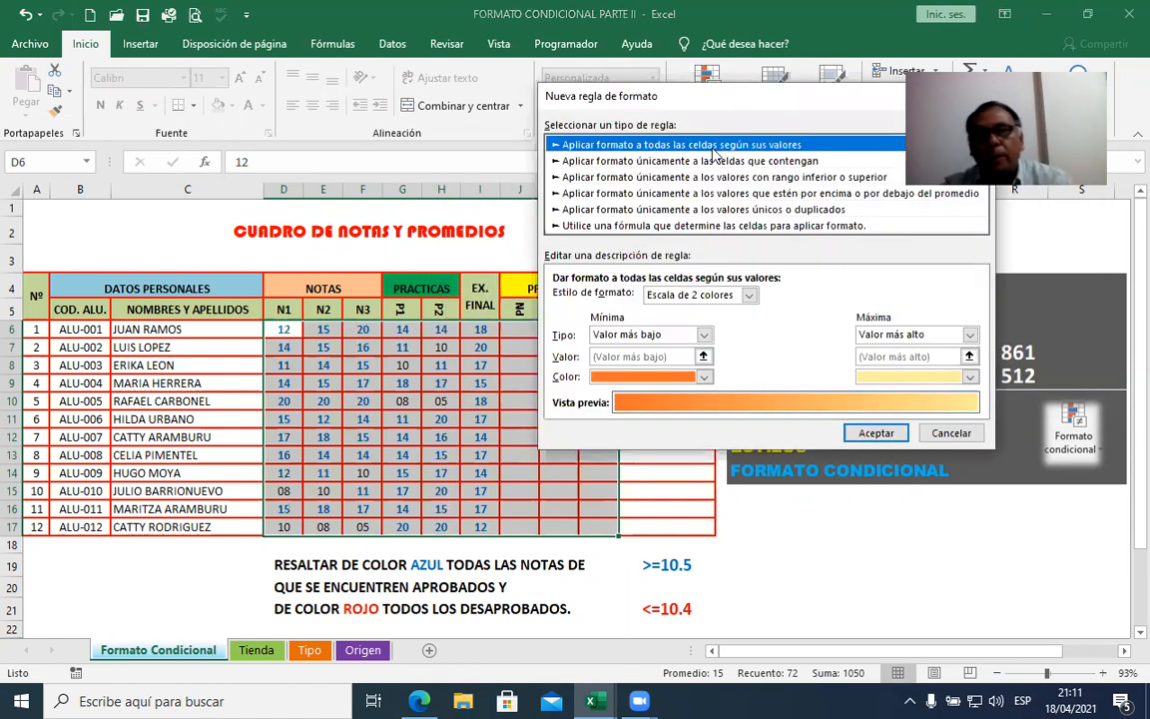
click(597, 164)
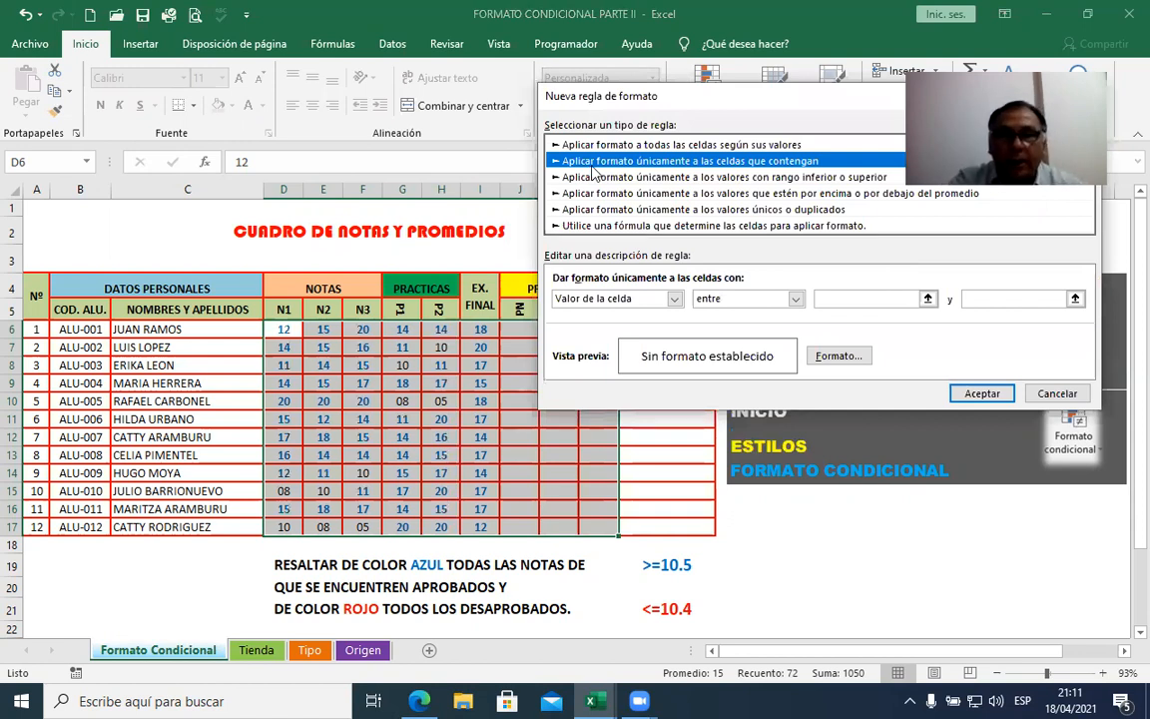
click(763, 299)
click(765, 396)
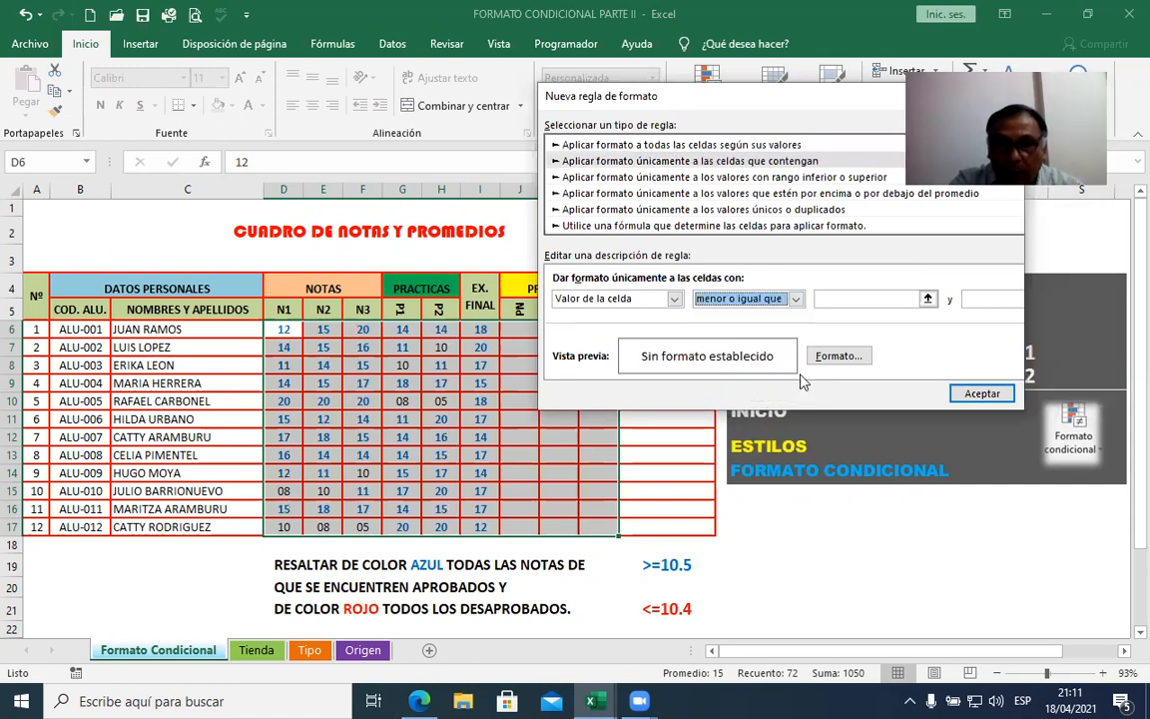
click(850, 298)
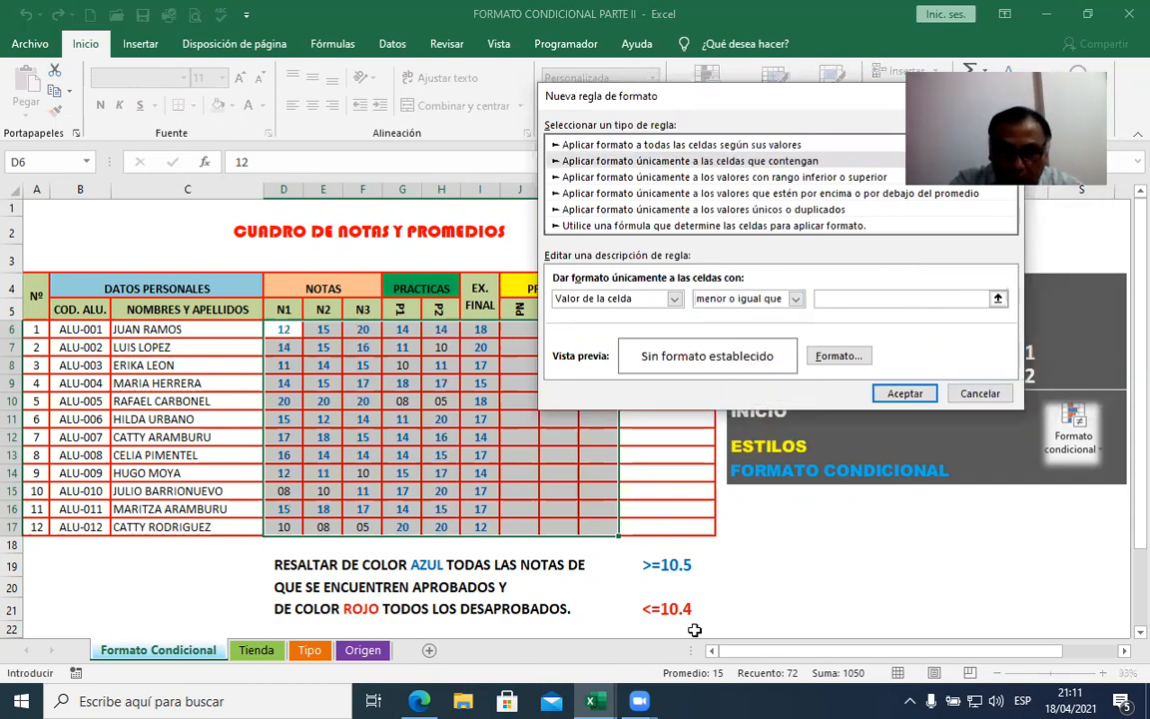
text(10)
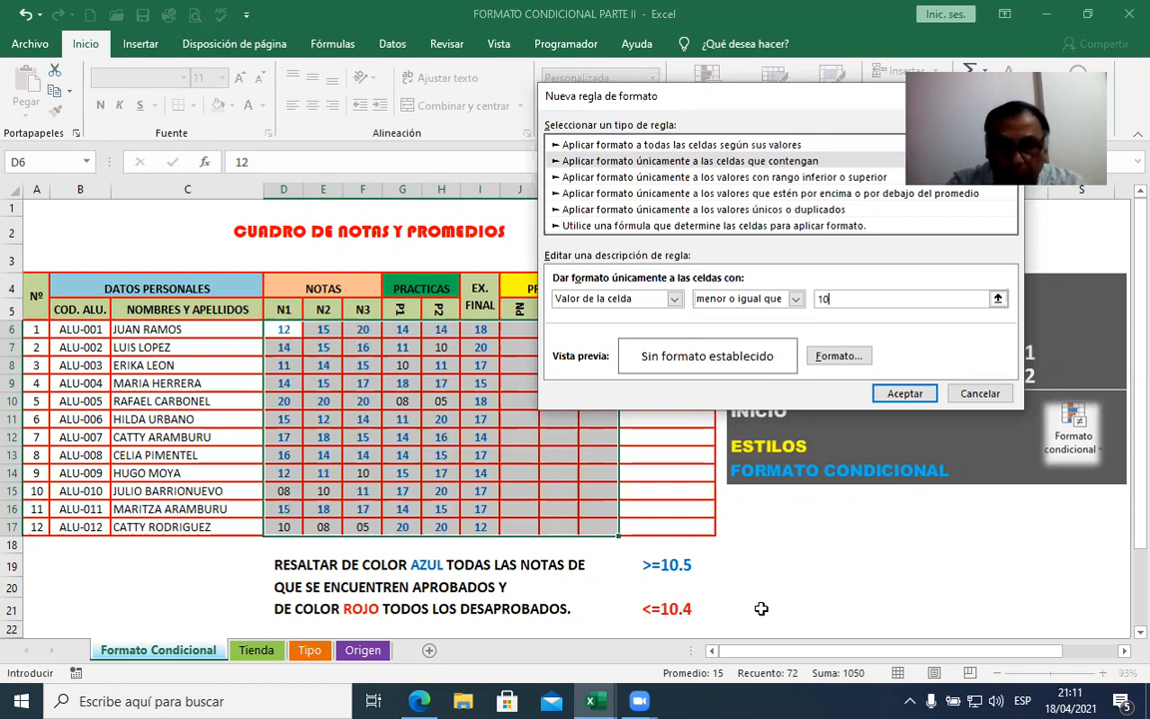
text(.4)
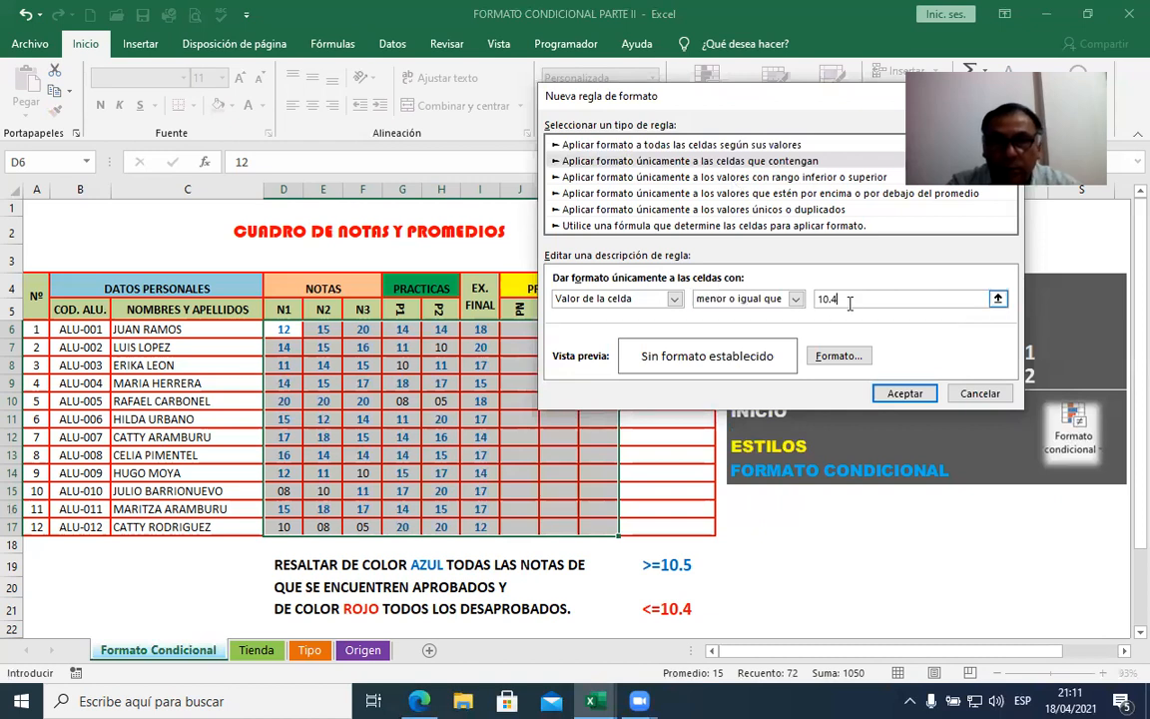
Step: Set the format of the 10.4 rule to a bold, red font
click(842, 357)
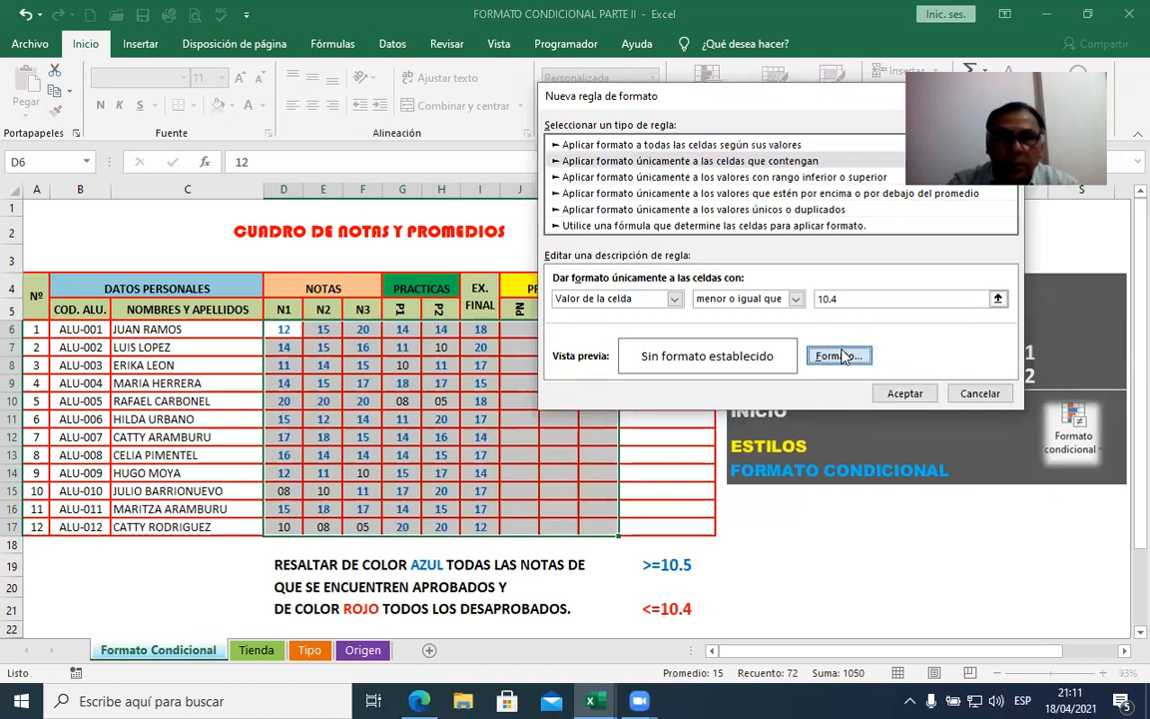
click(801, 128)
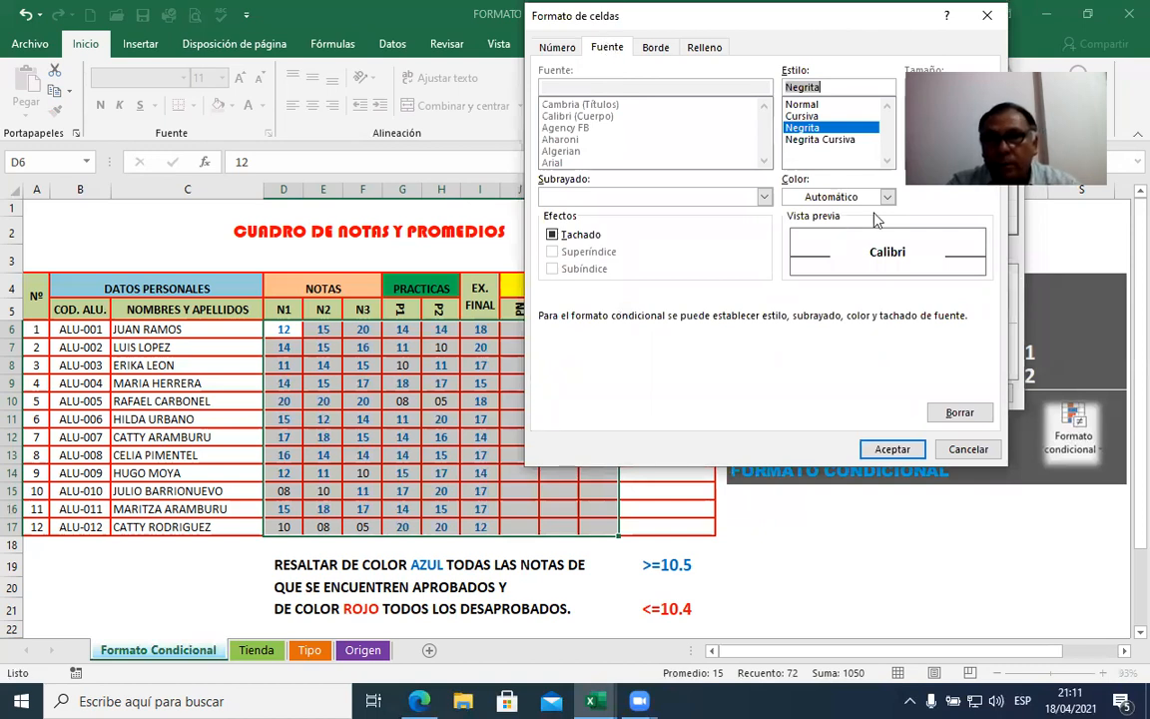
click(789, 196)
click(806, 359)
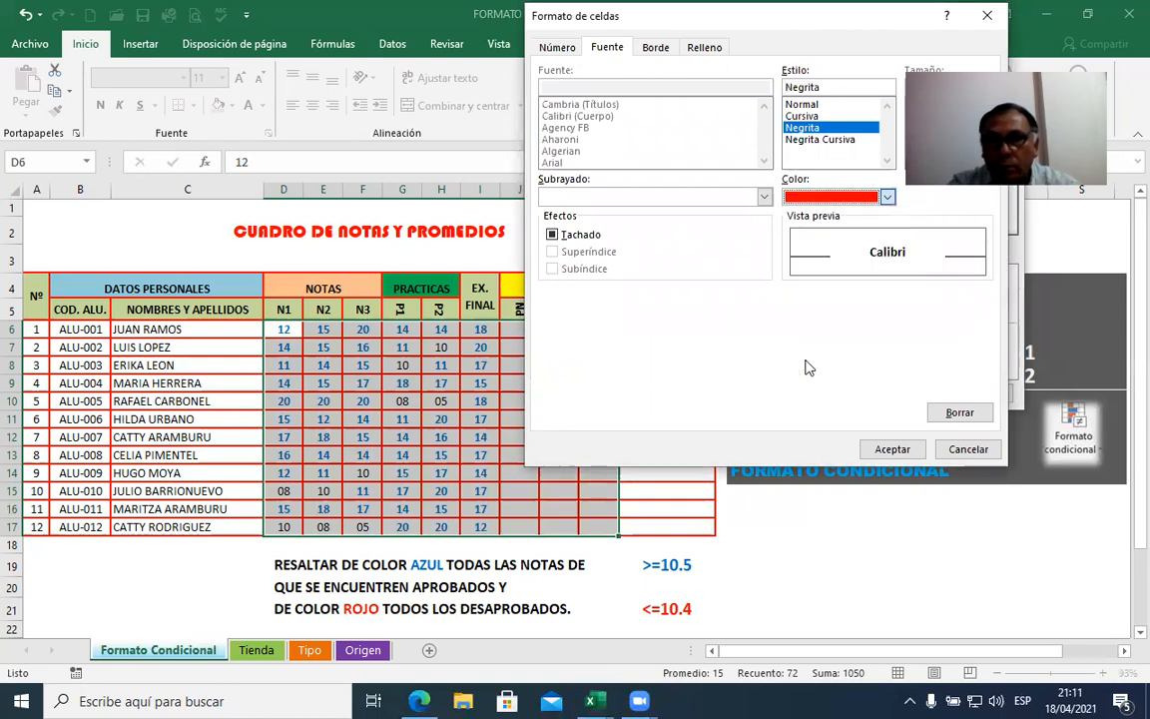
click(893, 449)
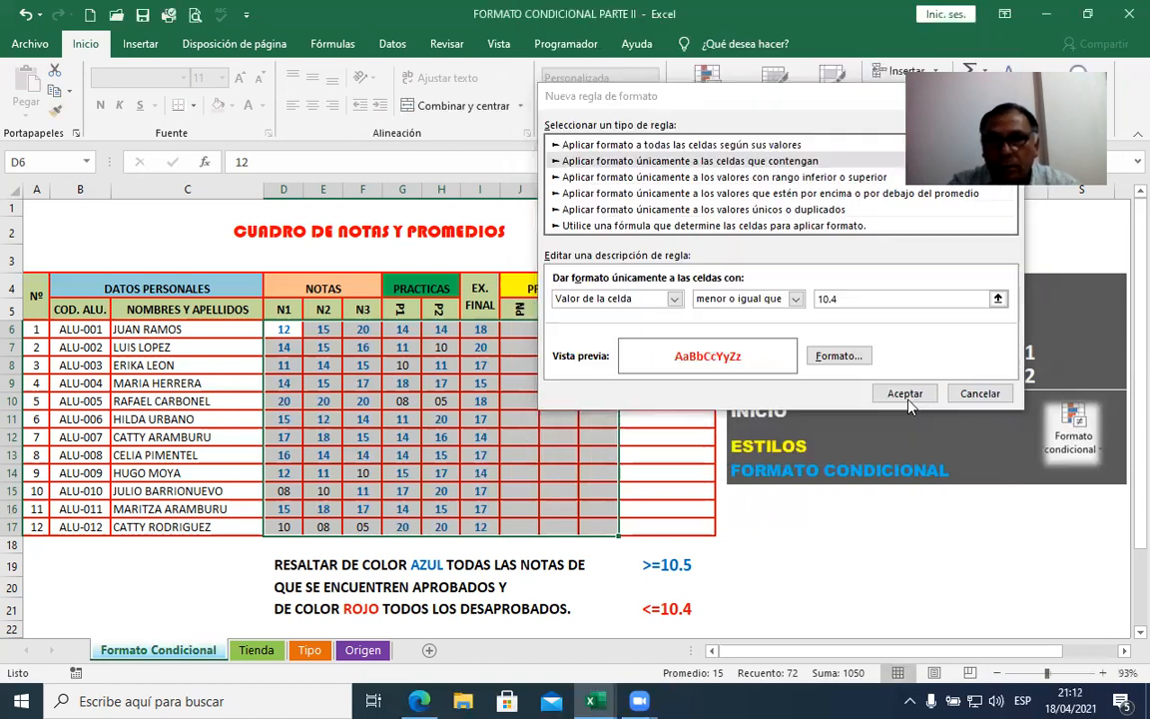
Step: Confirm the 10.4 rule and apply both conditional formatting rules to the grades range D6:L17
key(Return)
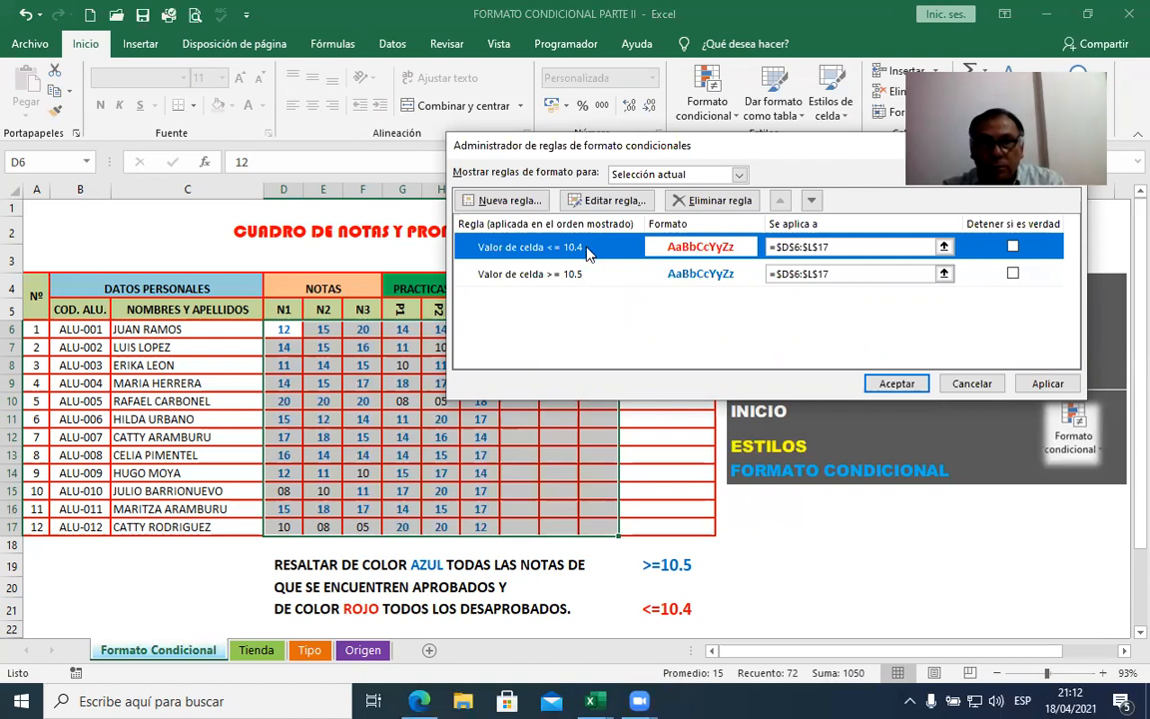
click(896, 383)
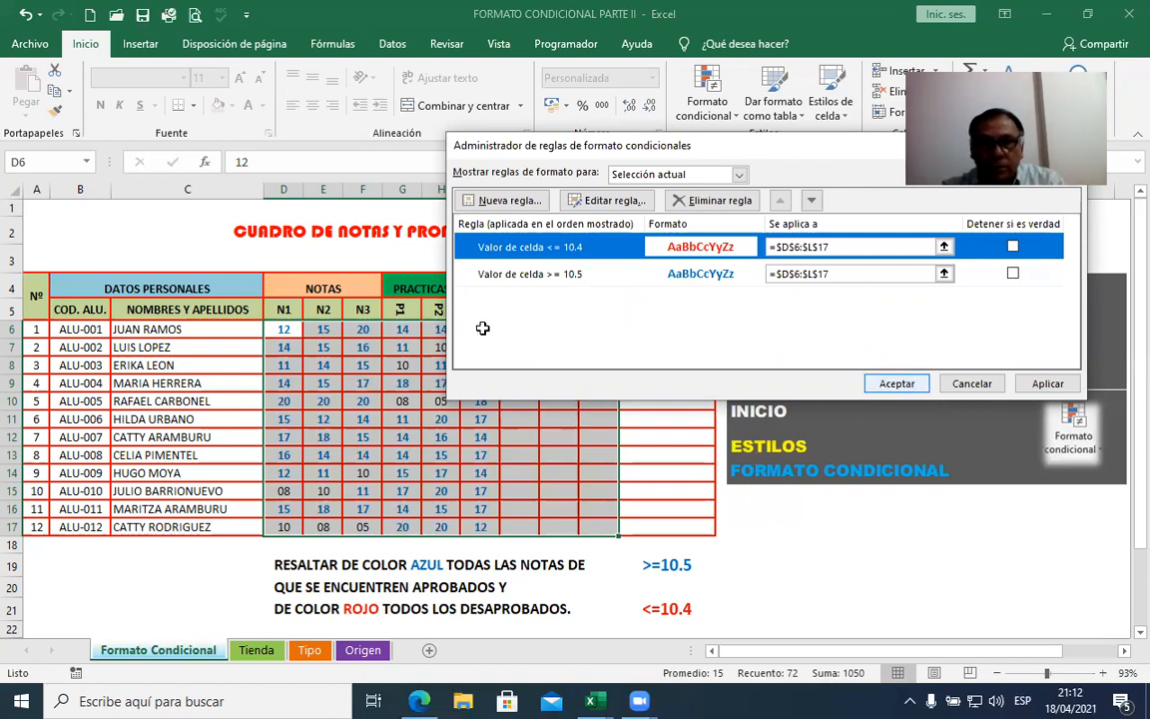
click(619, 365)
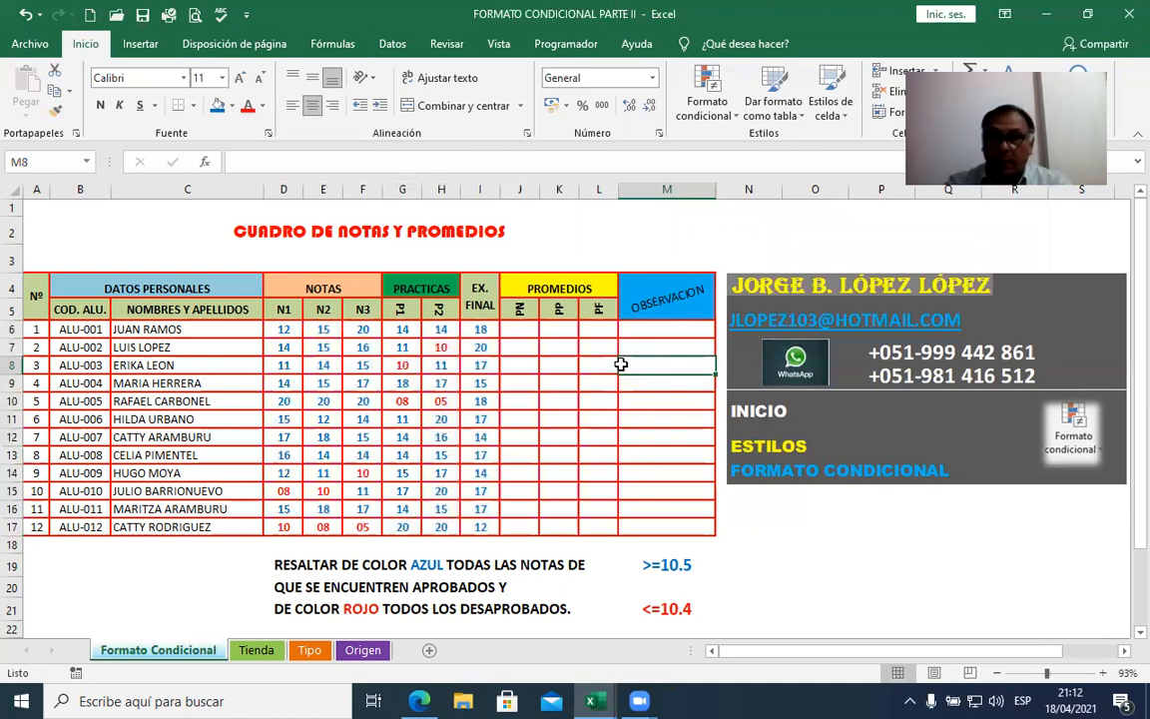
Step: Calculate the first student's PN average in J6 with PROMEDIO over the three grades D6:F6
click(526, 335)
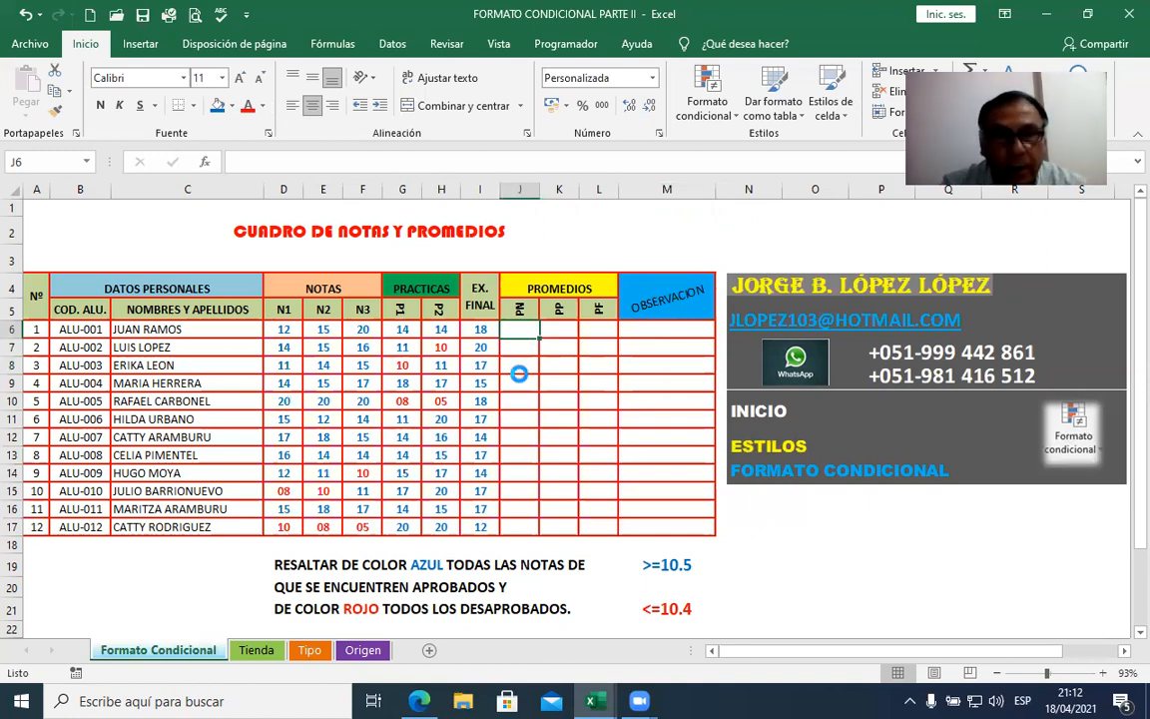
ctrl+scroll(519, 373, up, 2)
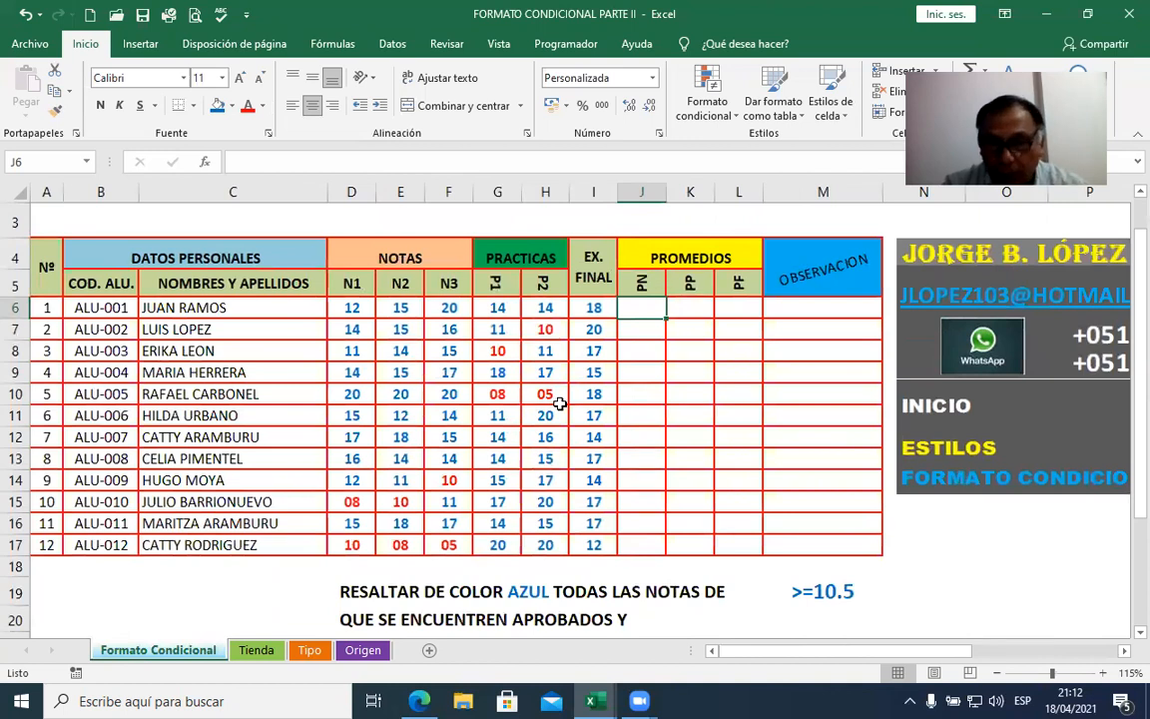
text(=)
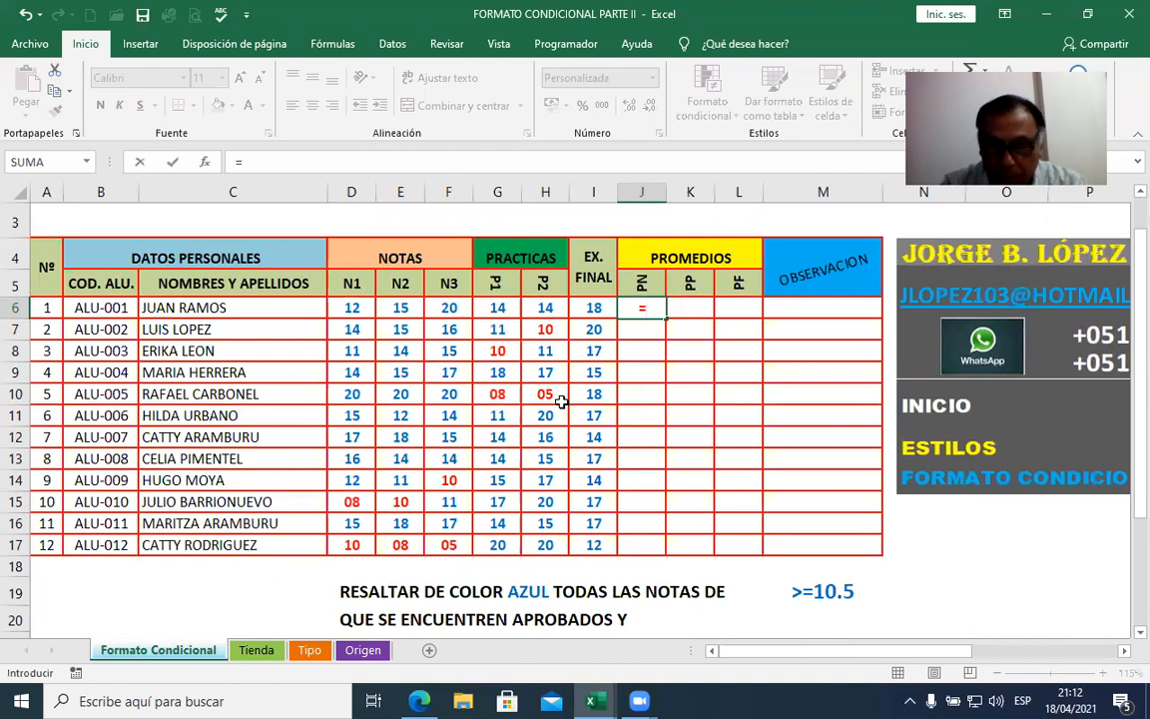
text(PROM)
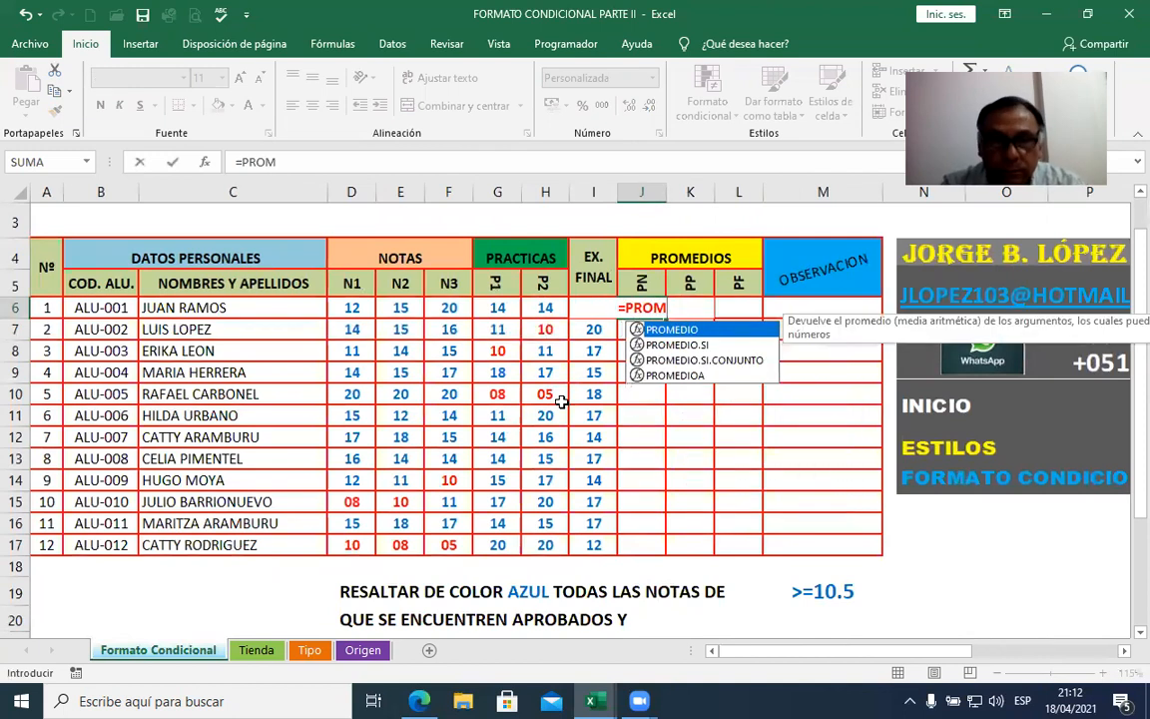
key(Tab)
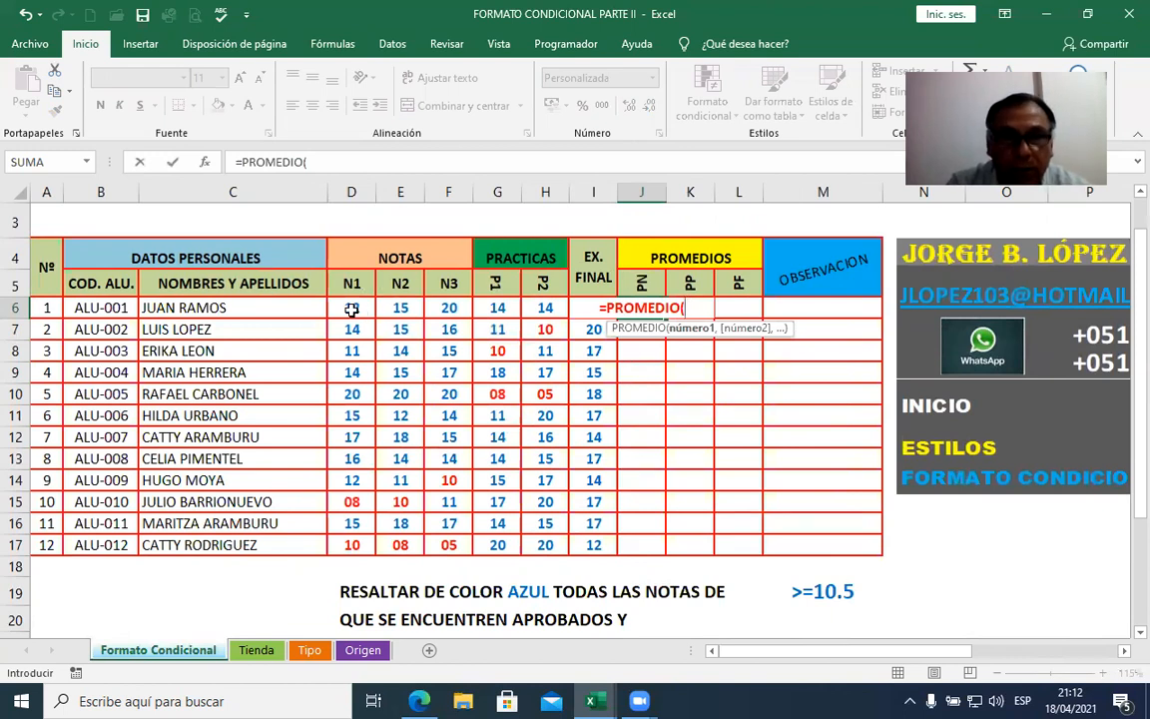
drag(527, 307, 462, 310)
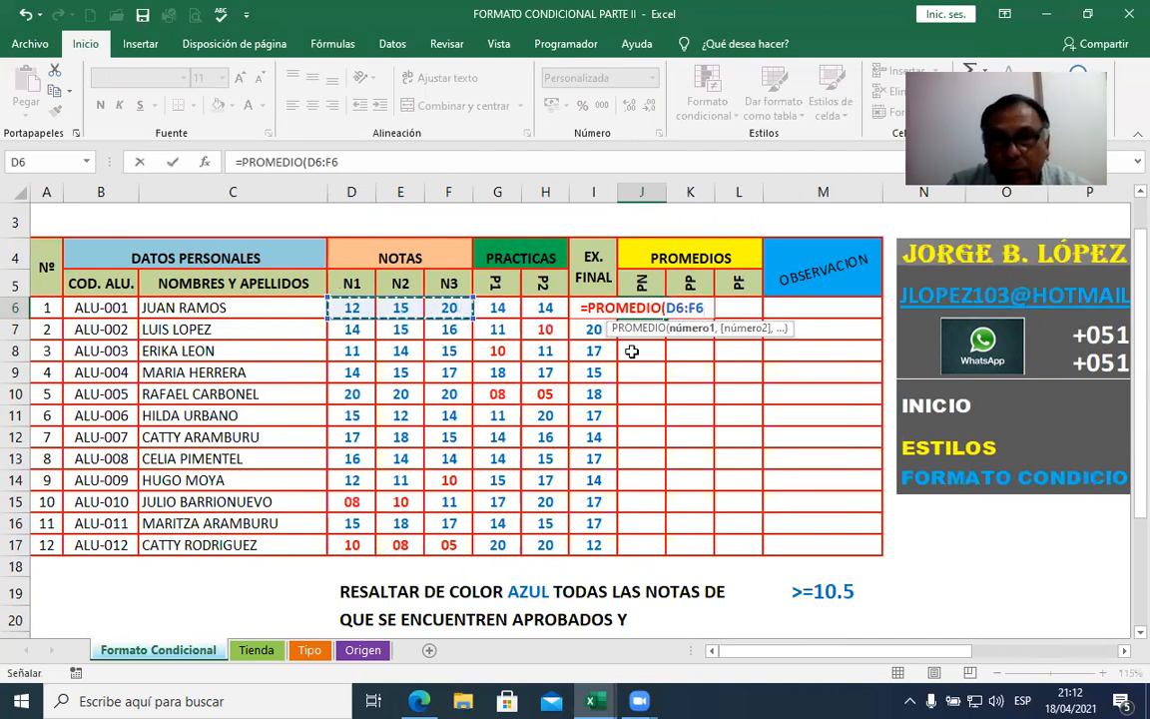
key(Return)
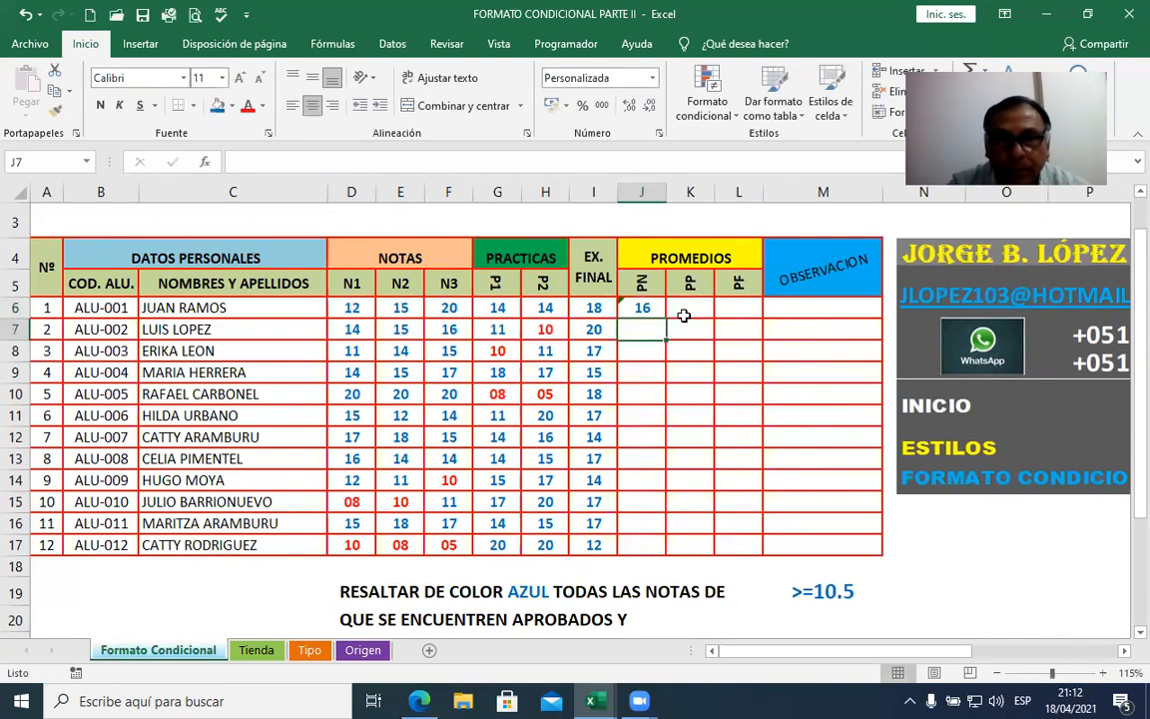
Step: Calculate the first student's PP average in K6 with PROMEDIO over the two practice grades G6:H6
click(686, 309)
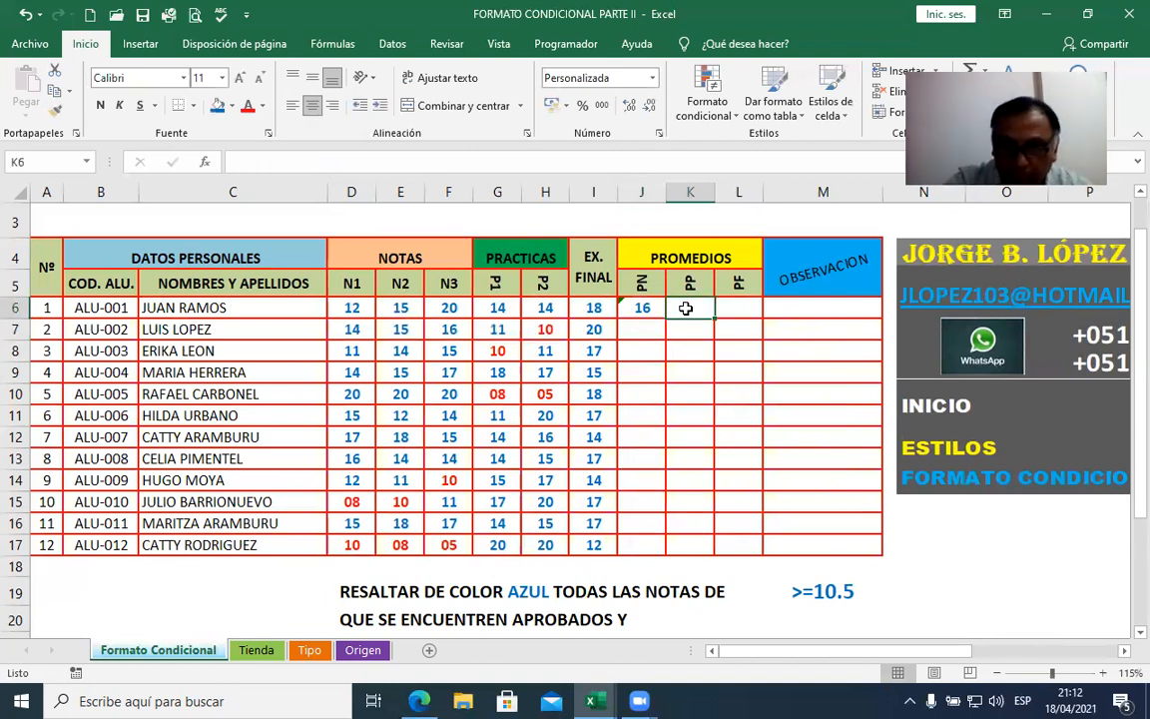
text(=PROM)
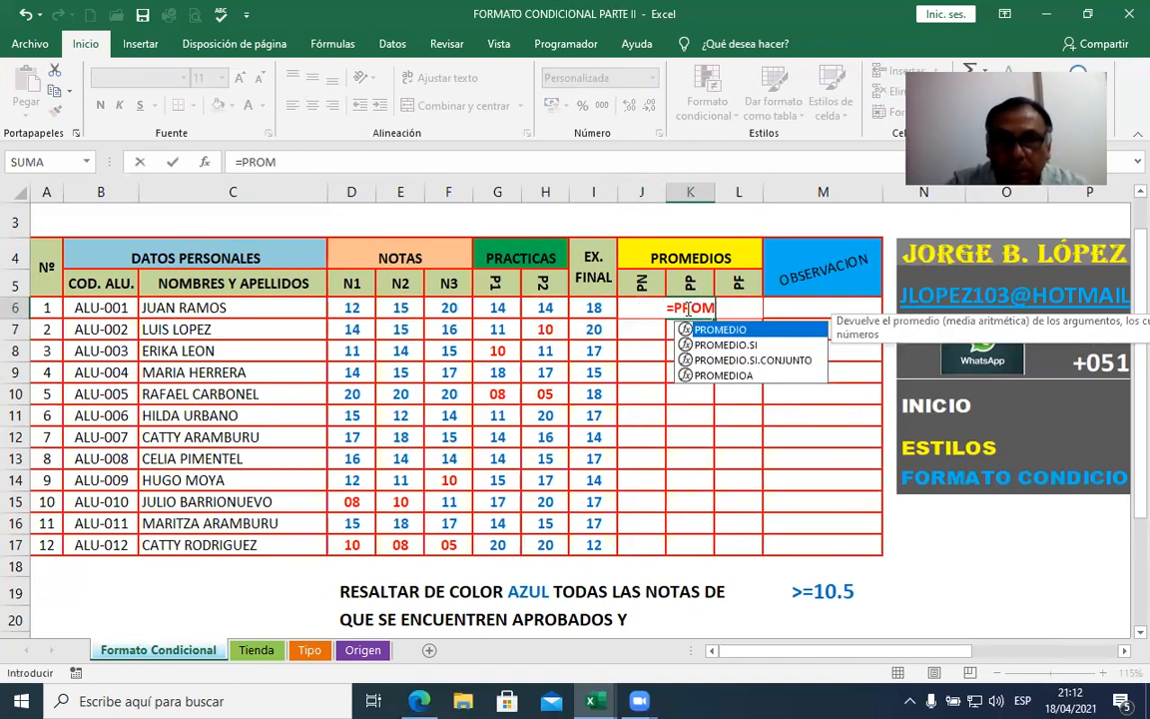
double_click(721, 330)
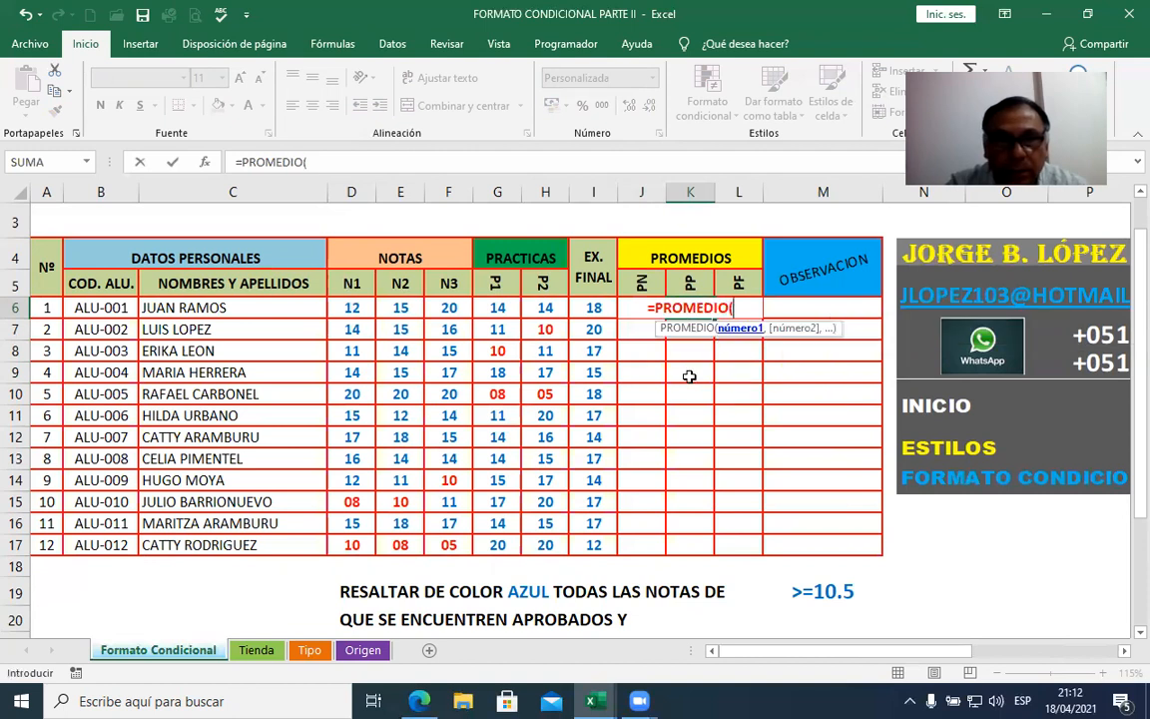
drag(497, 311, 539, 310)
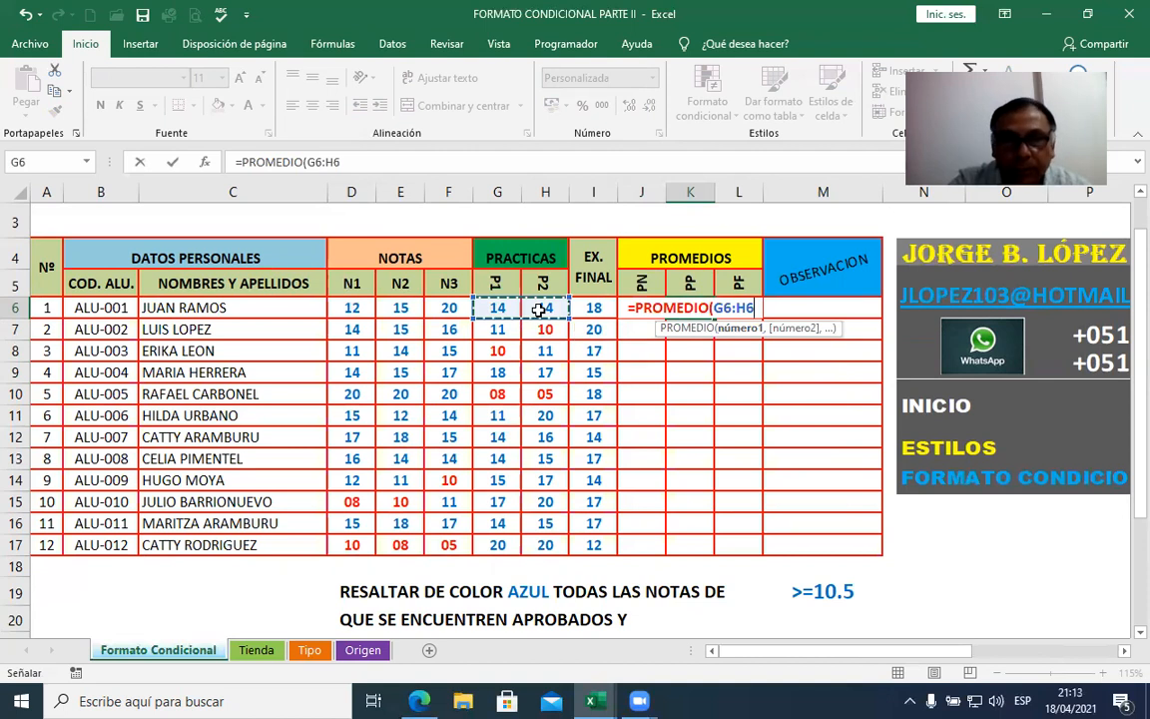
key(Return)
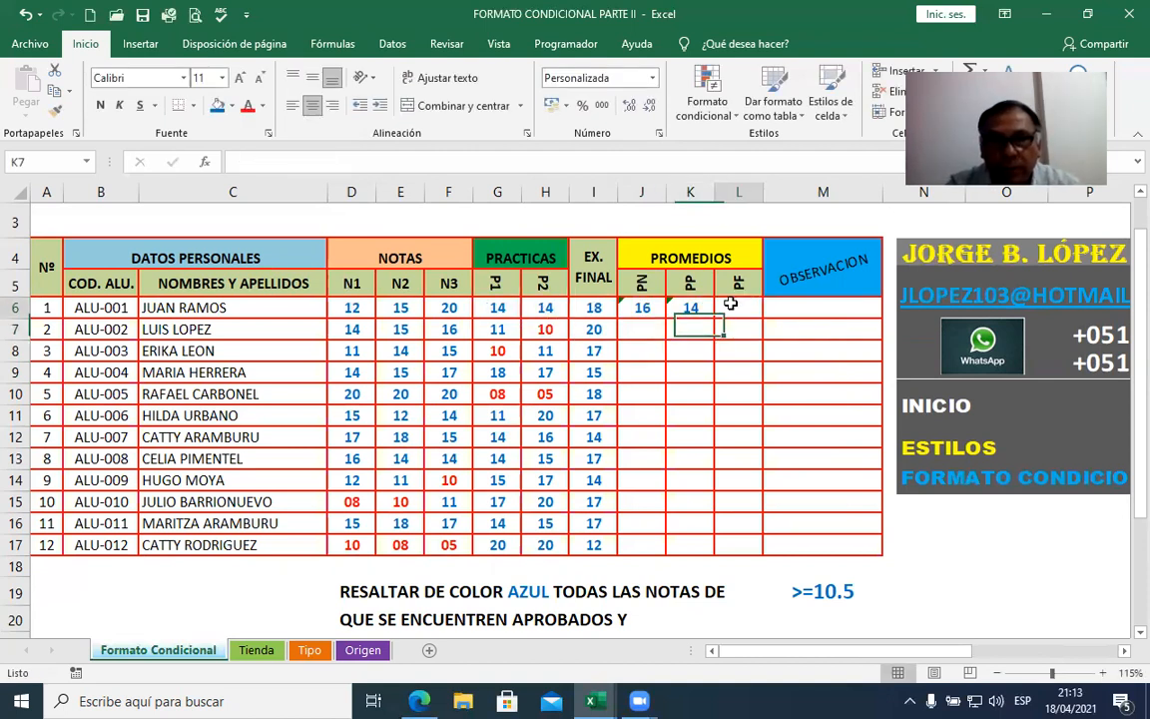
click(730, 304)
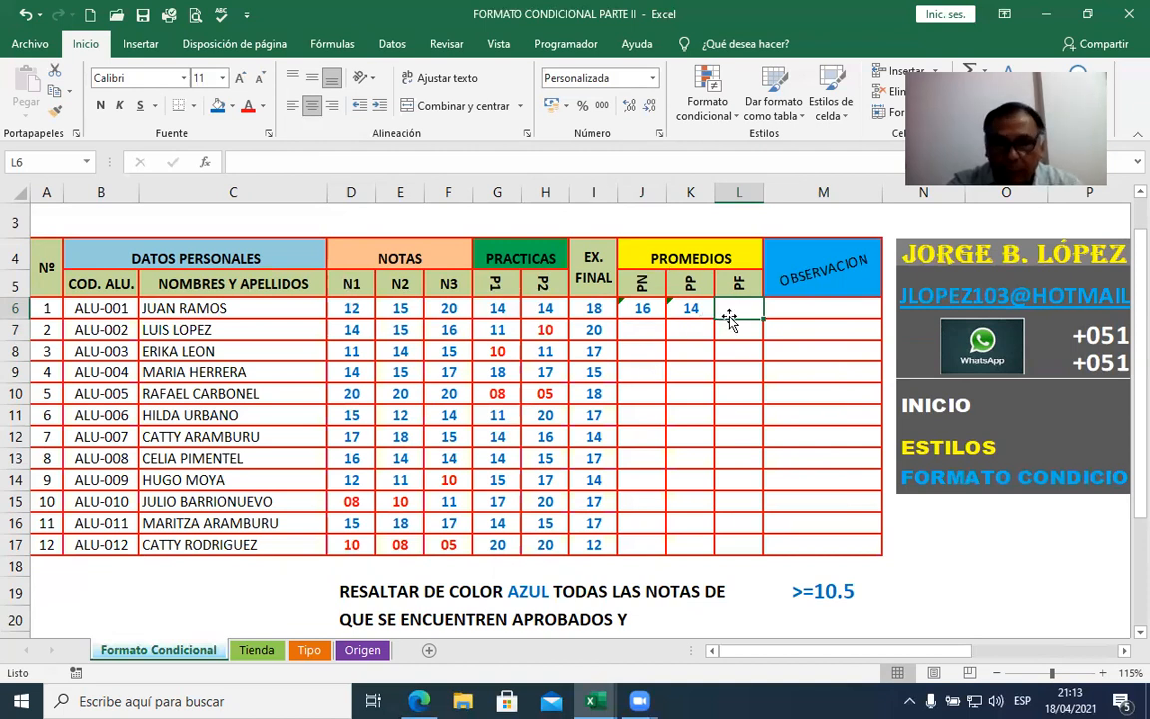
text(=)
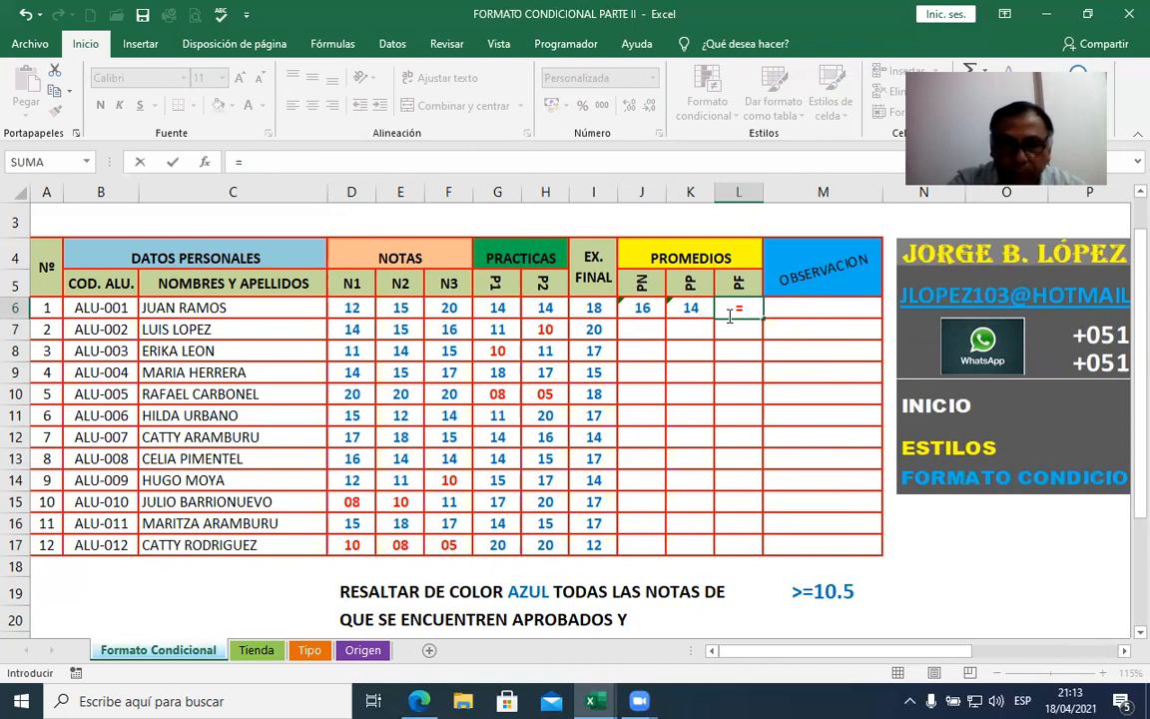
text(P)
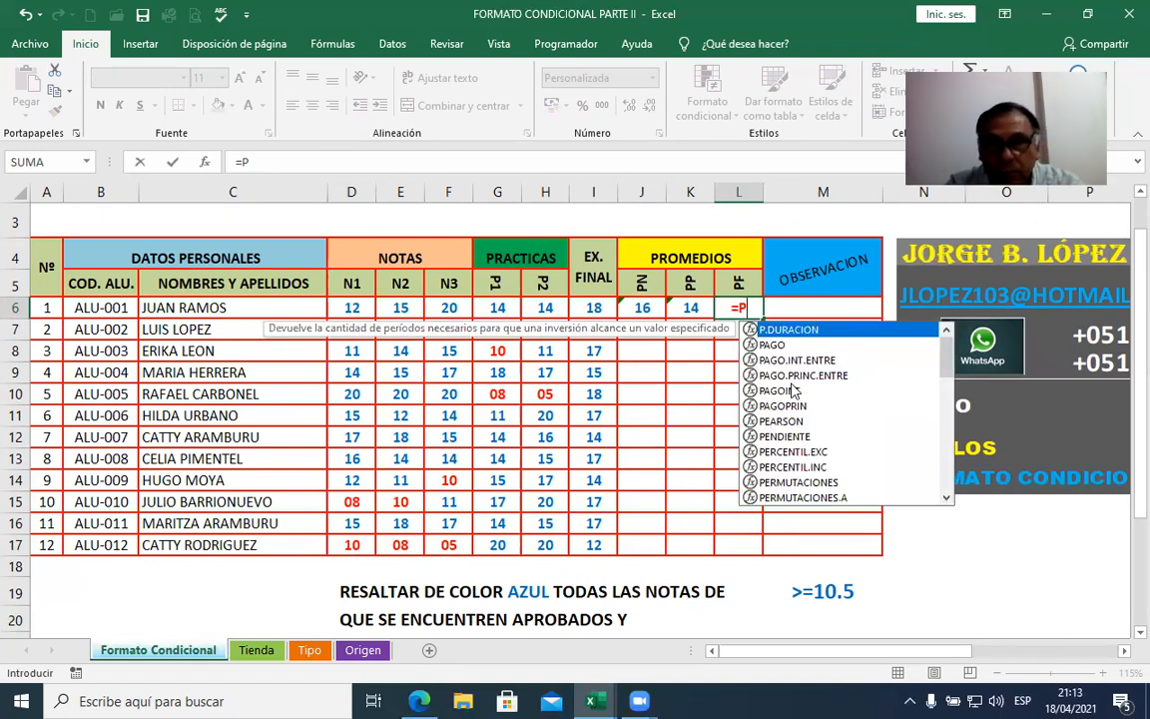
text(RO)
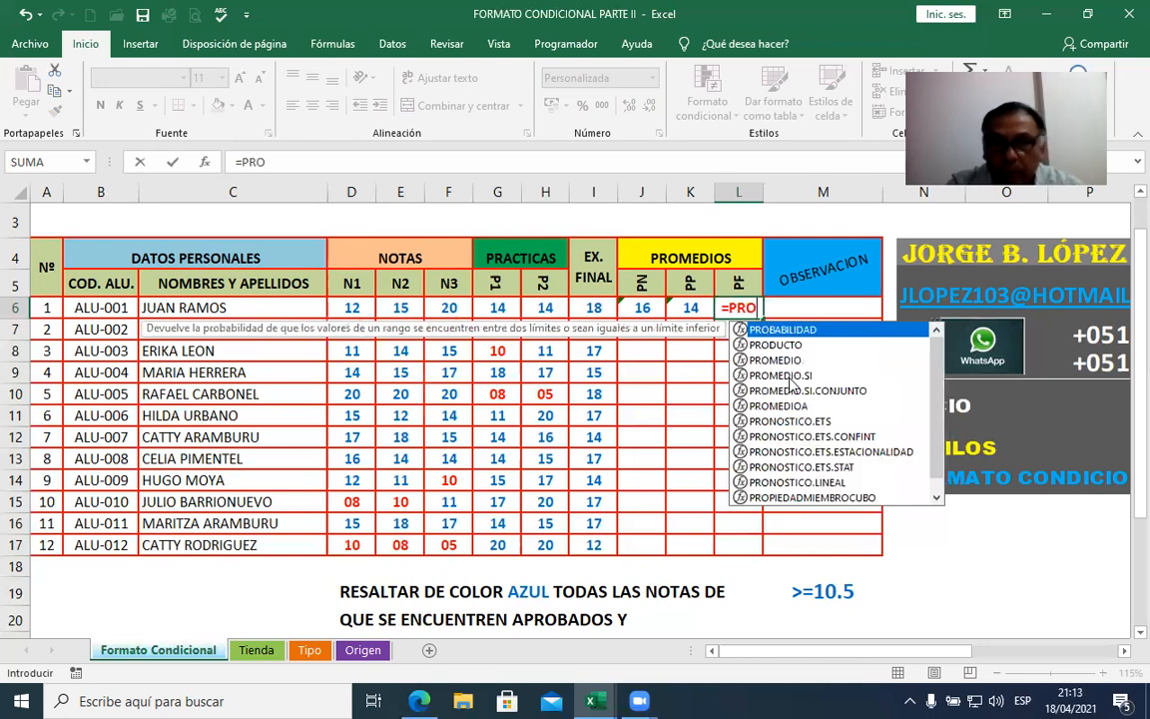
double_click(792, 360)
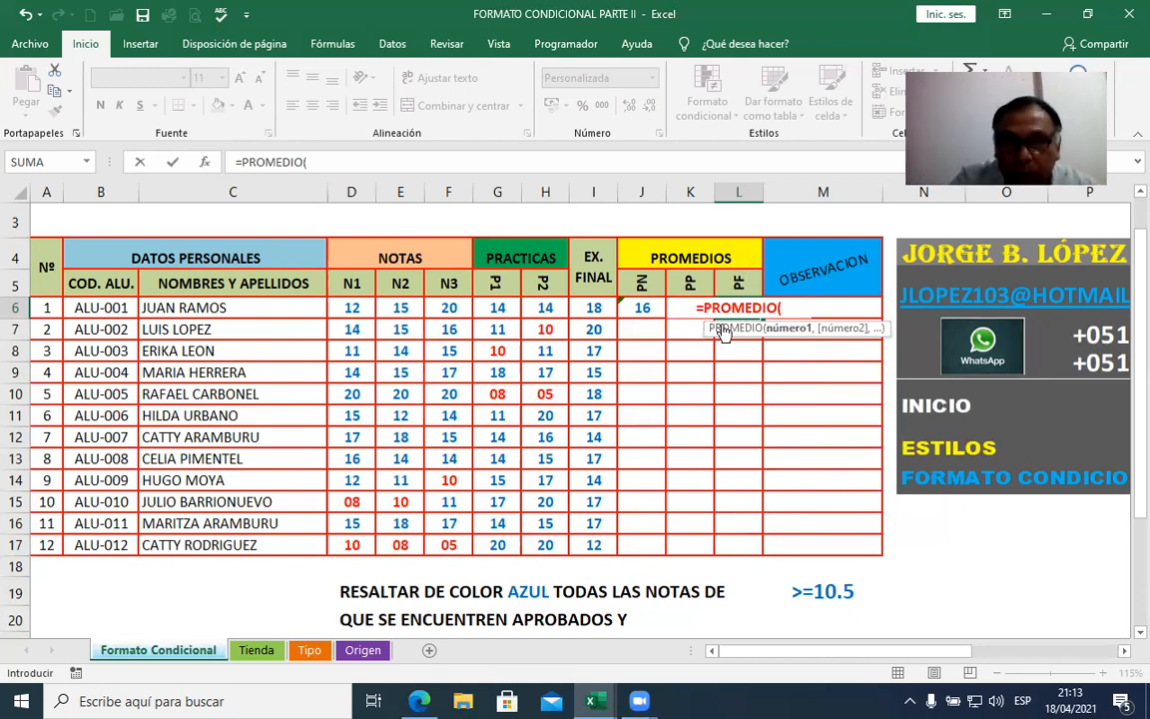
drag(650, 308, 747, 308)
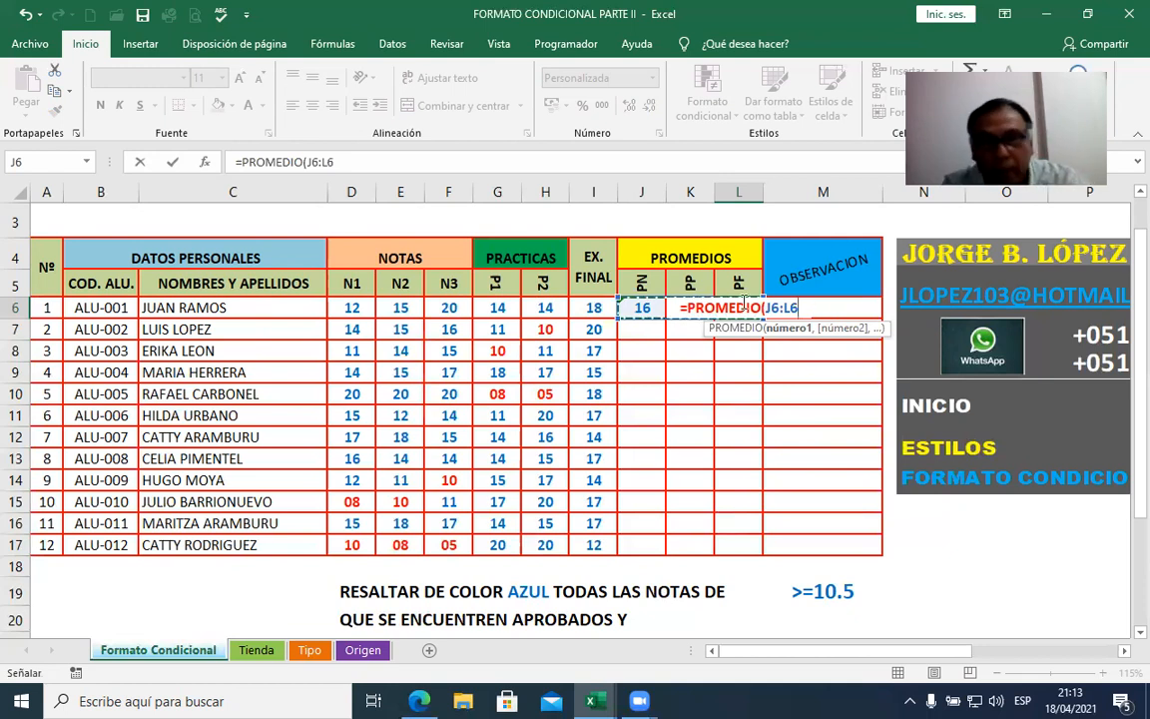
key(Tab)
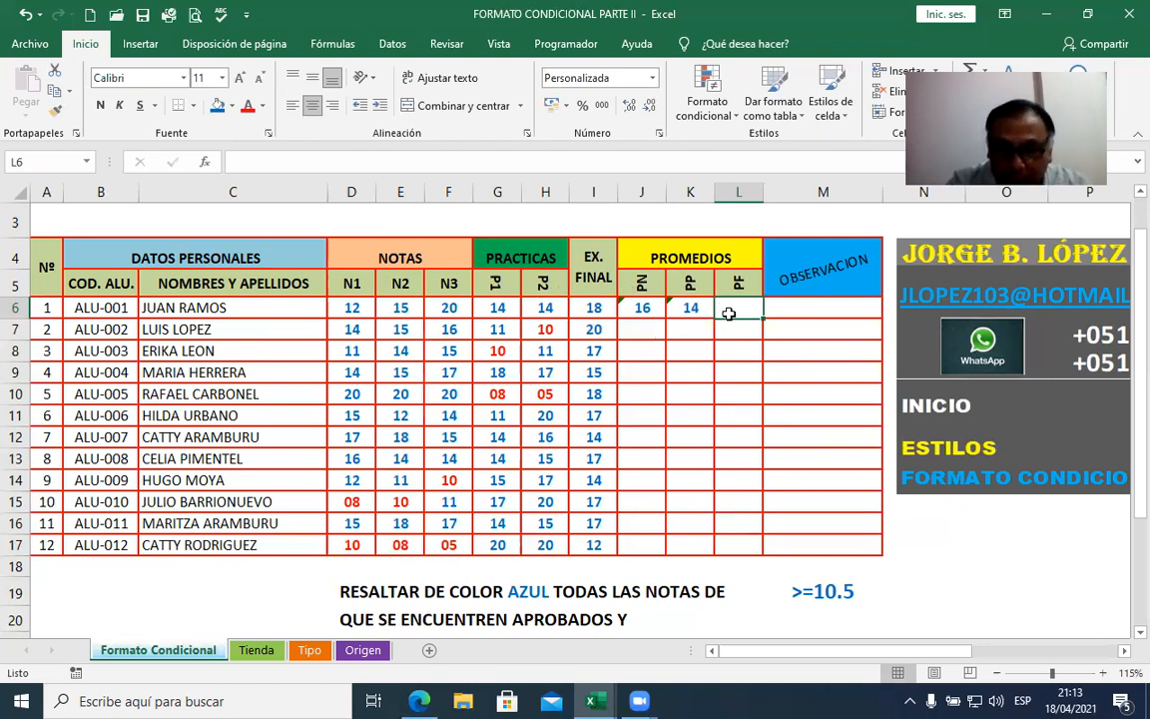
text(=PRO)
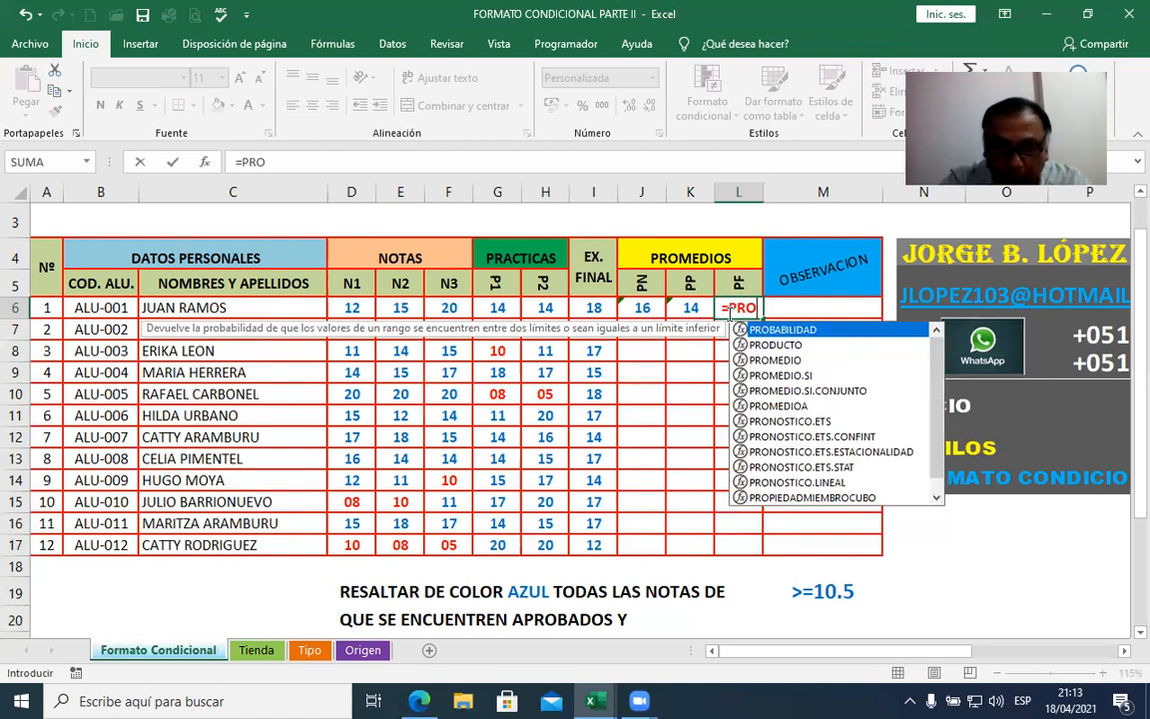
text(MEDIO()
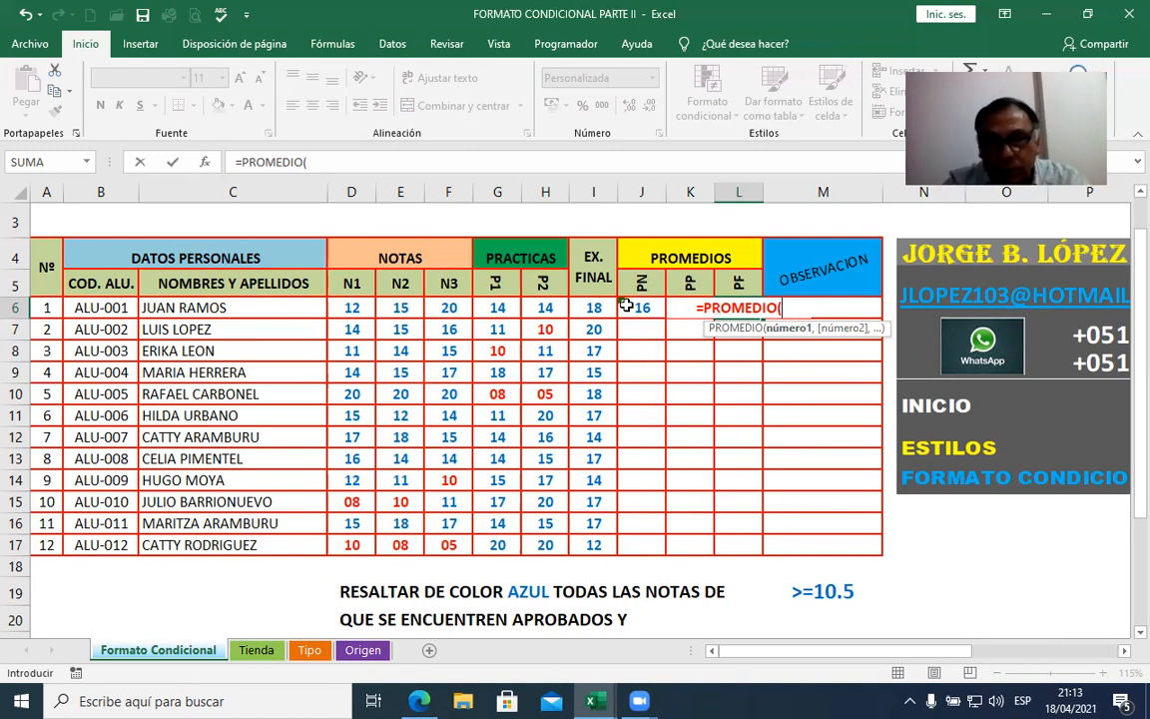
drag(642, 307, 734, 309)
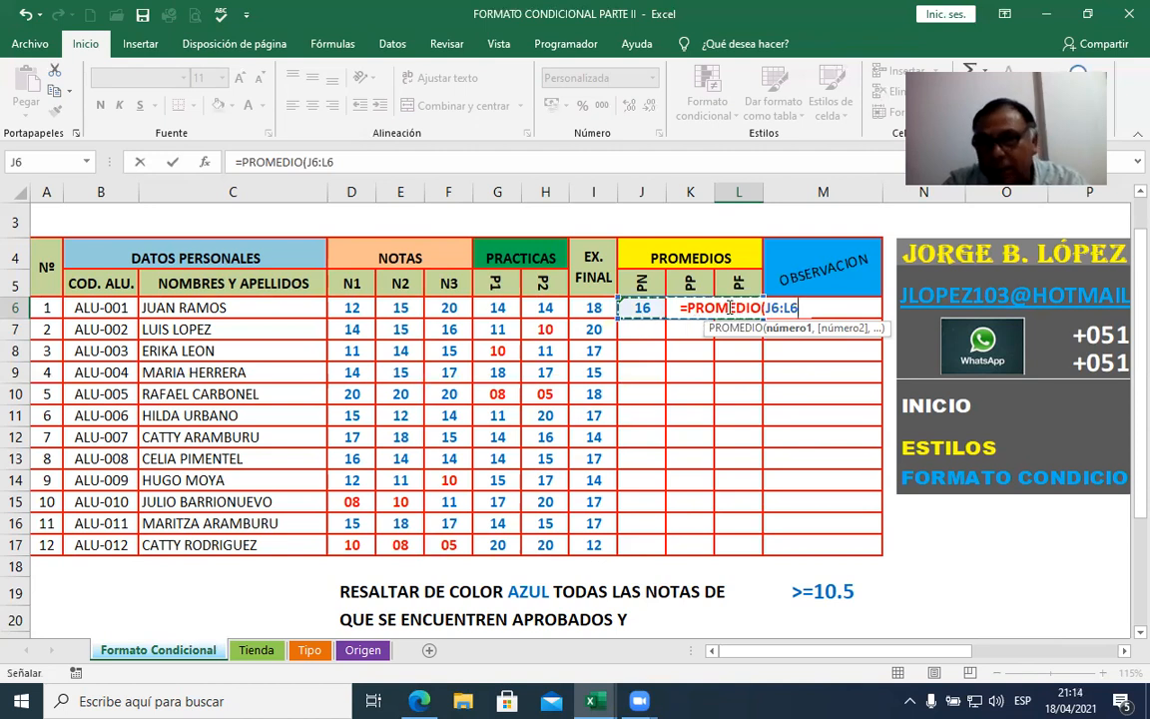
key(Escape)
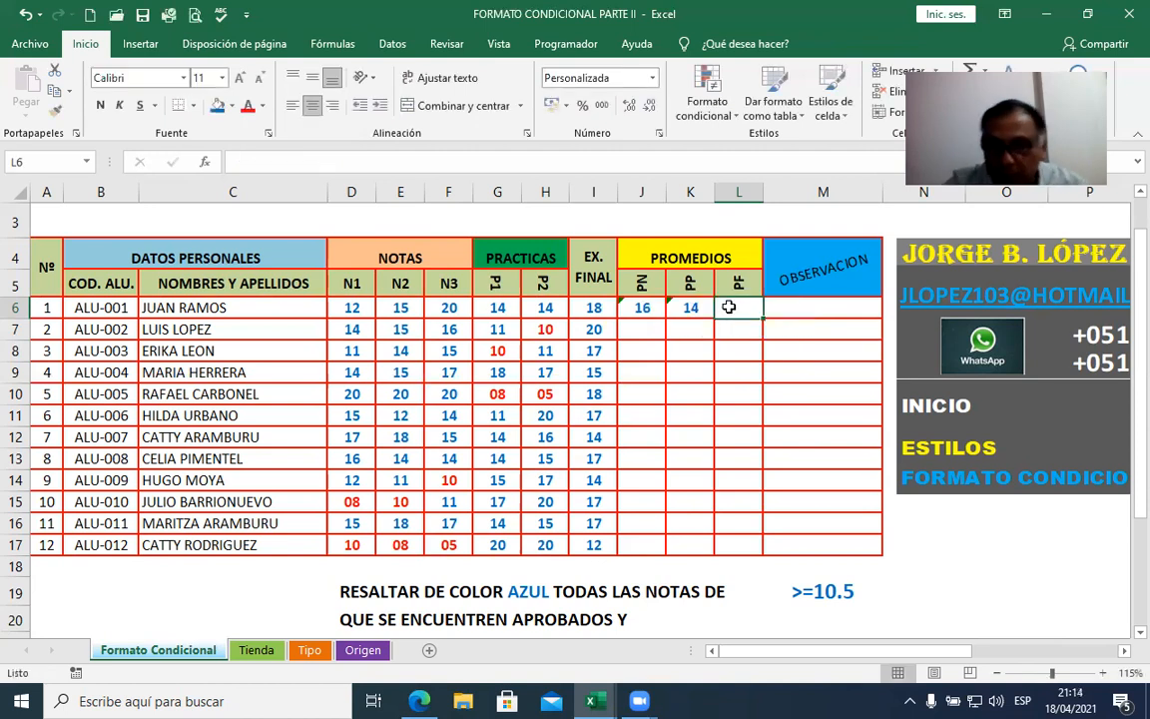
text(=)
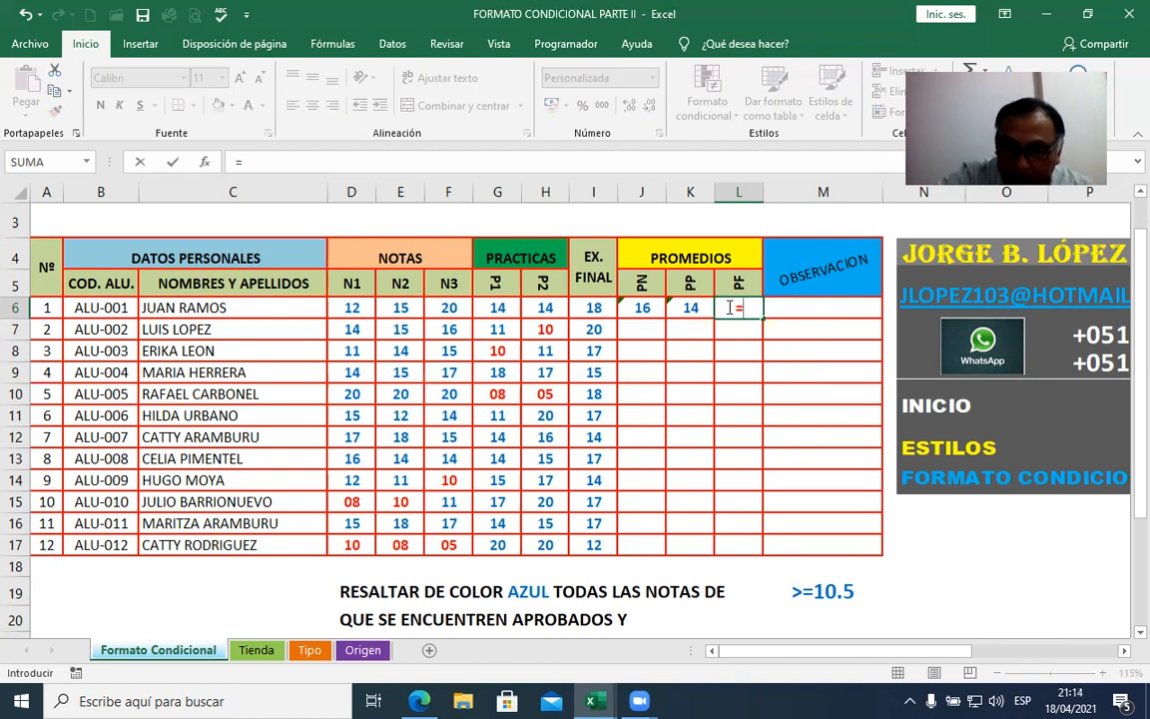
text(()
click(644, 309)
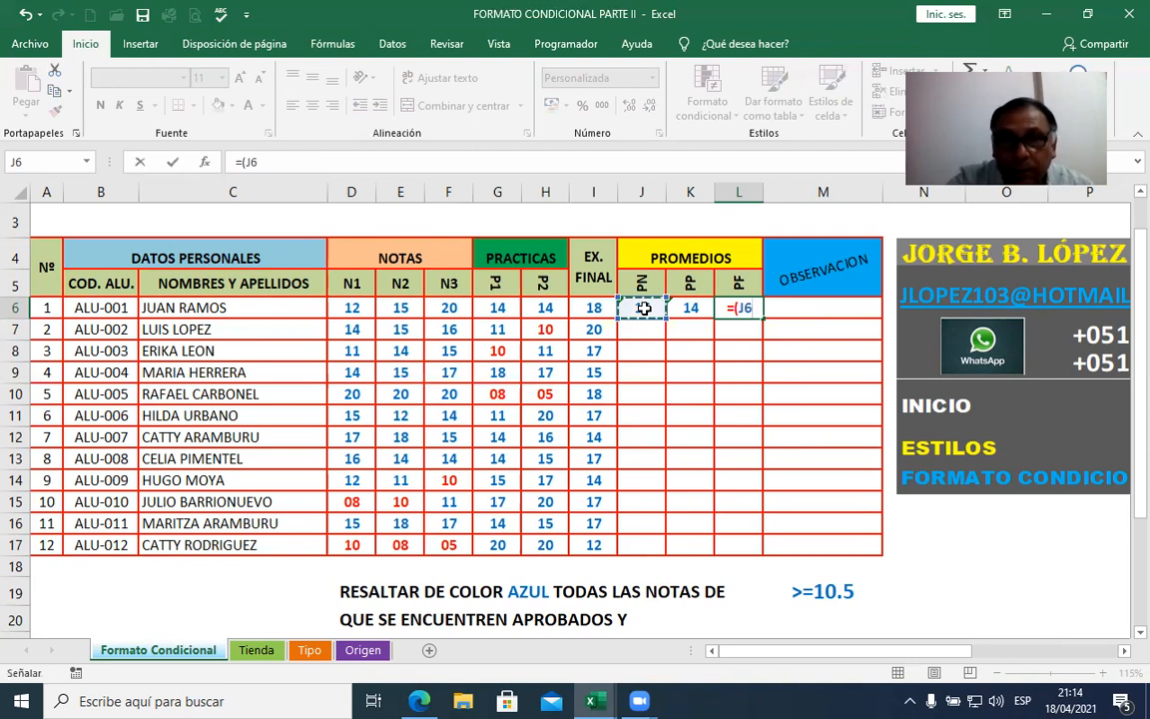
click(599, 309)
text(+)
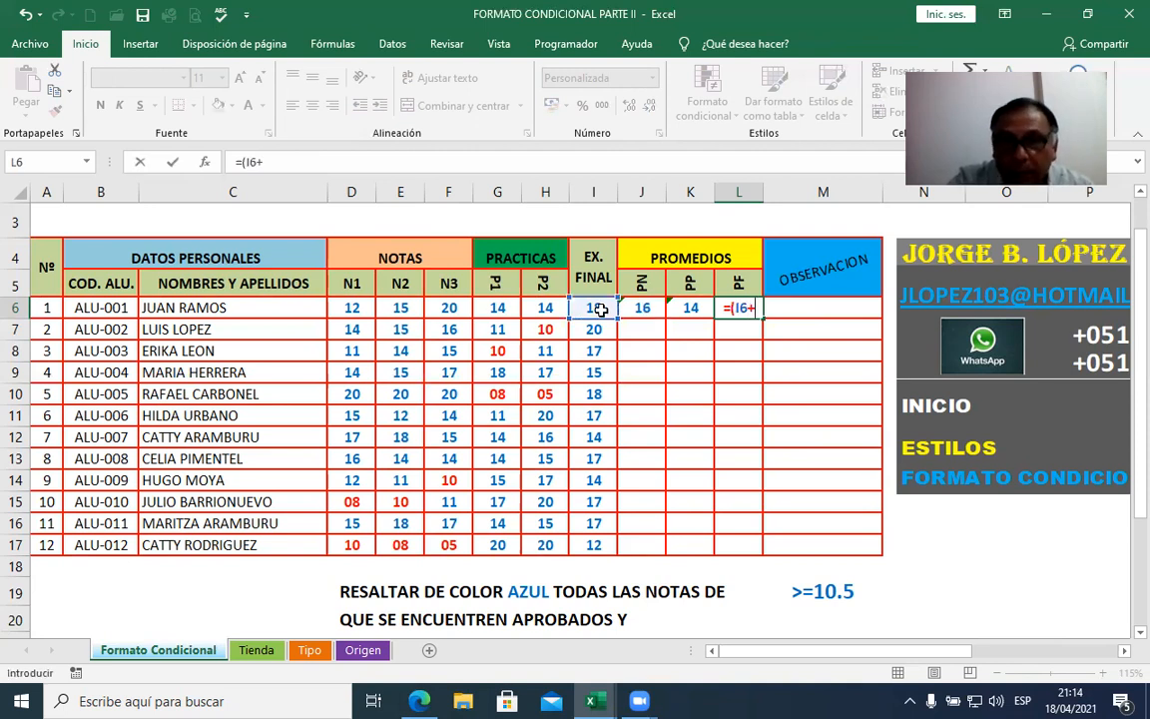
click(637, 313)
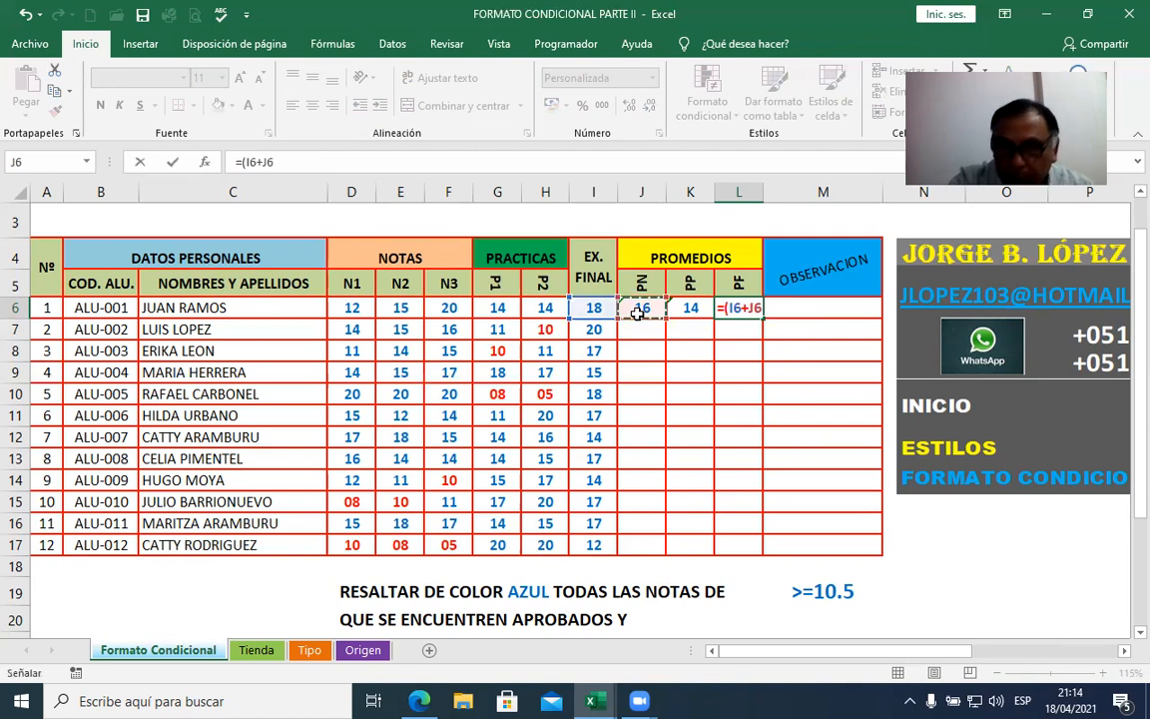
text(+)
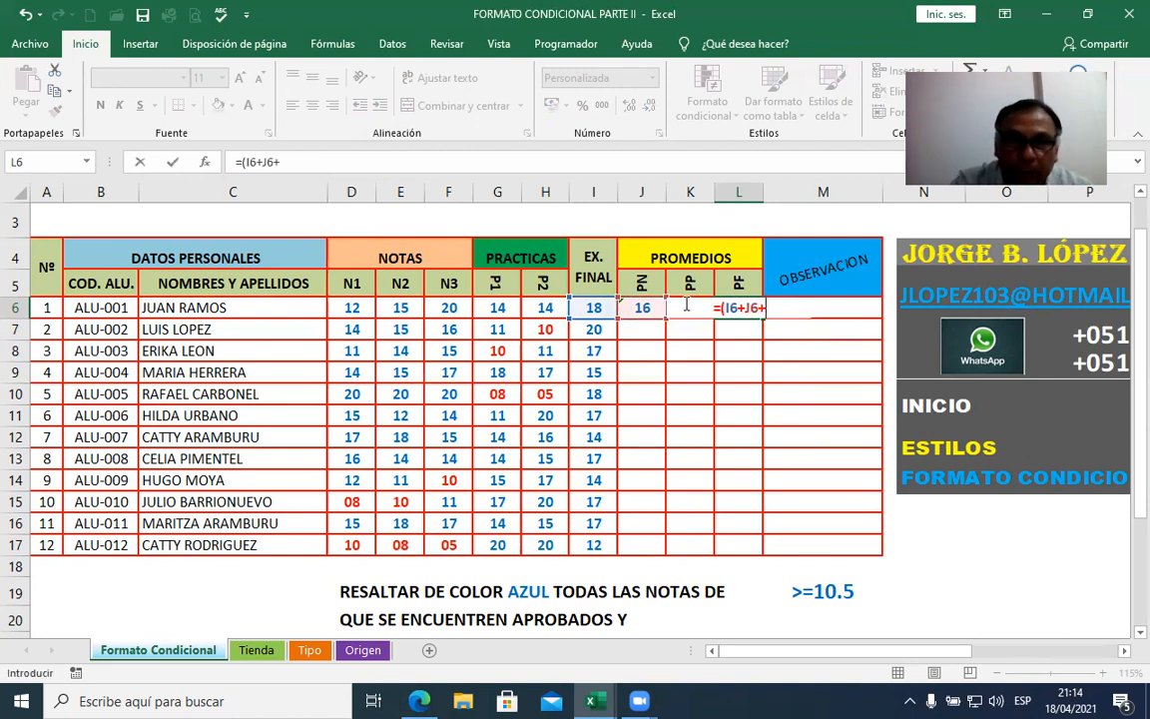
click(682, 334)
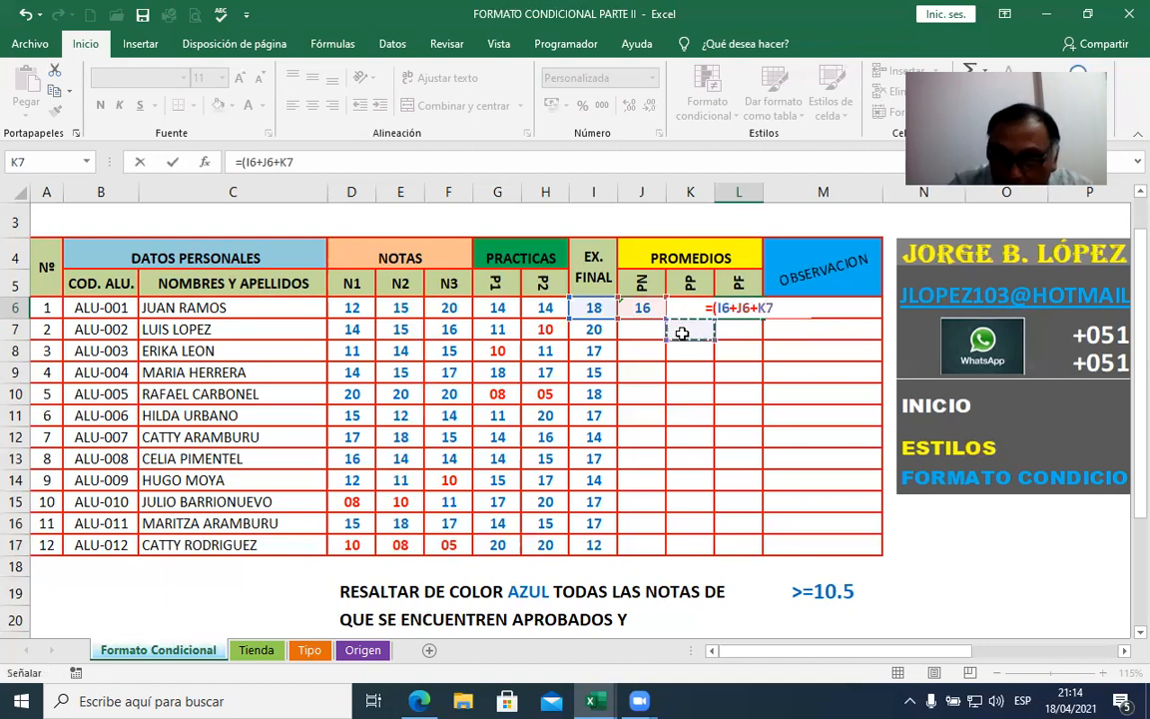
click(689, 310)
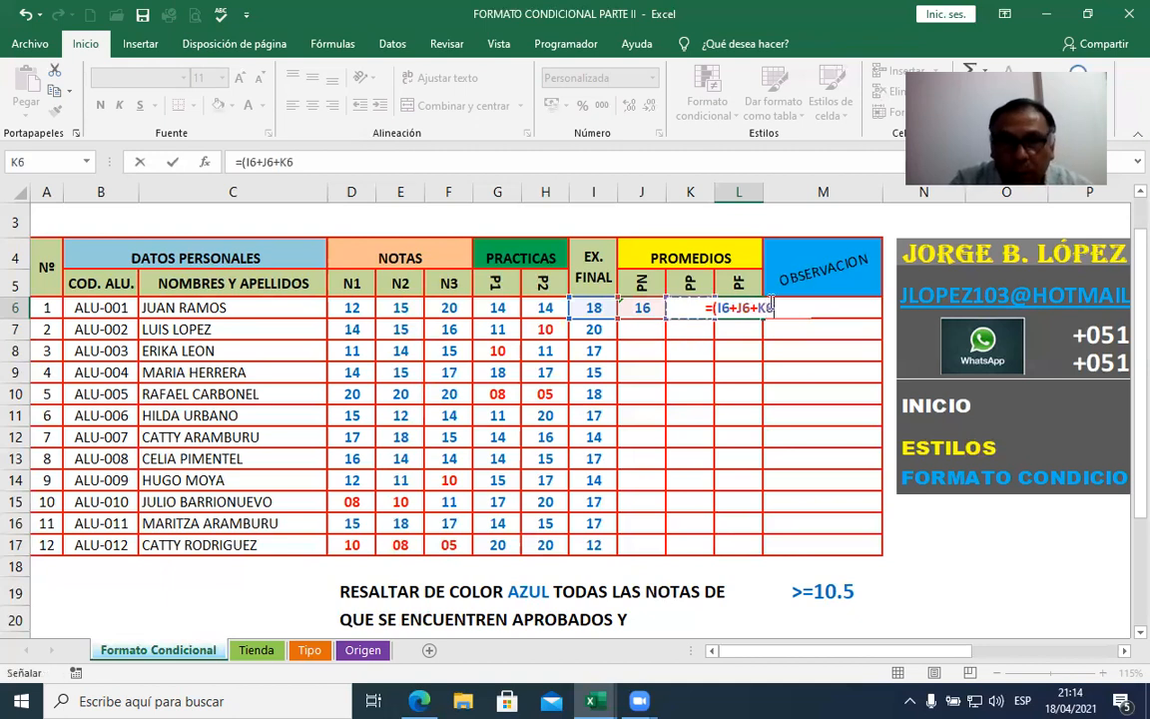
key(Escape)
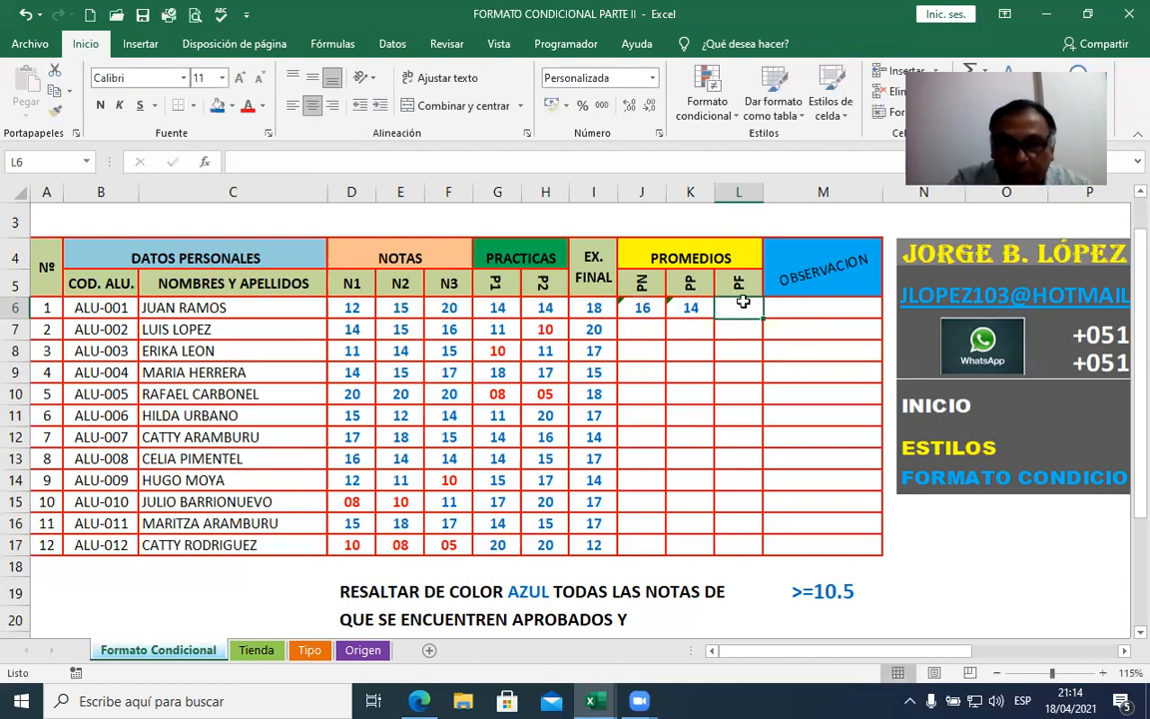
Step: Calculate the first student's PF average in L6 with PROMEDIO over I6:K6, and fill the J6:L6 averages down to row 17
click(415, 162)
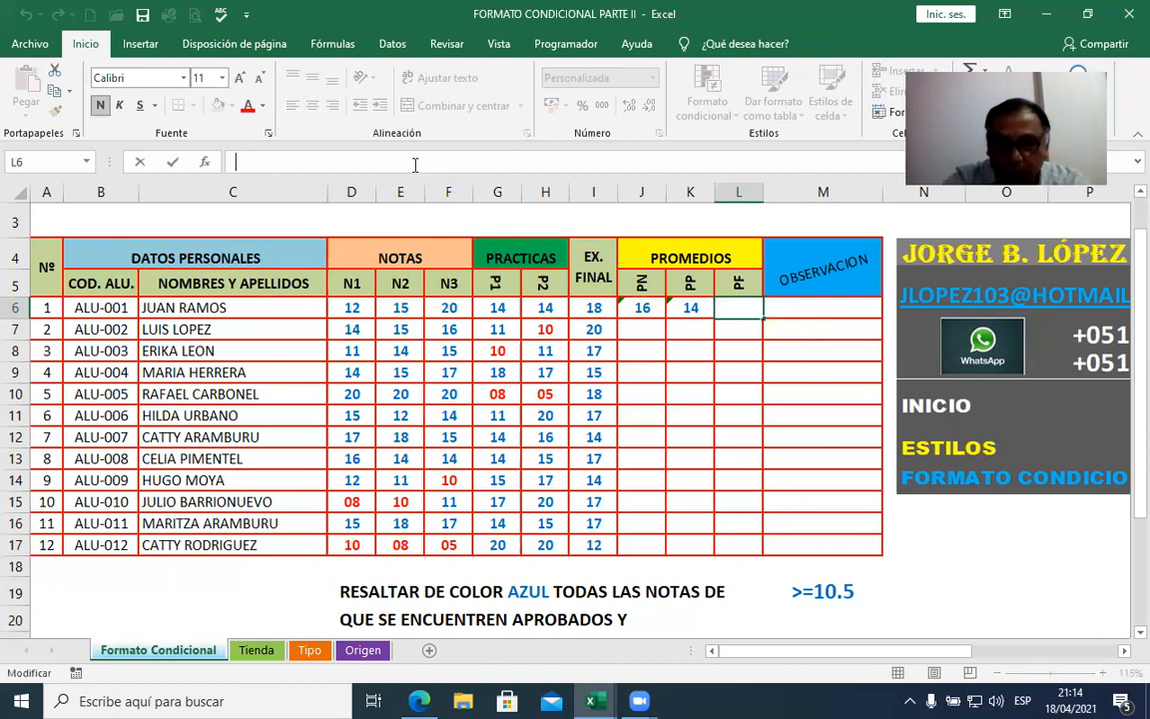
text(=PR)
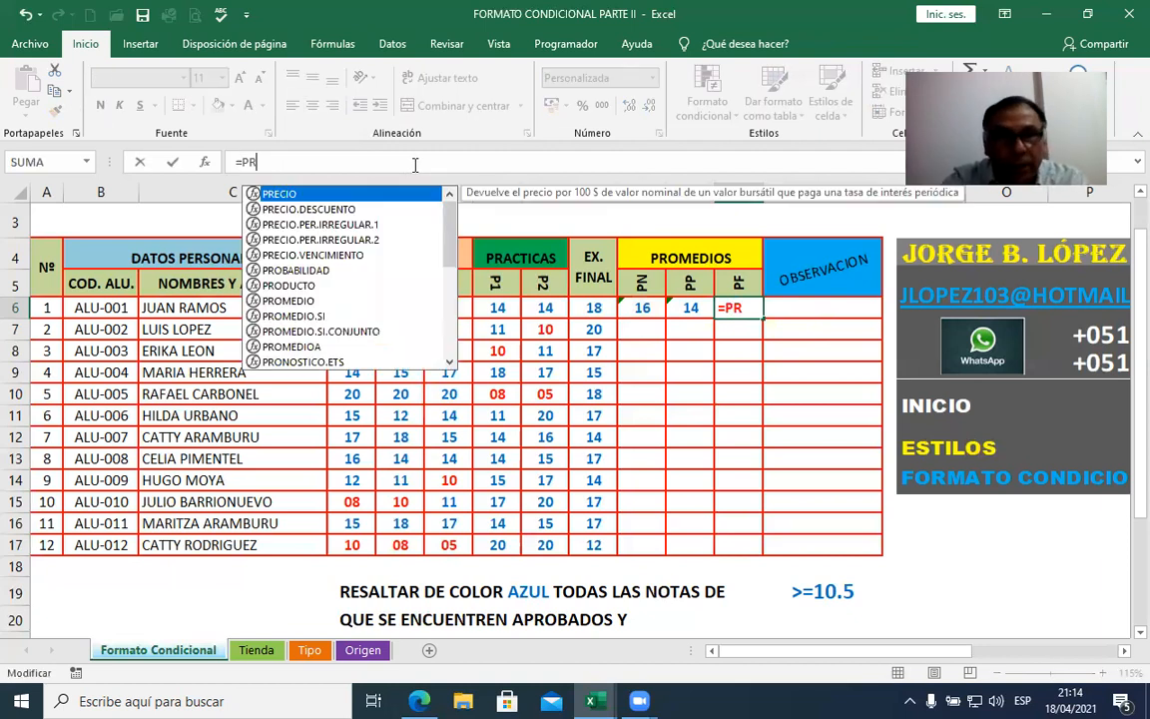
text(OM)
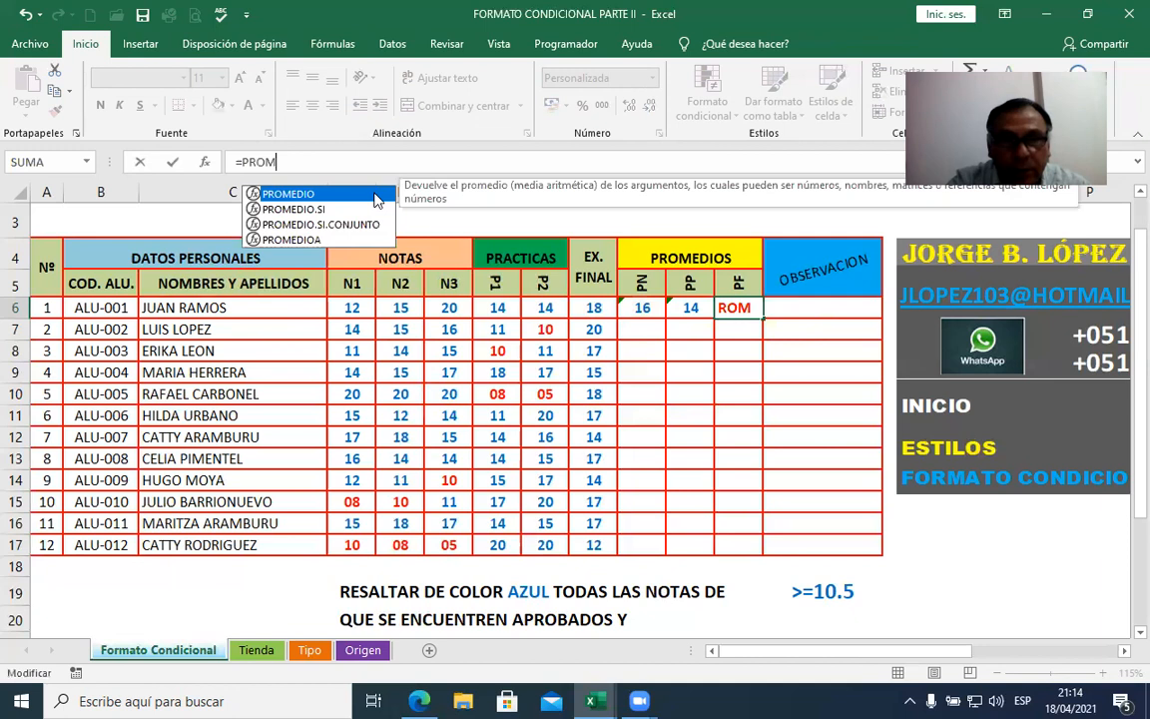
double_click(309, 195)
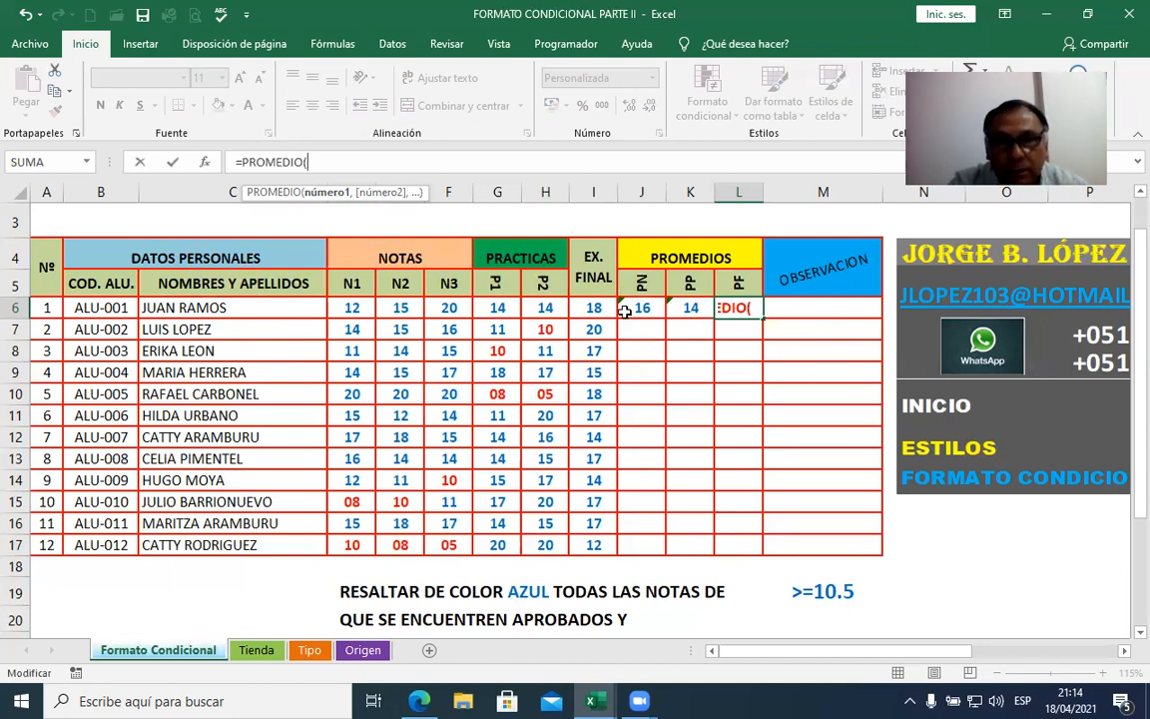
drag(593, 307, 679, 307)
key(Return)
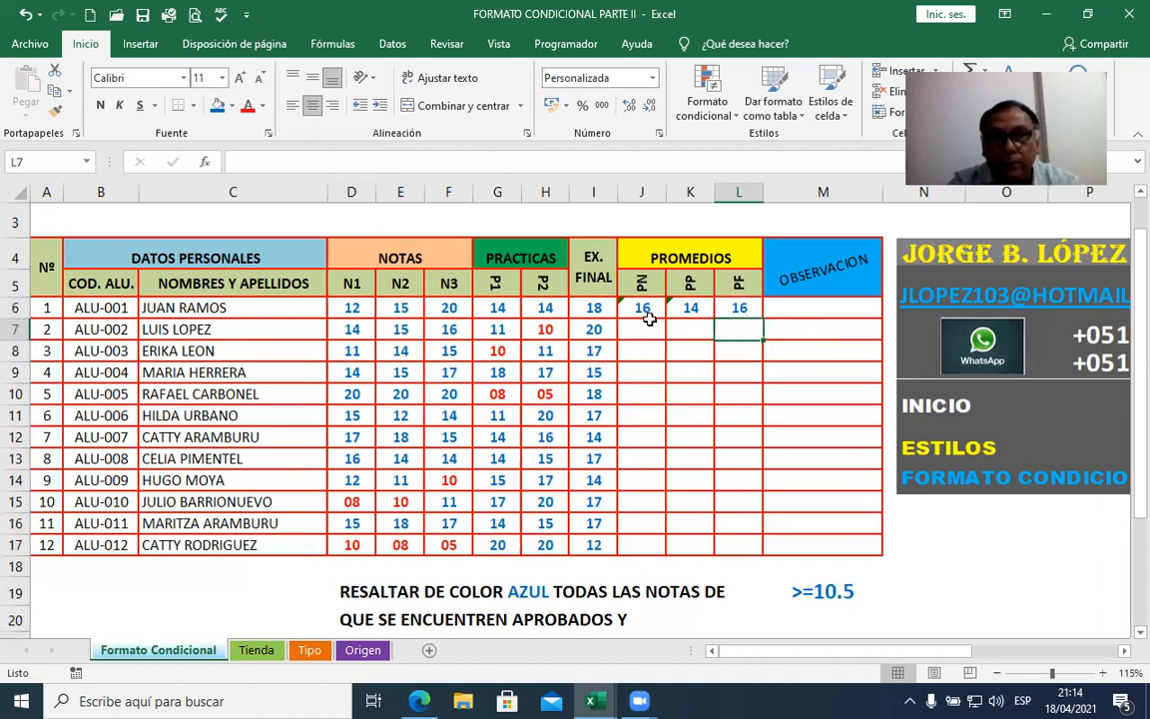
drag(642, 308, 743, 311)
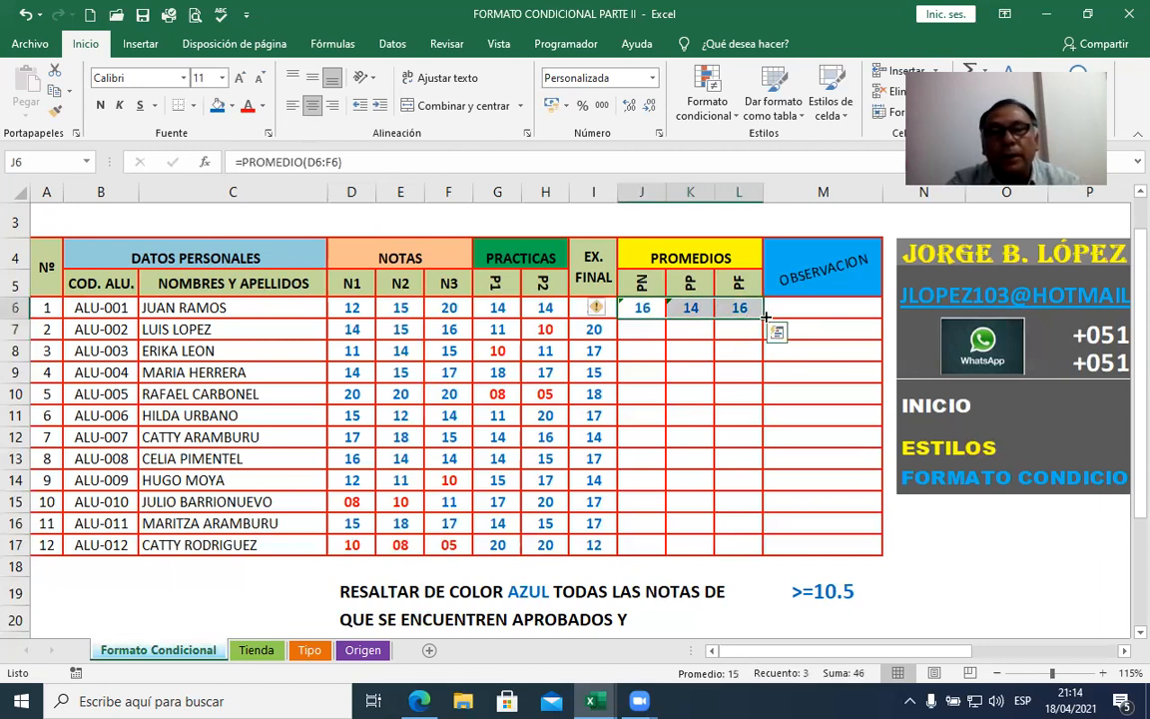
double_click(763, 315)
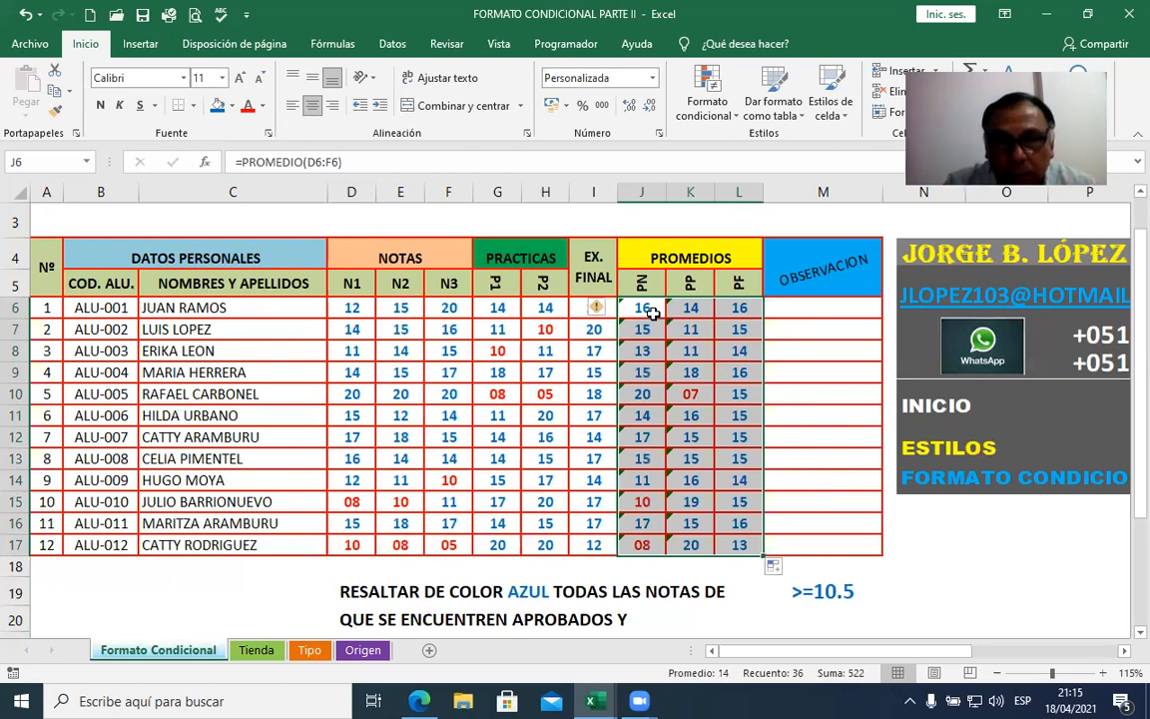
Step: Examine the PN, PP and PF average formulas and compare the failing averages with the grades they come from
click(684, 410)
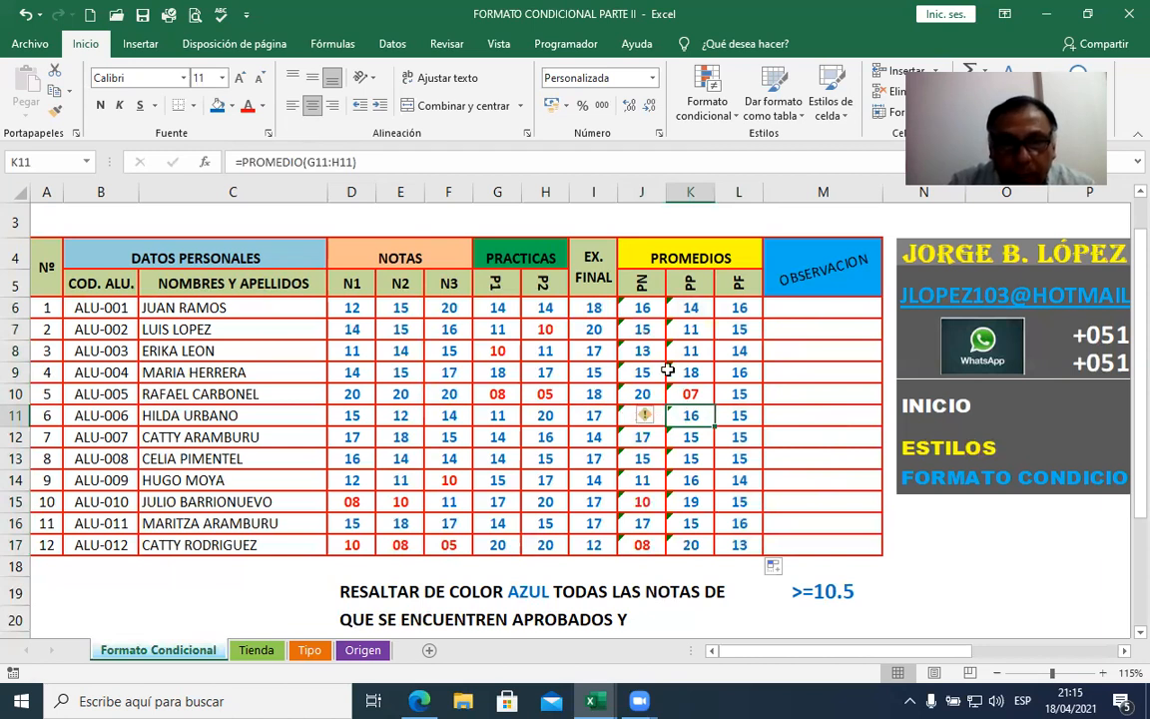
click(367, 393)
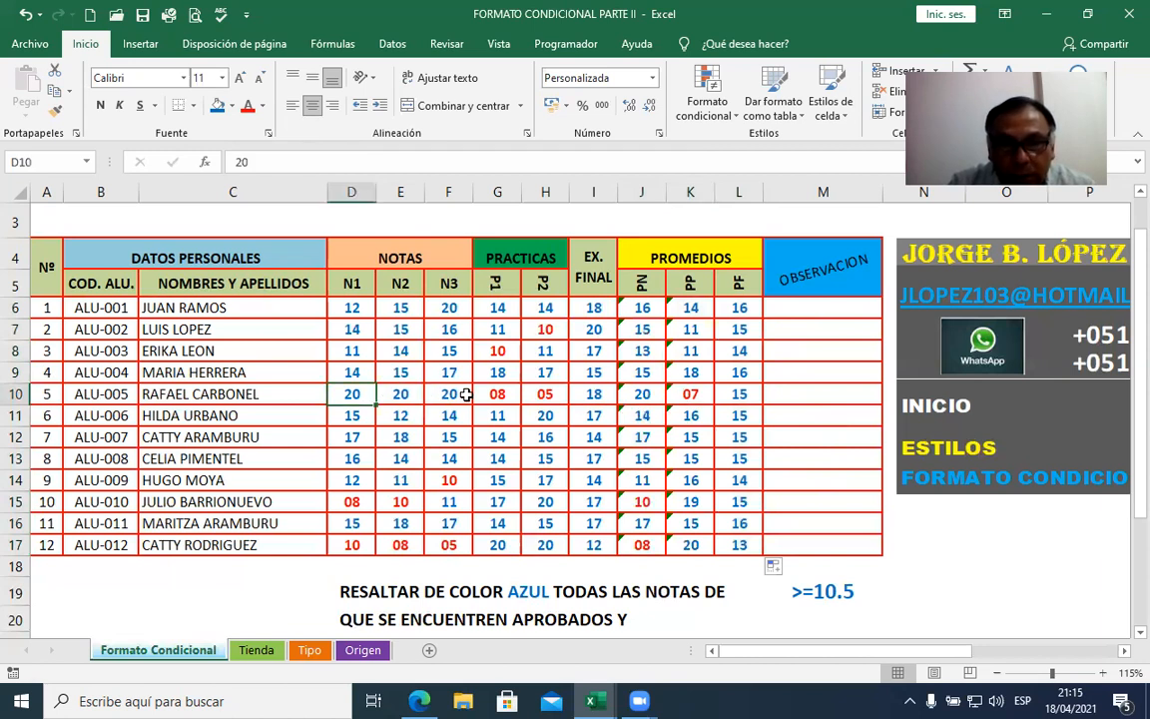
click(497, 393)
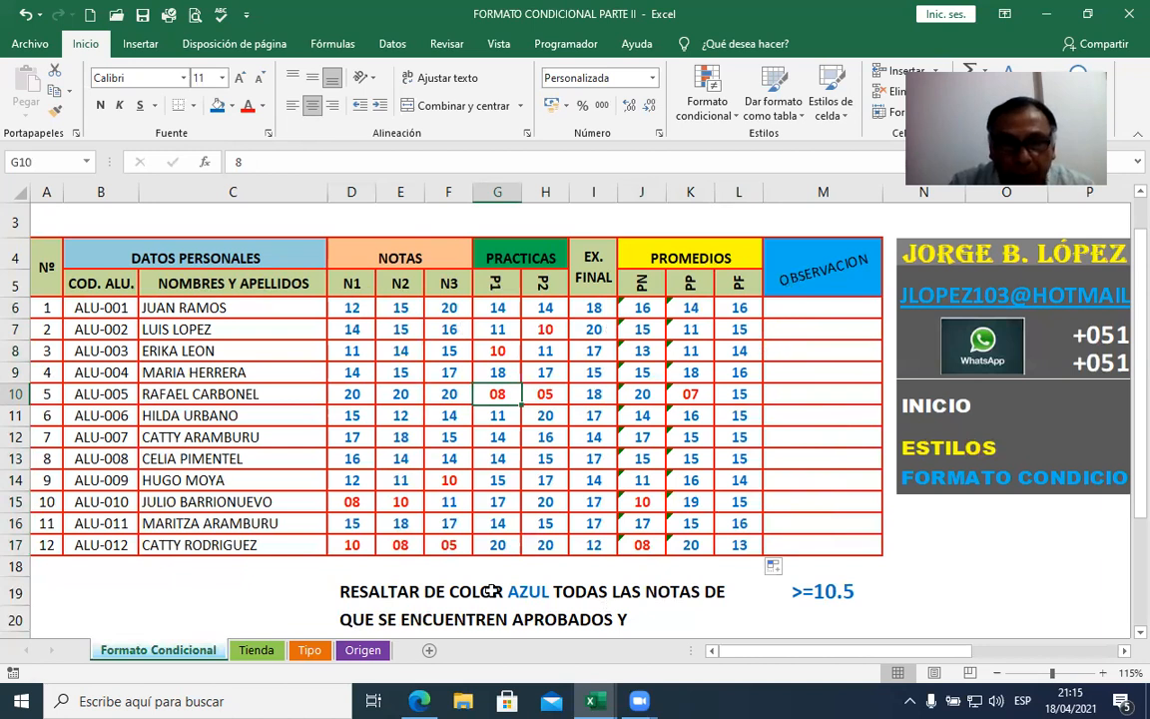
click(645, 309)
click(688, 308)
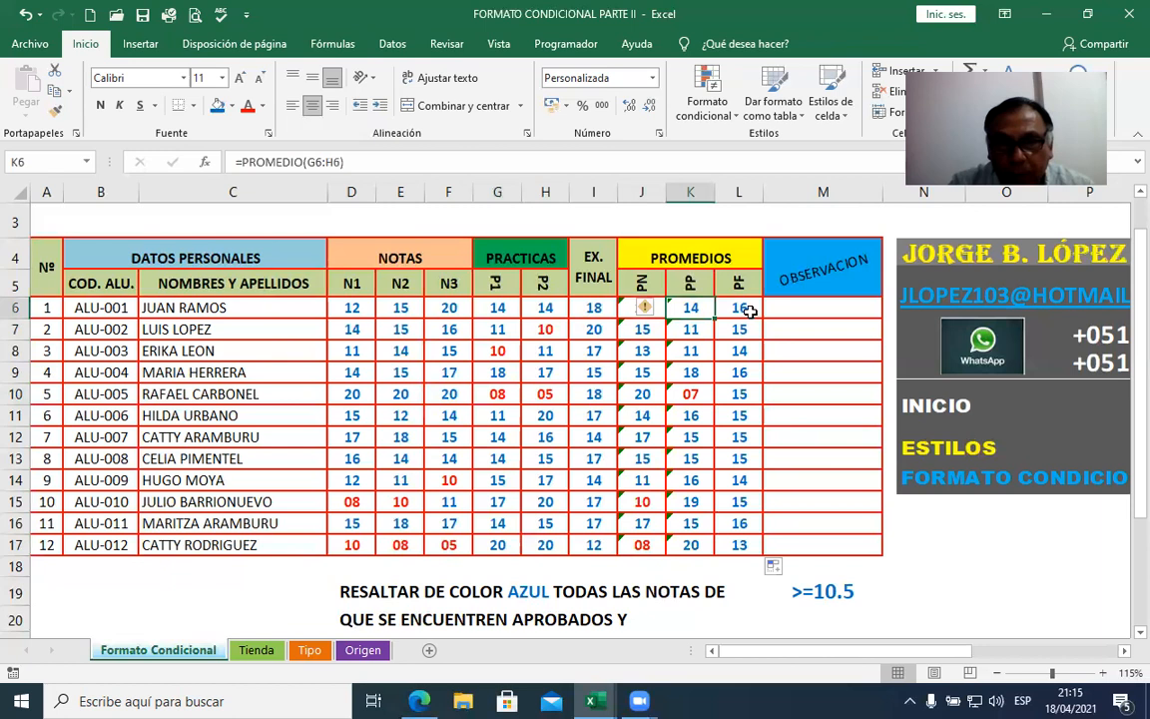
click(745, 309)
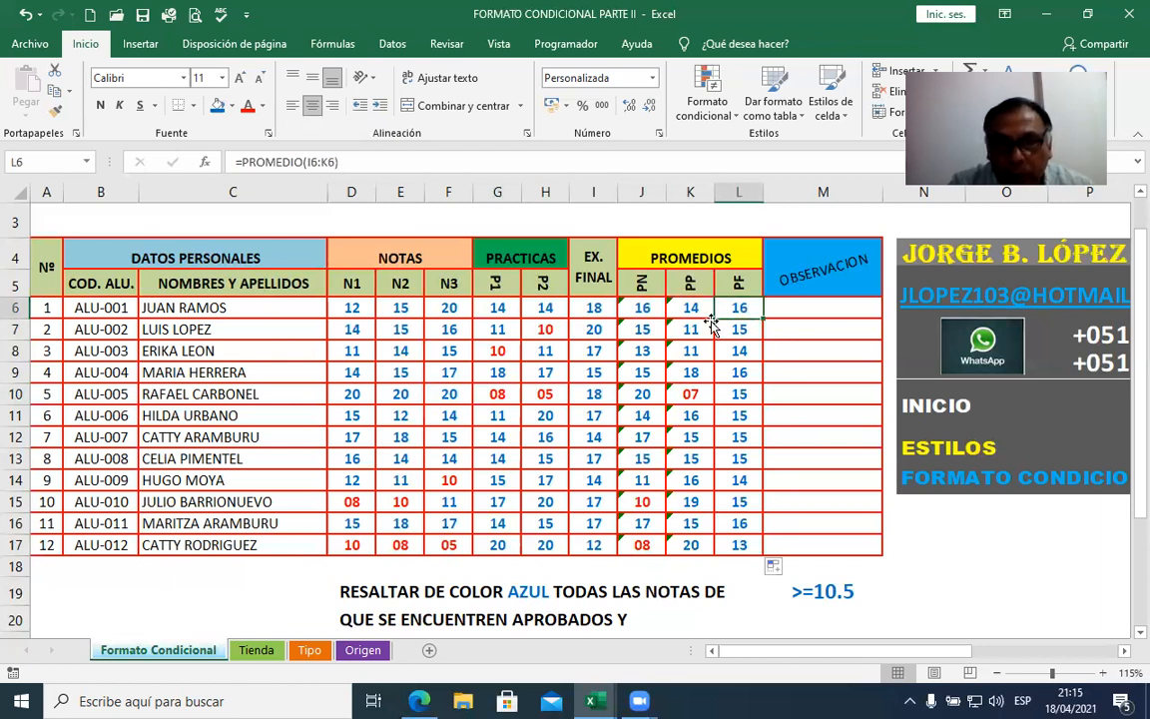
click(696, 393)
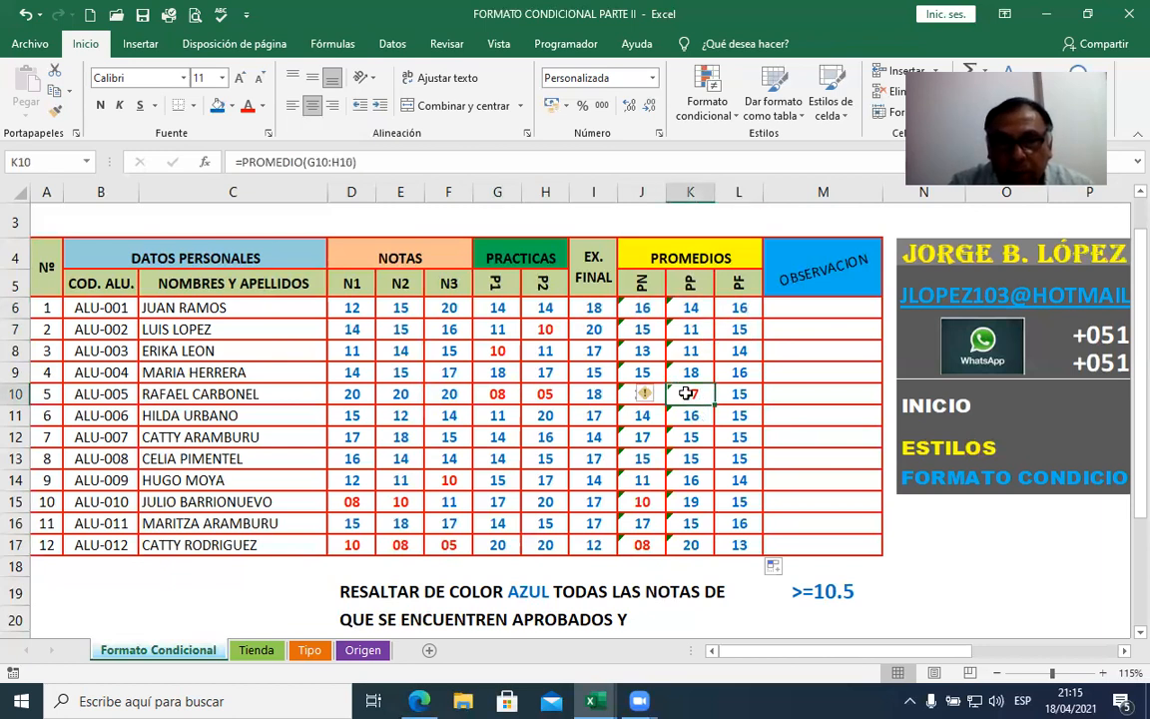
click(641, 545)
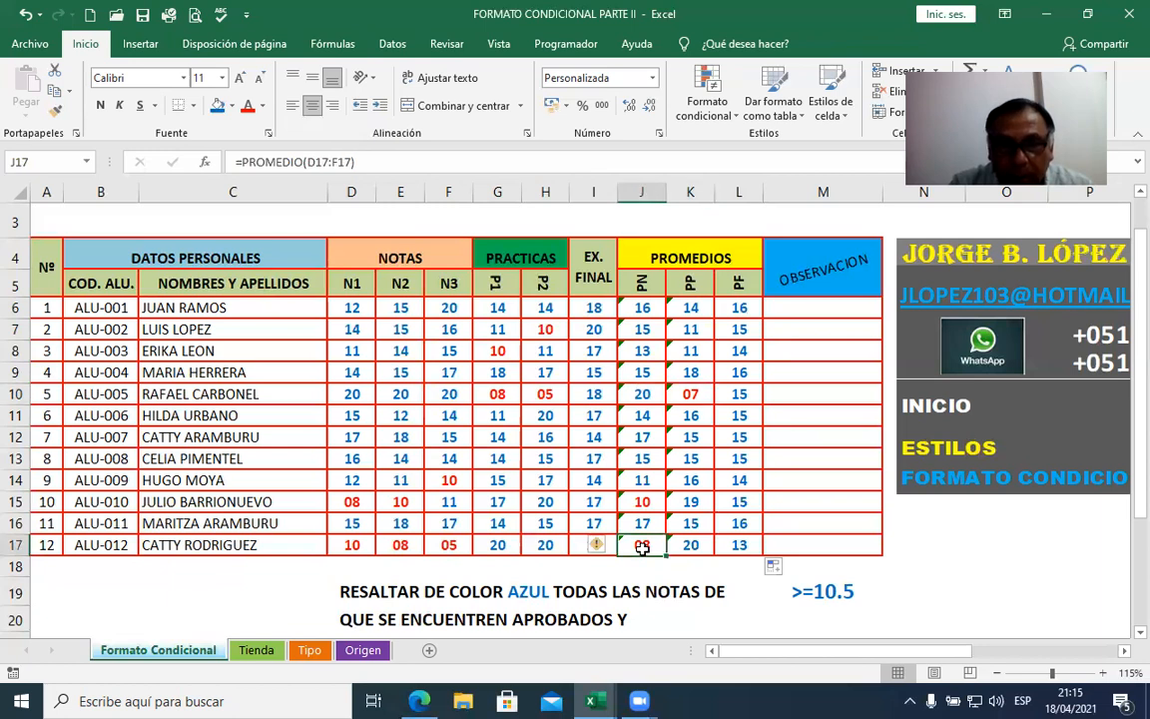
click(642, 501)
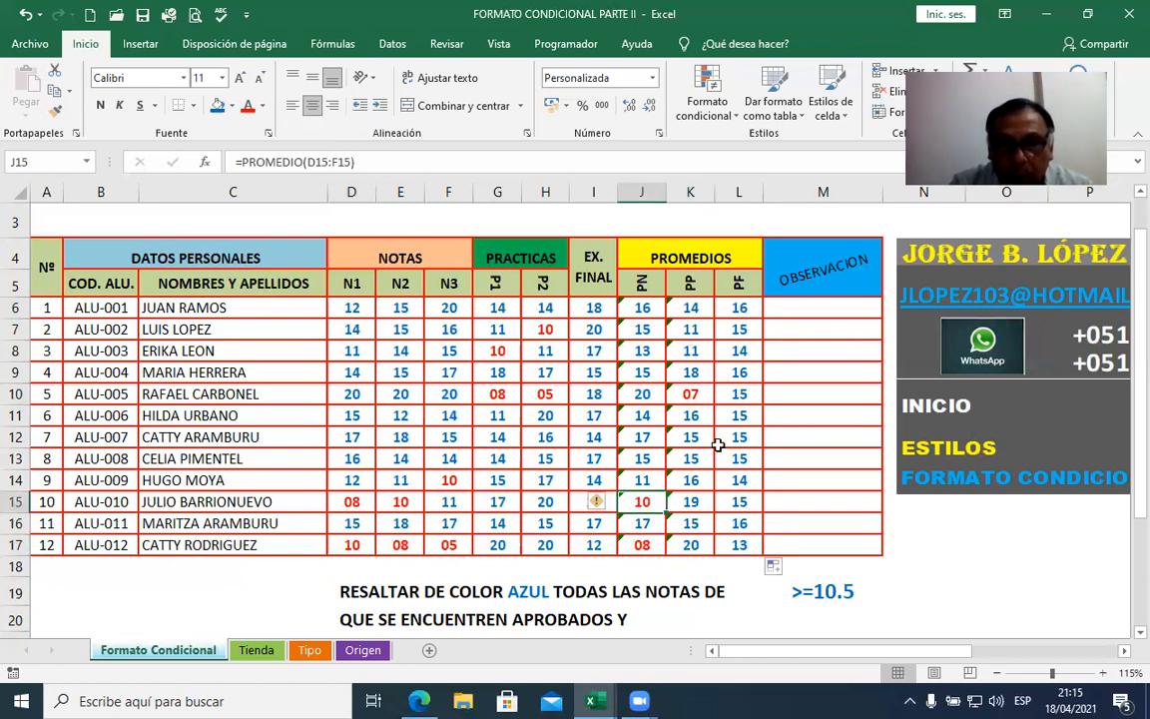
click(689, 393)
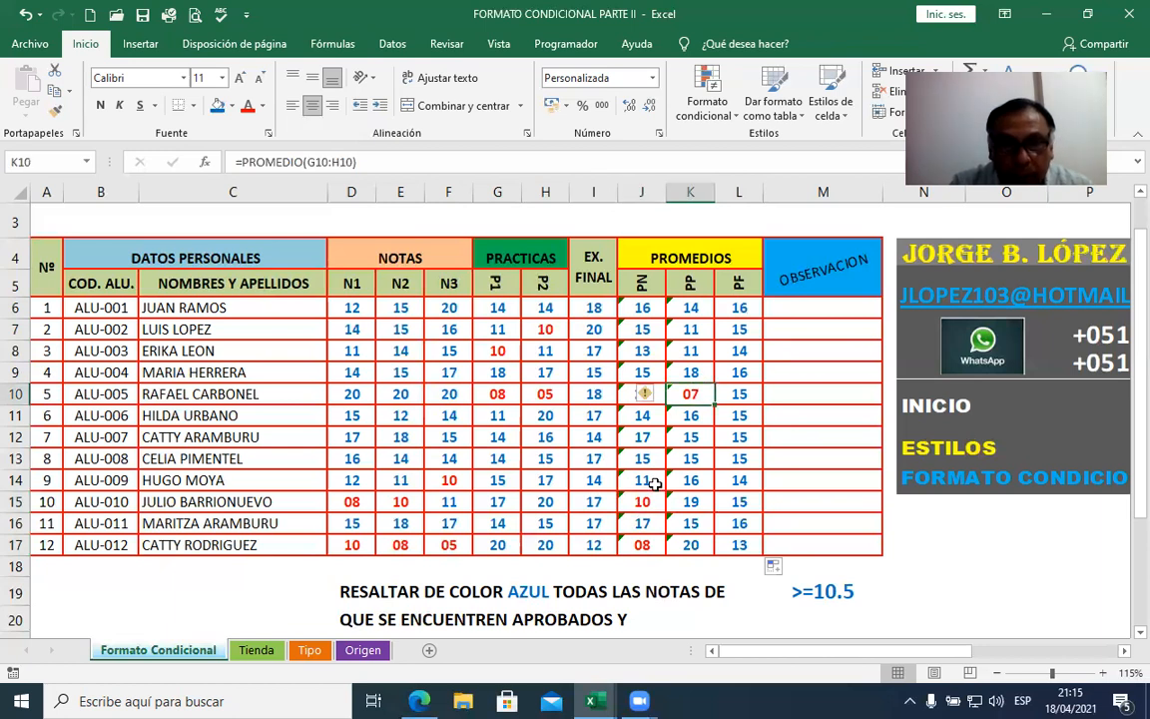
Step: Change the last student's practice grades in row 17 to 10 in G17 and 8} in H17
click(505, 545)
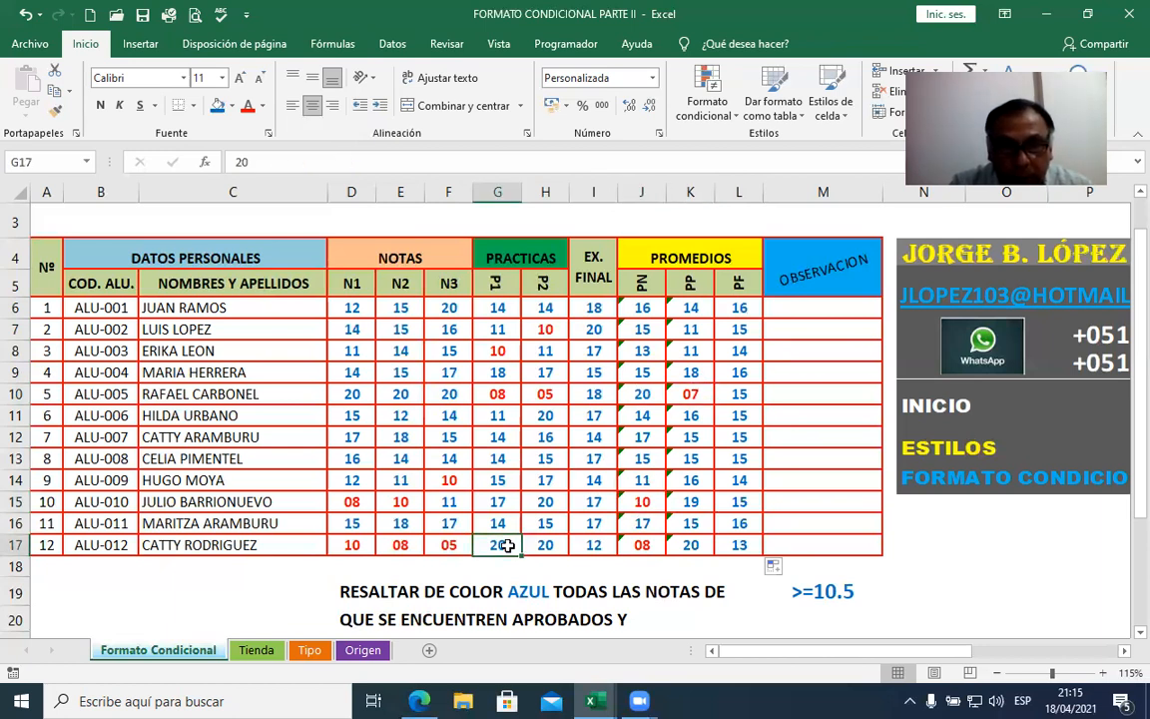
text(10)
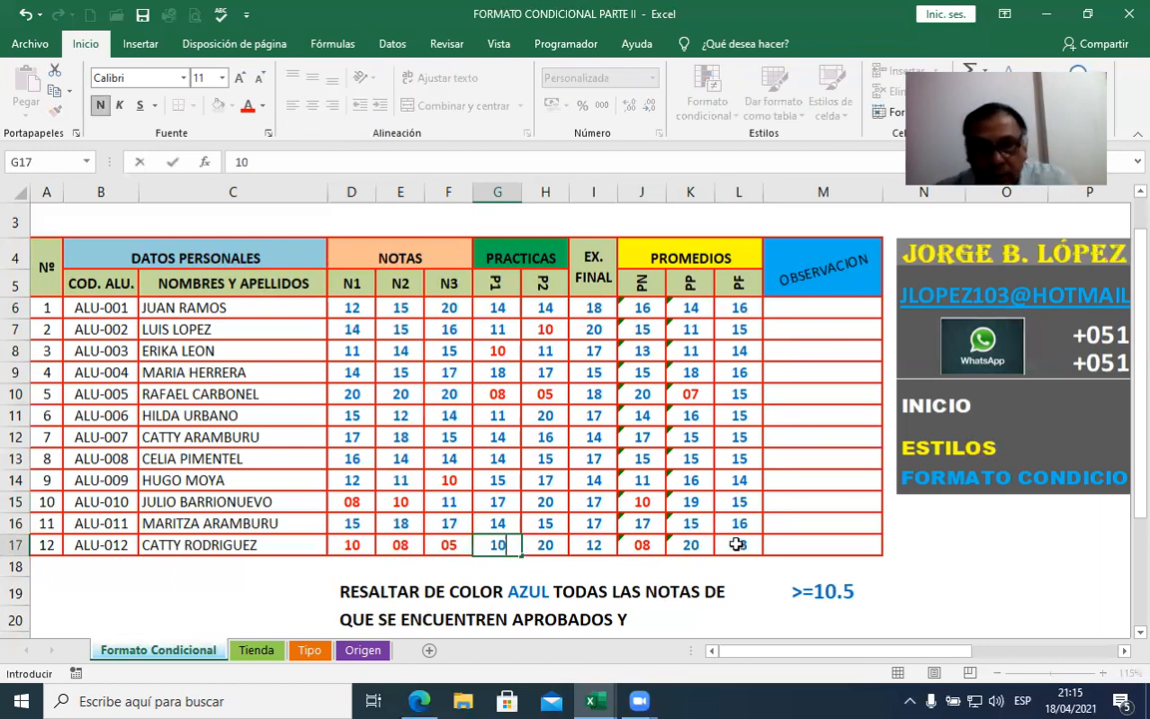
key(Return)
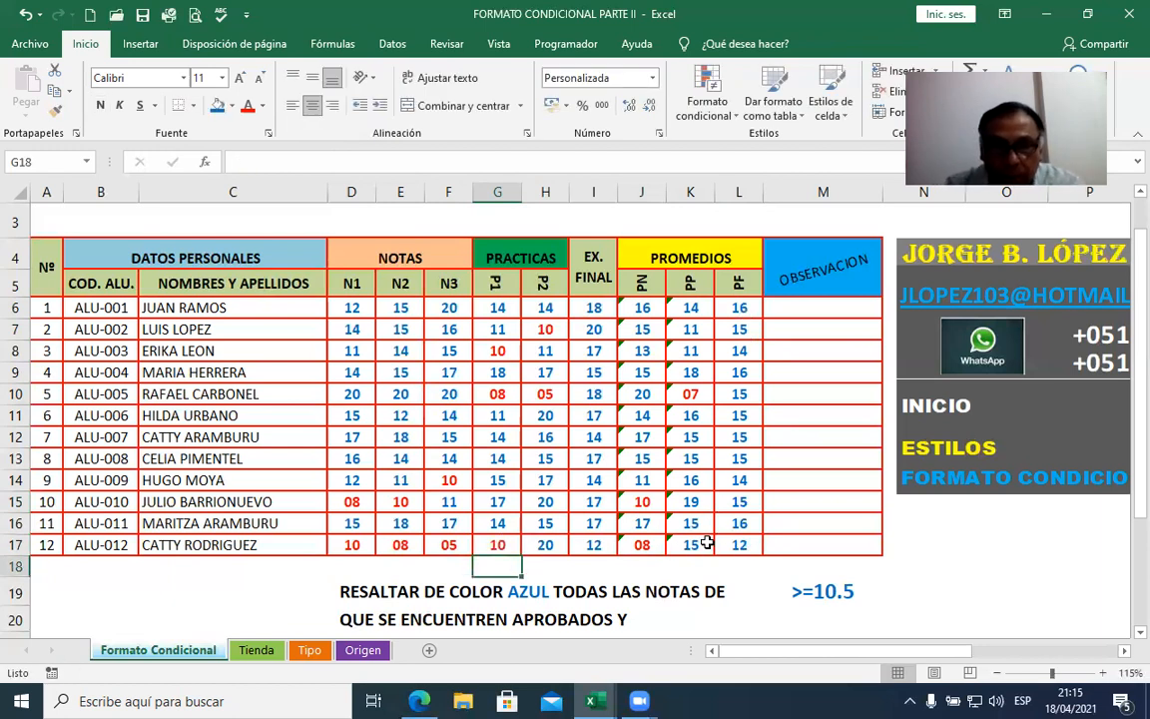
click(555, 546)
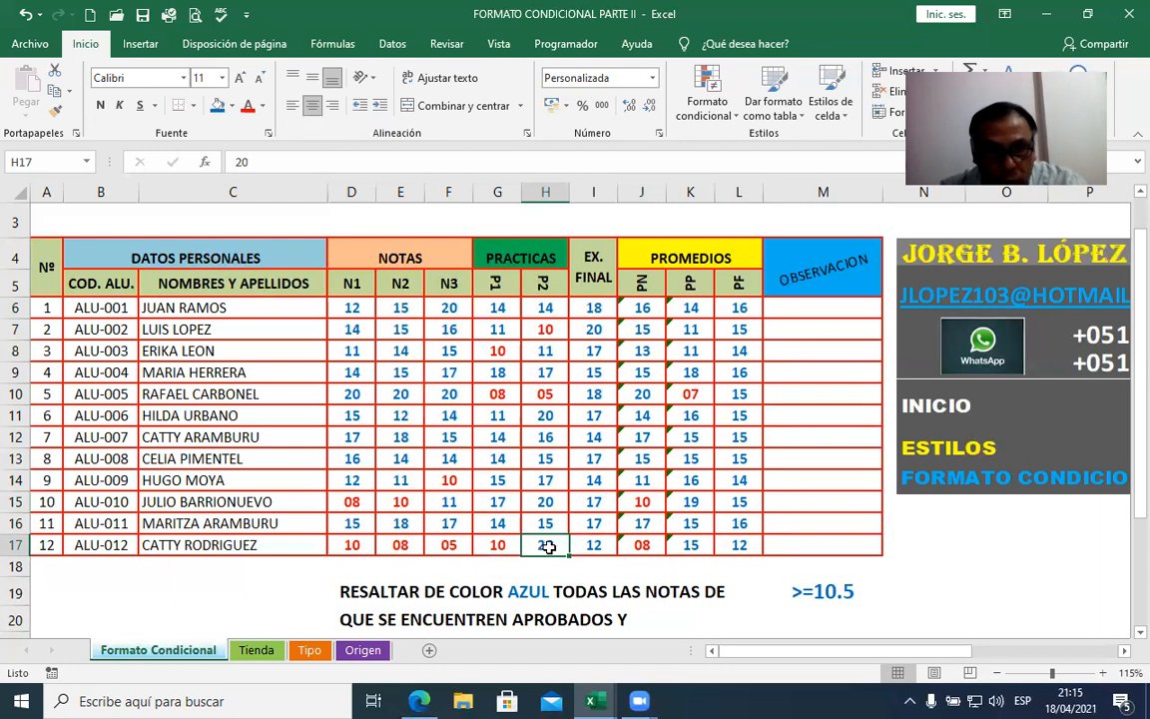
text(8})
key(Return)
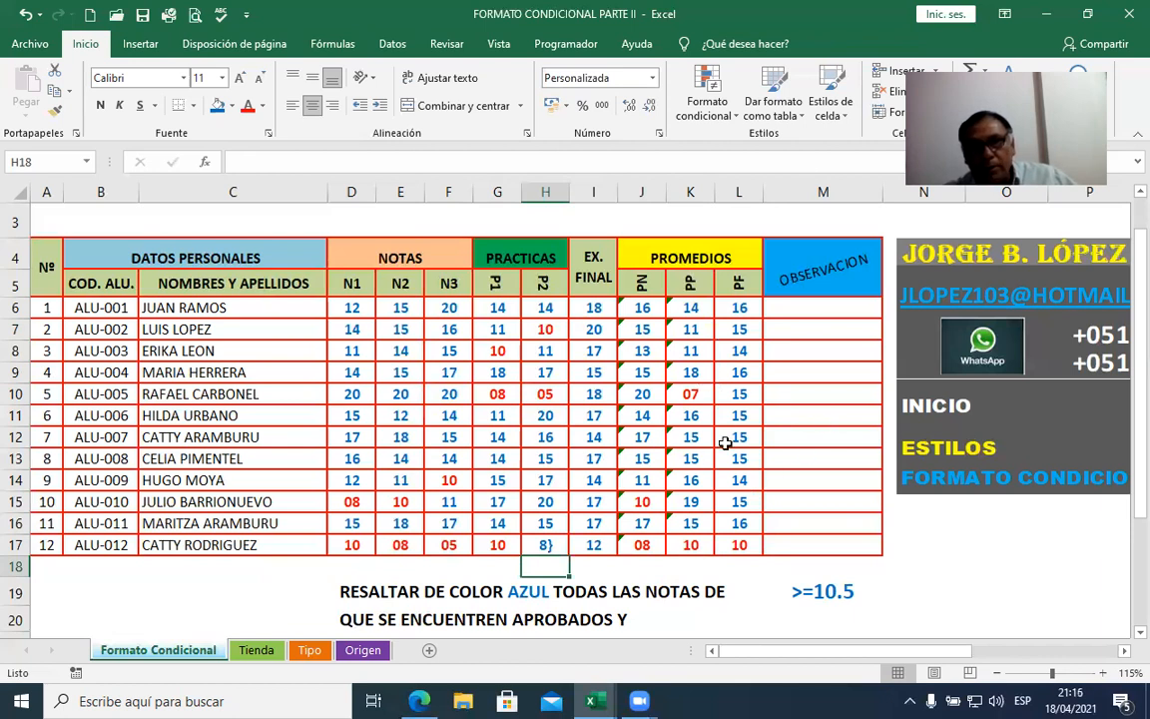
Step: Enter the formula =SI(L6>=10.5,"PROMOVIDO","DESAPROBADO") in M6 for the first student's OBSERVACION
click(804, 311)
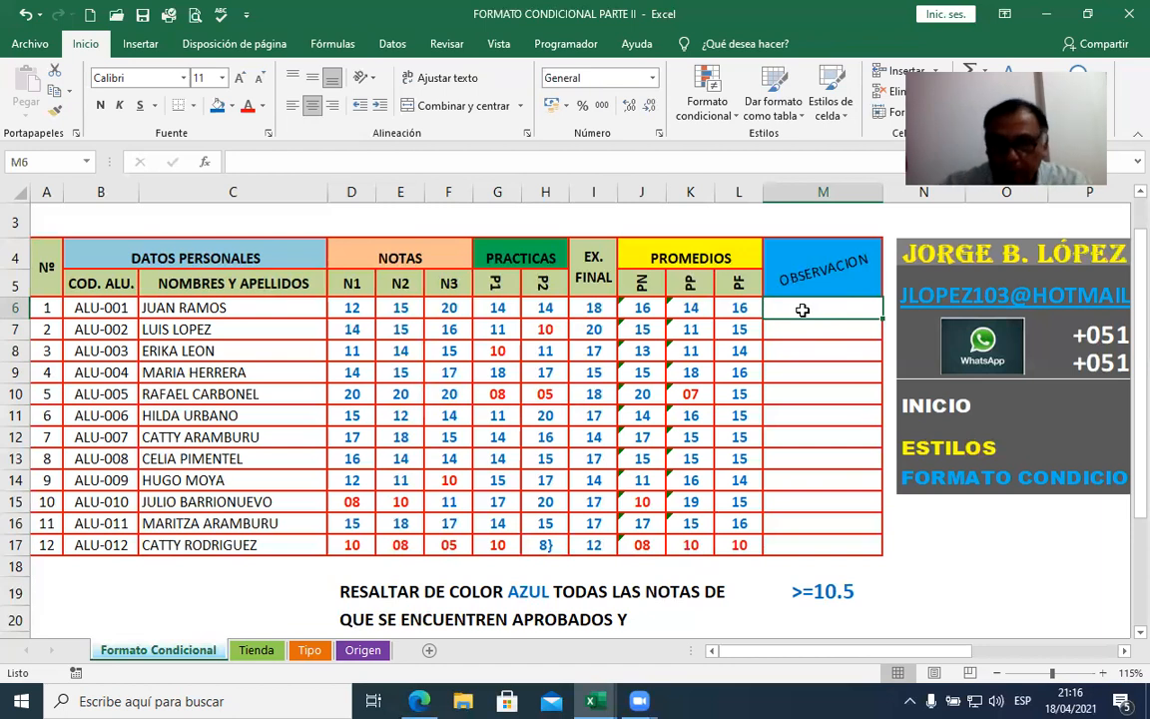
text(=SI()
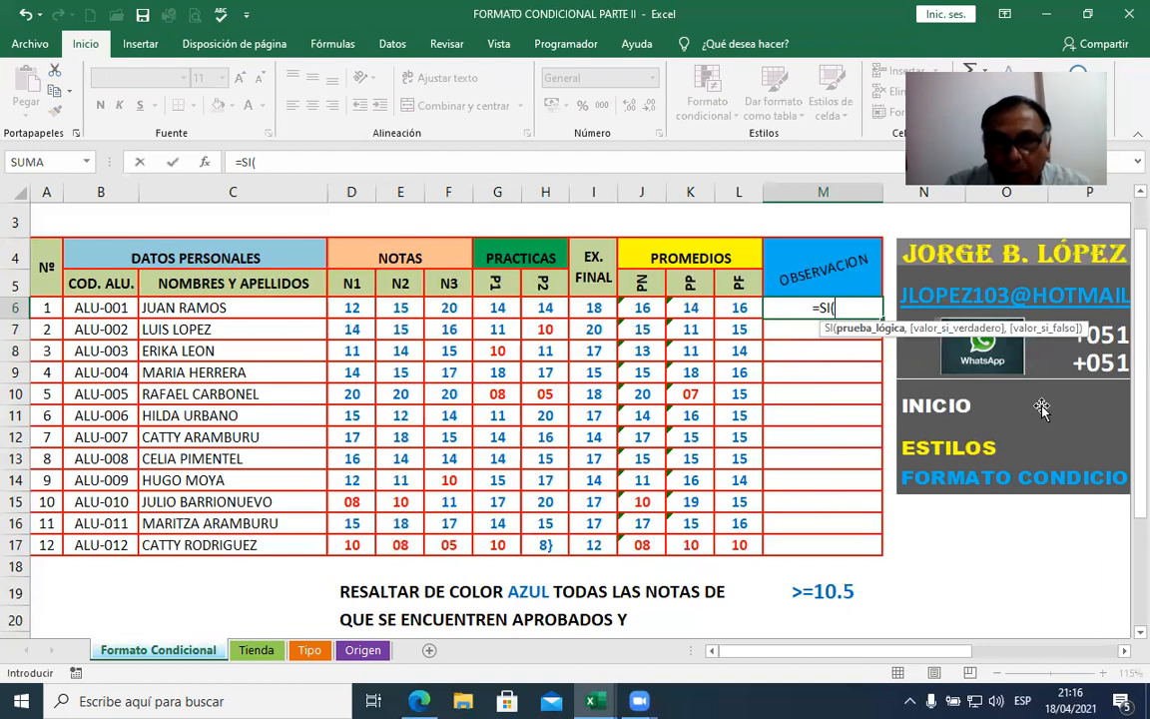
click(746, 310)
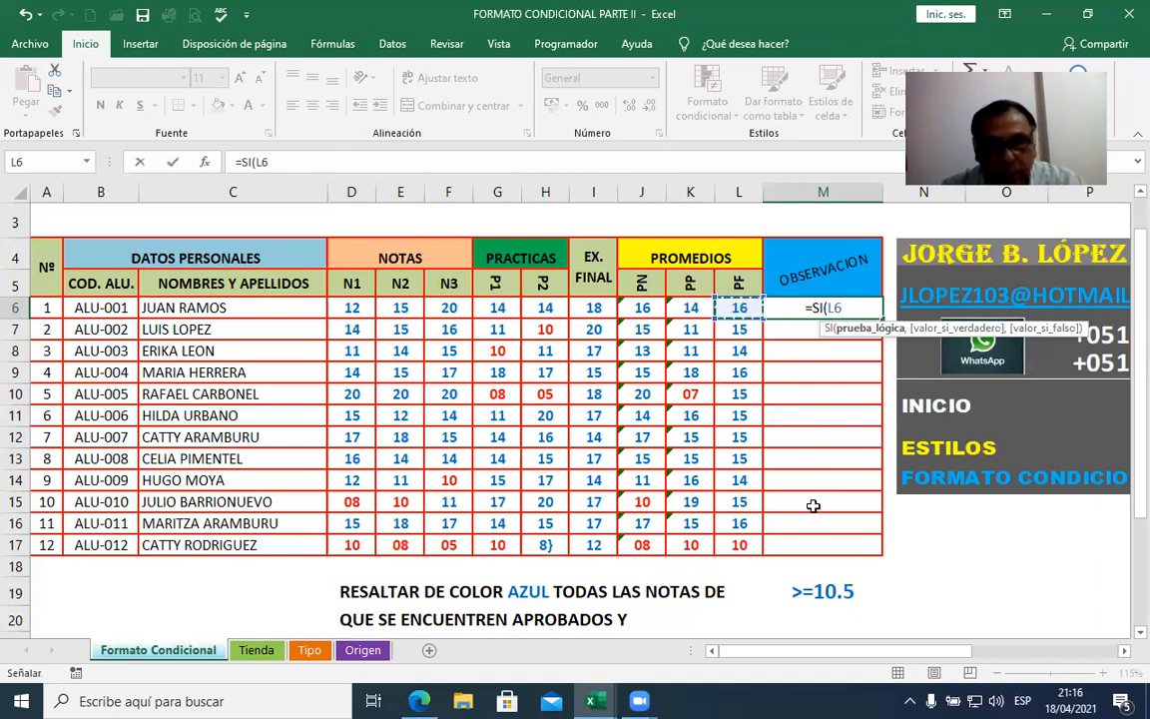
text(>=10.)
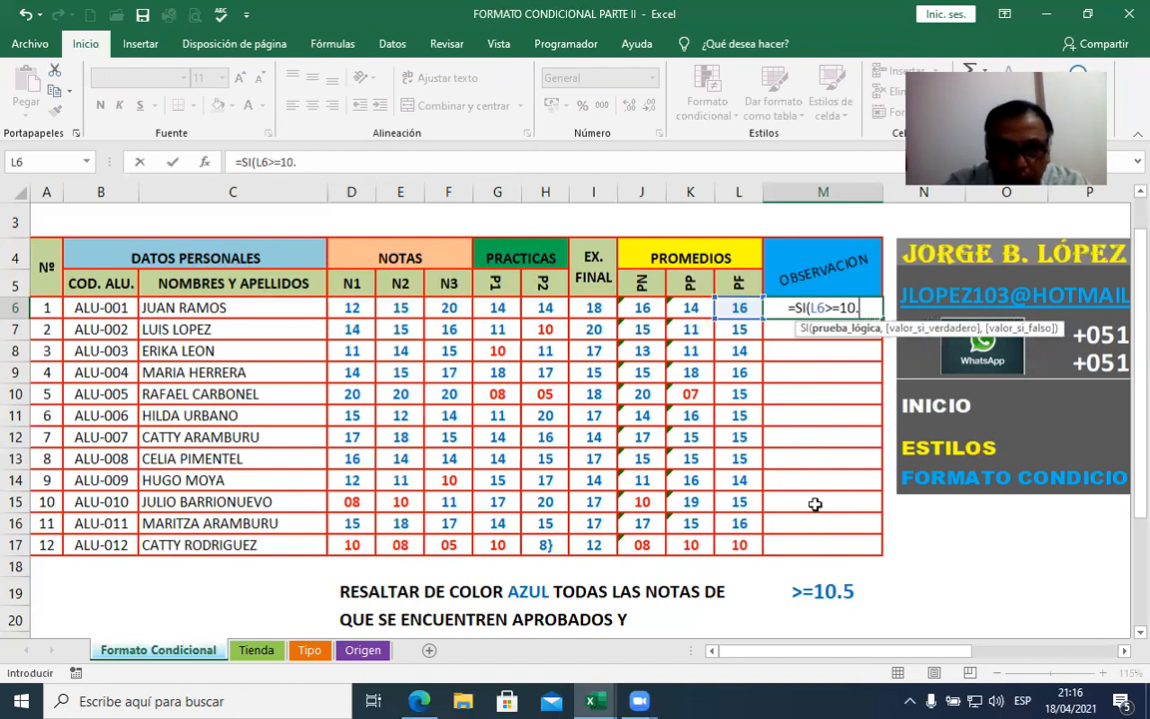
text(5)
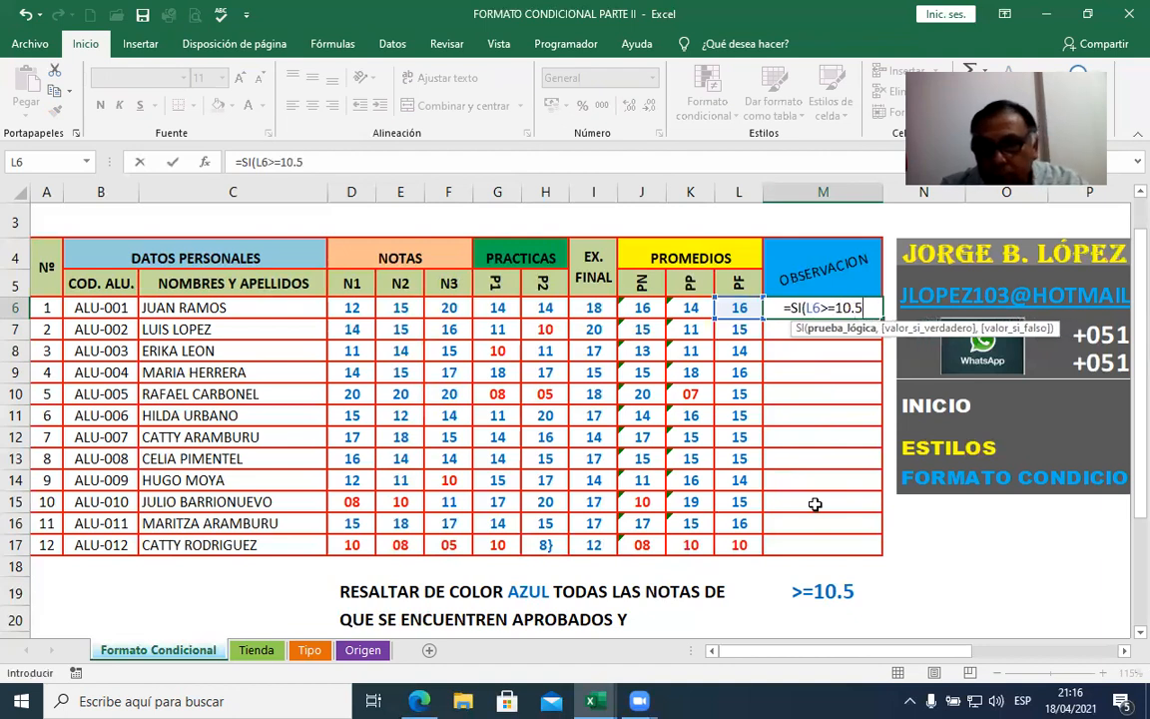
text(,)
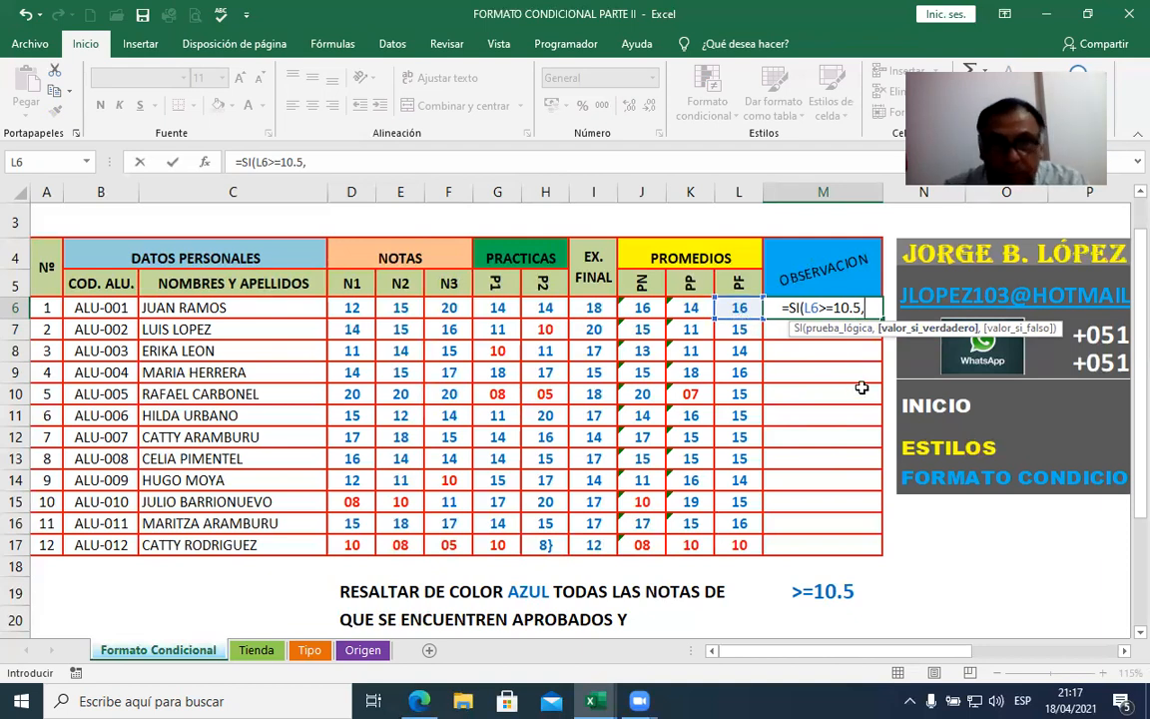
text("PROMOVIDO)
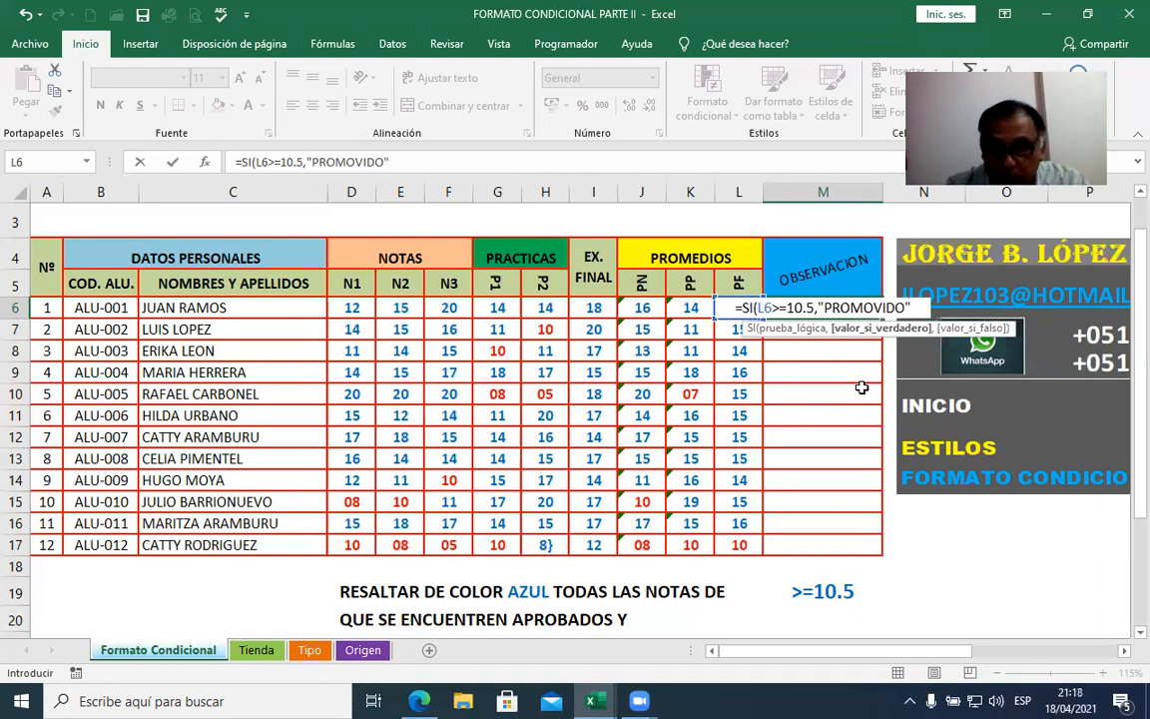
text(,)
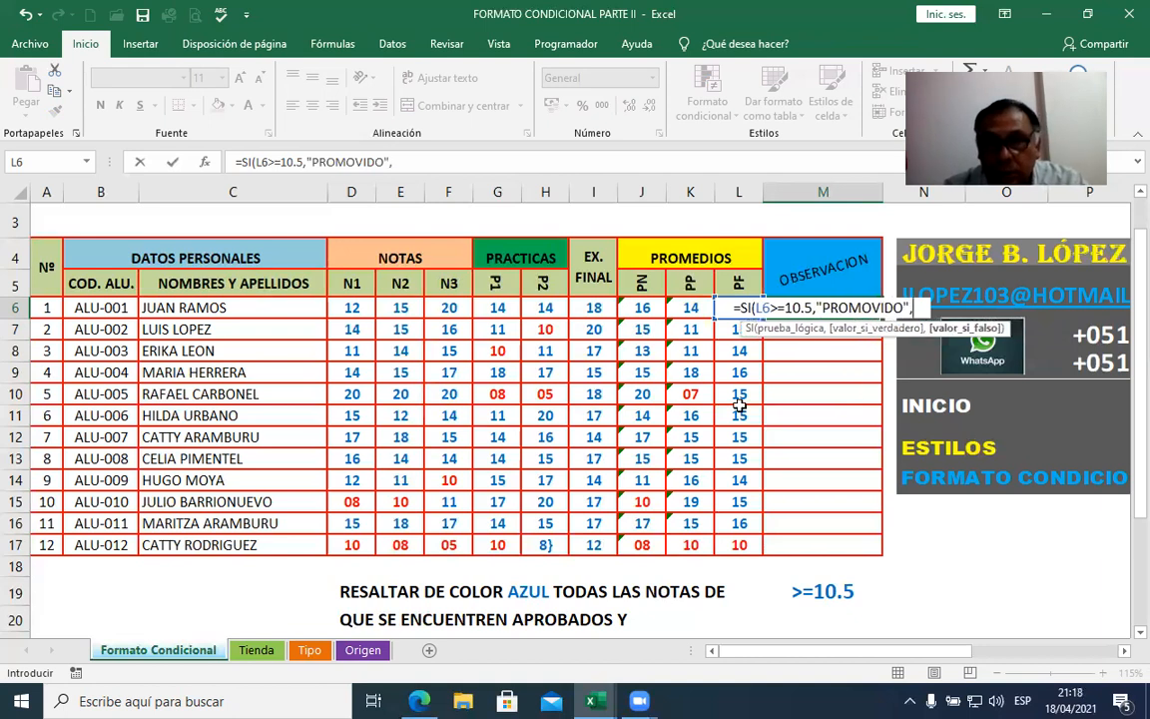
text("DESAPROBADO)
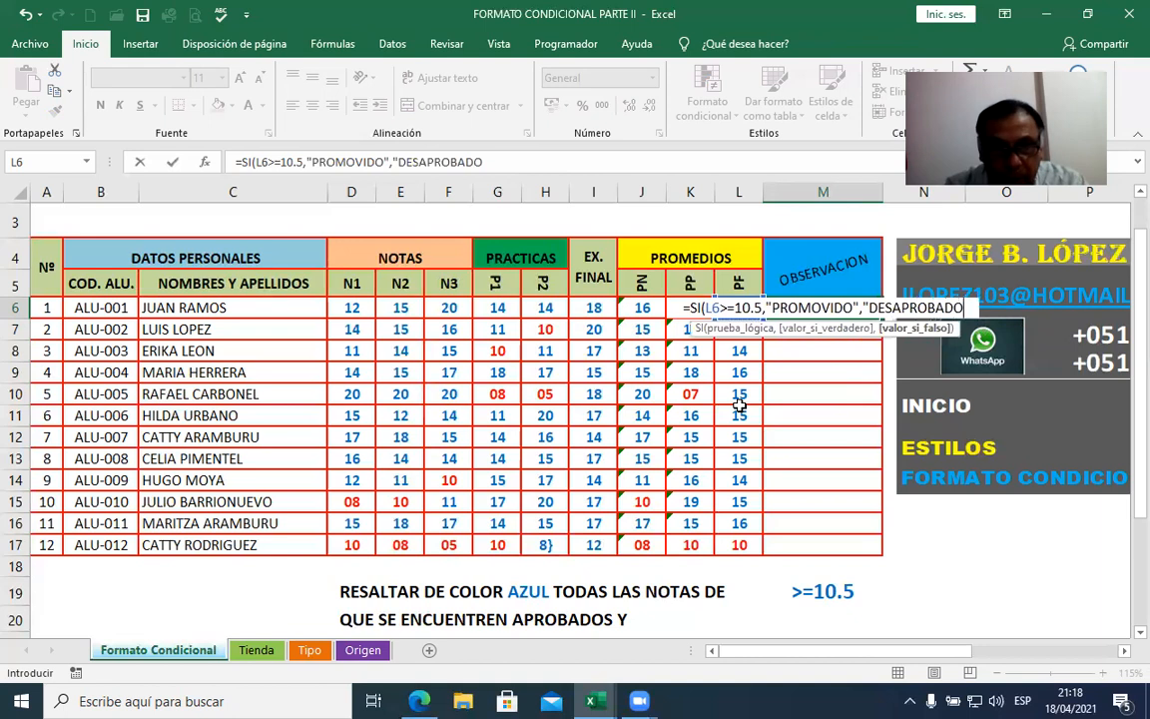
text("))
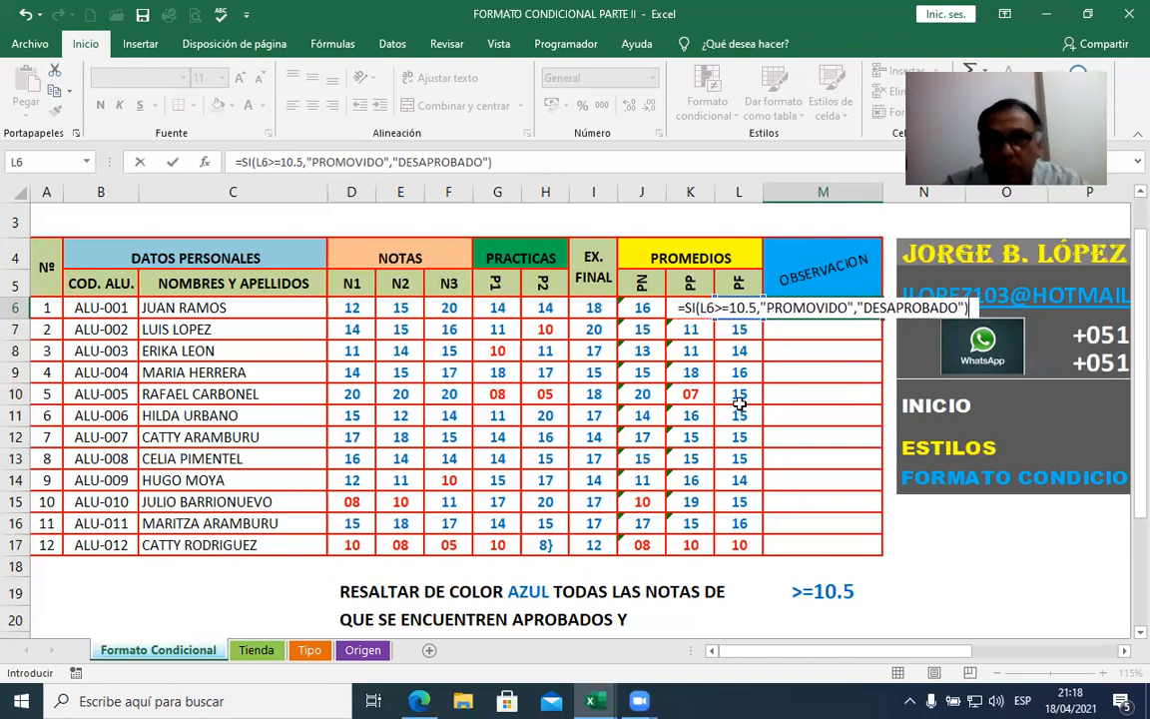
key(Return)
Step: Fill the OBSERVACION formula from M6 down to M17 for all the students
click(855, 310)
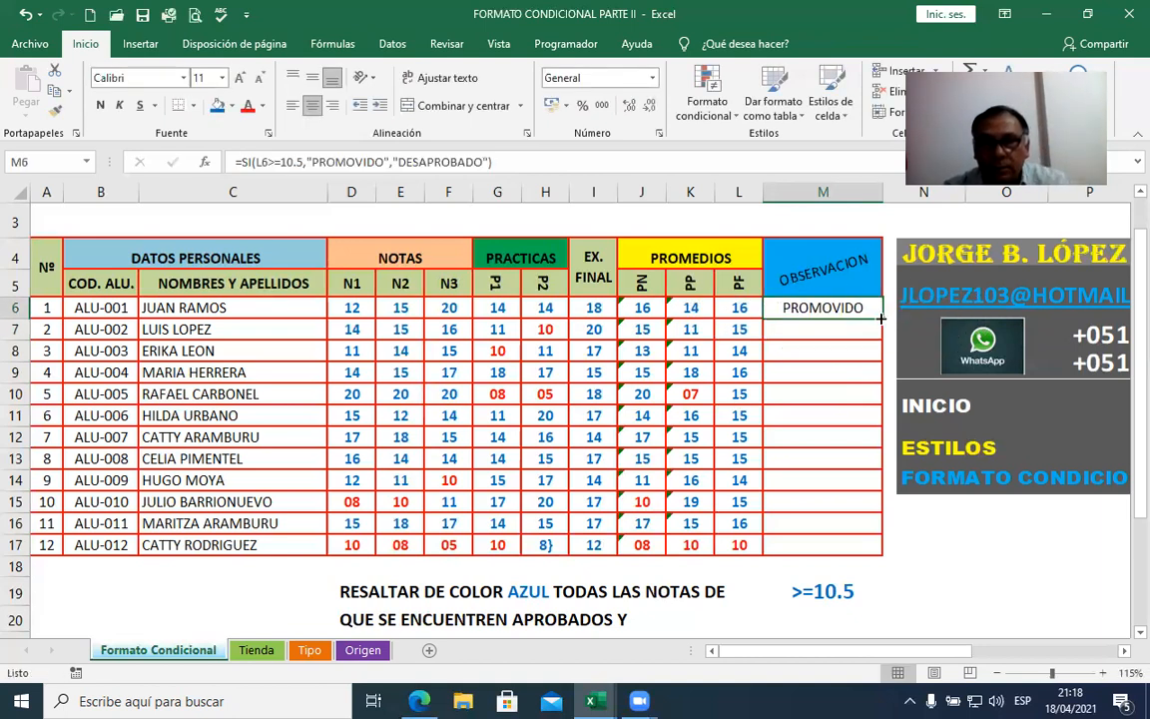
double_click(883, 318)
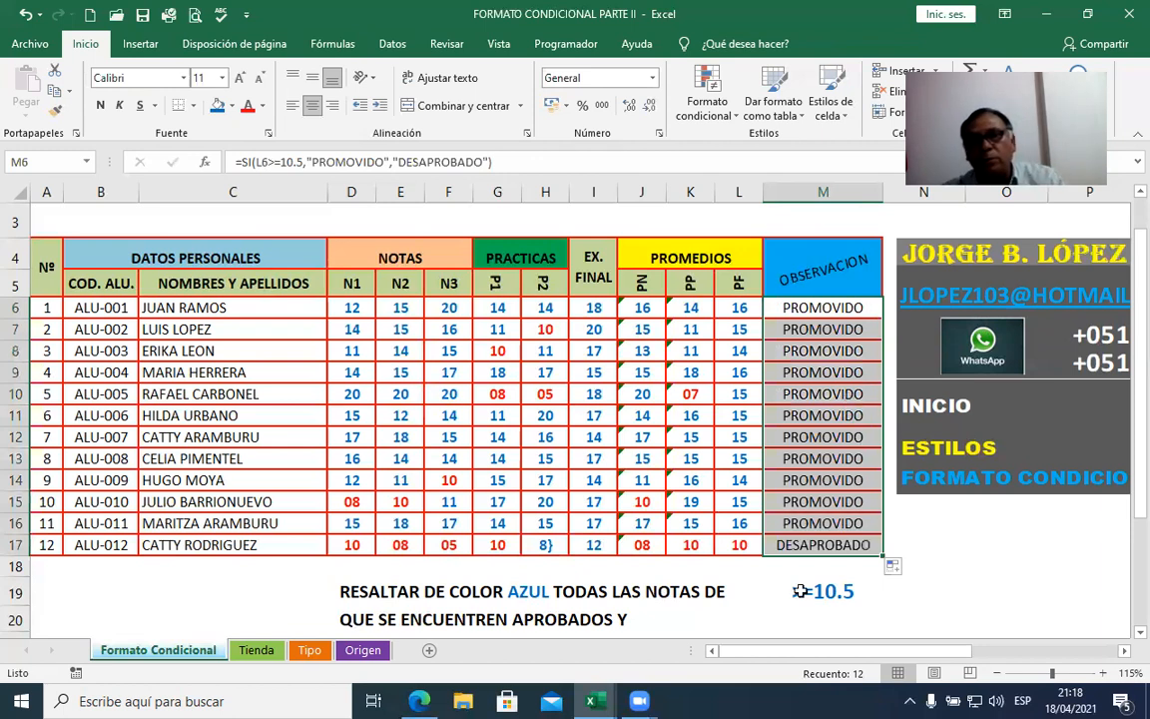
click(778, 308)
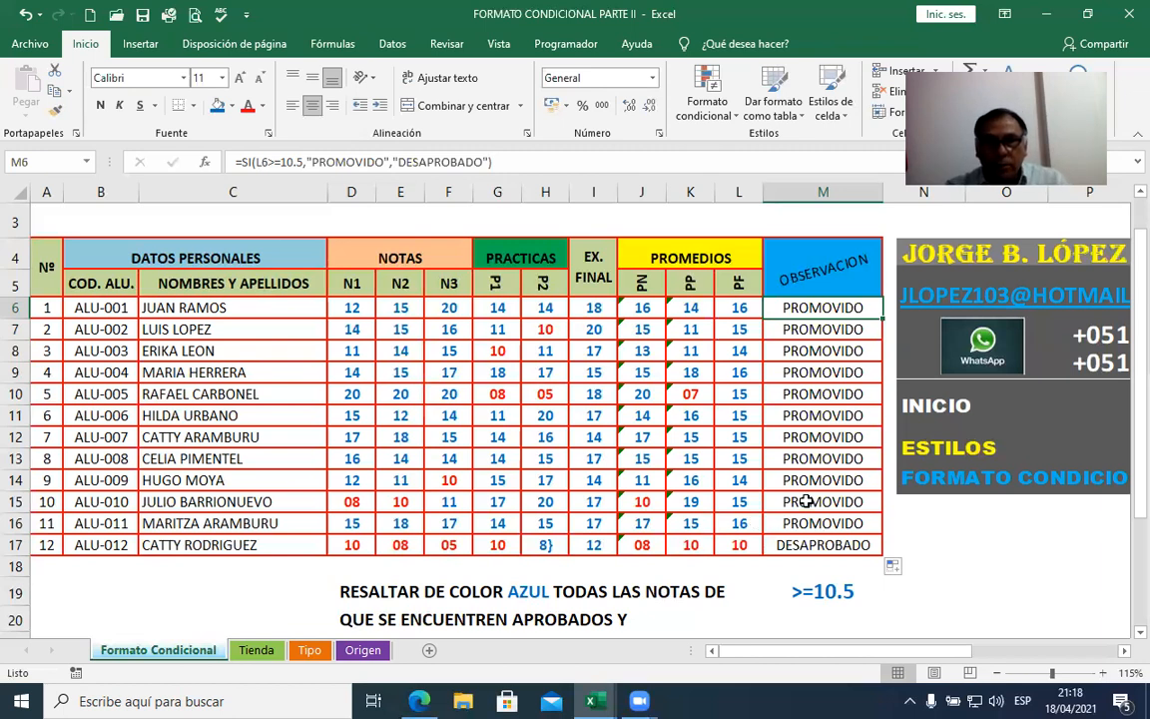
scroll(806, 502, down, 1)
scroll(807, 501, up, 1)
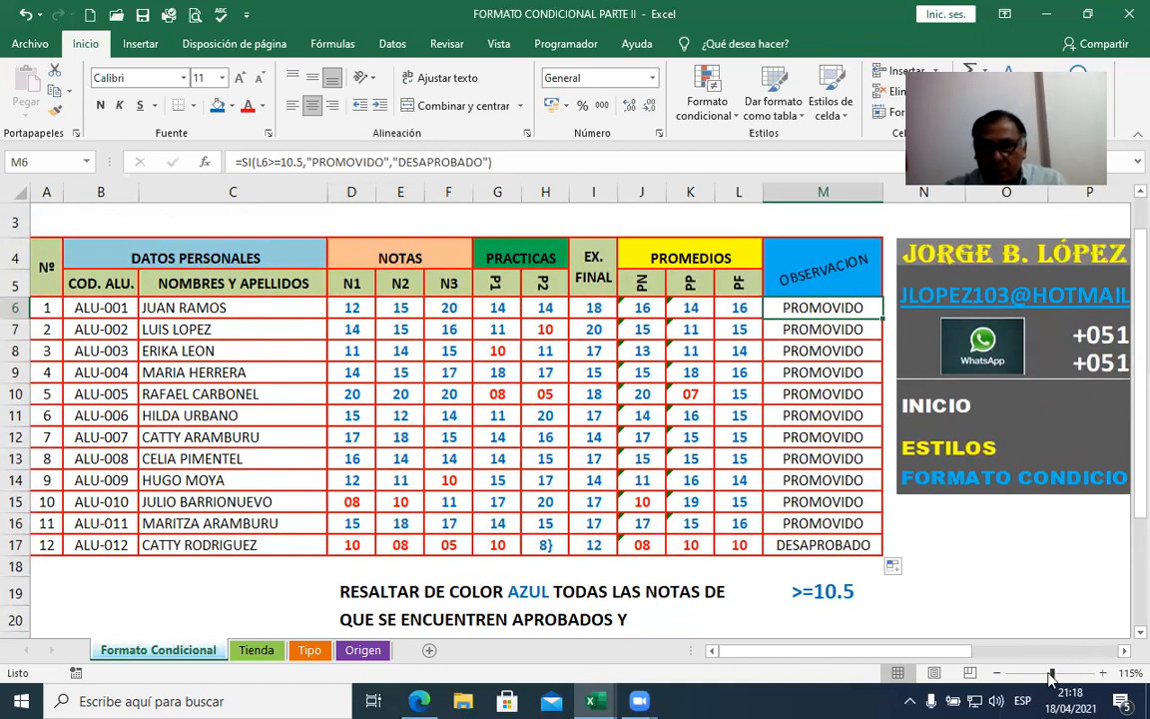
Step: Switch to the Formato Condicional - 2021 workbook and show its Public sheet with the Tablas Dinámicas workshop announcement
drag(1050, 675, 1045, 674)
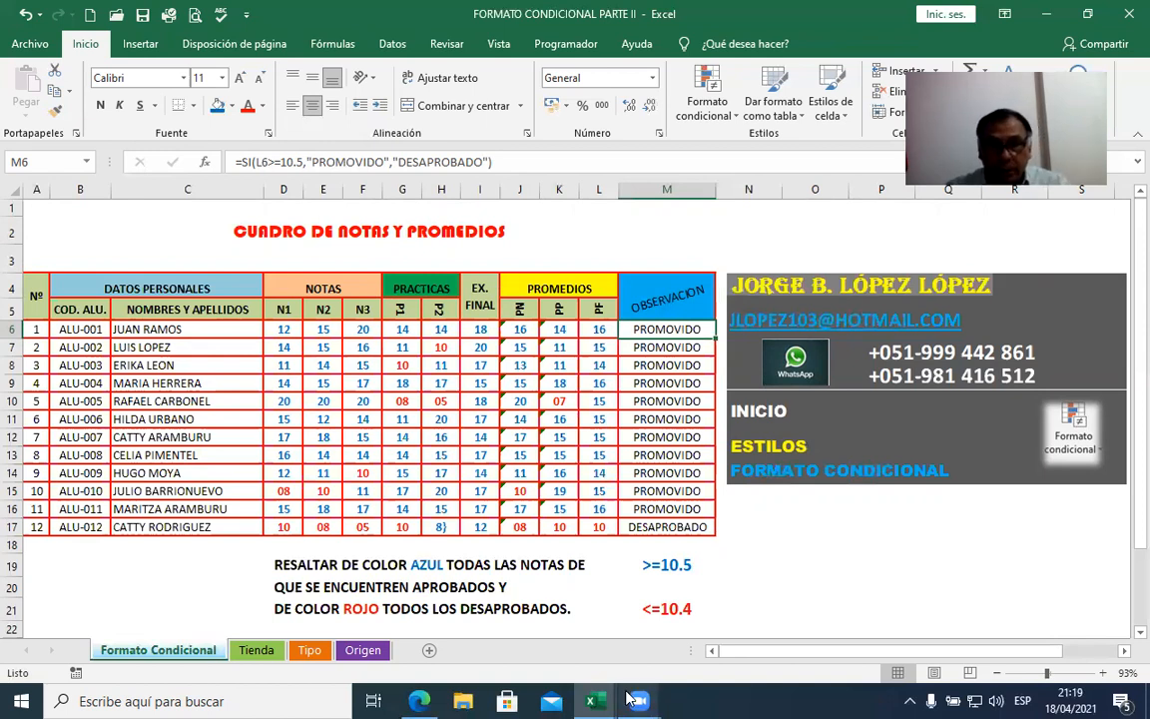
mouse_move(595, 699)
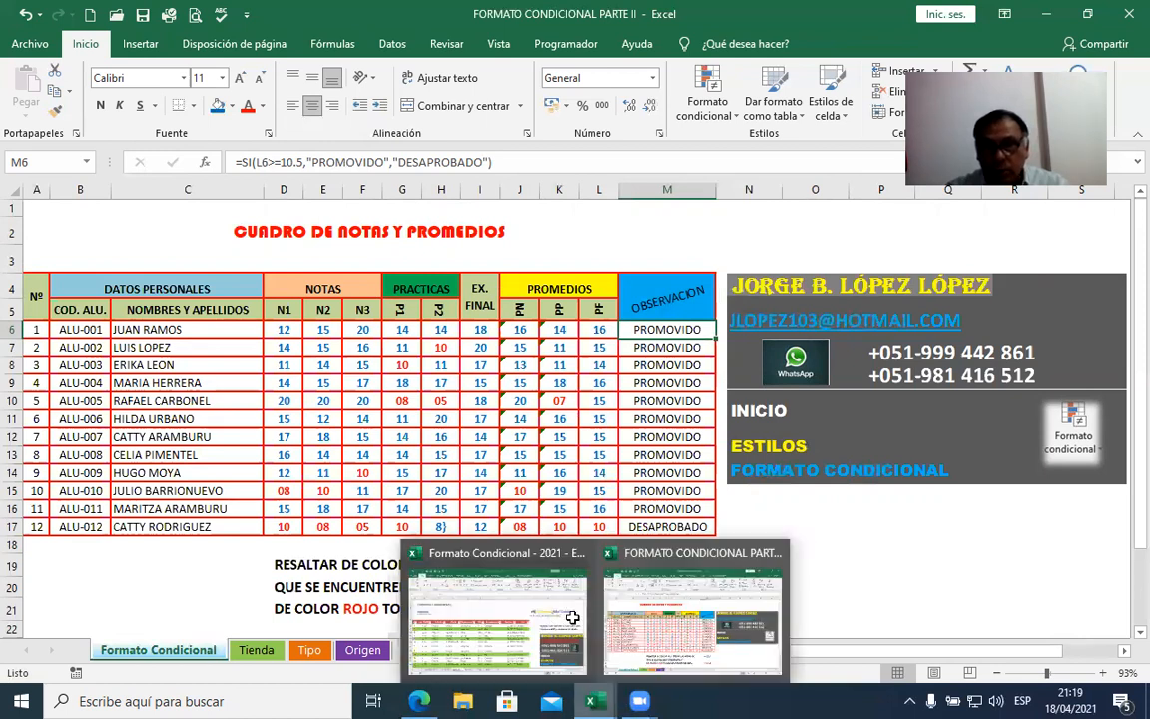
click(512, 557)
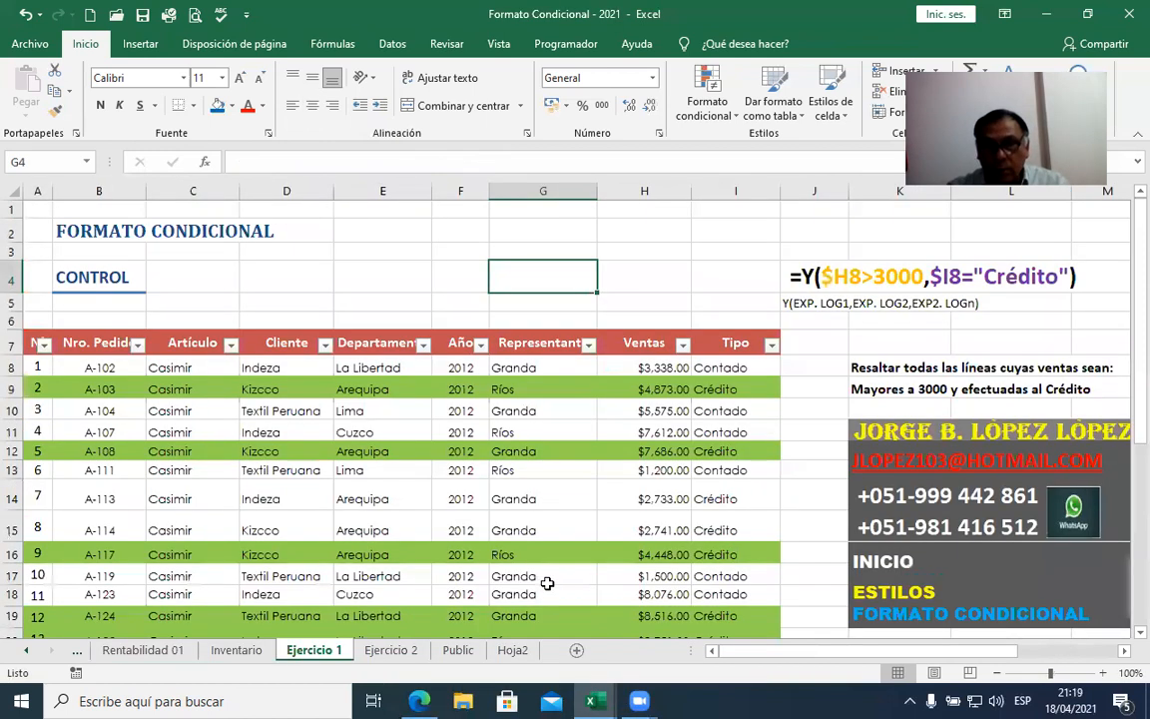
click(458, 651)
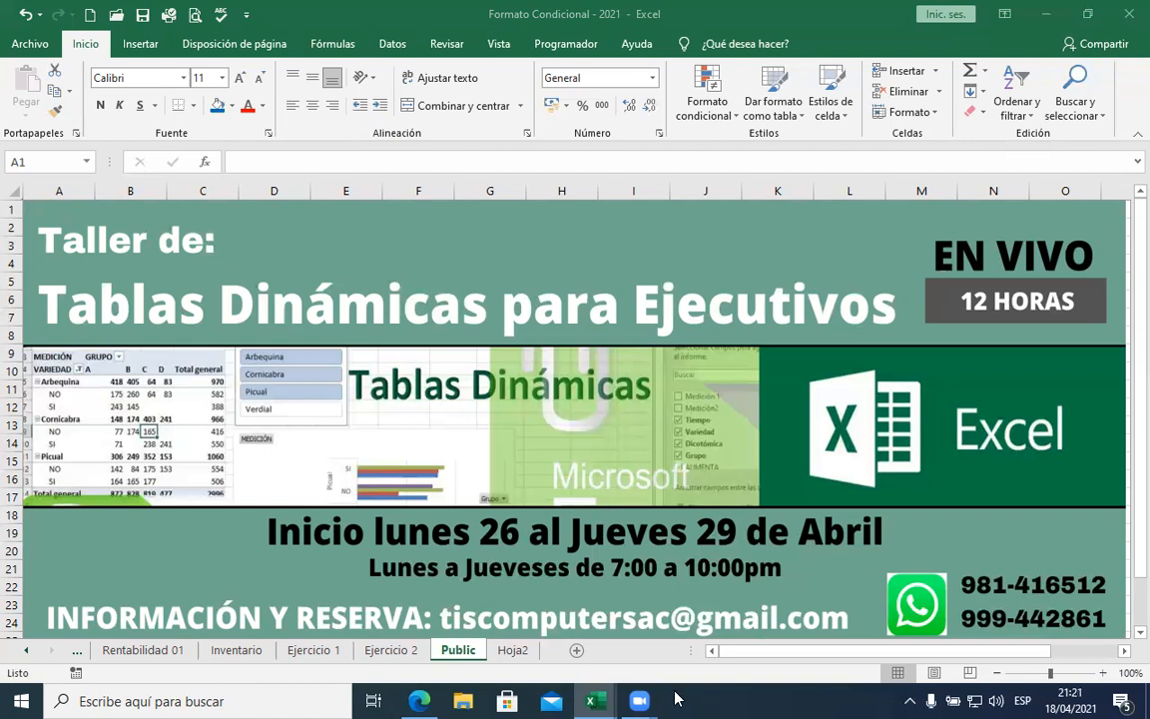
mouse_move(642, 698)
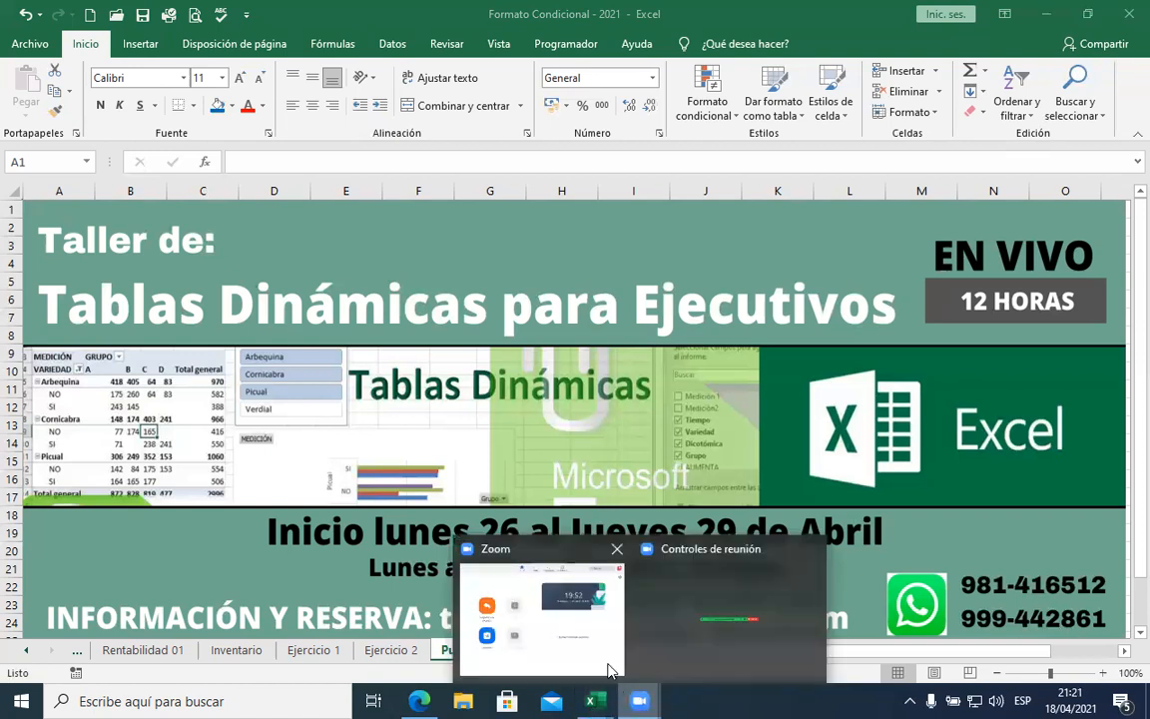
click(688, 611)
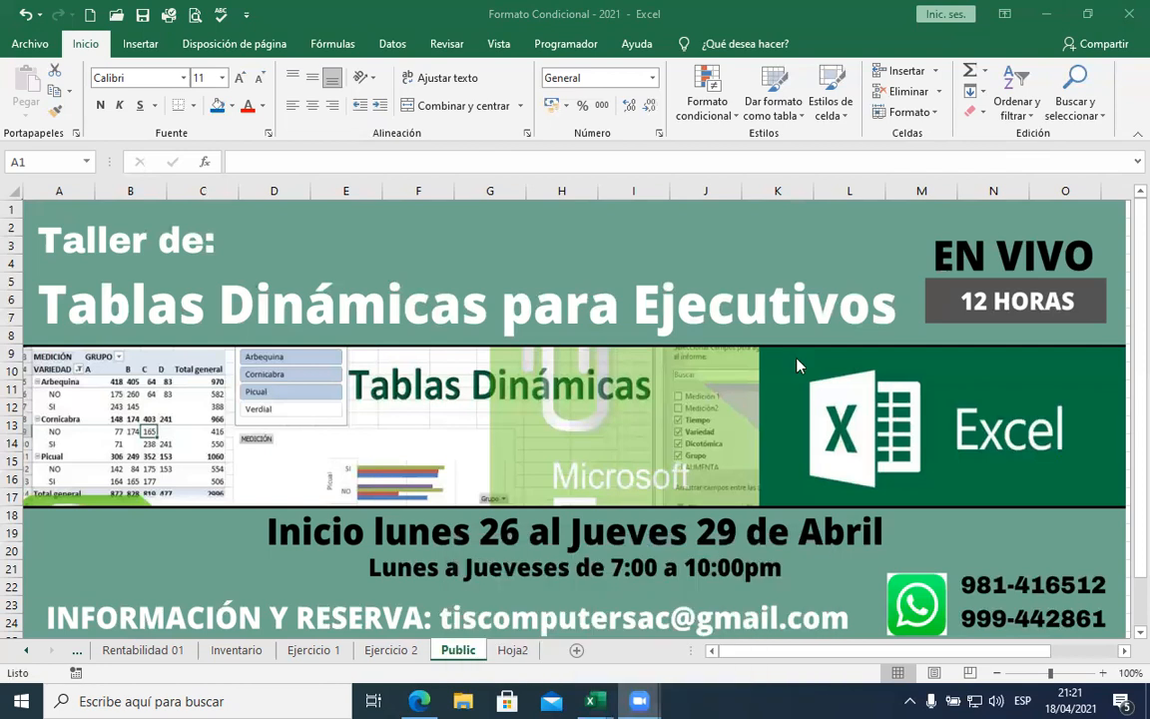
Step: Close the Formato Condicional - 2021 and FORMATO CONDICIONAL PARTE II workbooks, saving the changes in both
click(1127, 13)
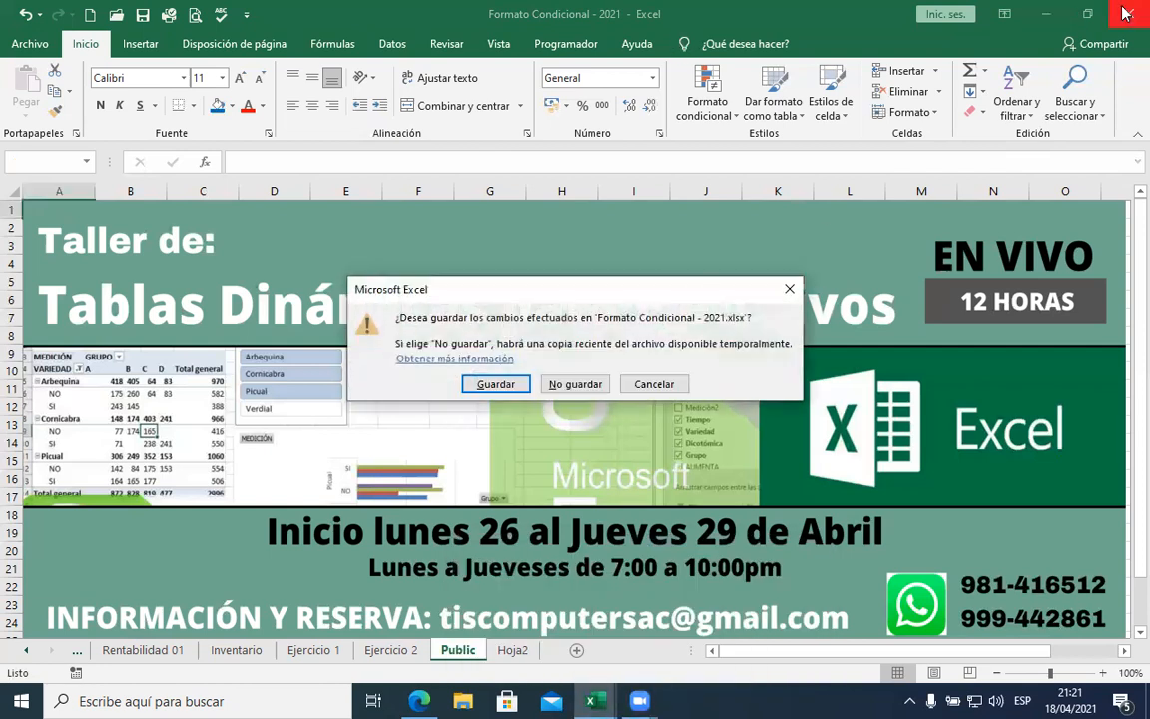
click(498, 384)
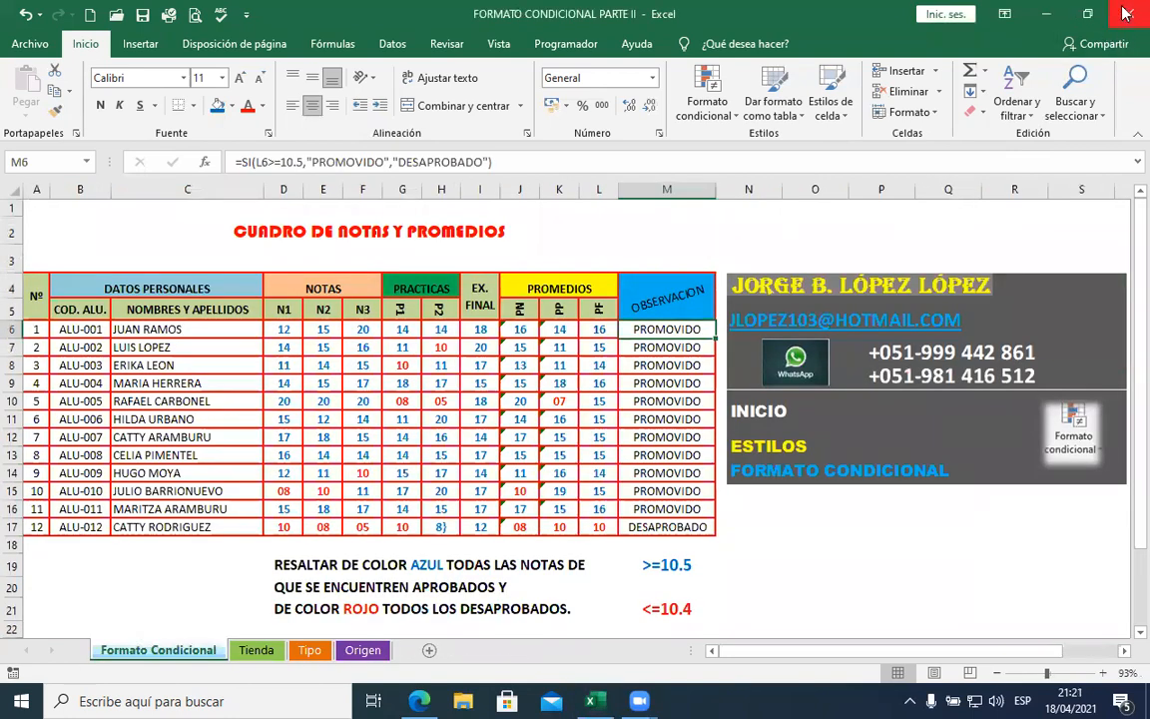
click(1125, 18)
click(504, 390)
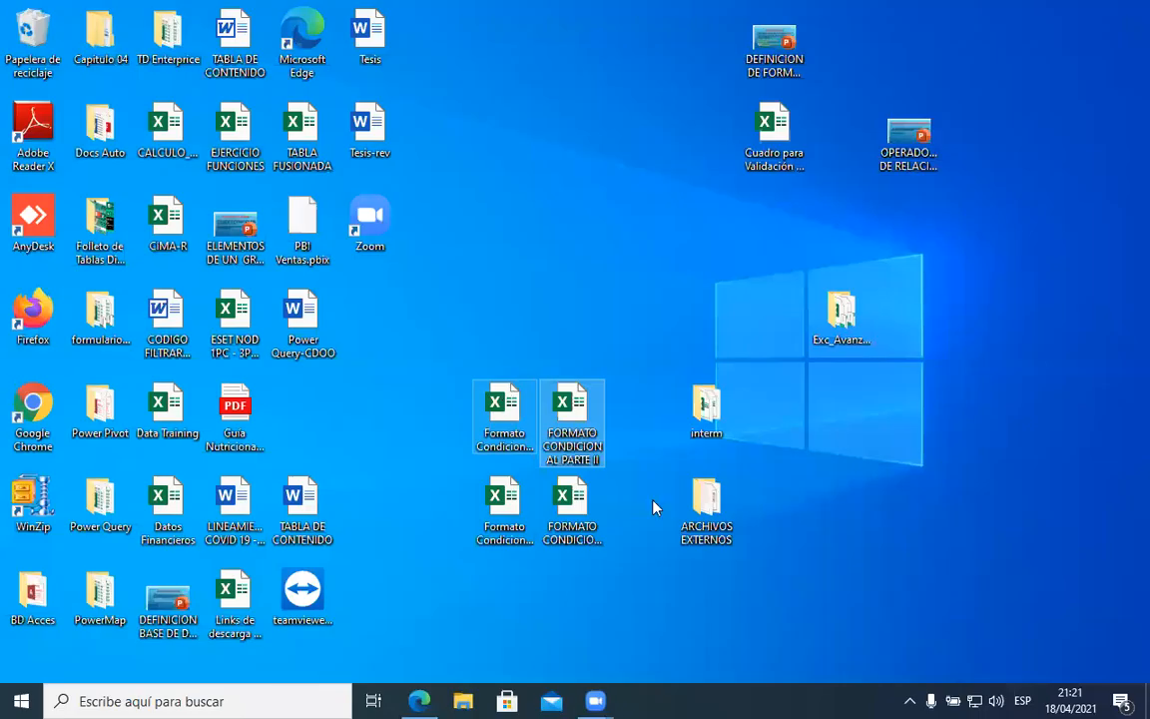
click(609, 692)
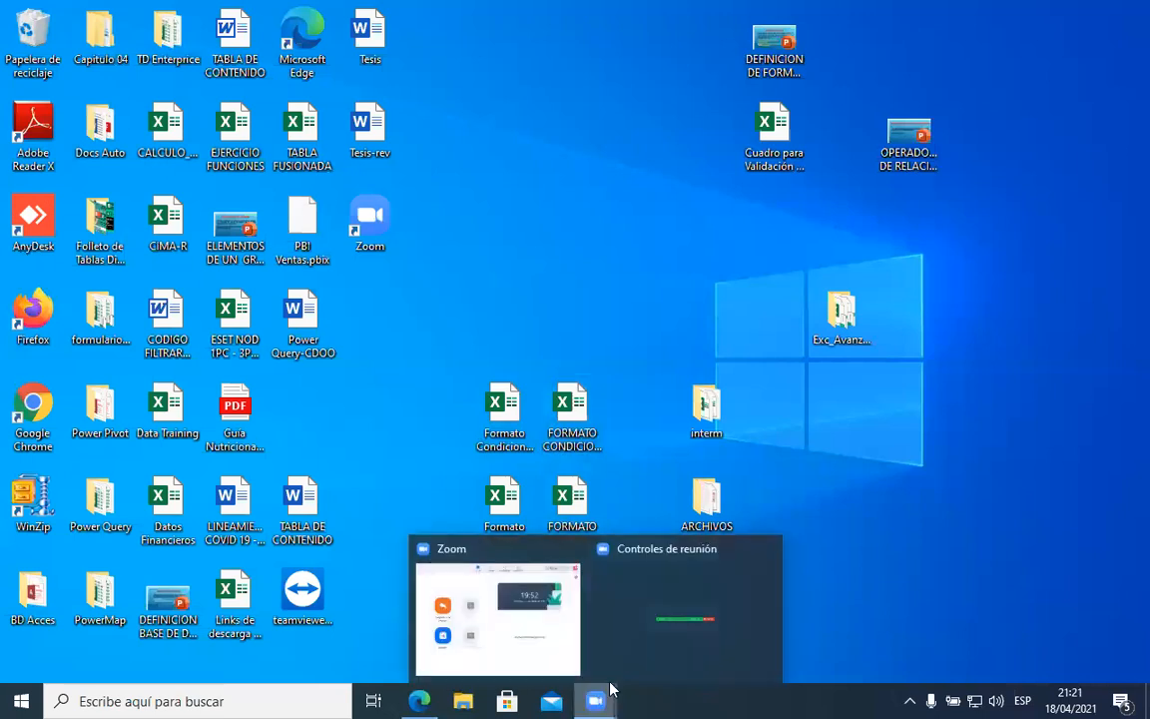
click(547, 635)
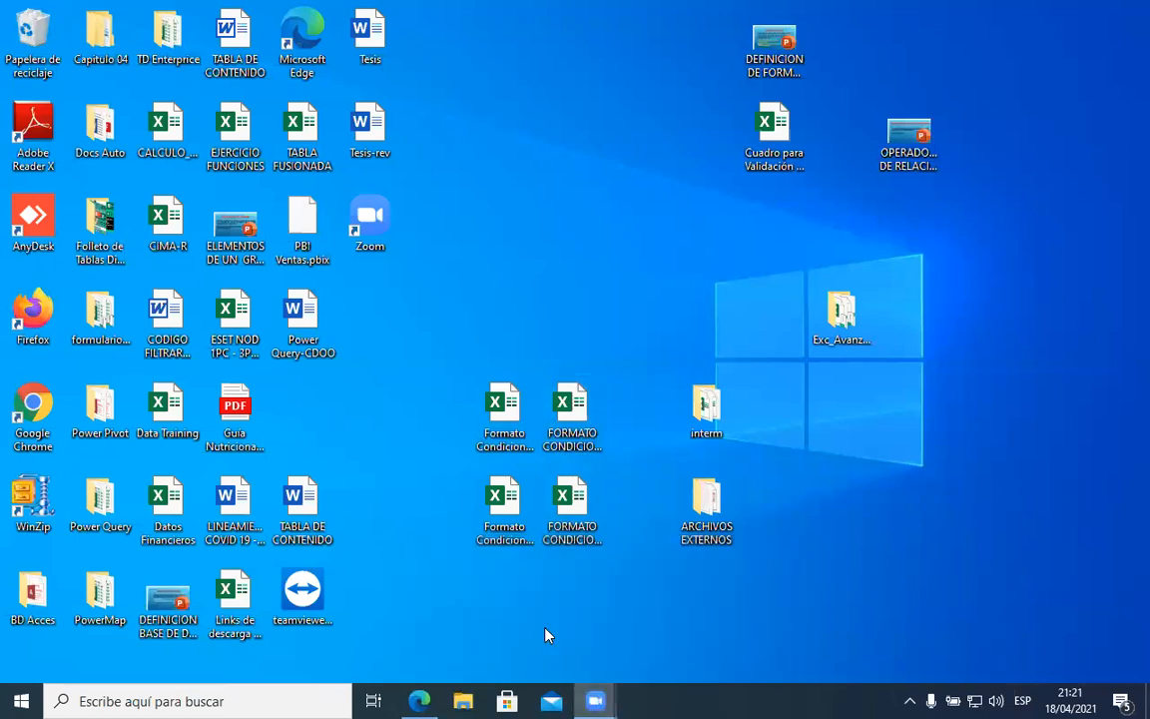
click(951, 78)
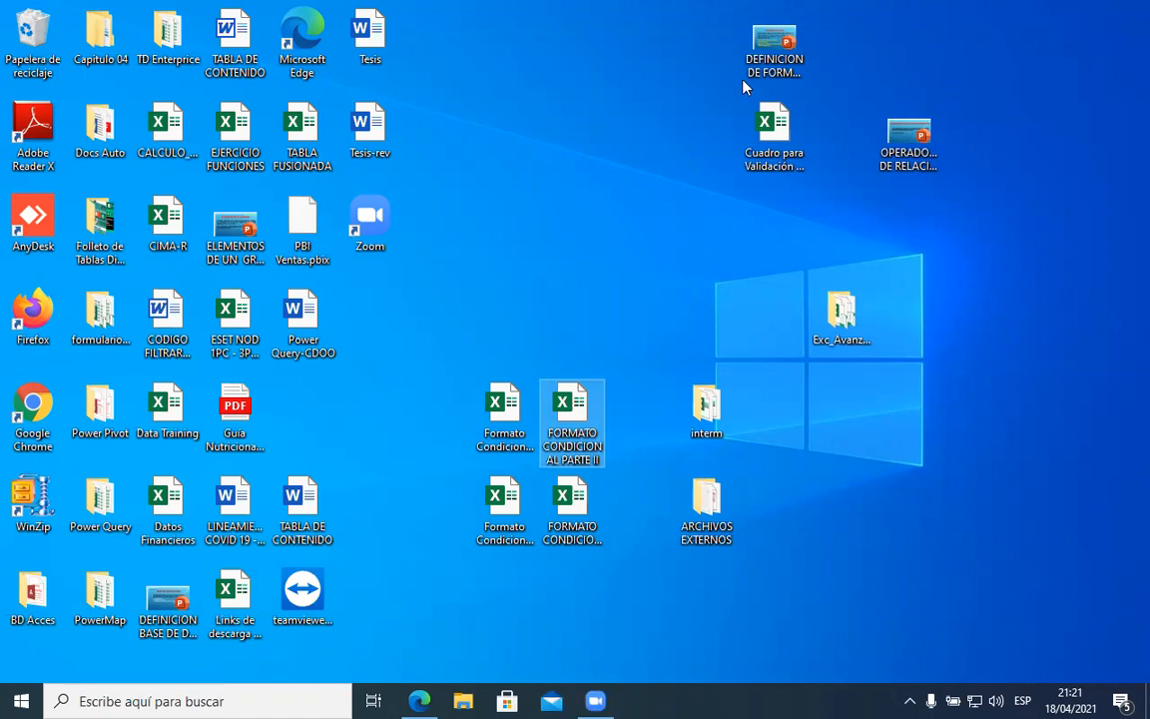
click(1124, 91)
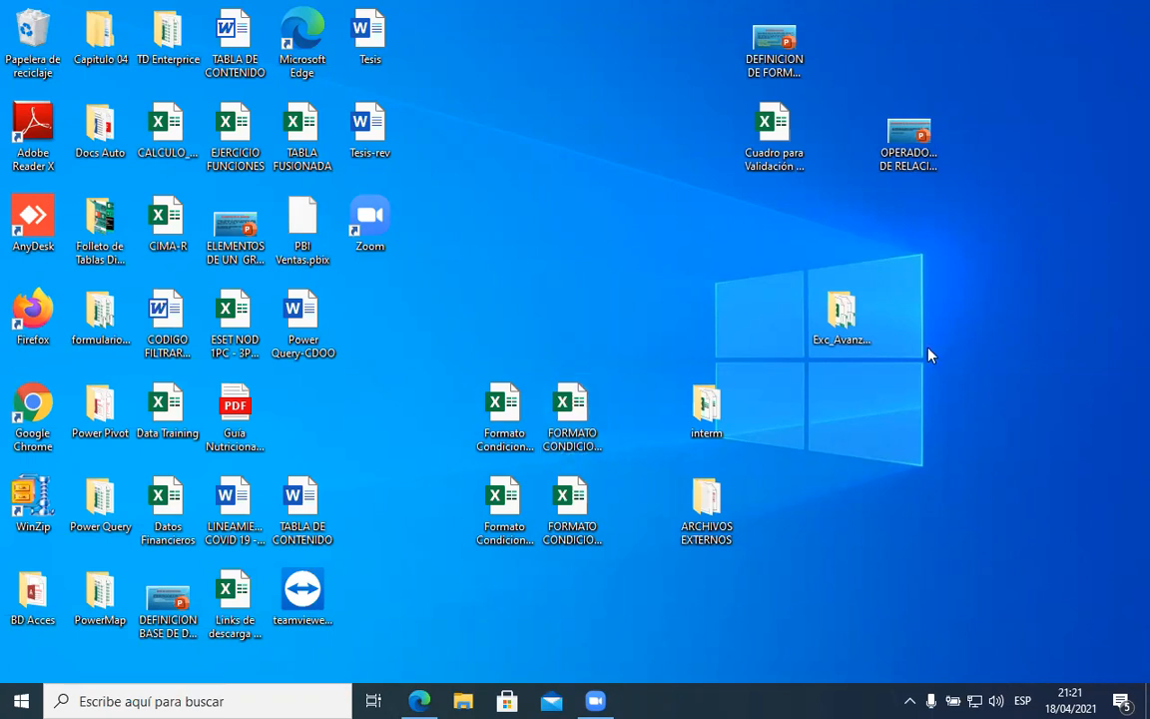